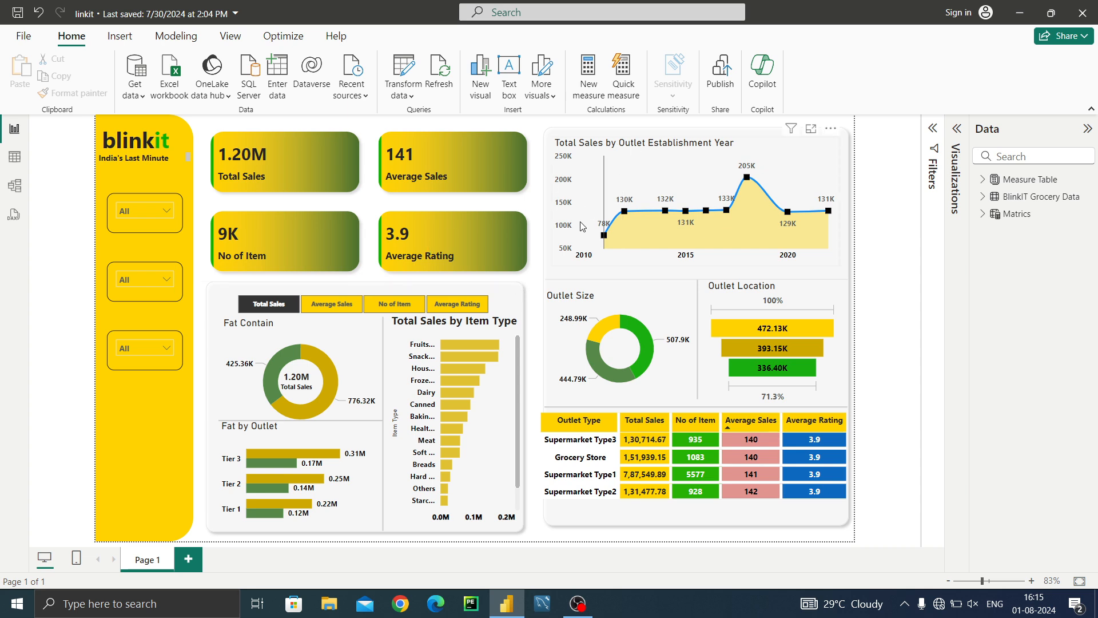
Compare the dashboard charts by Total Sales, Average Sales, No of Item and Average Rating, and return to Total Sales
{"action": "mouse_move", "coordinate": [611, 221]}
{"action": "mouse_move", "coordinate": [292, 351]}
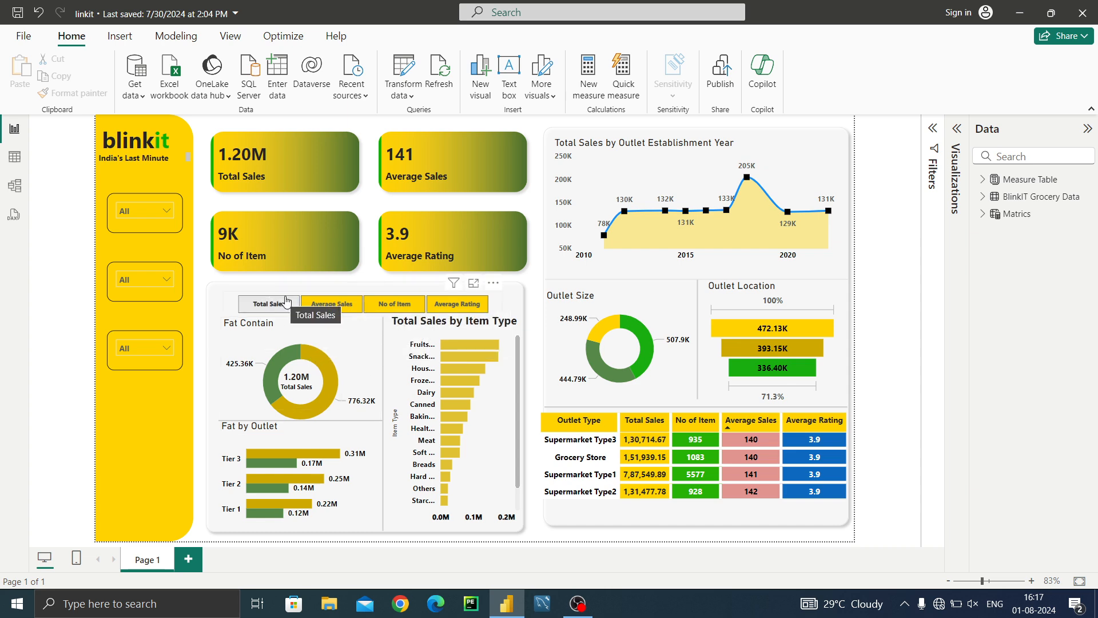
{"action": "left_click", "coordinate": [270, 305]}
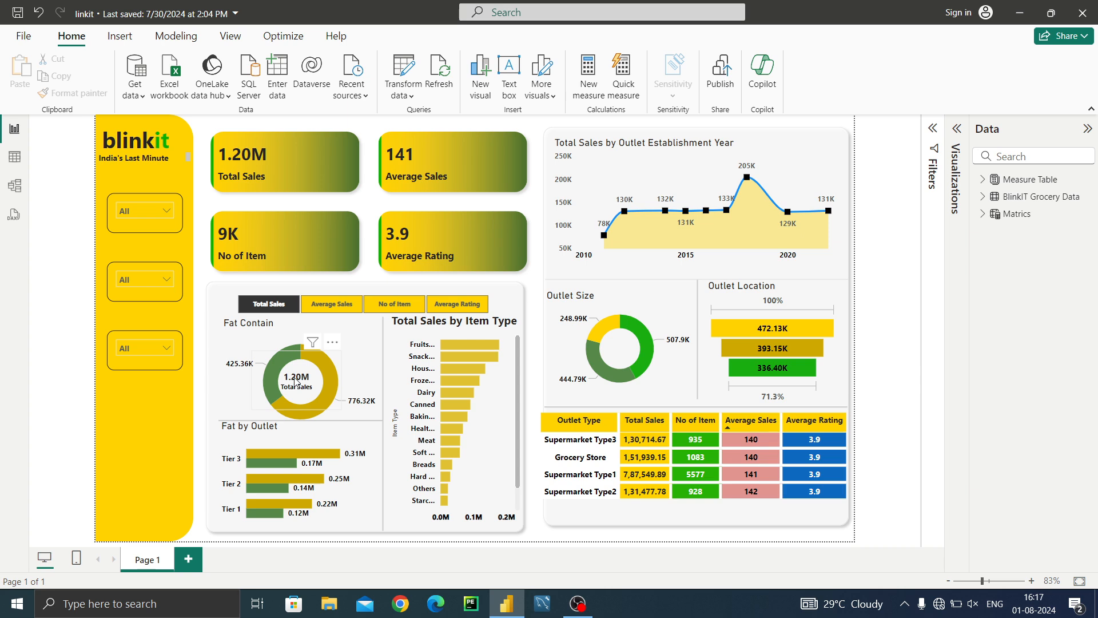
{"action": "left_click", "coordinate": [333, 306]}
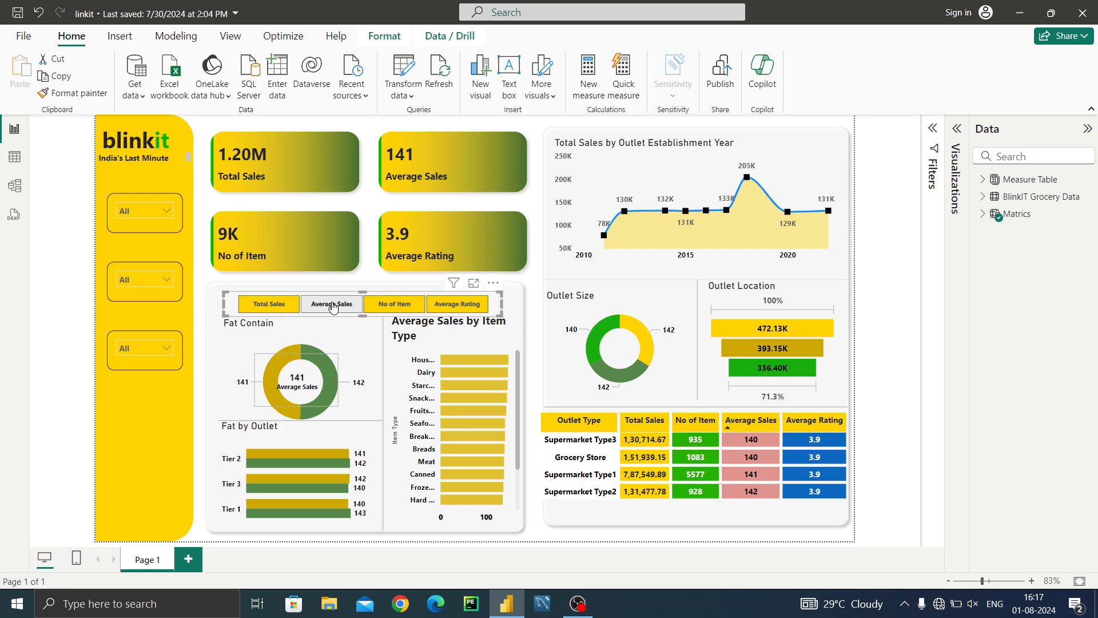
{"action": "left_click", "coordinate": [405, 308]}
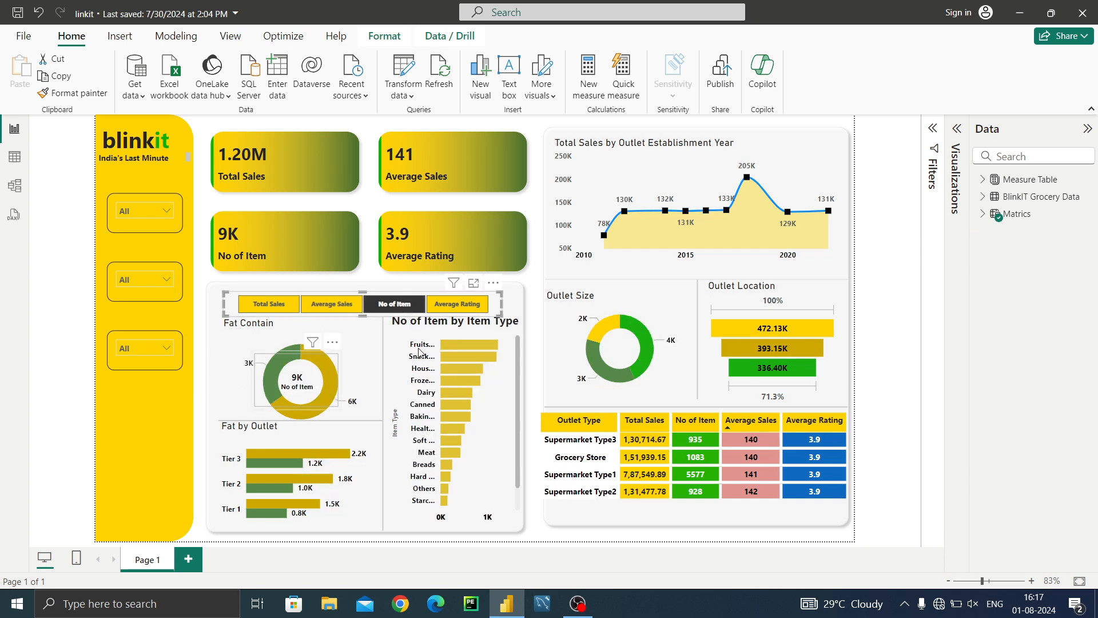
{"action": "left_click", "coordinate": [458, 306]}
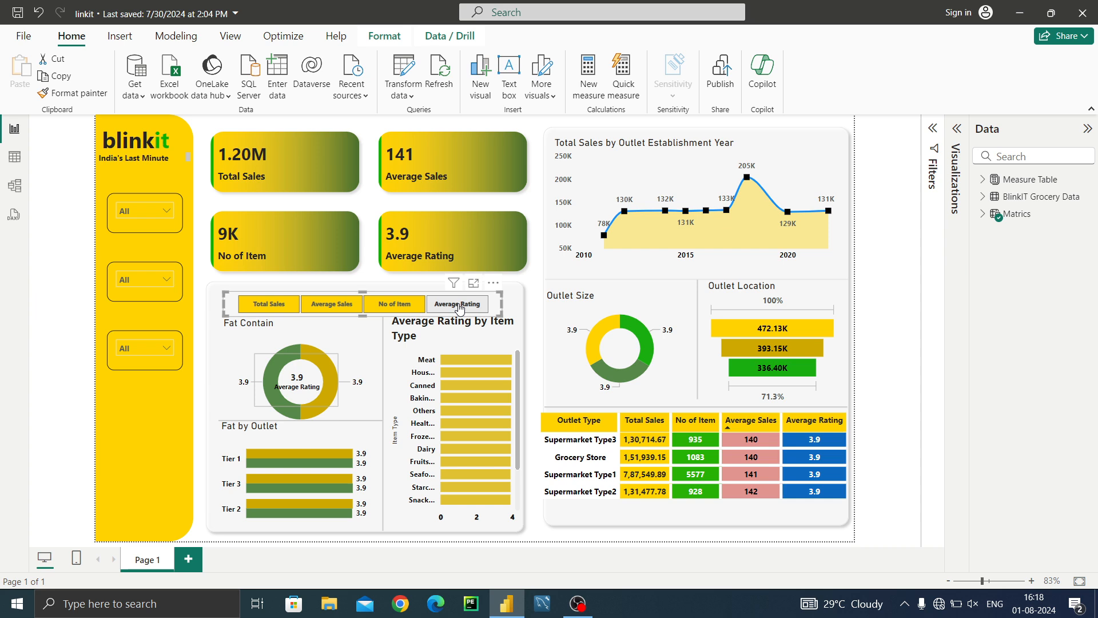
{"action": "left_click", "coordinate": [279, 306]}
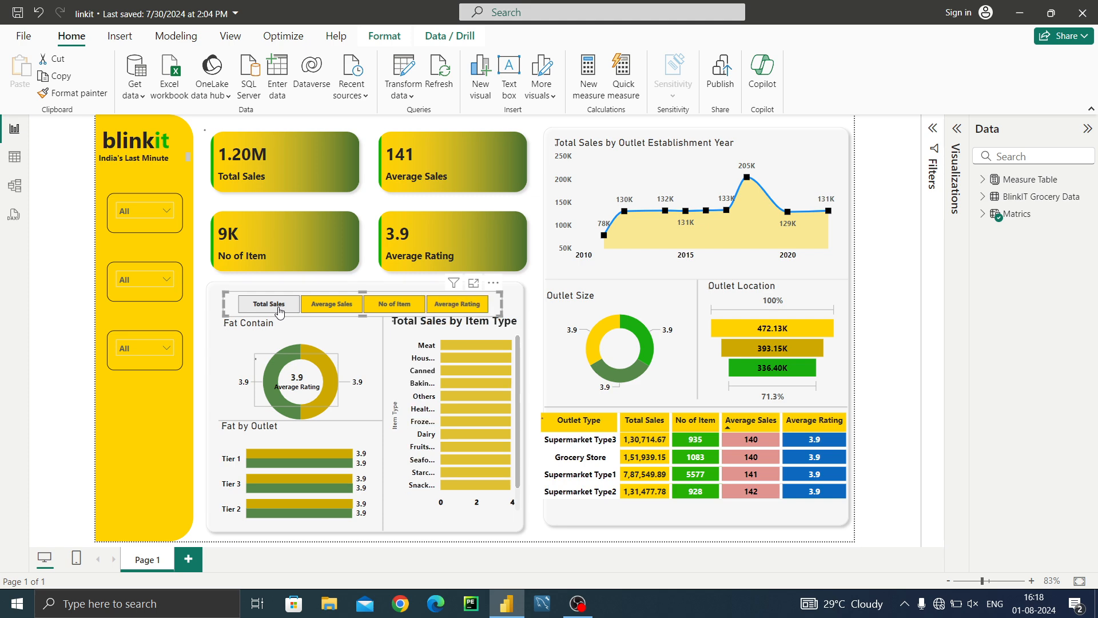
Examine the filter options of the outlet tier slicer and the outlet size slicer, leaving both set to All
{"action": "left_click", "coordinate": [161, 223]}
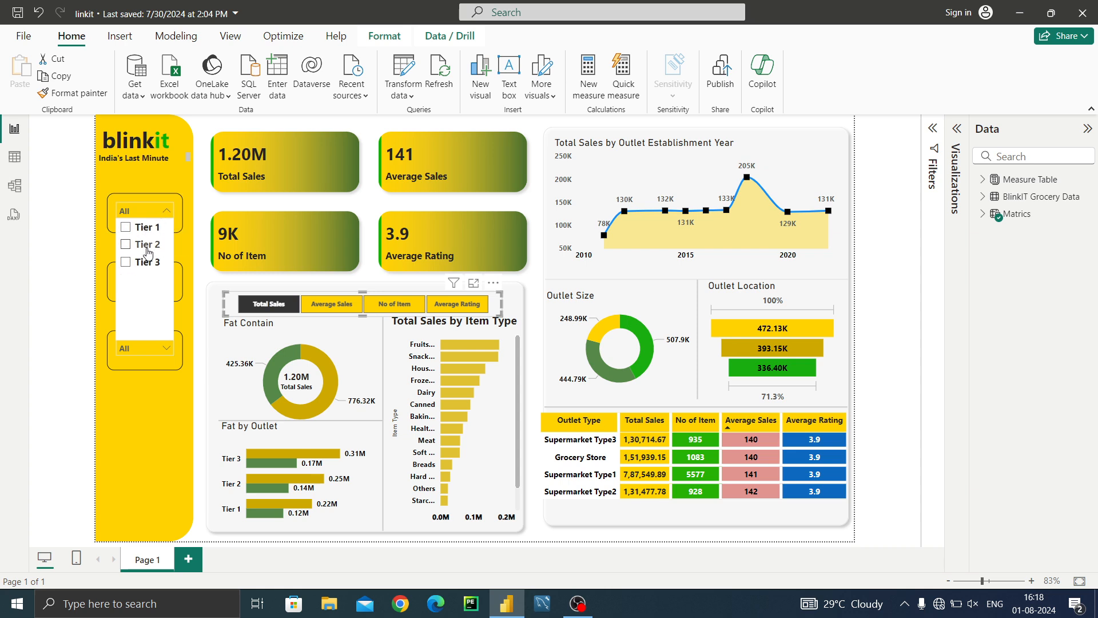
{"action": "left_click", "coordinate": [163, 215]}
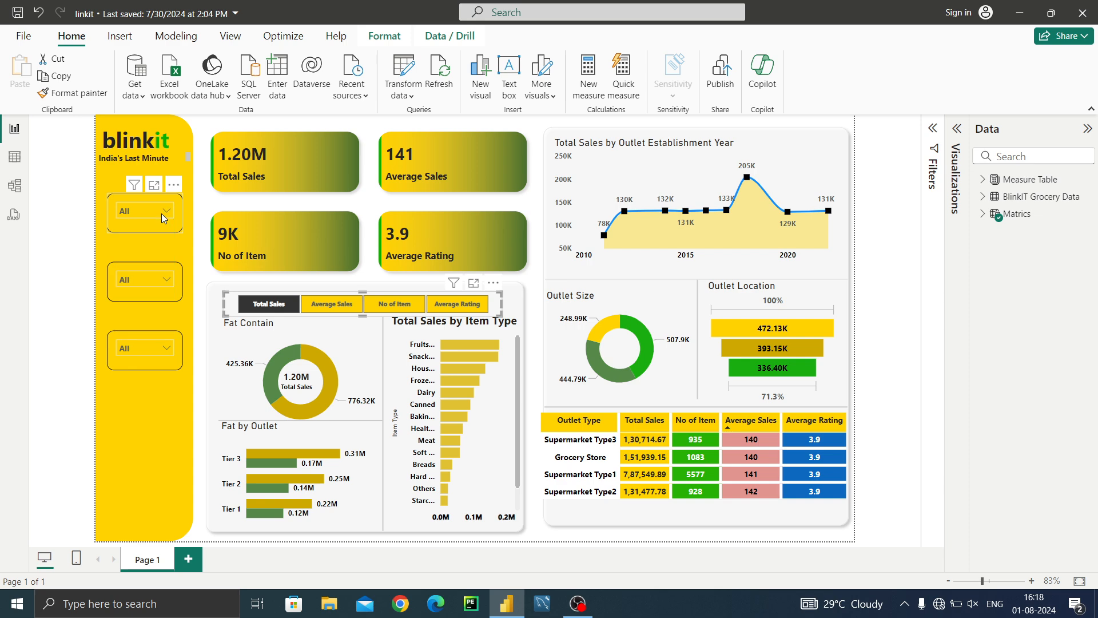
{"action": "left_click", "coordinate": [168, 280]}
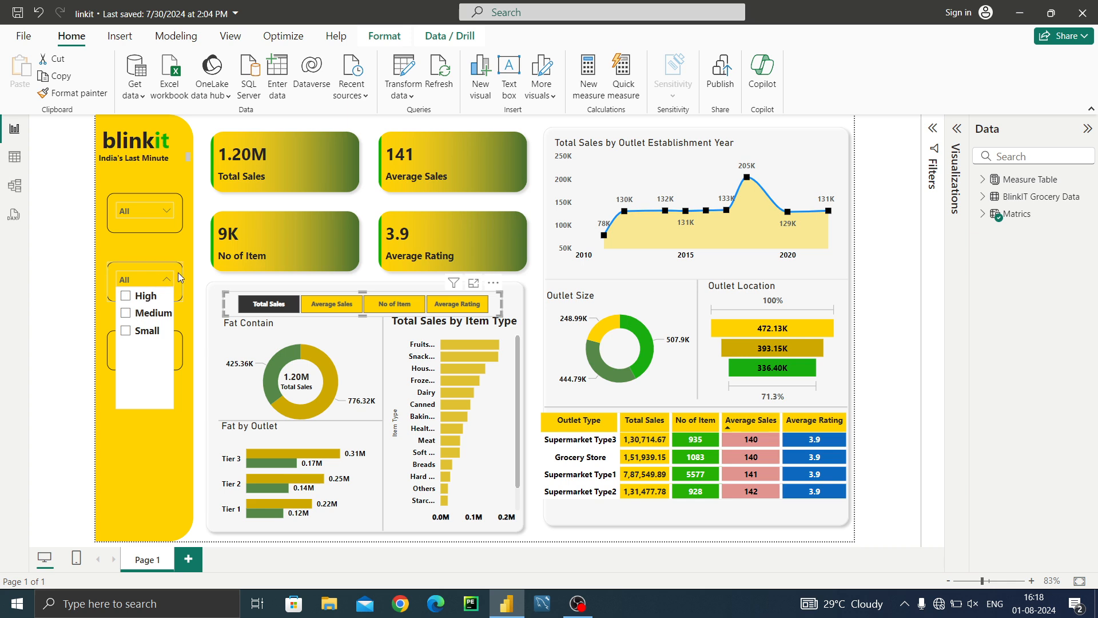
{"action": "left_click", "coordinate": [166, 281]}
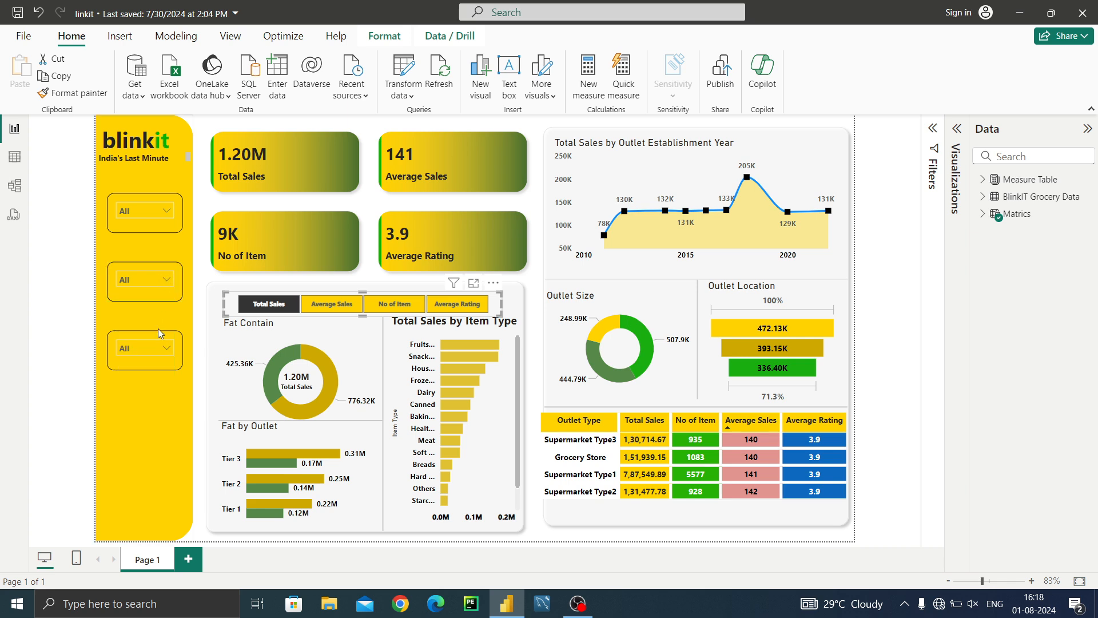
Filter the dashboard by the Fruits and Vegetables item type and clear that filter again
{"action": "left_click", "coordinate": [164, 350]}
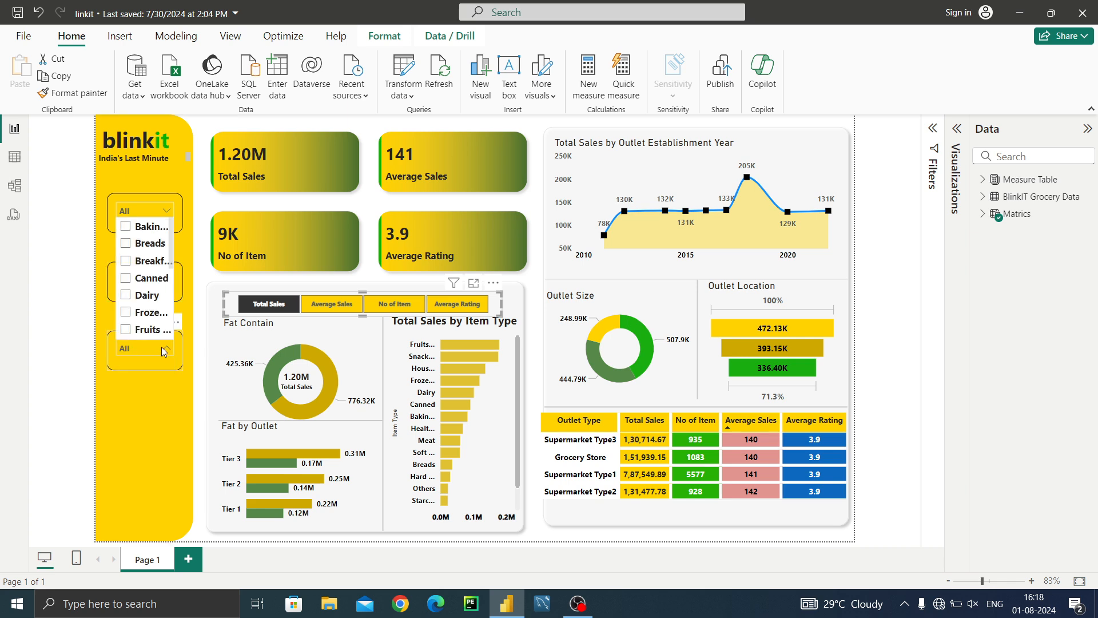
{"action": "left_click", "coordinate": [126, 330]}
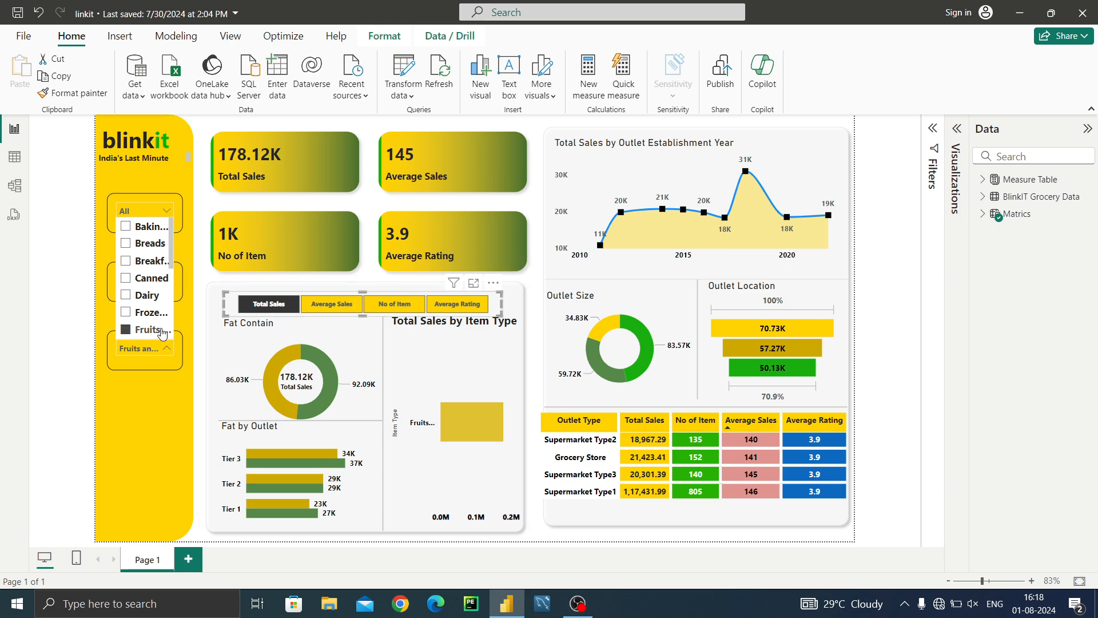
{"action": "left_click", "coordinate": [145, 331]}
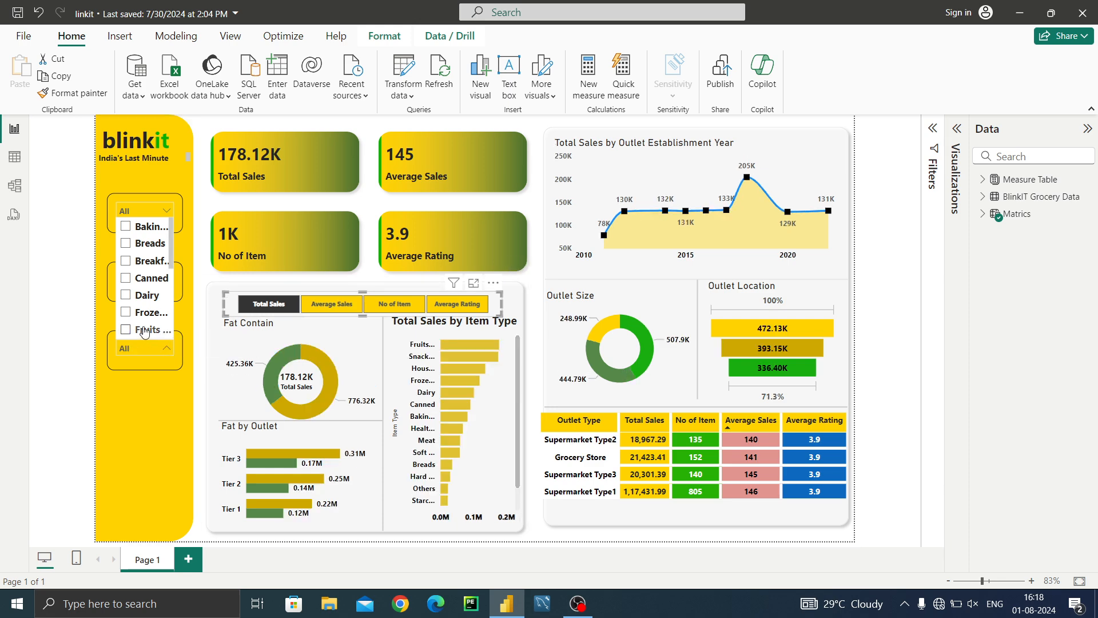
{"action": "left_click", "coordinate": [160, 349]}
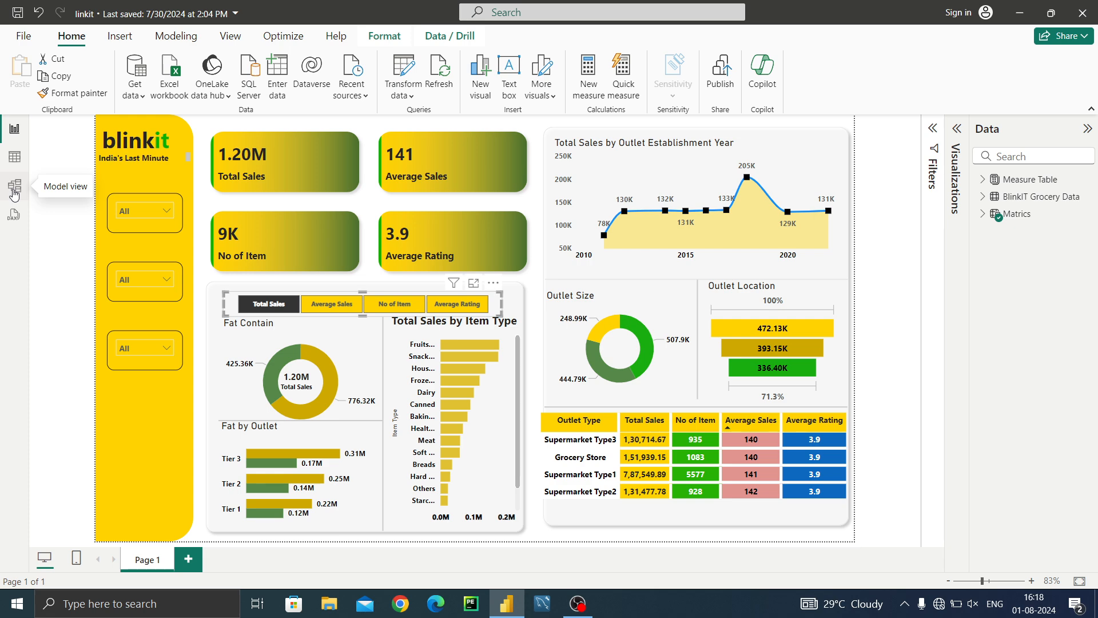
Create a new blank report and look through its recent data sources
{"action": "left_click", "coordinate": [23, 37]}
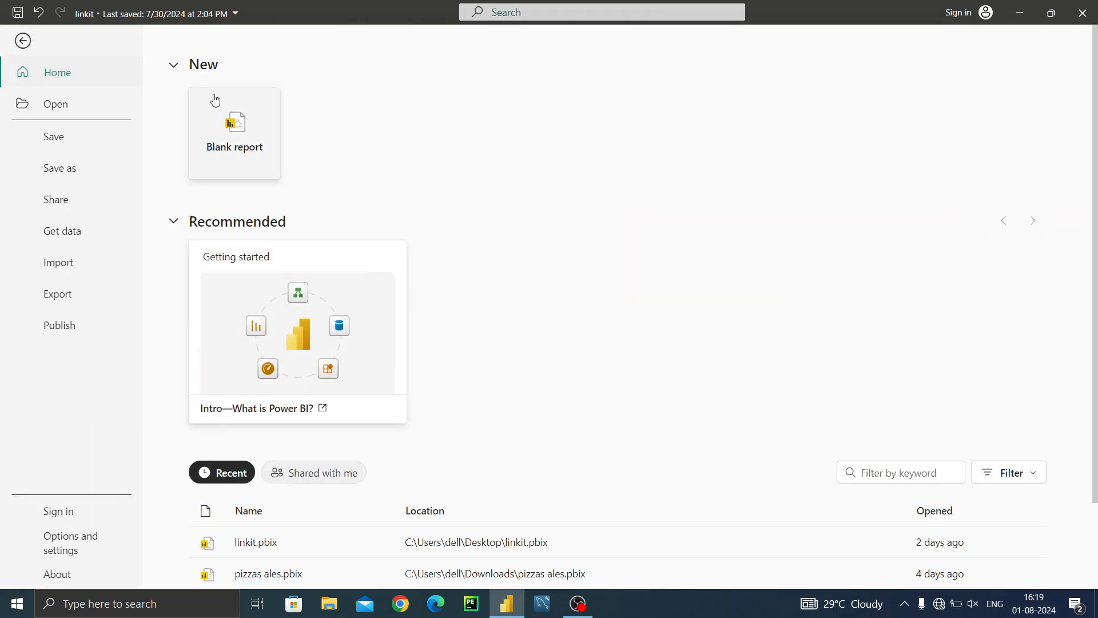
{"action": "left_click", "coordinate": [232, 135]}
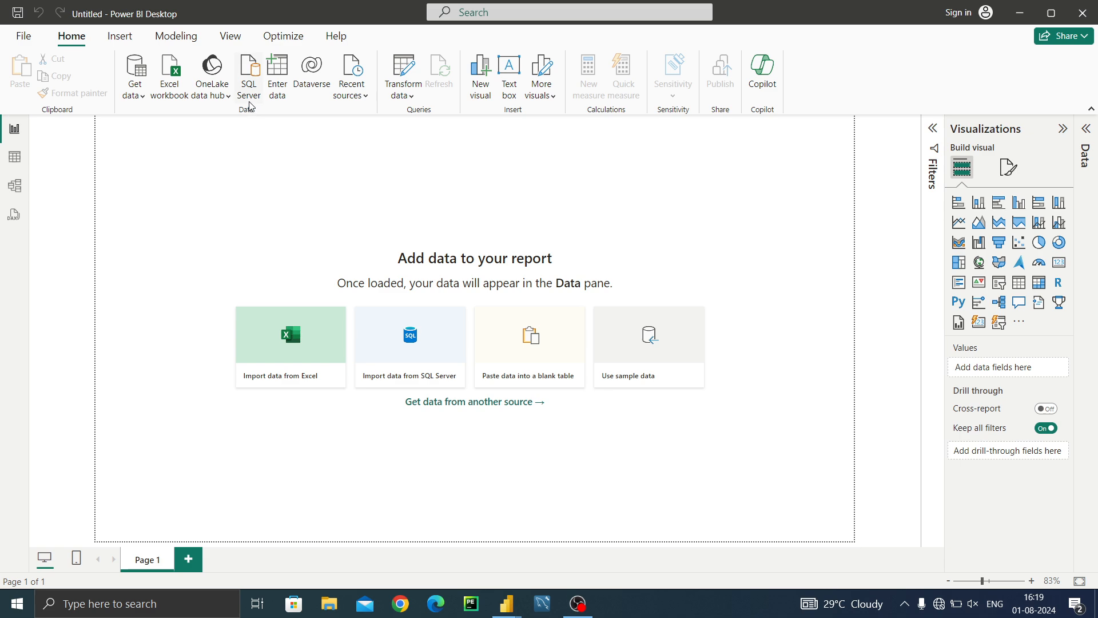
{"action": "left_click", "coordinate": [348, 94]}
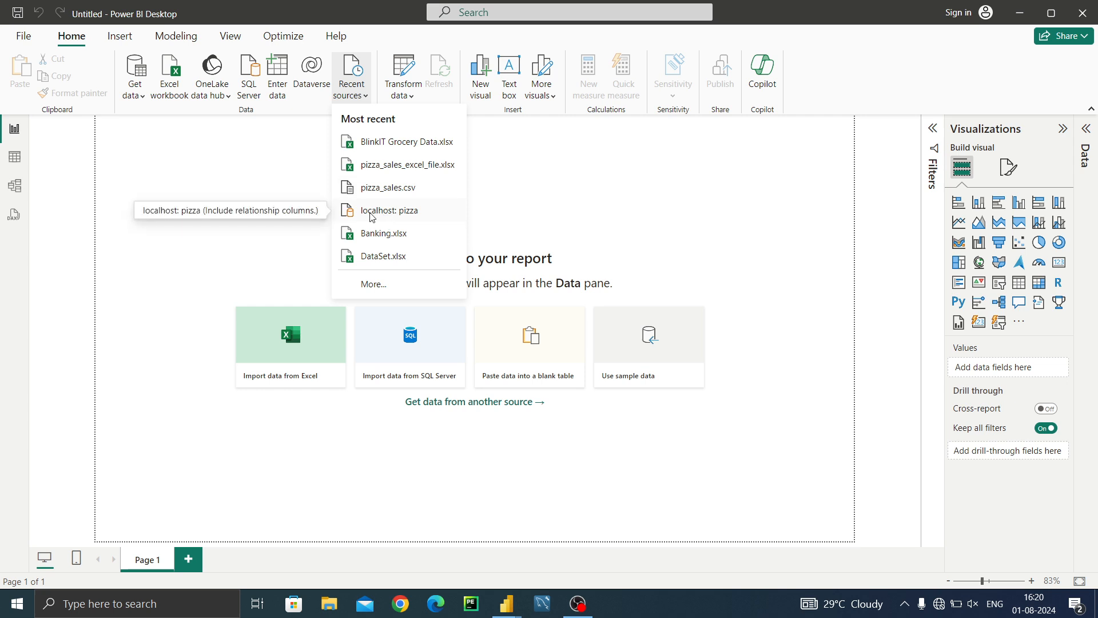
{"action": "left_click", "coordinate": [274, 254]}
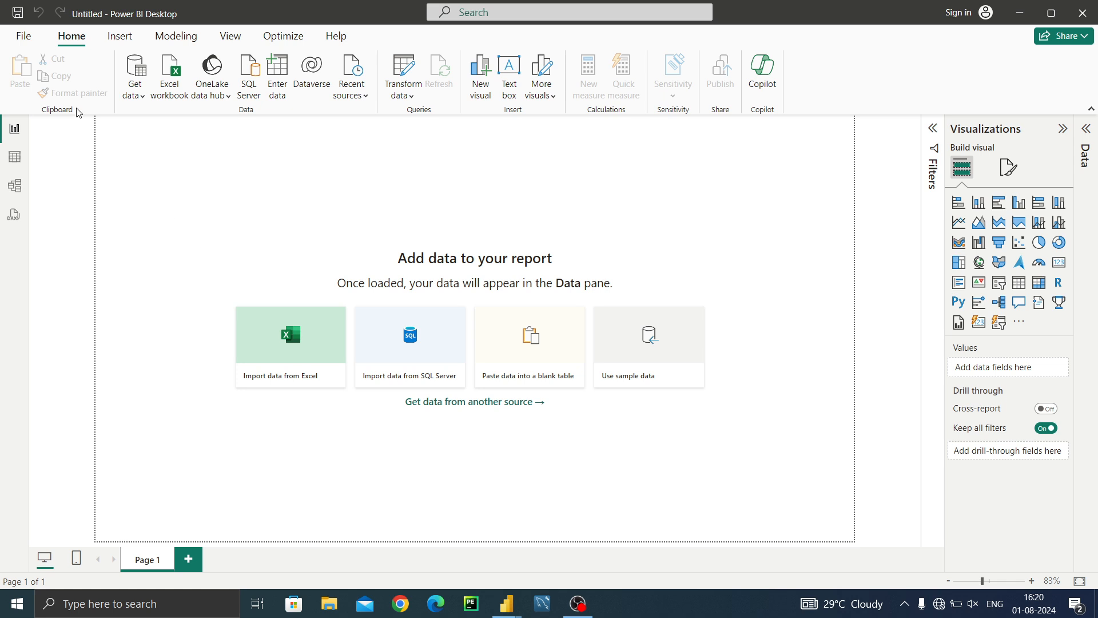
Connect the report to the BlinkIT Grocery Data Excel workbook in the Downloads folder
{"action": "left_click", "coordinate": [138, 92]}
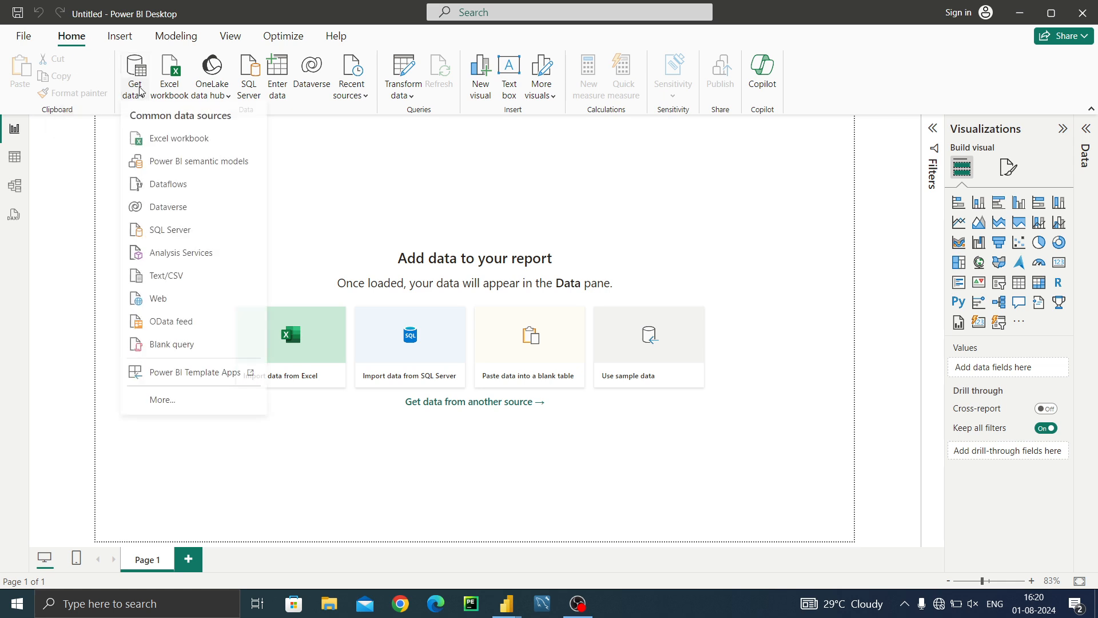
{"action": "left_click", "coordinate": [172, 143]}
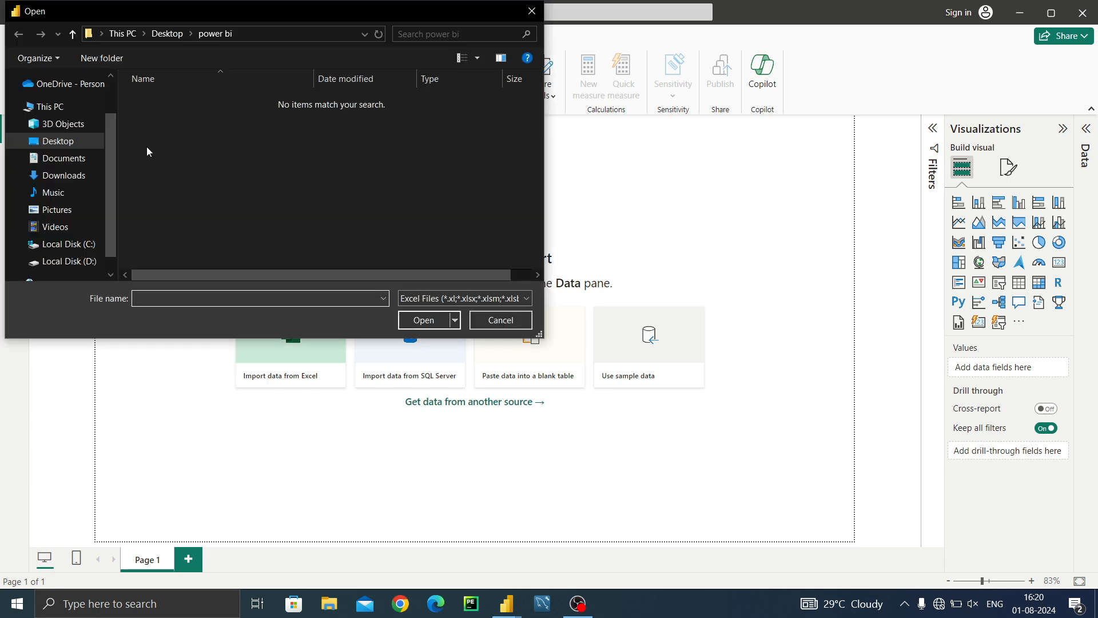
{"action": "left_click", "coordinate": [65, 179]}
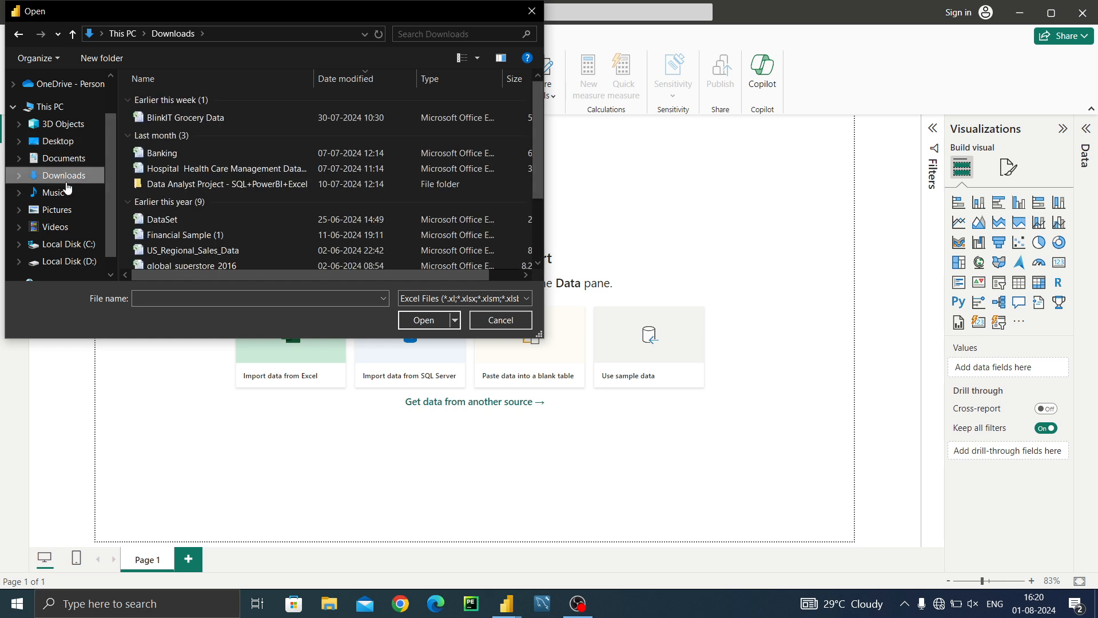
{"action": "left_click", "coordinate": [204, 122]}
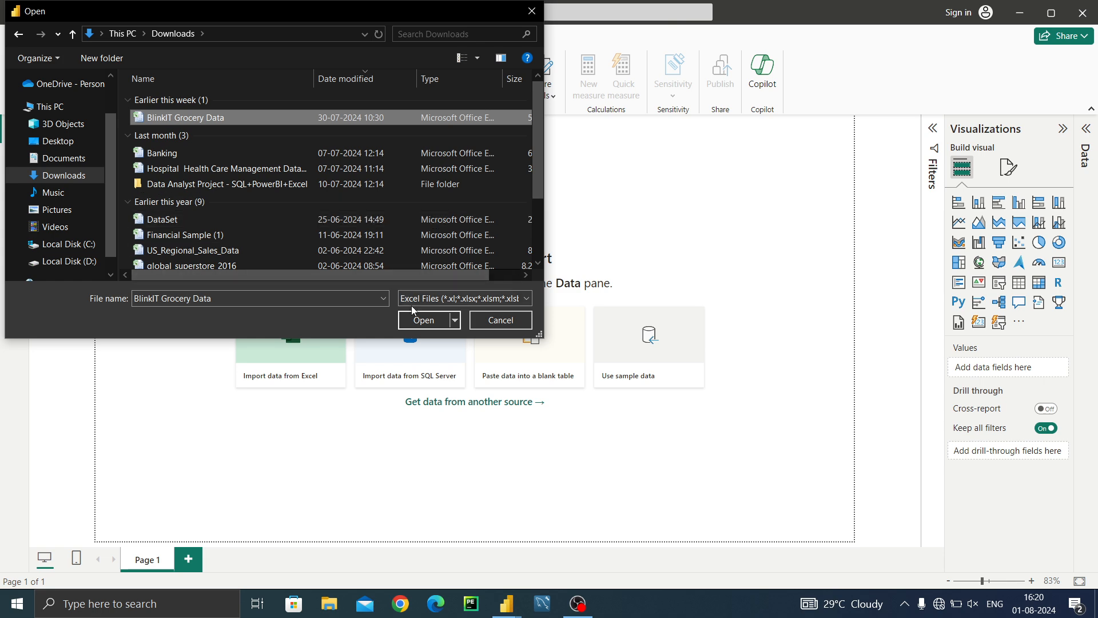
{"action": "left_click", "coordinate": [430, 322]}
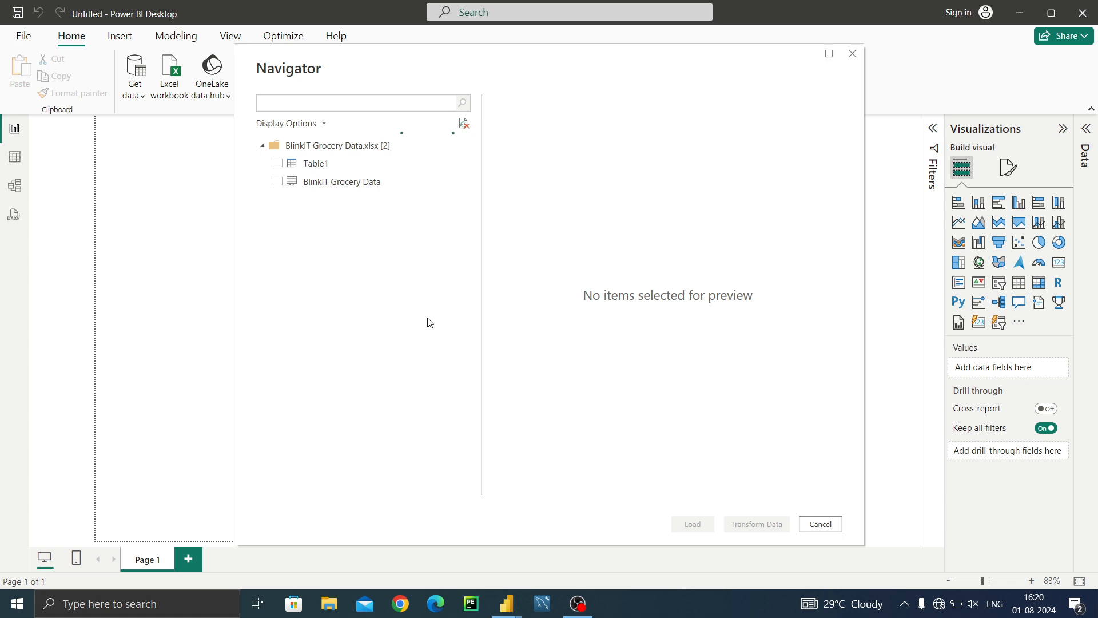
Choose only the BlinkIT Grocery Data sheet, leaving out Table1, and open it for transformation in the Power Query Editor
{"action": "left_click", "coordinate": [278, 183]}
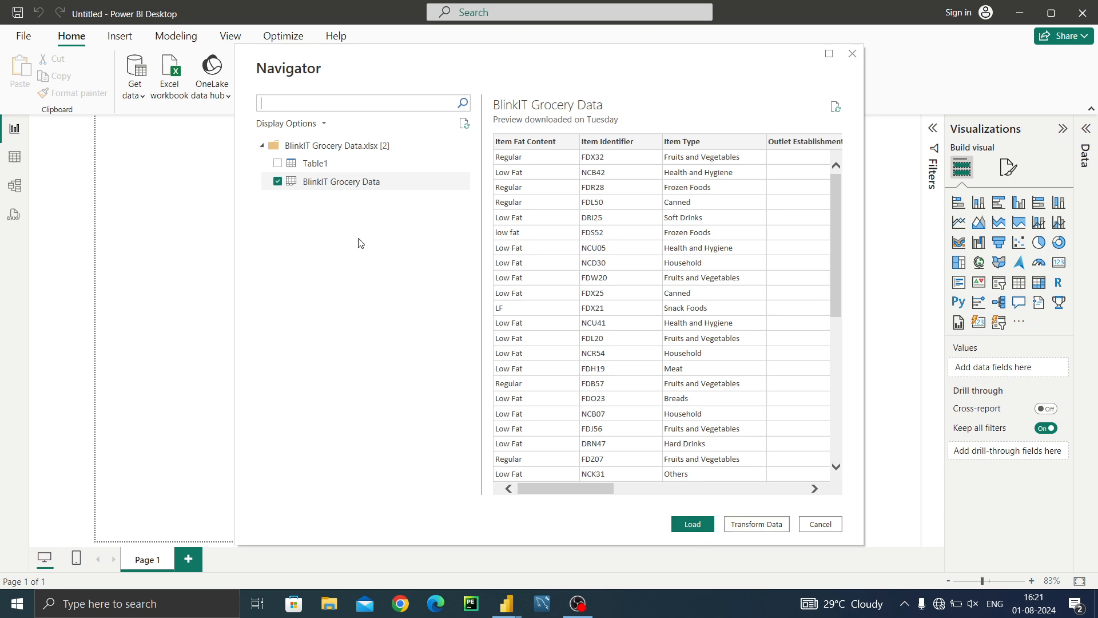
{"action": "left_click", "coordinate": [280, 164]}
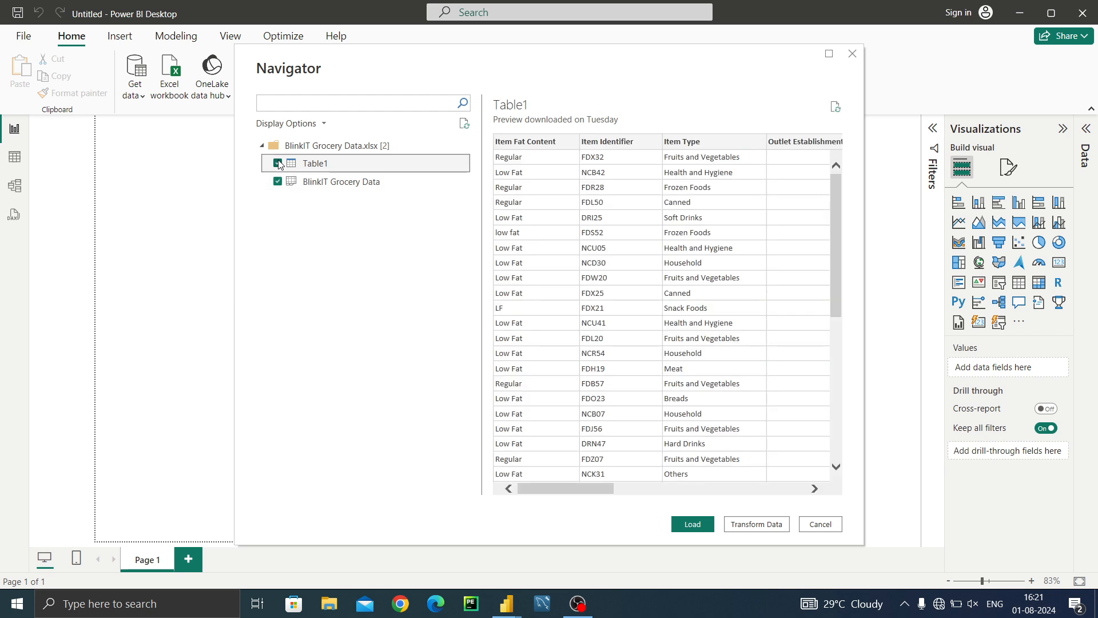
{"action": "left_click", "coordinate": [279, 164]}
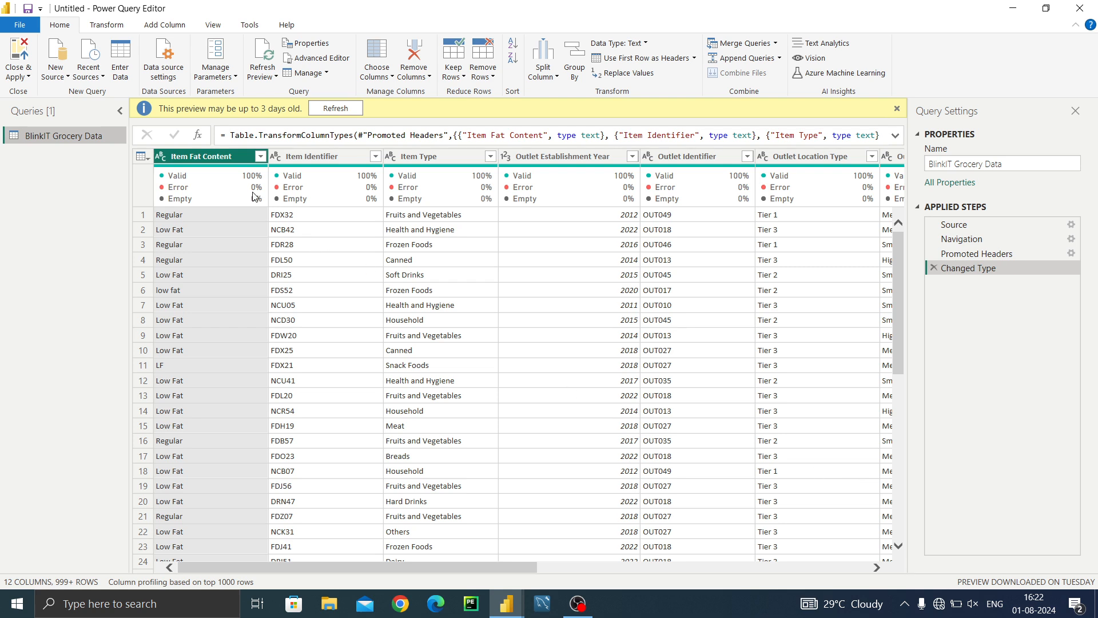
Examine the valid, error and empty percentages of the grocery data columns, from Item Fat Content across to Item Weight
{"action": "mouse_move", "coordinate": [245, 172]}
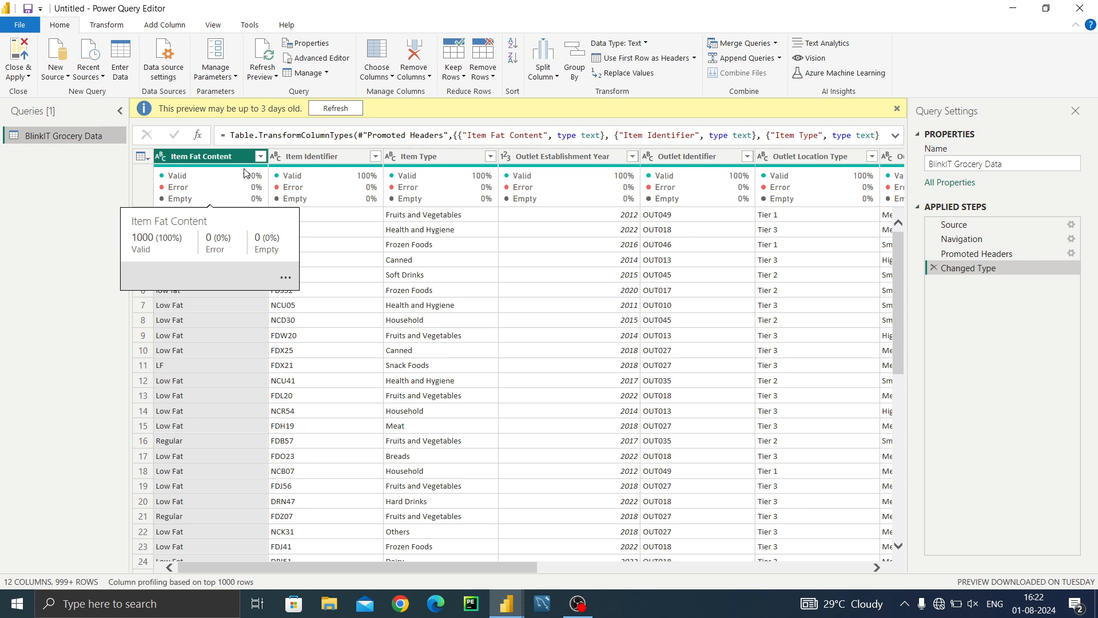
{"action": "mouse_move", "coordinate": [318, 191]}
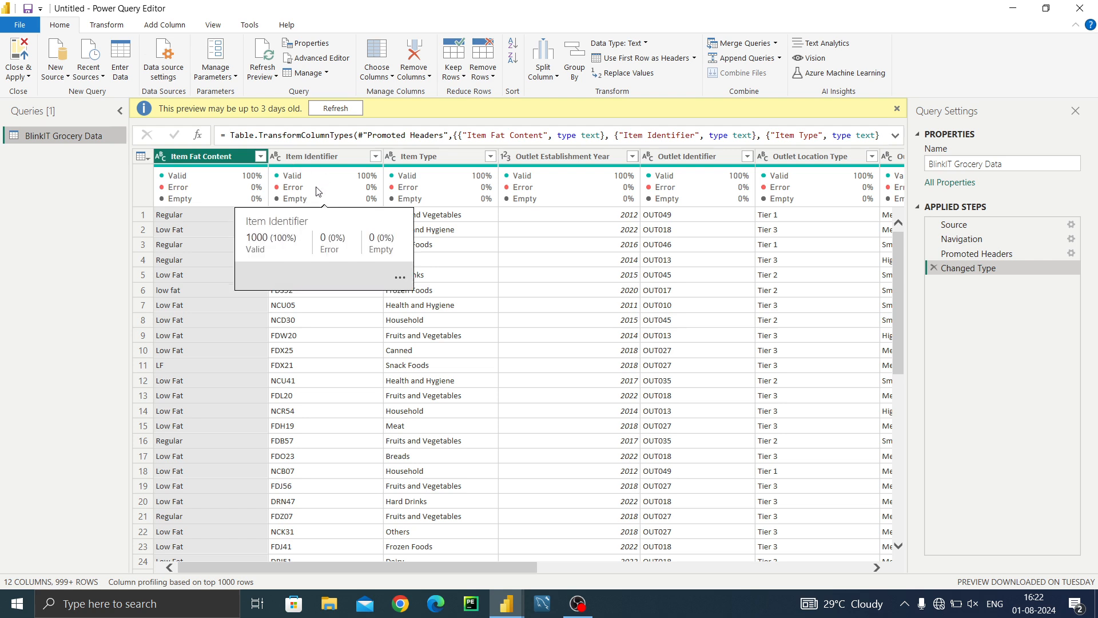
{"action": "mouse_move", "coordinate": [421, 190]}
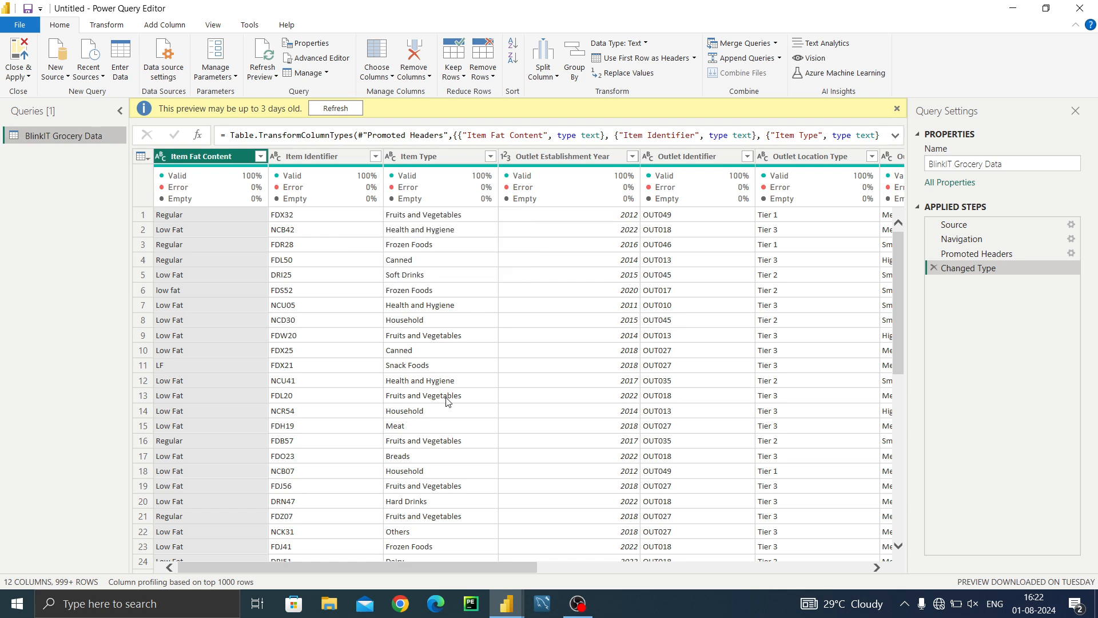
{"action": "left_click_drag", "start_coordinate": [451, 569], "coordinate": [497, 572]}
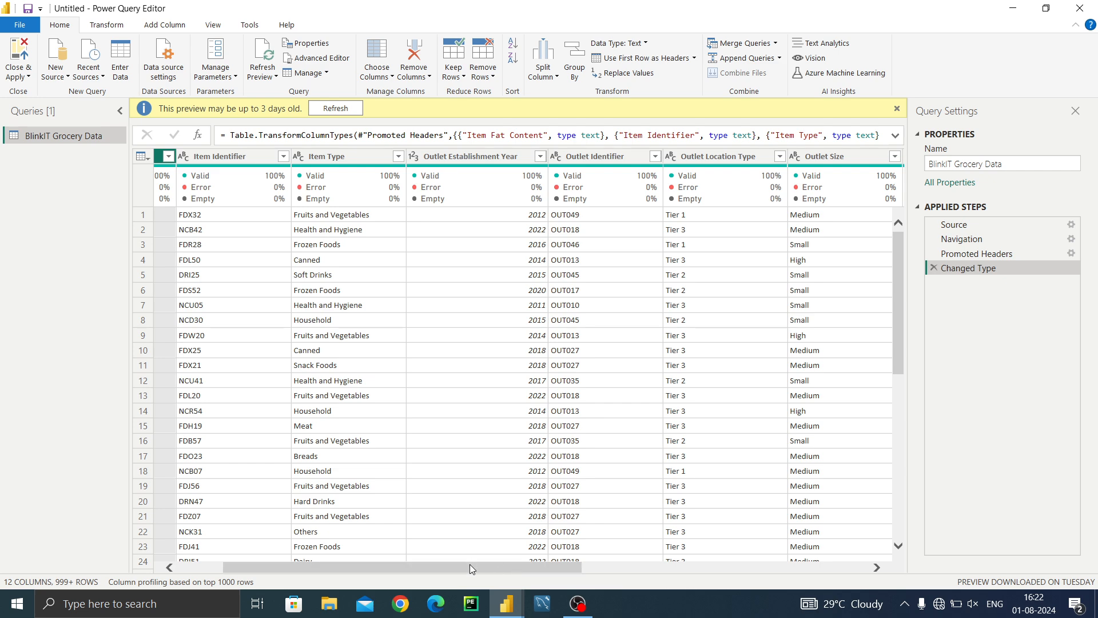
{"action": "left_click_drag", "start_coordinate": [468, 565], "coordinate": [718, 585]}
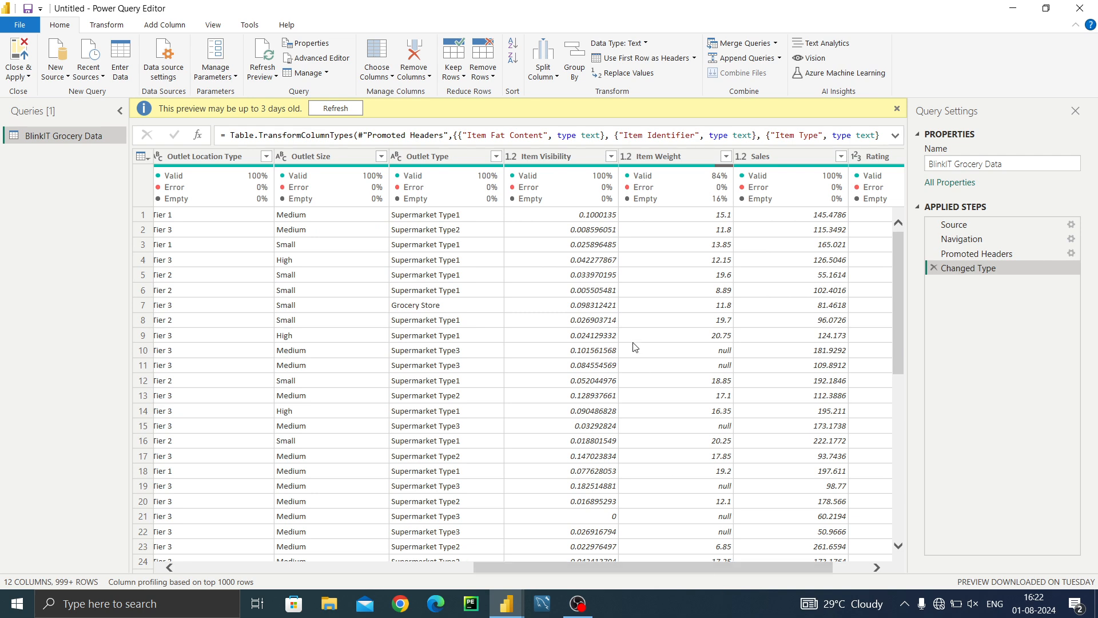
{"action": "mouse_move", "coordinate": [672, 184]}
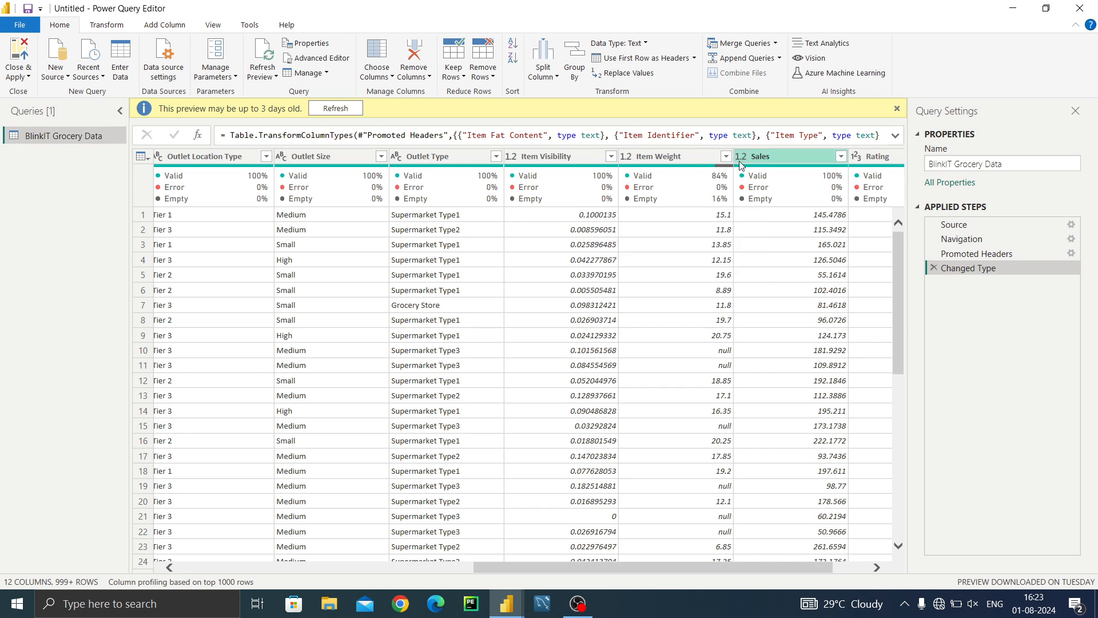
Try filtering the null values out of the Item Weight column, and remove that filter step from the query again
{"action": "left_click", "coordinate": [721, 159]}
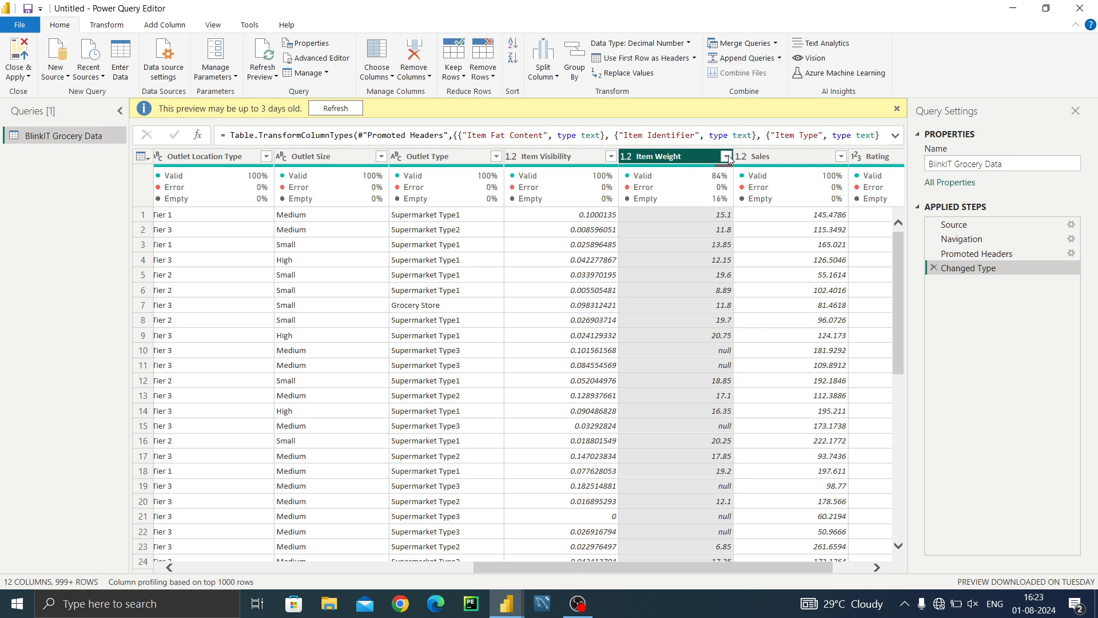
{"action": "left_click", "coordinate": [727, 156]}
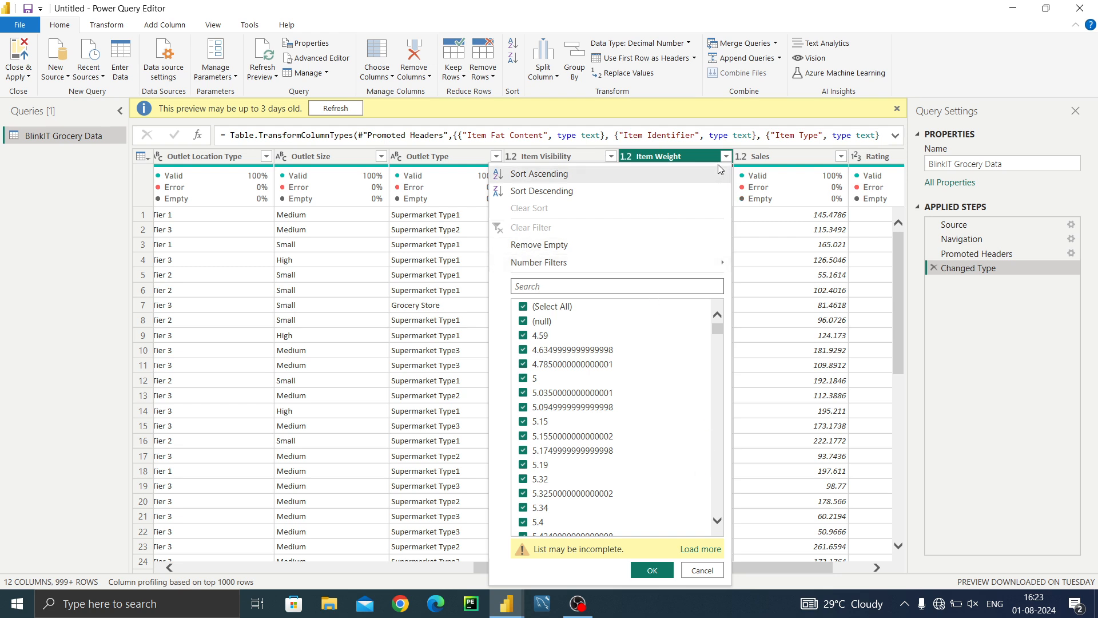
{"action": "left_click", "coordinate": [524, 322]}
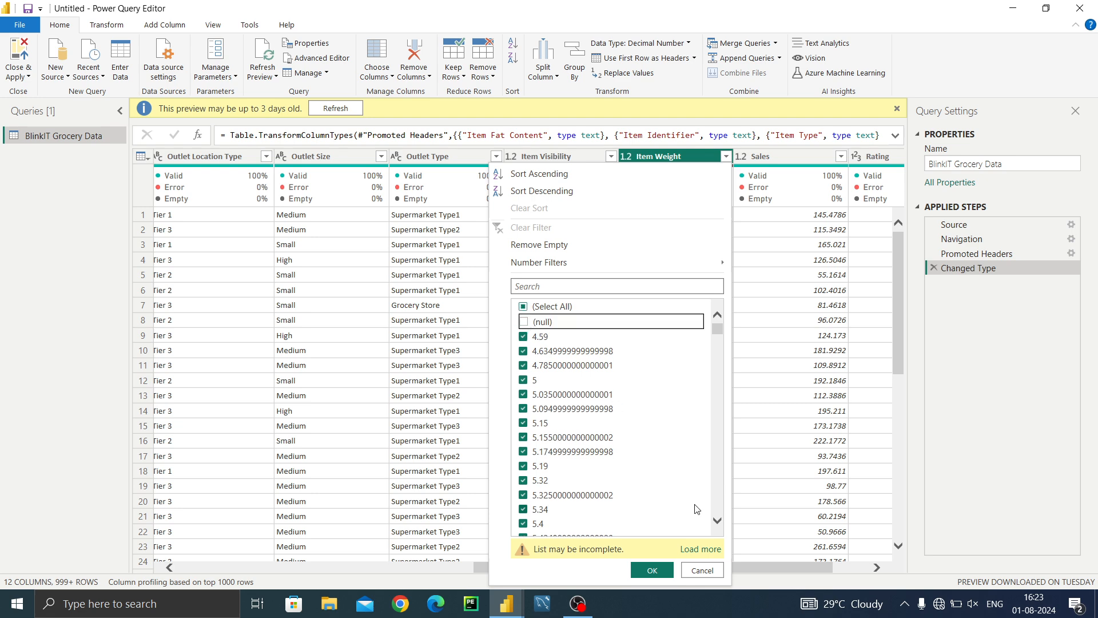
{"action": "left_click", "coordinate": [651, 571]}
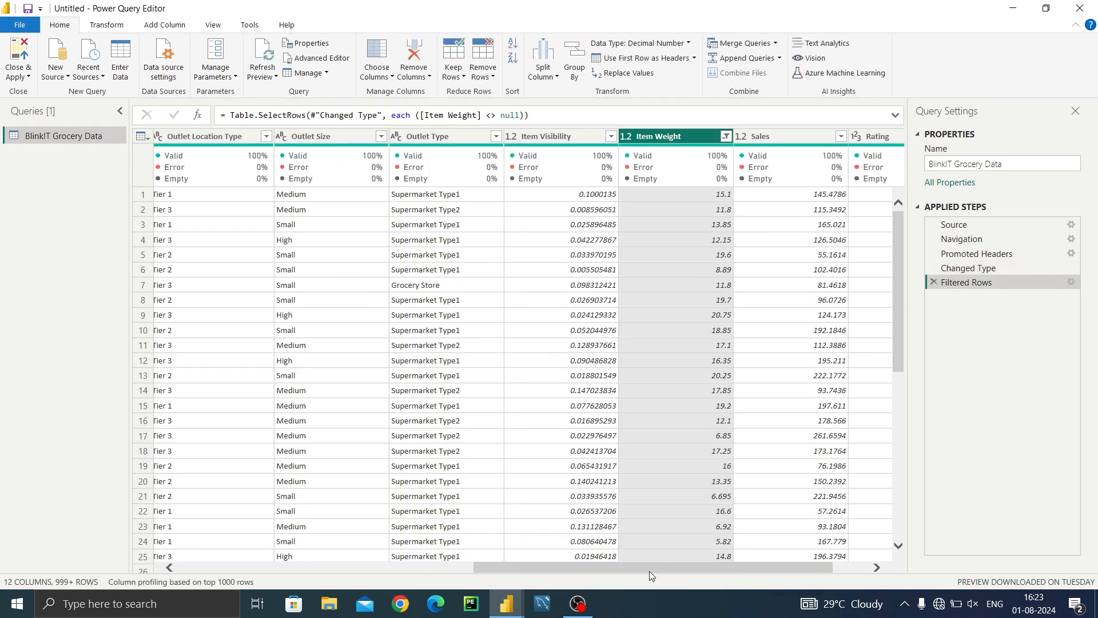
{"action": "left_click", "coordinate": [934, 283]}
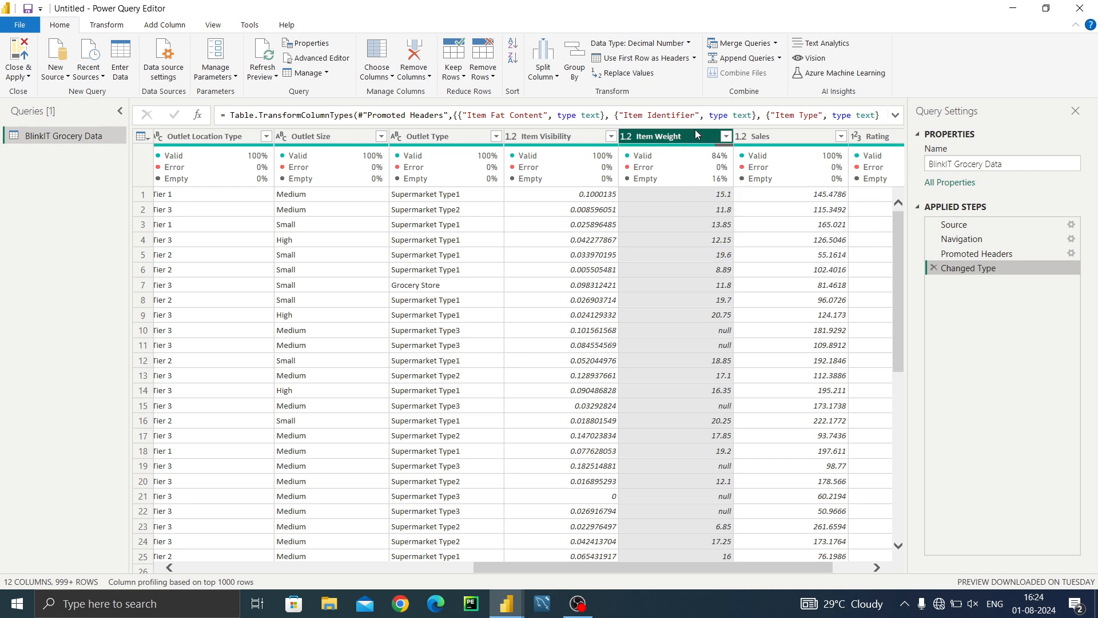
{"action": "left_click", "coordinate": [627, 74]}
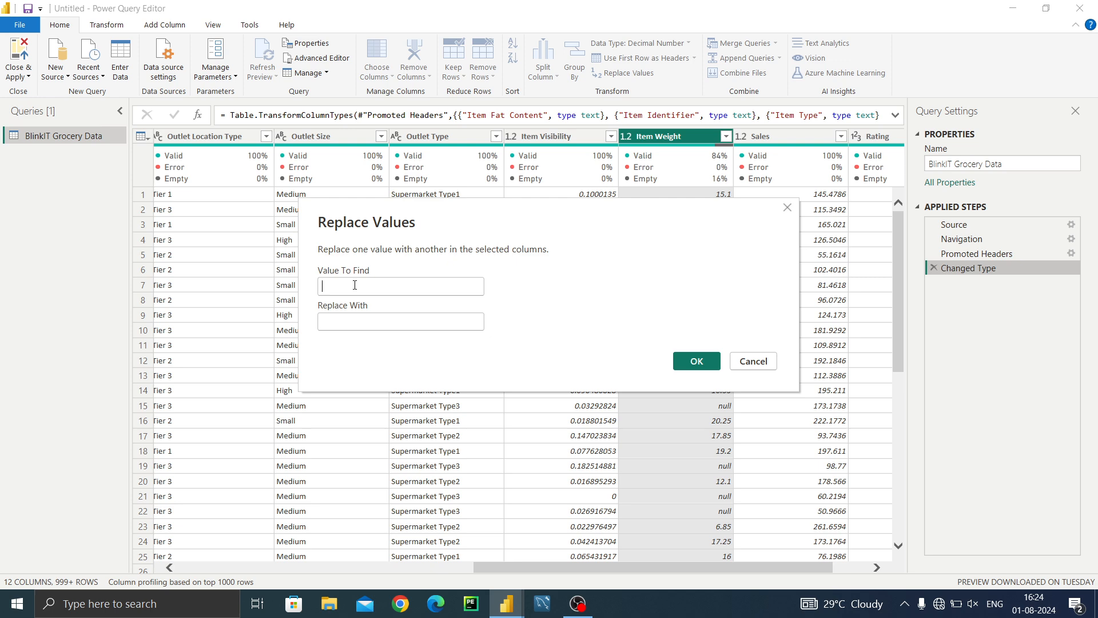
{"action": "left_click", "coordinate": [345, 314]}
{"action": "type", "text": "k"}
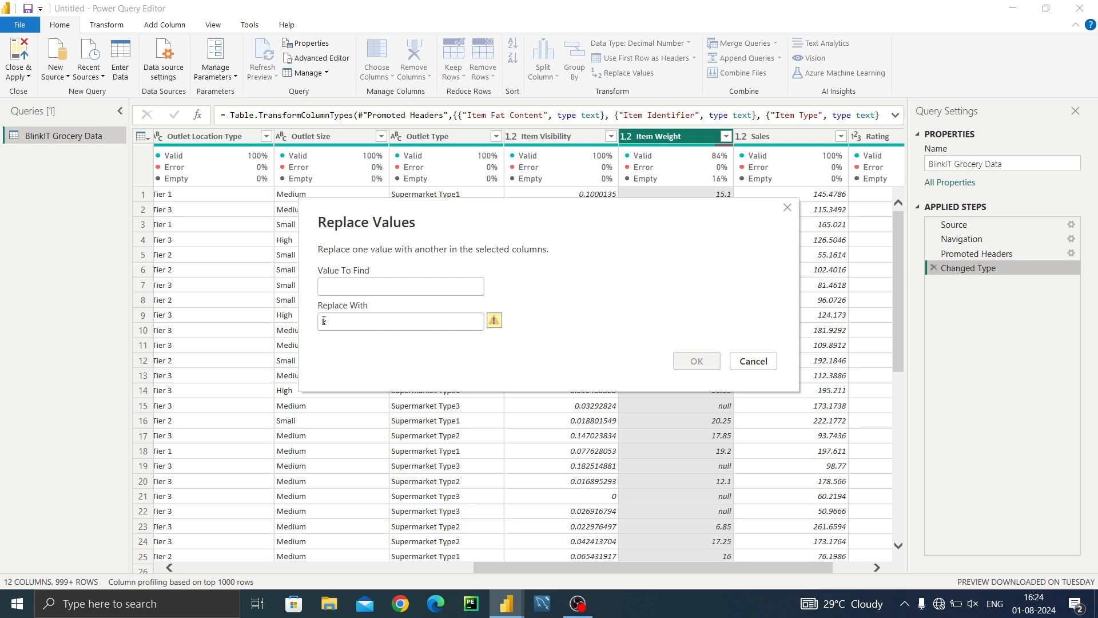
{"action": "left_click_drag", "start_coordinate": [332, 320], "coordinate": [306, 330]}
{"action": "left_click", "coordinate": [750, 363]}
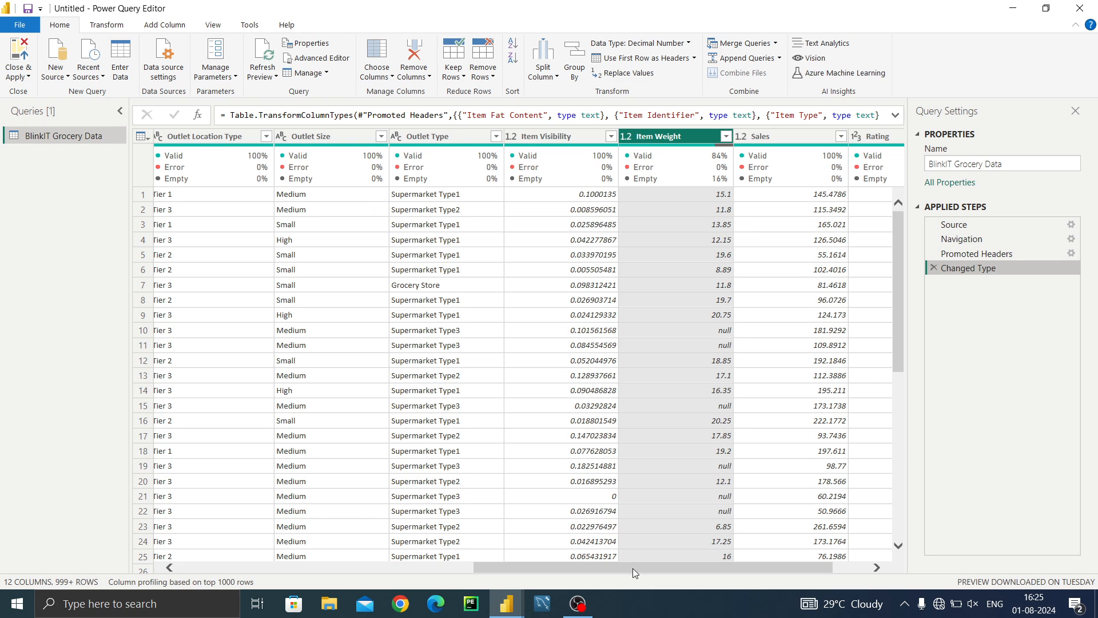
Examine the full list of distinct values in the Item Fat Content column without applying any filter
{"action": "left_click_drag", "start_coordinate": [633, 568], "coordinate": [293, 574]}
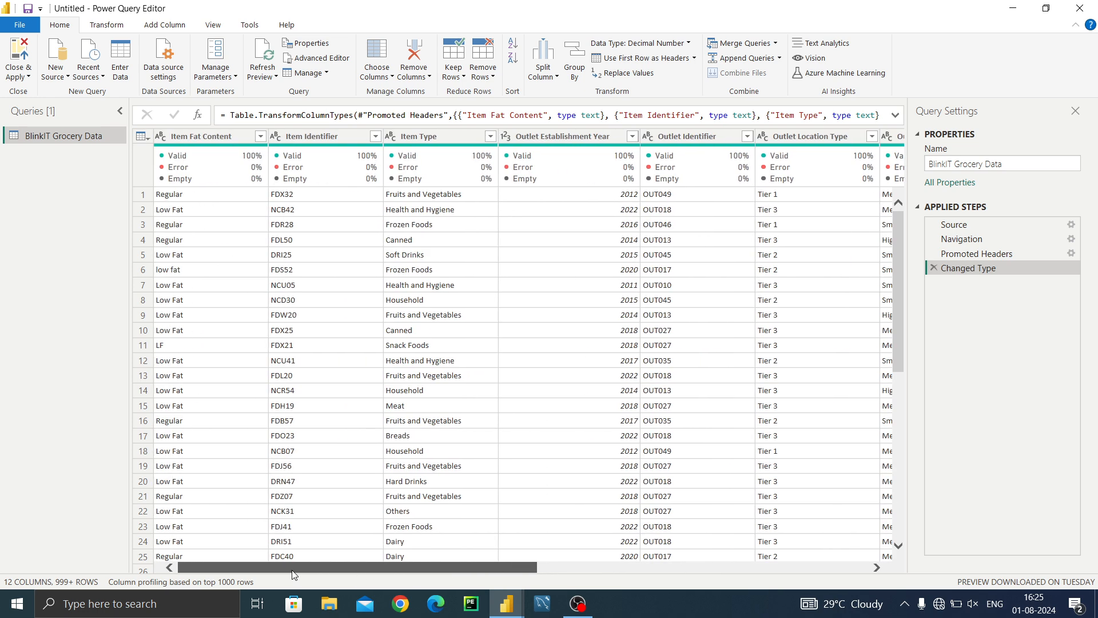
{"action": "left_click", "coordinate": [230, 137]}
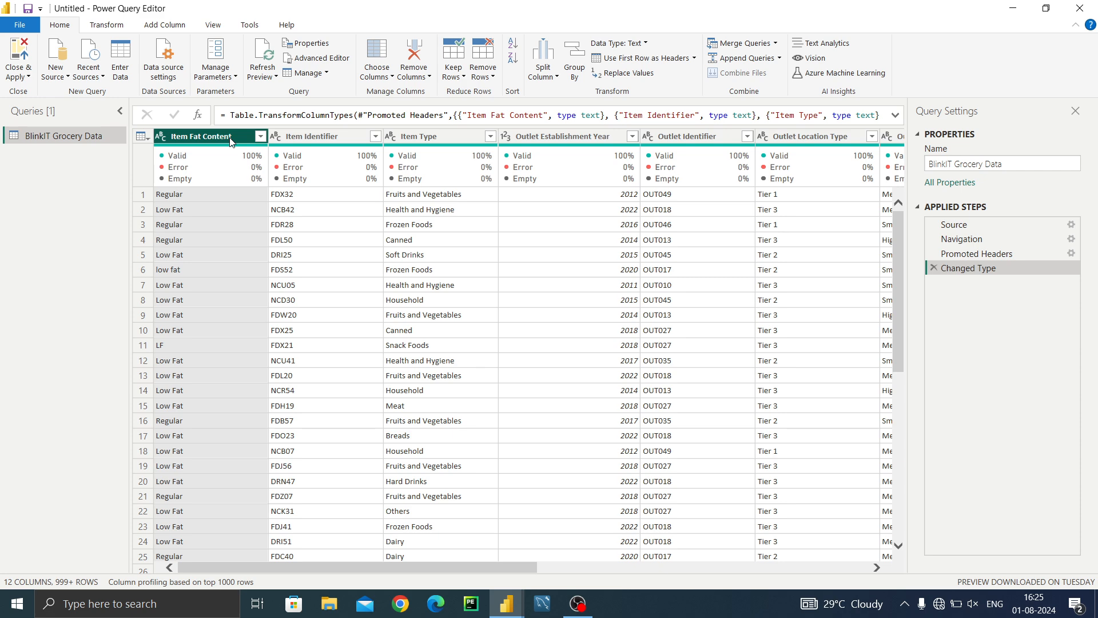
{"action": "left_click", "coordinate": [261, 138]}
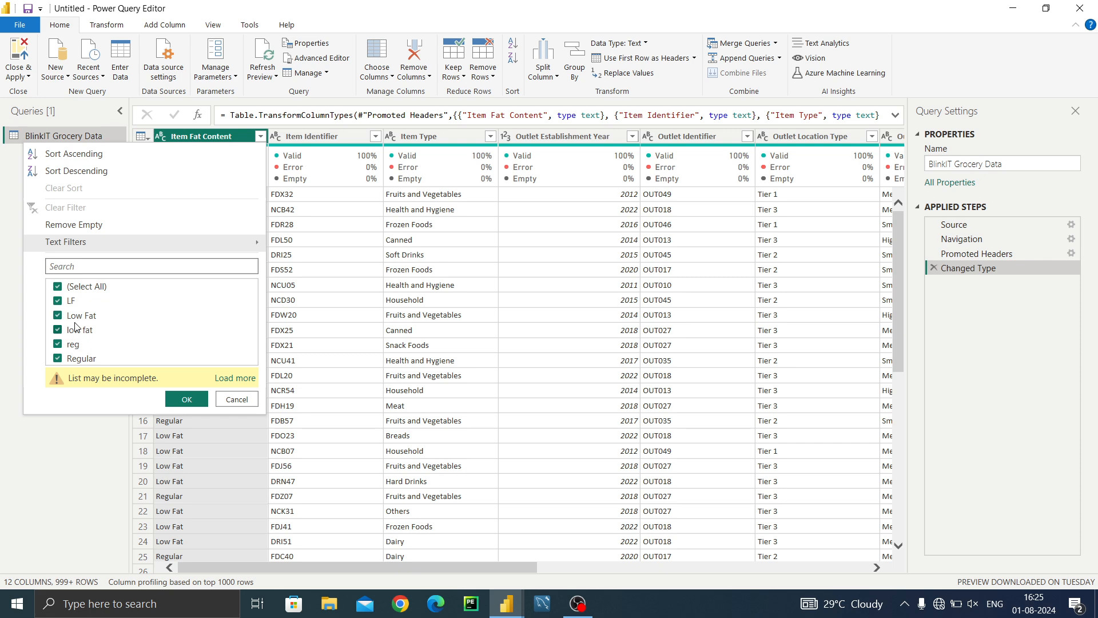
{"action": "left_click", "coordinate": [235, 379]}
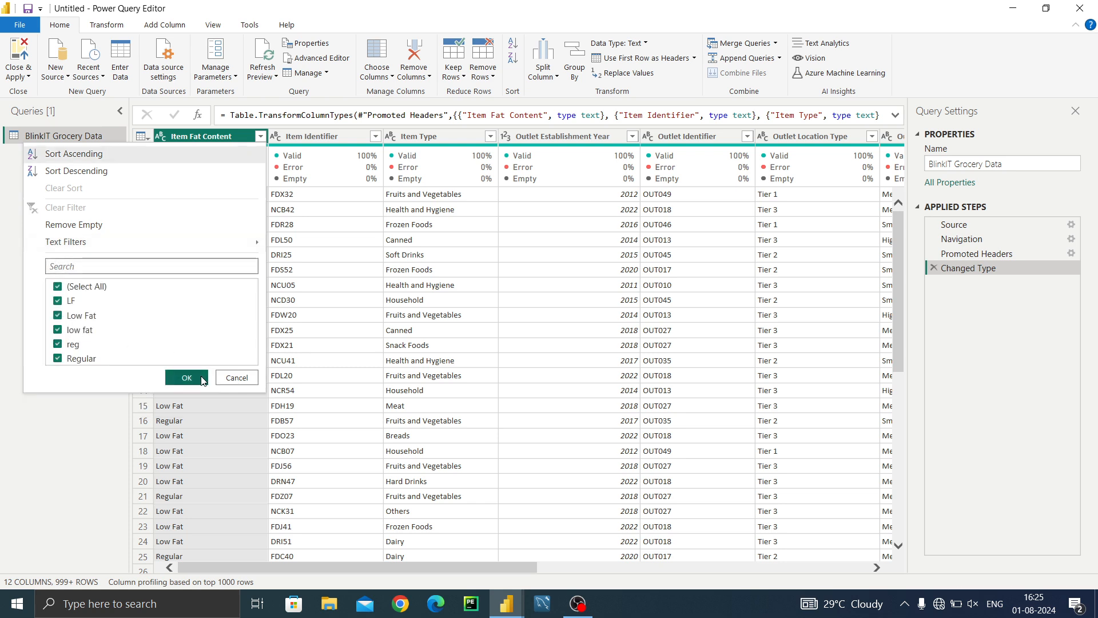
{"action": "left_click", "coordinate": [226, 379]}
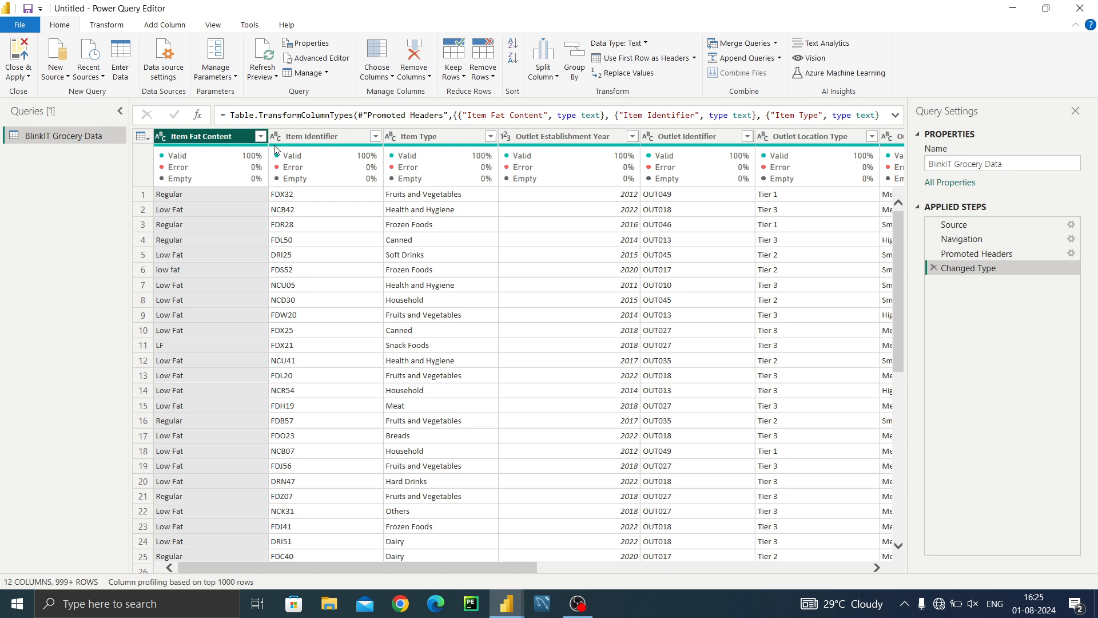
Open Replace Values for the Item Fat Content column and place the On-Screen Keyboard clear of the dialog's entry fields
{"action": "left_click", "coordinate": [638, 73]}
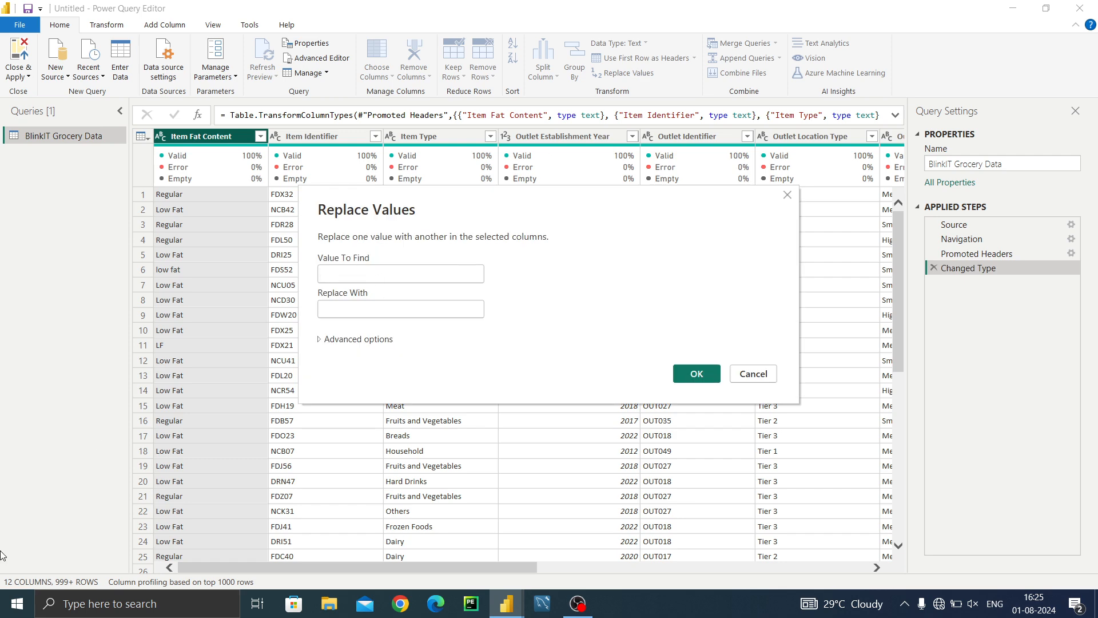
{"action": "left_click", "coordinate": [113, 601]}
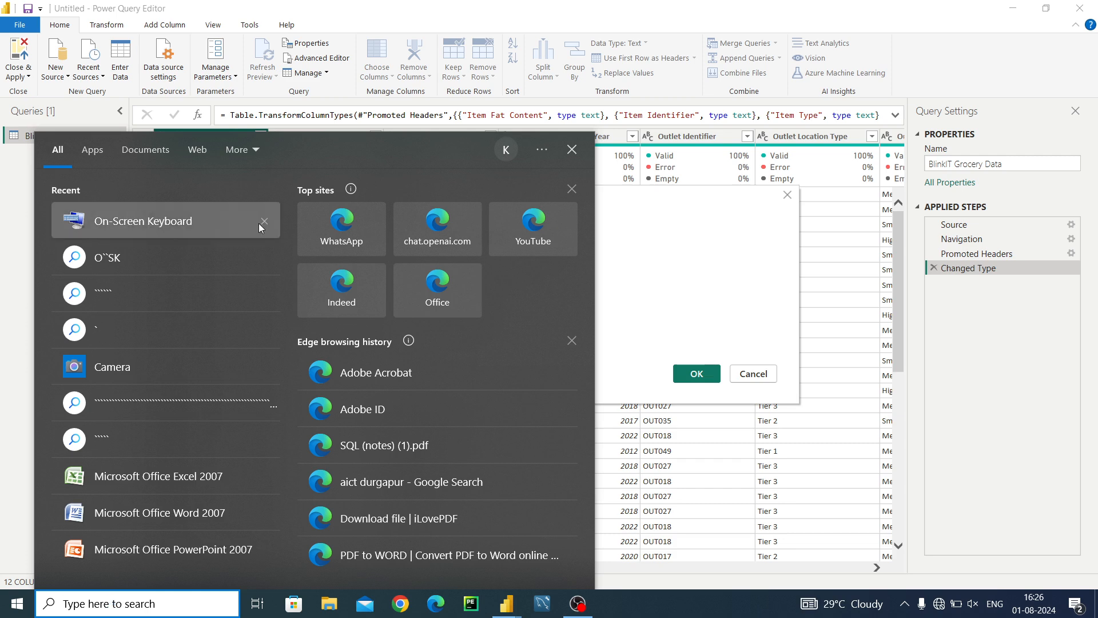
{"action": "left_click", "coordinate": [113, 226]}
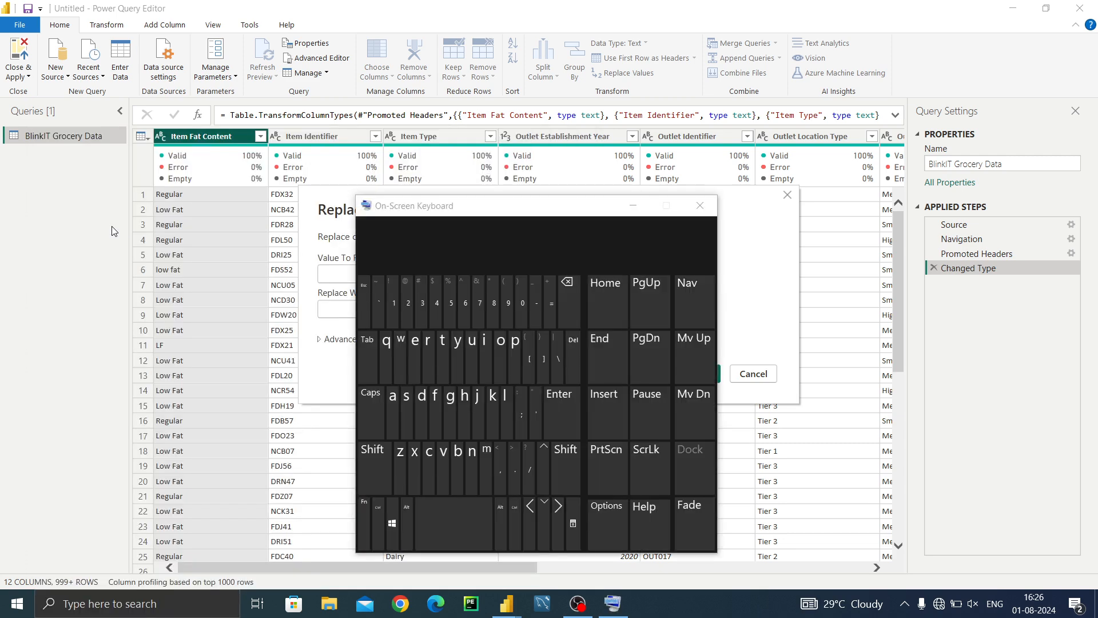
{"action": "left_click", "coordinate": [413, 211]}
{"action": "left_click_drag", "start_coordinate": [413, 211], "coordinate": [789, 182]}
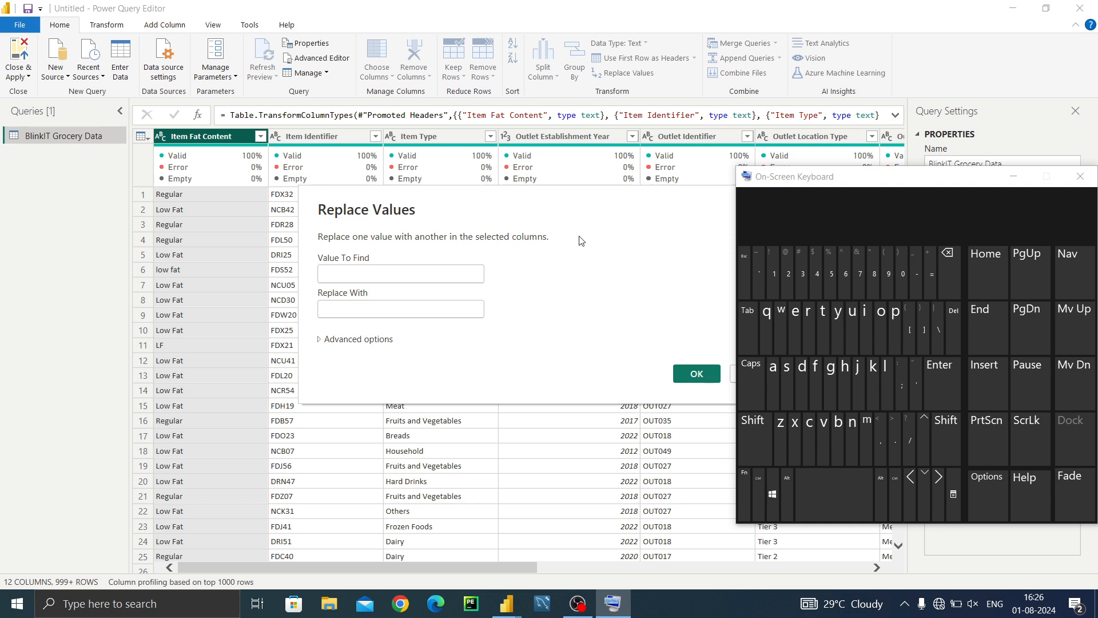
Enter reg as the value to find in the Item Fat Content replacement
{"action": "left_click", "coordinate": [440, 270]}
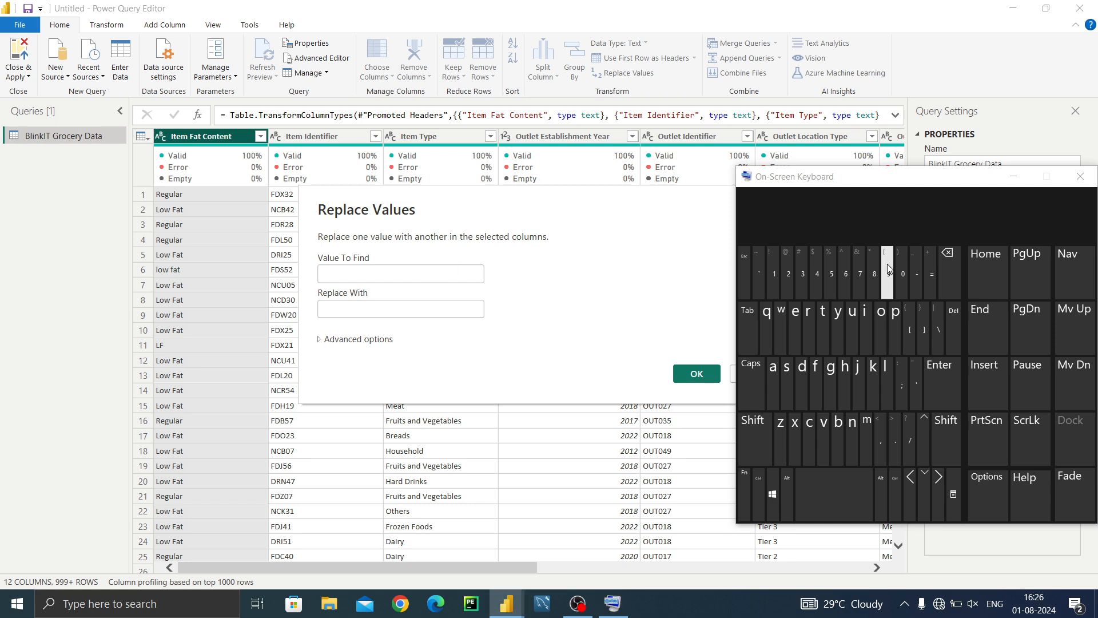
{"action": "left_click", "coordinate": [815, 317]}
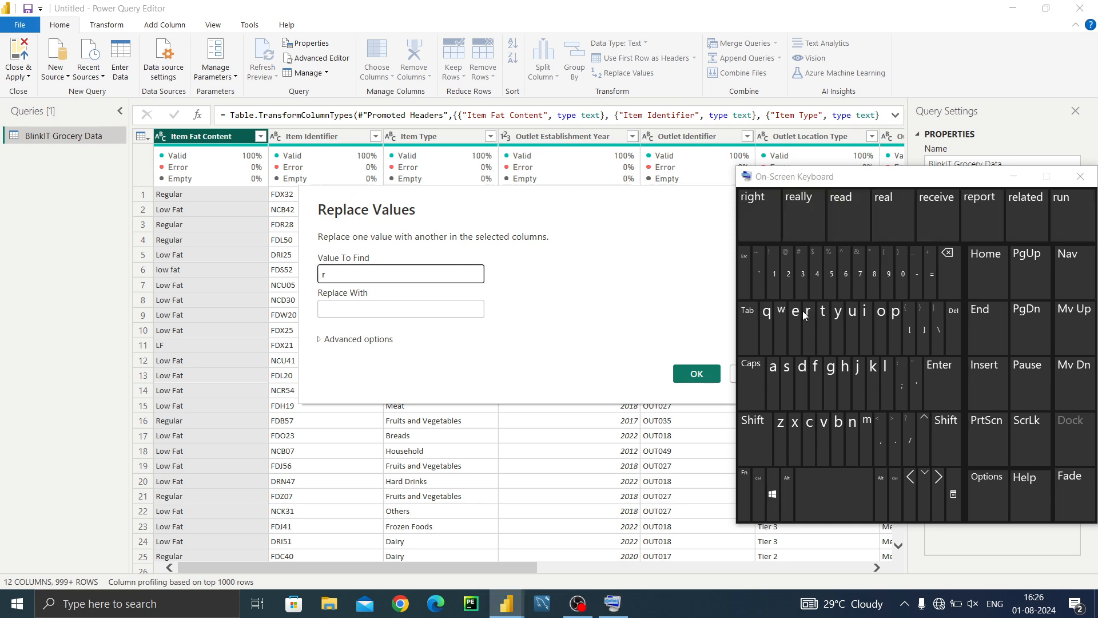
{"action": "left_click", "coordinate": [793, 319]}
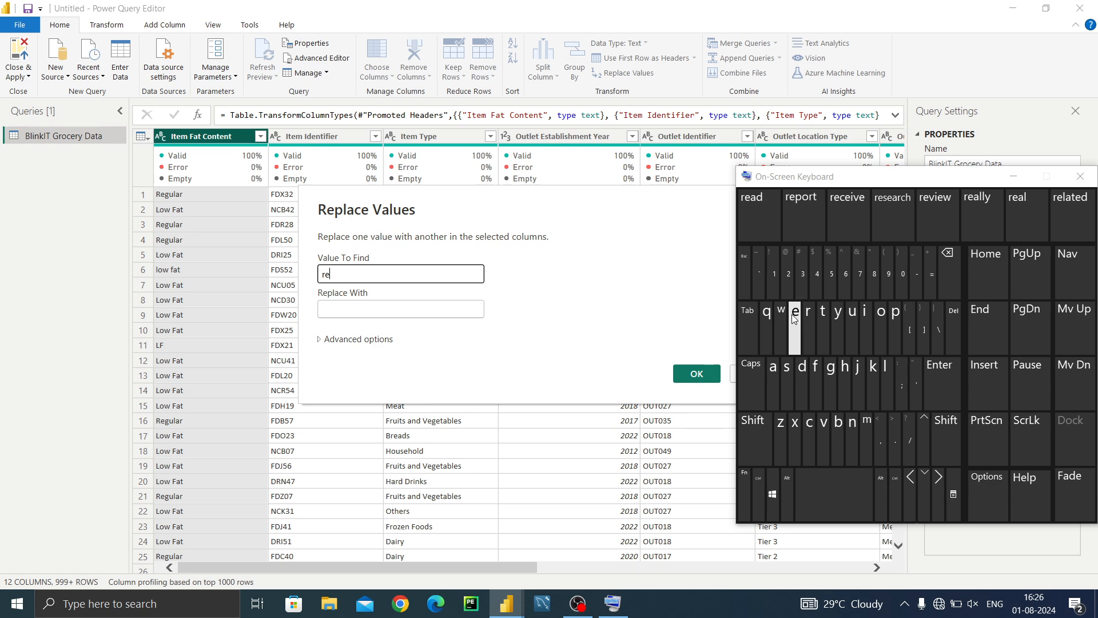
{"action": "left_click", "coordinate": [833, 369]}
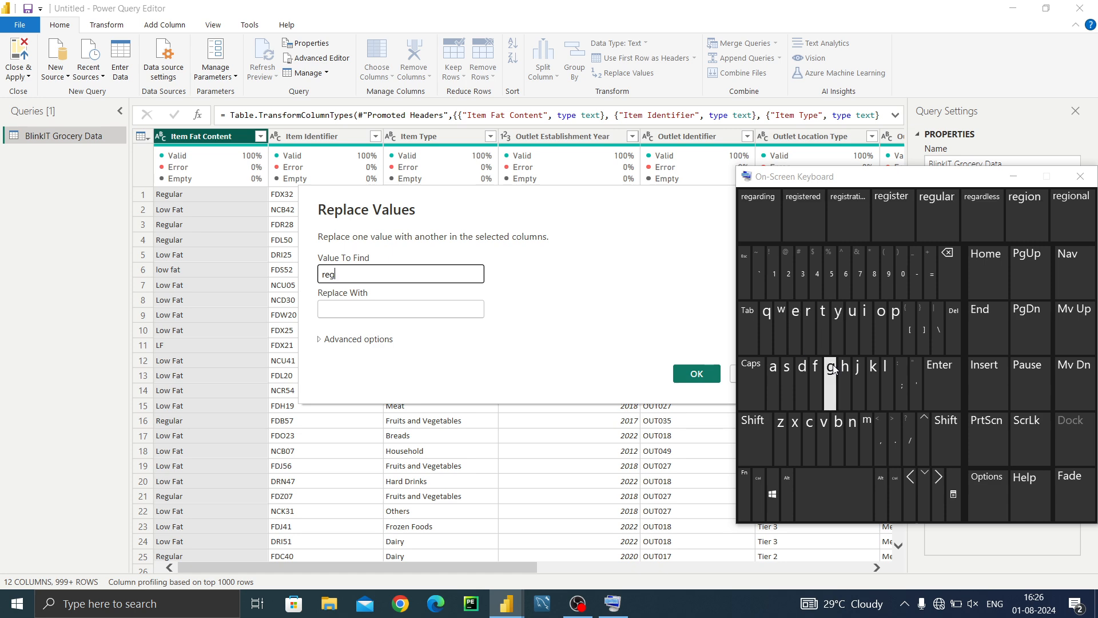
Set the replacement text to Regular, minimize the On-Screen Keyboard and apply the replacement to Item Fat Content
{"action": "left_click", "coordinate": [416, 304]}
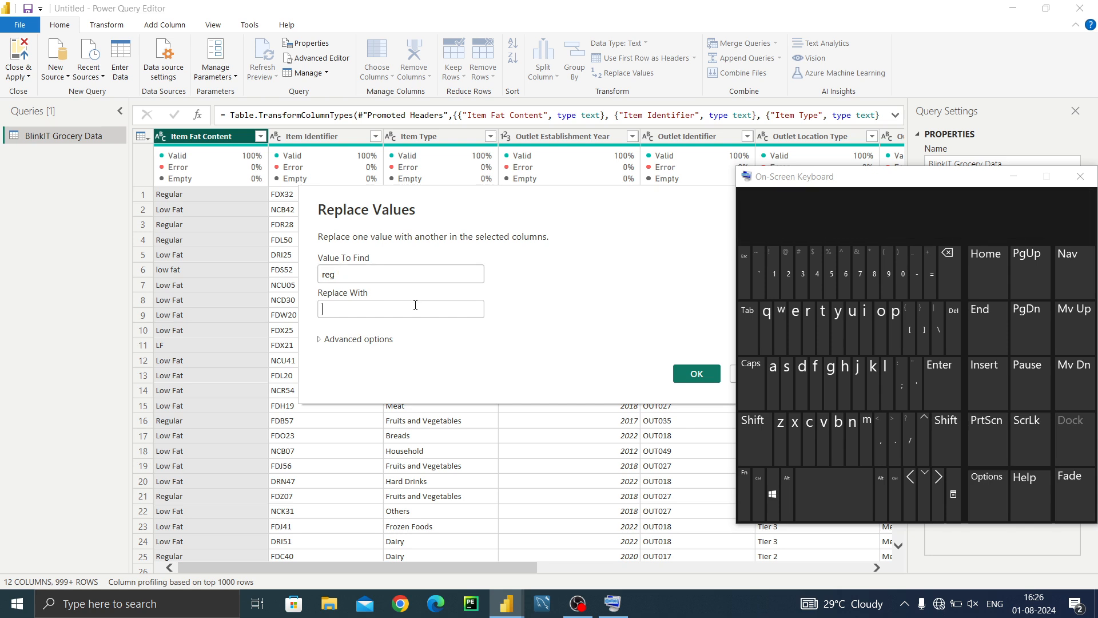
{"action": "key", "text": "shift"}
{"action": "key", "text": "shift"}
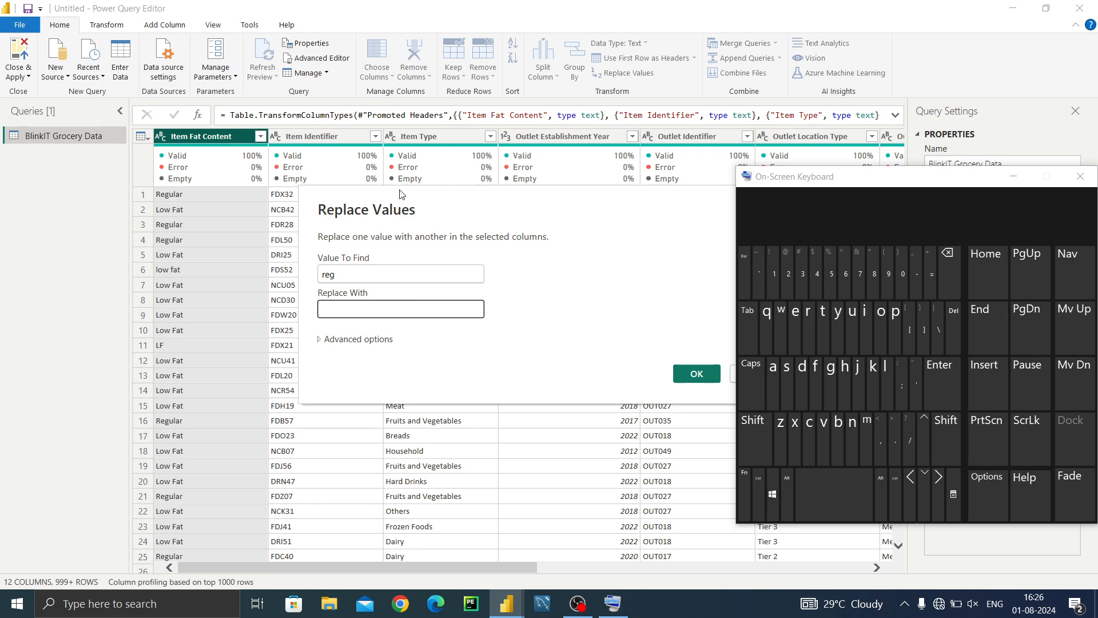
{"action": "key", "text": "shift"}
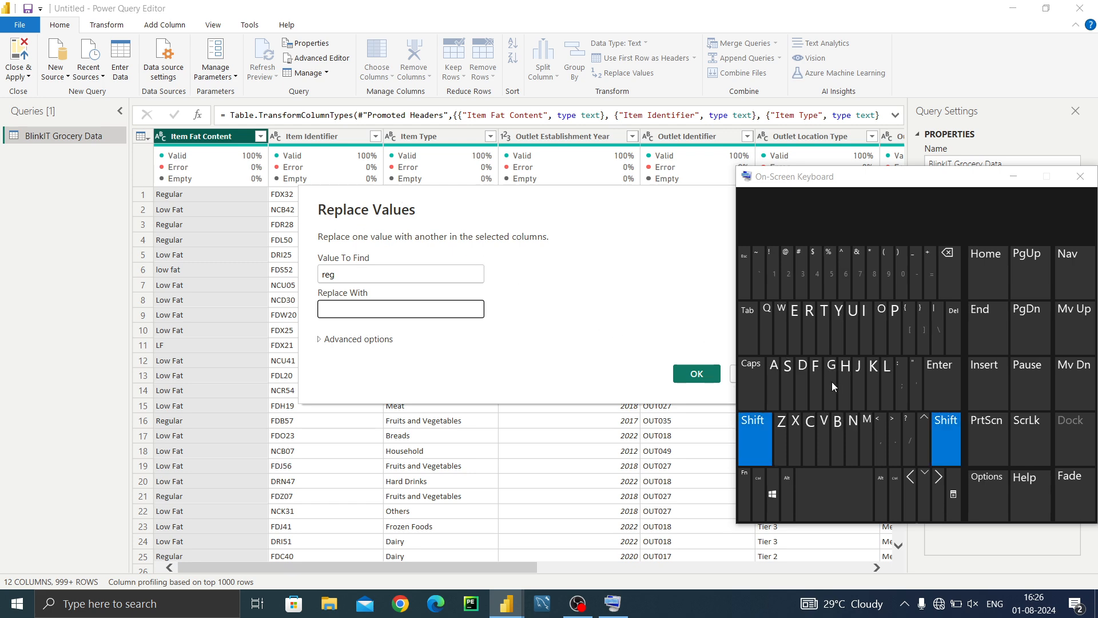
{"action": "left_click", "coordinate": [808, 330]}
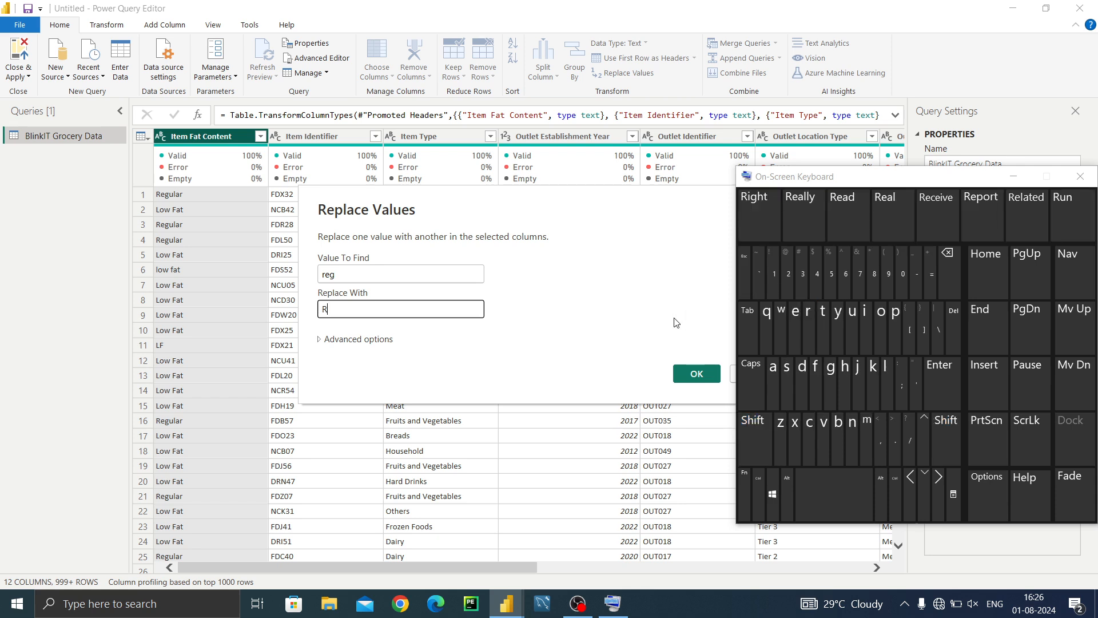
{"action": "left_click", "coordinate": [792, 329]}
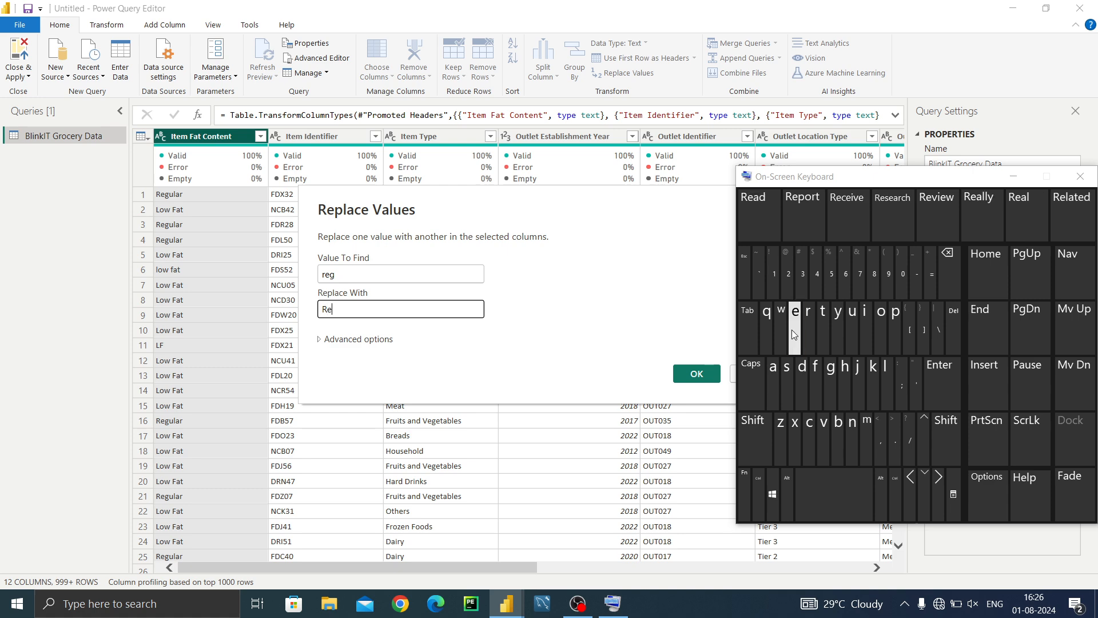
{"action": "left_click", "coordinate": [832, 375]}
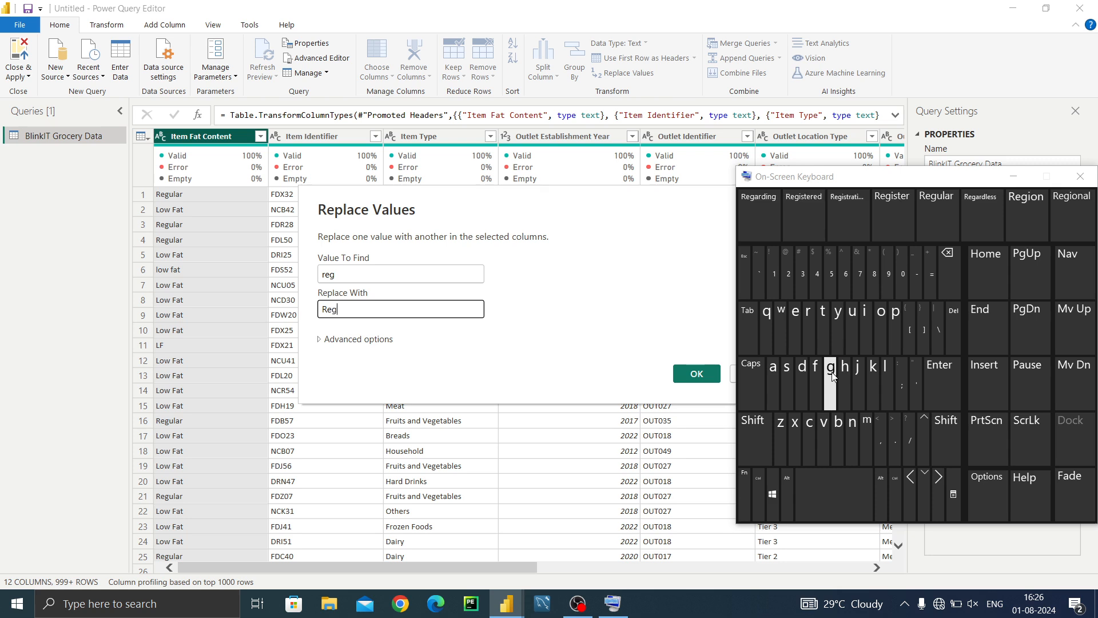
{"action": "left_click", "coordinate": [850, 335]}
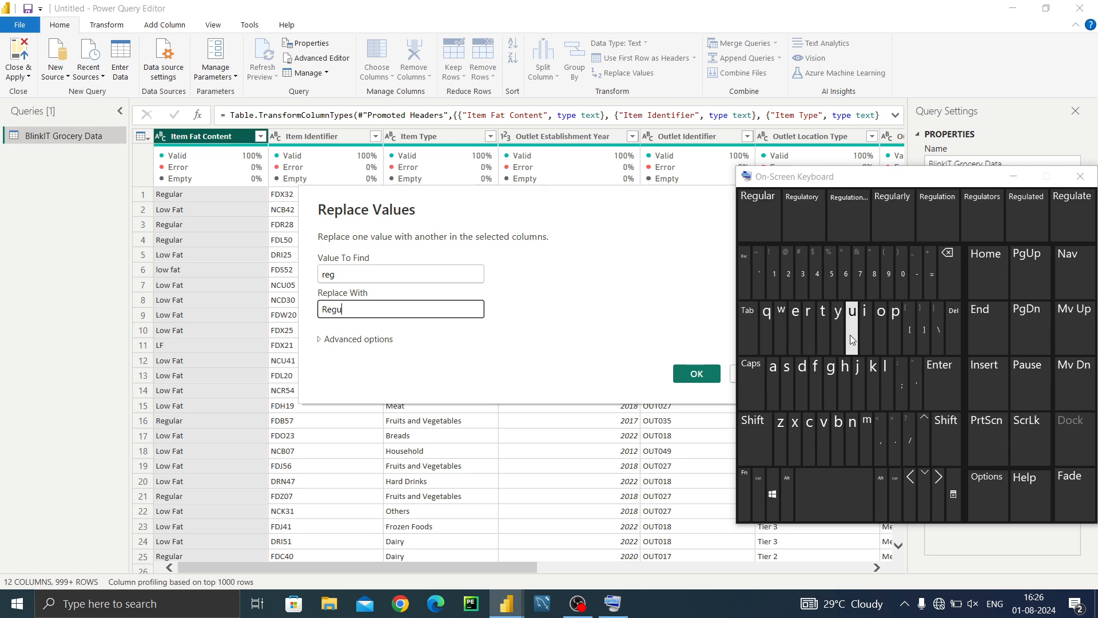
{"action": "left_click", "coordinate": [767, 221]}
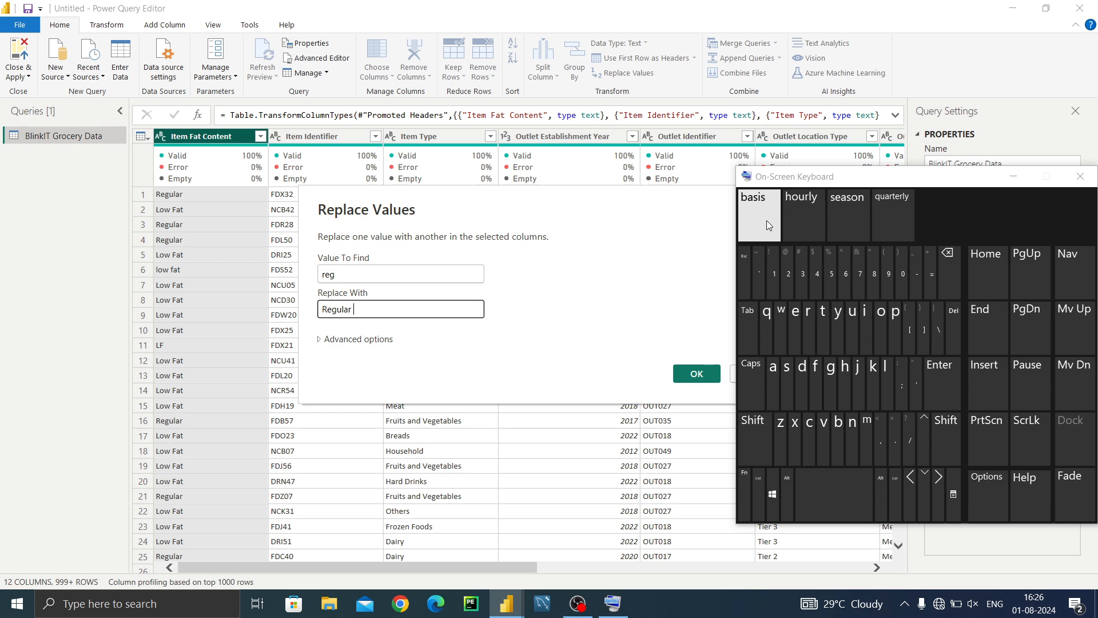
{"action": "left_click", "coordinate": [1013, 185]}
{"action": "left_click", "coordinate": [1014, 185]}
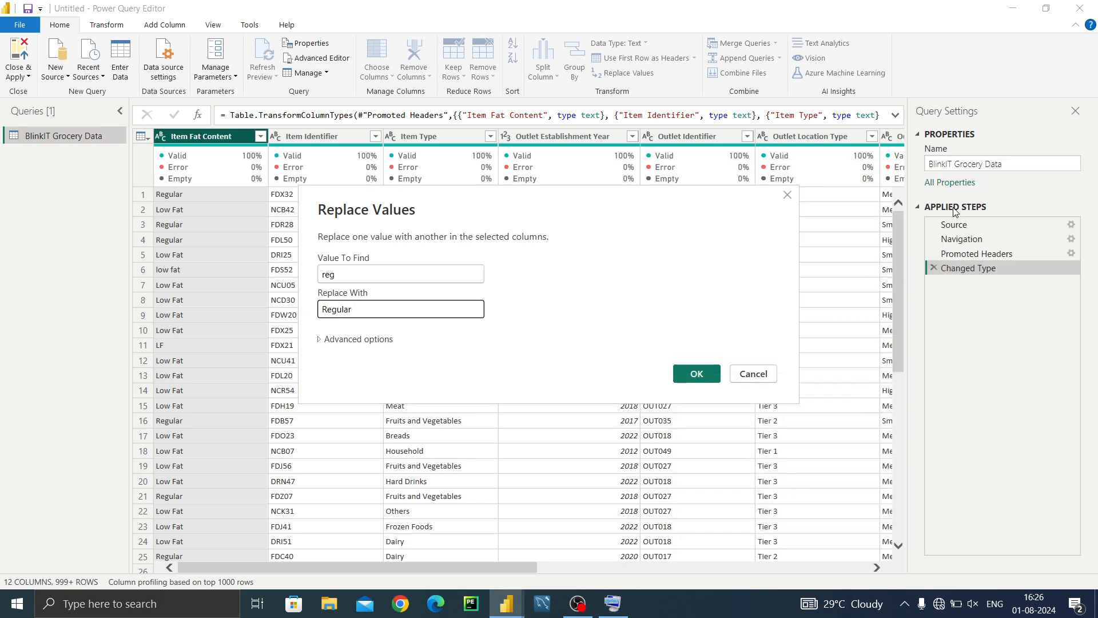
{"action": "left_click", "coordinate": [700, 379]}
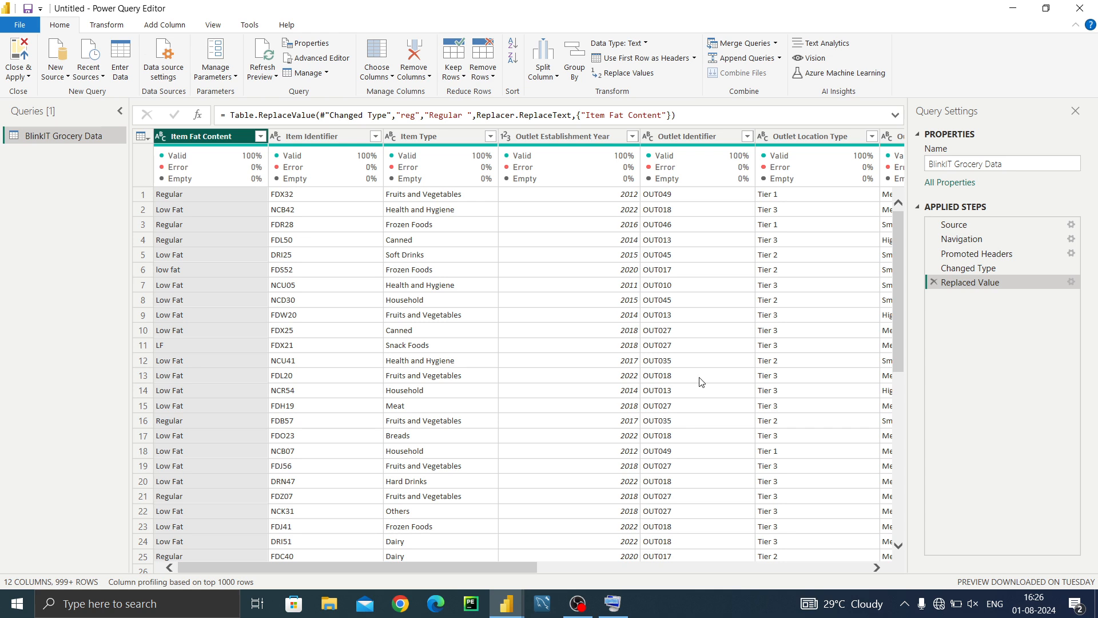
Start a Replace Values operation on the Item Fat Content column, restore the On-Screen Keyboard and enter LF as the value to find
{"action": "right_click", "coordinate": [258, 137]}
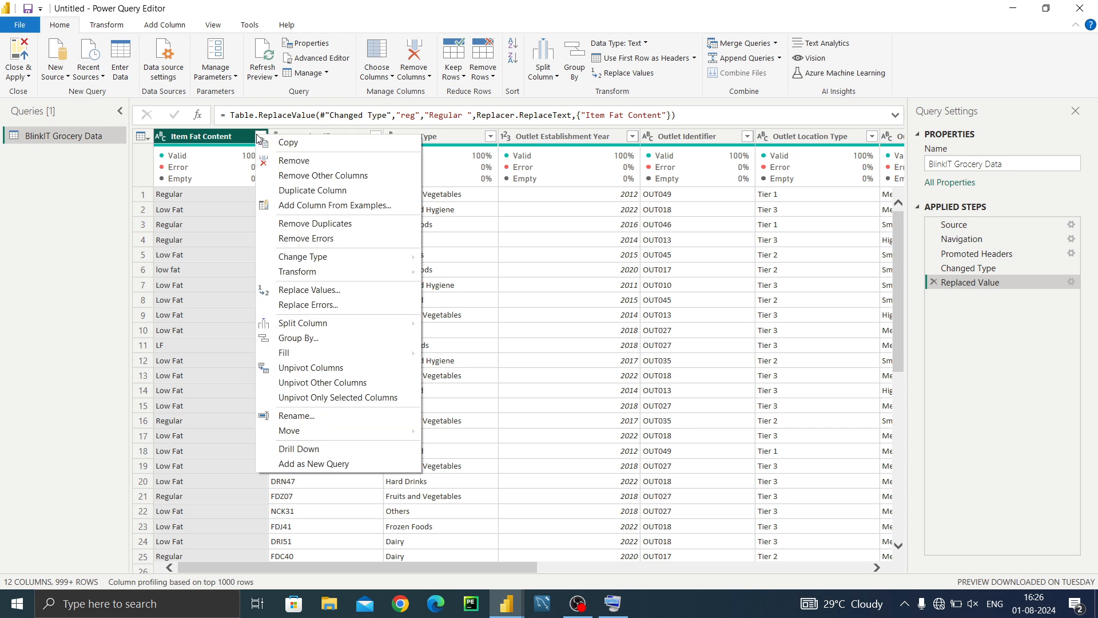
{"action": "left_click", "coordinate": [314, 290]}
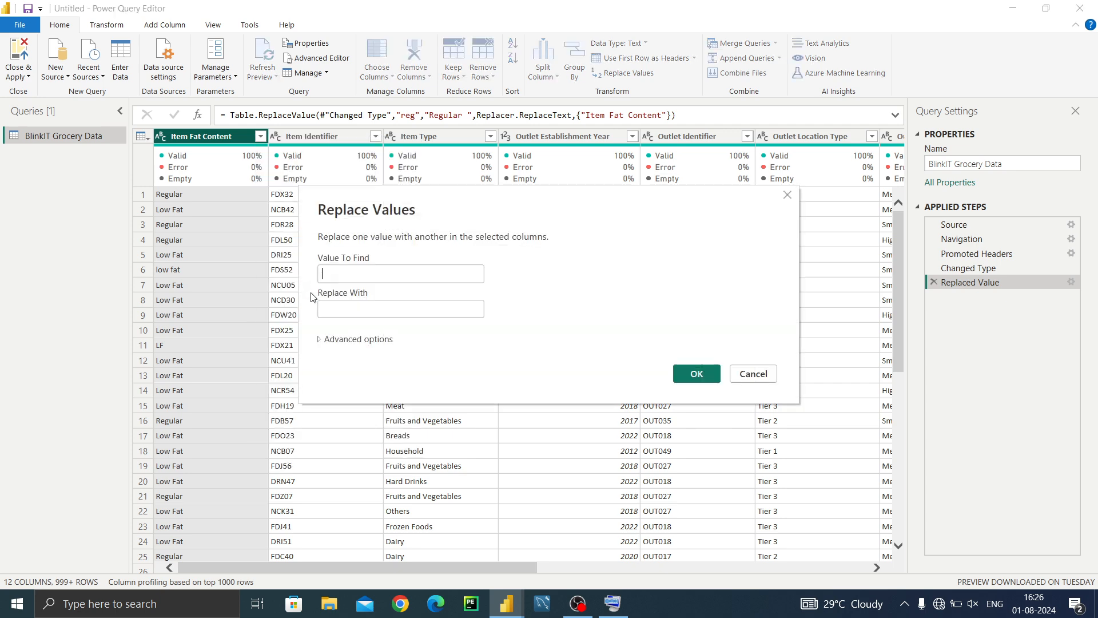
{"action": "left_click", "coordinate": [404, 273]}
{"action": "left_click", "coordinate": [612, 607]}
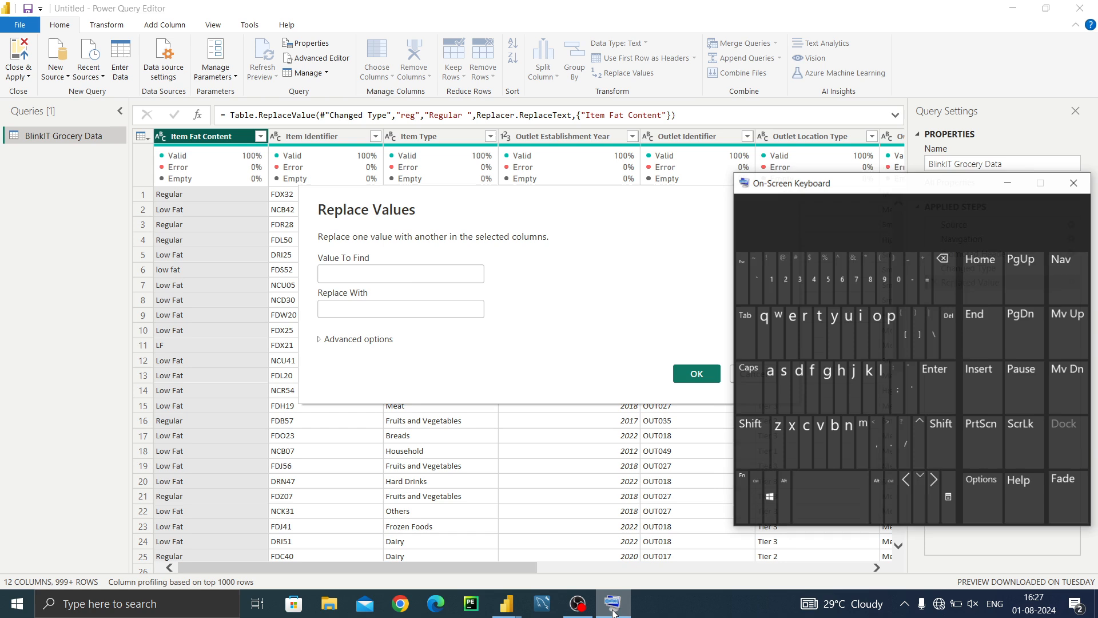
{"action": "left_click", "coordinate": [403, 277]}
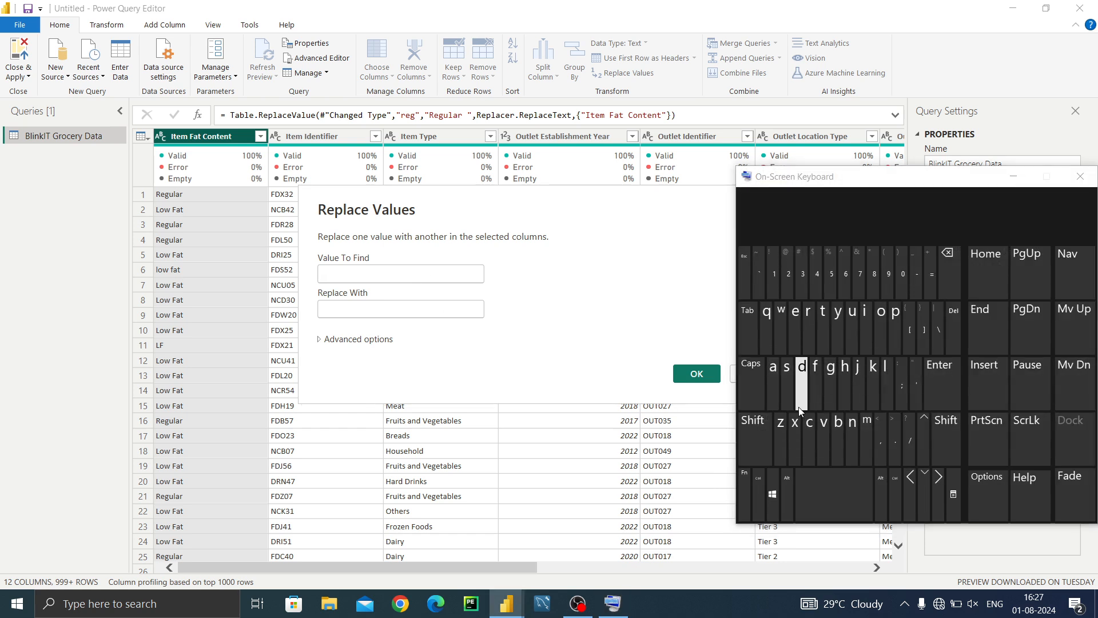
{"action": "left_click", "coordinate": [753, 400]}
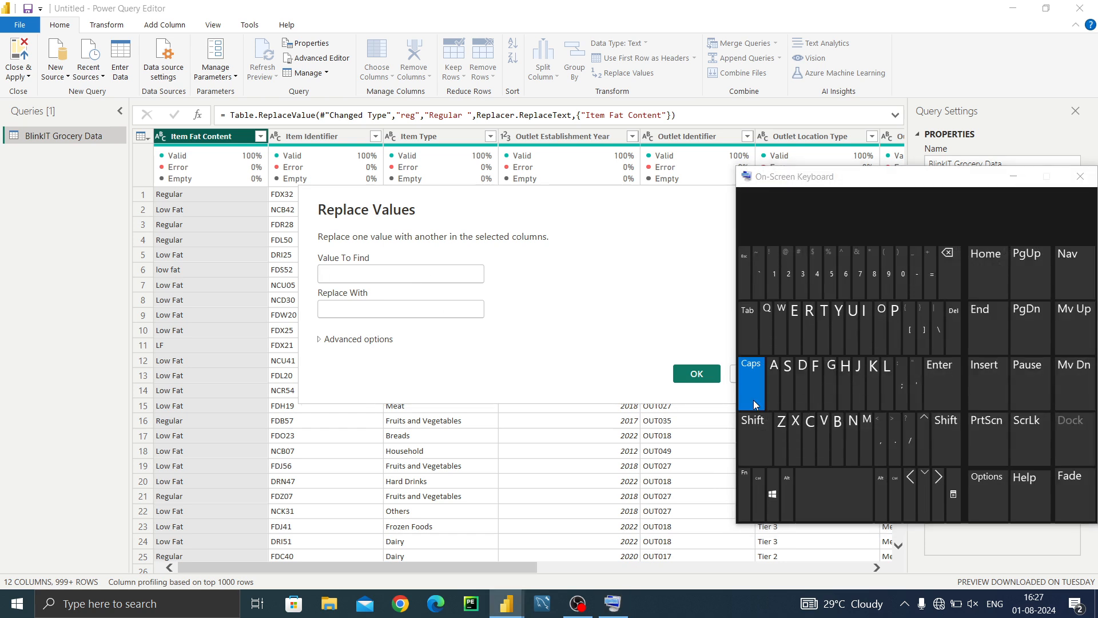
{"action": "left_click", "coordinate": [890, 404]}
{"action": "left_click", "coordinate": [820, 391]}
Set the replacement text for LF to low fat in lowercase and apply the replacement to Item Fat Content
{"action": "left_click", "coordinate": [753, 379]}
{"action": "left_click", "coordinate": [888, 379]}
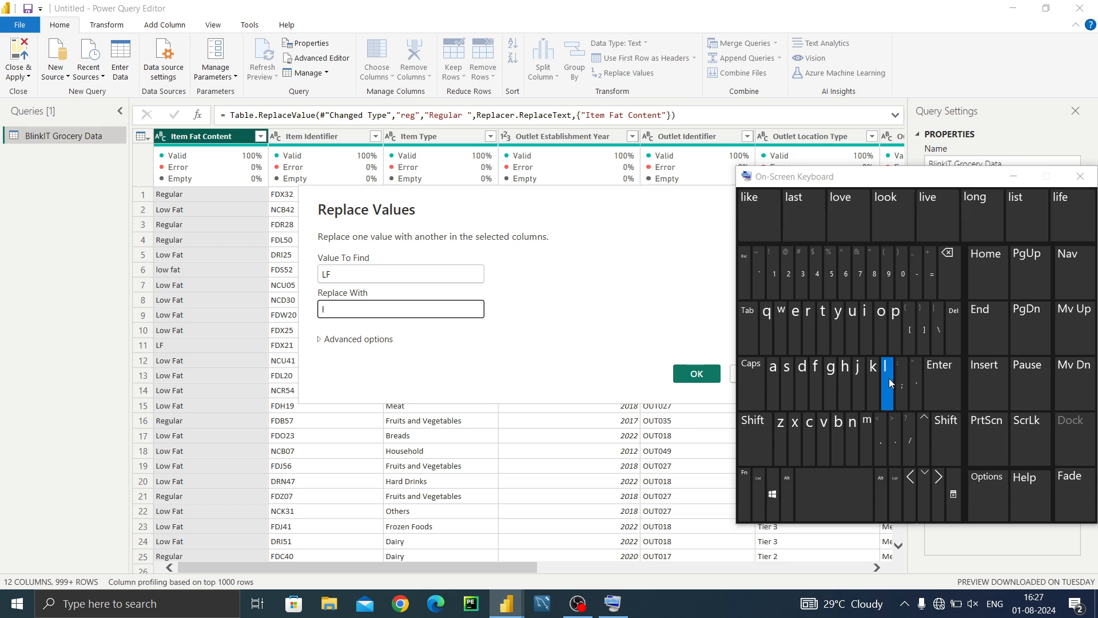
{"action": "left_click", "coordinate": [878, 328]}
{"action": "left_click", "coordinate": [776, 313]}
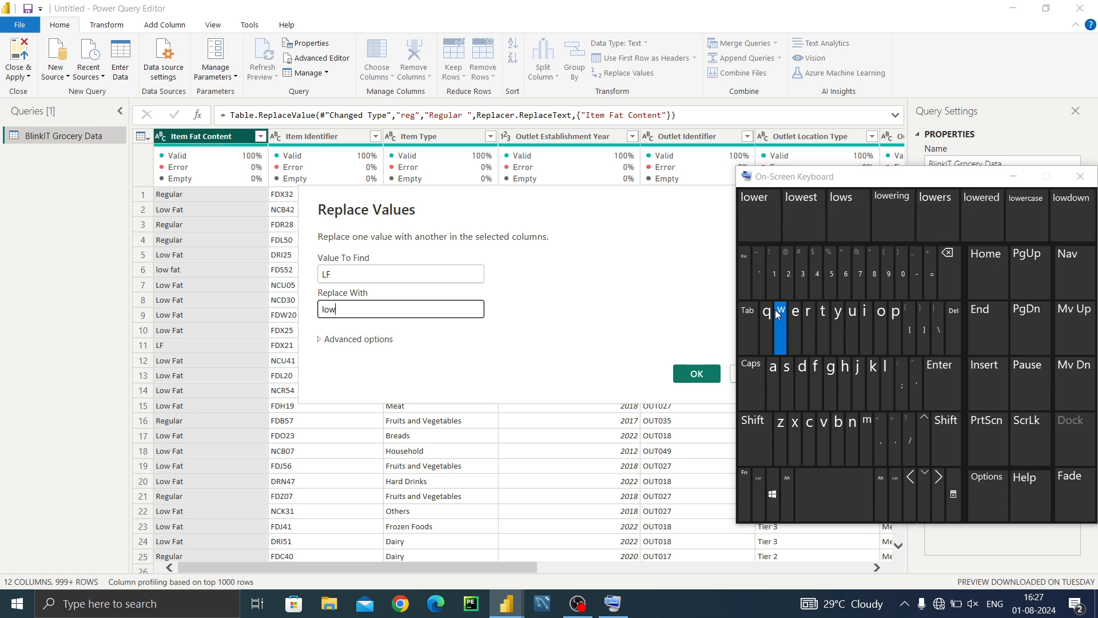
{"action": "left_click", "coordinate": [842, 489]}
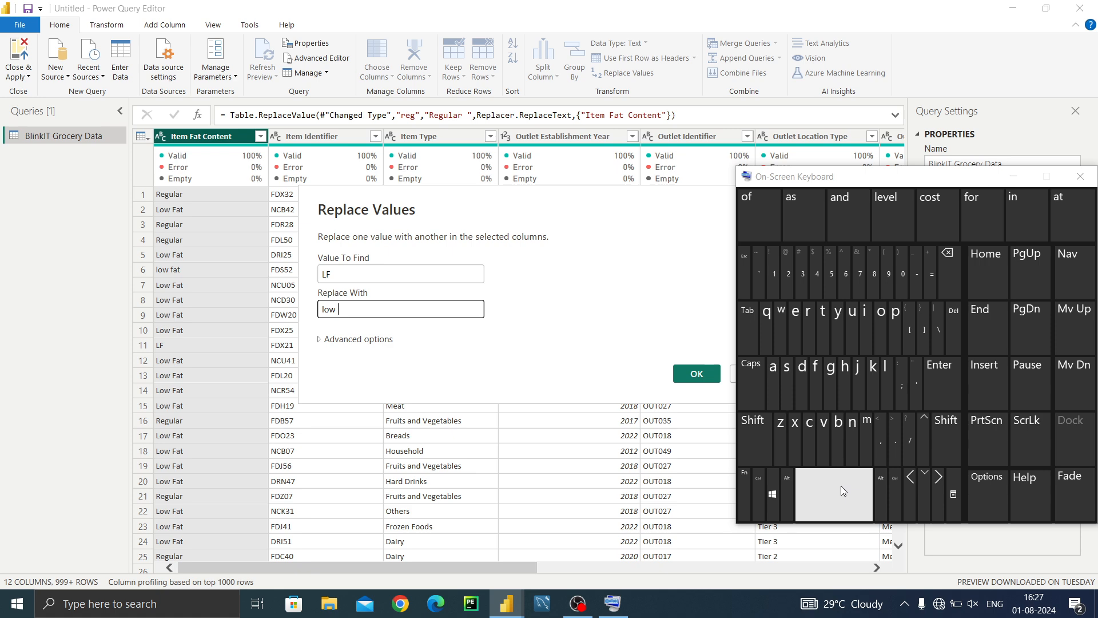
{"action": "left_click", "coordinate": [815, 379]}
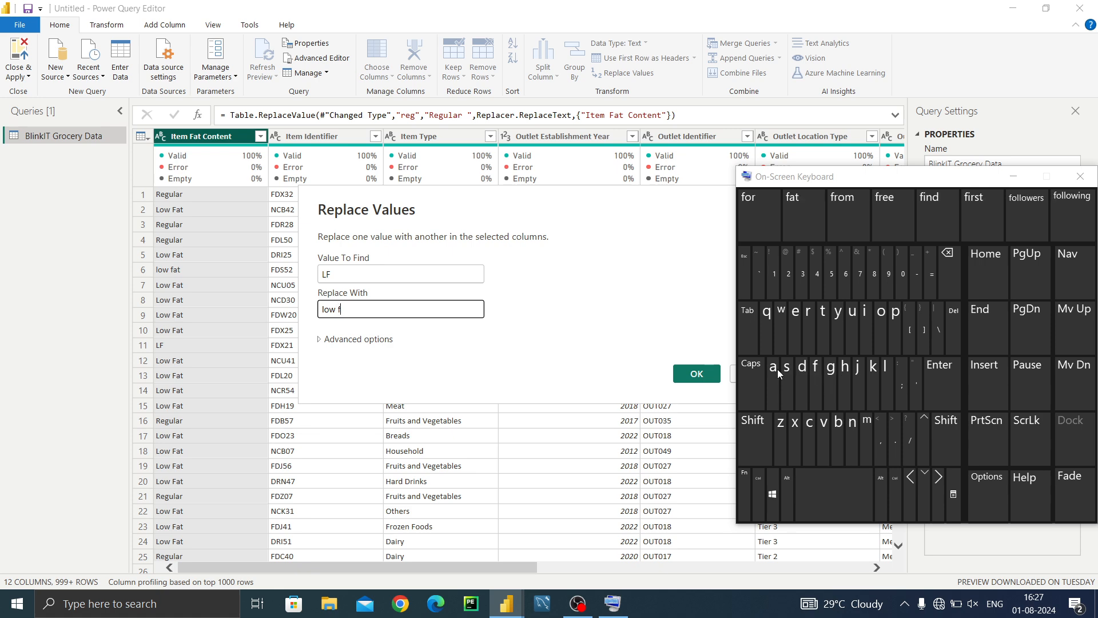
{"action": "left_click", "coordinate": [770, 369]}
{"action": "left_click", "coordinate": [816, 313]}
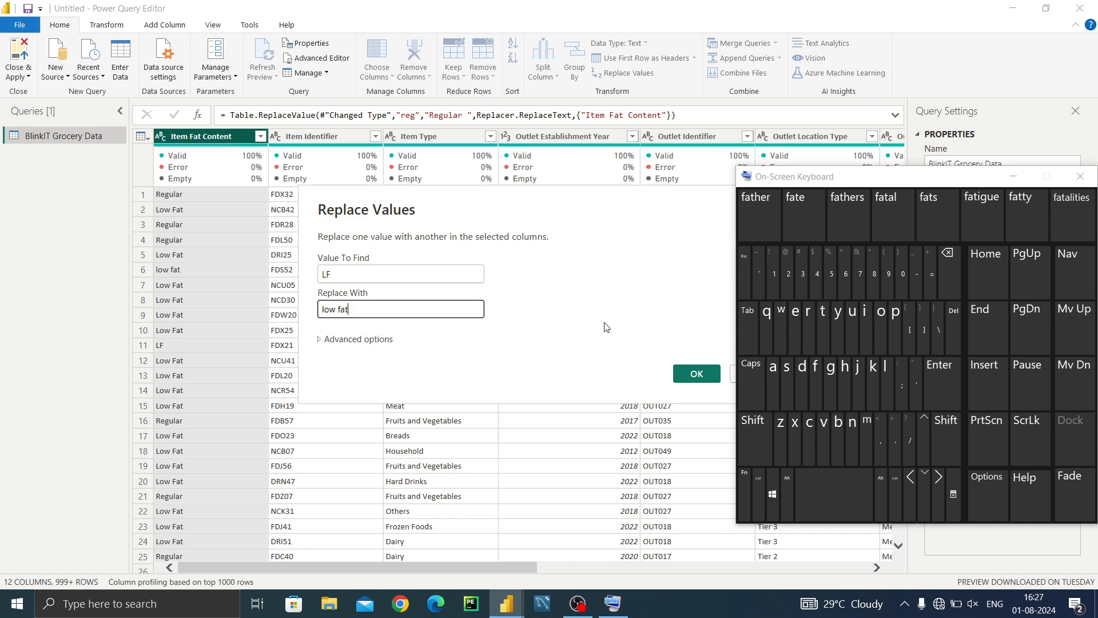
{"action": "left_click", "coordinate": [932, 395]}
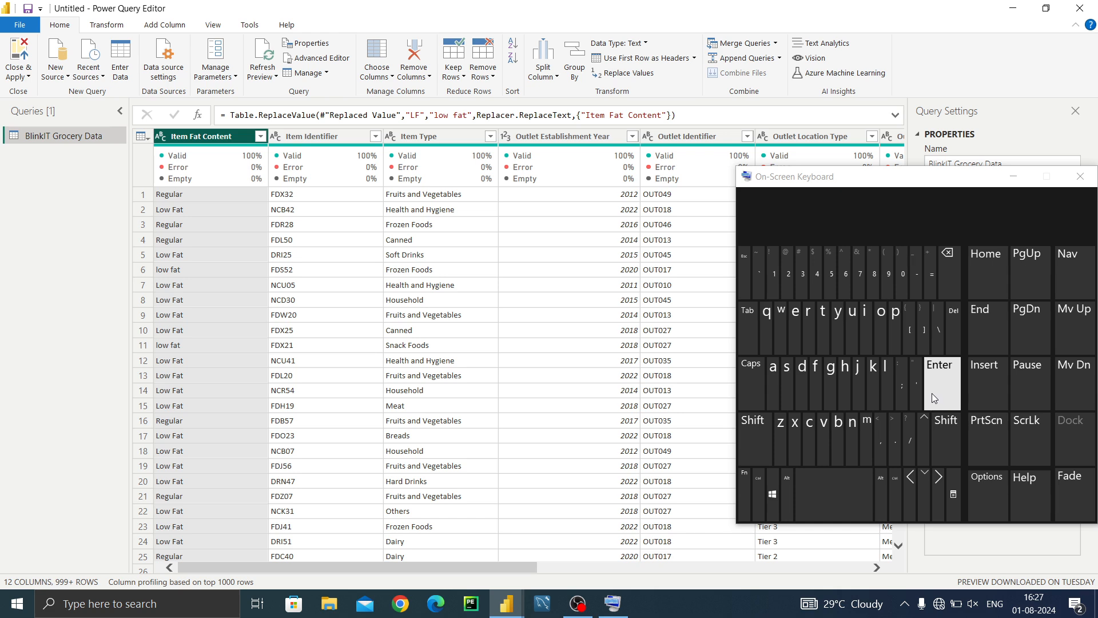
Load the complete list of distinct Item Fat Content values and apply the filter with every value selected
{"action": "left_click", "coordinate": [261, 137]}
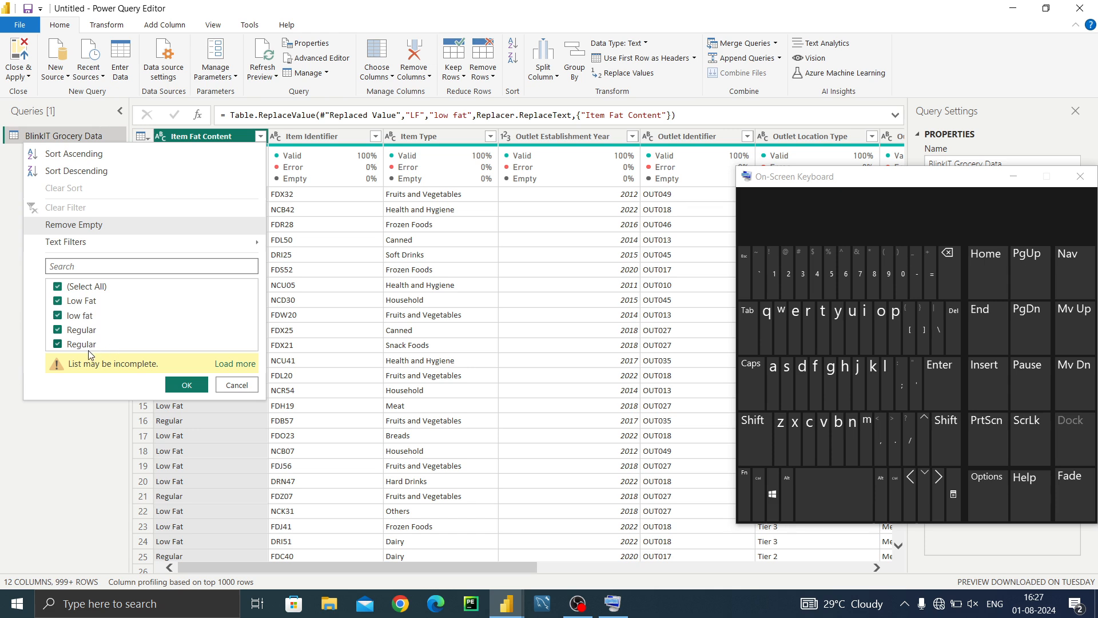
{"action": "left_click", "coordinate": [235, 366]}
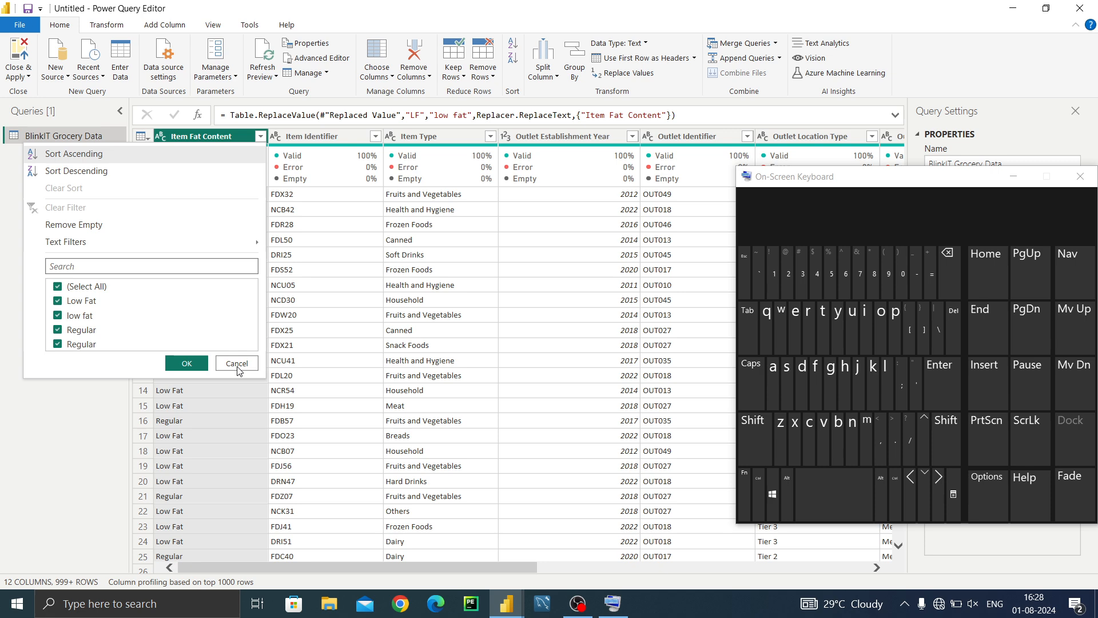
{"action": "left_click", "coordinate": [188, 364]}
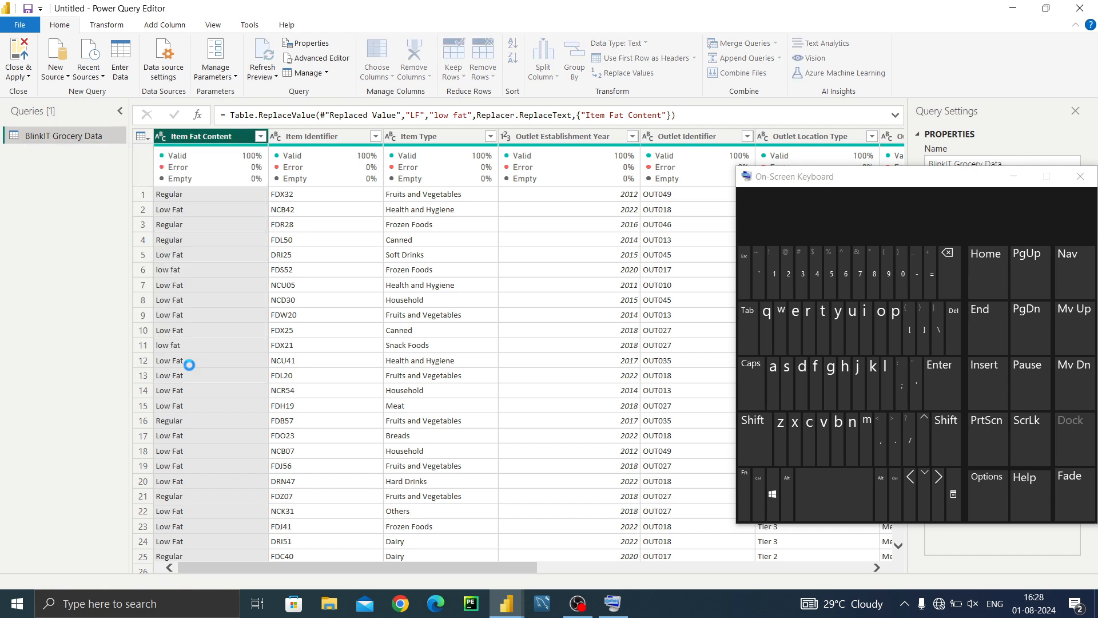
Open Replace Values for the Item Fat Content column and enter Low Fat as the value to find
{"action": "right_click", "coordinate": [227, 140]}
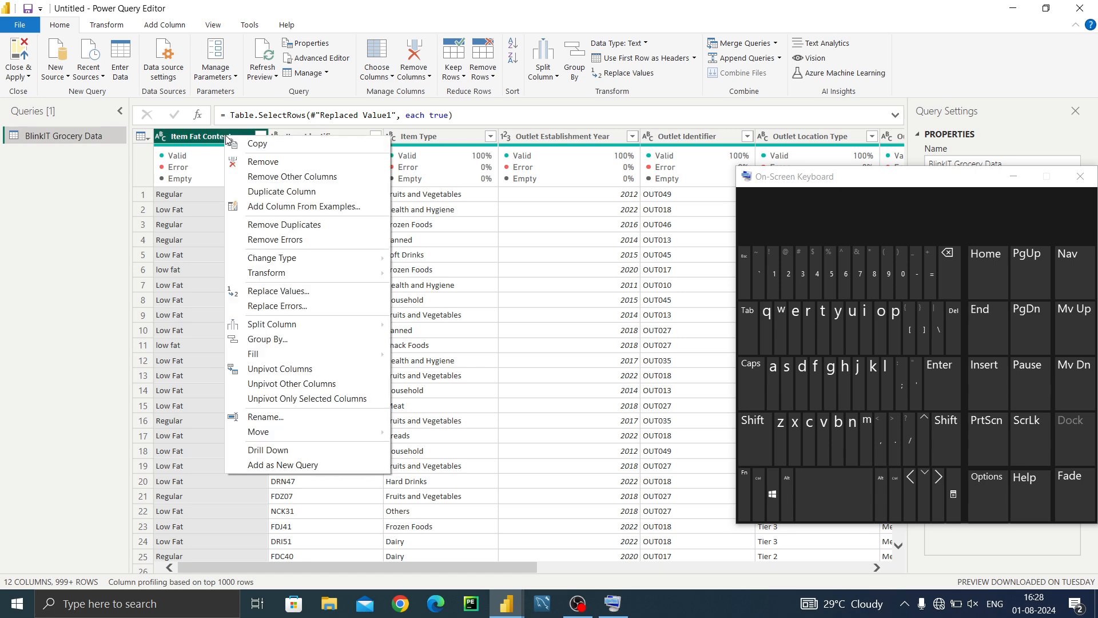
{"action": "left_click", "coordinate": [289, 291]}
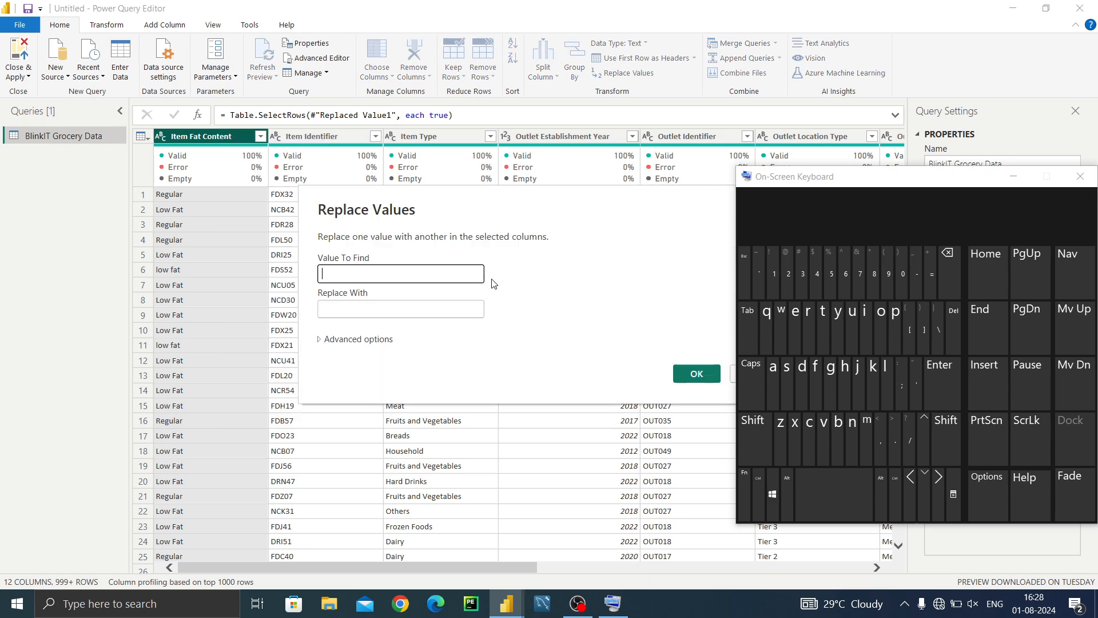
{"action": "key", "text": "shift"}
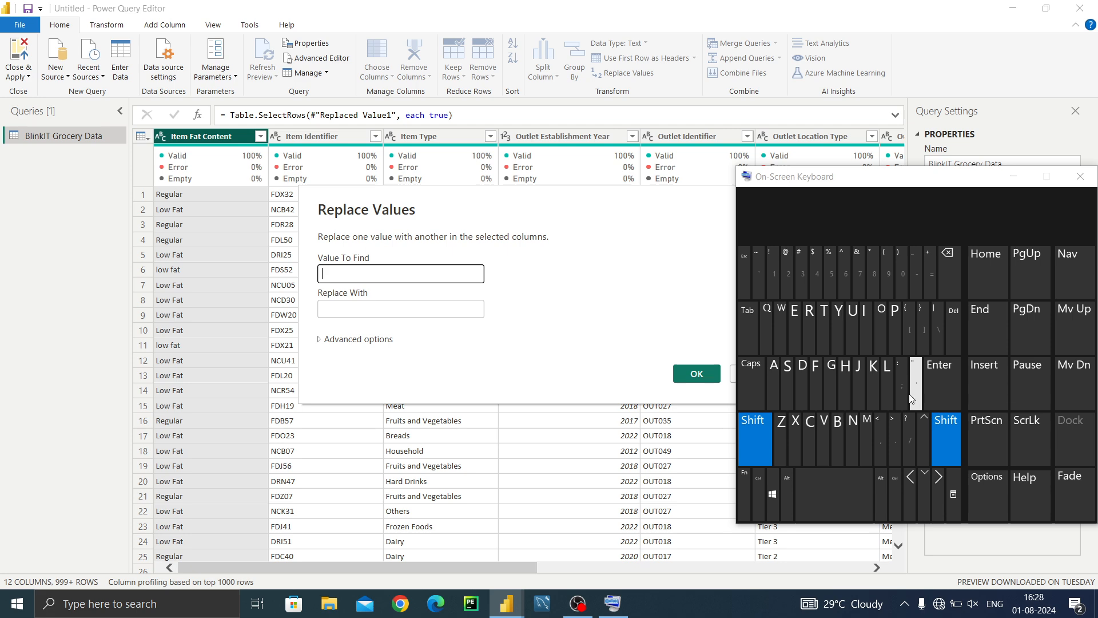
{"action": "left_click", "coordinate": [887, 393]}
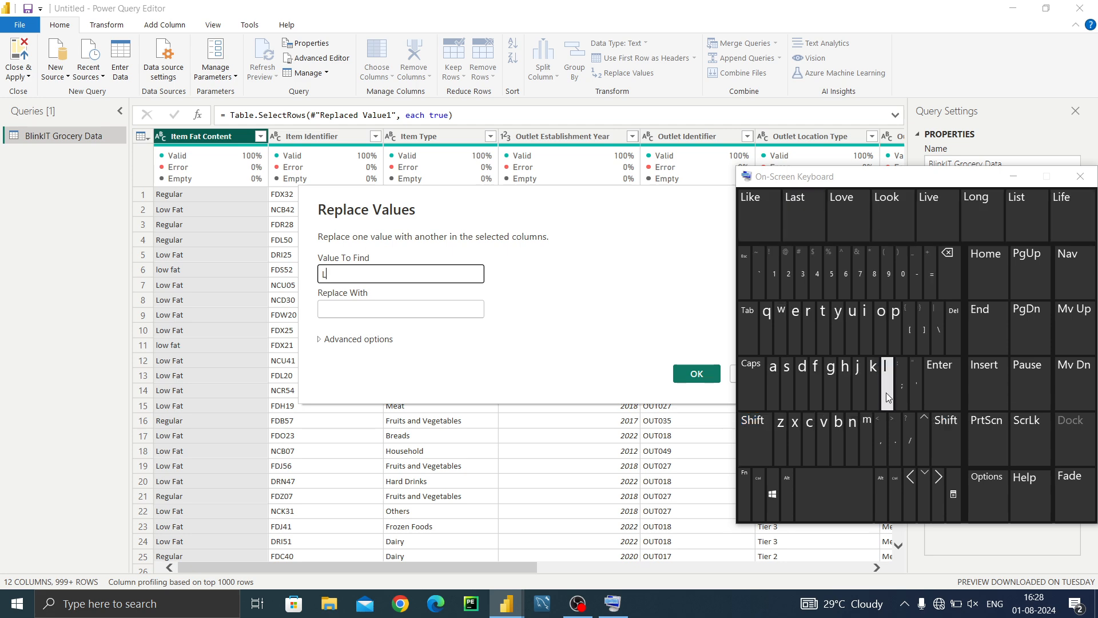
{"action": "left_click", "coordinate": [877, 332]}
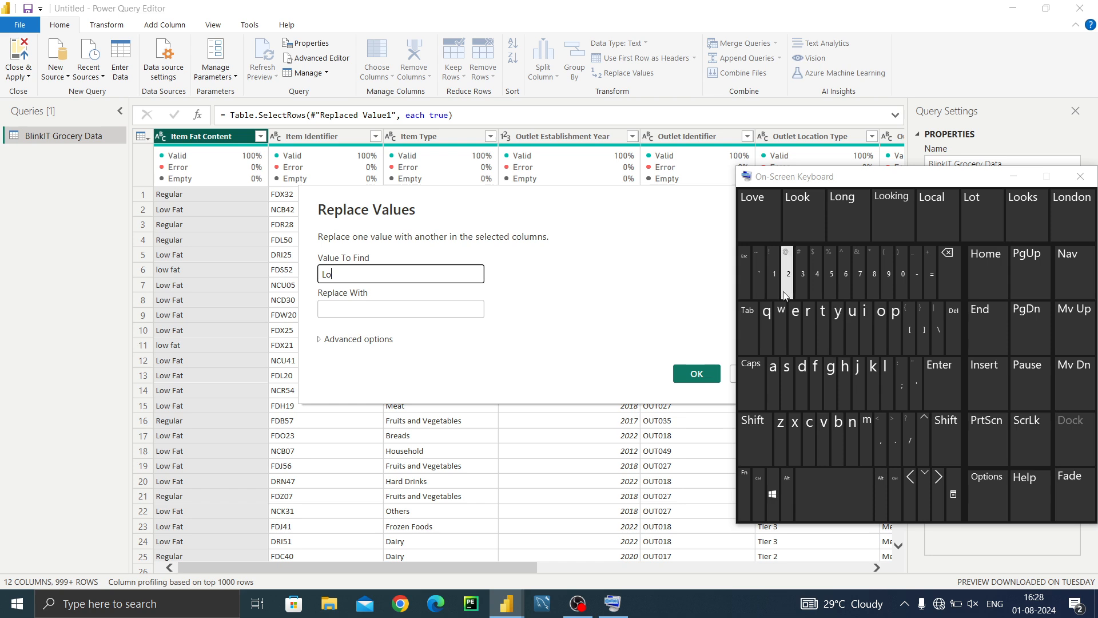
{"action": "left_click", "coordinate": [781, 317]}
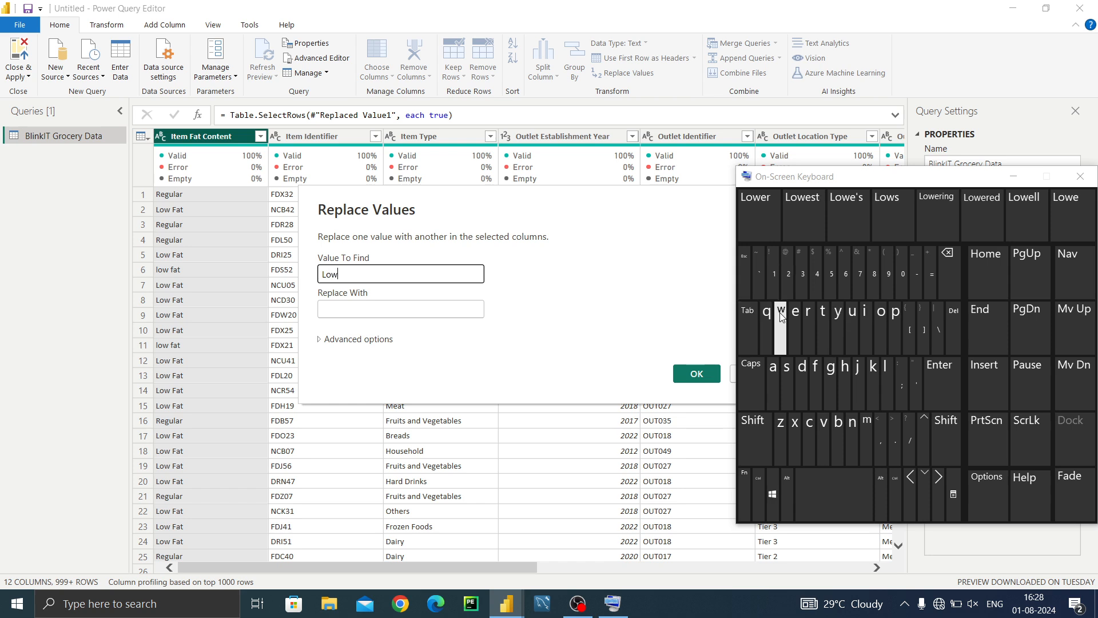
{"action": "left_click", "coordinate": [830, 471]}
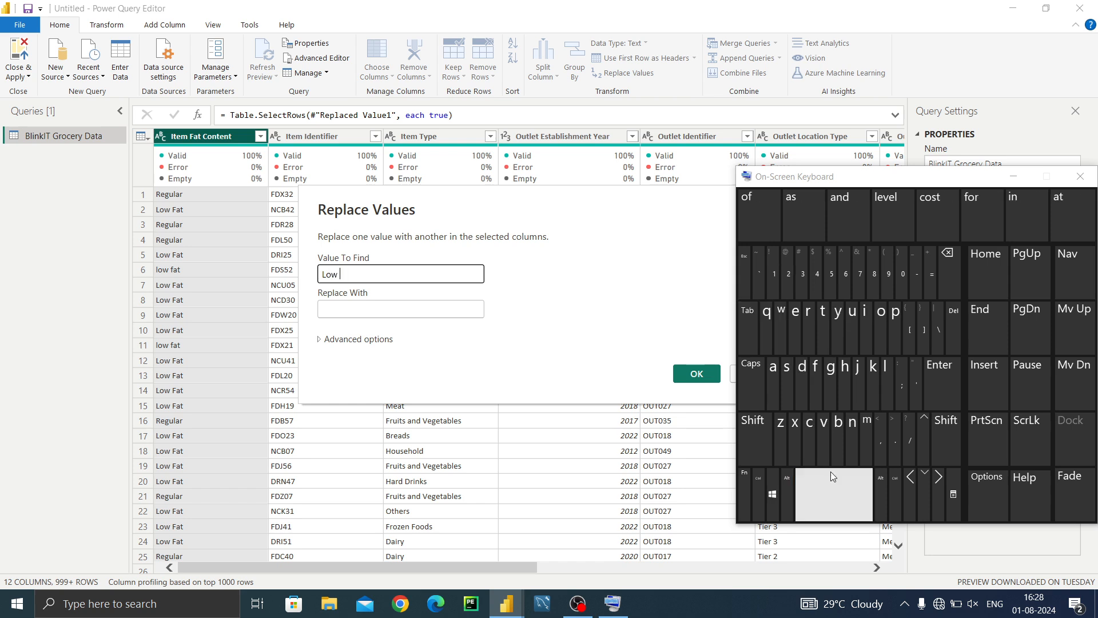
{"action": "left_click", "coordinate": [822, 373], "text": "shift"}
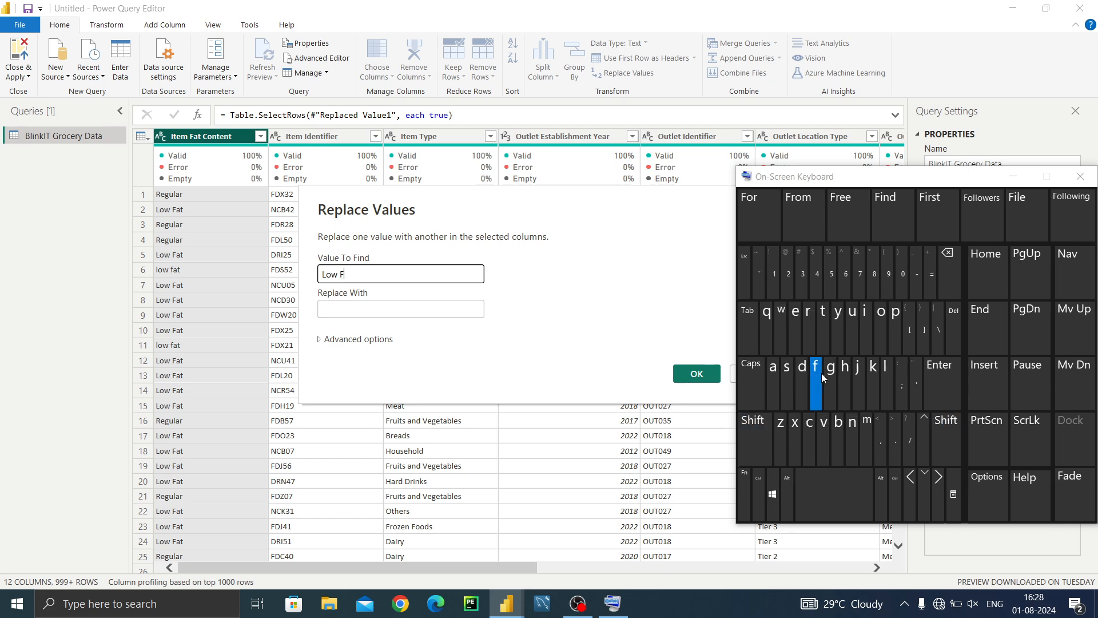
{"action": "left_click", "coordinate": [773, 368]}
{"action": "left_click", "coordinate": [828, 314]}
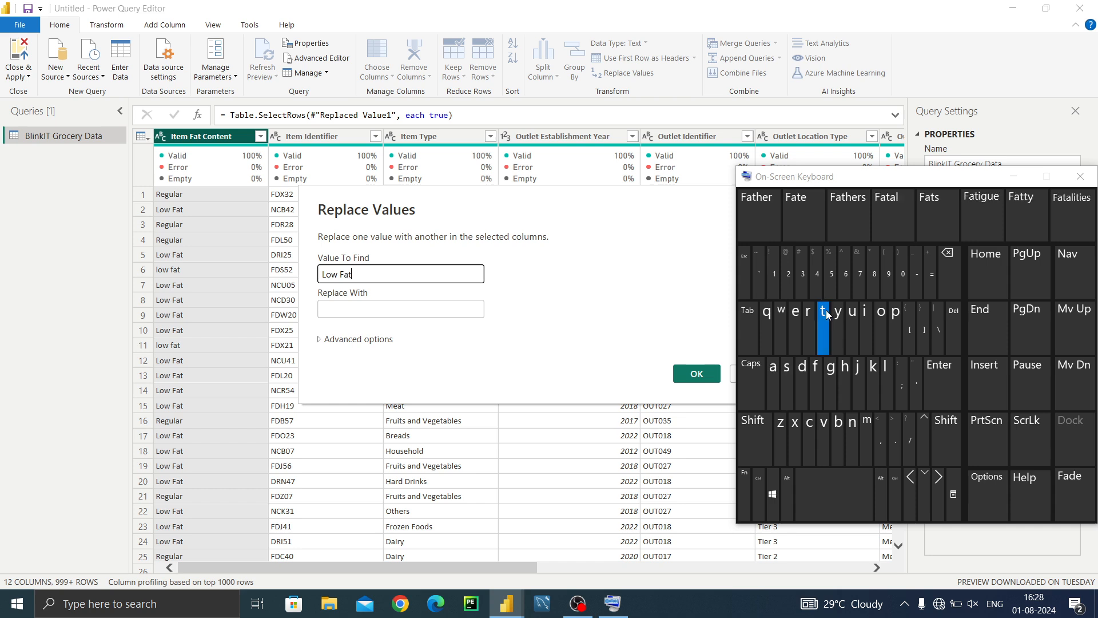
Set the replacement text for Low Fat to low fat and apply the replacement to Item Fat Content
{"action": "left_click", "coordinate": [358, 310]}
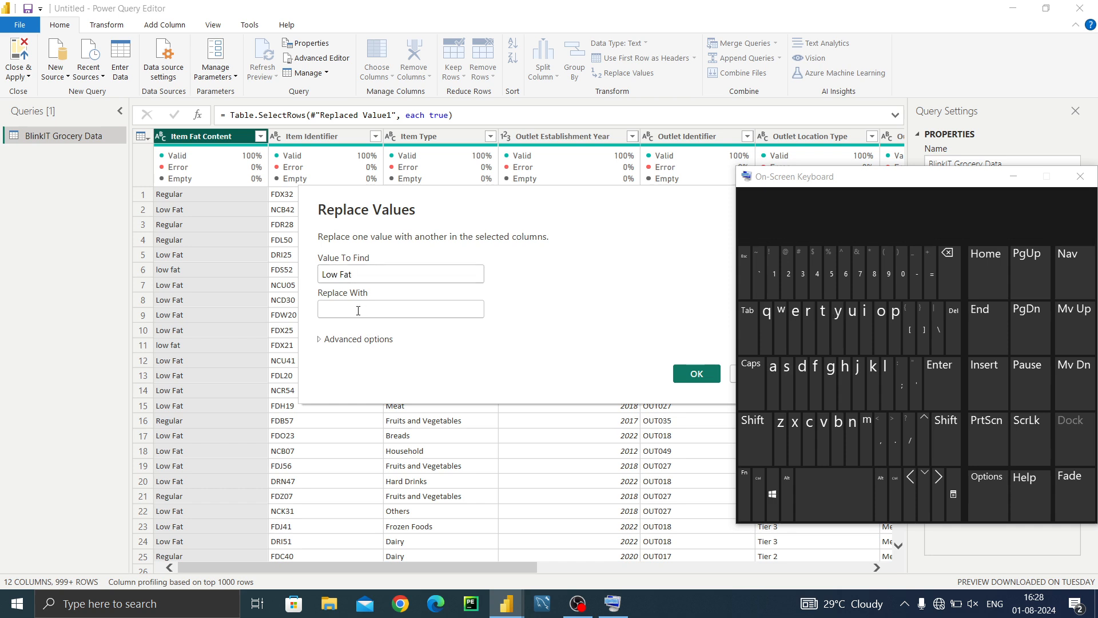
{"action": "left_click", "coordinate": [884, 372]}
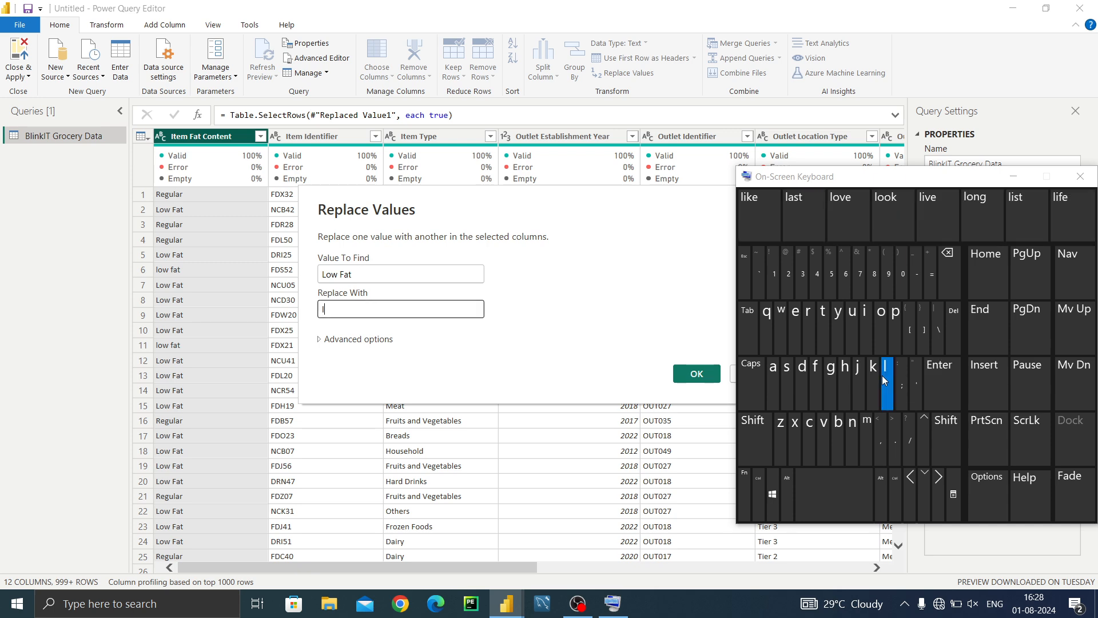
{"action": "left_click", "coordinate": [884, 329]}
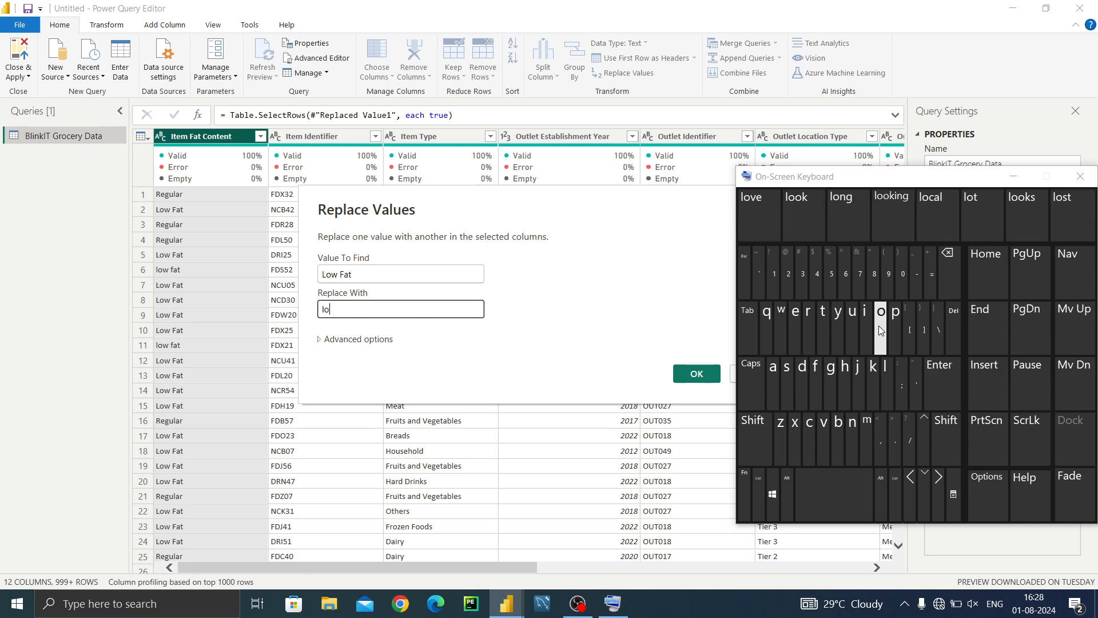
{"action": "left_click", "coordinate": [781, 315]}
{"action": "left_click", "coordinate": [857, 496]}
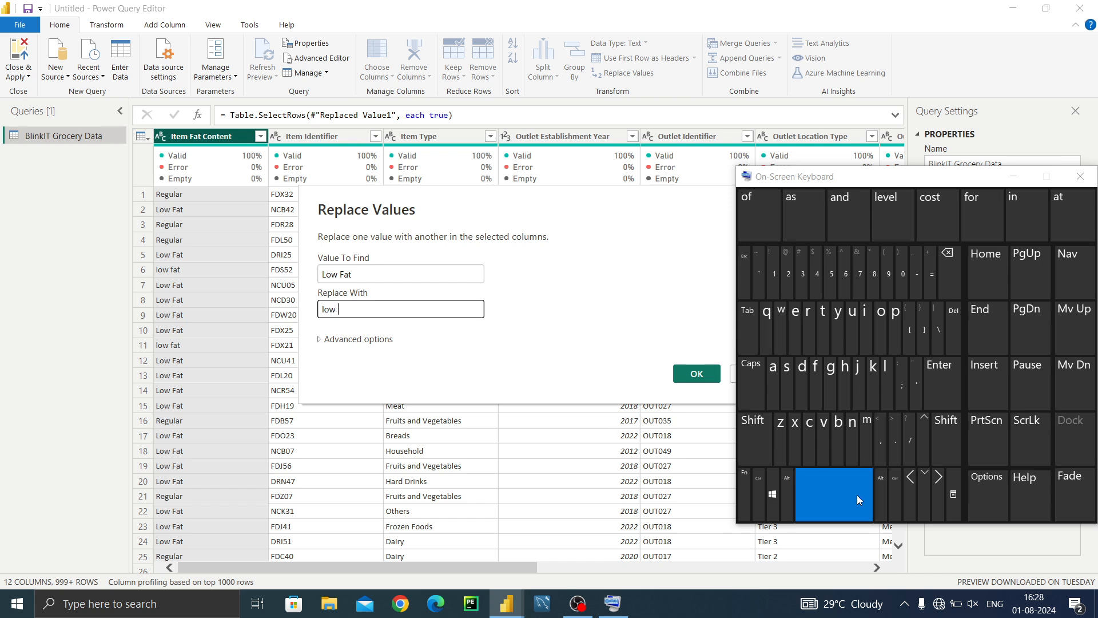
{"action": "left_click", "coordinate": [817, 405]}
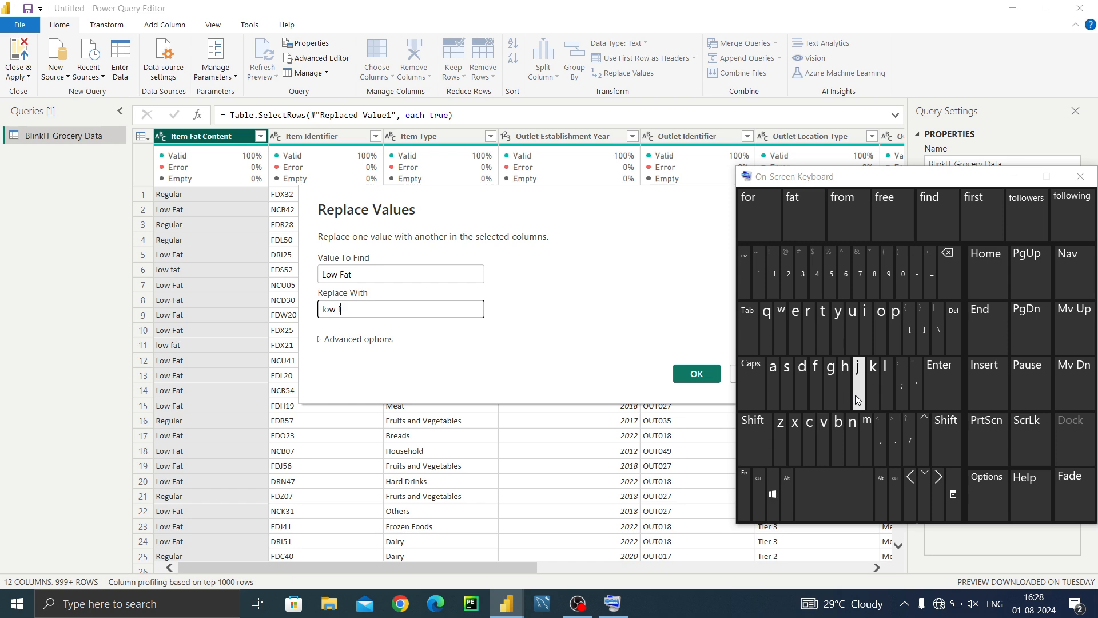
{"action": "left_click", "coordinate": [773, 371]}
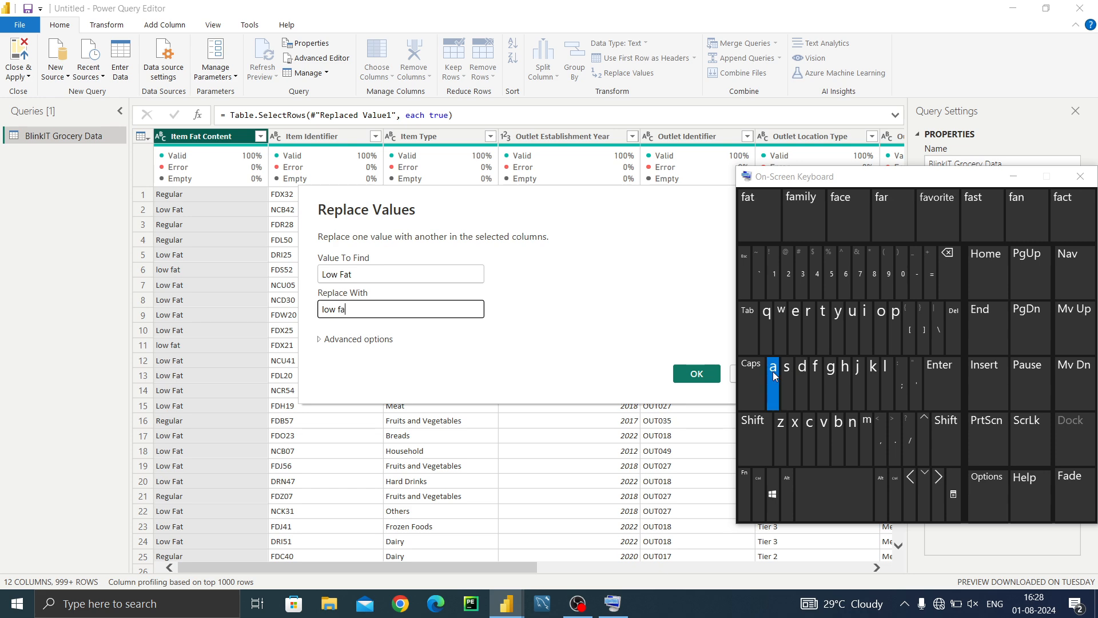
{"action": "left_click", "coordinate": [823, 311]}
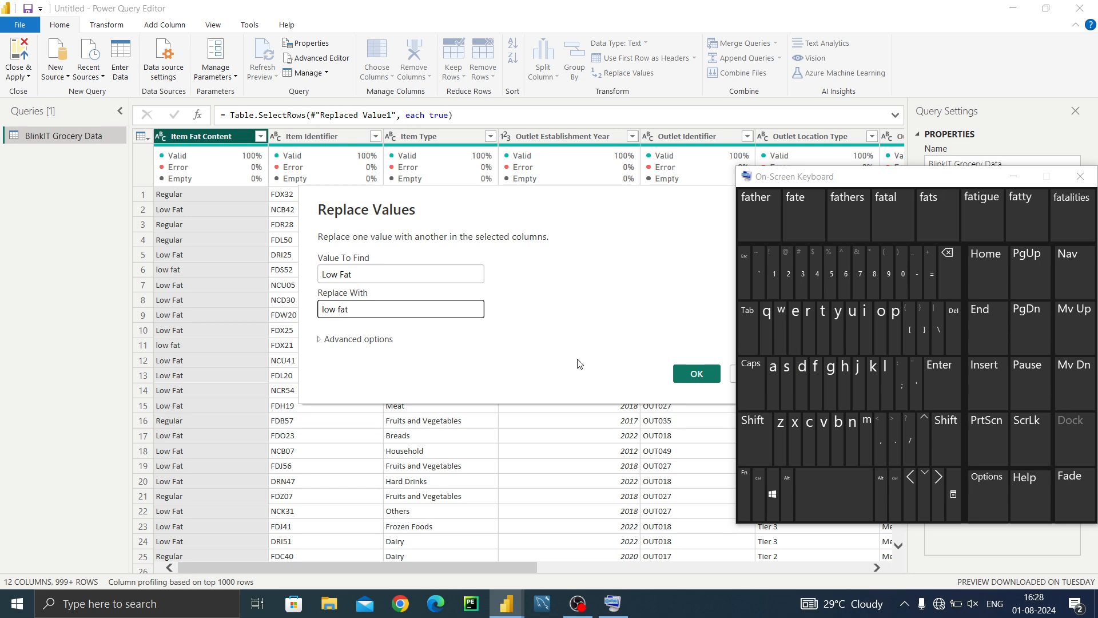
{"action": "left_click", "coordinate": [686, 377]}
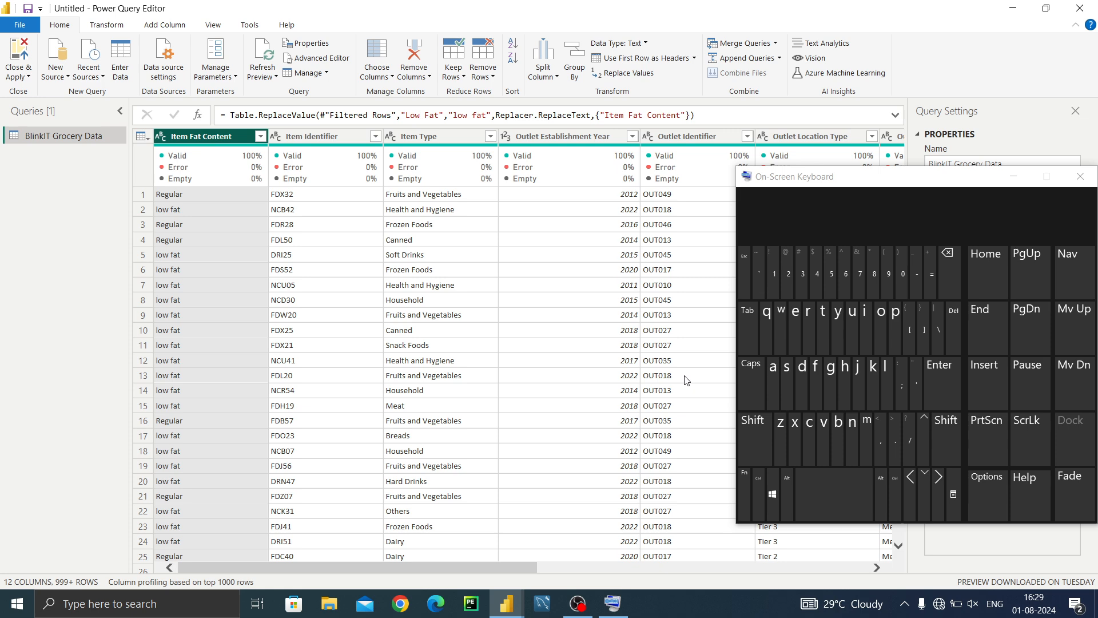
Recheck the fully loaded list of Item Fat Content values and apply the filter with all of them kept
{"action": "left_click", "coordinate": [260, 136]}
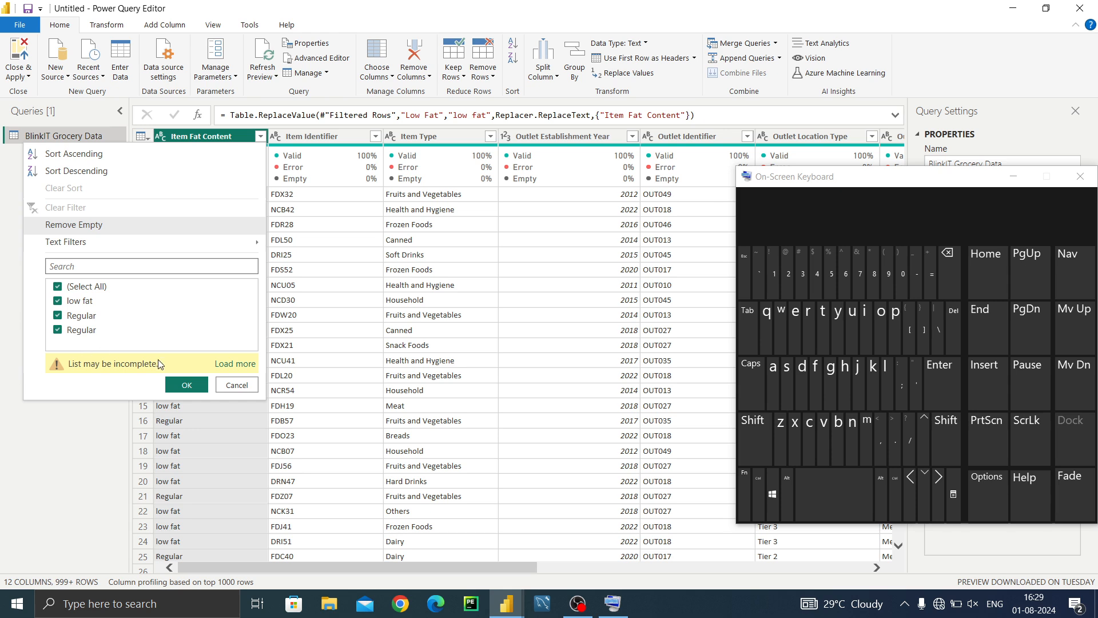
{"action": "left_click", "coordinate": [237, 366]}
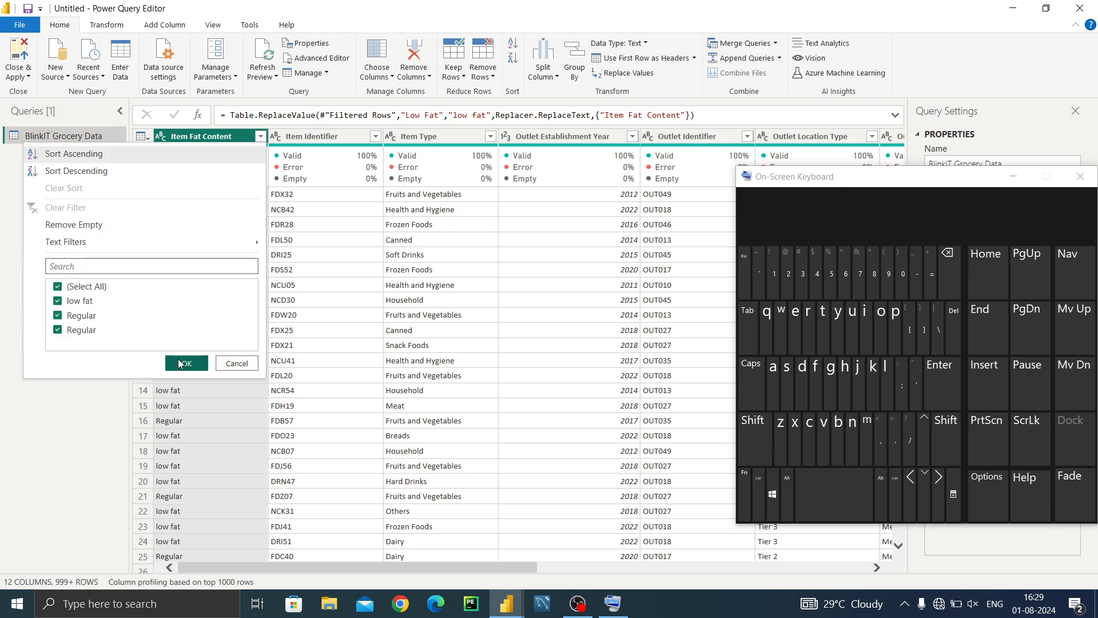
{"action": "left_click", "coordinate": [183, 363]}
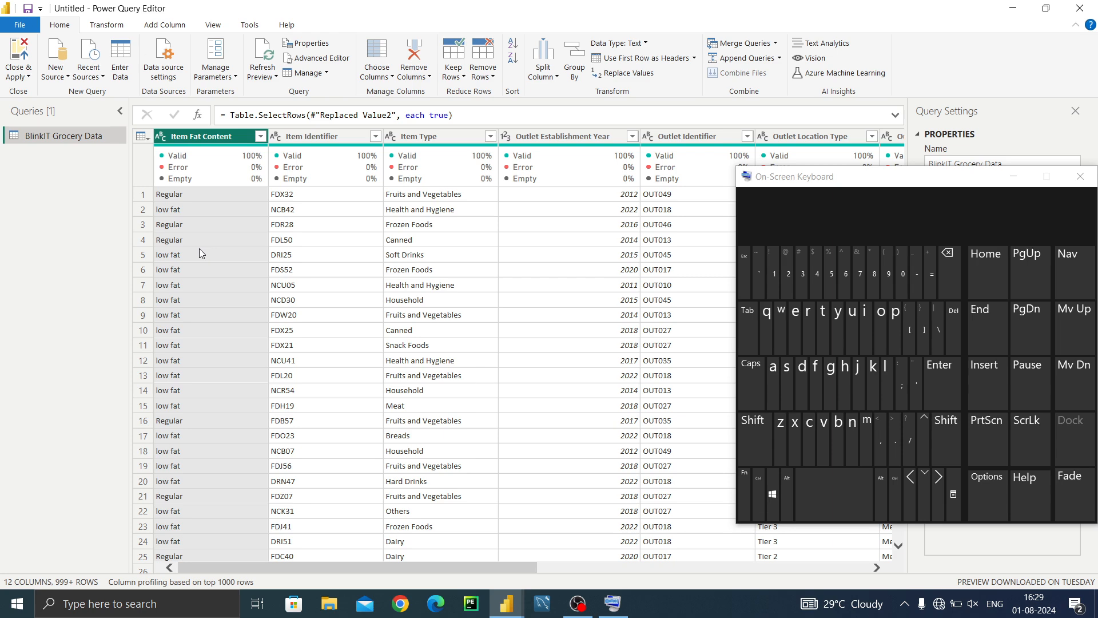
Open Replace Values for the Item Fat Content column and enter Regular with a trailing space as the value to find
{"action": "right_click", "coordinate": [258, 137]}
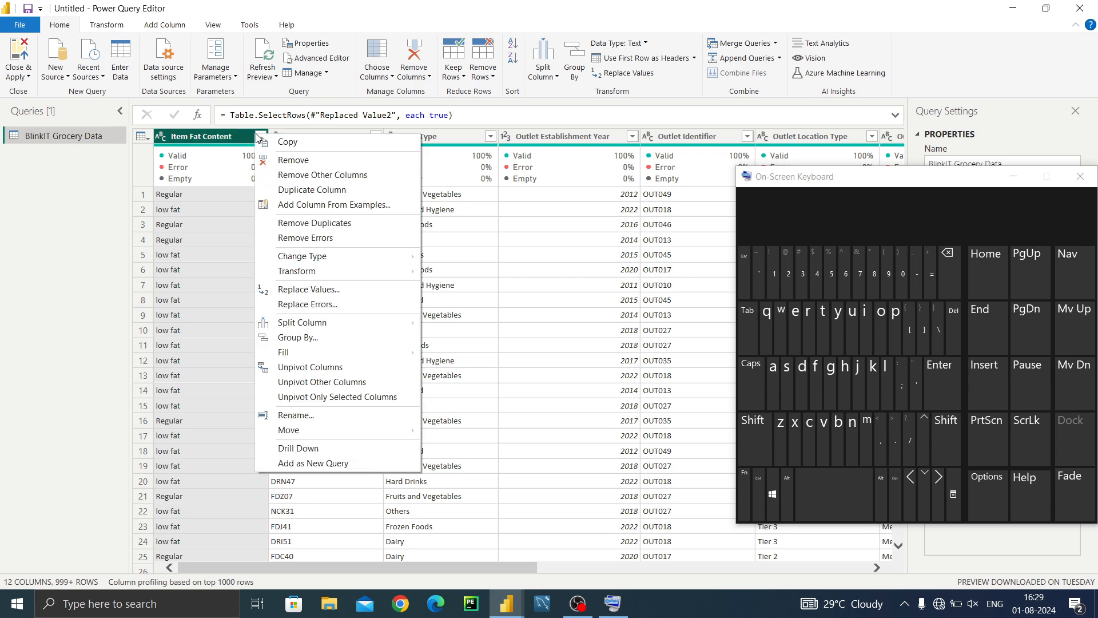
{"action": "left_click", "coordinate": [301, 290]}
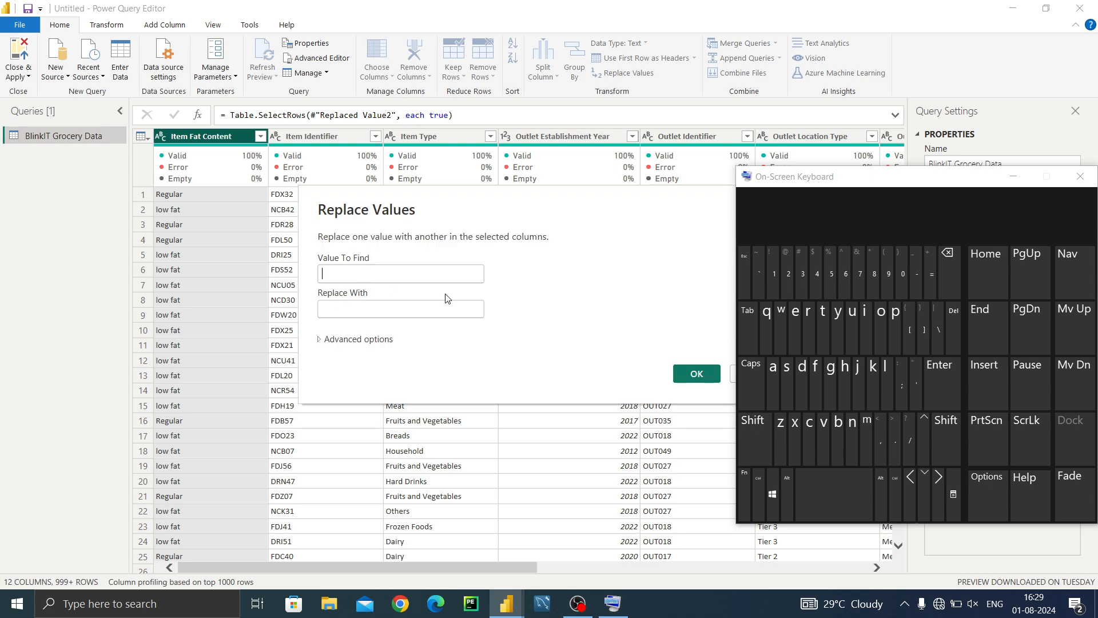
{"action": "left_click", "coordinate": [754, 436]}
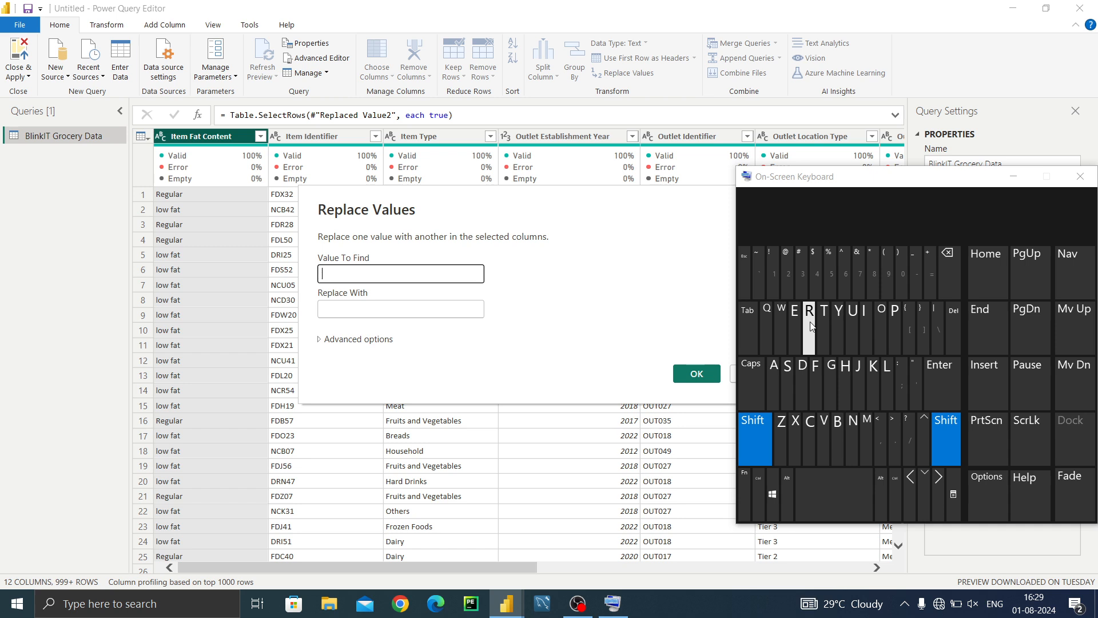
{"action": "left_click", "coordinate": [811, 325]}
{"action": "left_click", "coordinate": [794, 326]}
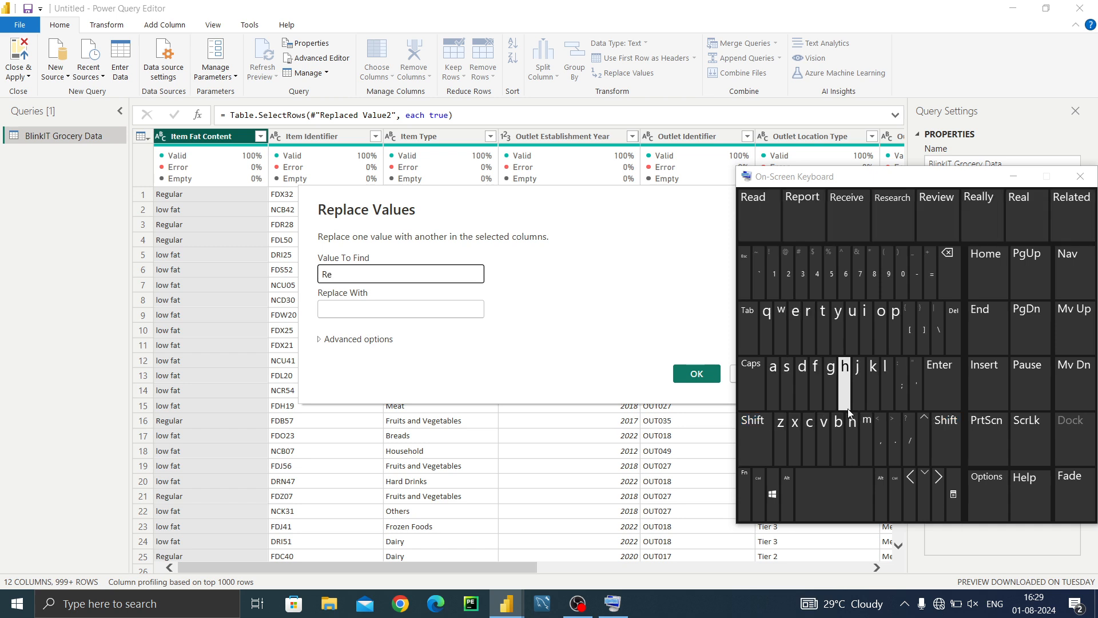
{"action": "left_click", "coordinate": [829, 406]}
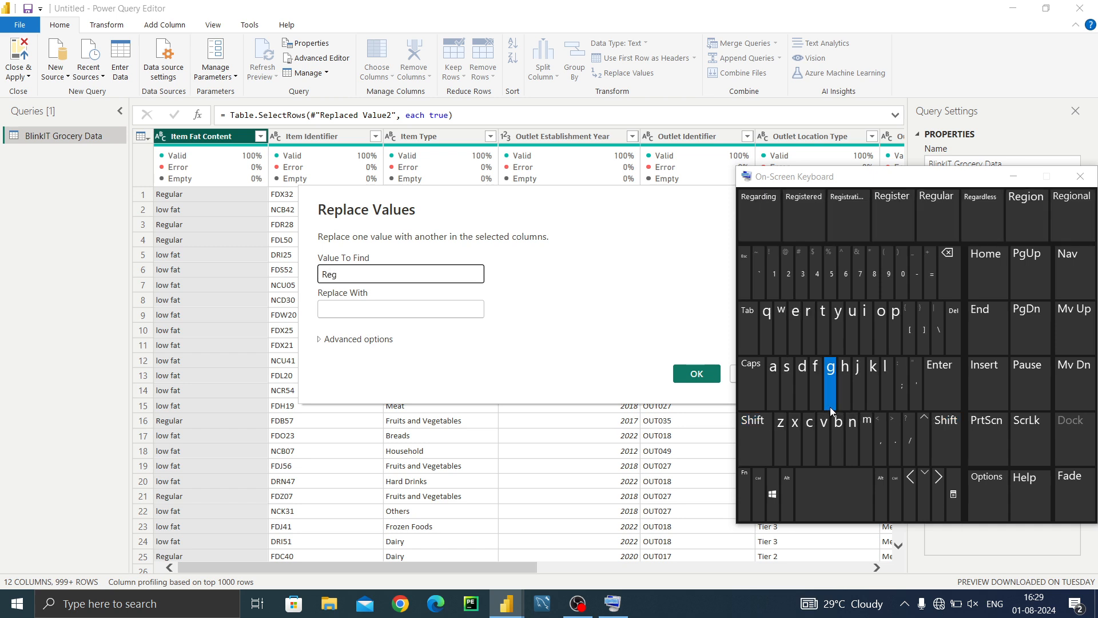
{"action": "left_click", "coordinate": [849, 343]}
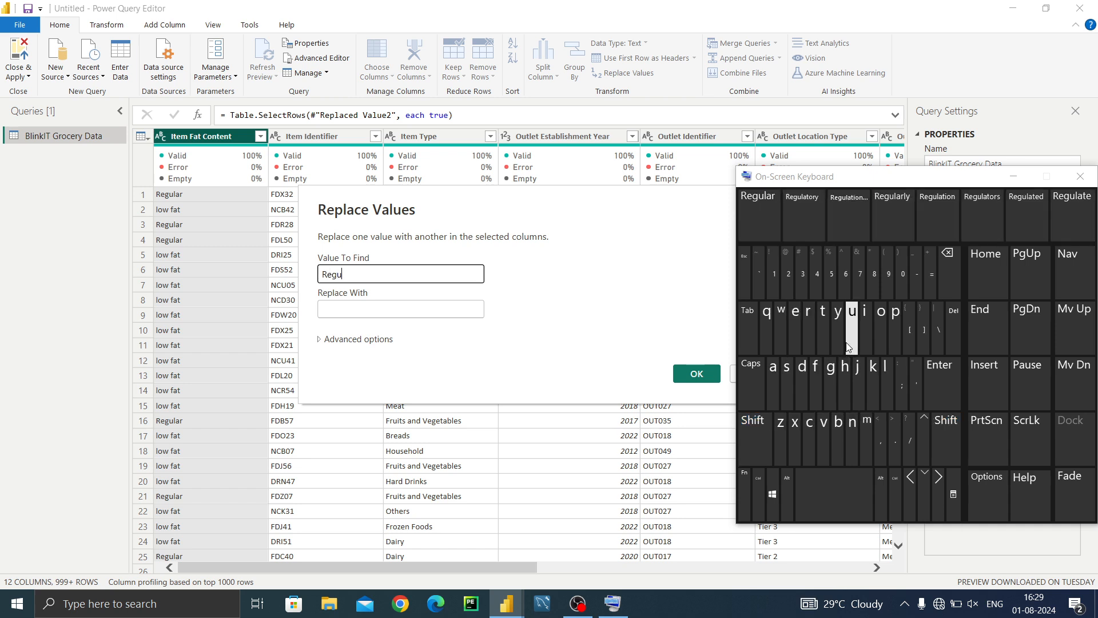
{"action": "left_click", "coordinate": [764, 216]}
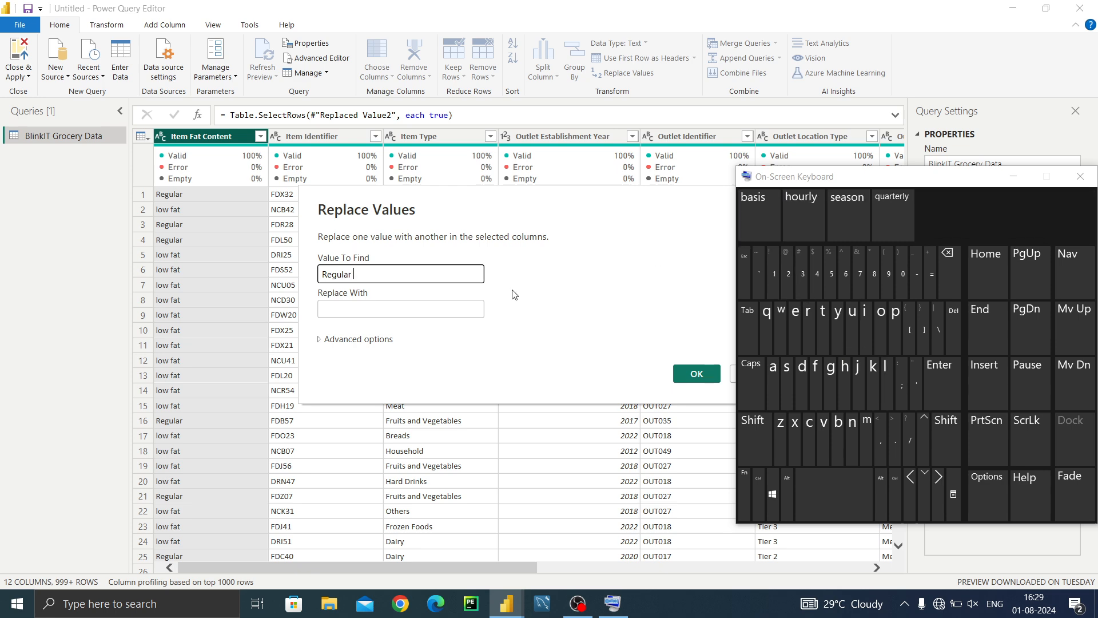
Set the replacement text to Regular with a trailing space and apply the replacement to Item Fat Content
{"action": "left_click", "coordinate": [438, 309]}
{"action": "left_click", "coordinate": [746, 420]}
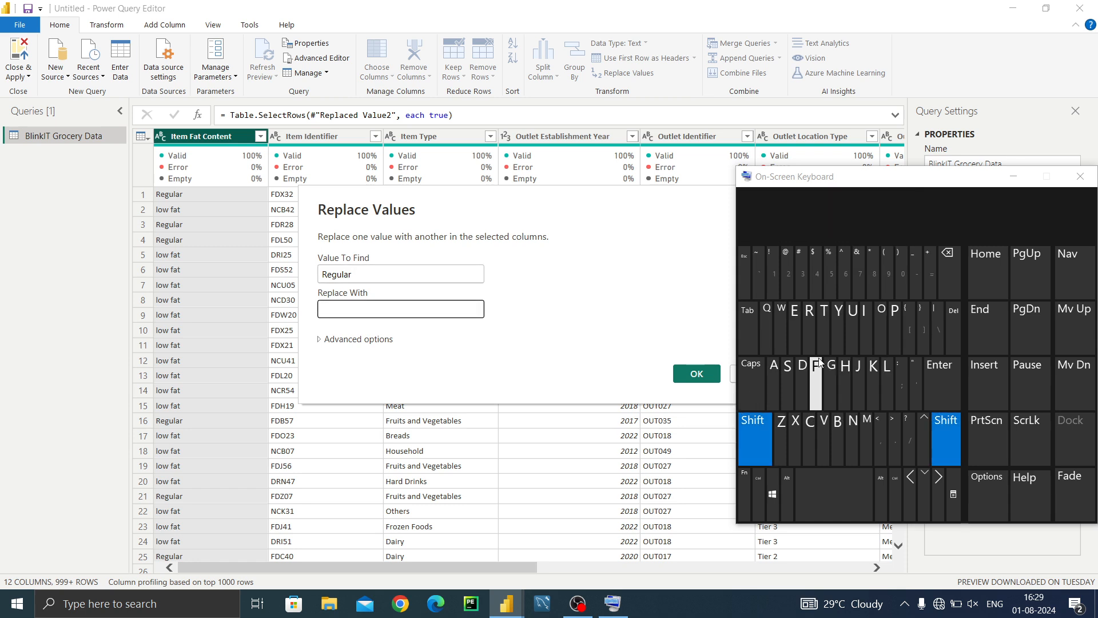
{"action": "left_click", "coordinate": [813, 318]}
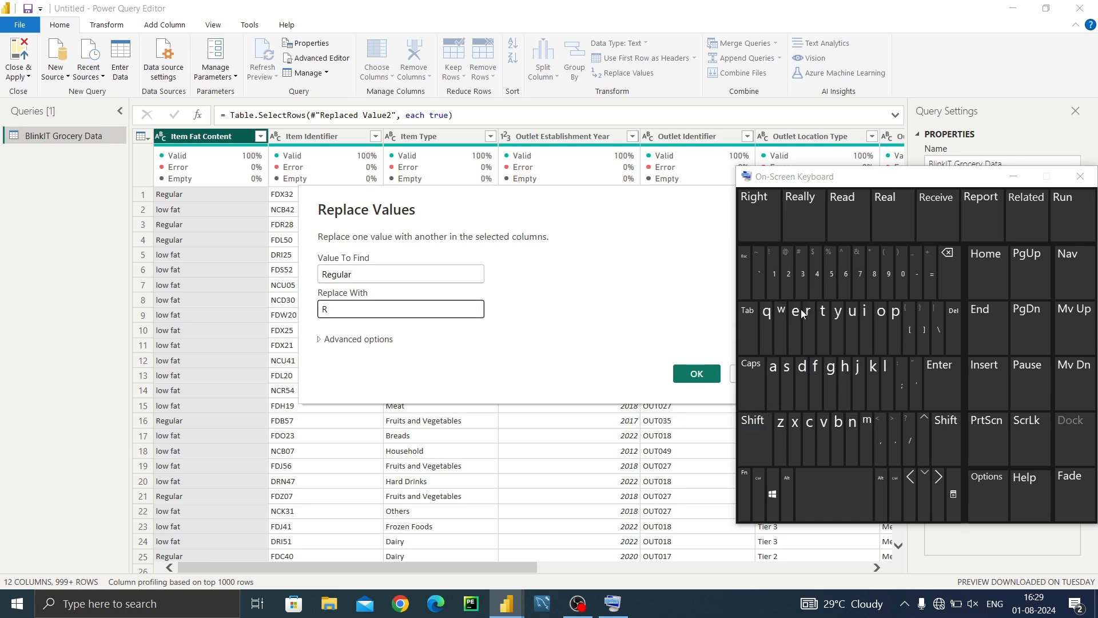
{"action": "left_click", "coordinate": [799, 312]}
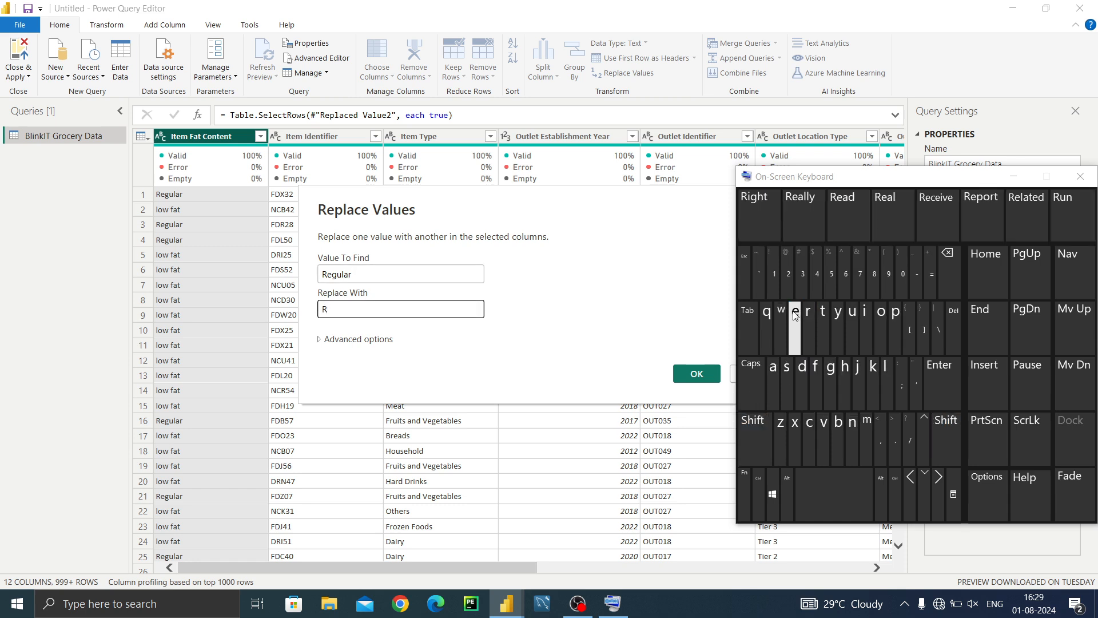
{"action": "left_click", "coordinate": [831, 378]}
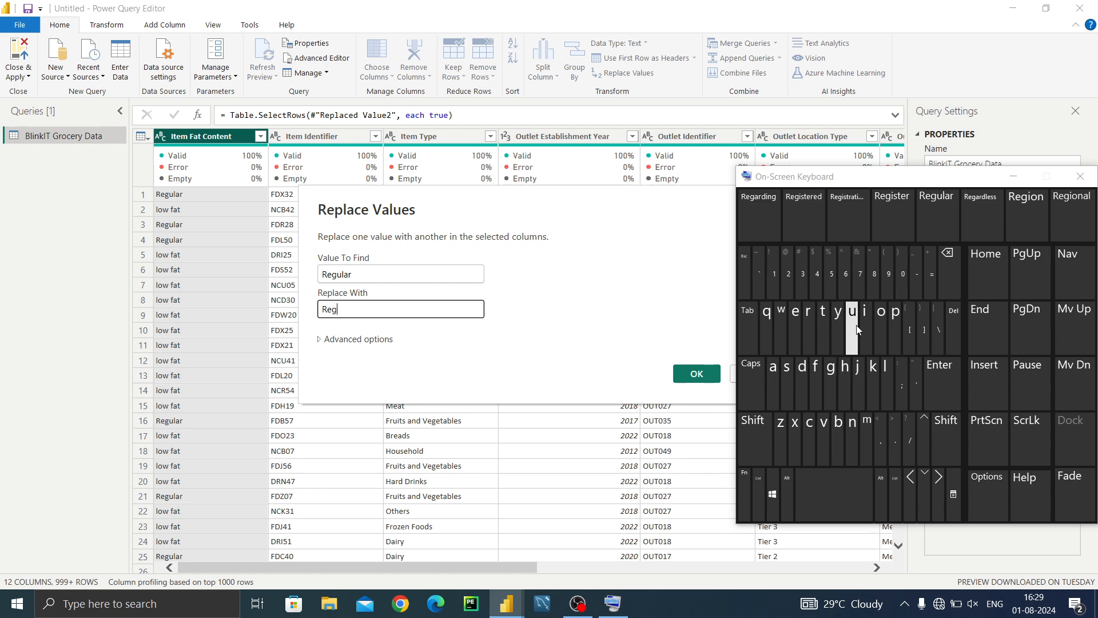
{"action": "left_click", "coordinate": [858, 329]}
{"action": "left_click", "coordinate": [767, 215]}
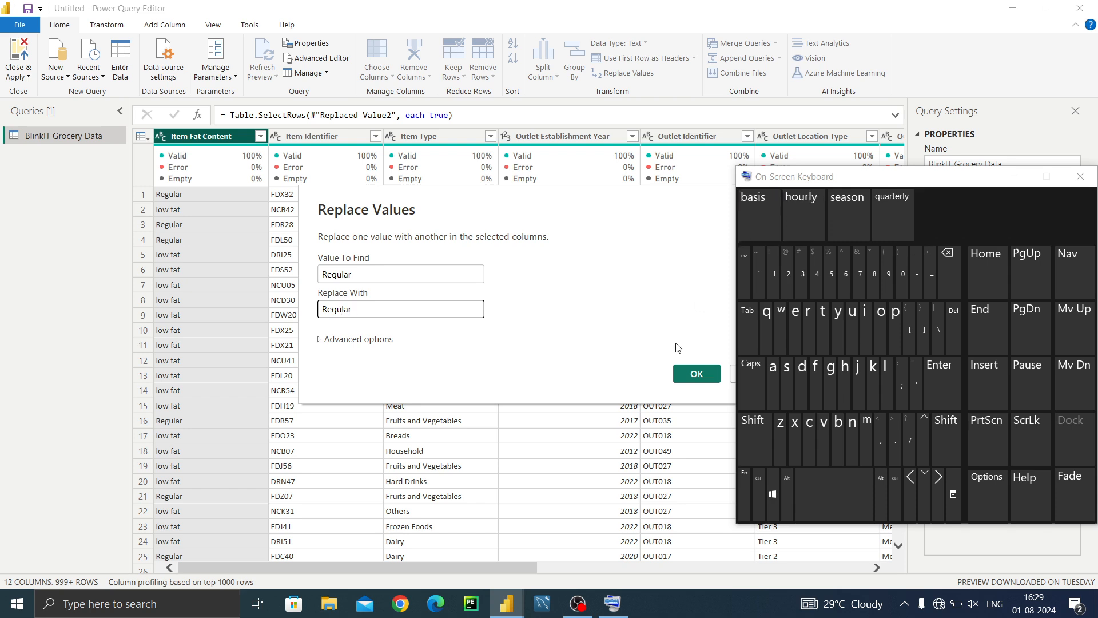
{"action": "left_click", "coordinate": [693, 375]}
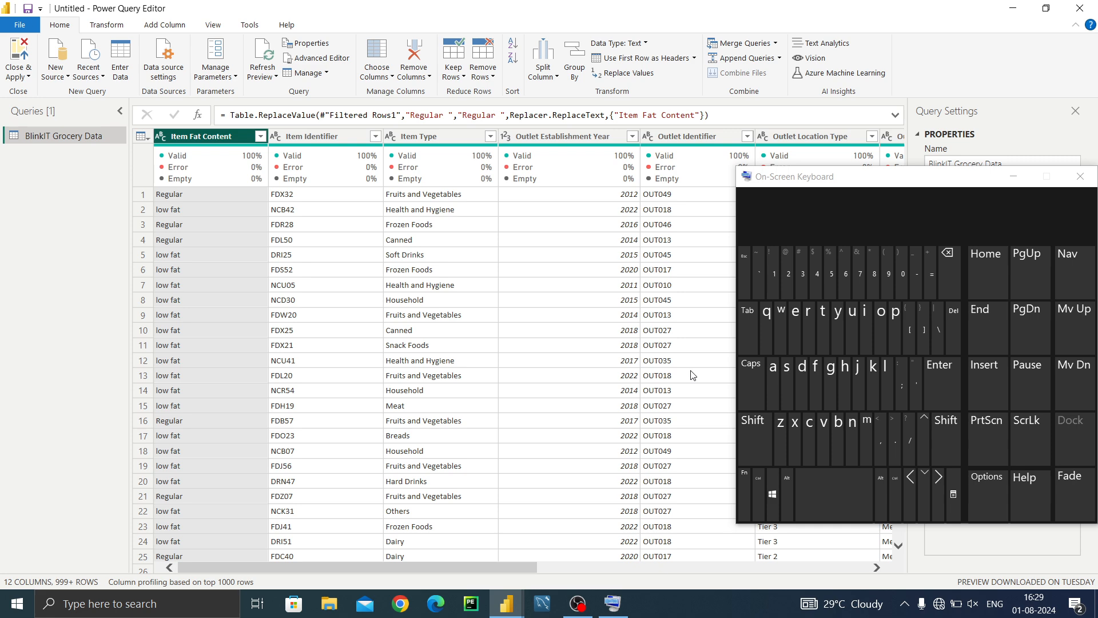
Load the full list of Item Fat Content values after the Regular replacement and apply the filter with every value selected
{"action": "left_click", "coordinate": [261, 136]}
{"action": "left_click", "coordinate": [261, 136]}
{"action": "left_click", "coordinate": [261, 136]}
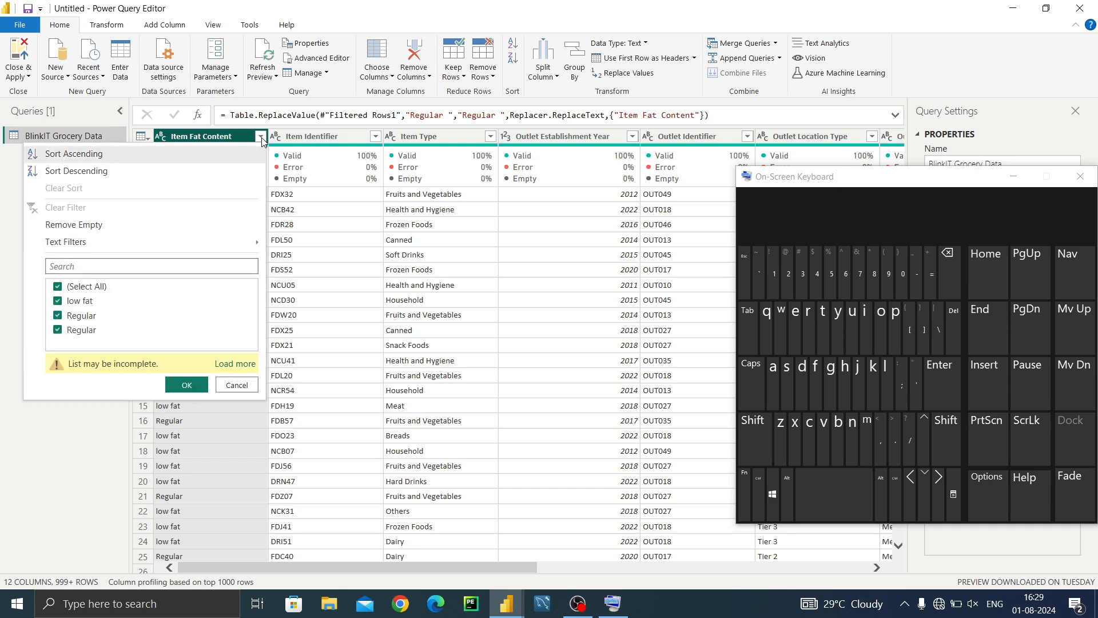
{"action": "left_click", "coordinate": [236, 363]}
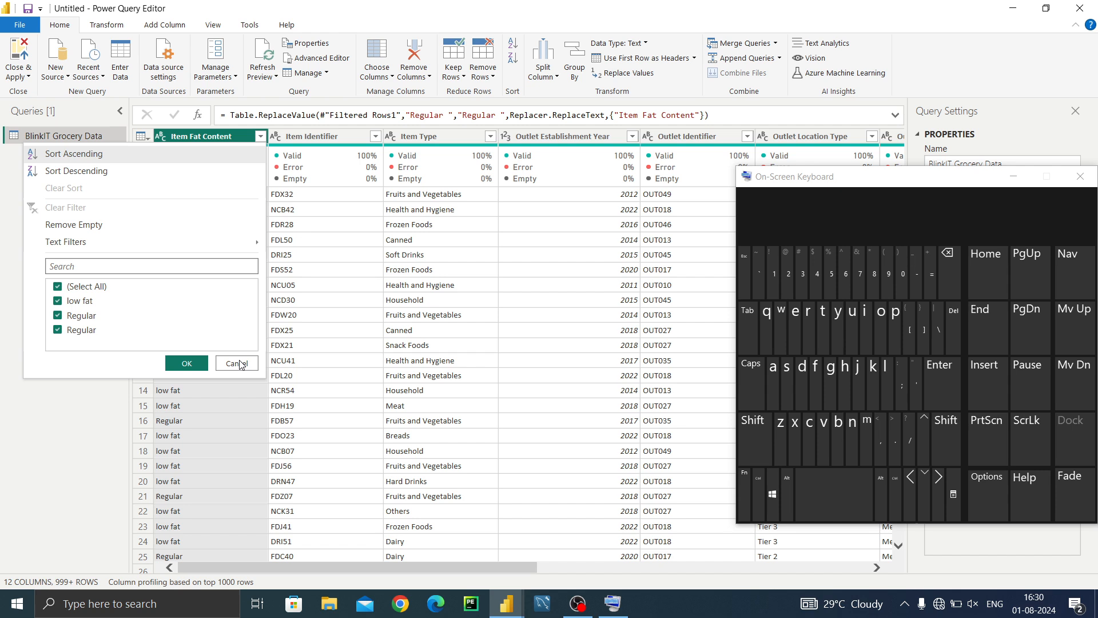
{"action": "left_click", "coordinate": [187, 364]}
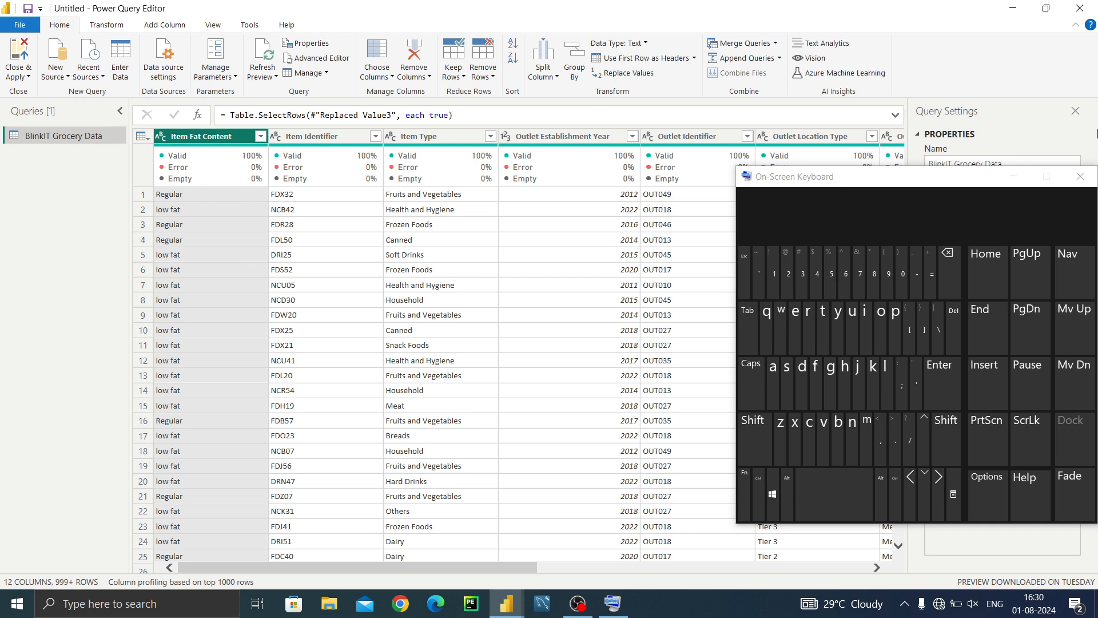
Minimize the on-screen keyboard and review the complete list of Item Fat Content values at the Filtered Rows step
{"action": "left_click", "coordinate": [1012, 176]}
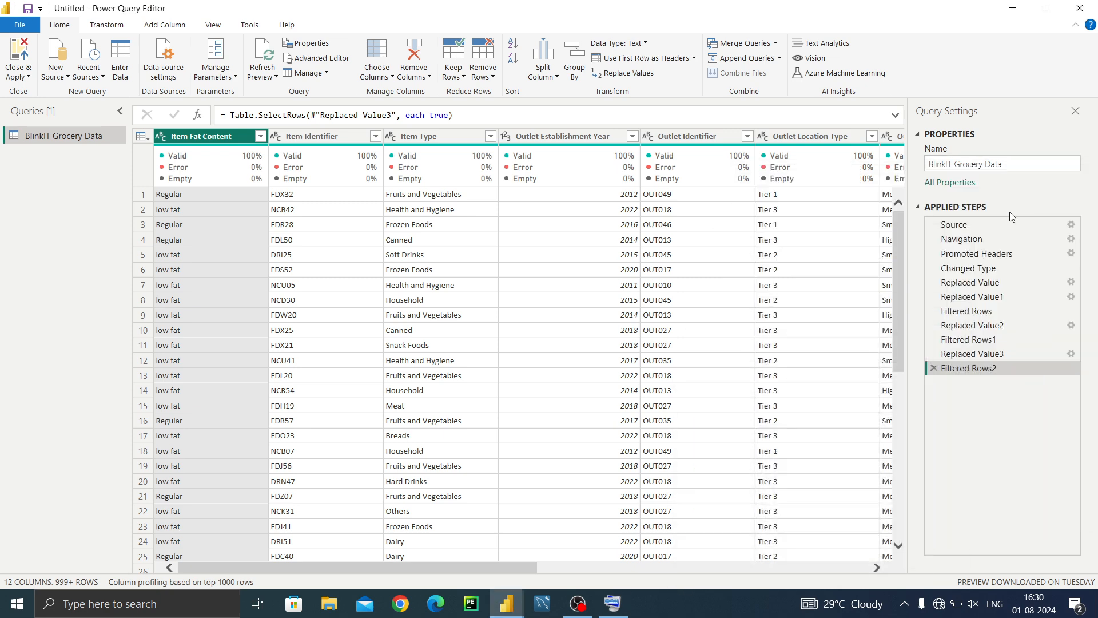
{"action": "left_click", "coordinate": [1001, 308]}
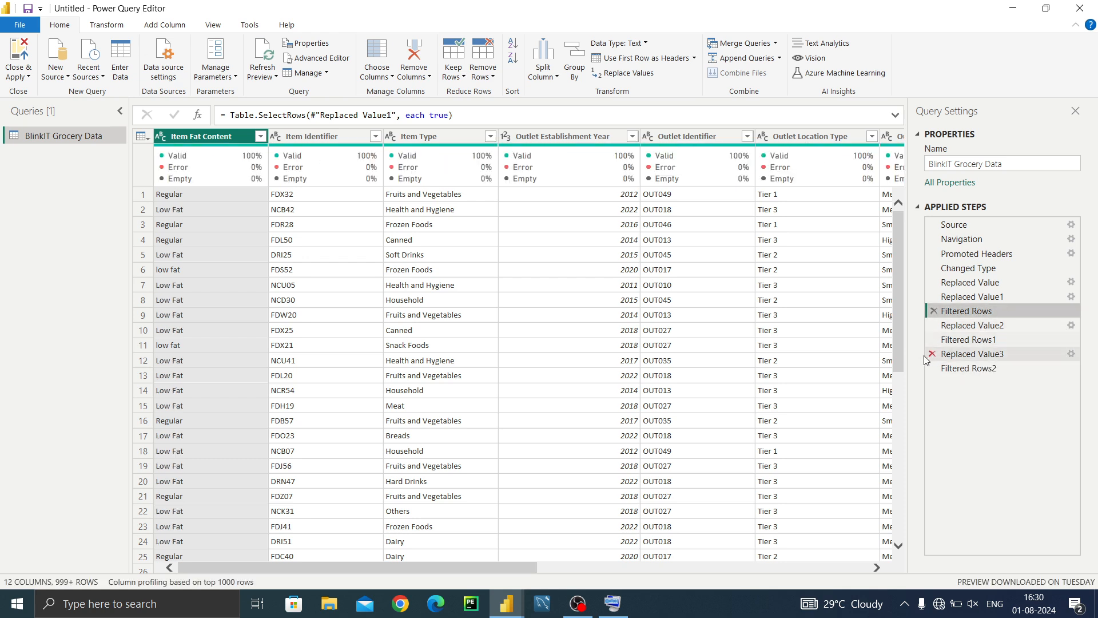
{"action": "left_click", "coordinate": [260, 136]}
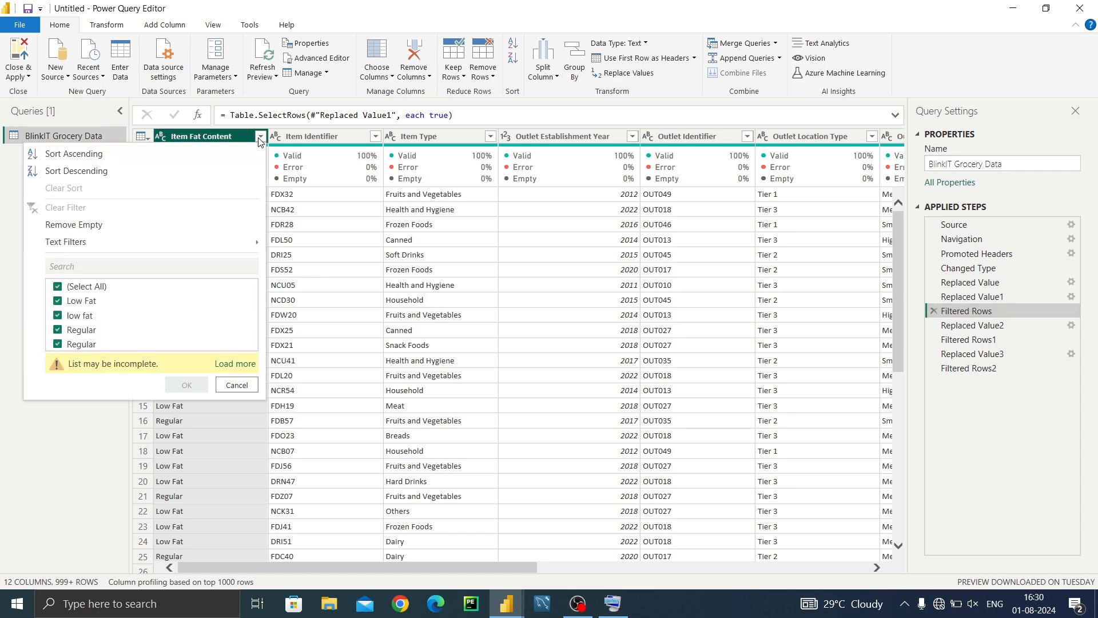
{"action": "left_click", "coordinate": [248, 366]}
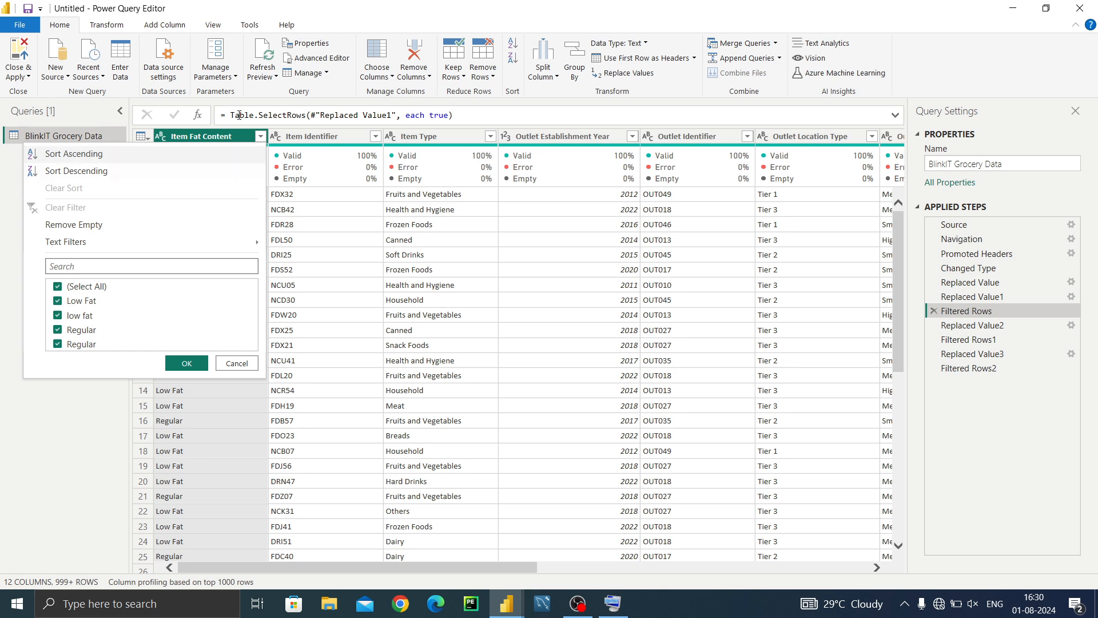
{"action": "left_click", "coordinate": [232, 143]}
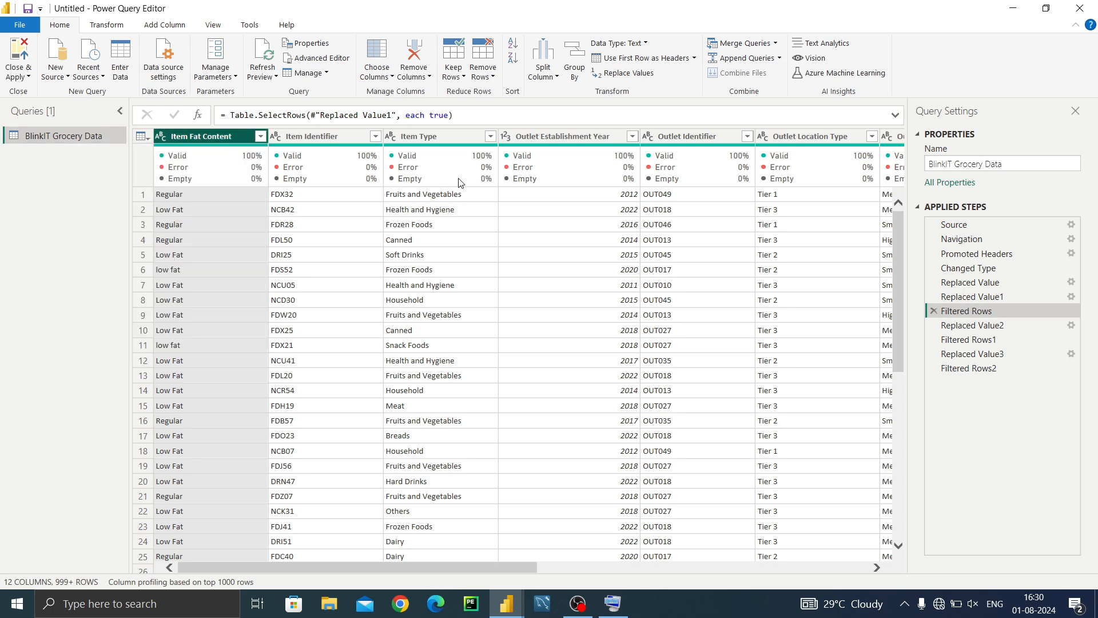
Inspect the Replaced Value1 and Replaced Value applied steps, viewing the Replaced Value settings and closing them without changes
{"action": "left_click_drag", "start_coordinate": [972, 325], "coordinate": [969, 331]}
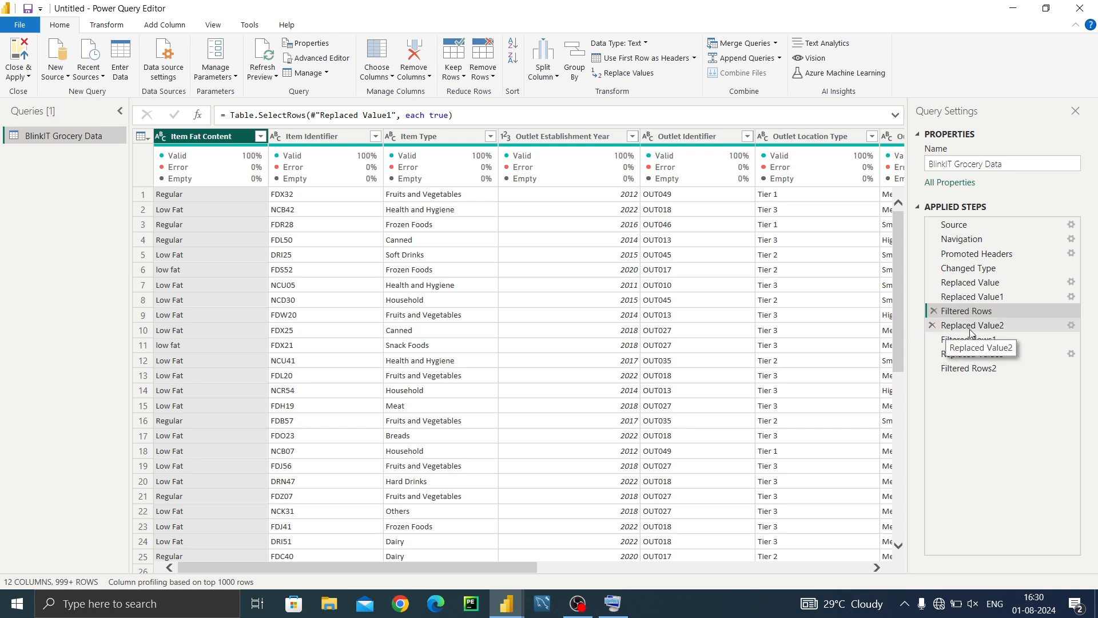
{"action": "left_click", "coordinate": [966, 297]}
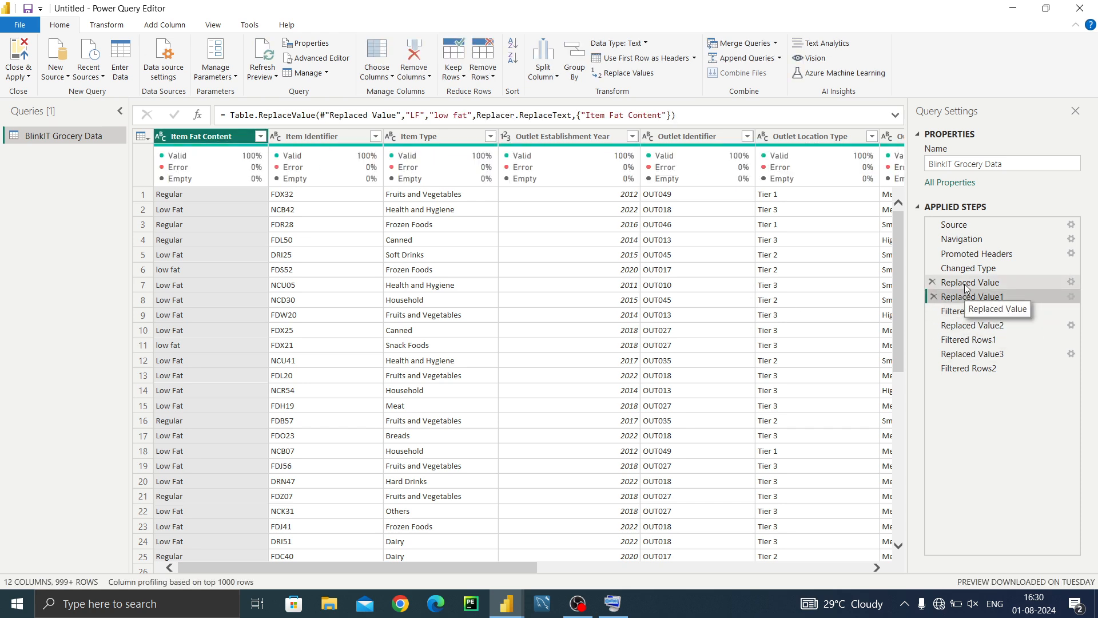
{"action": "left_click", "coordinate": [964, 284]}
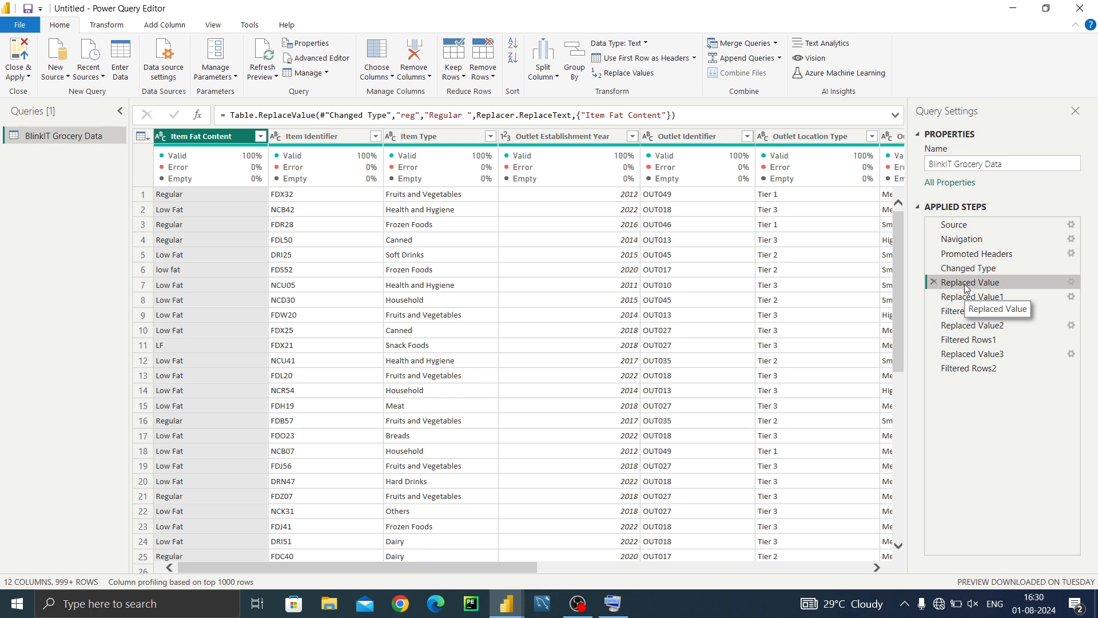
{"action": "double_click", "coordinate": [965, 284]}
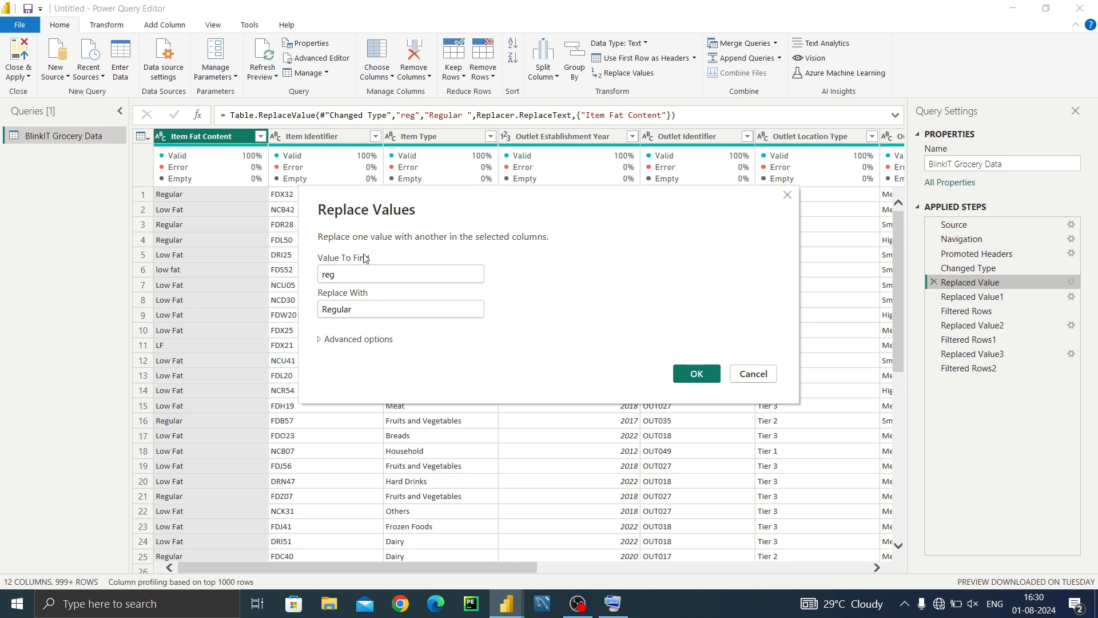
{"action": "left_click_drag", "start_coordinate": [499, 206], "coordinate": [628, 223]}
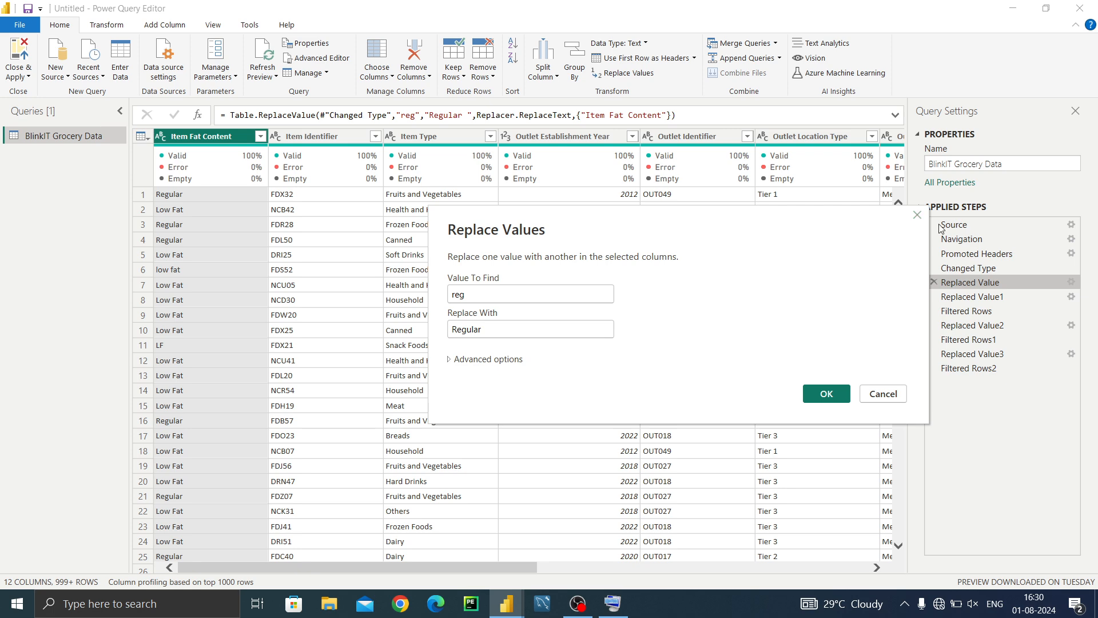
{"action": "left_click", "coordinate": [919, 218]}
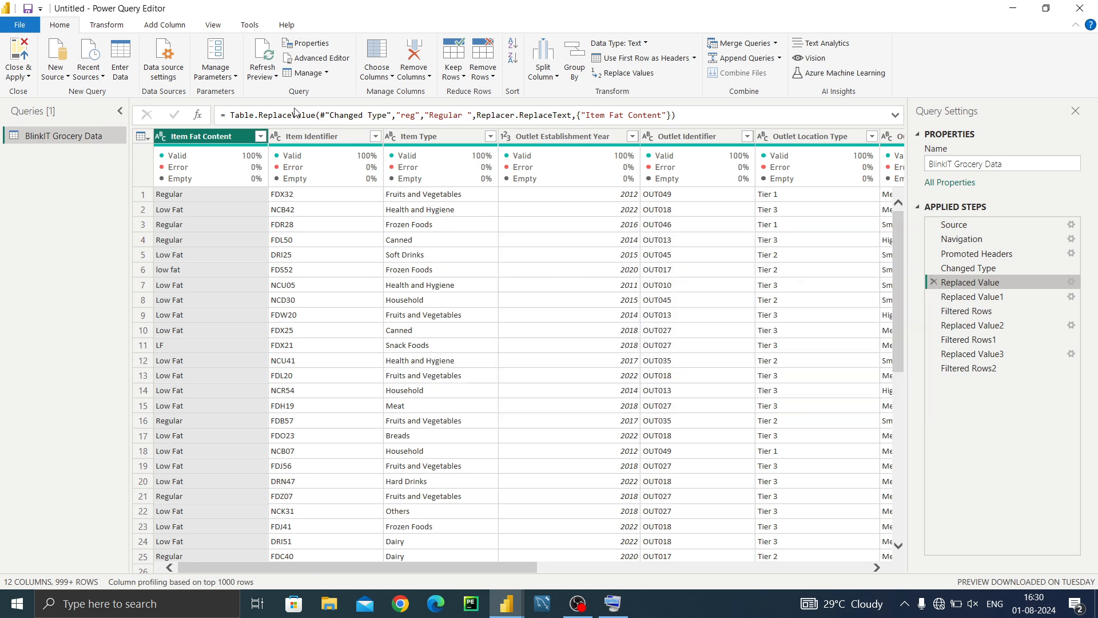
Check the full list of Item Fat Content values at the Replaced Value step, and delete that applied step
{"action": "left_click", "coordinate": [260, 137]}
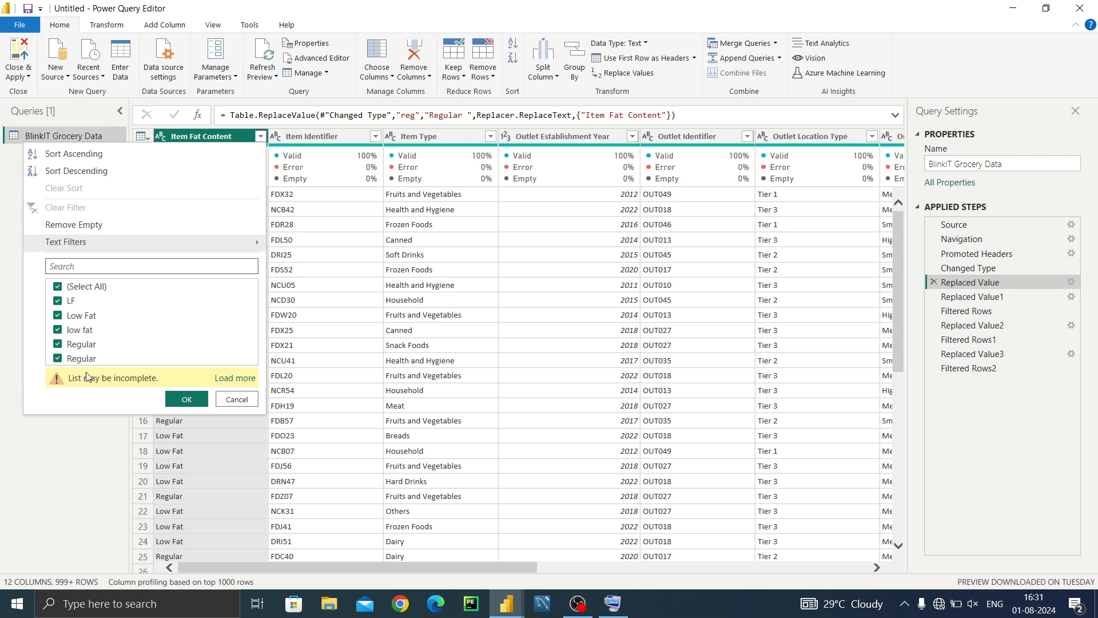
{"action": "left_click", "coordinate": [229, 380]}
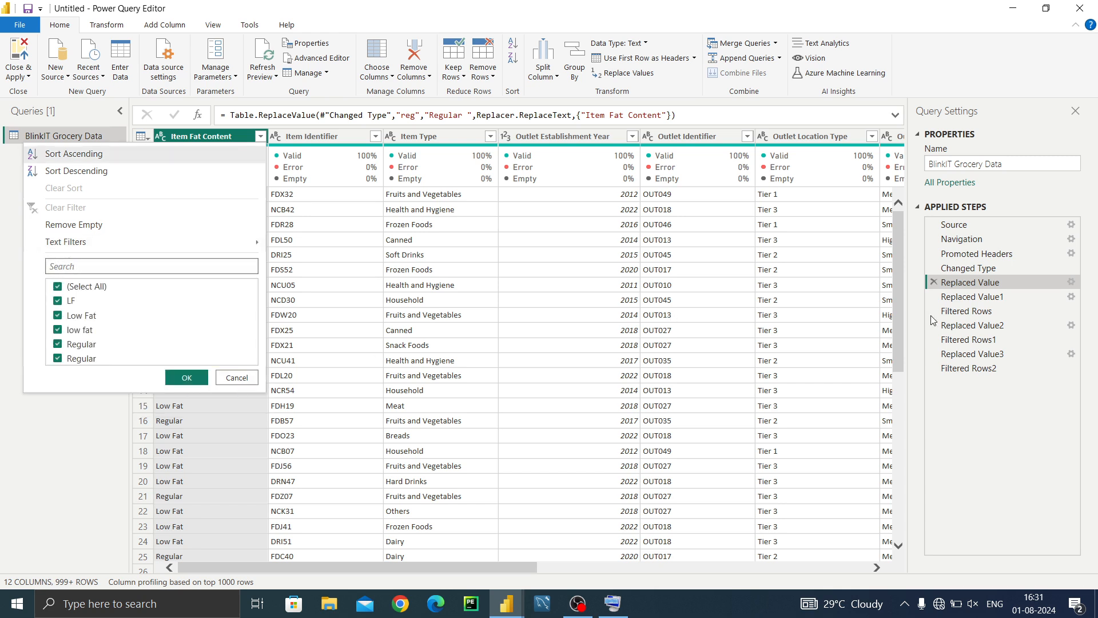
{"action": "left_click", "coordinate": [934, 282]}
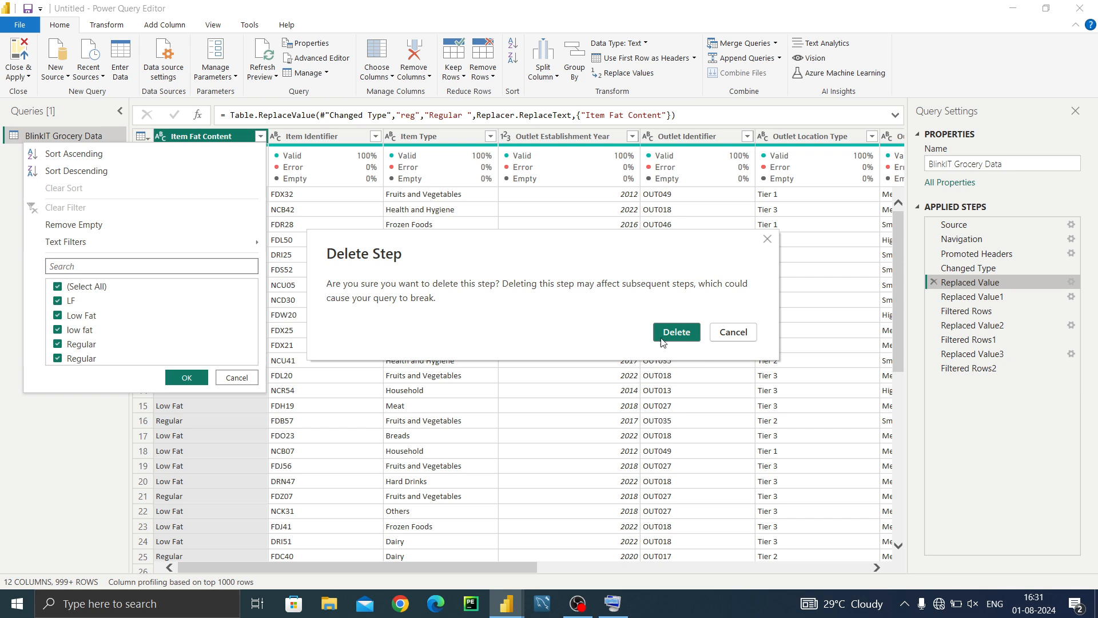
{"action": "left_click", "coordinate": [677, 333]}
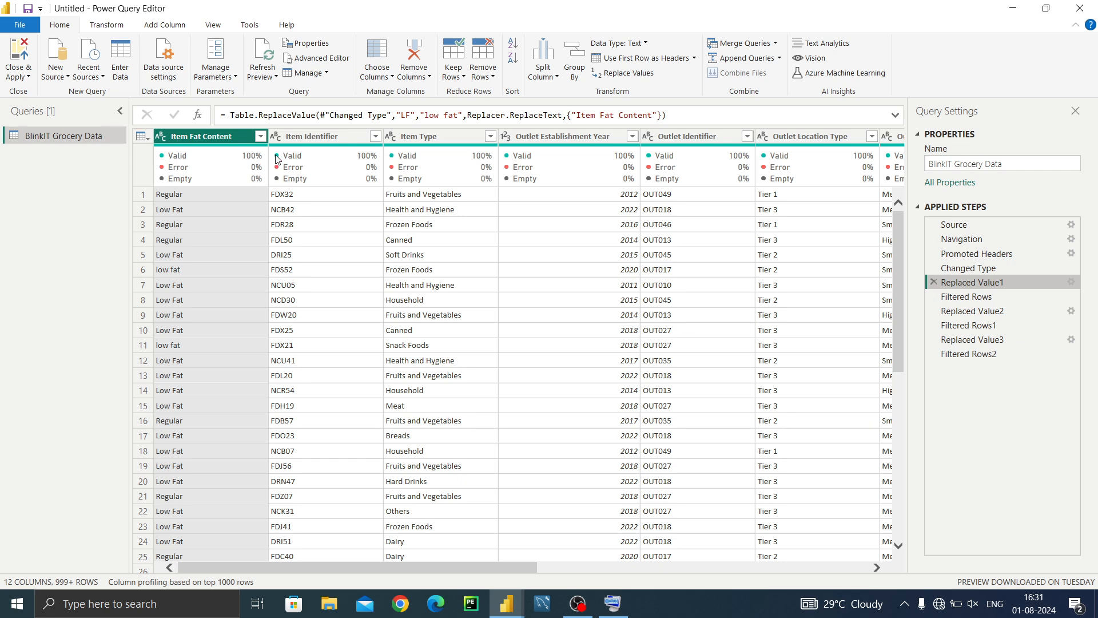
Compare the distinct Item Fat Content values at the Replaced Value1 step and at the final Filtered Rows2 step
{"action": "left_click", "coordinate": [260, 137]}
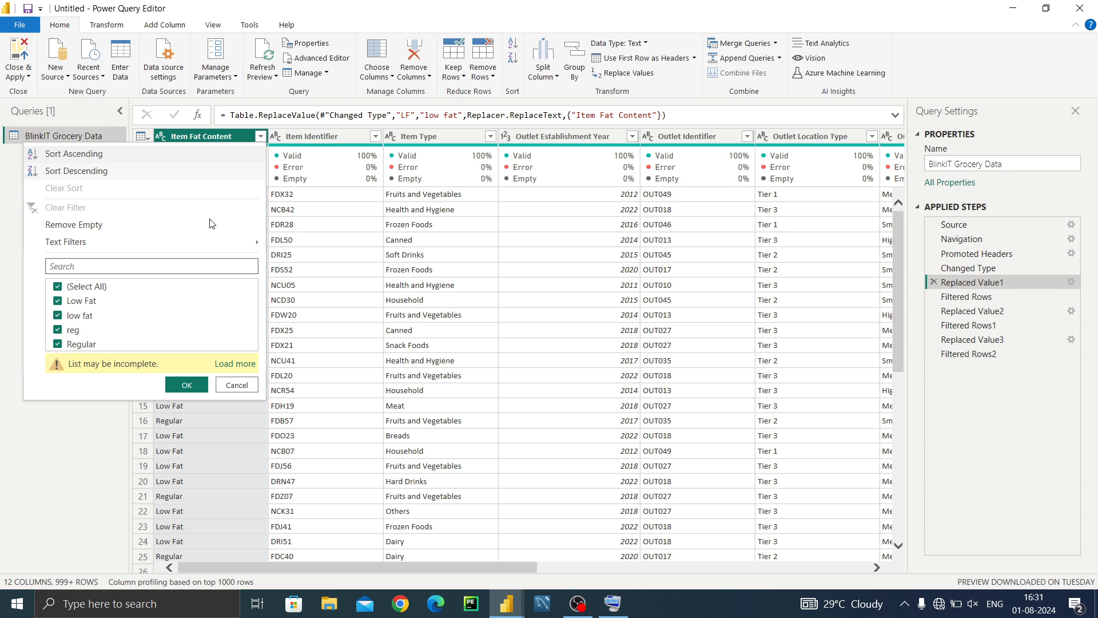
{"action": "left_click", "coordinate": [258, 137]}
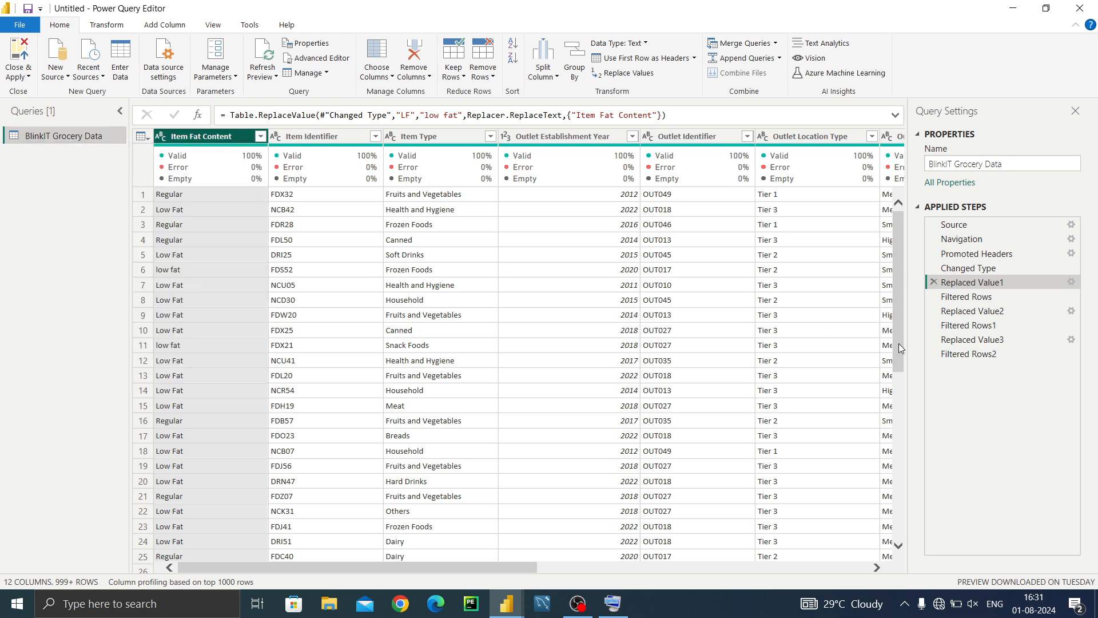
{"action": "left_click", "coordinate": [976, 359]}
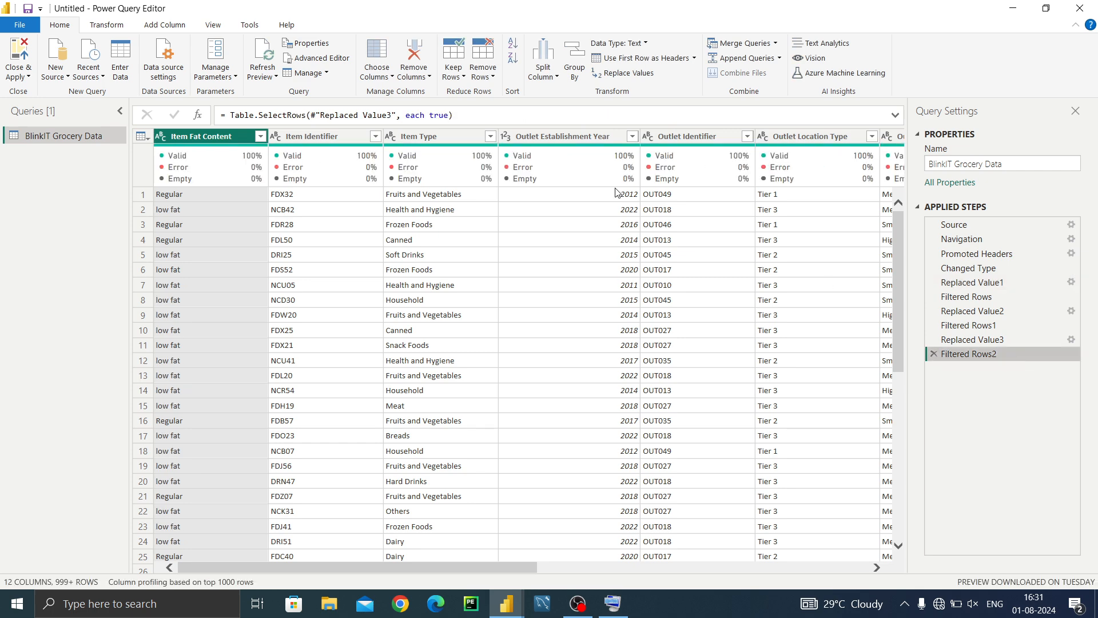
{"action": "left_click", "coordinate": [259, 137]}
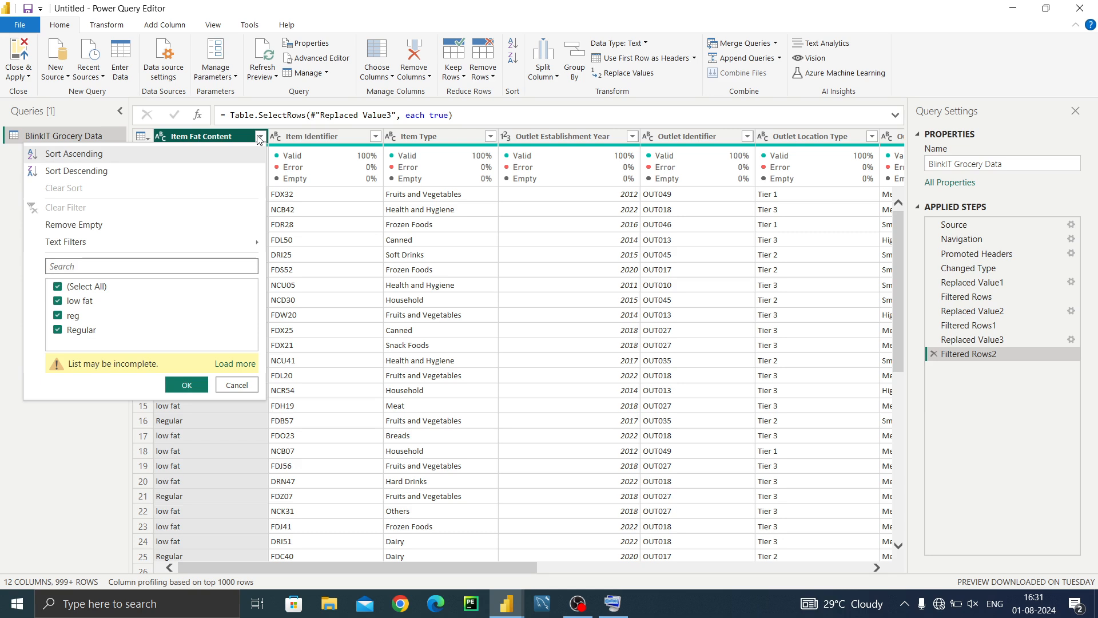
Load the complete Item Fat Content value list and accept it, and open Replace Values for that column with the on-screen keyboard
{"action": "left_click", "coordinate": [233, 364]}
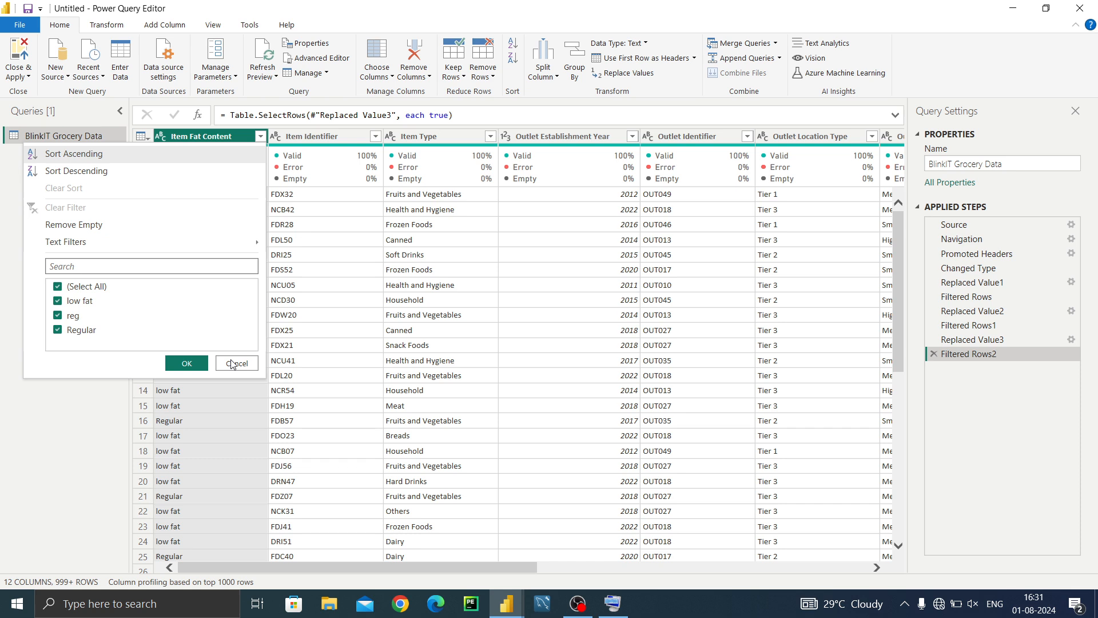
{"action": "left_click", "coordinate": [194, 366]}
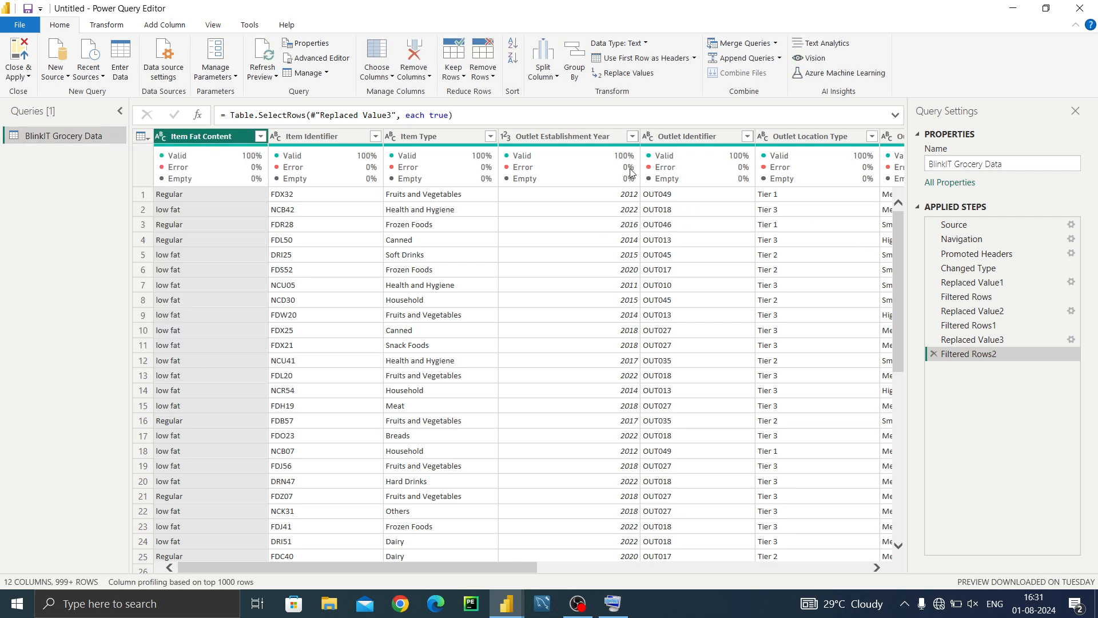
{"action": "right_click", "coordinate": [234, 136]}
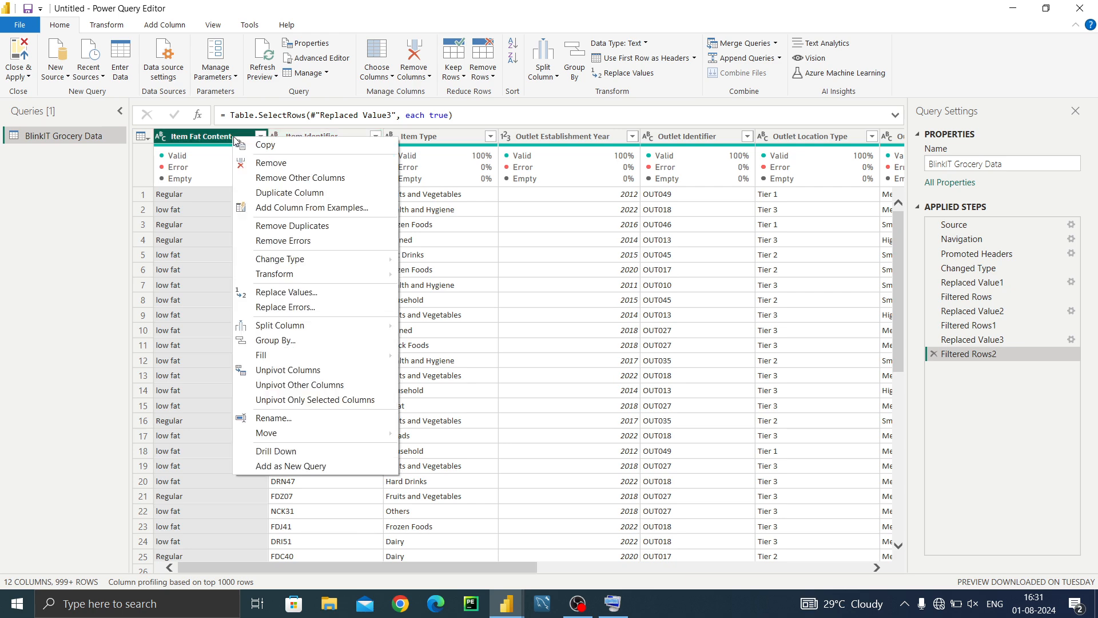
{"action": "left_click", "coordinate": [288, 292]}
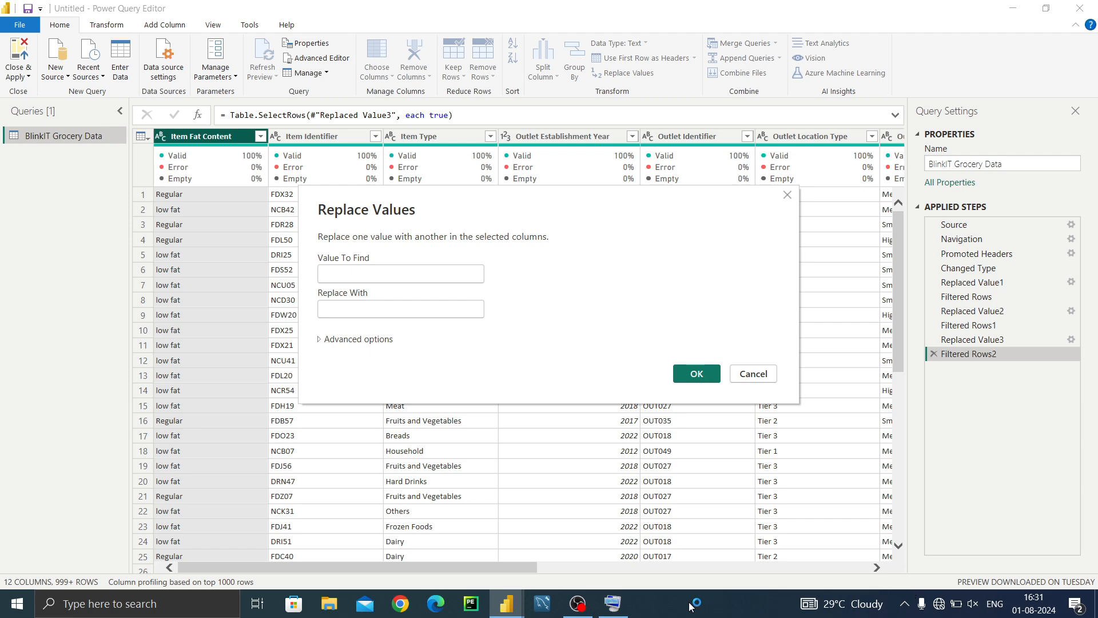
{"action": "left_click", "coordinate": [613, 604]}
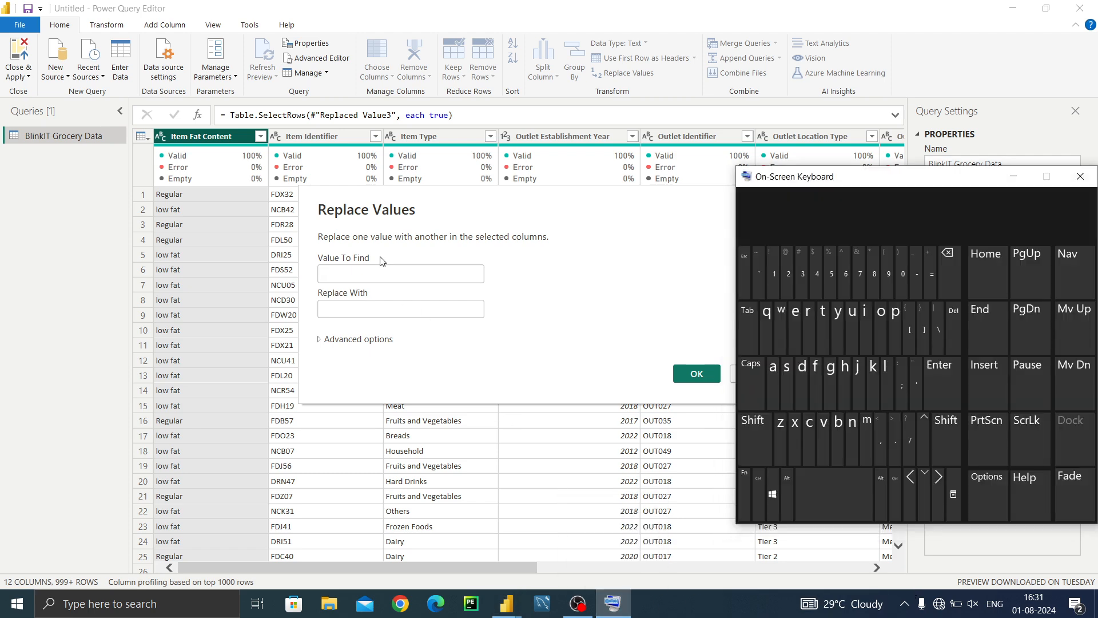
Enter reg as the value to find in the Item Fat Content replacement
{"action": "left_click", "coordinate": [376, 273]}
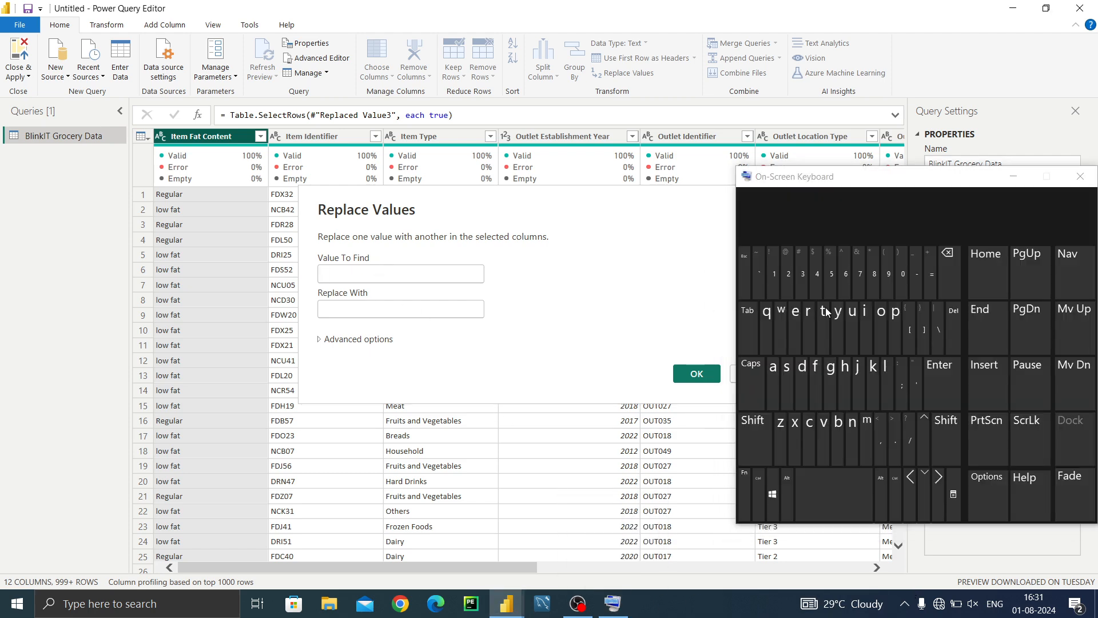
{"action": "left_click", "coordinate": [808, 318]}
{"action": "left_click", "coordinate": [796, 314]}
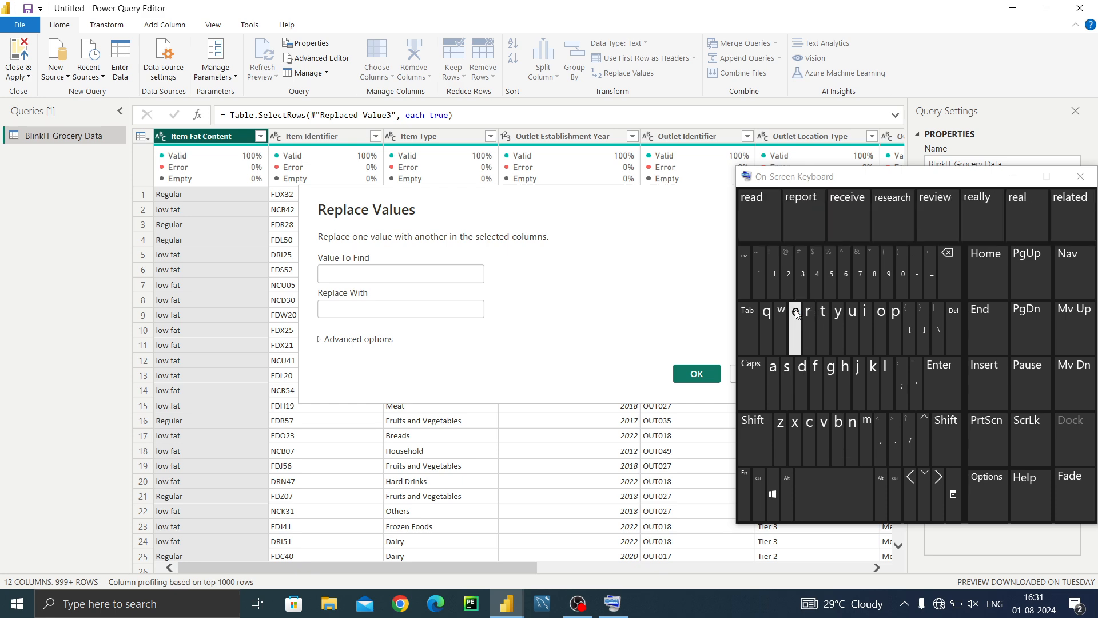
{"action": "left_click", "coordinate": [833, 375]}
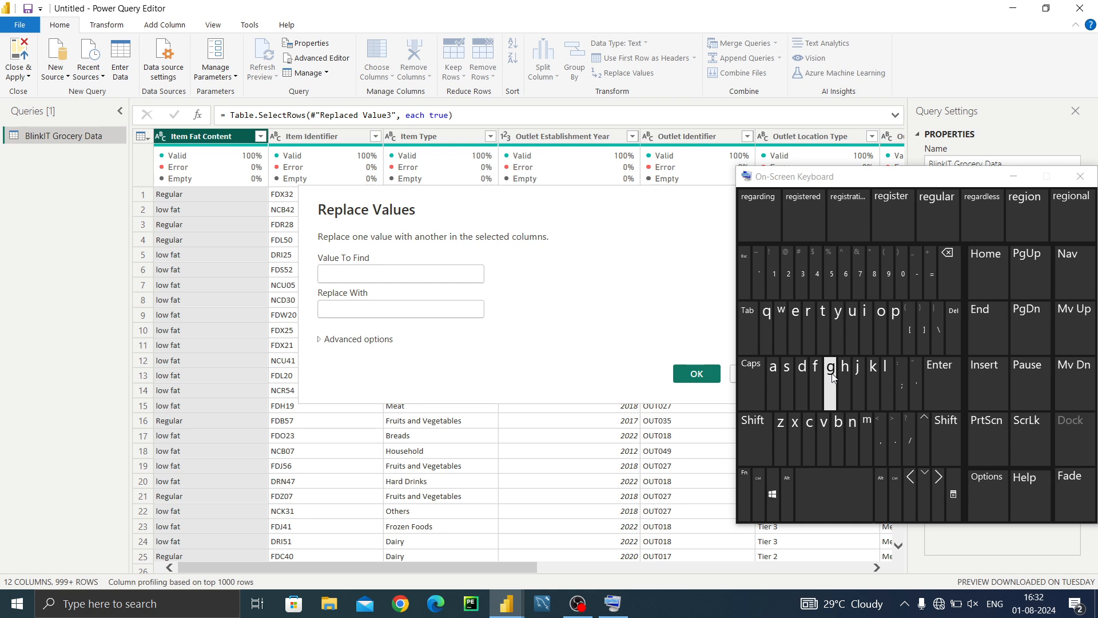
{"action": "left_click", "coordinate": [404, 282]}
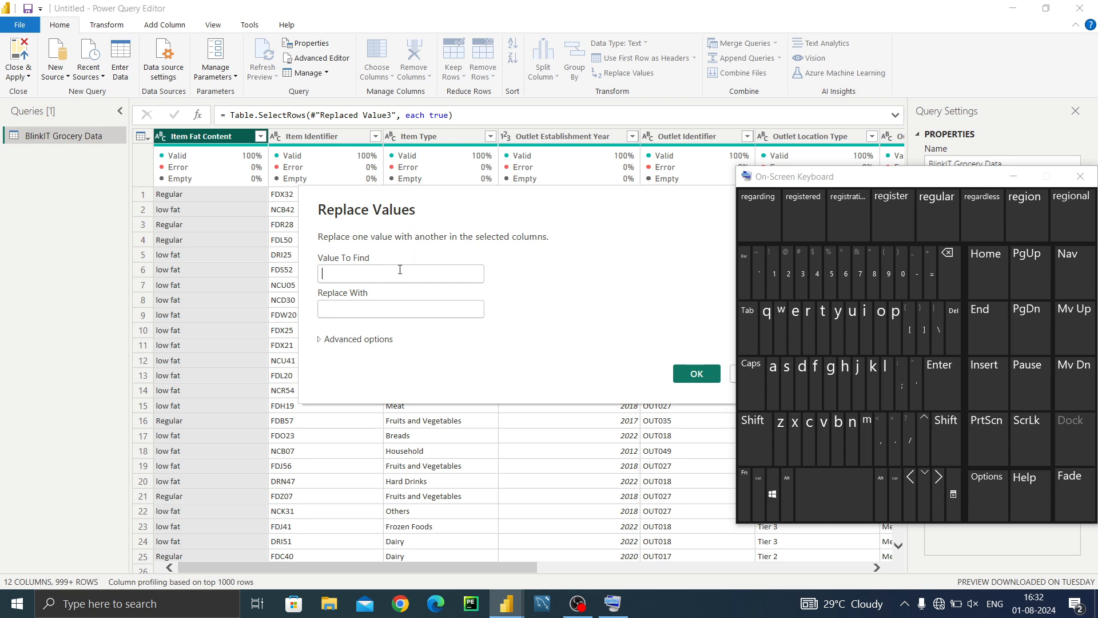
{"action": "left_click", "coordinate": [814, 313]}
{"action": "left_click", "coordinate": [794, 314]}
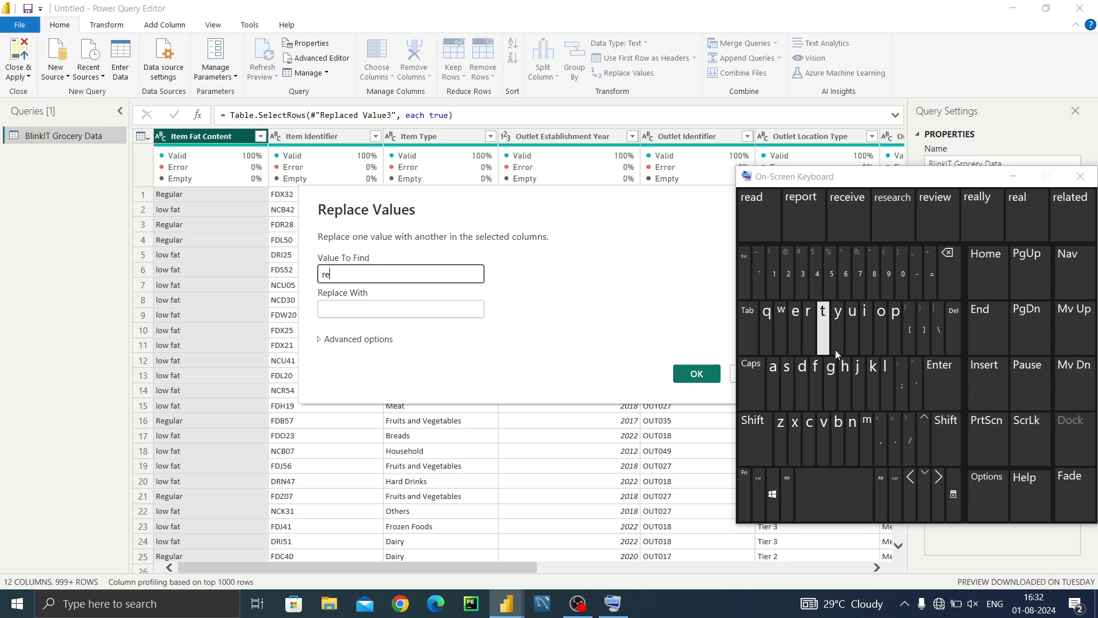
{"action": "left_click", "coordinate": [834, 380]}
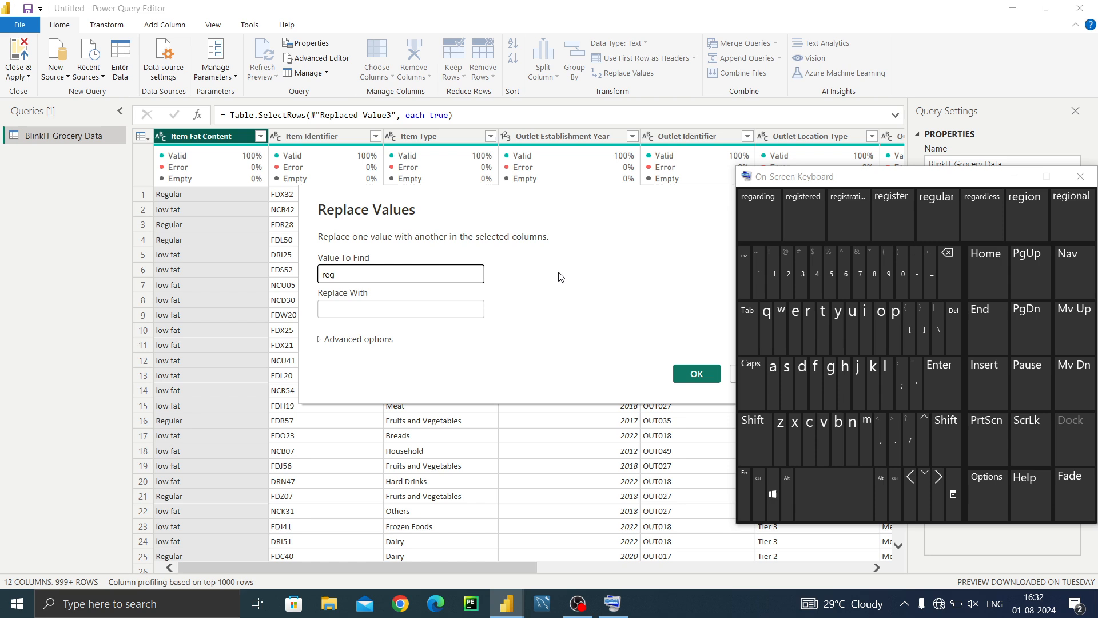
Set the replacement value to Regular and apply the Item Fat Content replacement
{"action": "left_click", "coordinate": [398, 312]}
{"action": "left_click", "coordinate": [753, 429]}
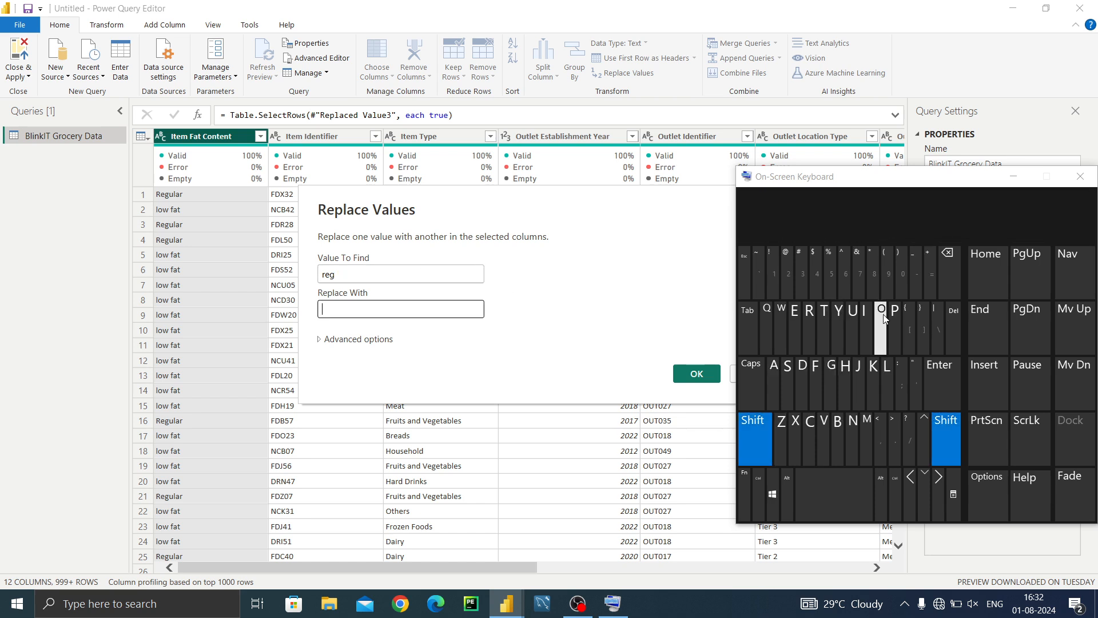
{"action": "left_click", "coordinate": [806, 321]}
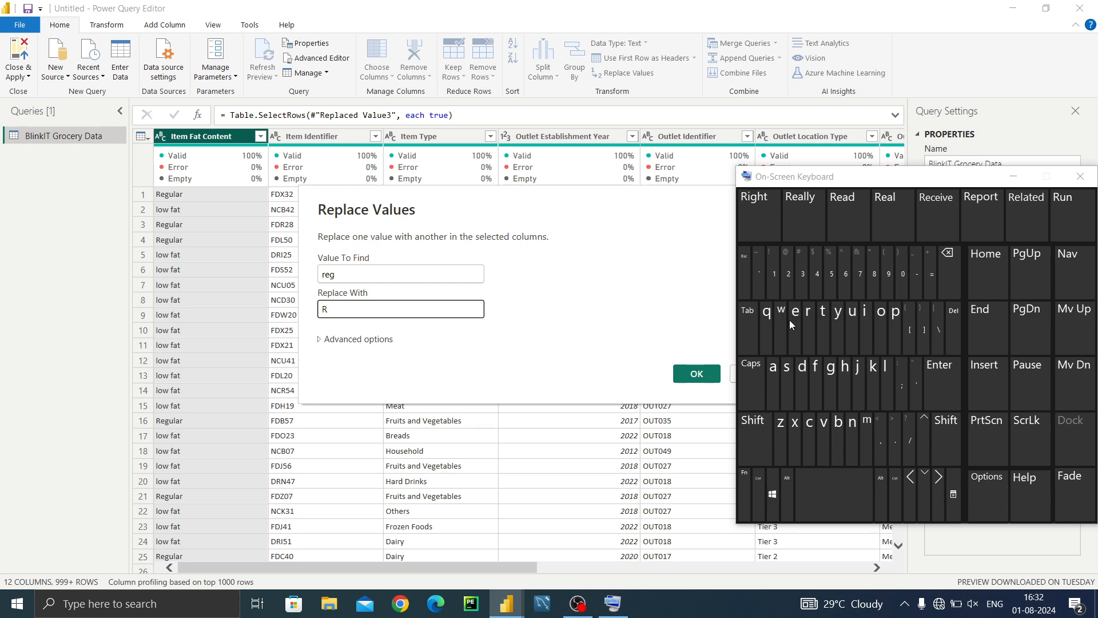
{"action": "left_click", "coordinate": [792, 321]}
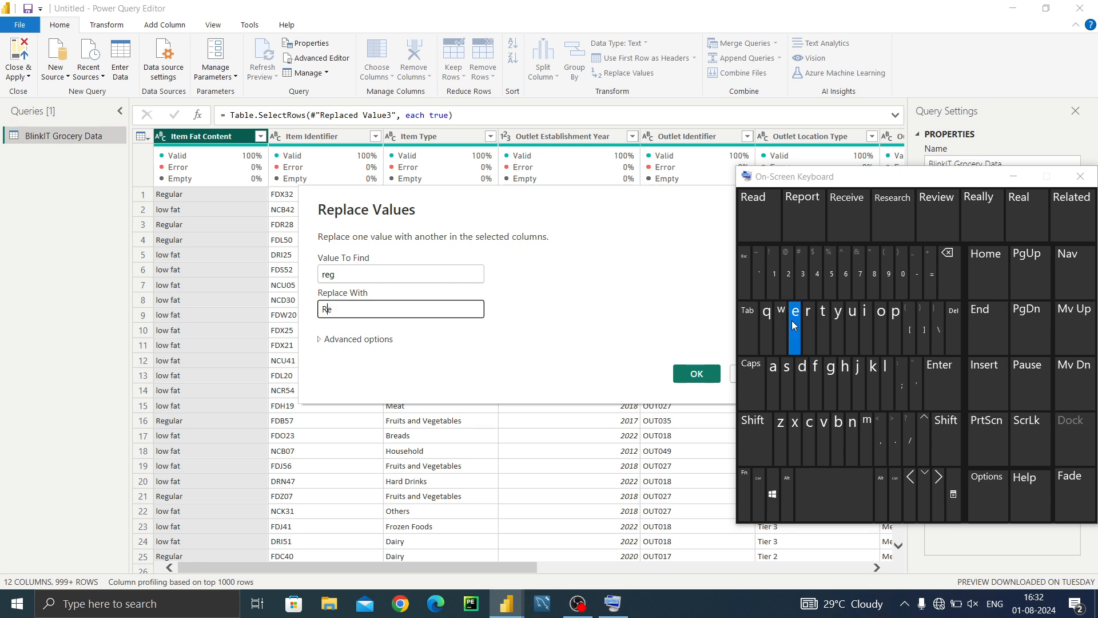
{"action": "left_click", "coordinate": [828, 378]}
{"action": "left_click", "coordinate": [852, 323]}
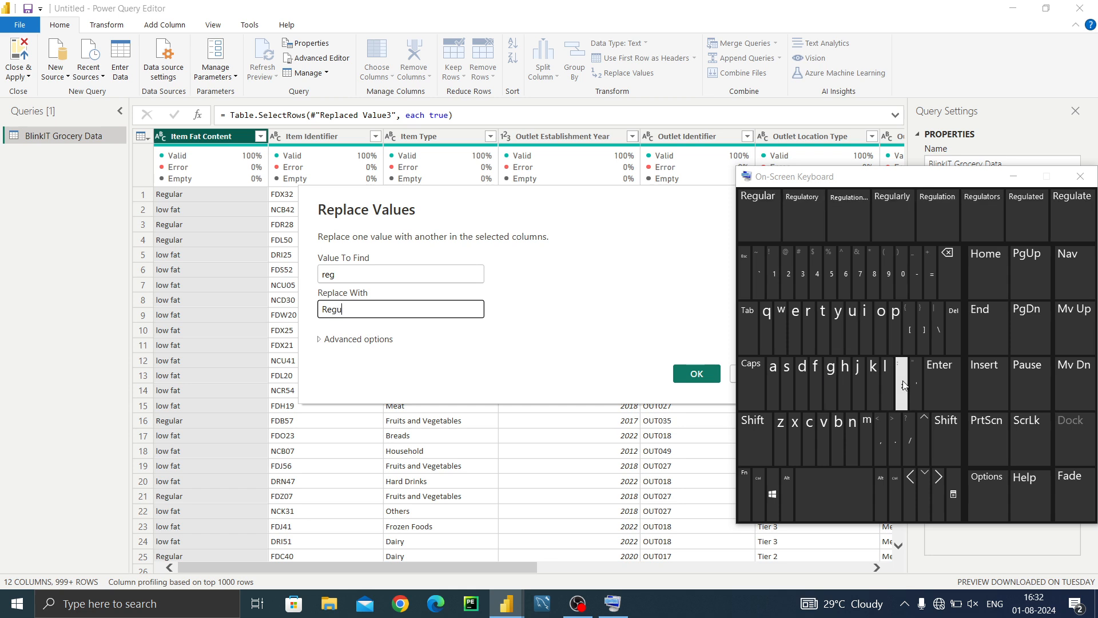
{"action": "left_click", "coordinate": [772, 377]}
{"action": "left_click", "coordinate": [808, 311]}
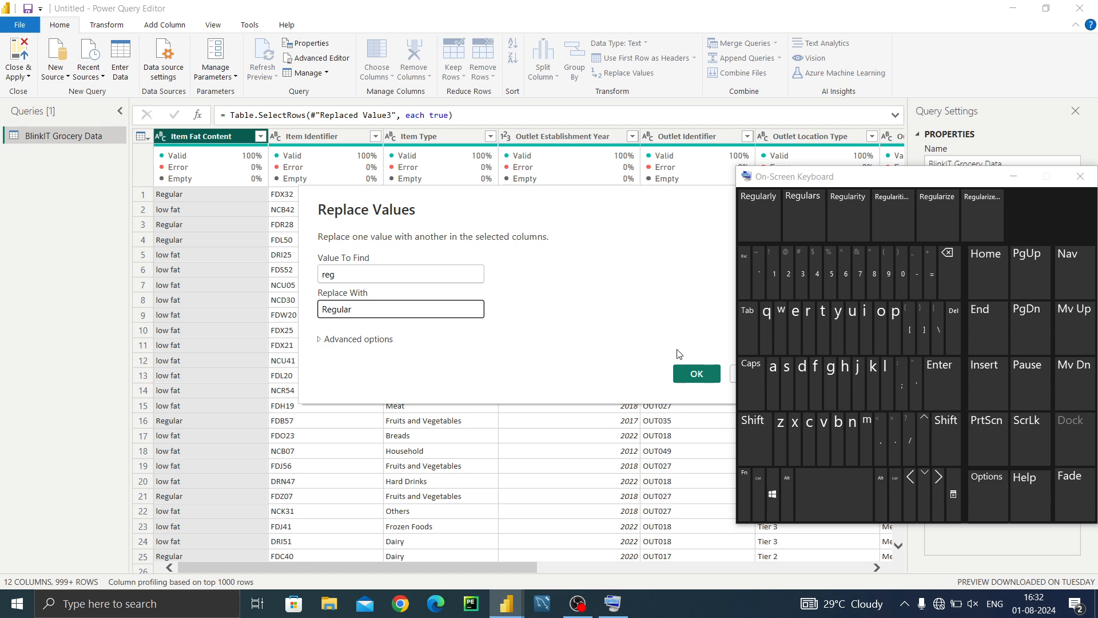
{"action": "left_click", "coordinate": [695, 374]}
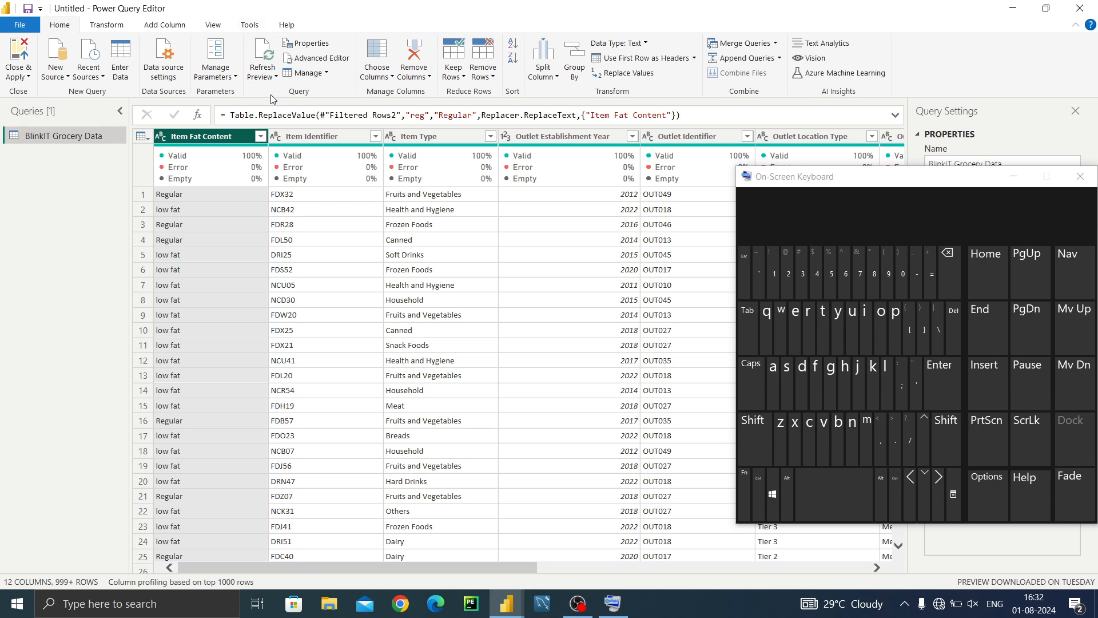
Load the complete Item Fat Content value list, minimize the on-screen keyboard, and accept the filter with all values selected
{"action": "left_click", "coordinate": [259, 137]}
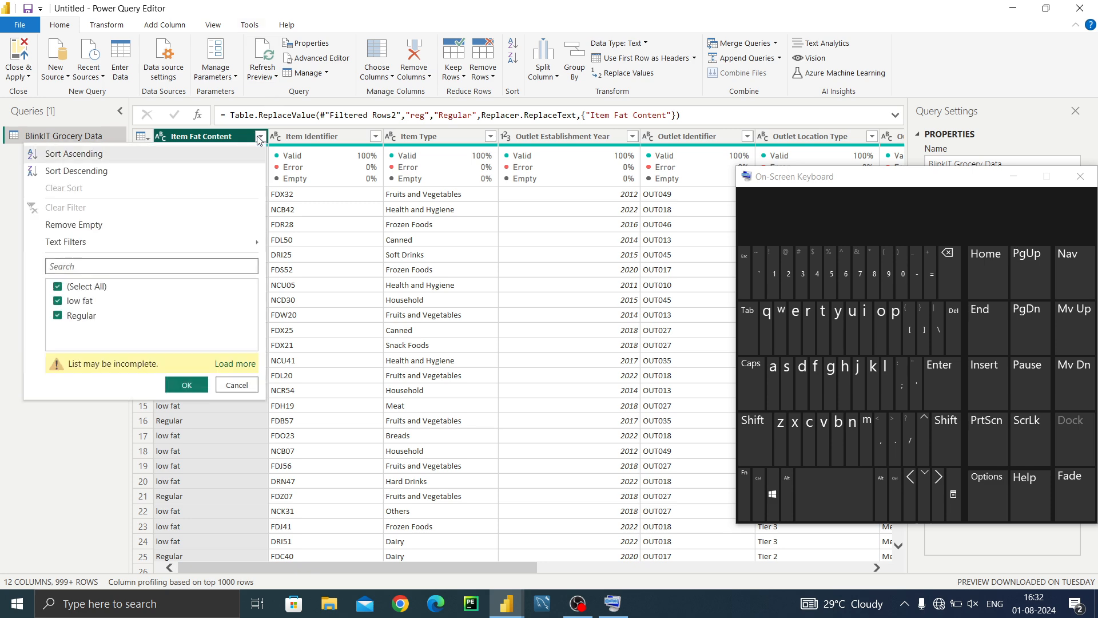
{"action": "left_click", "coordinate": [223, 364]}
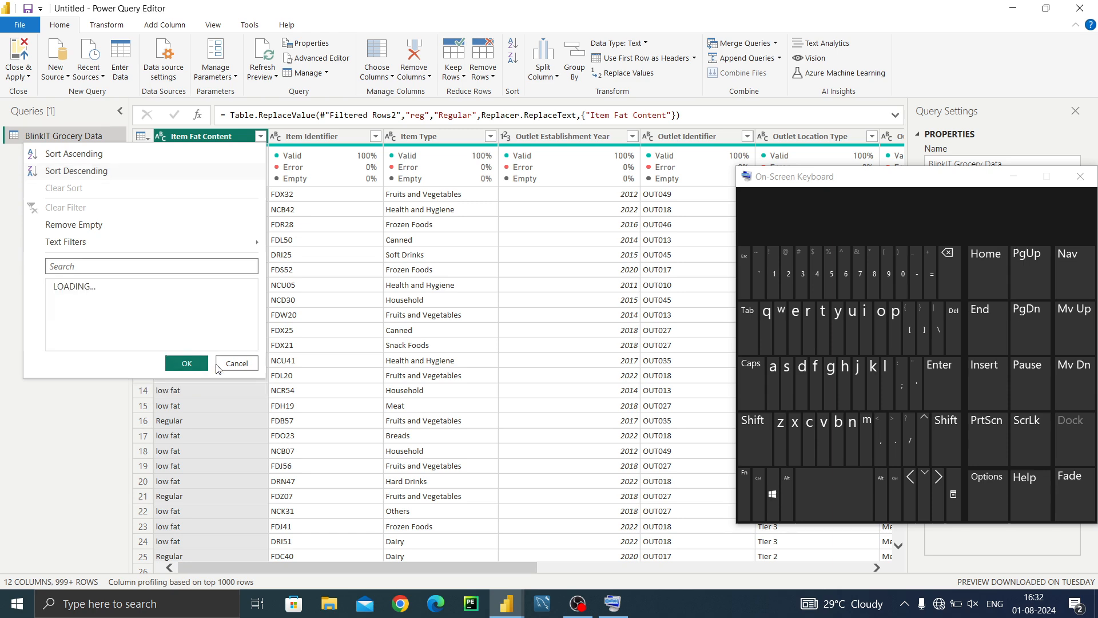
{"action": "left_click", "coordinate": [1008, 181]}
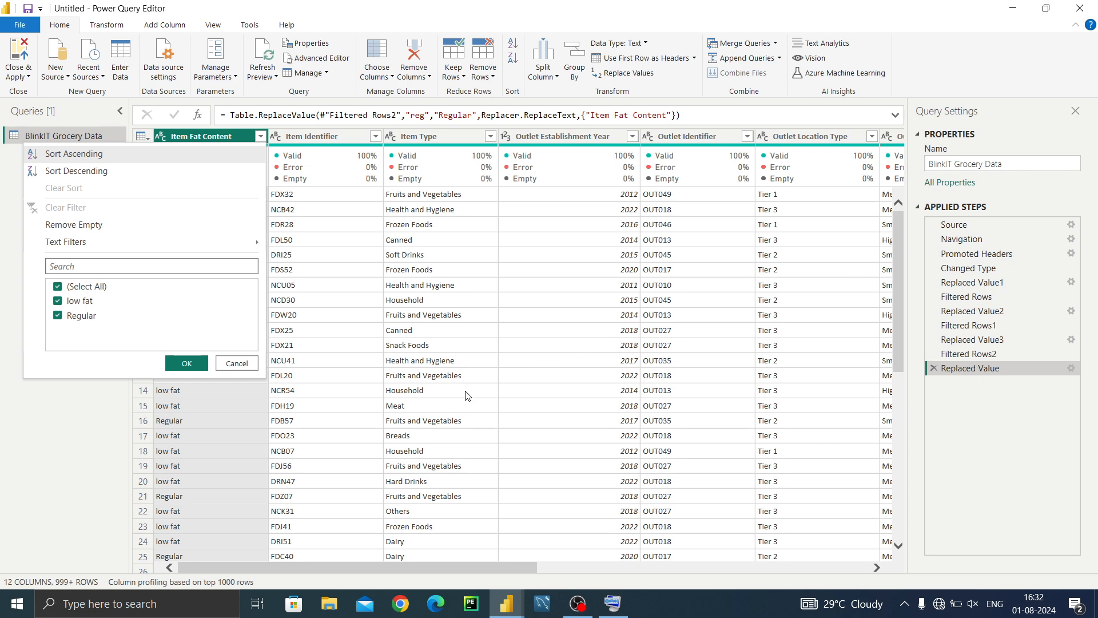
{"action": "left_click", "coordinate": [187, 364]}
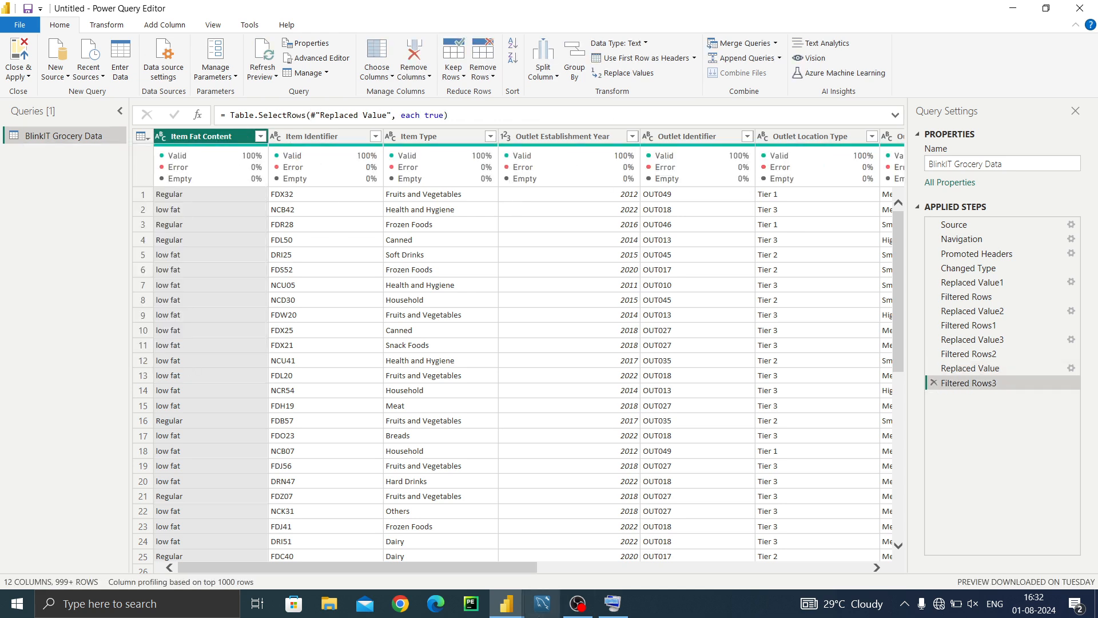
Review the Outlet Size, Outlet Location Type, Outlet Identifier and Outlet Establishment Year columns and their quality indicators
{"action": "left_click_drag", "start_coordinate": [475, 565], "coordinate": [600, 570]}
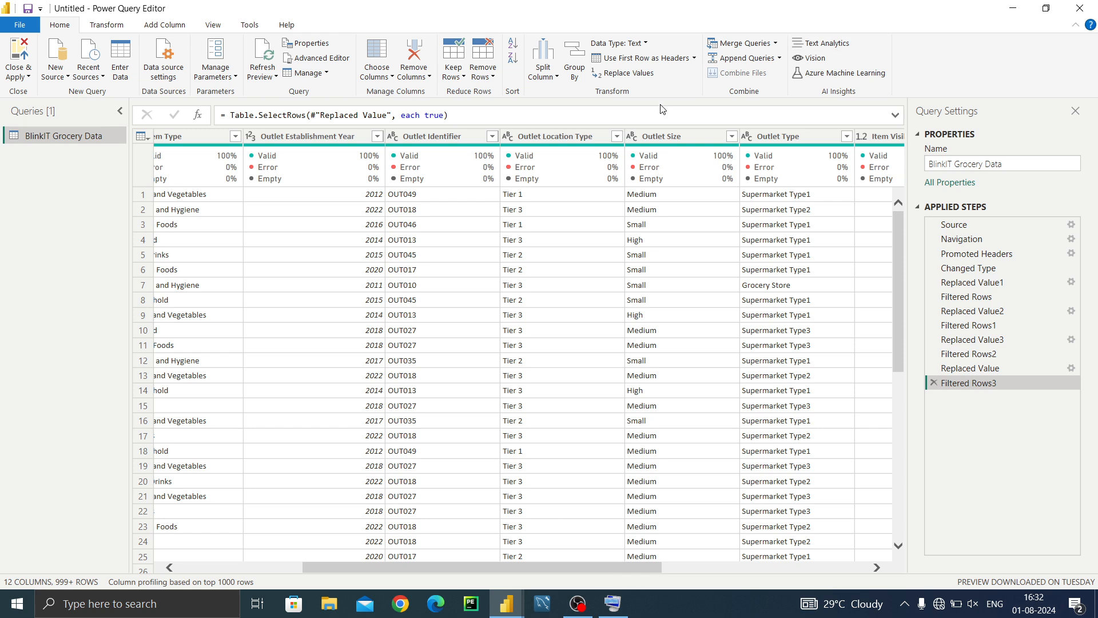
{"action": "left_click", "coordinate": [659, 137]}
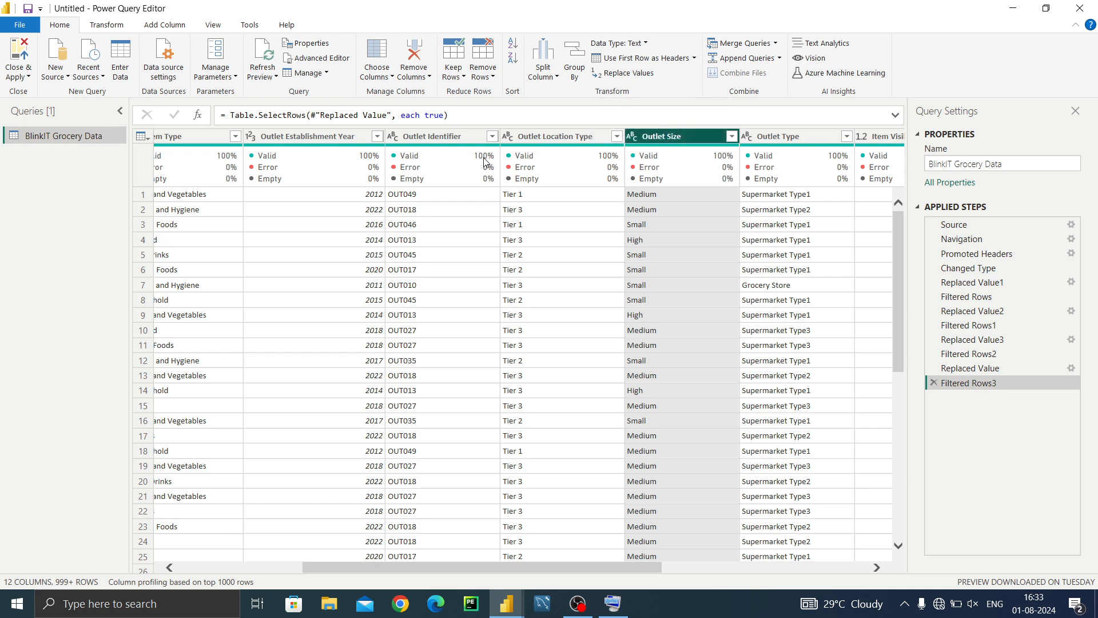
{"action": "left_click", "coordinate": [543, 140]}
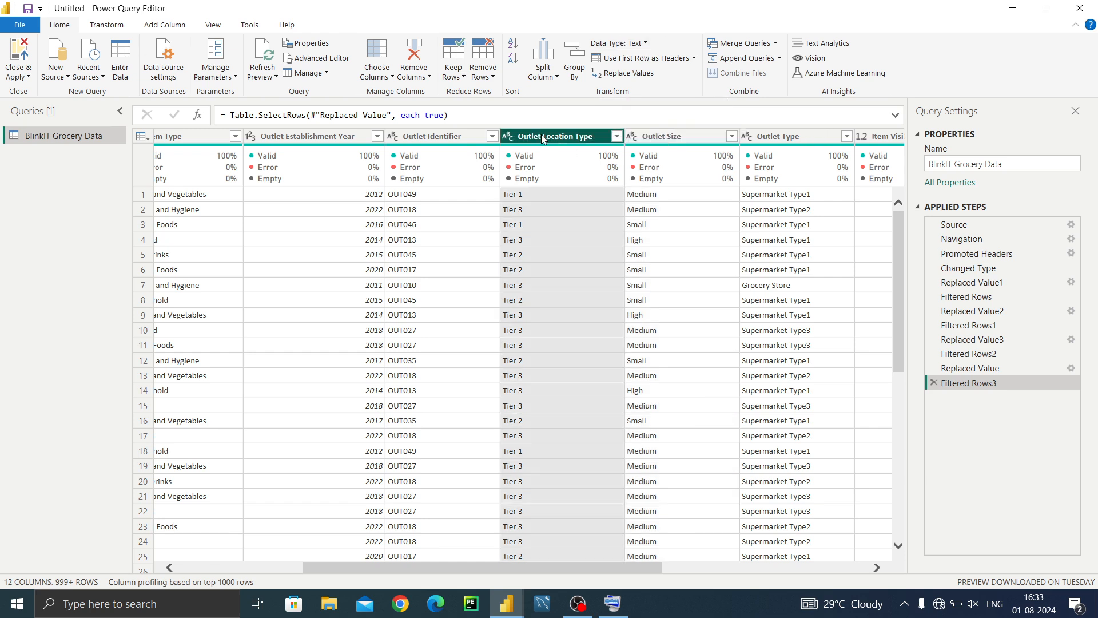
{"action": "left_click", "coordinate": [415, 141]}
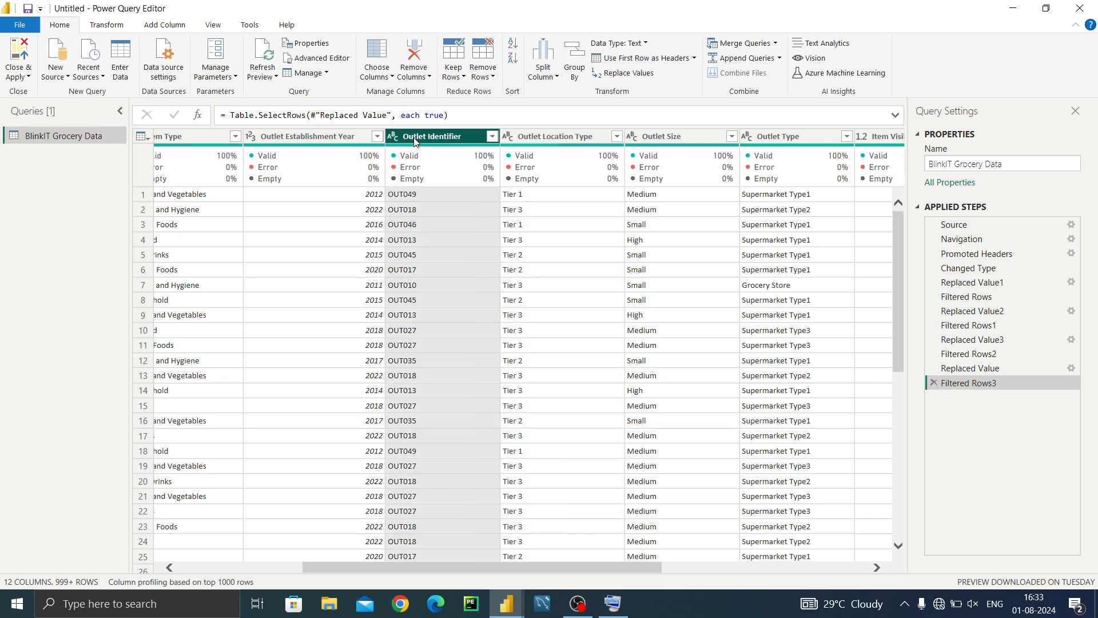
{"action": "left_click", "coordinate": [359, 136]}
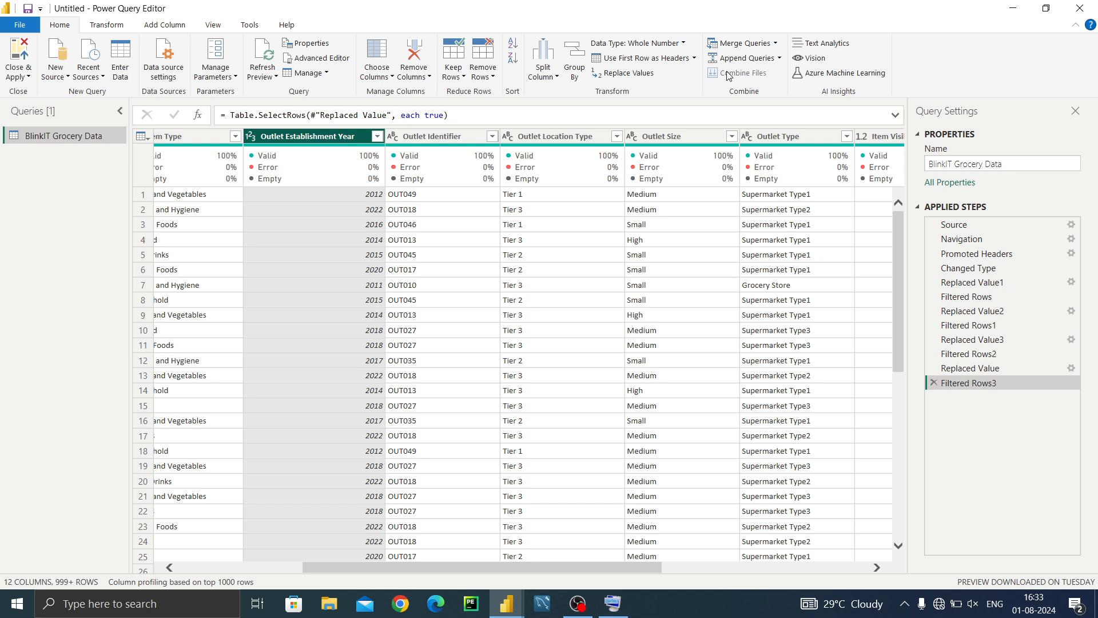
Apply the query changes, close Power Query Editor, and return to the blank report canvas
{"action": "left_click", "coordinate": [16, 74]}
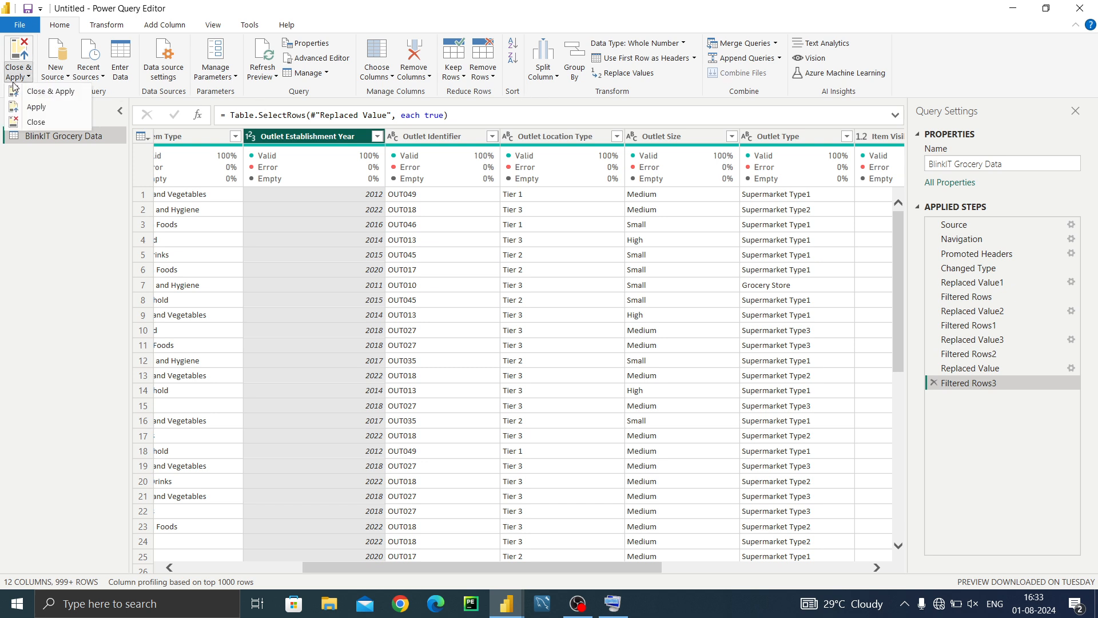
{"action": "left_click", "coordinate": [78, 95]}
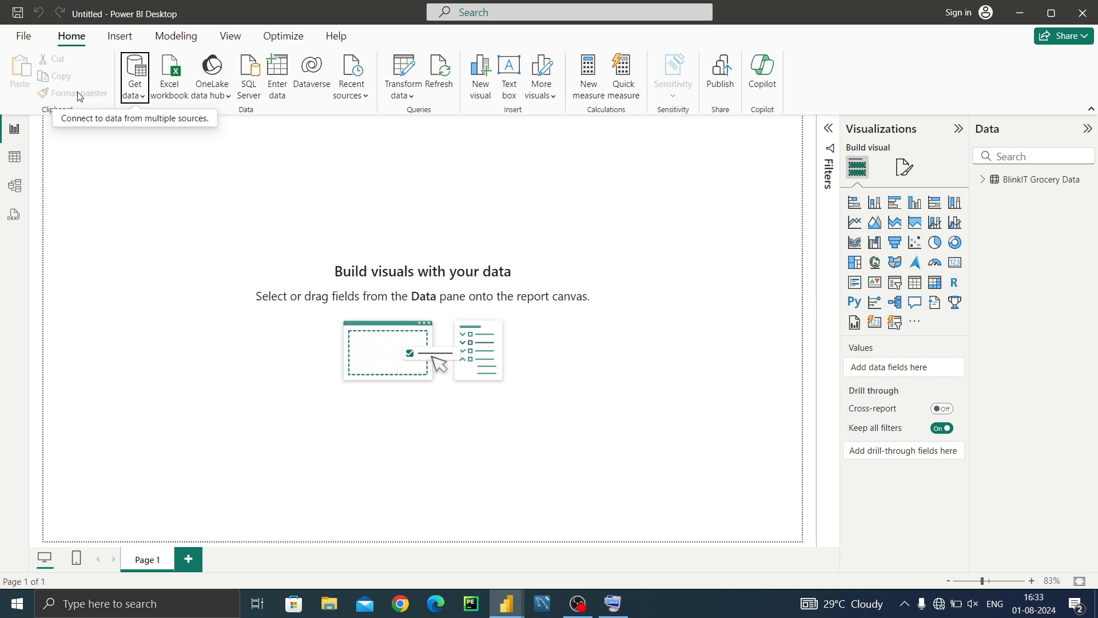
{"action": "left_click", "coordinate": [21, 45]}
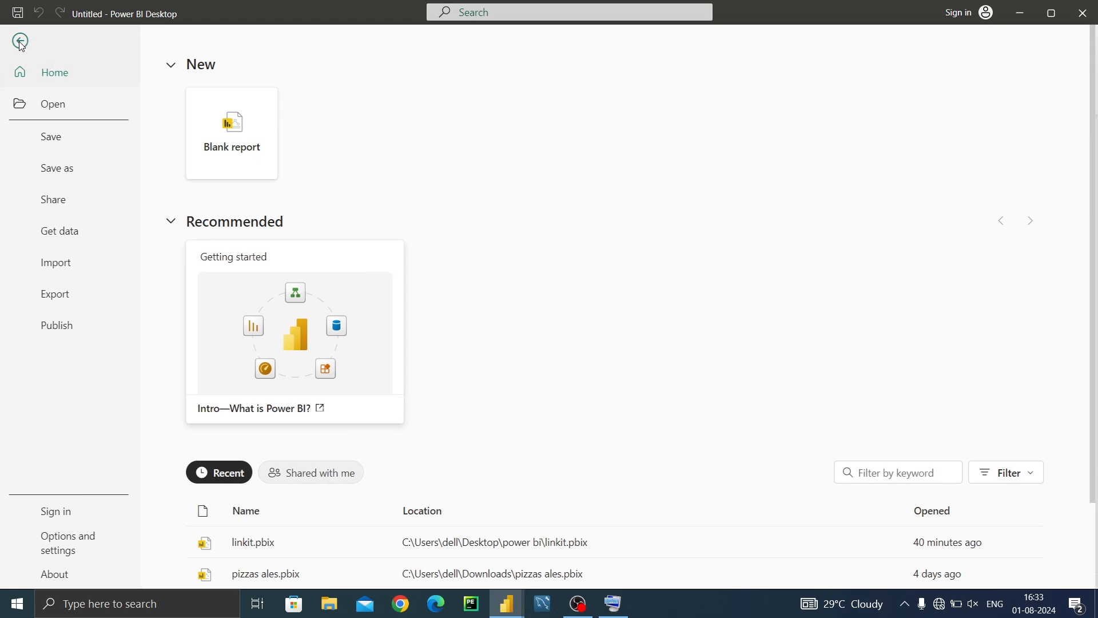
{"action": "left_click", "coordinate": [20, 41]}
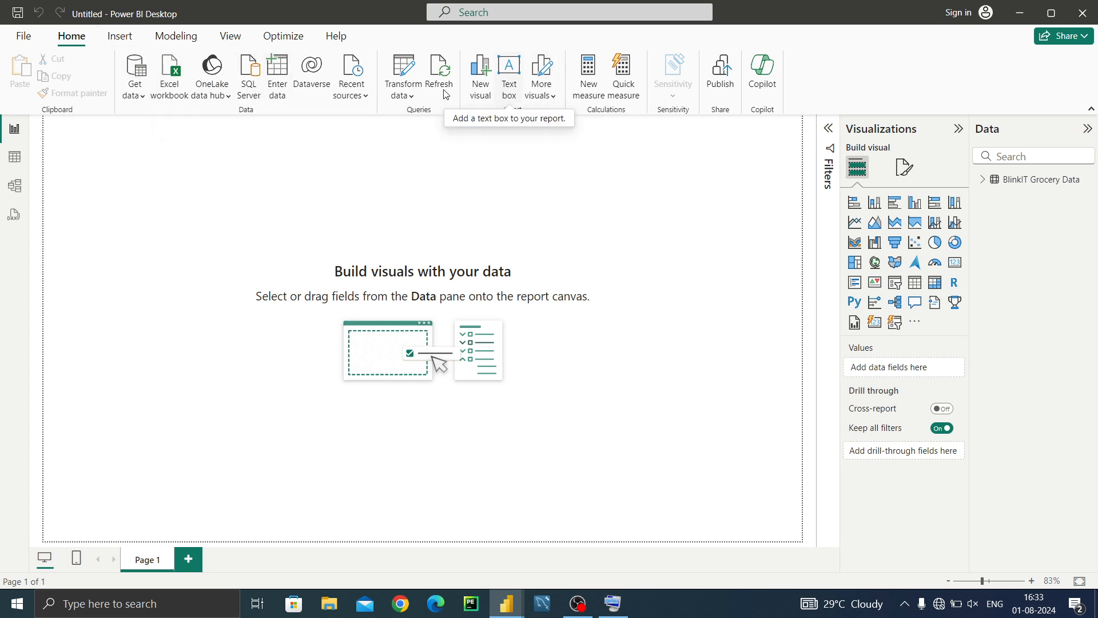
Browse the available data source categories, including Microsoft Fabric, Power Platform and Other, and the Excel workbook file picker without connecting to anything
{"action": "left_click", "coordinate": [136, 97]}
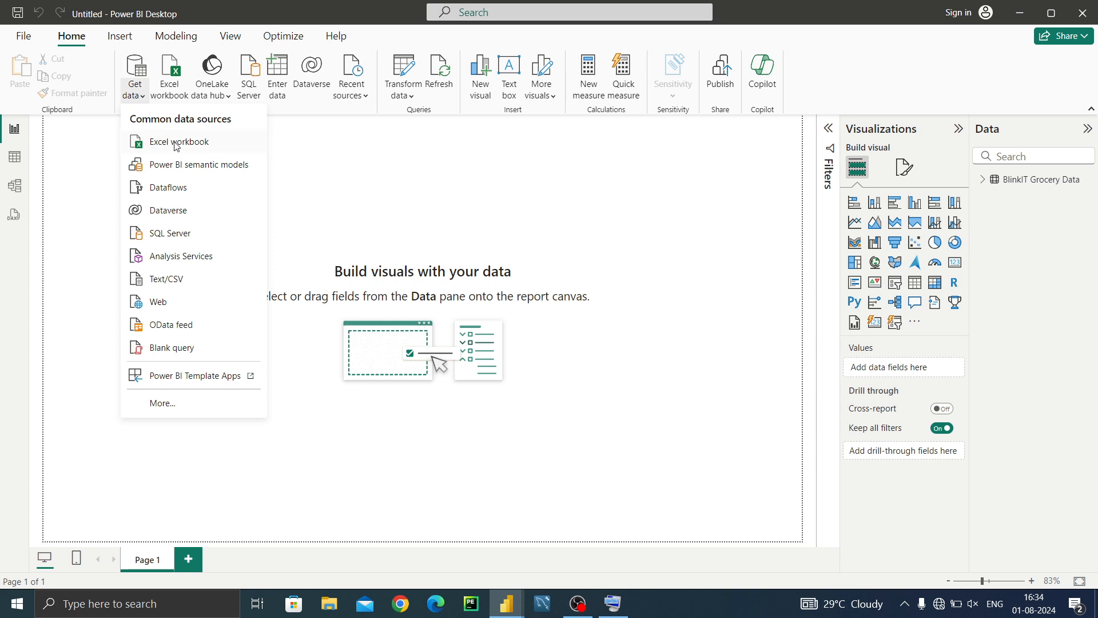
{"action": "left_click", "coordinate": [181, 407]}
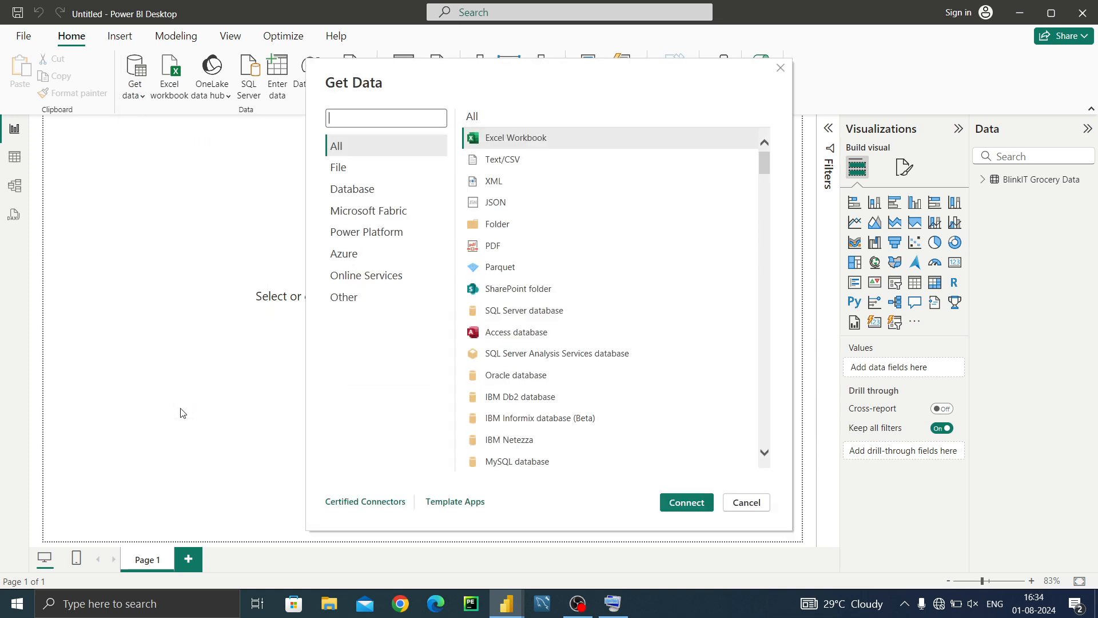
{"action": "left_click", "coordinate": [352, 189]}
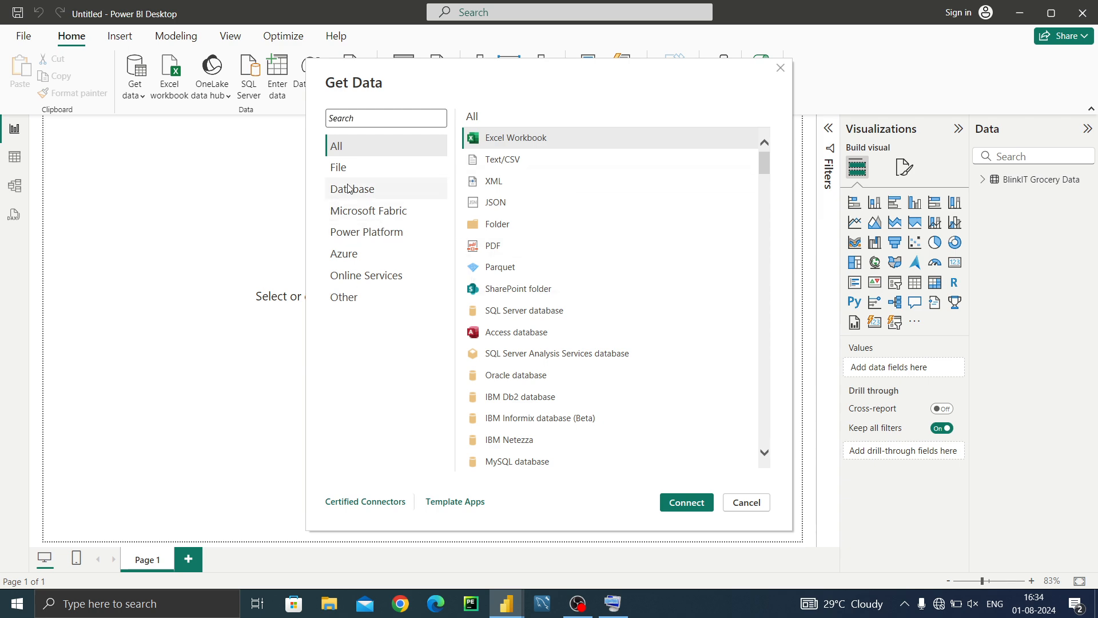
{"action": "left_click", "coordinate": [354, 216]}
{"action": "left_click", "coordinate": [364, 235]}
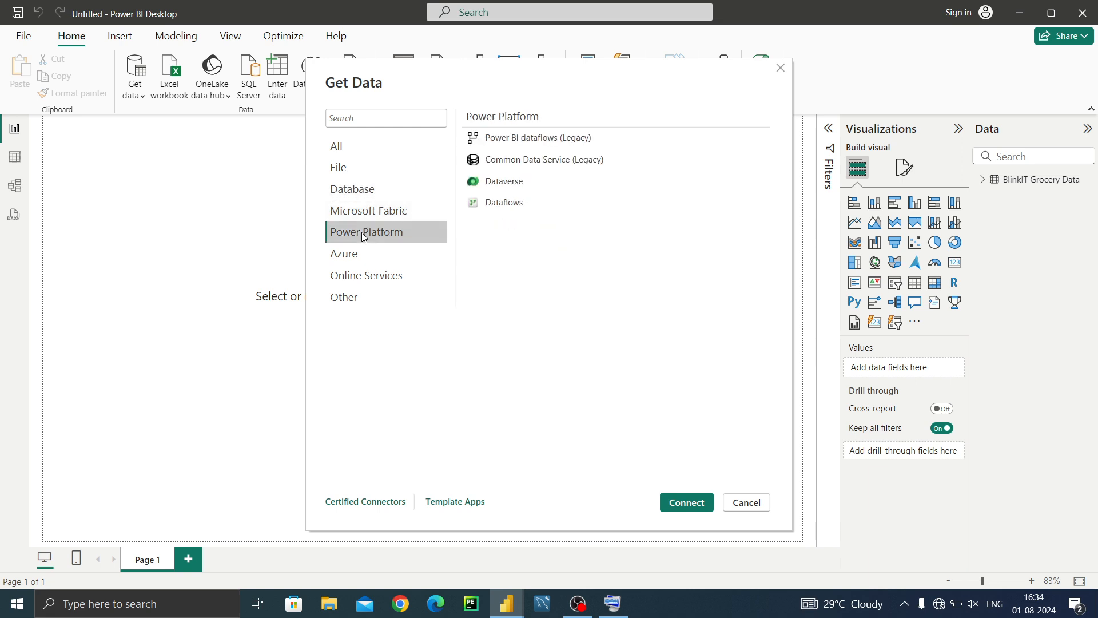
{"action": "left_click", "coordinate": [354, 298]}
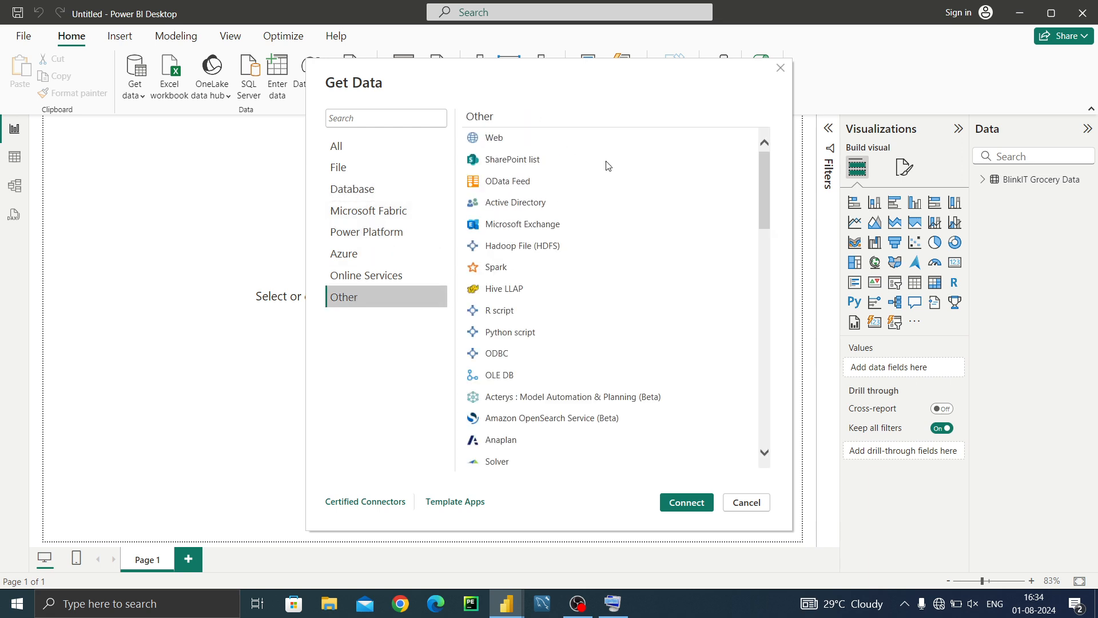
{"action": "left_click", "coordinate": [780, 68]}
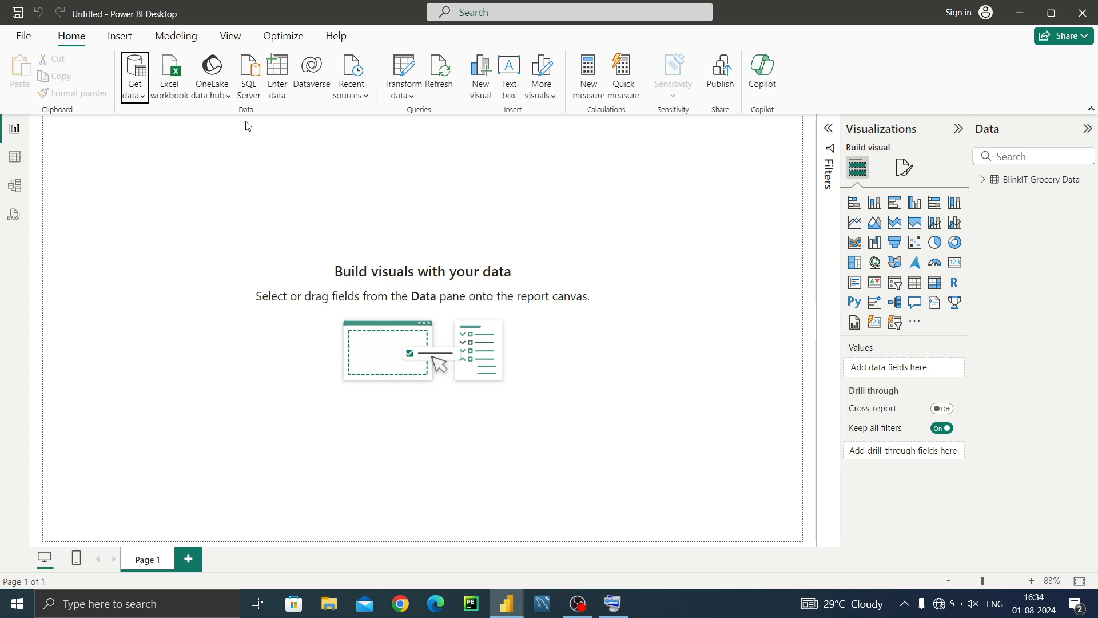
{"action": "left_click", "coordinate": [163, 99]}
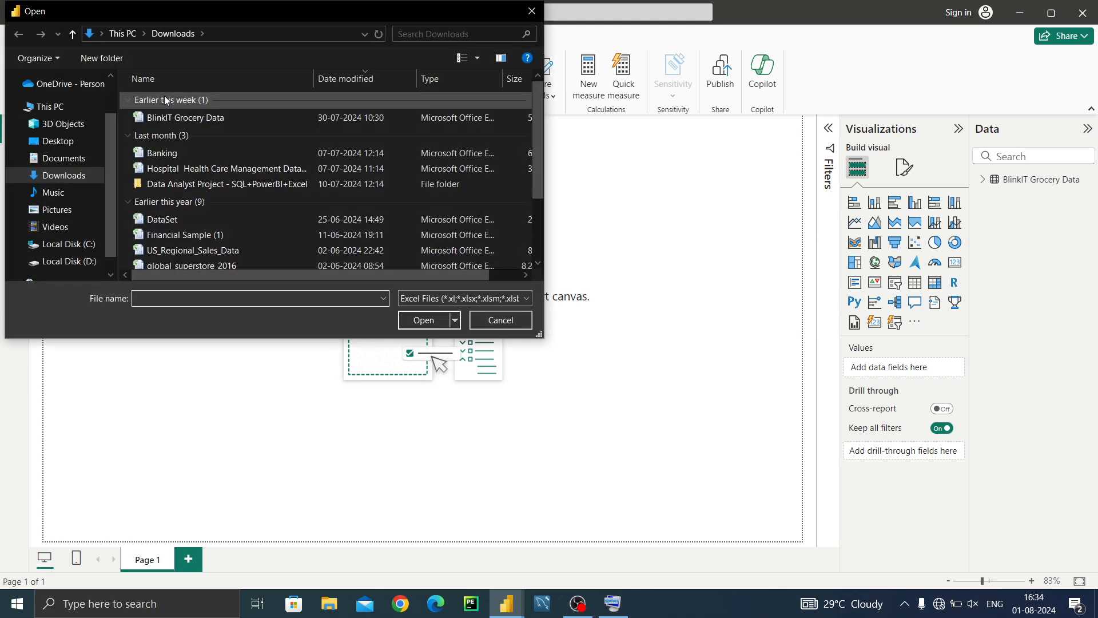
{"action": "left_click", "coordinate": [531, 13]}
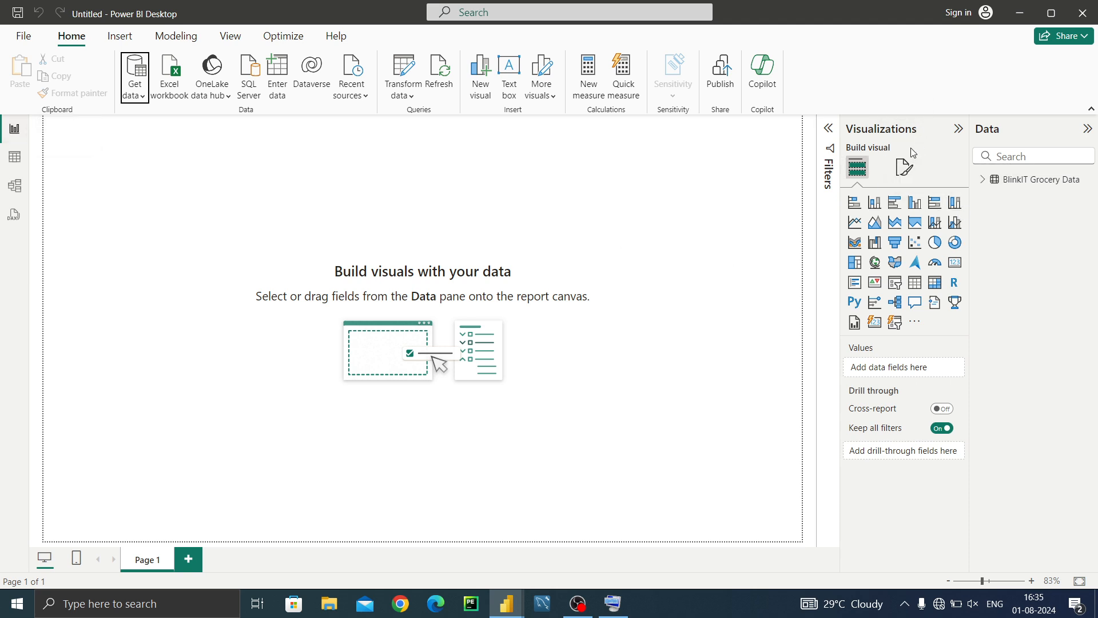
Look over the fields of the BlinkIT Grocery Data table and the page and report filter areas
{"action": "left_click", "coordinate": [985, 181]}
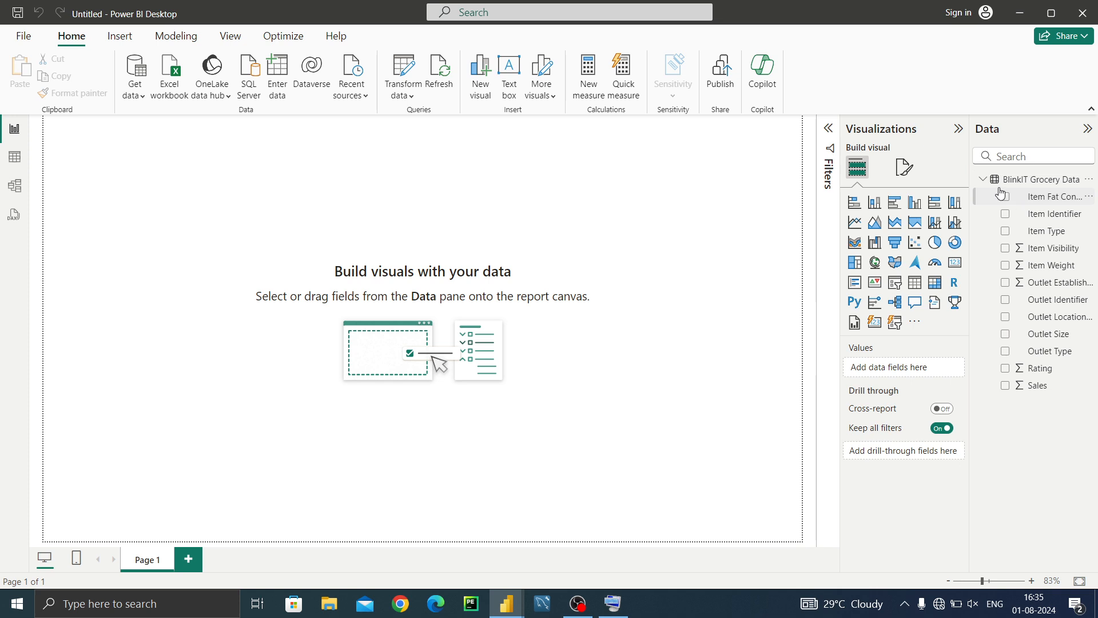
{"action": "left_click", "coordinate": [985, 180]}
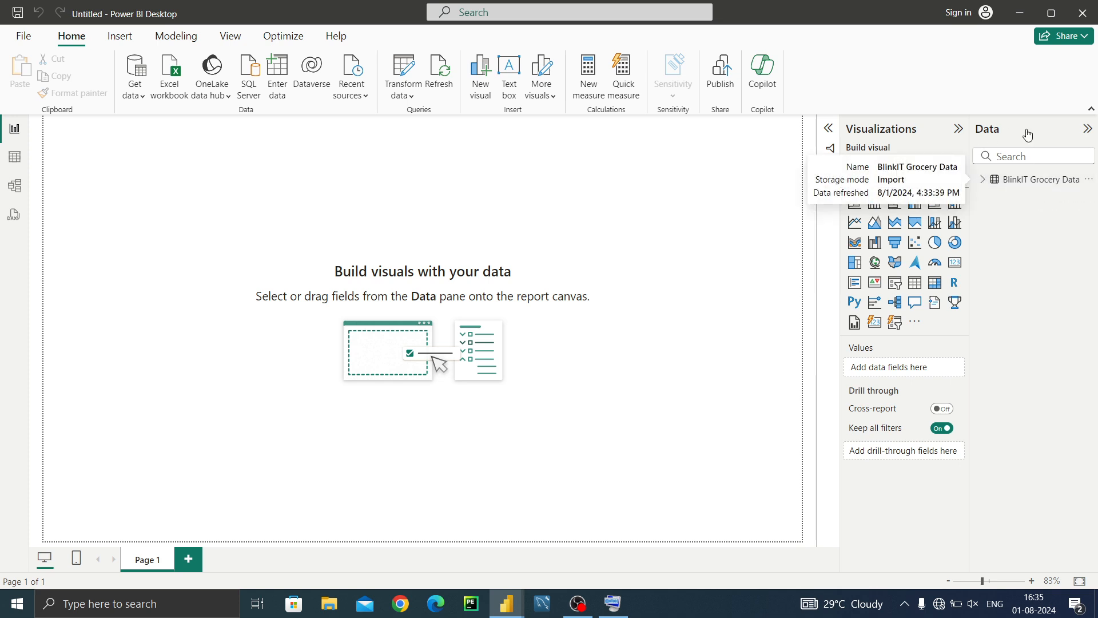
{"action": "left_click", "coordinate": [827, 137]}
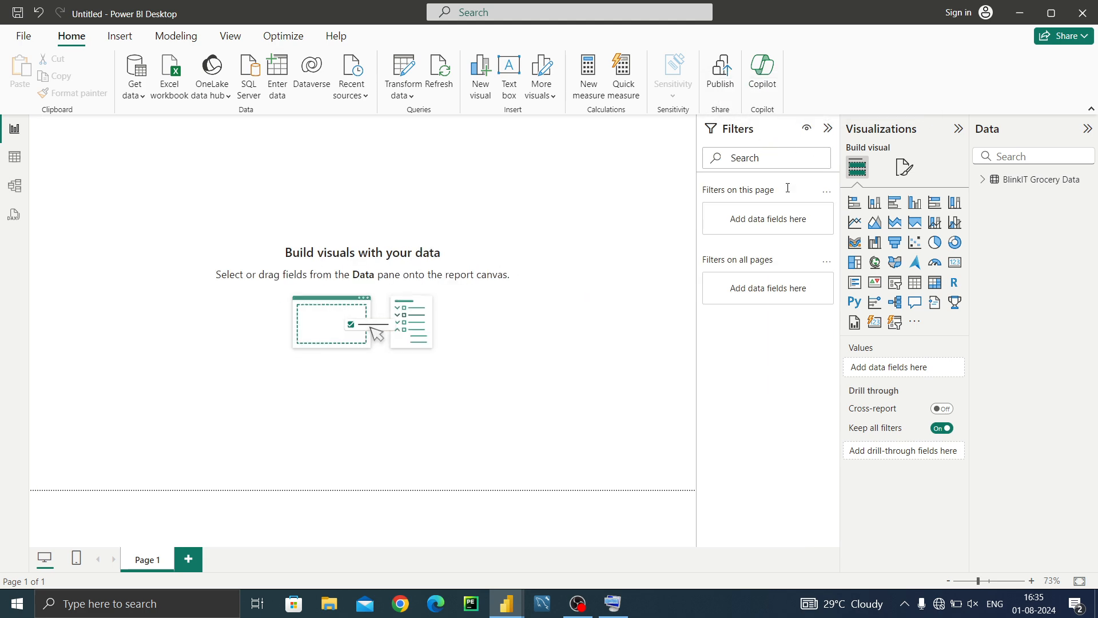
{"action": "left_click", "coordinate": [827, 129]}
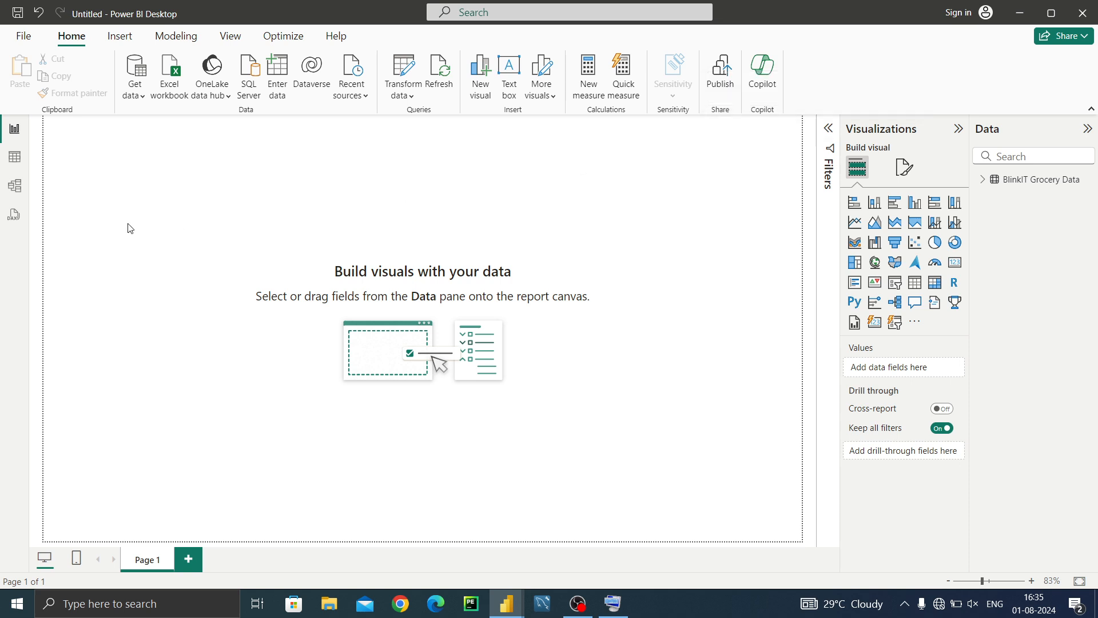
View the BlinkIT Grocery Data rows in Table view and its card in Model view, and return to the report canvas
{"action": "left_click", "coordinate": [13, 159]}
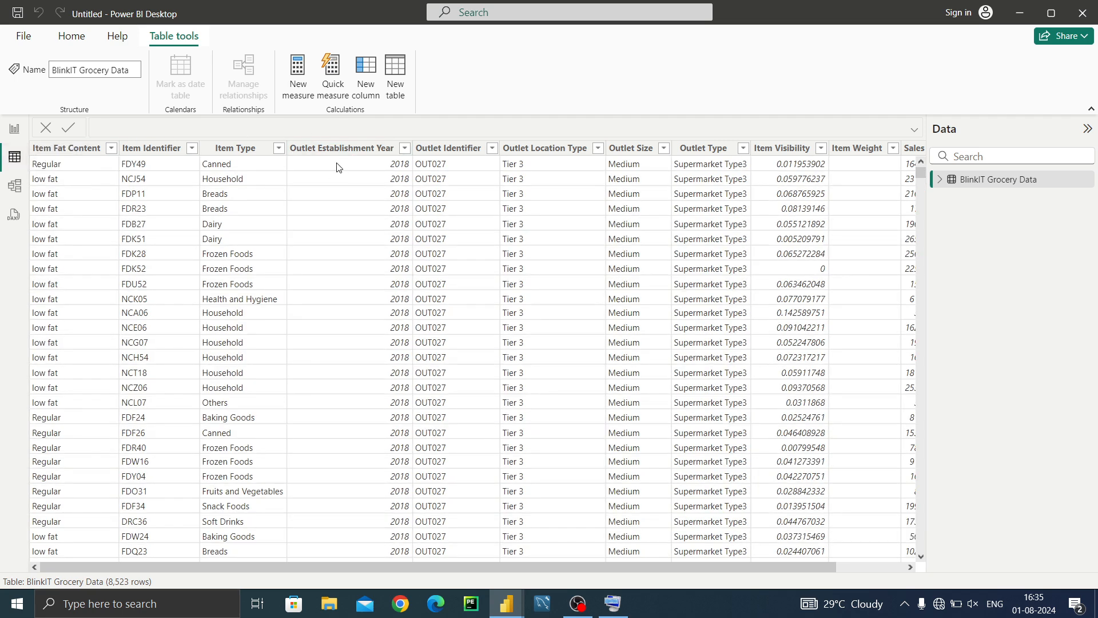
{"action": "left_click", "coordinate": [10, 186]}
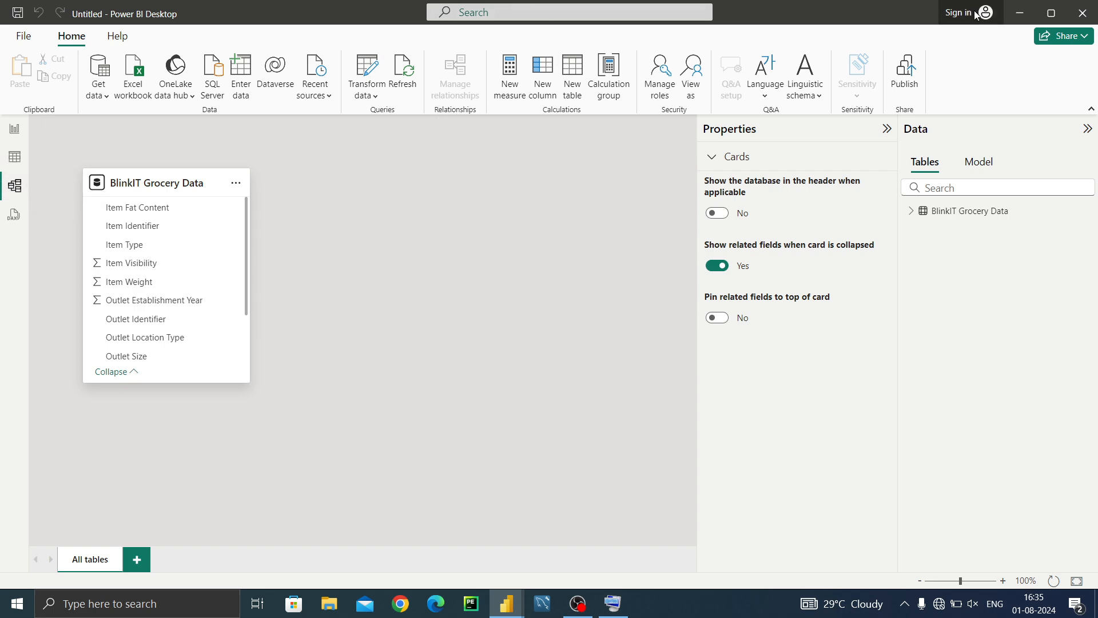
{"action": "left_click", "coordinate": [885, 134]}
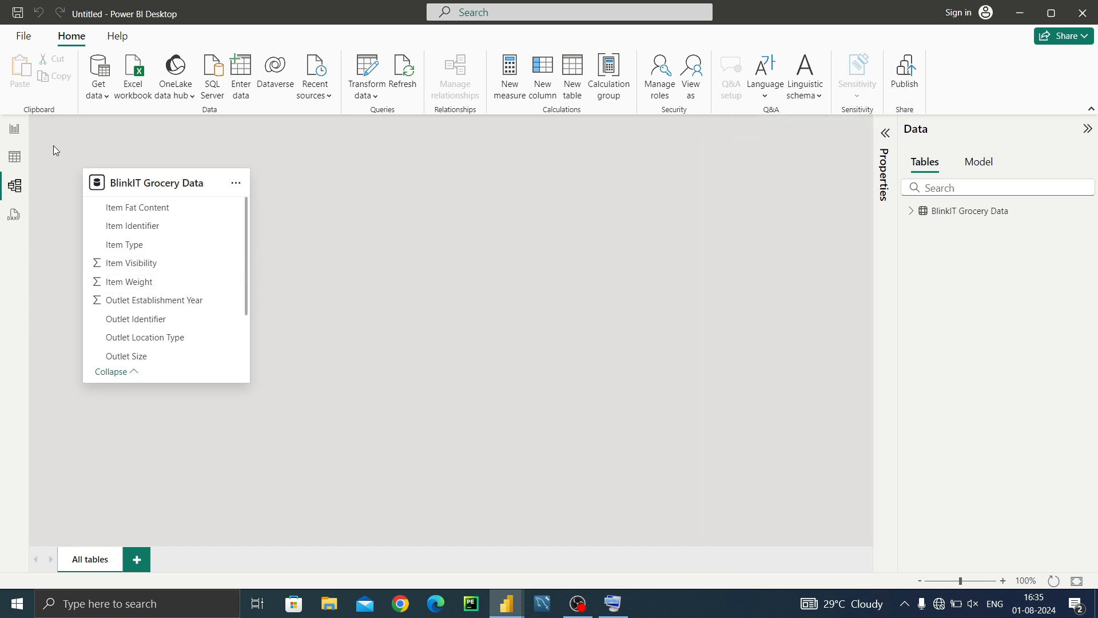
{"action": "left_click", "coordinate": [12, 130]}
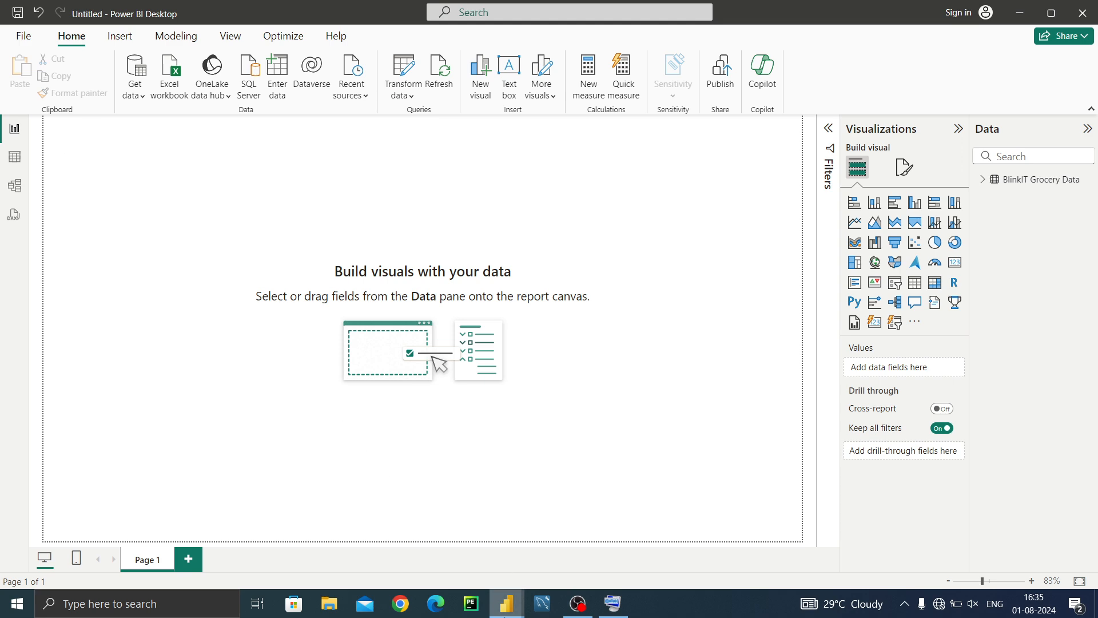
Check the finished linkit report for the sidebar and overall dashboard layout, and return to the untitled report
{"action": "mouse_move", "coordinate": [506, 615]}
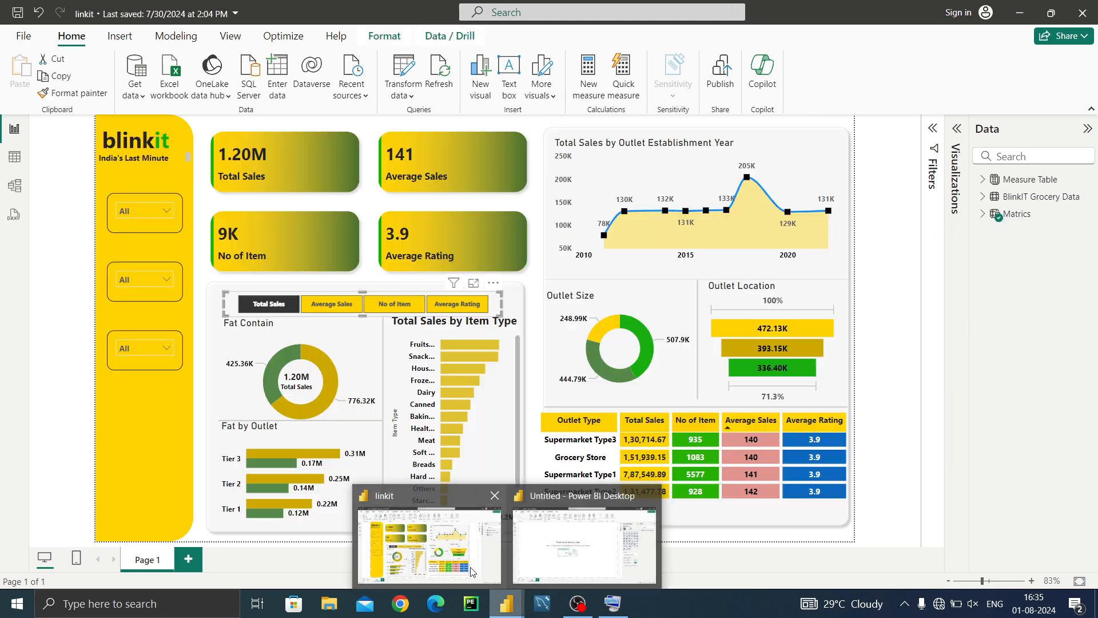
{"action": "left_click", "coordinate": [473, 571]}
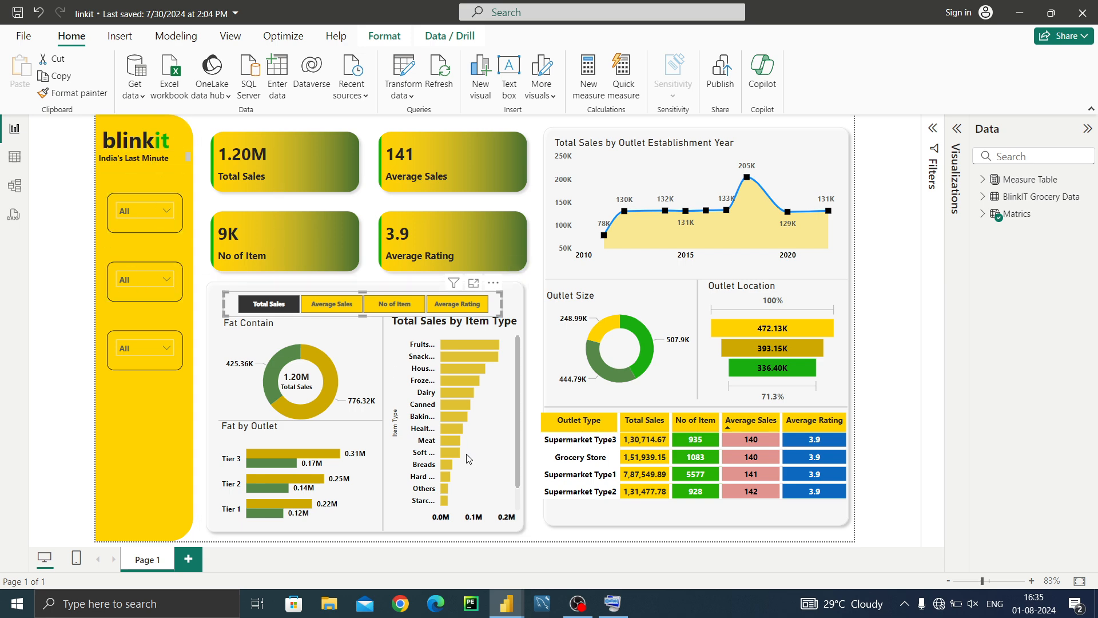
{"action": "mouse_move", "coordinate": [507, 603]}
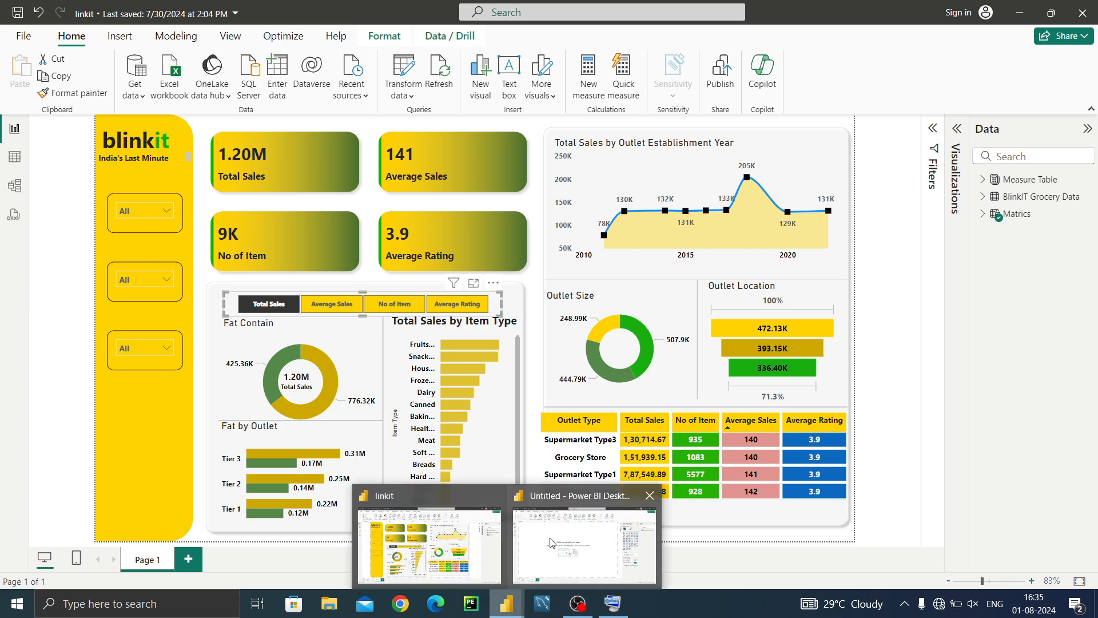
{"action": "left_click", "coordinate": [581, 566]}
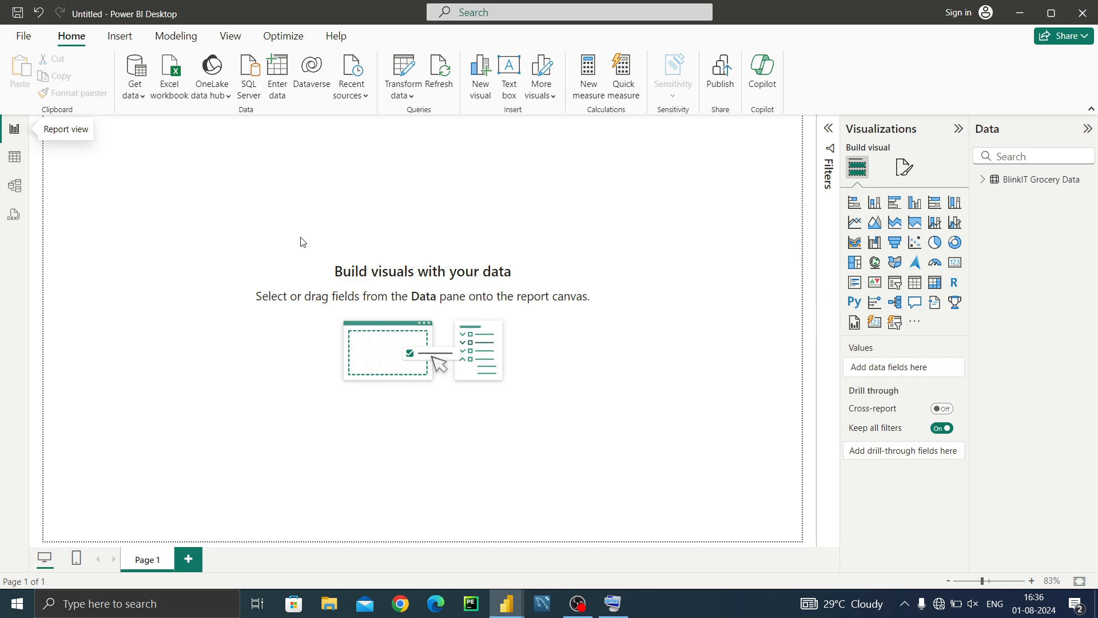
Insert a rectangle with two rounded top corners and resize it into a narrow full-height sidebar along the page's left edge
{"action": "left_click", "coordinate": [119, 37]}
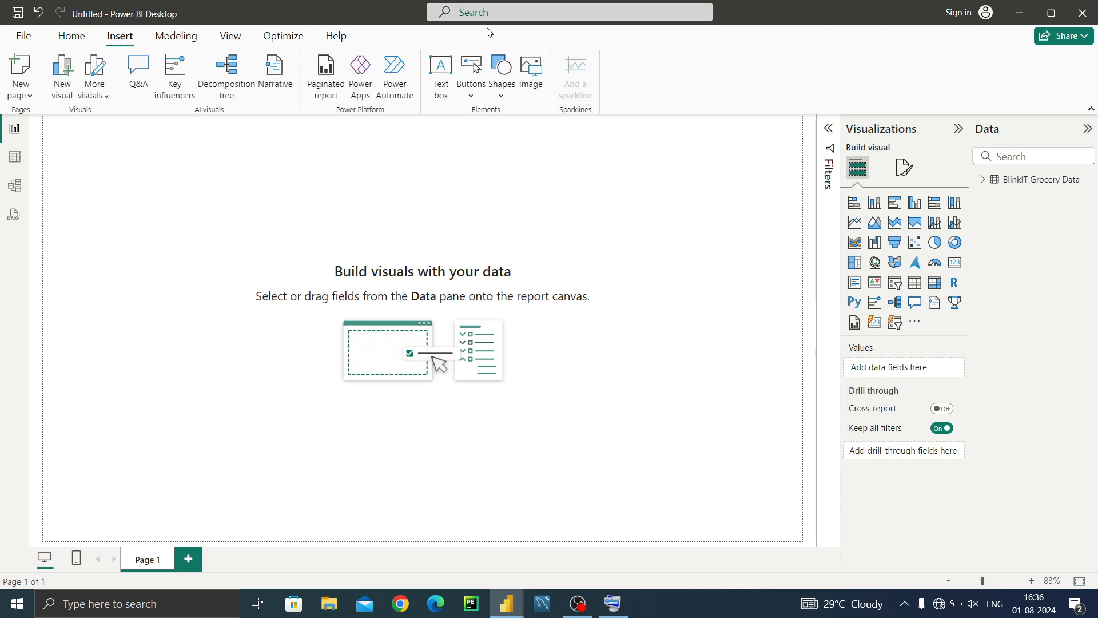
{"action": "left_click", "coordinate": [503, 93]}
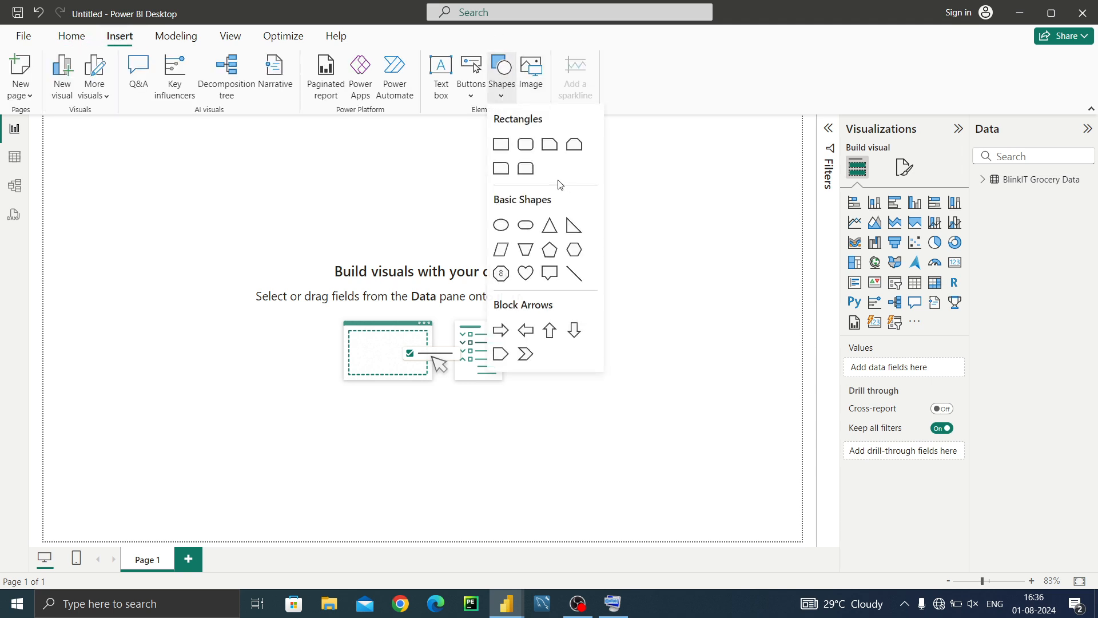
{"action": "left_click", "coordinate": [526, 169]}
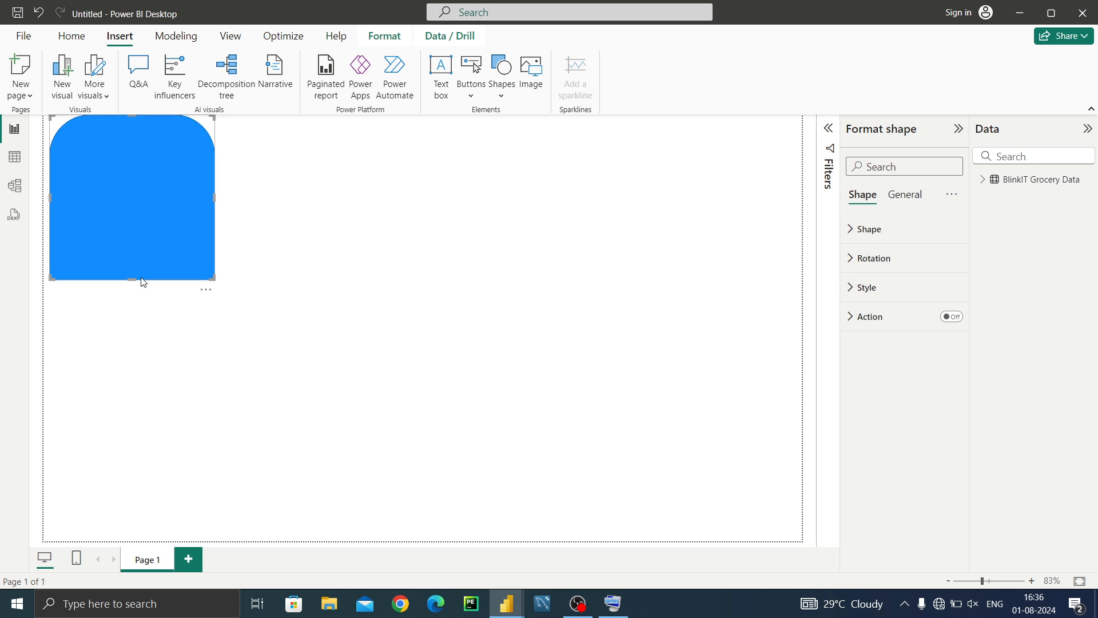
{"action": "left_click_drag", "start_coordinate": [132, 278], "coordinate": [133, 541]}
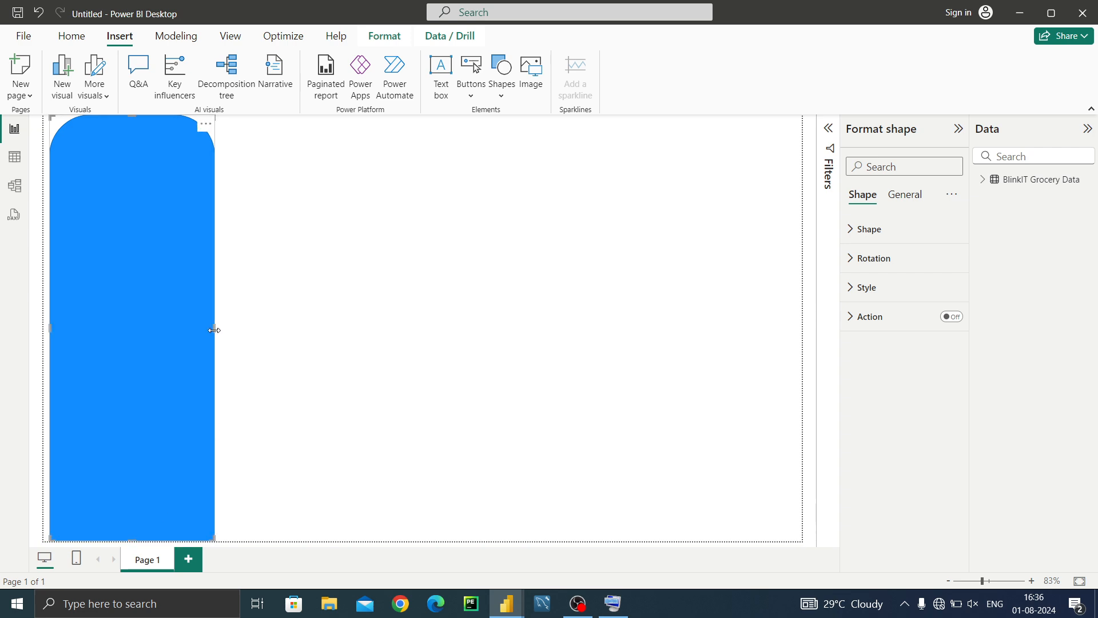
{"action": "left_click_drag", "start_coordinate": [215, 328], "coordinate": [148, 327]}
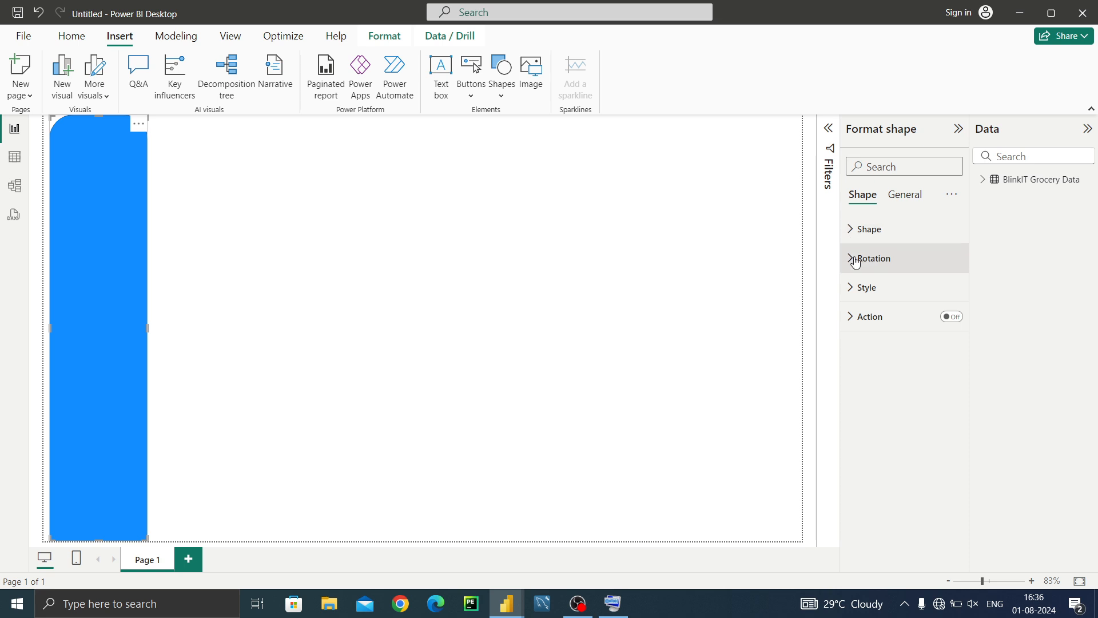
Set the sidebar shape's fill to the custom bright yellow #F7D22C
{"action": "left_click", "coordinate": [853, 287]}
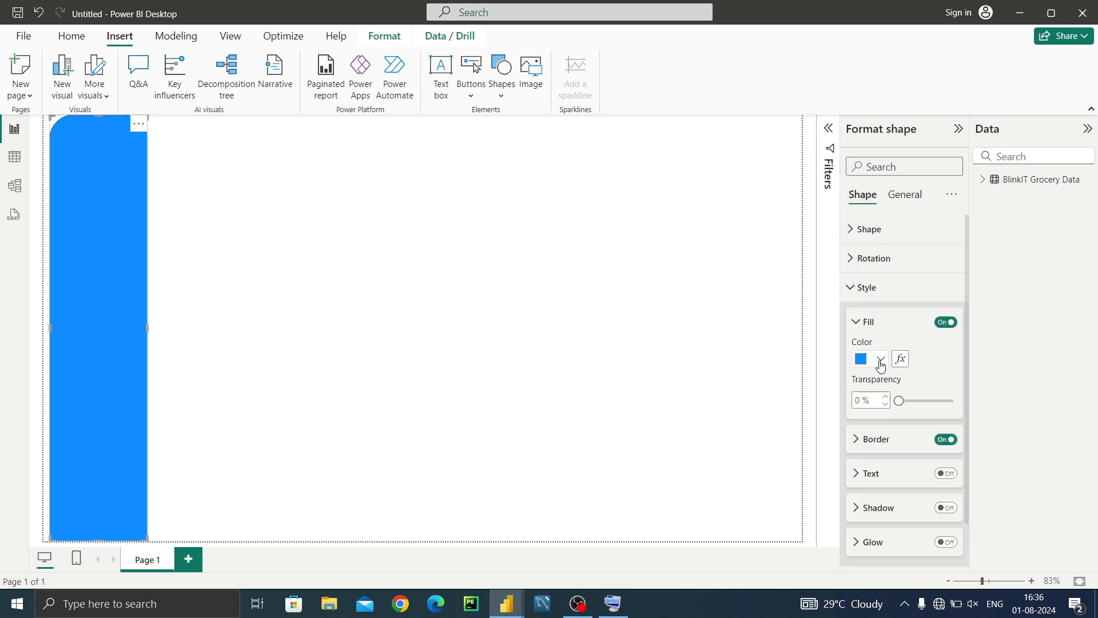
{"action": "left_click", "coordinate": [881, 360]}
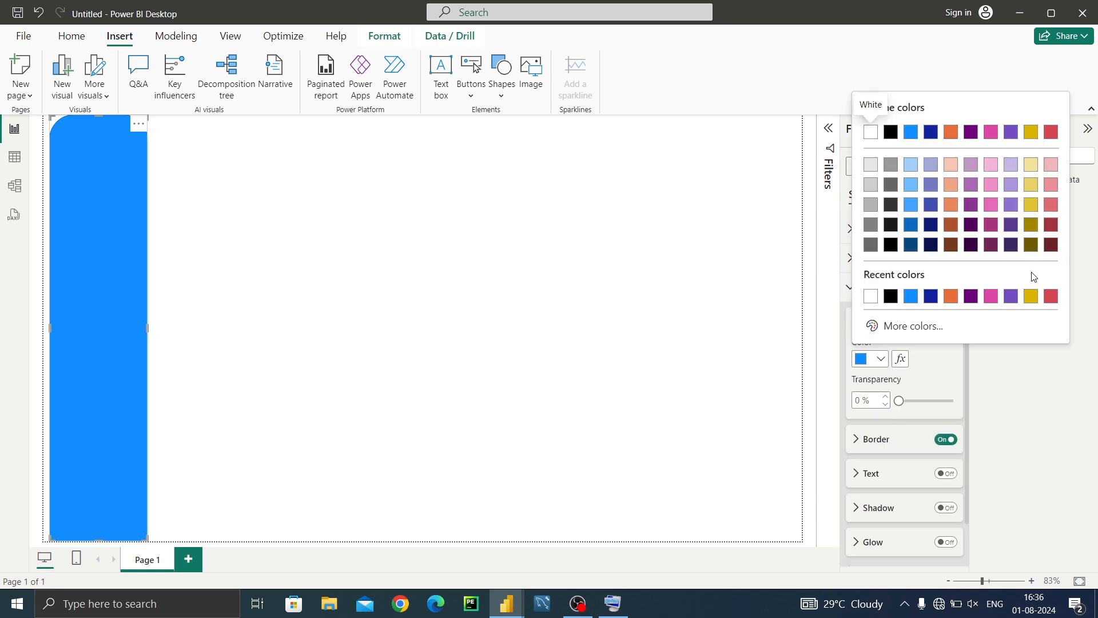
{"action": "left_click", "coordinate": [1031, 296]}
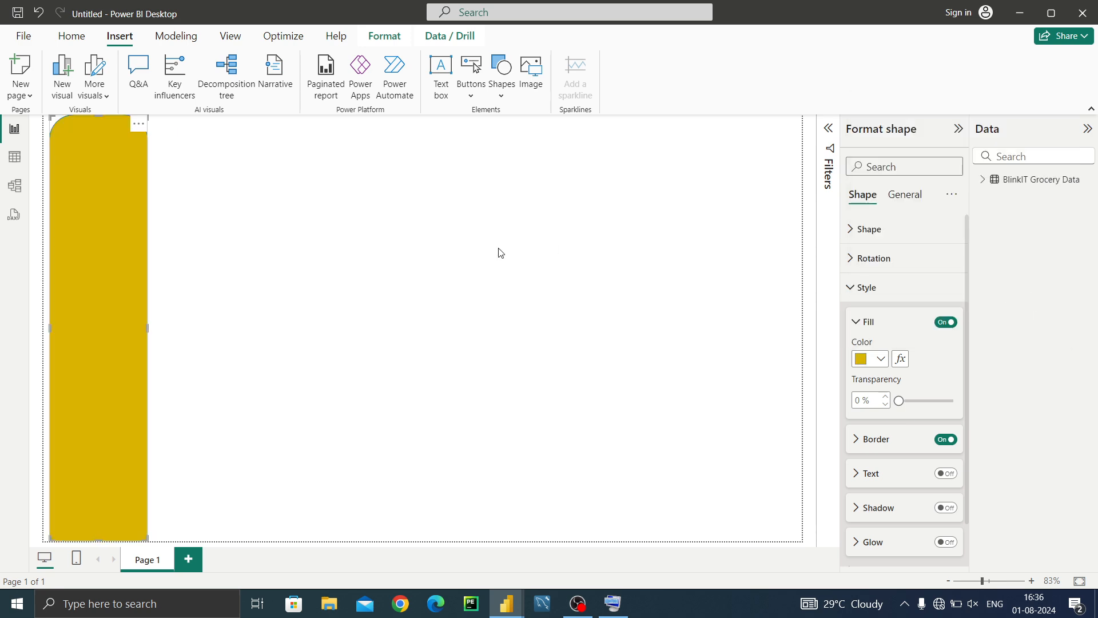
{"action": "left_click", "coordinate": [881, 360]}
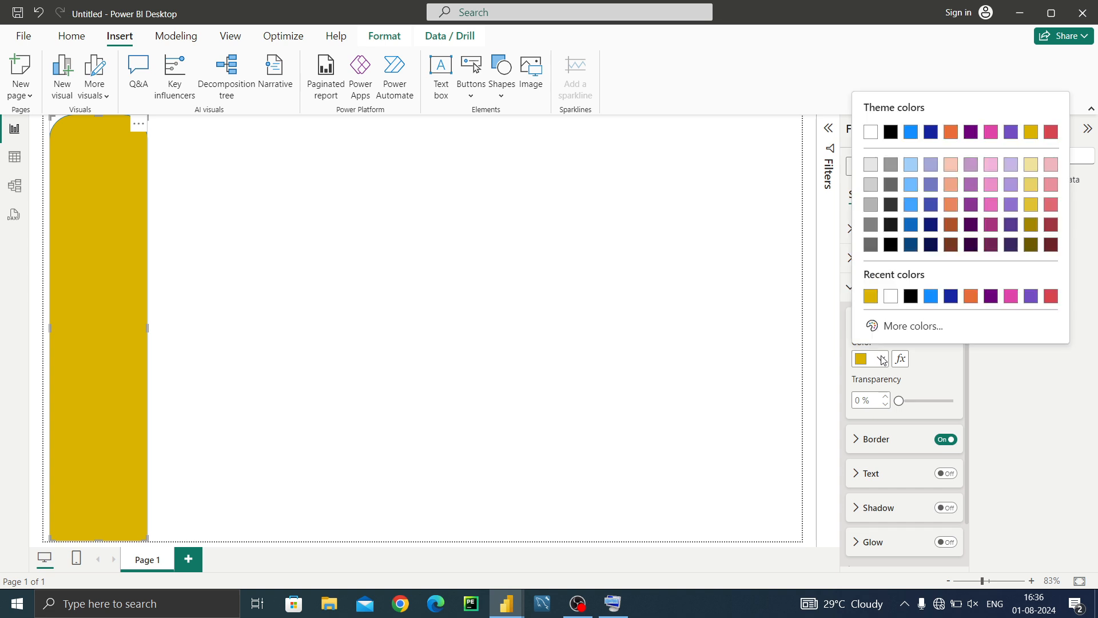
{"action": "left_click", "coordinate": [906, 334]}
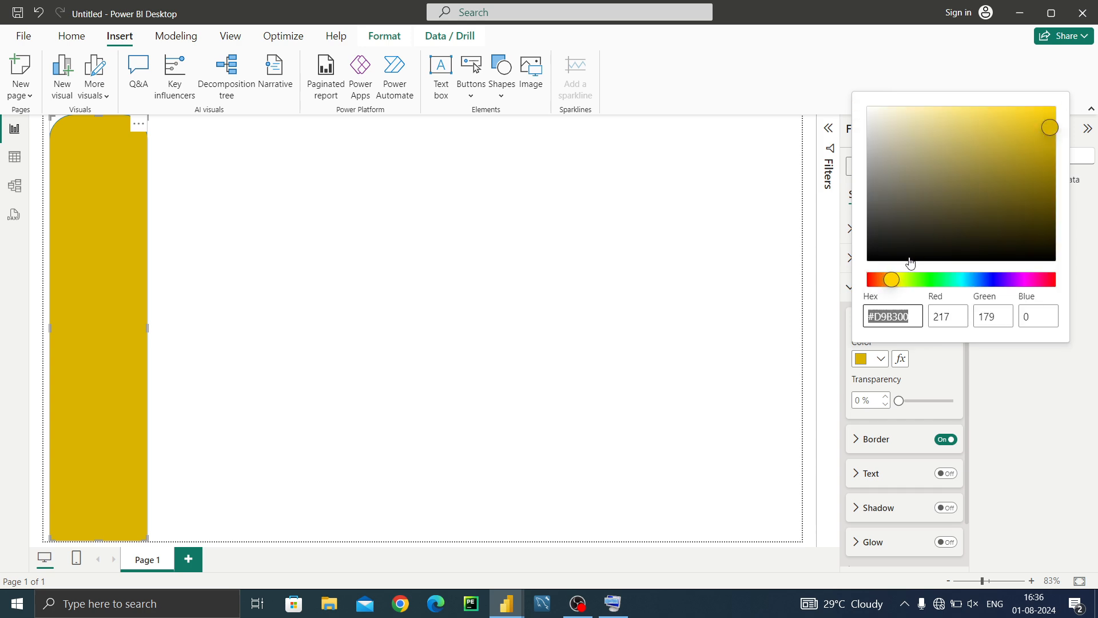
{"action": "left_click_drag", "start_coordinate": [893, 280], "coordinate": [893, 282]}
{"action": "left_click", "coordinate": [1021, 114]}
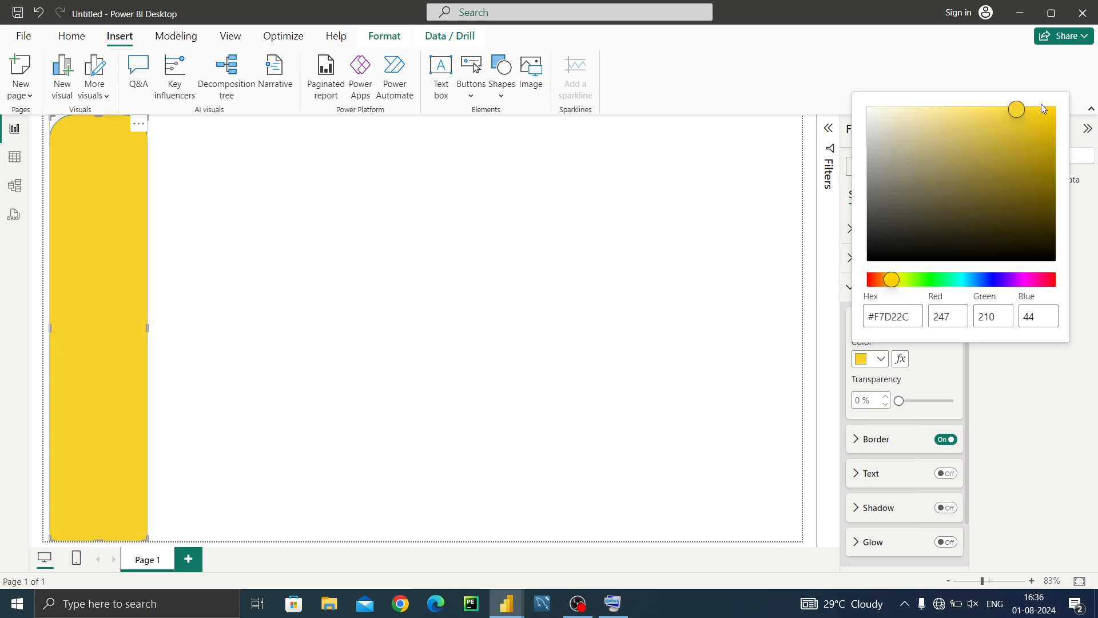
{"action": "left_click", "coordinate": [504, 336]}
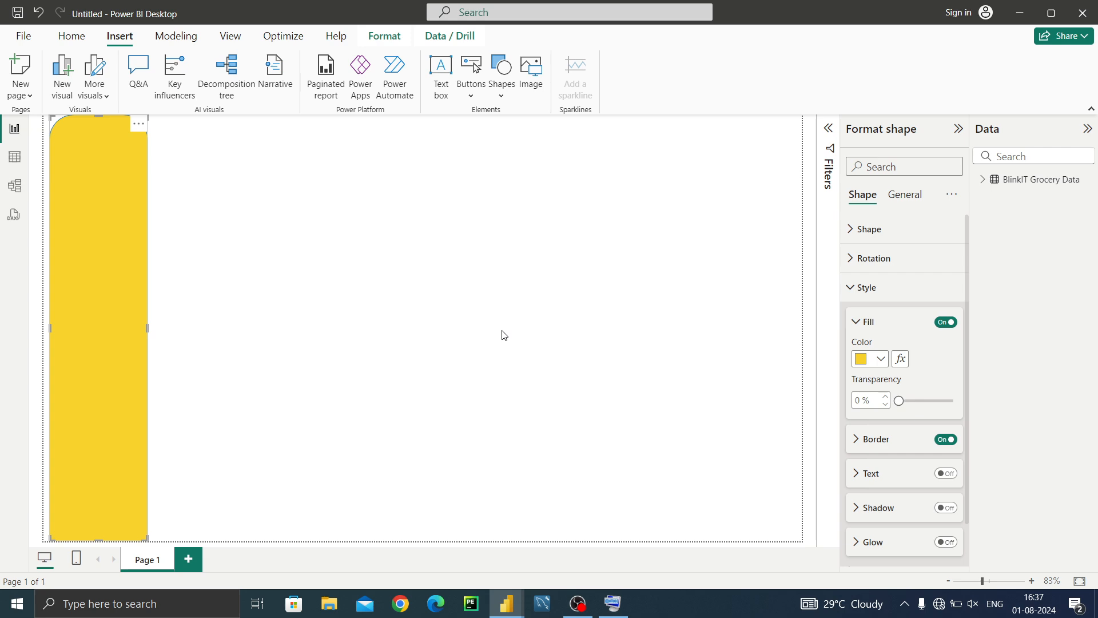
Switch to the finished linkit report and select the blinkit title text box to examine its font formatting
{"action": "left_click", "coordinate": [73, 40]}
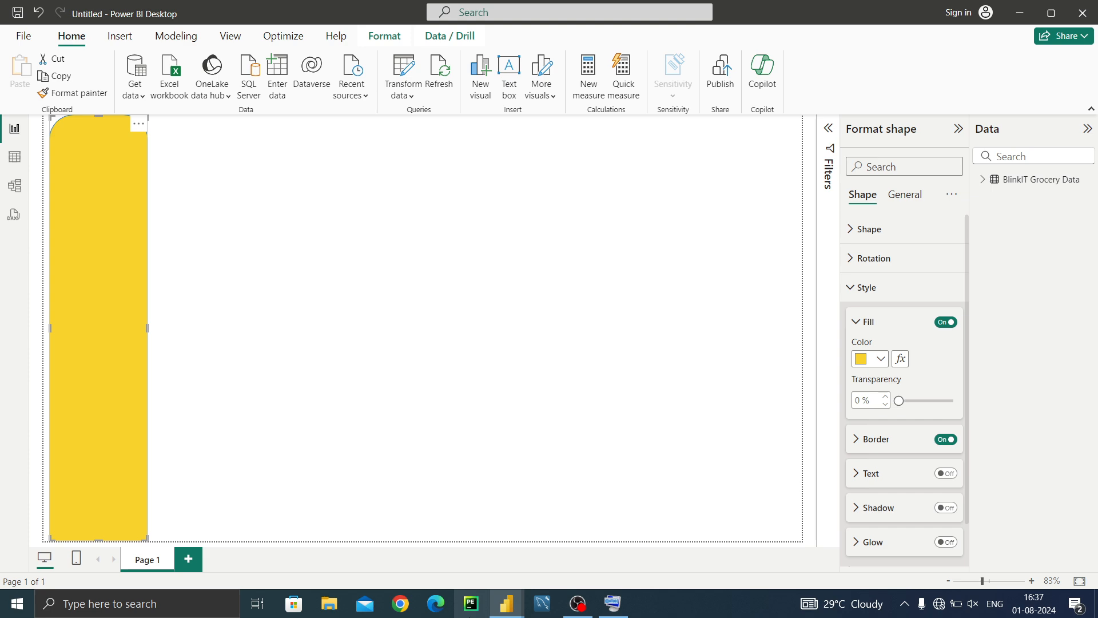
{"action": "mouse_move", "coordinate": [506, 603]}
{"action": "left_click", "coordinate": [397, 543]}
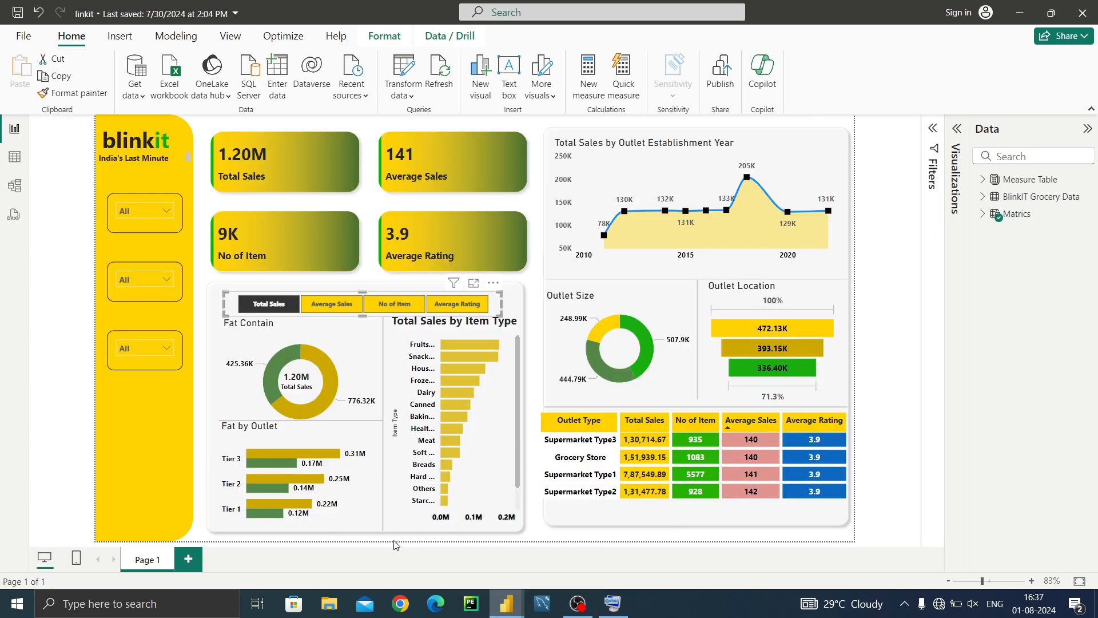
{"action": "left_click", "coordinate": [142, 141]}
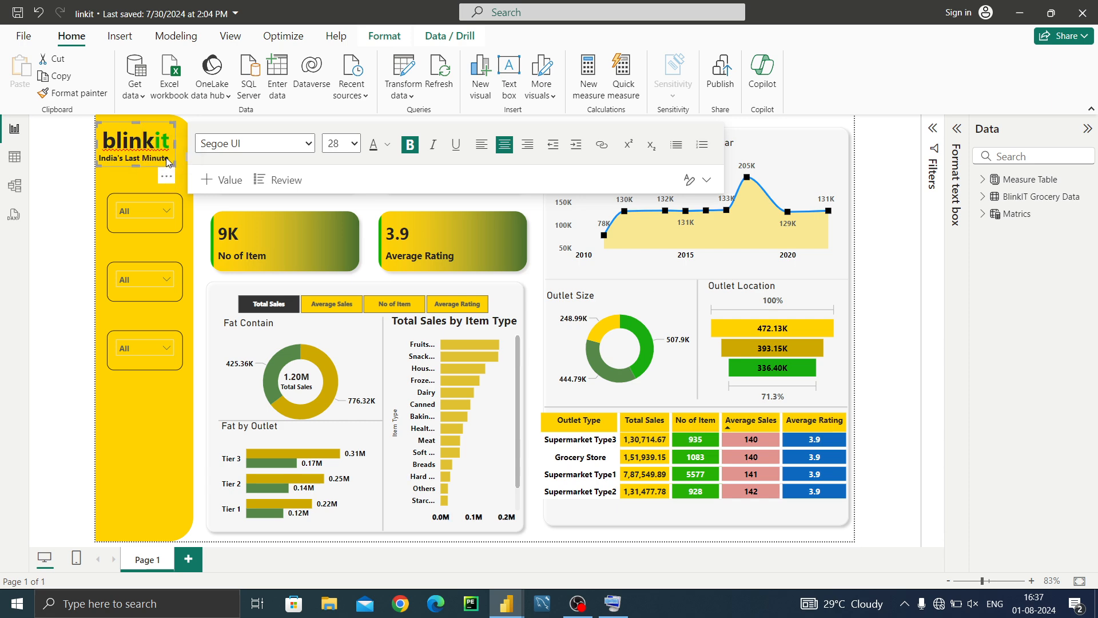
Examine the font, size and bold formatting of the blinkit title in the linkit report, and return to the untitled report
{"action": "key", "text": "End"}
{"action": "left_click", "coordinate": [155, 153]}
{"action": "left_click", "coordinate": [201, 209]}
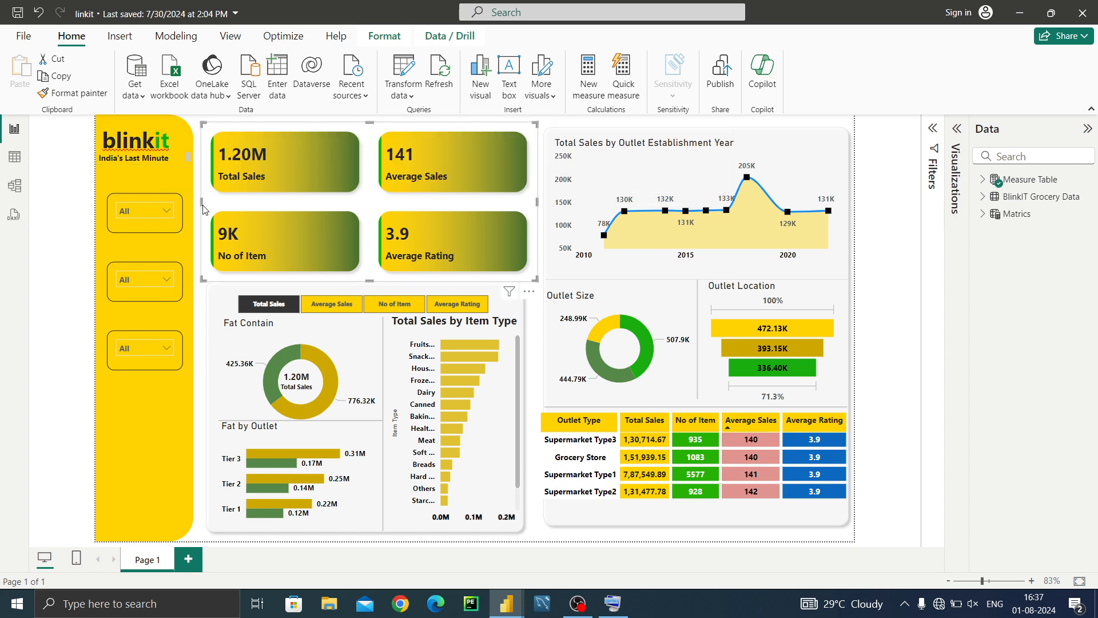
{"action": "left_click", "coordinate": [139, 143]}
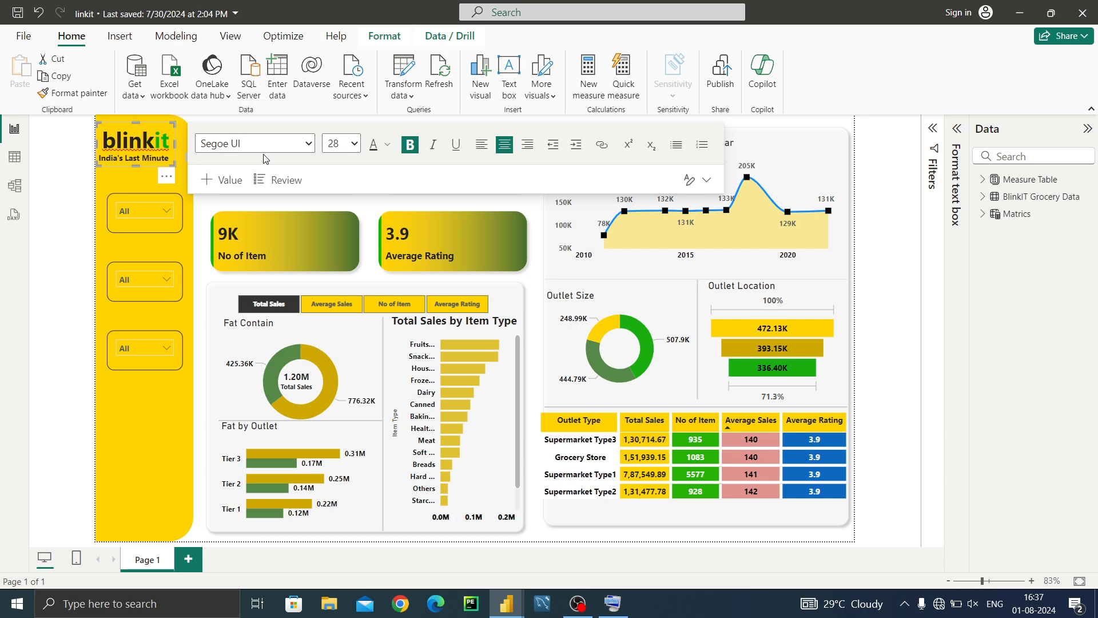
{"action": "left_click_drag", "start_coordinate": [171, 140], "coordinate": [105, 144]}
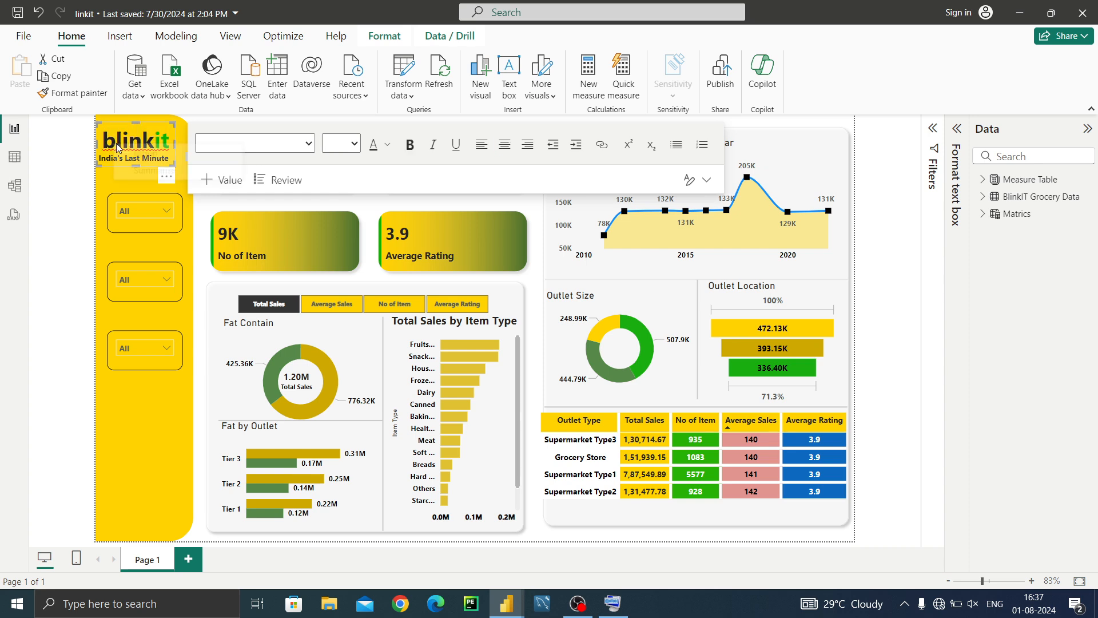
{"action": "right_click", "coordinate": [125, 140]}
{"action": "left_click", "coordinate": [125, 141]}
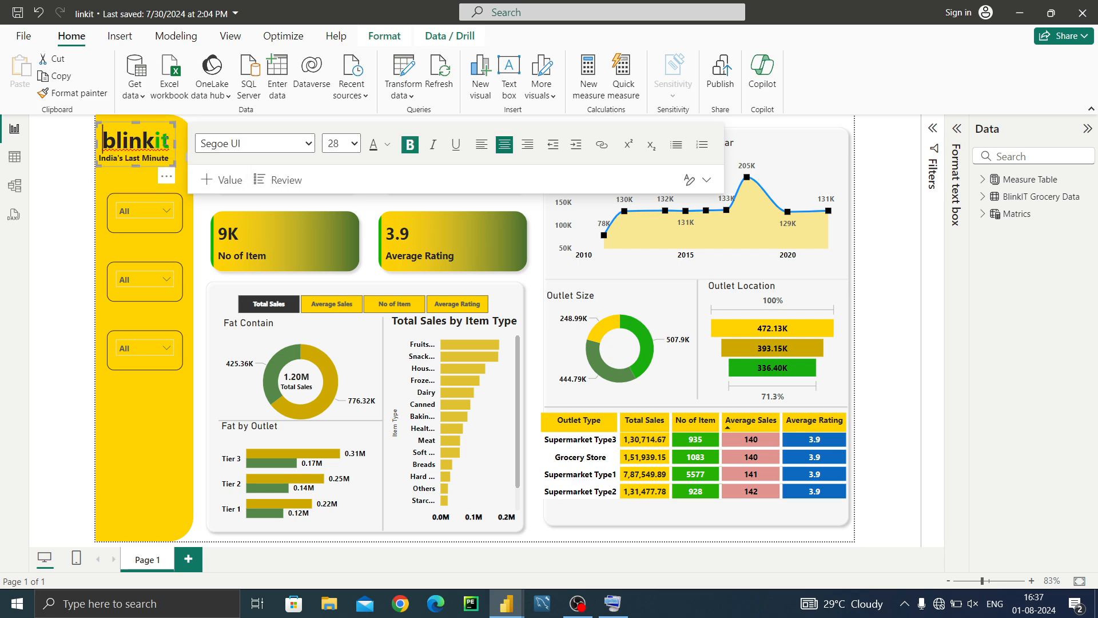
{"action": "left_click_drag", "start_coordinate": [147, 140], "coordinate": [87, 140]}
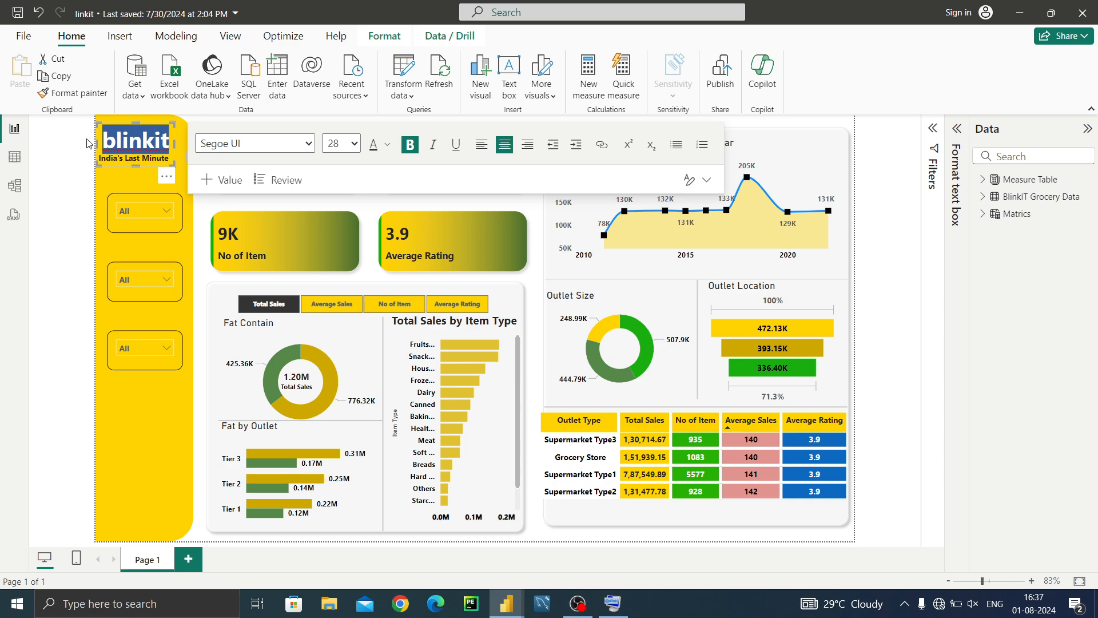
{"action": "mouse_move", "coordinate": [495, 615]}
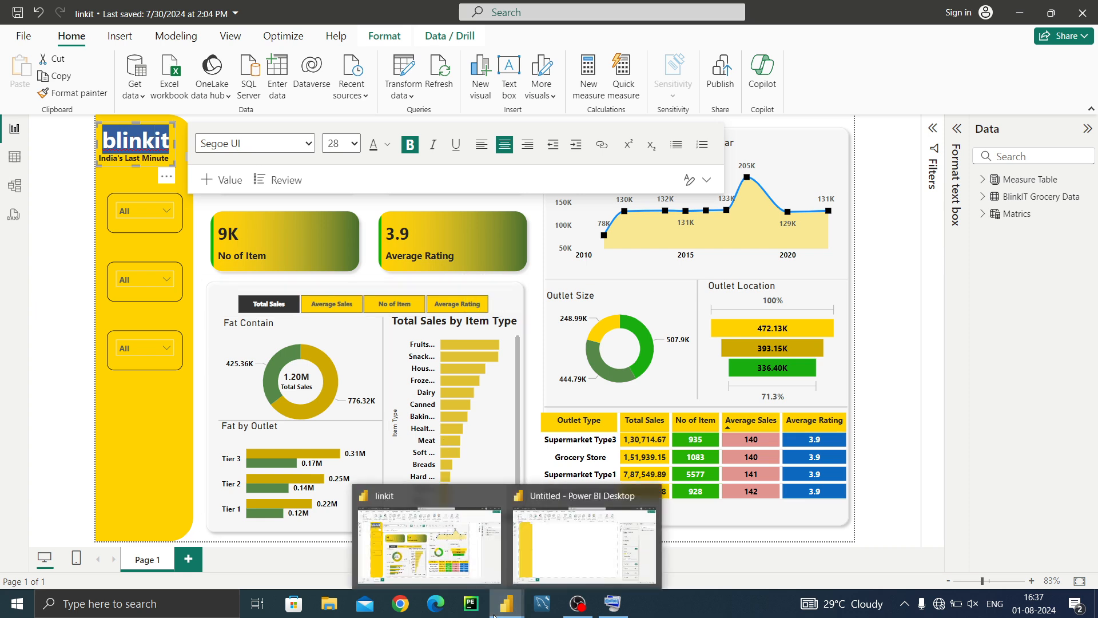
{"action": "left_click", "coordinate": [567, 552]}
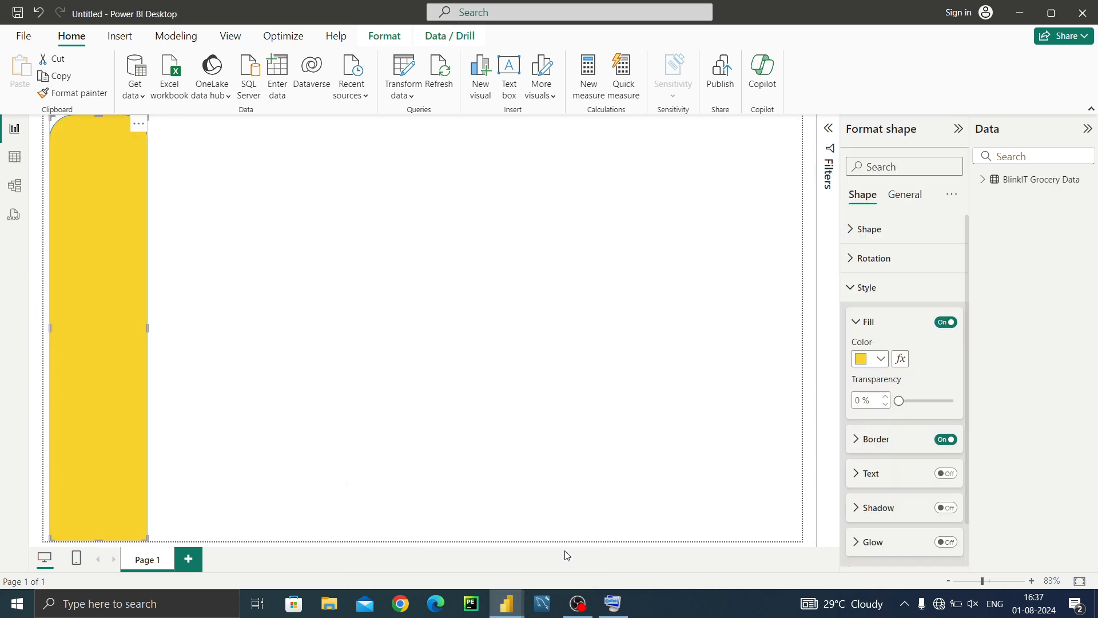
Insert a text box beside the yellow sidebar and place the text cursor in it
{"action": "left_click", "coordinate": [508, 79]}
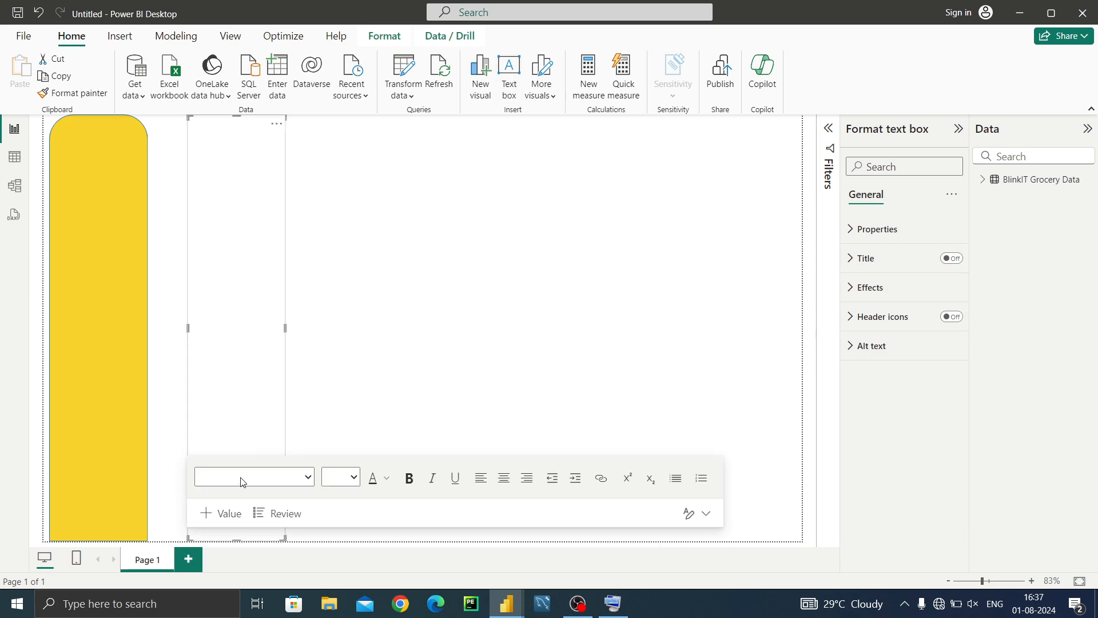
{"action": "left_click", "coordinate": [225, 376]}
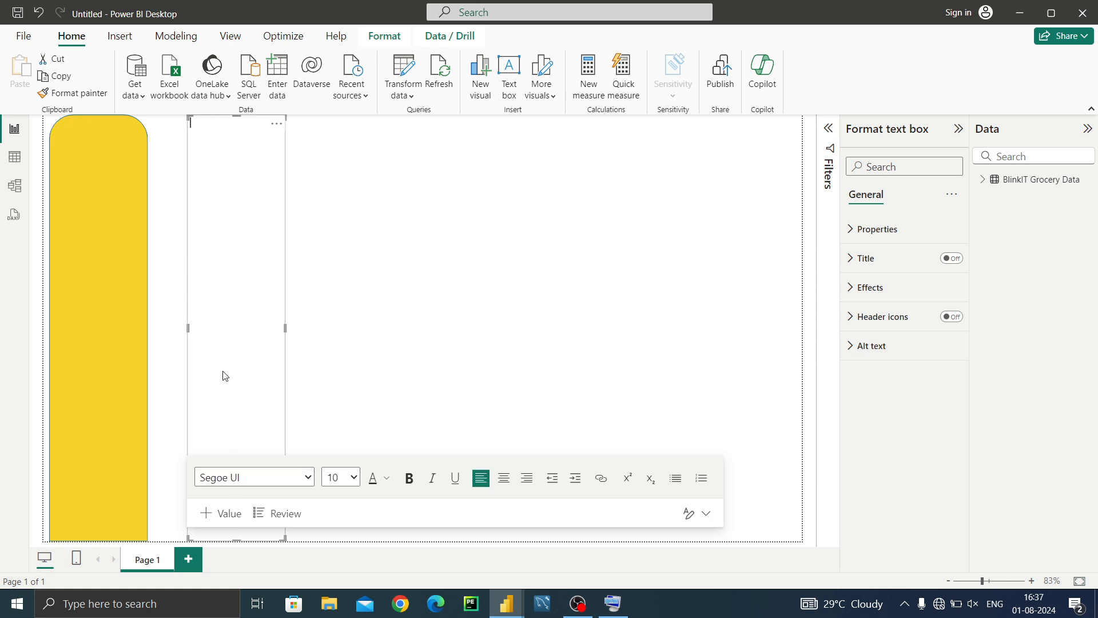
{"action": "right_click", "coordinate": [256, 389]}
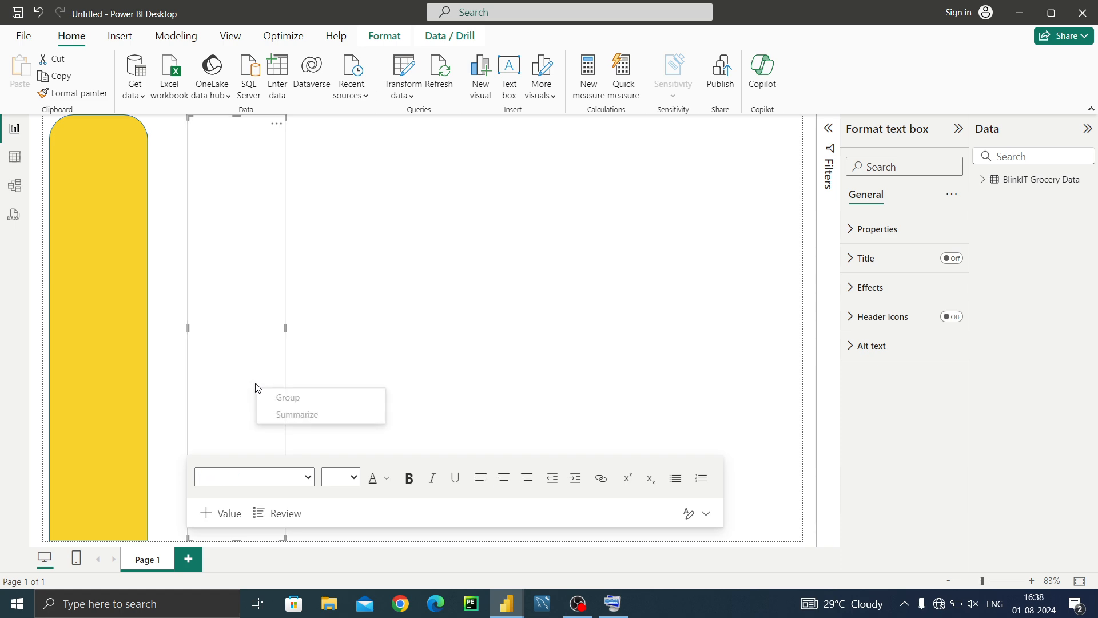
{"action": "left_click", "coordinate": [204, 156]}
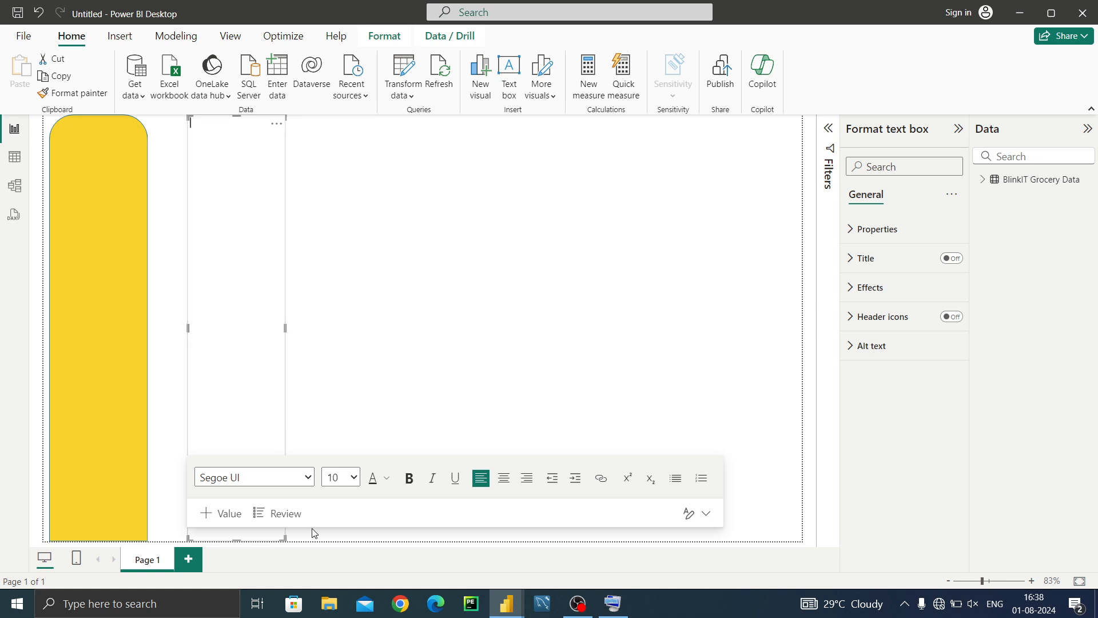
Enter the title Blinkit in the new text box with the On-Screen Keyboard
{"action": "left_click", "coordinate": [613, 604]}
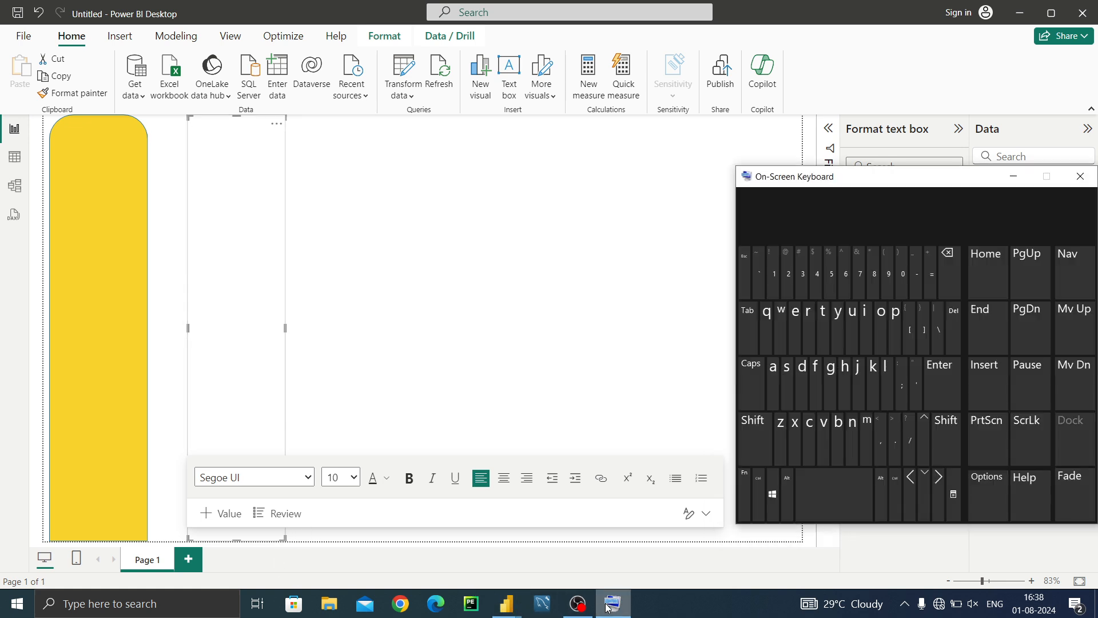
{"action": "left_click", "coordinate": [223, 150]}
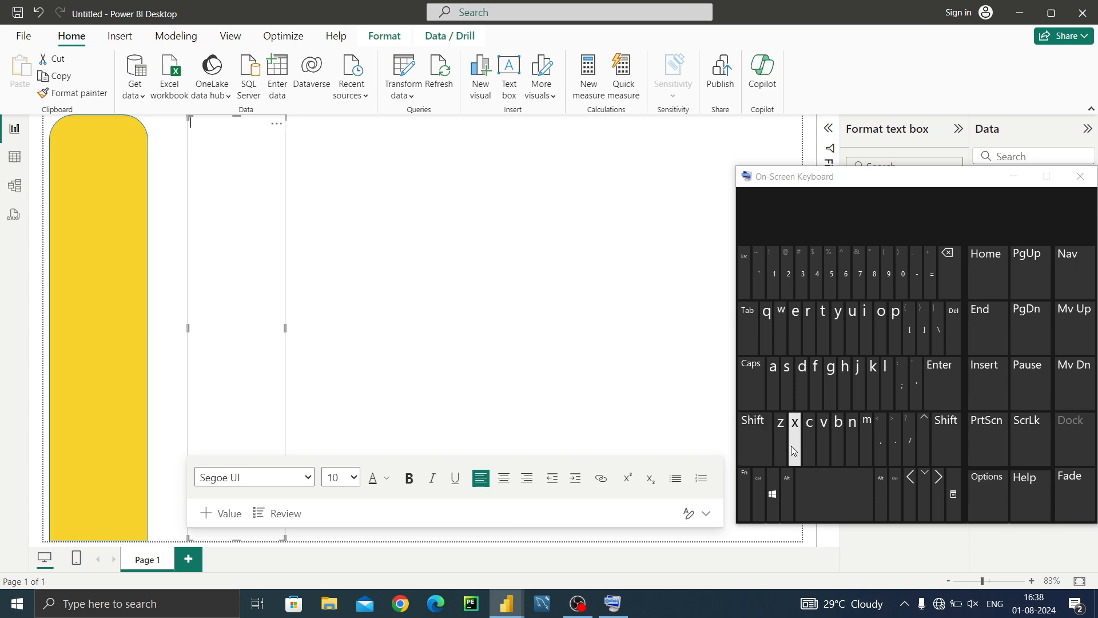
{"action": "left_click", "coordinate": [752, 437]}
{"action": "left_click", "coordinate": [841, 437]}
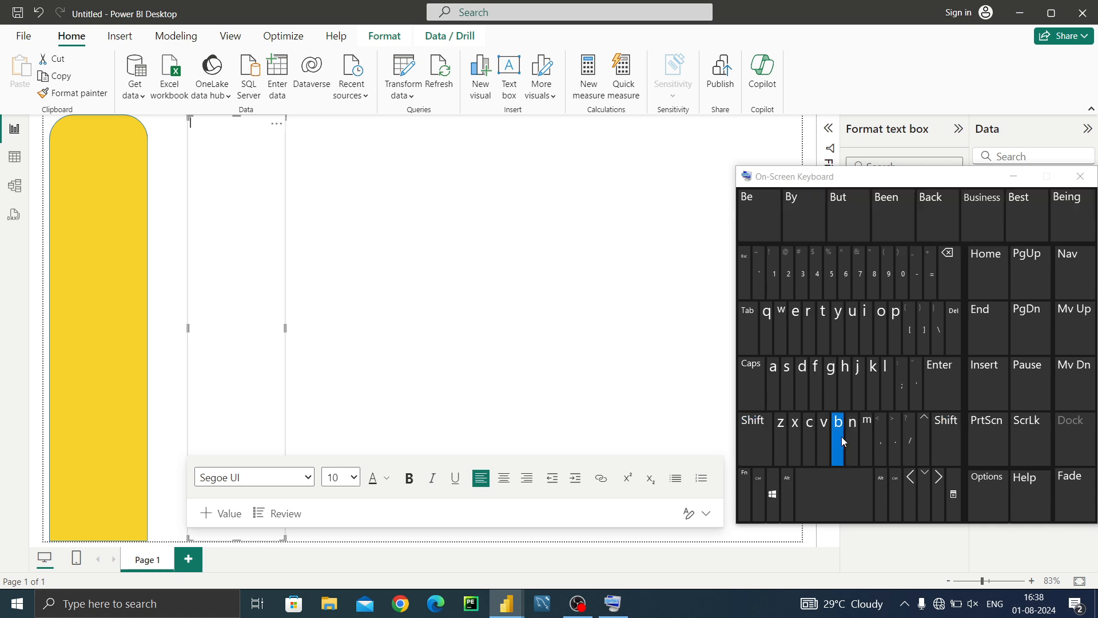
{"action": "left_click", "coordinate": [887, 377]}
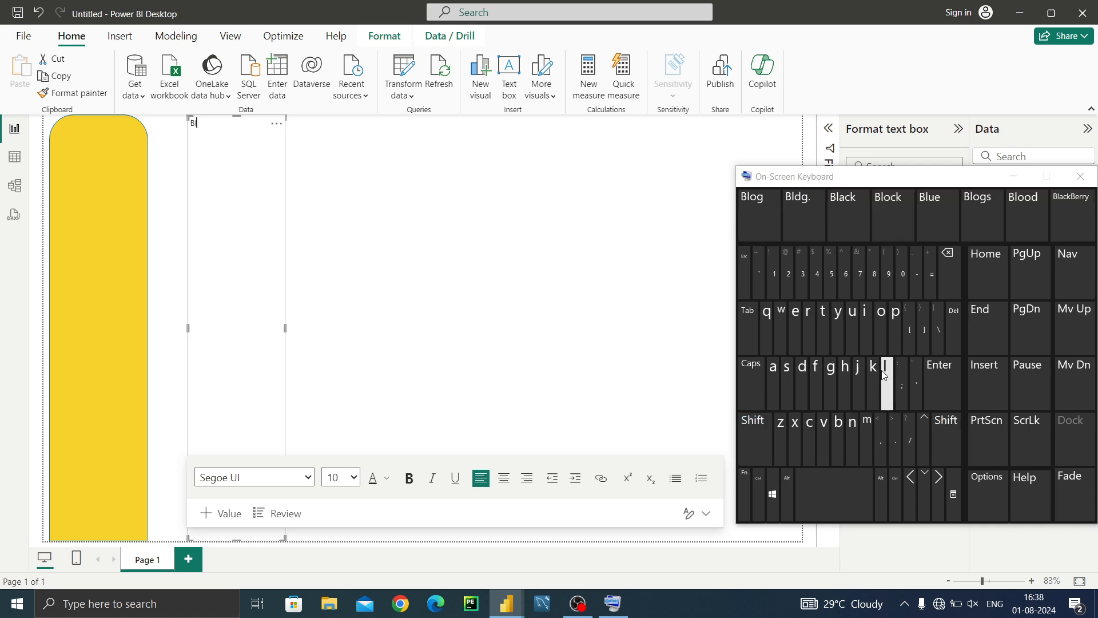
{"action": "left_click", "coordinate": [866, 320]}
{"action": "left_click", "coordinate": [852, 437]}
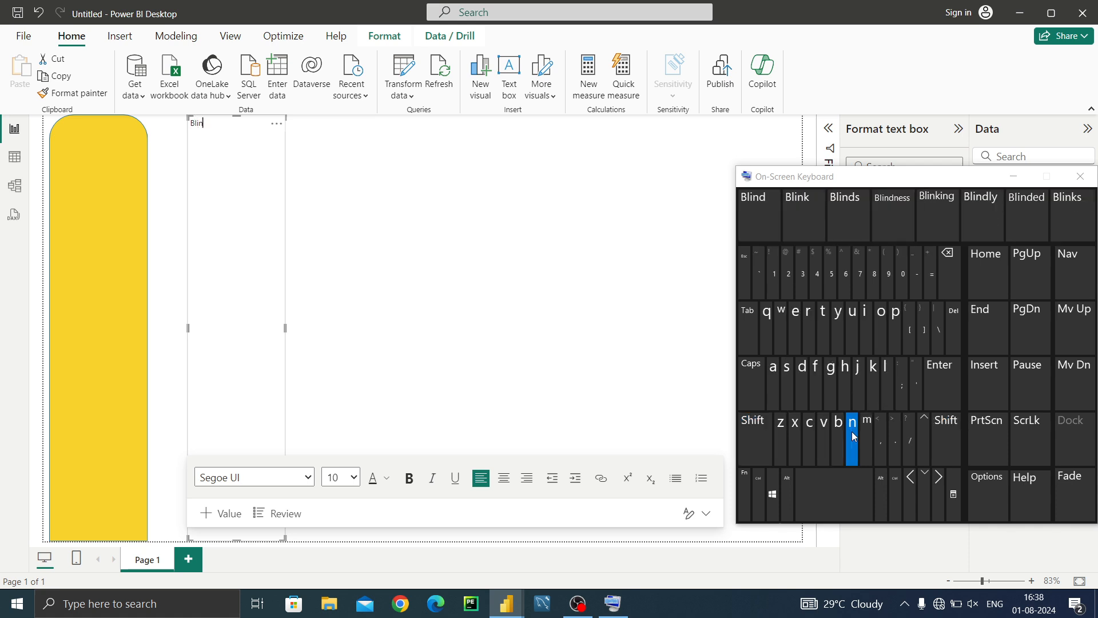
{"action": "left_click", "coordinate": [872, 380]}
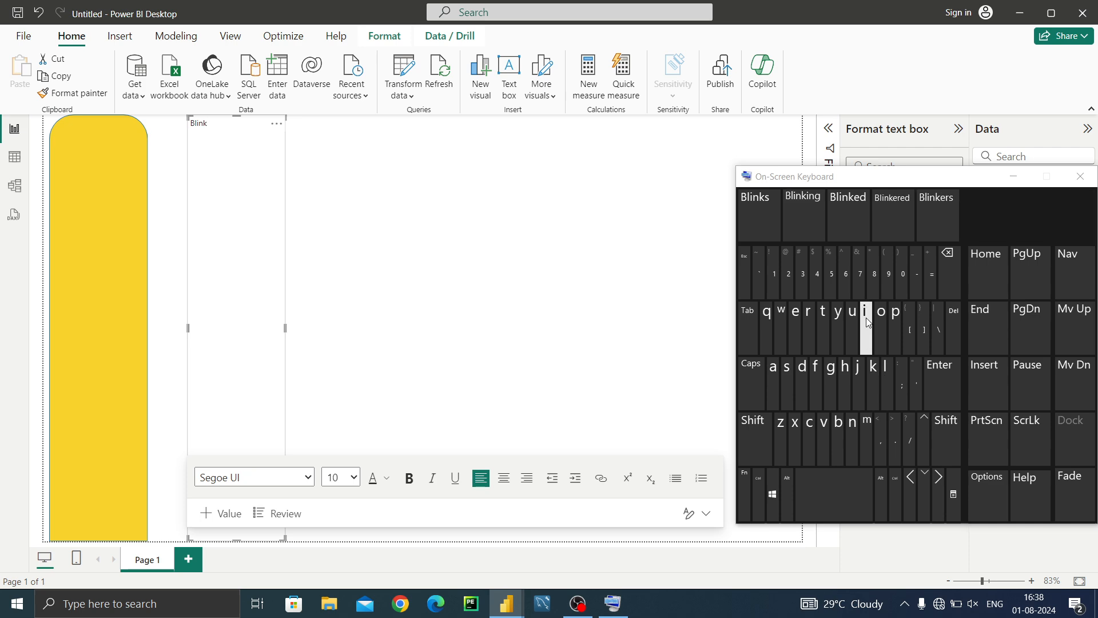
{"action": "left_click", "coordinate": [864, 321]}
{"action": "left_click", "coordinate": [827, 311]}
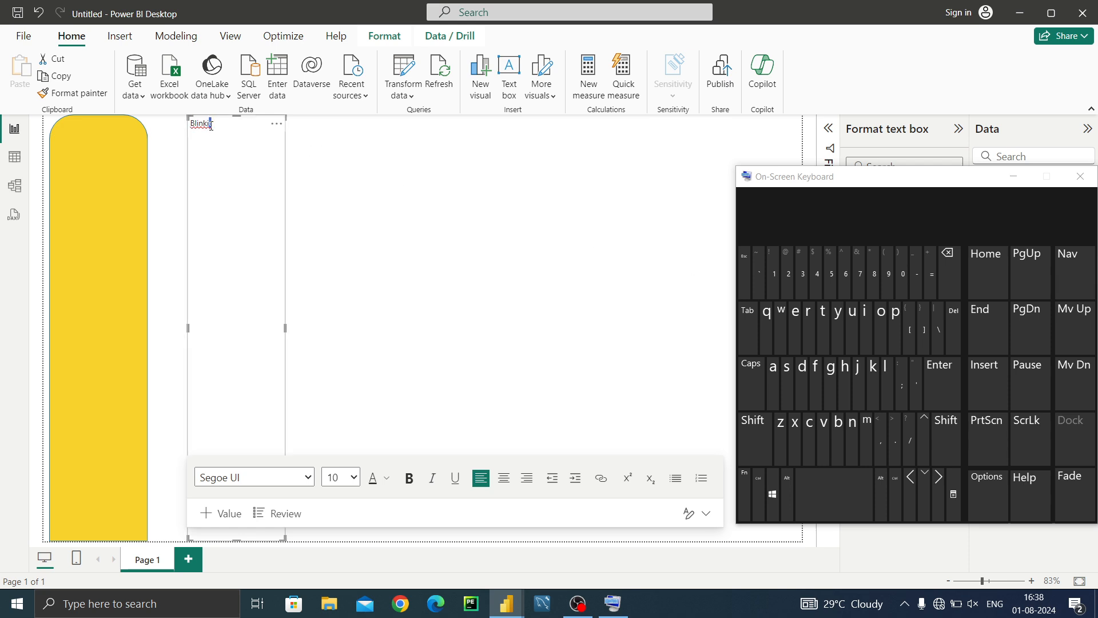
Format the whole Blinkit title as bold at size 20 and turn off the text box's background
{"action": "left_click_drag", "start_coordinate": [212, 124], "coordinate": [190, 130]}
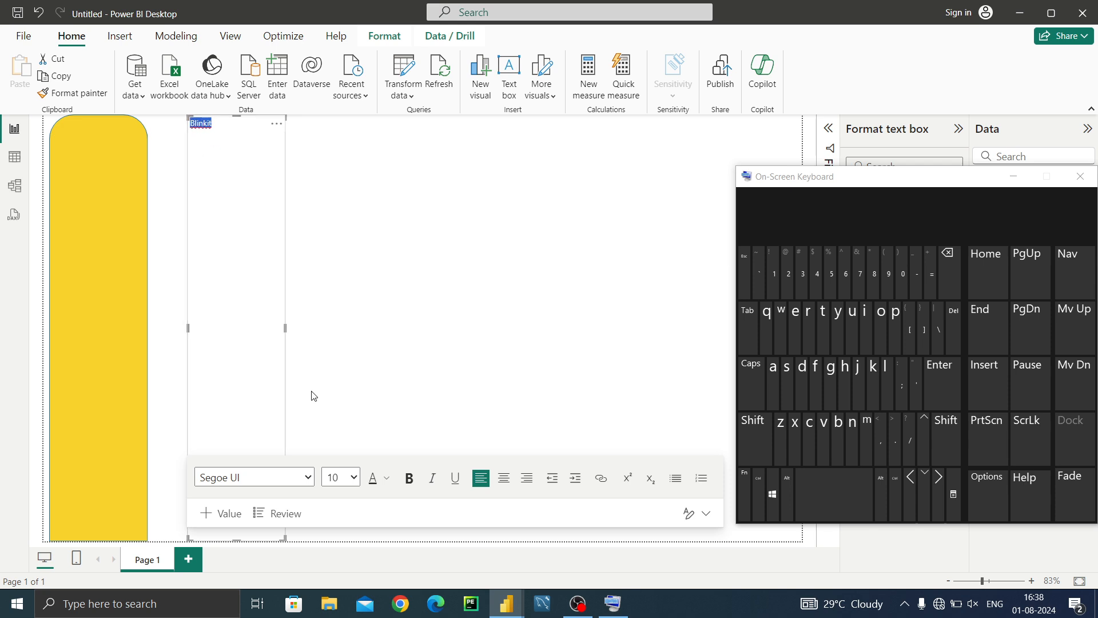
{"action": "left_click", "coordinate": [354, 478]}
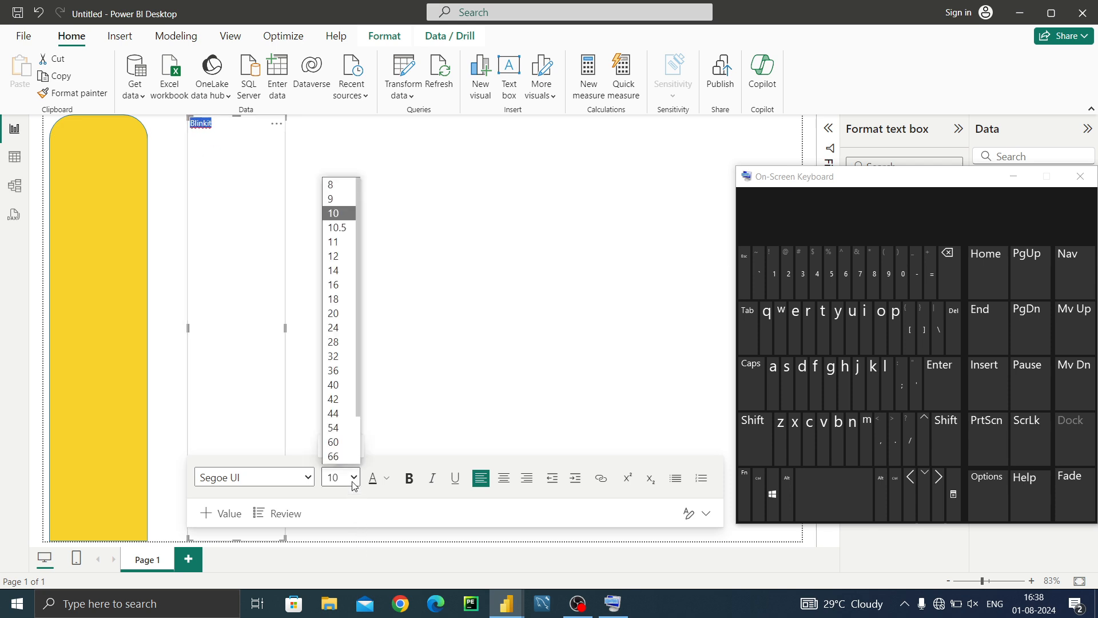
{"action": "left_click", "coordinate": [332, 314]}
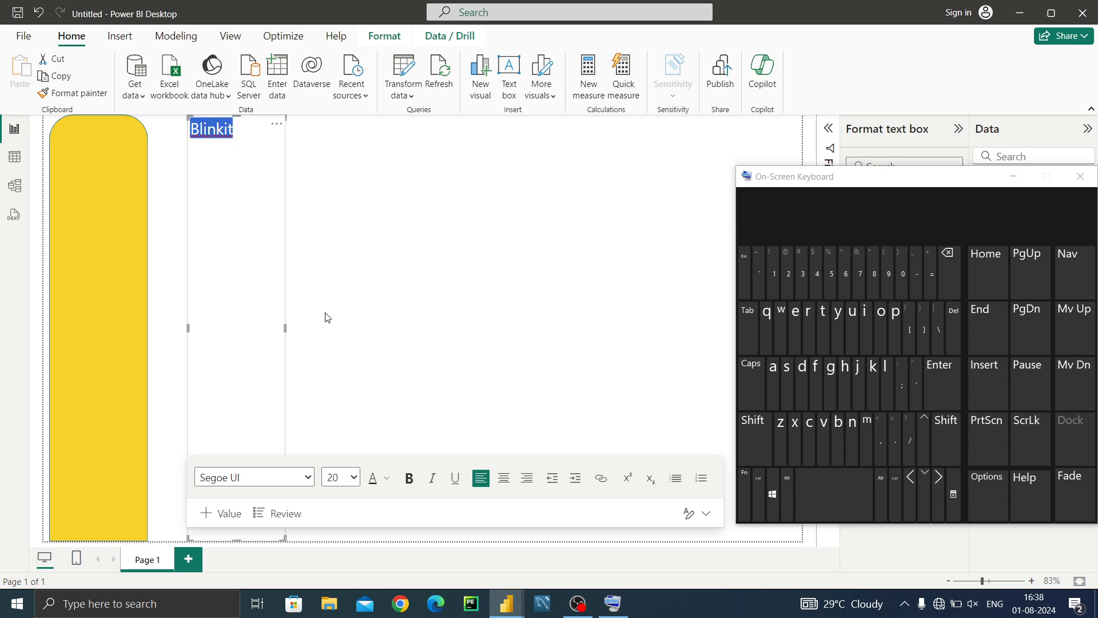
{"action": "left_click", "coordinate": [407, 489]}
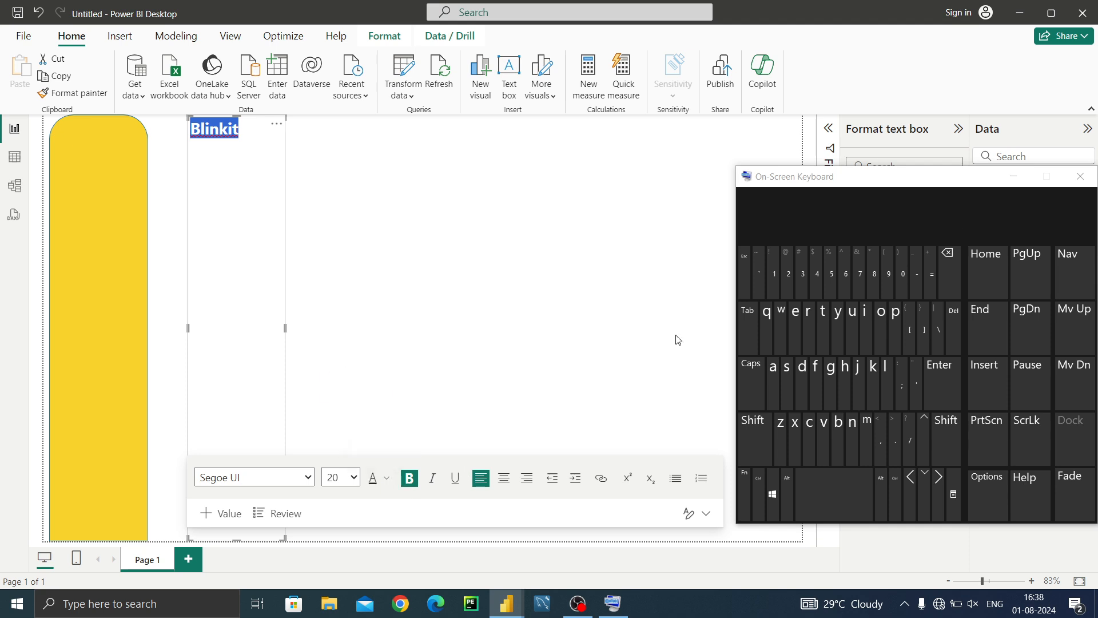
{"action": "left_click", "coordinate": [1015, 181]}
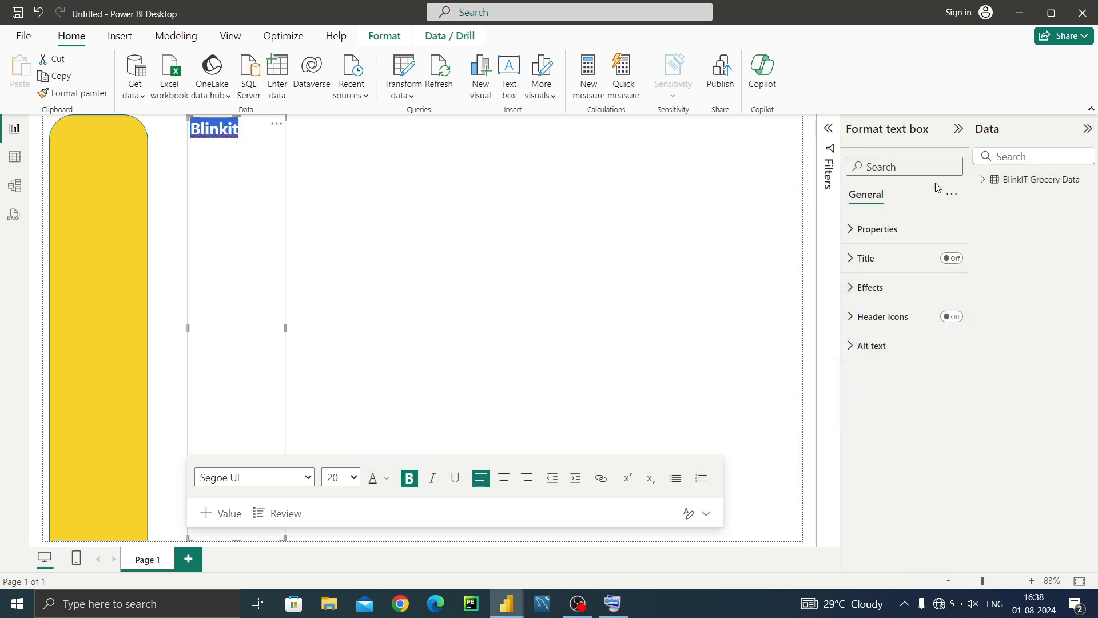
{"action": "left_click", "coordinate": [870, 287]}
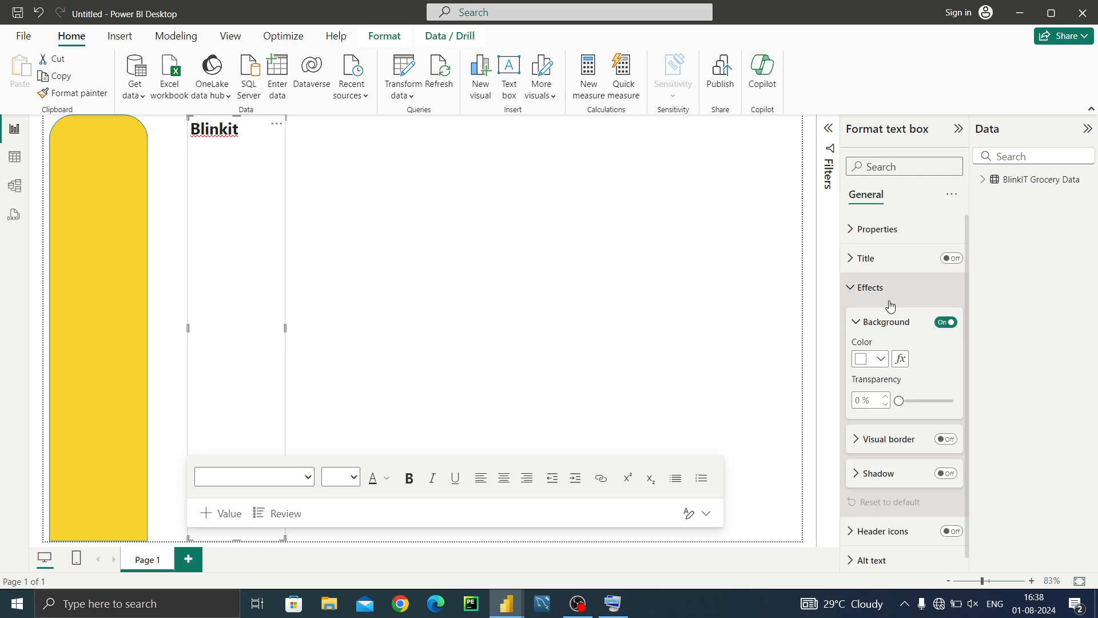
{"action": "left_click", "coordinate": [940, 324]}
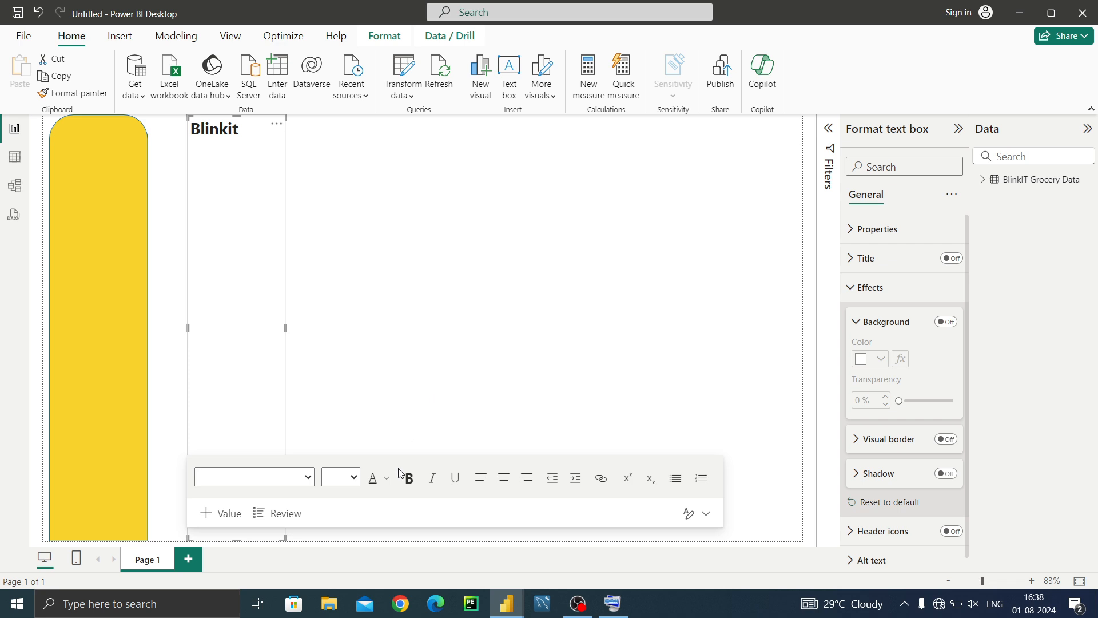
Colour only the letters "it" of the Blinkit title with a custom bright green
{"action": "left_click", "coordinate": [239, 129]}
{"action": "left_click_drag", "start_coordinate": [239, 129], "coordinate": [230, 131]}
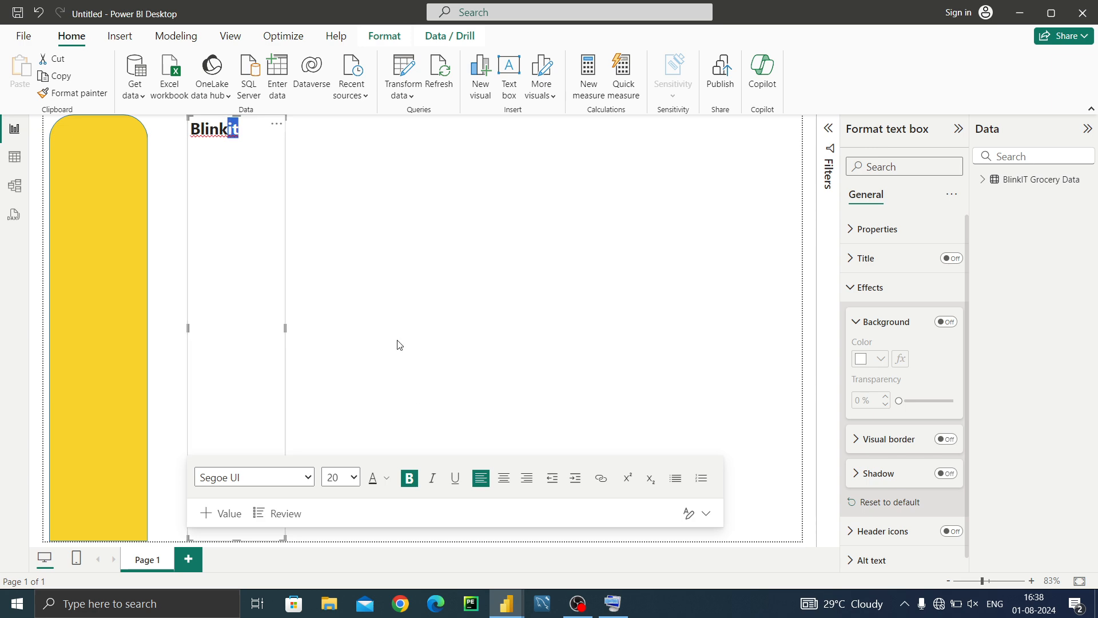
{"action": "left_click", "coordinate": [387, 479]}
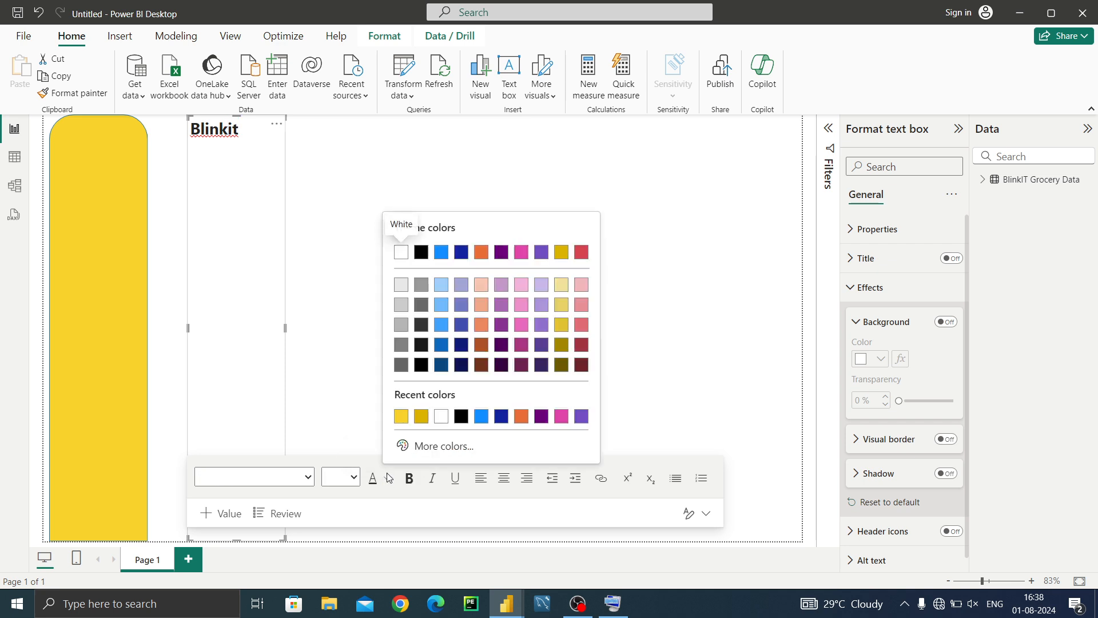
{"action": "left_click", "coordinate": [428, 447]}
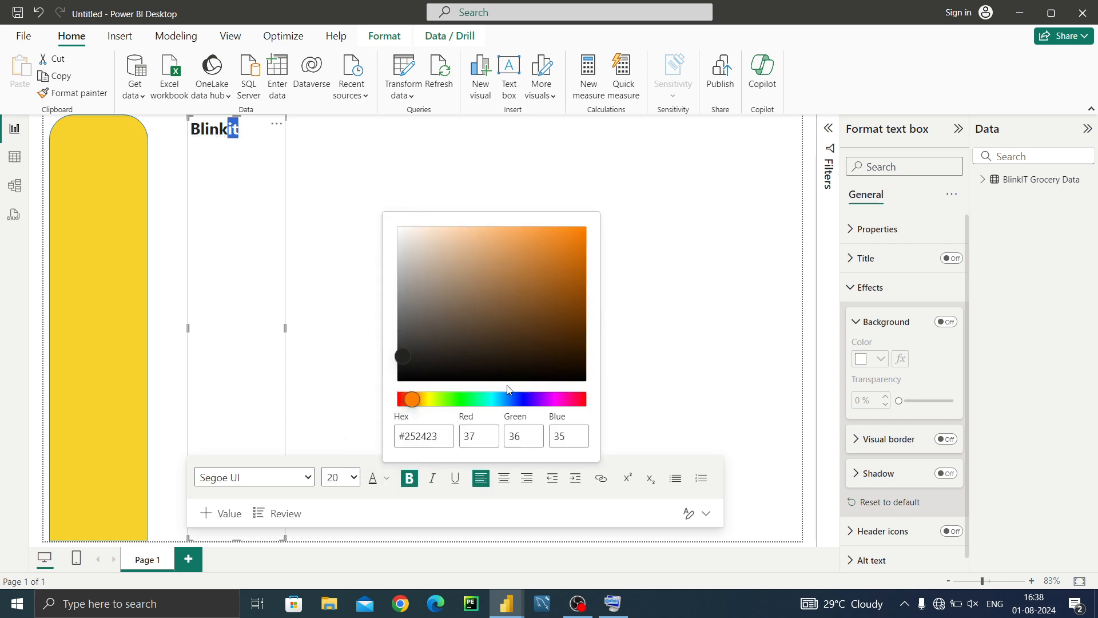
{"action": "left_click", "coordinate": [456, 401]}
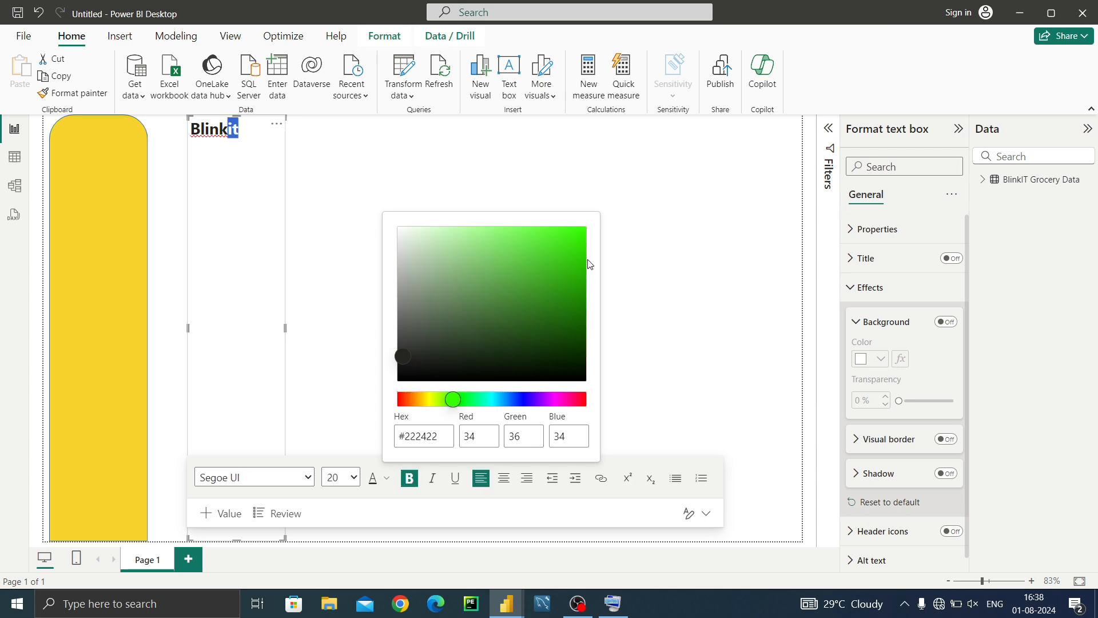
{"action": "left_click", "coordinate": [565, 250]}
{"action": "left_click_drag", "start_coordinate": [564, 249], "coordinate": [595, 261]}
{"action": "left_click", "coordinate": [708, 304]}
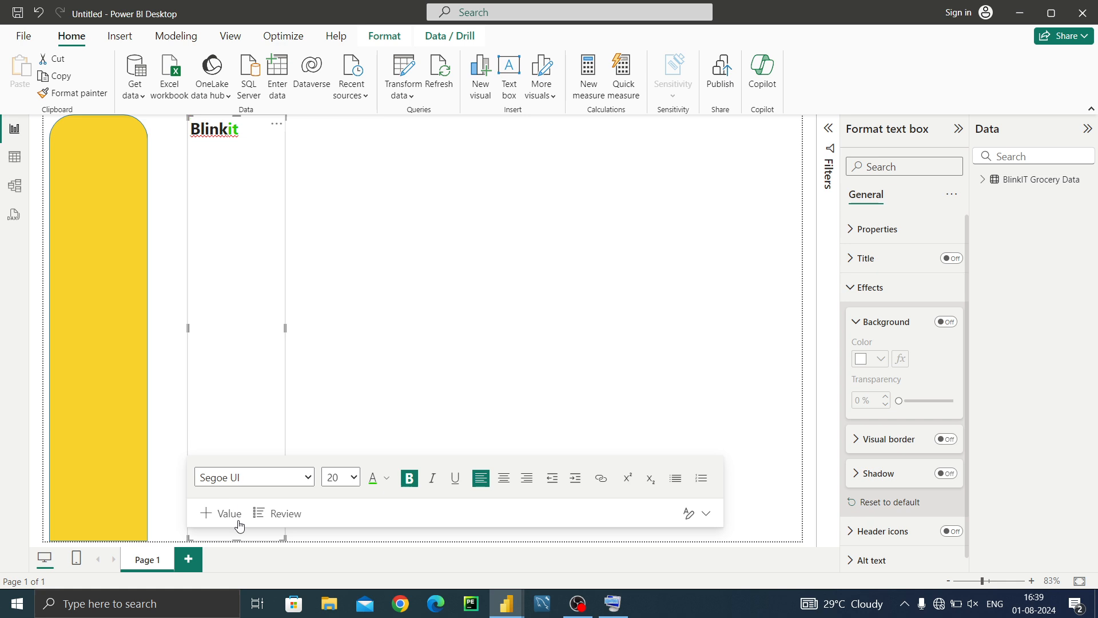
Shrink the Blinkit text box to a small title box and fit it within the upper end of the yellow sidebar
{"action": "left_click_drag", "start_coordinate": [236, 538], "coordinate": [247, 445]}
{"action": "left_click_drag", "start_coordinate": [249, 380], "coordinate": [244, 165]}
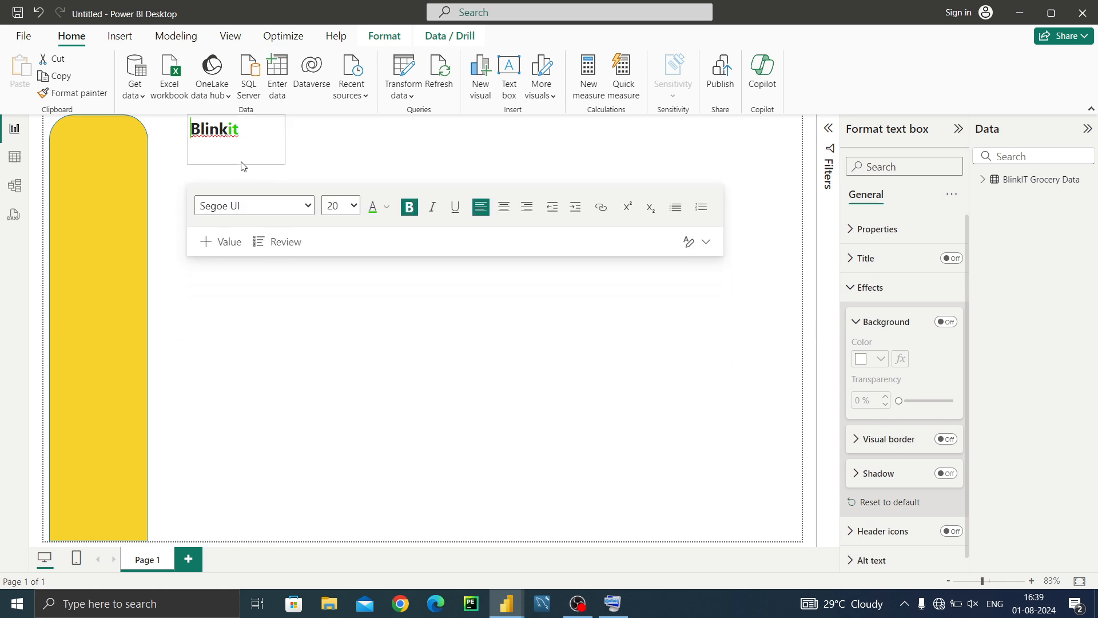
{"action": "left_click", "coordinate": [245, 144]}
{"action": "left_click", "coordinate": [267, 174]}
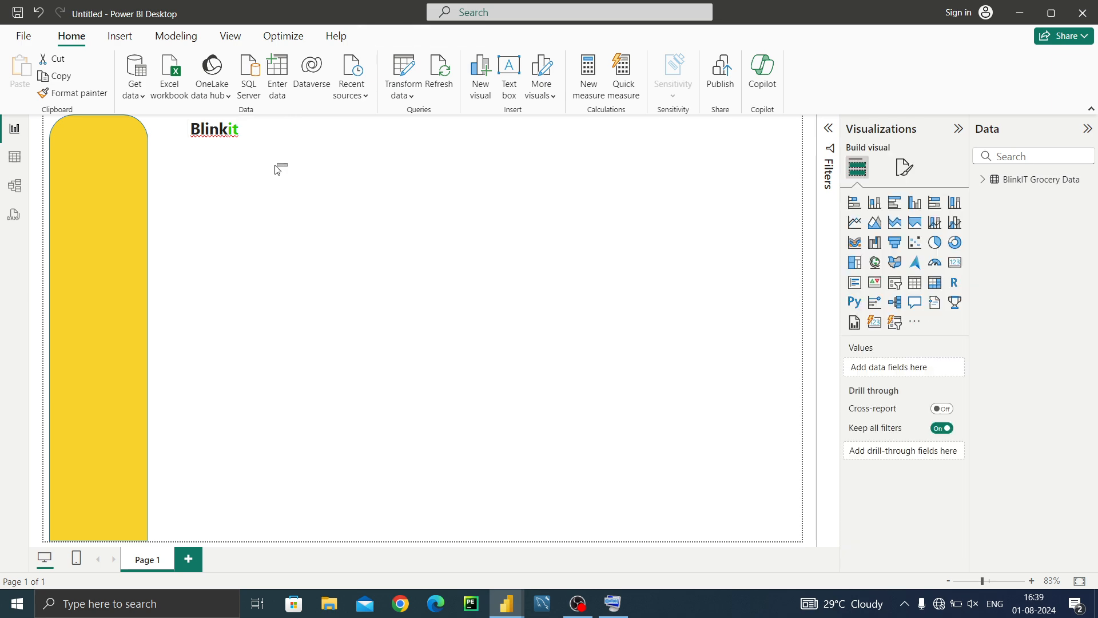
{"action": "left_click", "coordinate": [221, 137]}
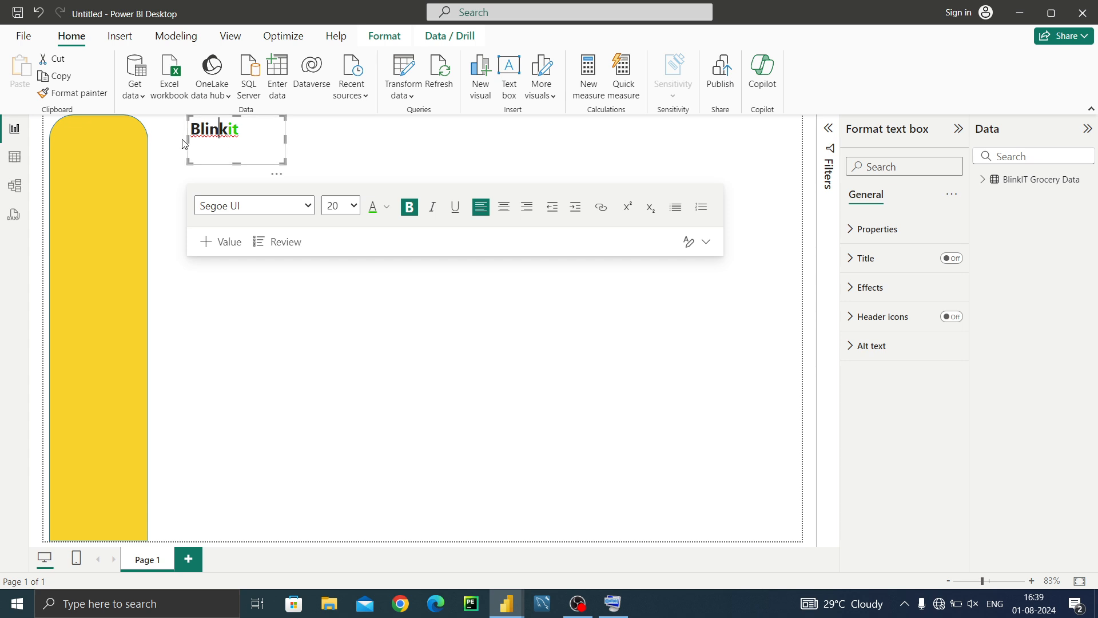
{"action": "left_click_drag", "start_coordinate": [184, 143], "coordinate": [71, 163]}
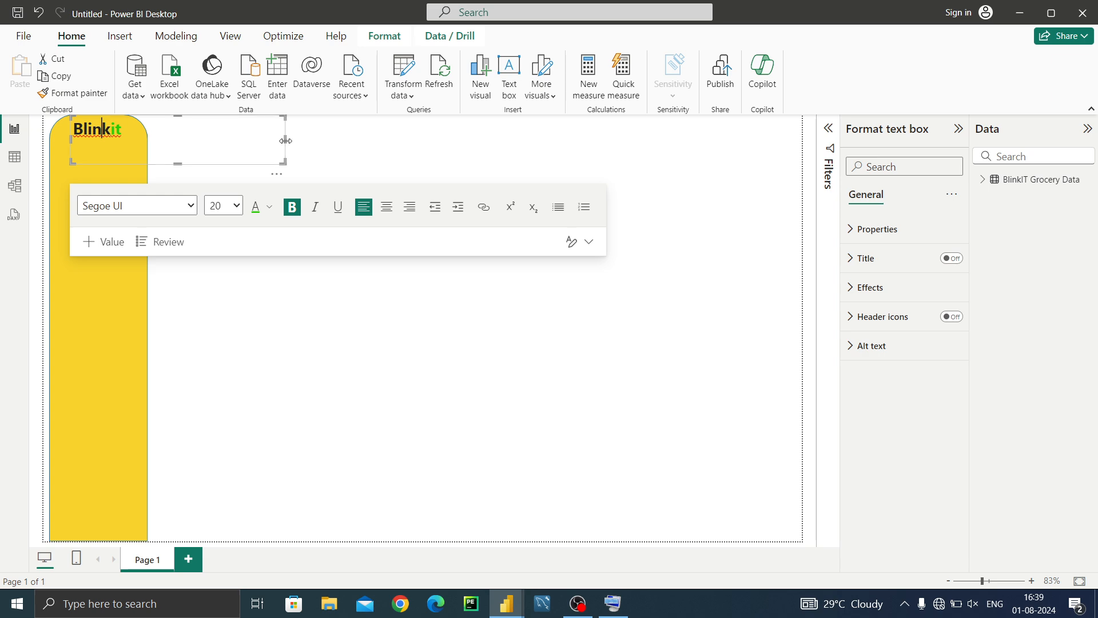
{"action": "left_click_drag", "start_coordinate": [286, 140], "coordinate": [135, 145]}
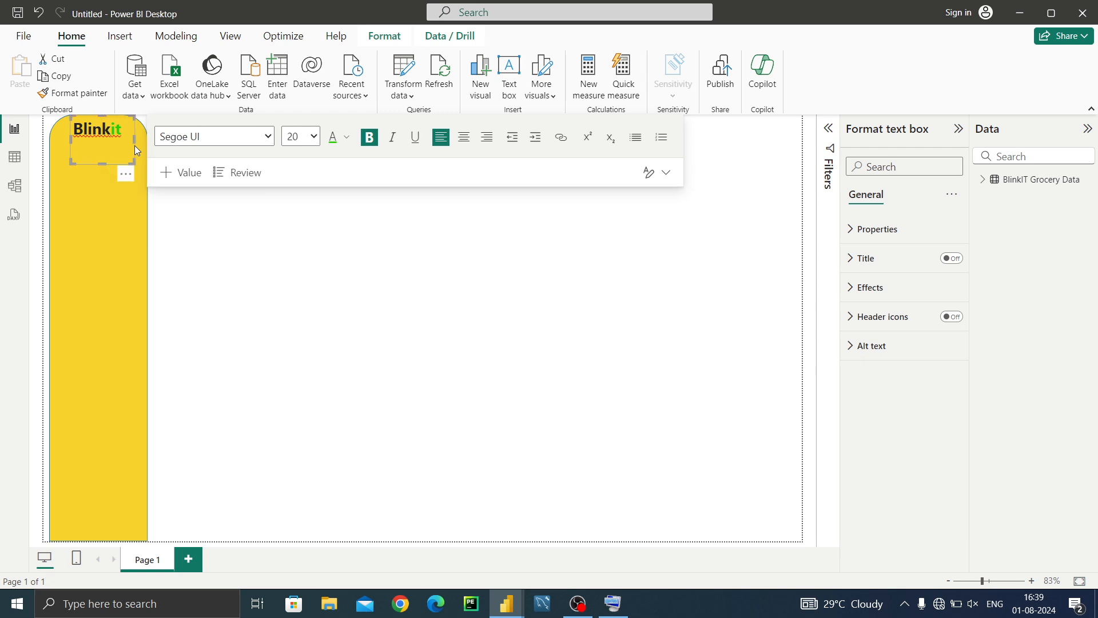
Centre the Blinkit title within its text box and adjust the box's edges so it spans nearly the width of the yellow sidebar
{"action": "left_click_drag", "start_coordinate": [102, 119], "coordinate": [98, 135]}
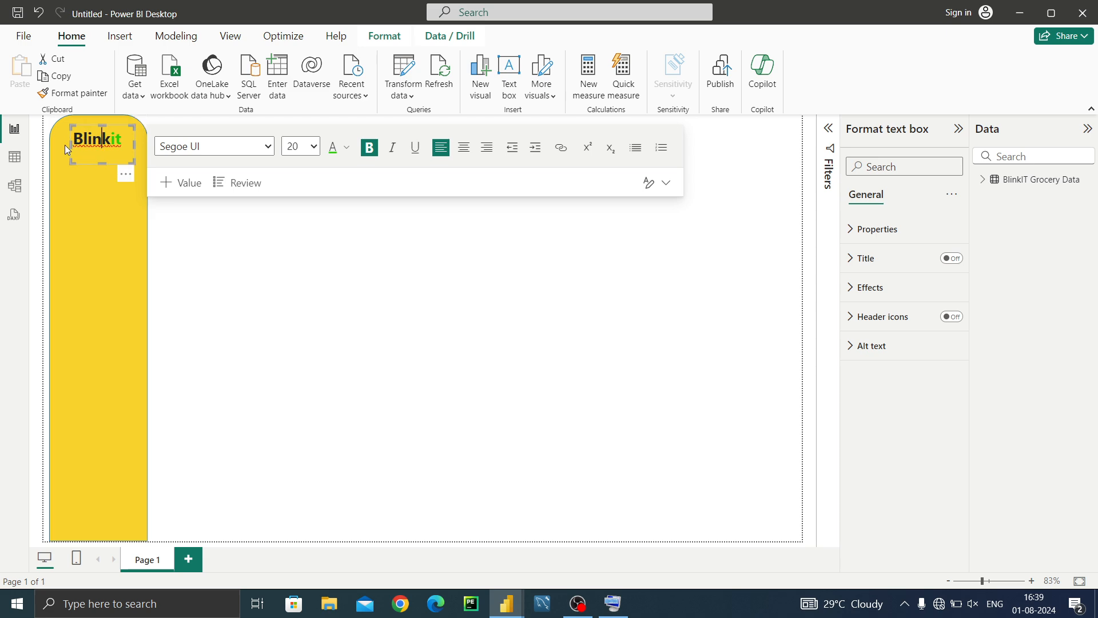
{"action": "left_click_drag", "start_coordinate": [65, 146], "coordinate": [58, 147]}
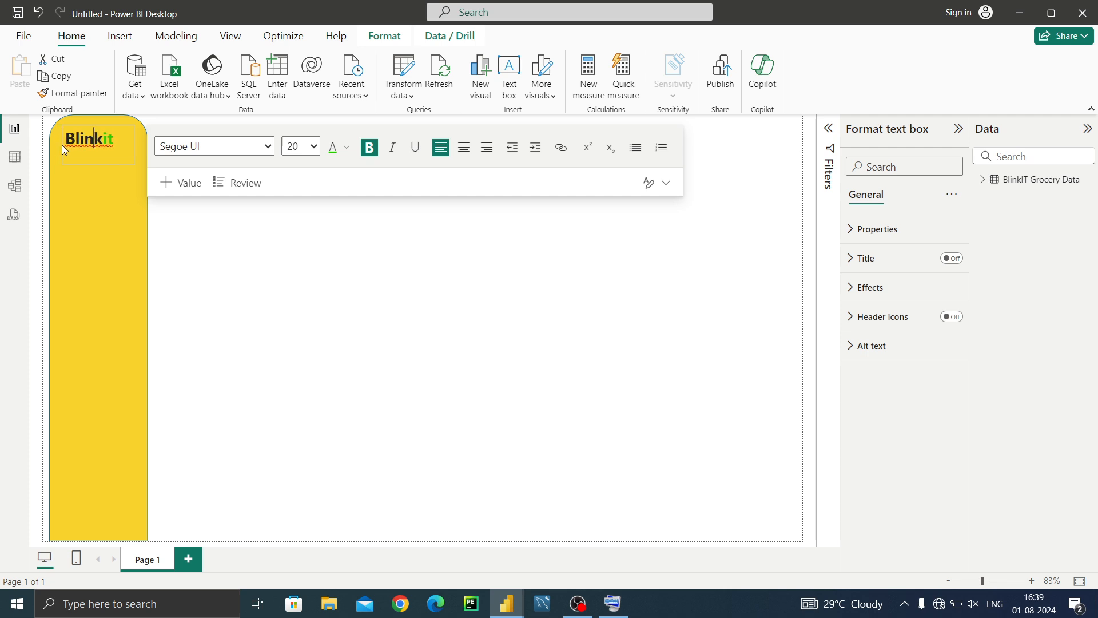
{"action": "left_click", "coordinate": [462, 147]}
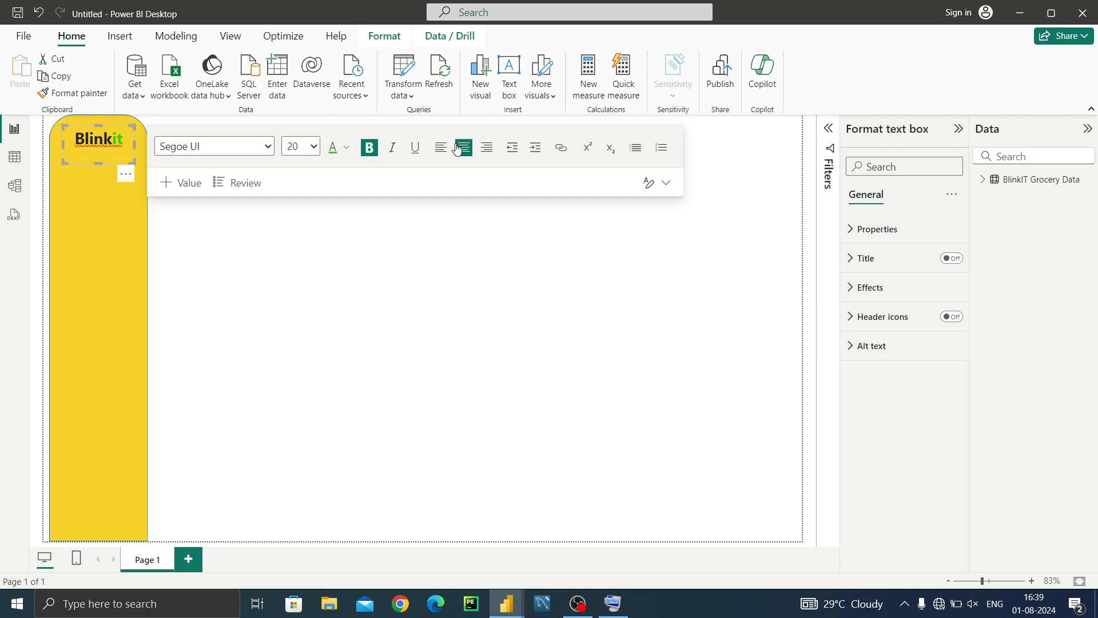
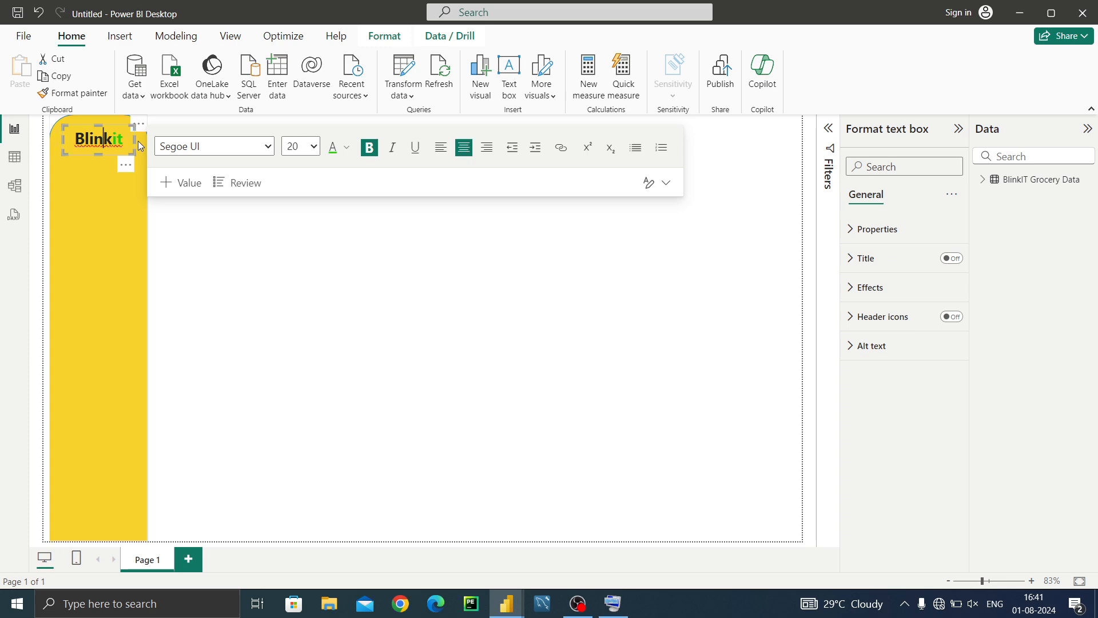
{"action": "left_click_drag", "start_coordinate": [134, 141], "coordinate": [148, 143]}
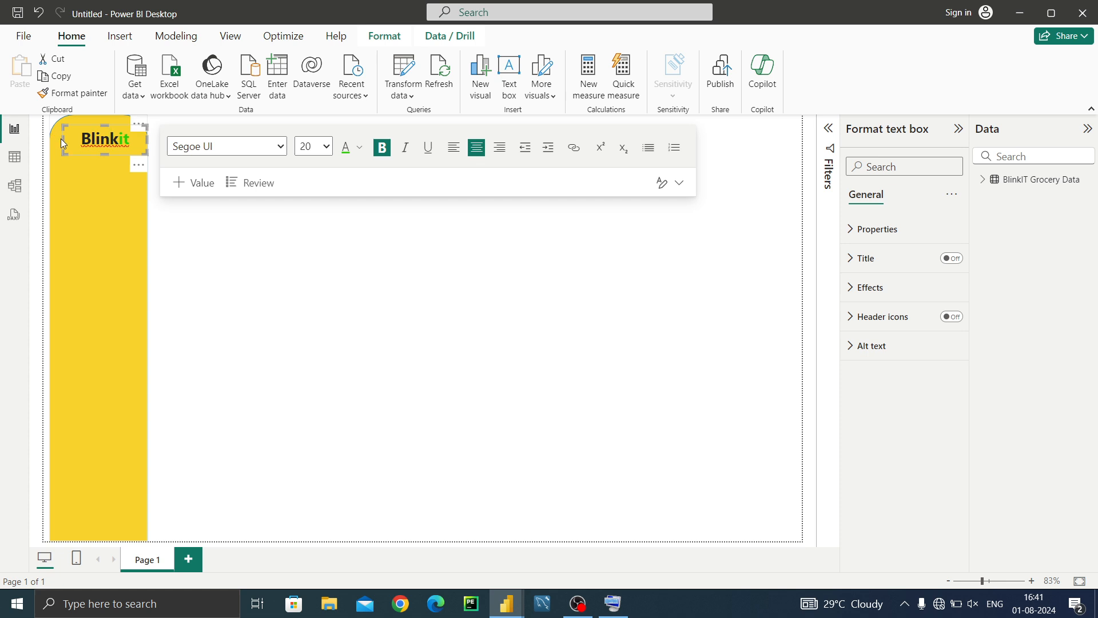
{"action": "left_click_drag", "start_coordinate": [61, 139], "coordinate": [57, 138]}
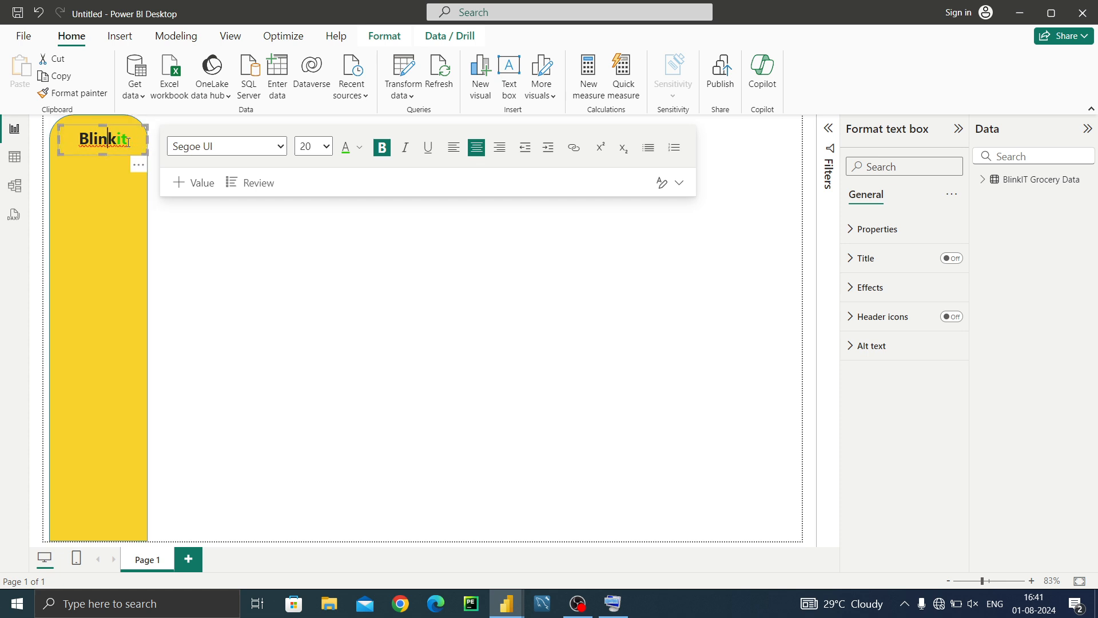
Set the font size of the whole Blinkit title to 24
{"action": "left_click_drag", "start_coordinate": [128, 143], "coordinate": [81, 140]}
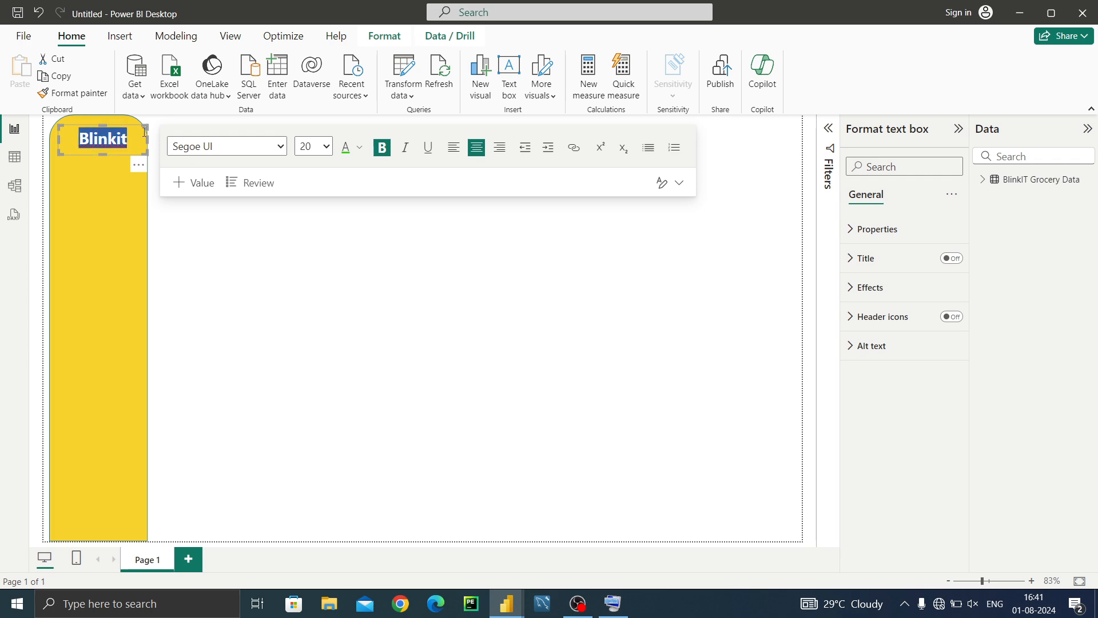
{"action": "left_click", "coordinate": [326, 146]}
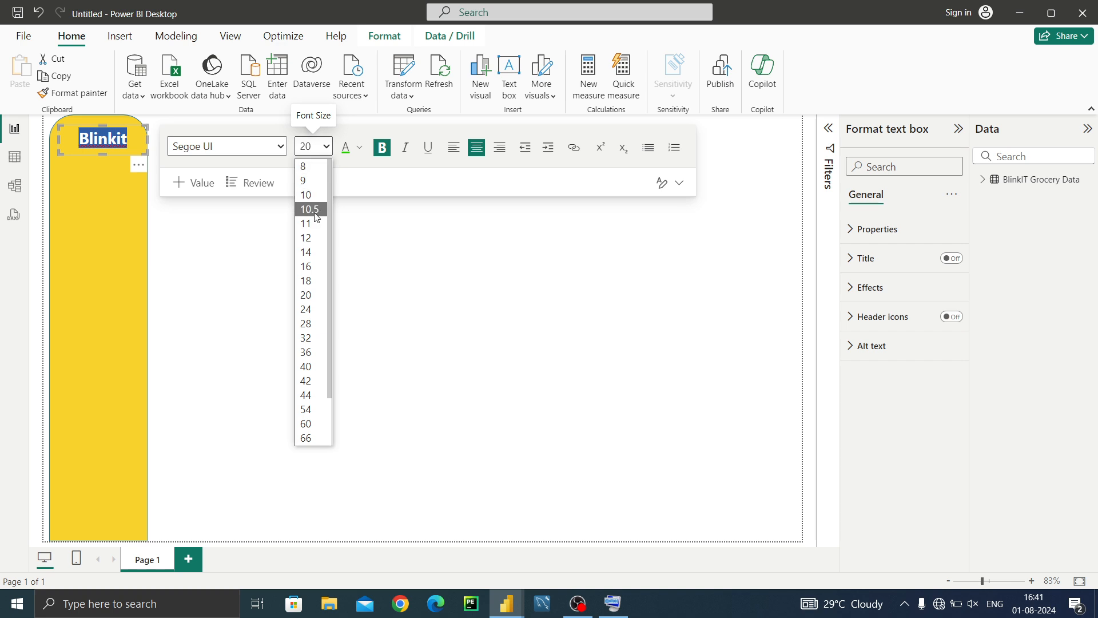
{"action": "left_click", "coordinate": [309, 312]}
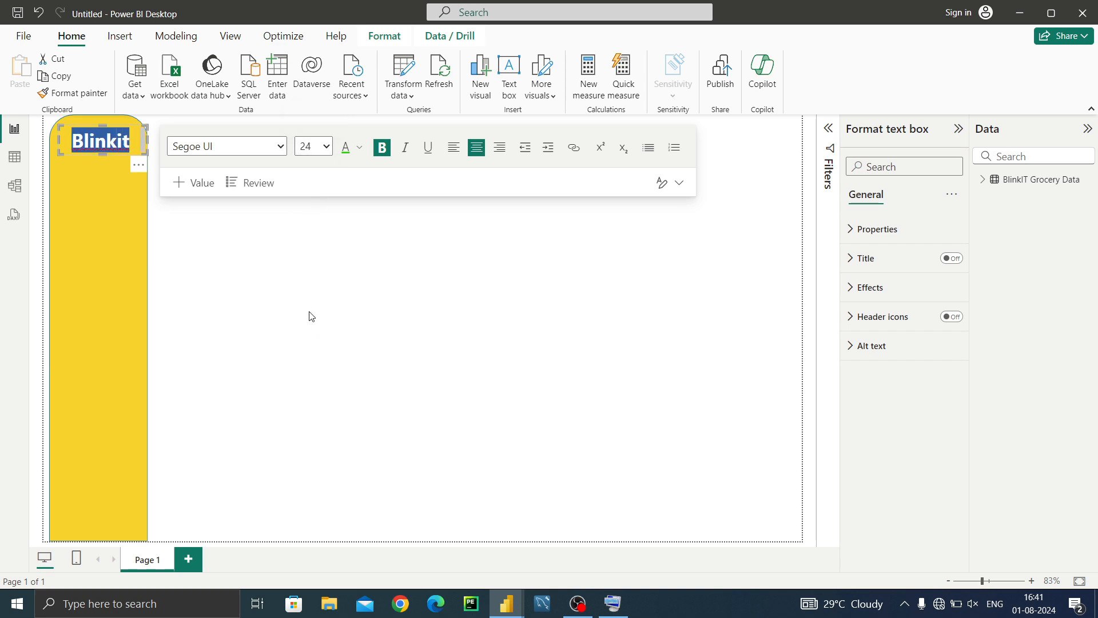
{"action": "left_click", "coordinate": [237, 281]}
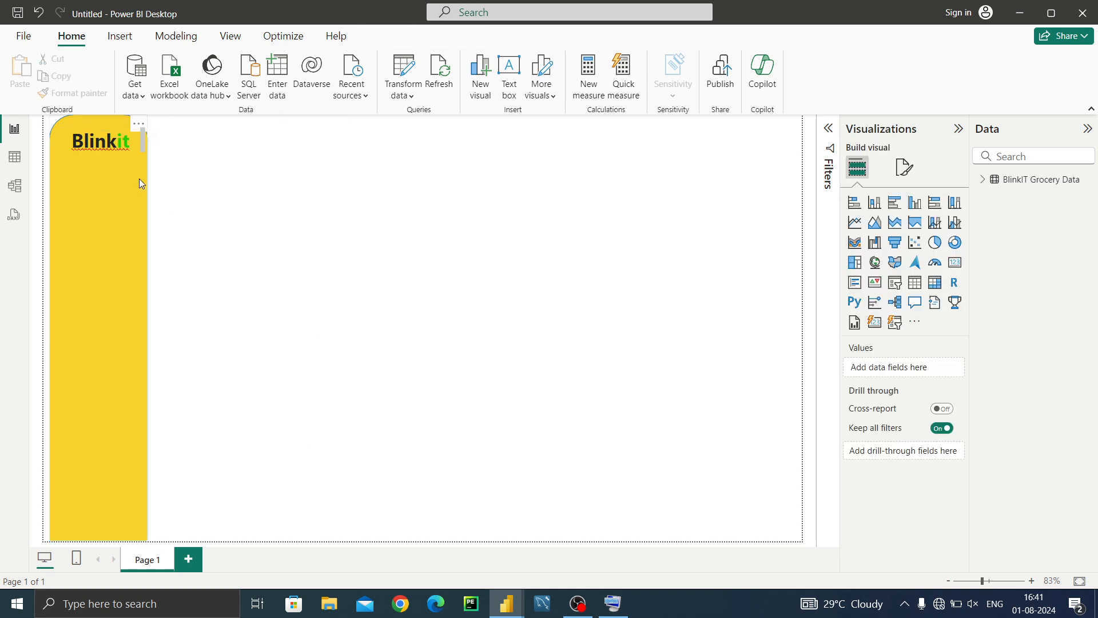
{"action": "left_click", "coordinate": [130, 142]}
{"action": "left_click", "coordinate": [619, 438]}
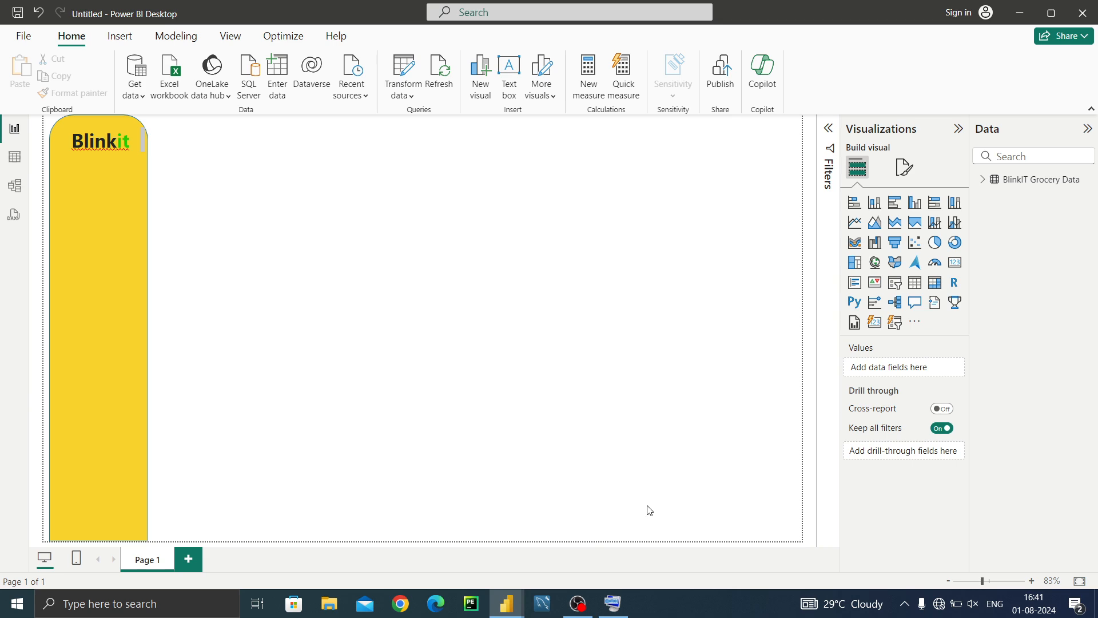
Preview the finished linkit report to compare its sidebar title, and return to the untitled report
{"action": "mouse_move", "coordinate": [522, 604]}
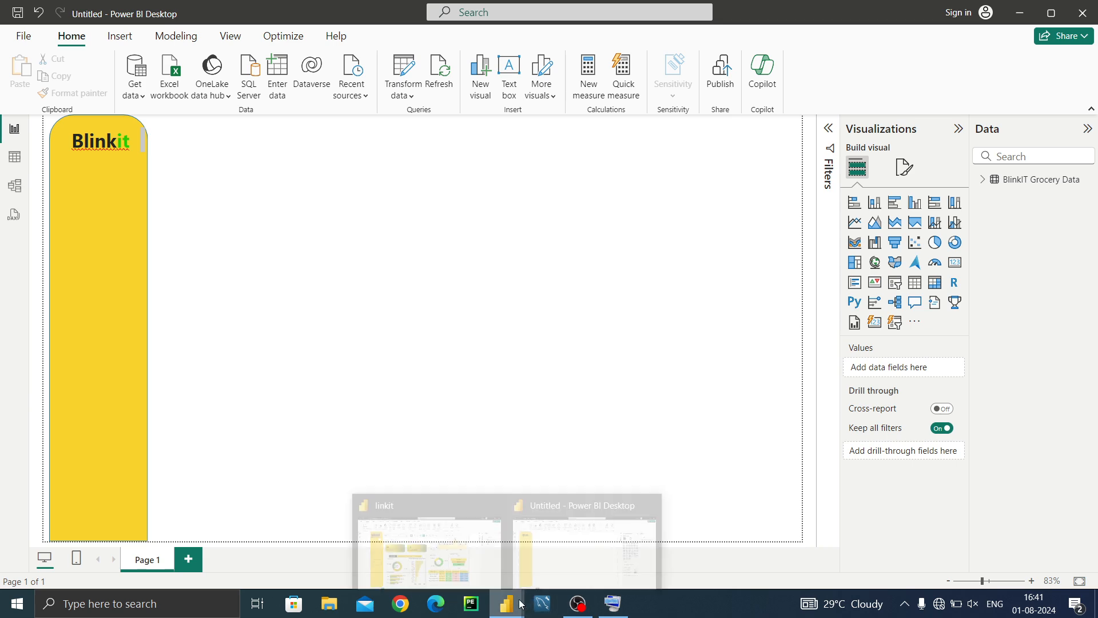
{"action": "mouse_move", "coordinate": [447, 568]}
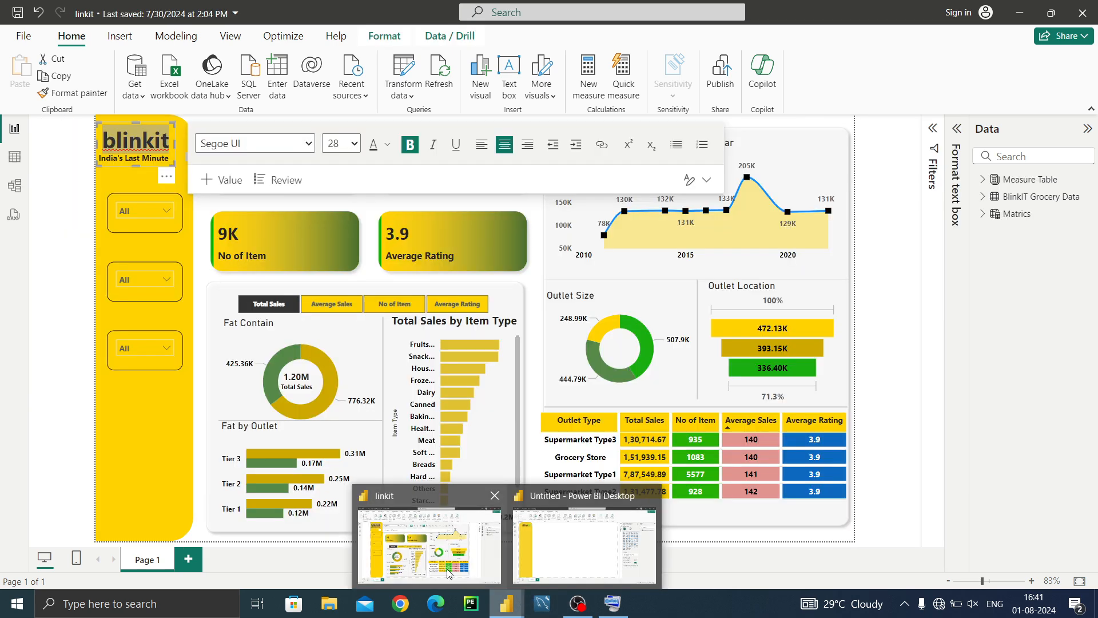
{"action": "mouse_move", "coordinate": [548, 564]}
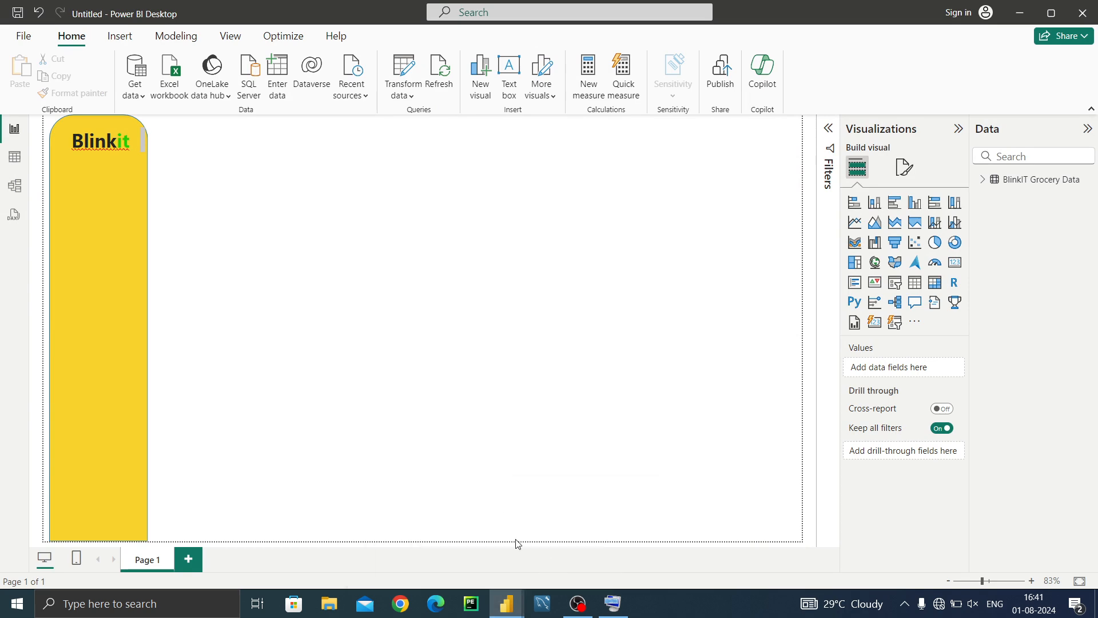
{"action": "mouse_move", "coordinate": [449, 538]}
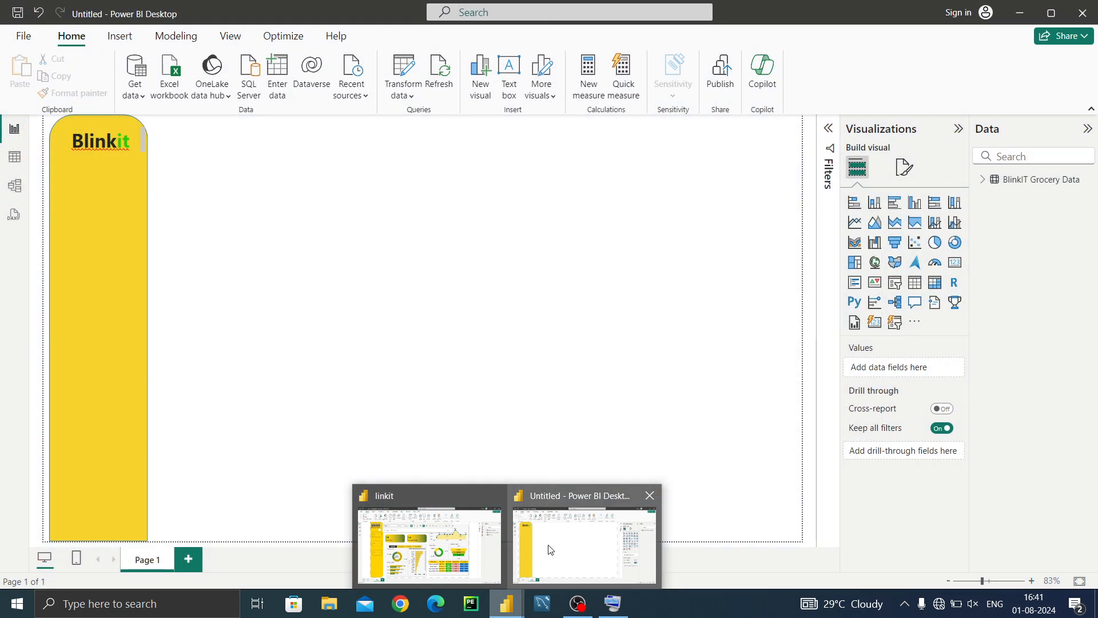
{"action": "left_click", "coordinate": [548, 548]}
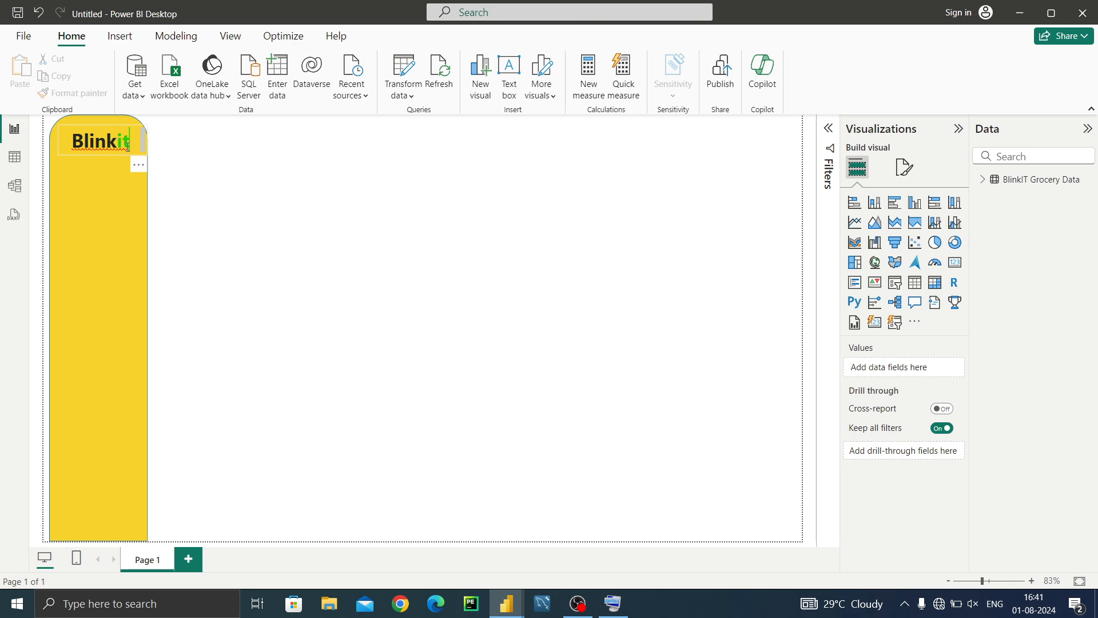
Make the Blinkit text box slightly narrower and a little taller around the enlarged title
{"action": "left_click", "coordinate": [128, 145]}
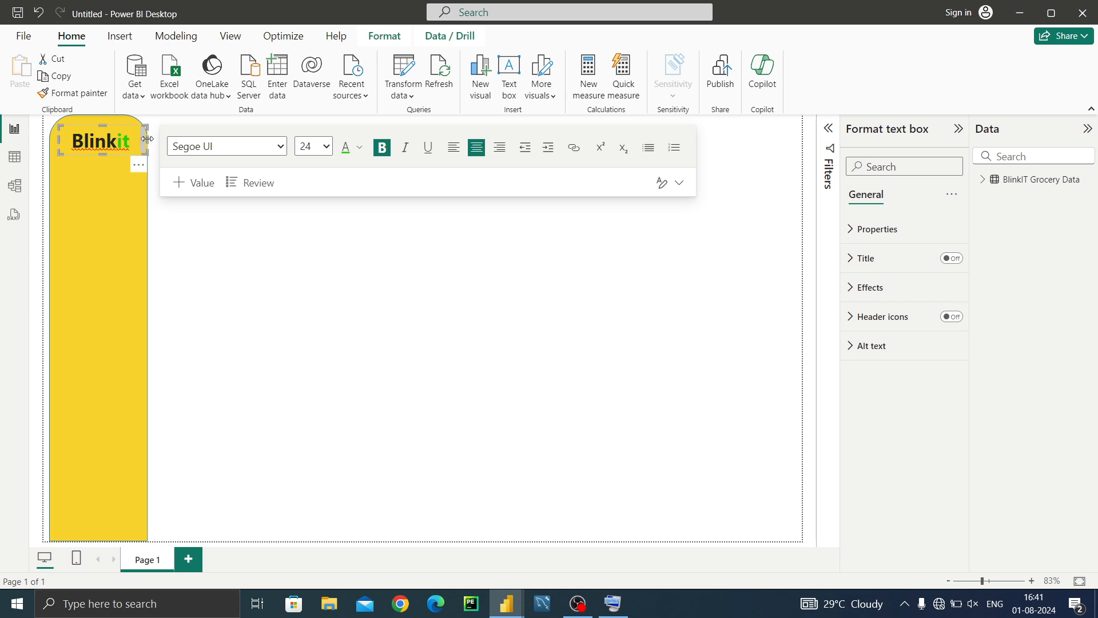
{"action": "left_click_drag", "start_coordinate": [147, 139], "coordinate": [139, 143]}
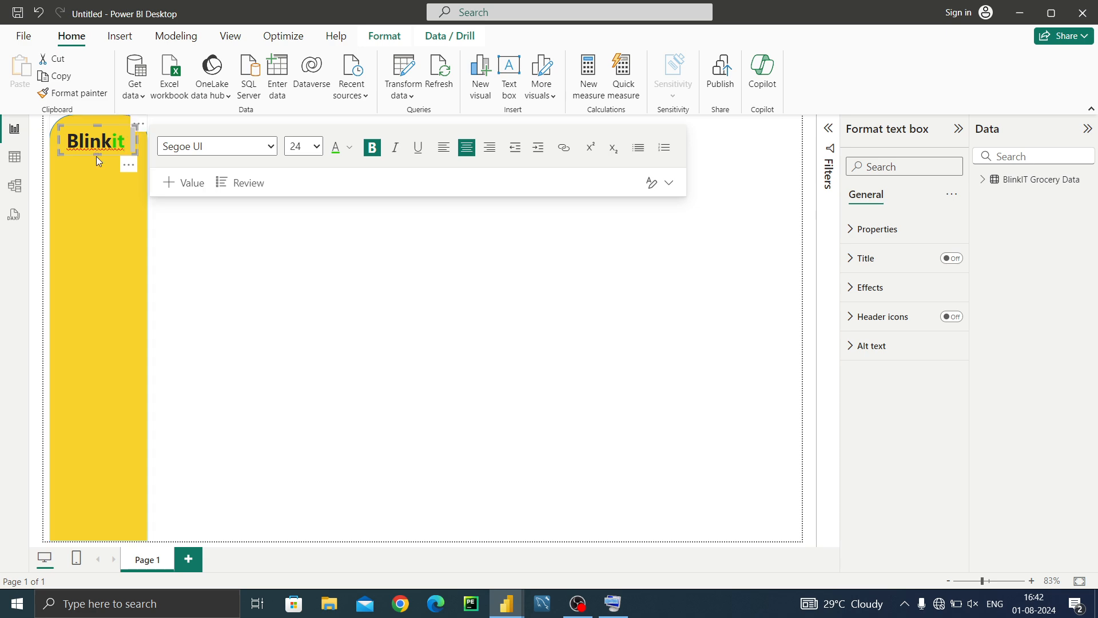
{"action": "left_click_drag", "start_coordinate": [96, 156], "coordinate": [96, 161]}
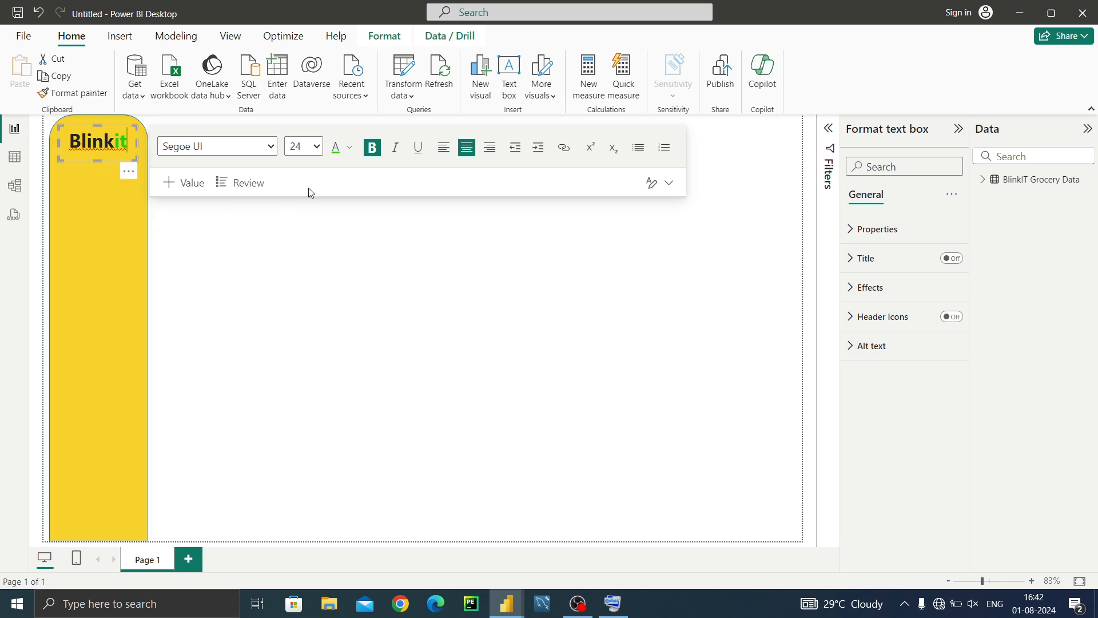
{"action": "left_click", "coordinate": [348, 150]}
{"action": "left_click", "coordinate": [348, 150]}
Give the Blinkit text box a visual border with 14 px rounded corners, leaving its shadow off
{"action": "left_click", "coordinate": [862, 288]}
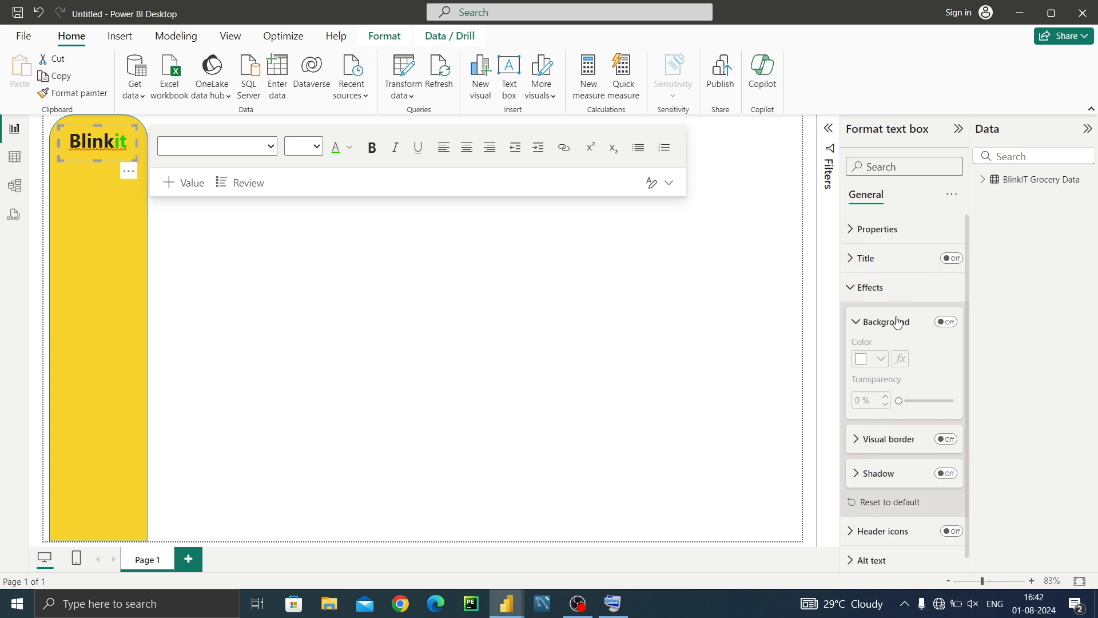
{"action": "left_click", "coordinate": [946, 473]}
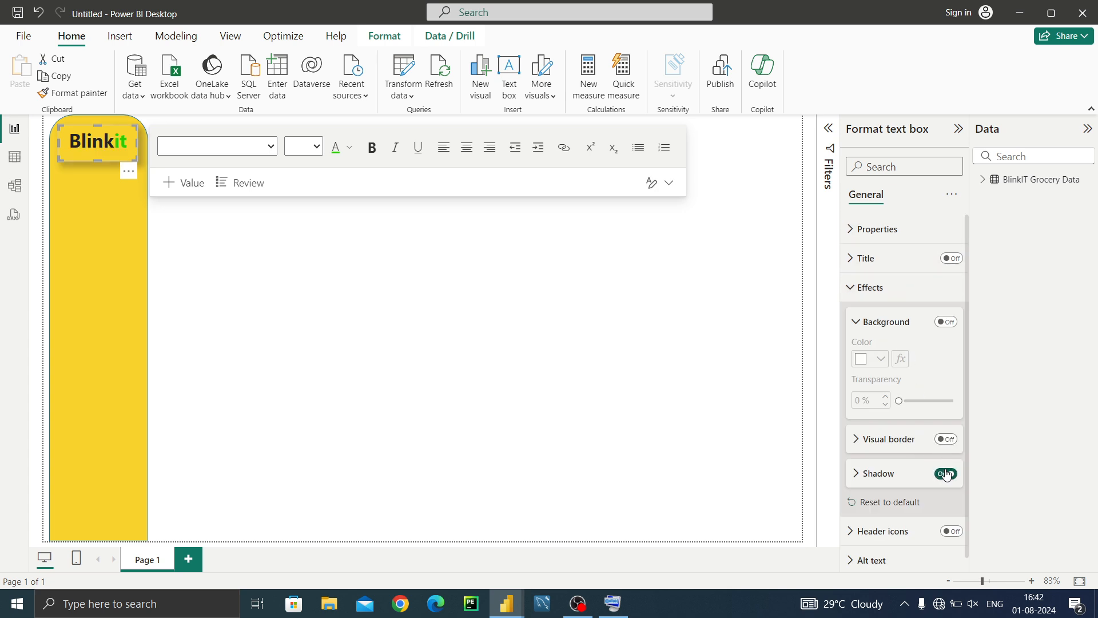
{"action": "left_click", "coordinate": [947, 474]}
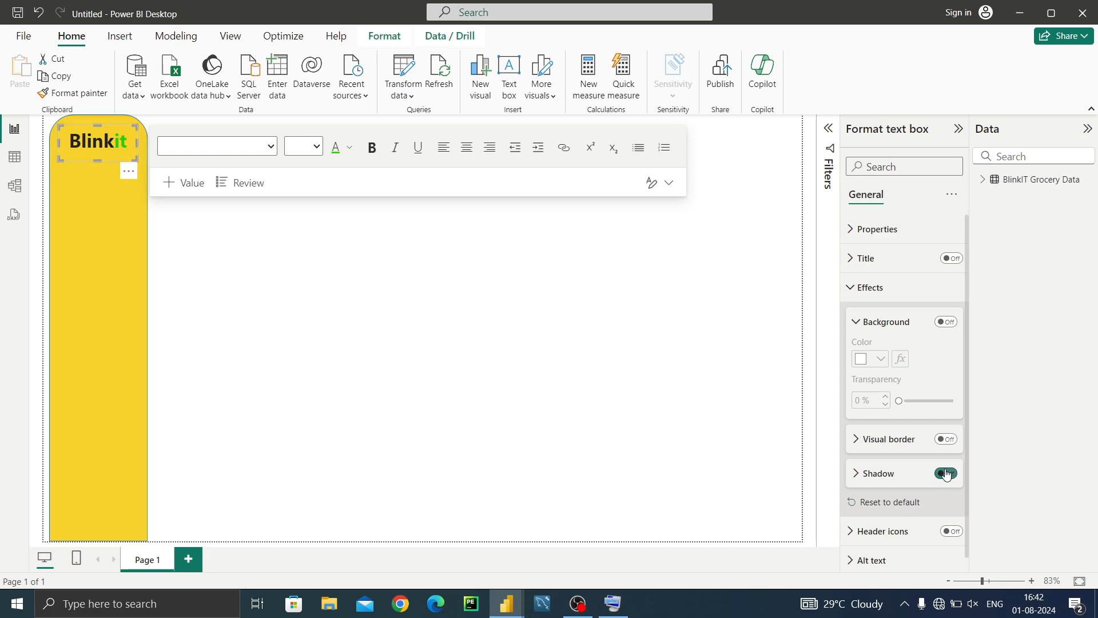
{"action": "left_click", "coordinate": [947, 439]}
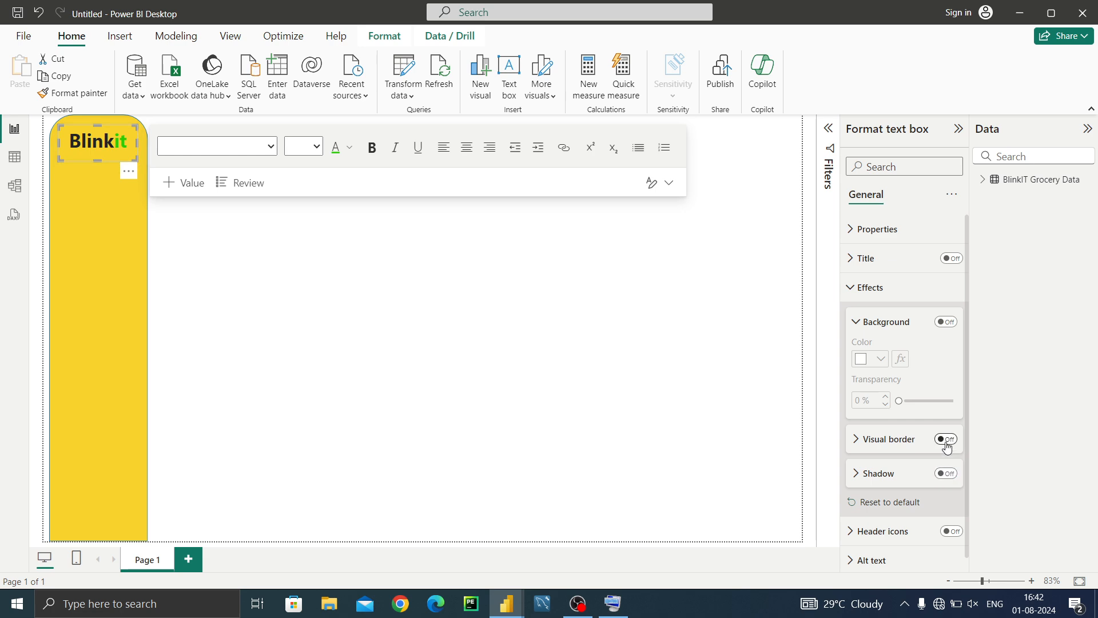
{"action": "left_click", "coordinate": [858, 441]}
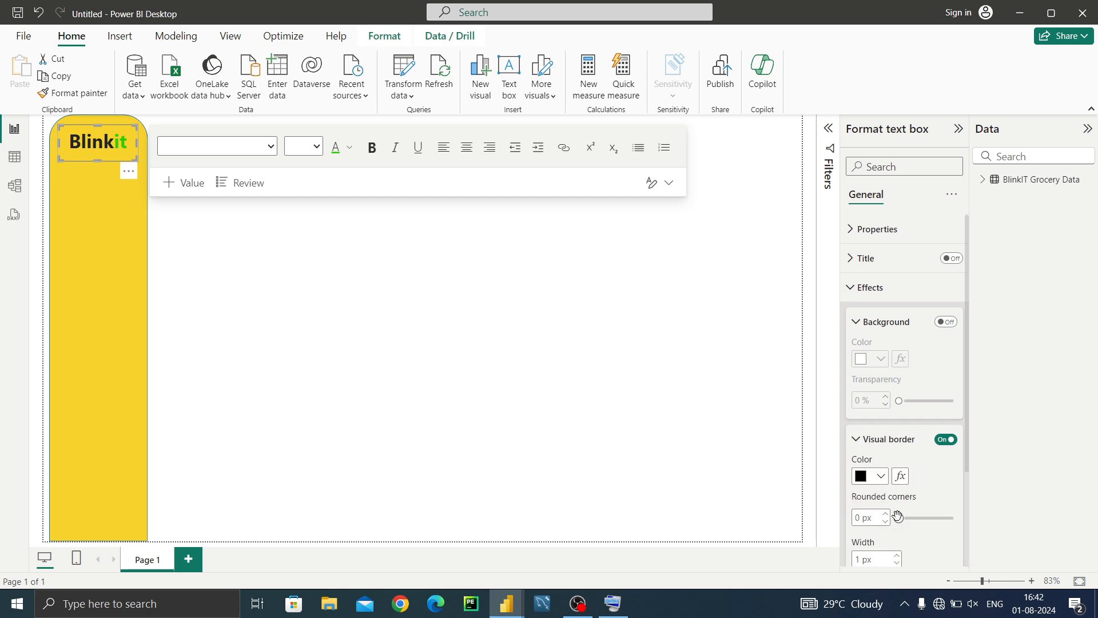
{"action": "left_click_drag", "start_coordinate": [898, 516], "coordinate": [924, 520]}
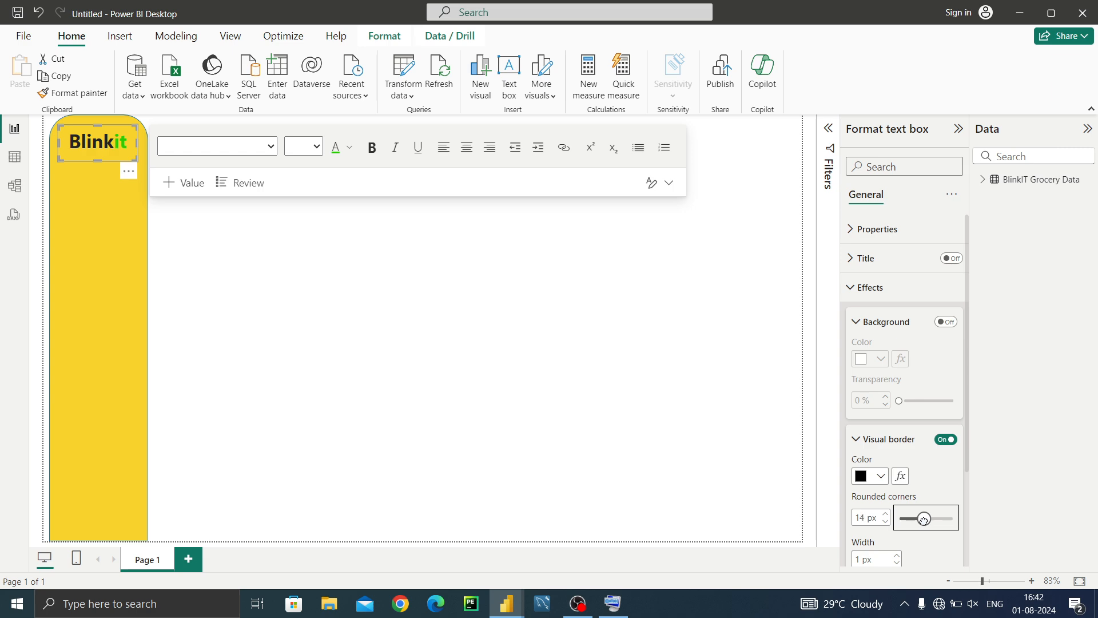
{"action": "left_click", "coordinate": [371, 413]}
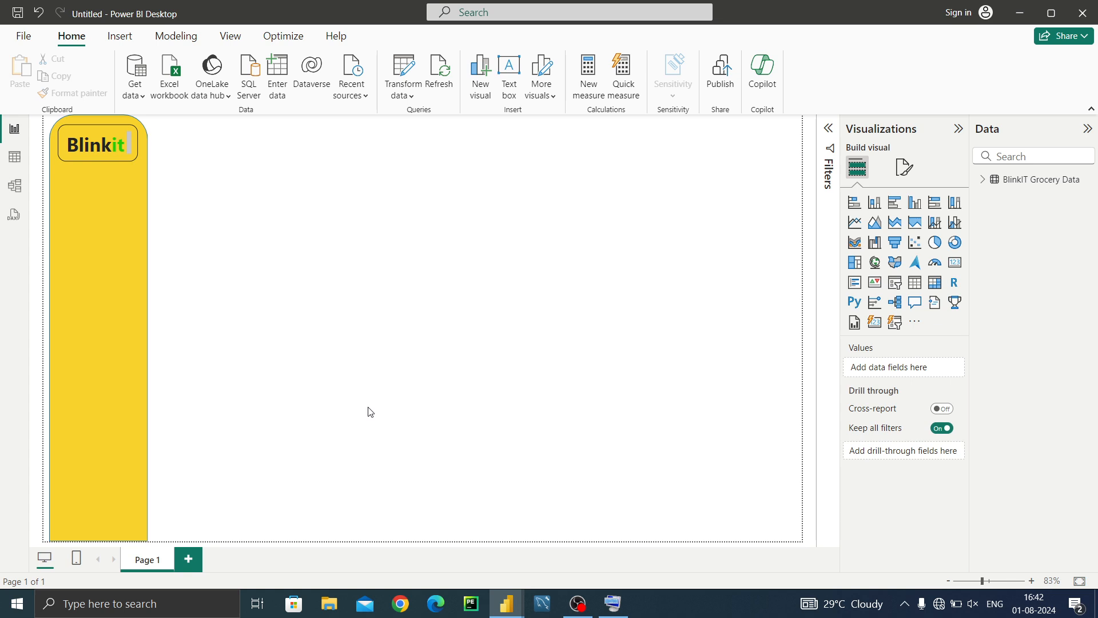
Enlarge the bordered Blinkit box slightly in width and height, and shift the yellow sidebar shape a little to the right around it
{"action": "left_click", "coordinate": [118, 135]}
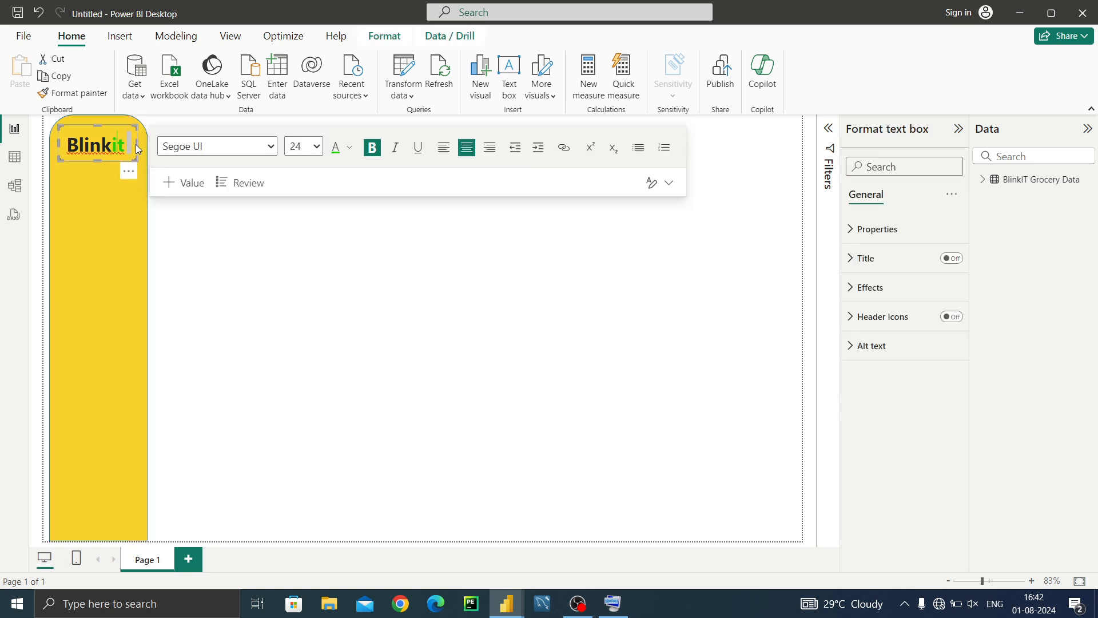
{"action": "mouse_move", "coordinate": [135, 147]}
{"action": "left_mouse_down"}
{"action": "mouse_move", "coordinate": [159, 149]}
{"action": "mouse_move", "coordinate": [145, 150]}
{"action": "left_mouse_up"}
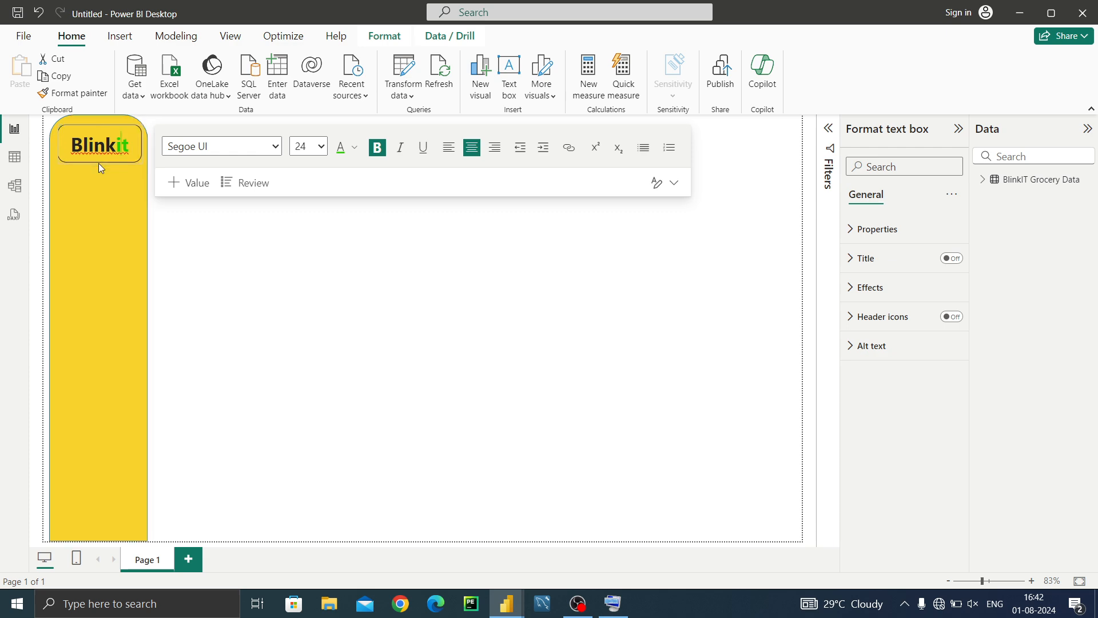
{"action": "left_click_drag", "start_coordinate": [98, 163], "coordinate": [99, 166]}
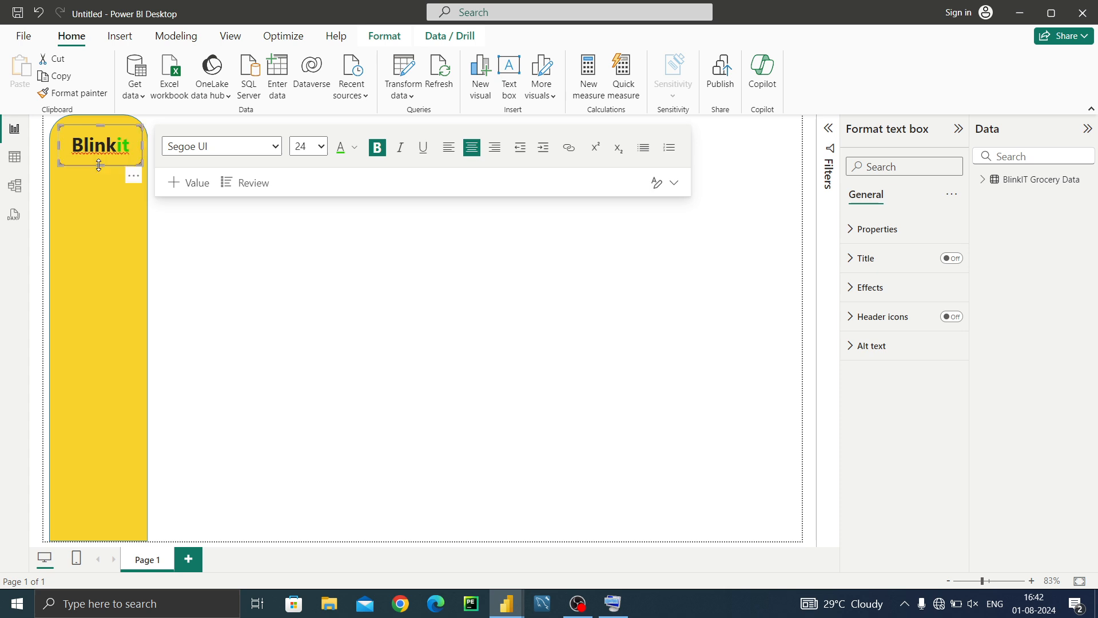
{"action": "left_click", "coordinate": [325, 278]}
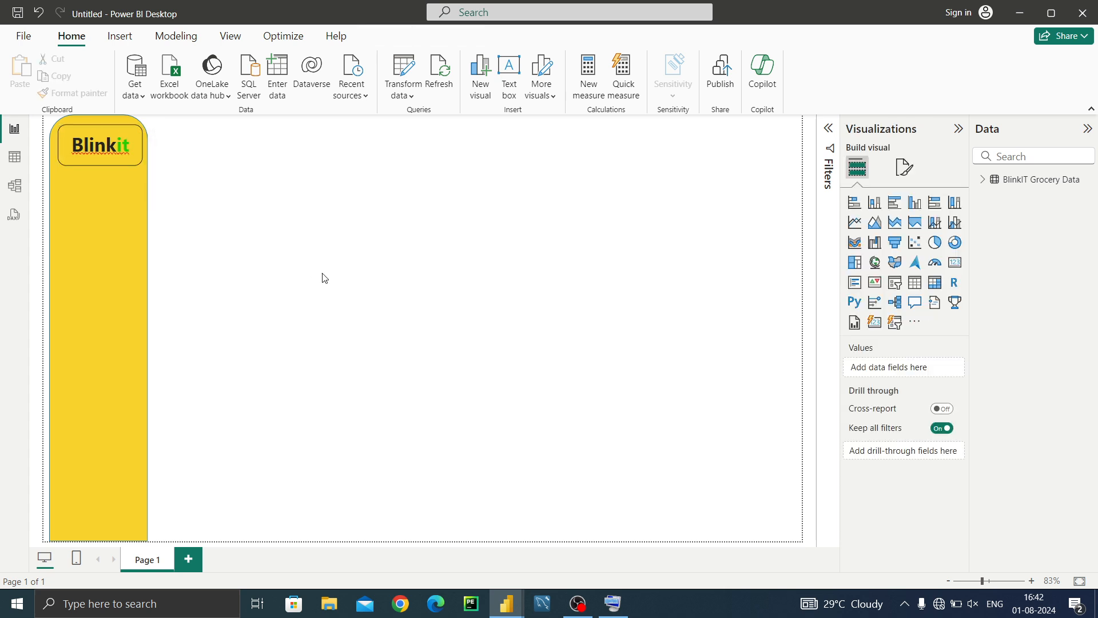
{"action": "left_click", "coordinate": [127, 279]}
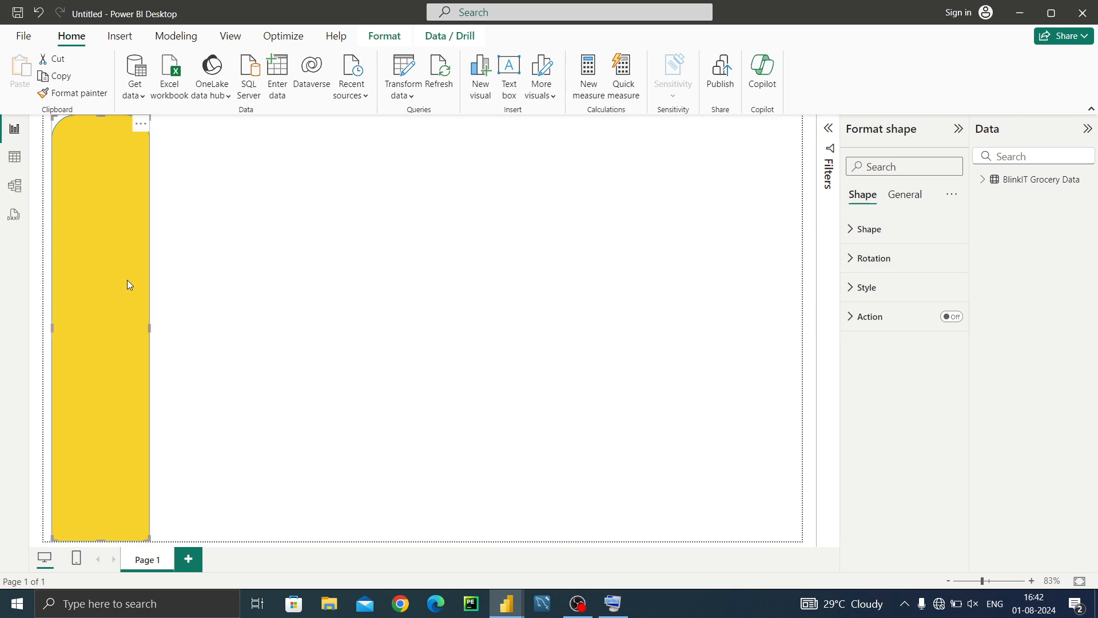
{"action": "left_click", "coordinate": [268, 278]}
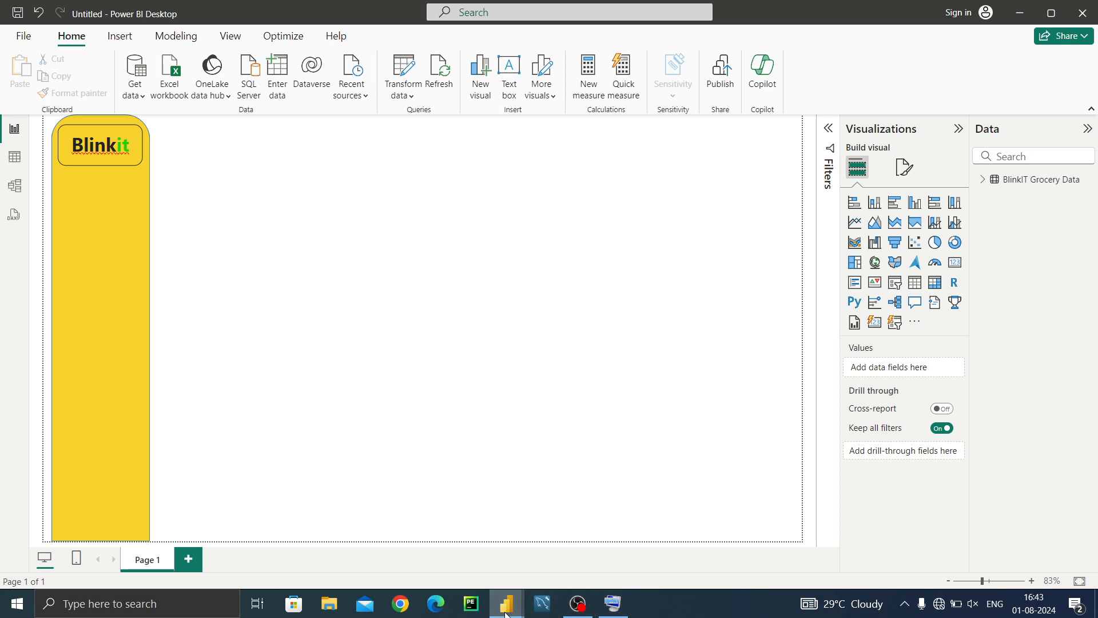
Switch to the finished linkit report and examine the KPI card visual showing total sales, average sales, number of items and average rating
{"action": "mouse_move", "coordinate": [507, 613]}
{"action": "left_click", "coordinate": [453, 543]}
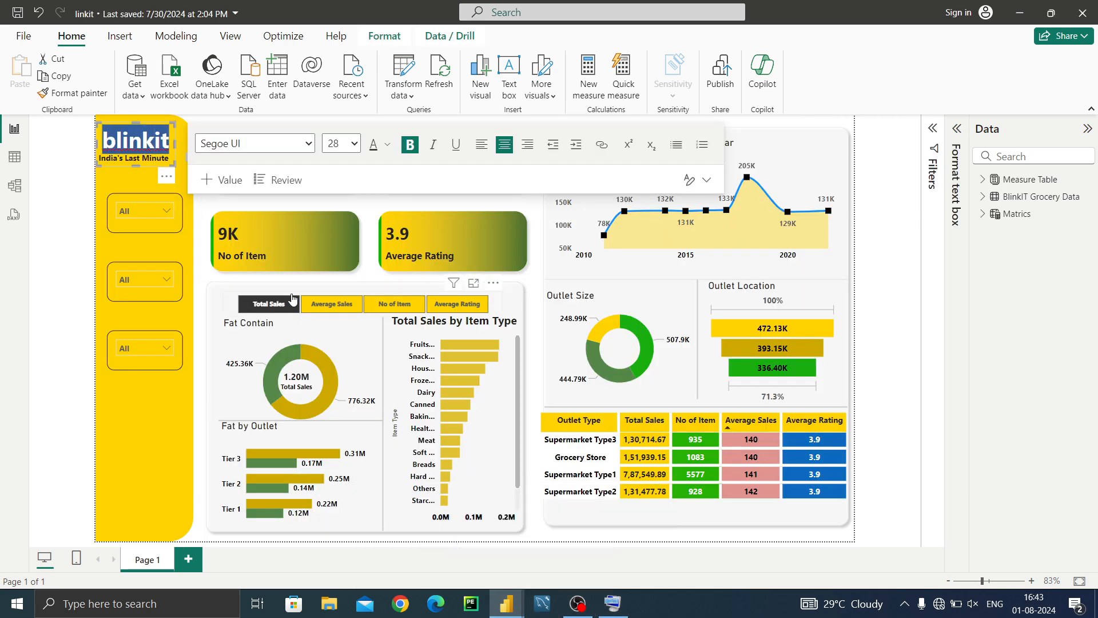
{"action": "left_click", "coordinate": [373, 265]}
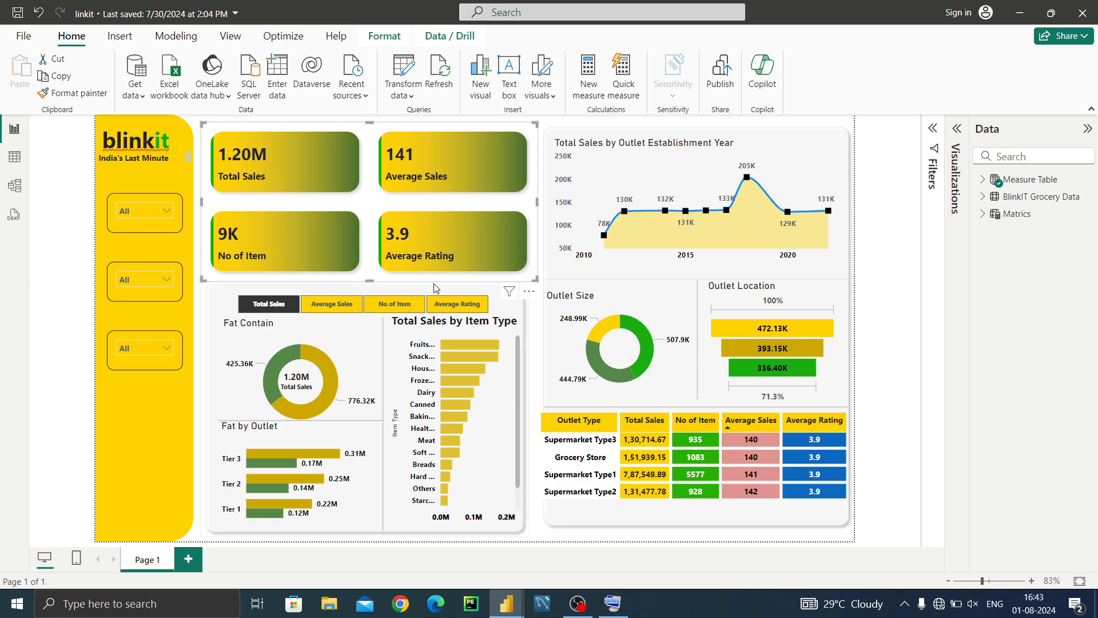
{"action": "mouse_move", "coordinate": [507, 605]}
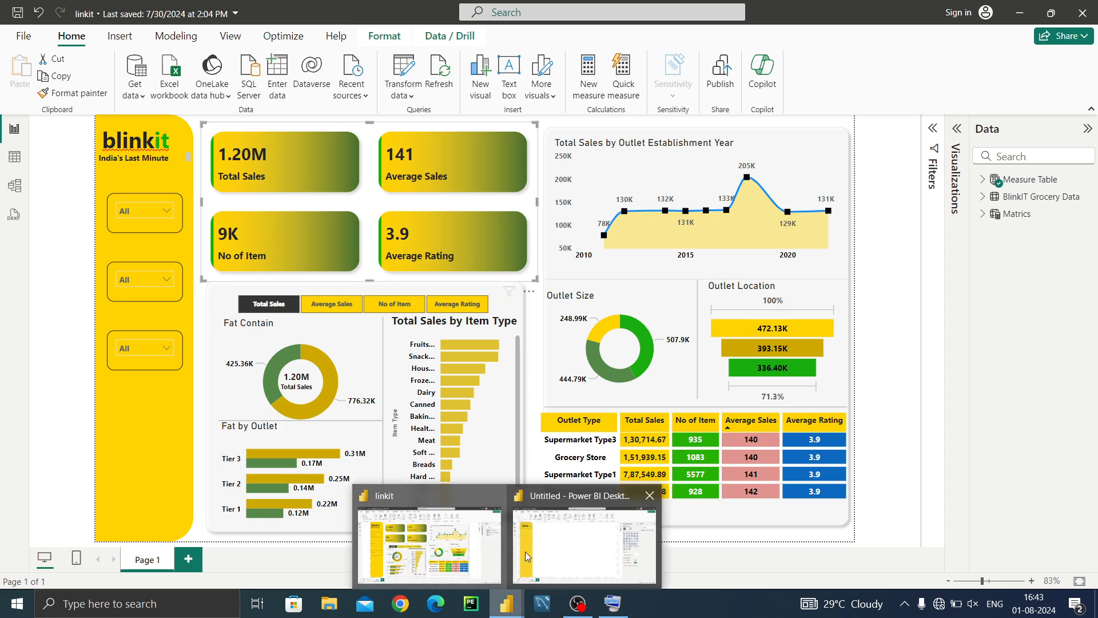
Switch to the untitled report and begin creating a manually entered table, with the on-screen keyboard open for naming it
{"action": "left_click", "coordinate": [559, 543]}
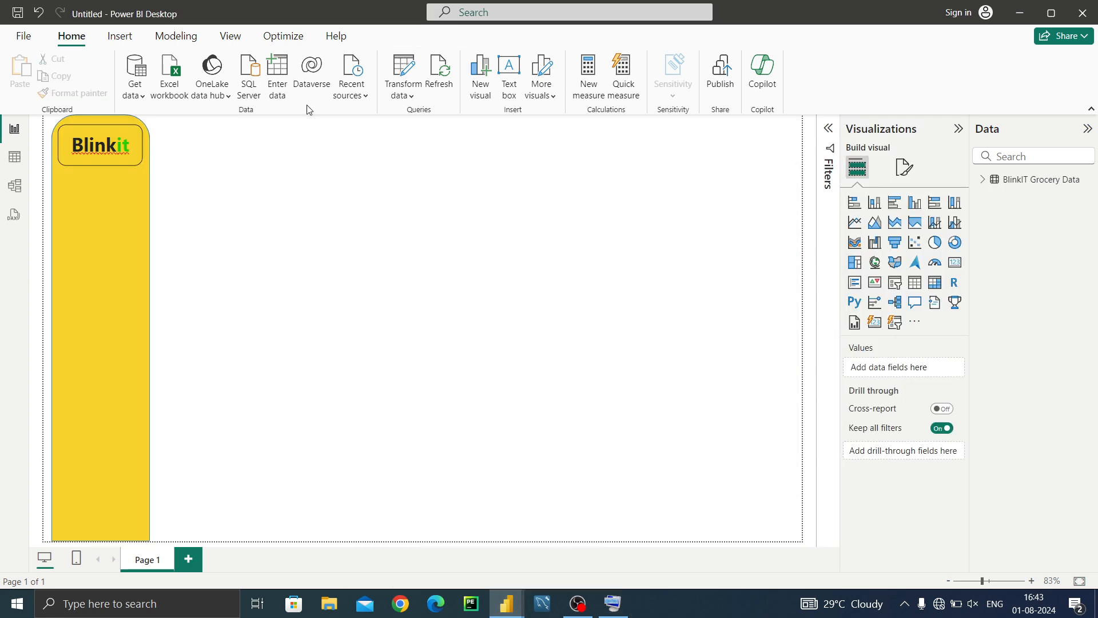
{"action": "left_click", "coordinate": [281, 80]}
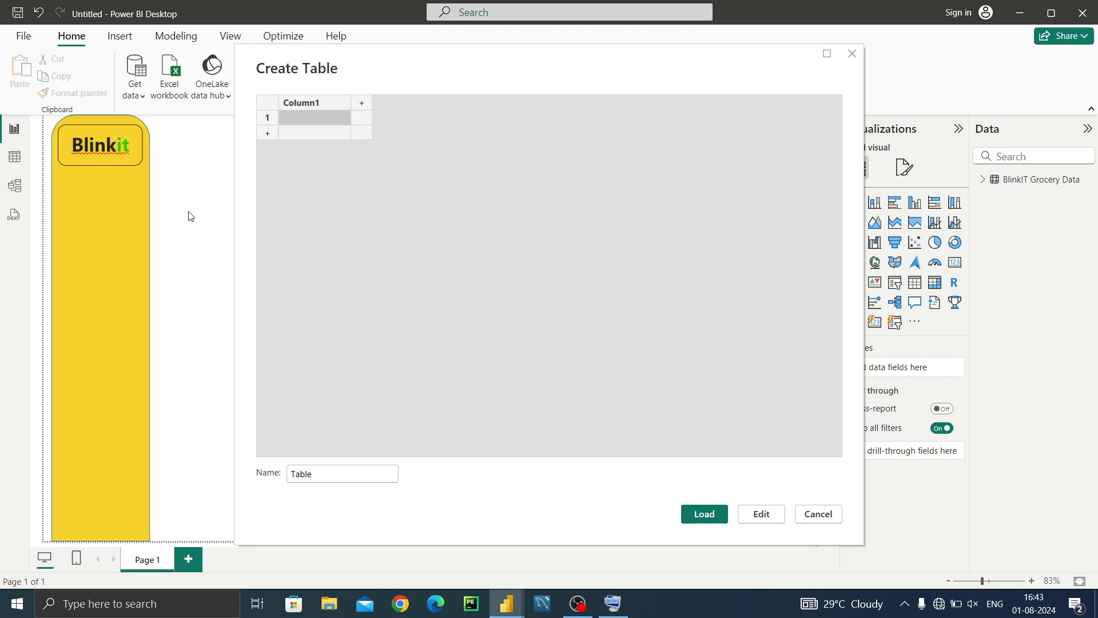
{"action": "left_click", "coordinate": [292, 472]}
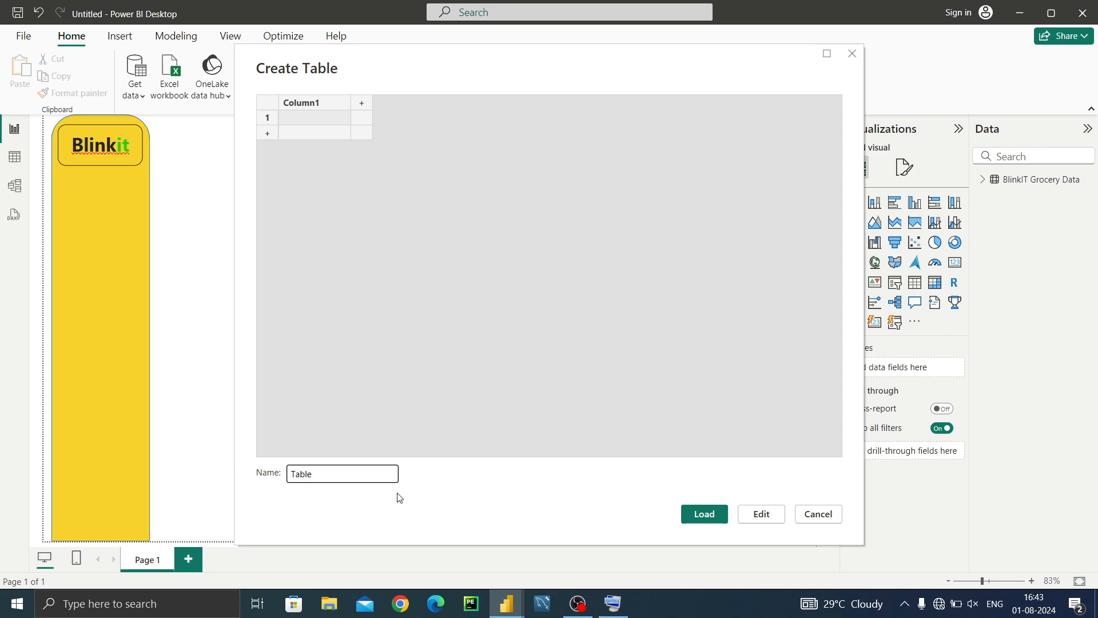
{"action": "left_click", "coordinate": [613, 603]}
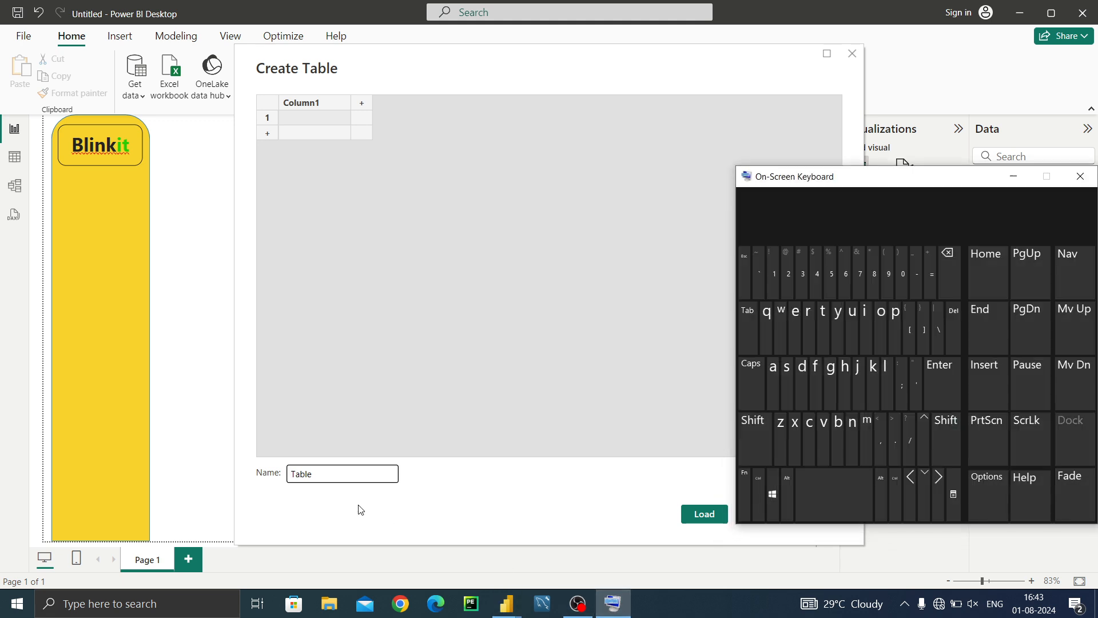
Try to enter the word Measure in front of the new table's default name
{"action": "left_click", "coordinate": [290, 473]}
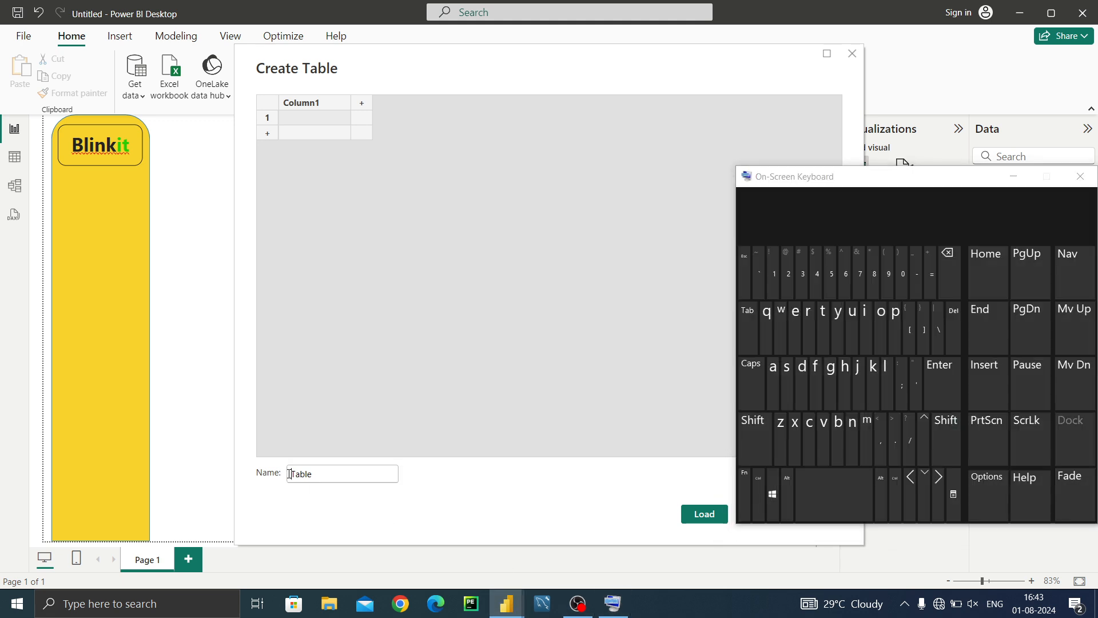
{"action": "left_click", "coordinate": [866, 443], "text": "shift"}
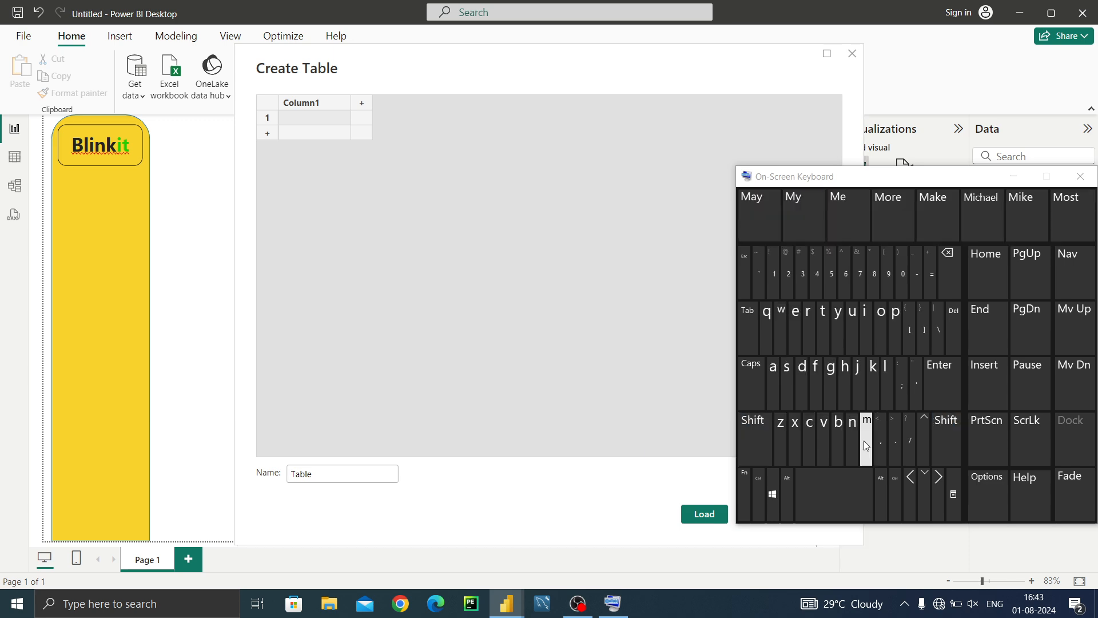
{"action": "left_click", "coordinate": [797, 342]}
{"action": "left_click", "coordinate": [772, 377]}
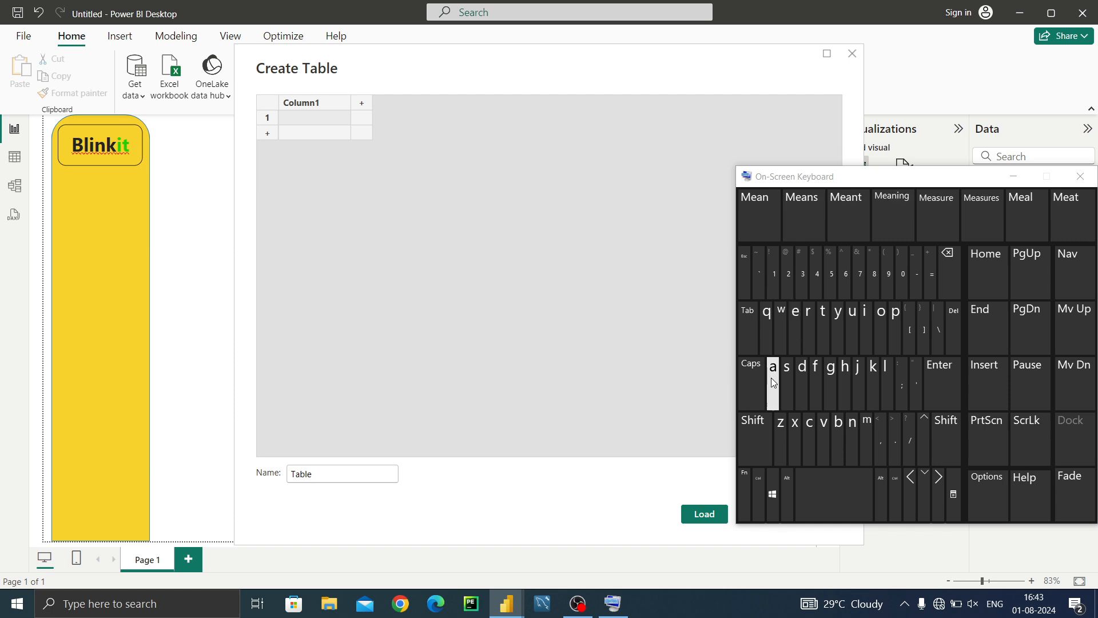
{"action": "left_click", "coordinate": [787, 376]}
{"action": "left_click", "coordinate": [852, 320]}
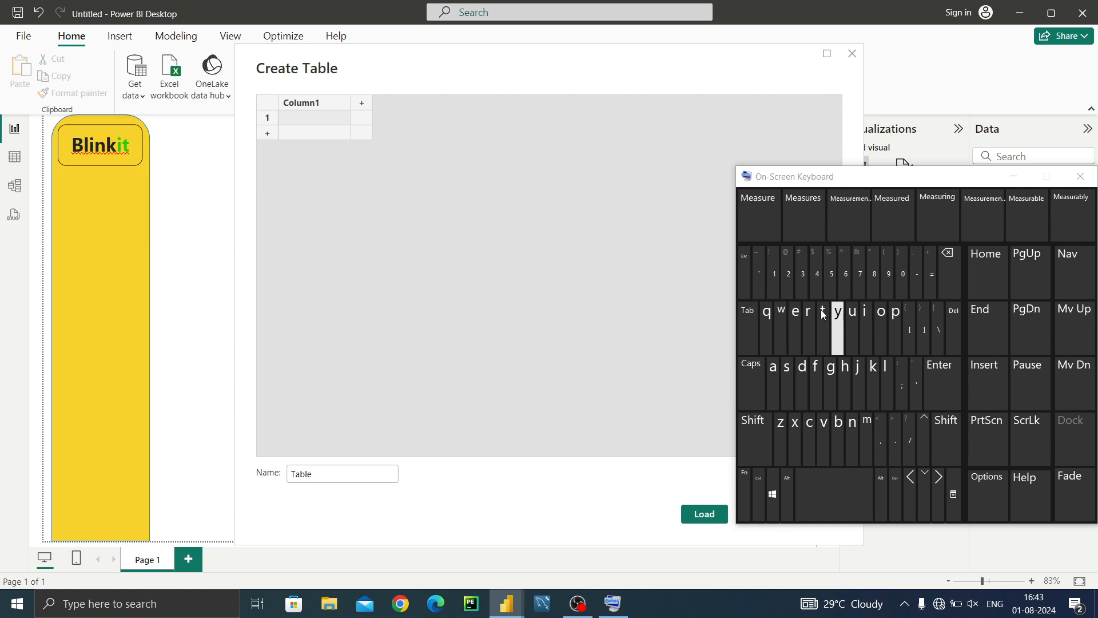
{"action": "left_click", "coordinate": [809, 320]}
{"action": "left_click", "coordinate": [796, 320]}
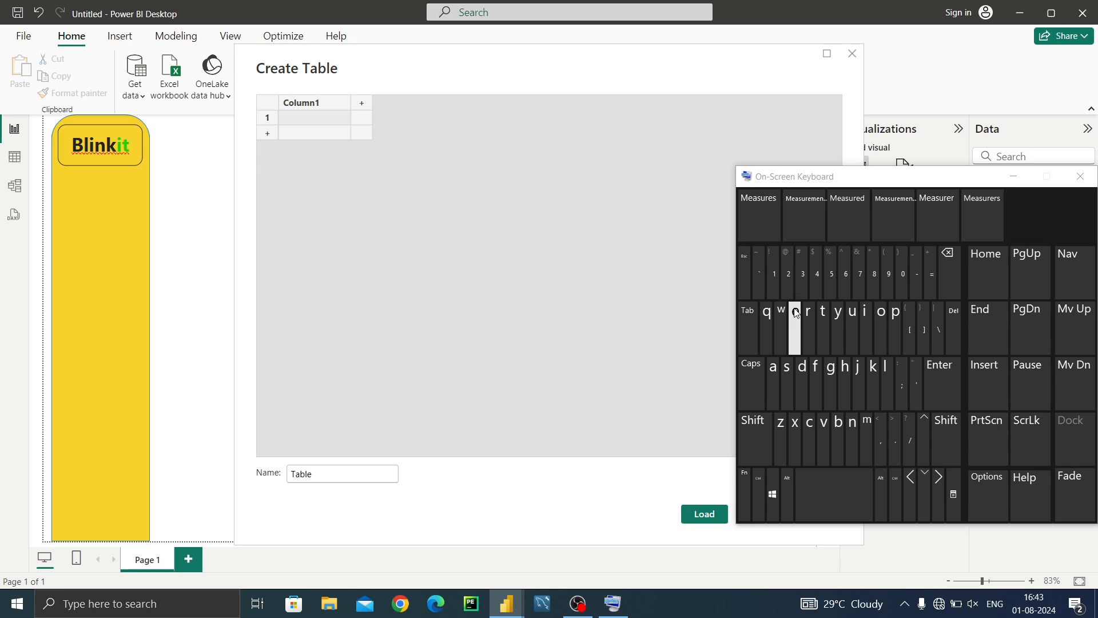
Name the new blank table Measure Table and load it into the report
{"action": "left_click", "coordinate": [292, 475]}
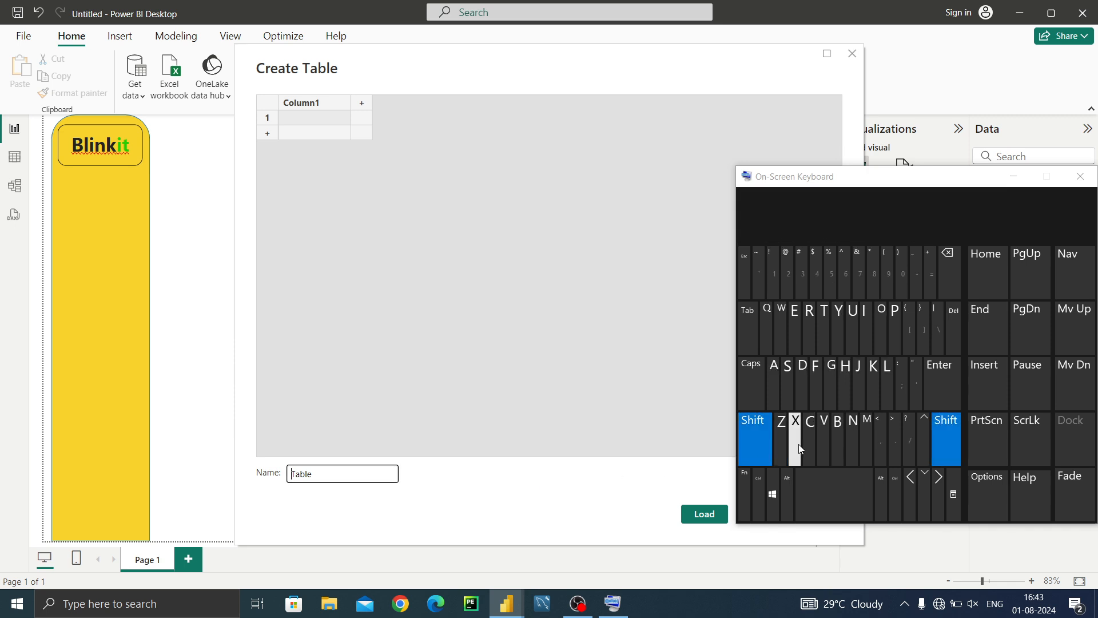
{"action": "left_click", "coordinate": [863, 435]}
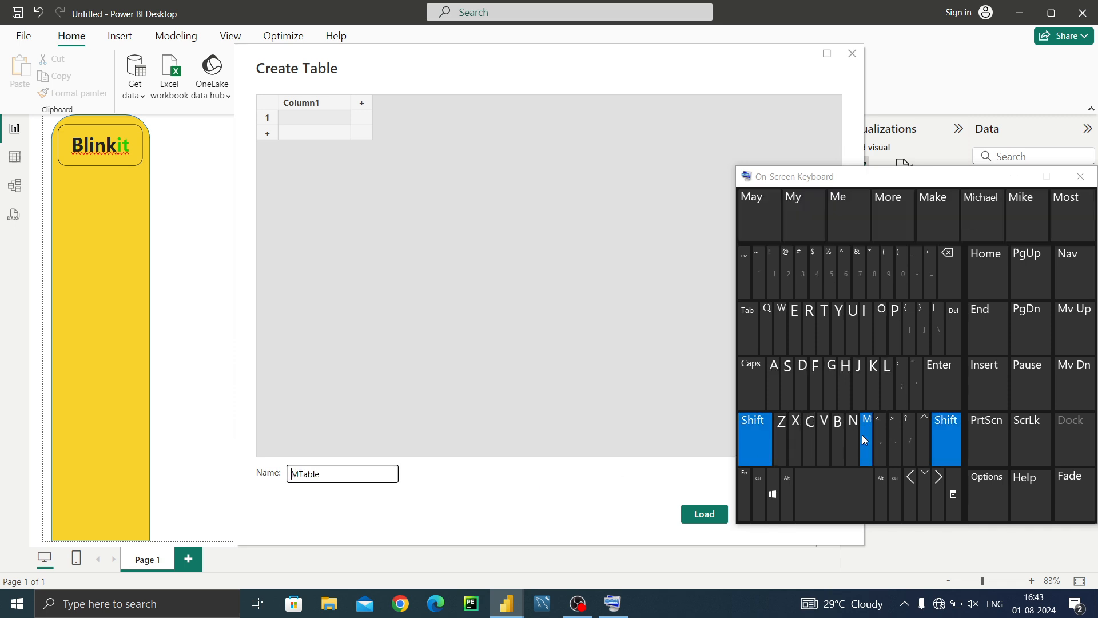
{"action": "left_click", "coordinate": [793, 331]}
{"action": "left_click", "coordinate": [771, 372]}
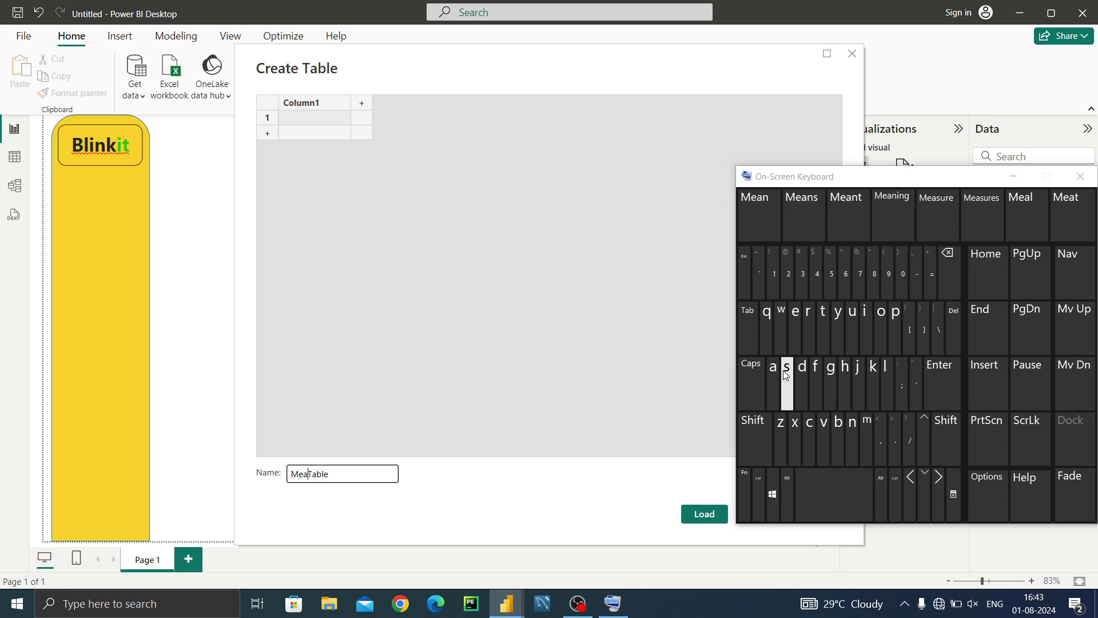
{"action": "left_click", "coordinate": [785, 373]}
{"action": "left_click", "coordinate": [852, 327]}
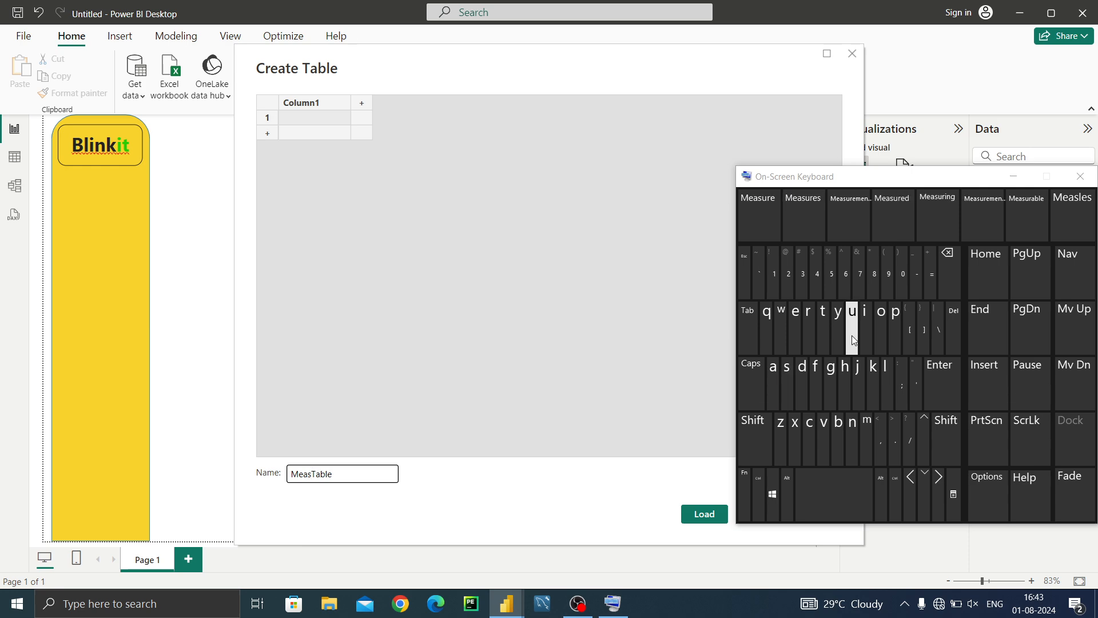
{"action": "left_click", "coordinate": [810, 326]}
{"action": "left_click", "coordinate": [797, 325]}
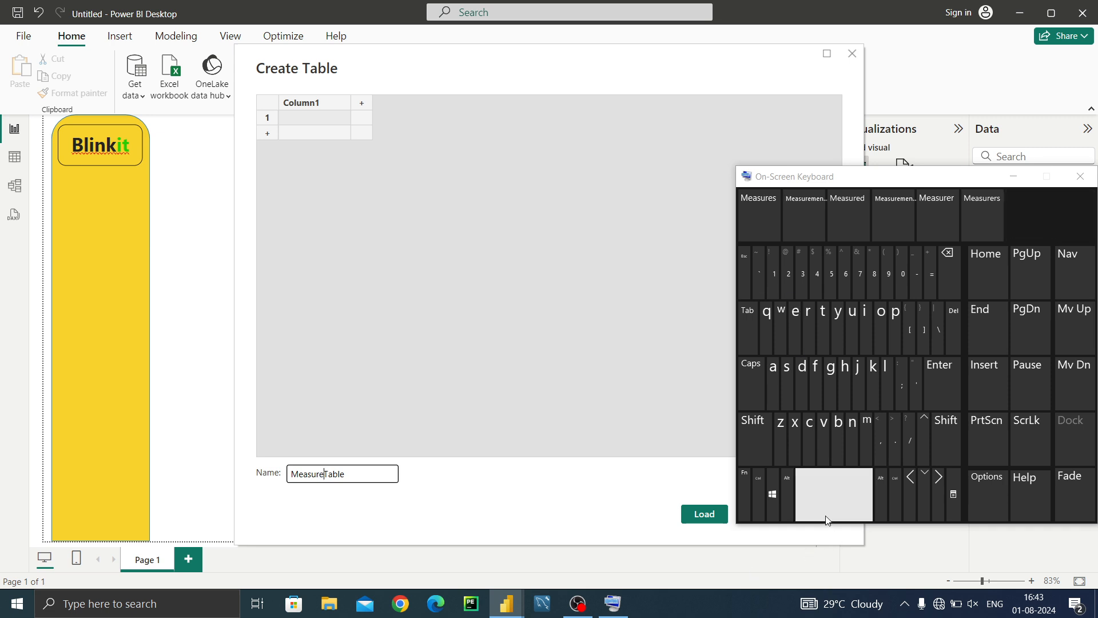
{"action": "left_click", "coordinate": [833, 496]}
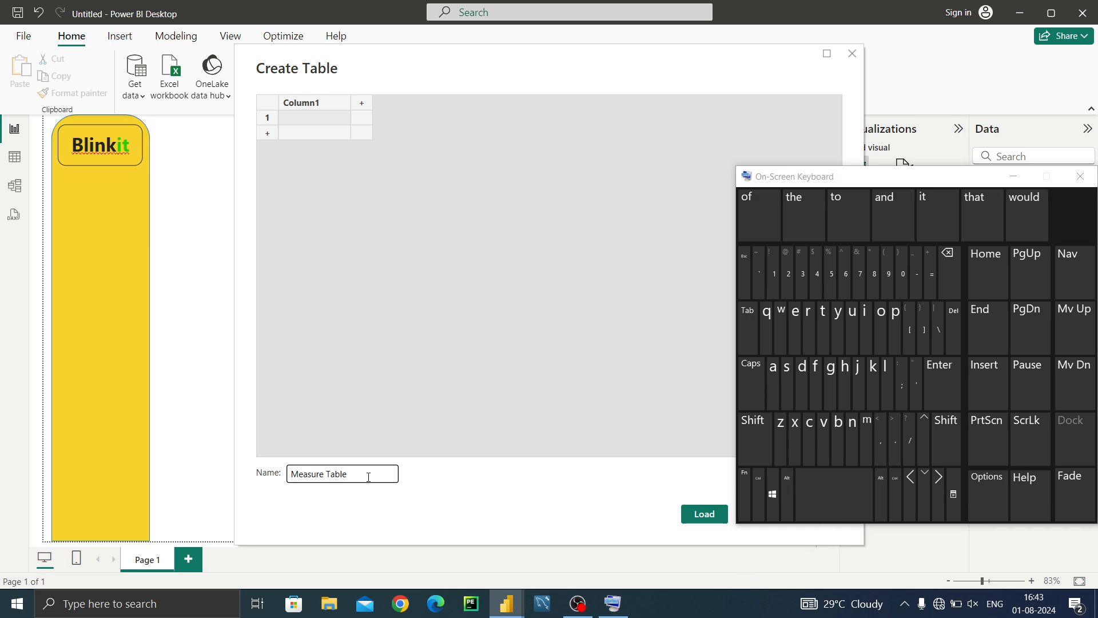
{"action": "left_click", "coordinate": [1018, 176]}
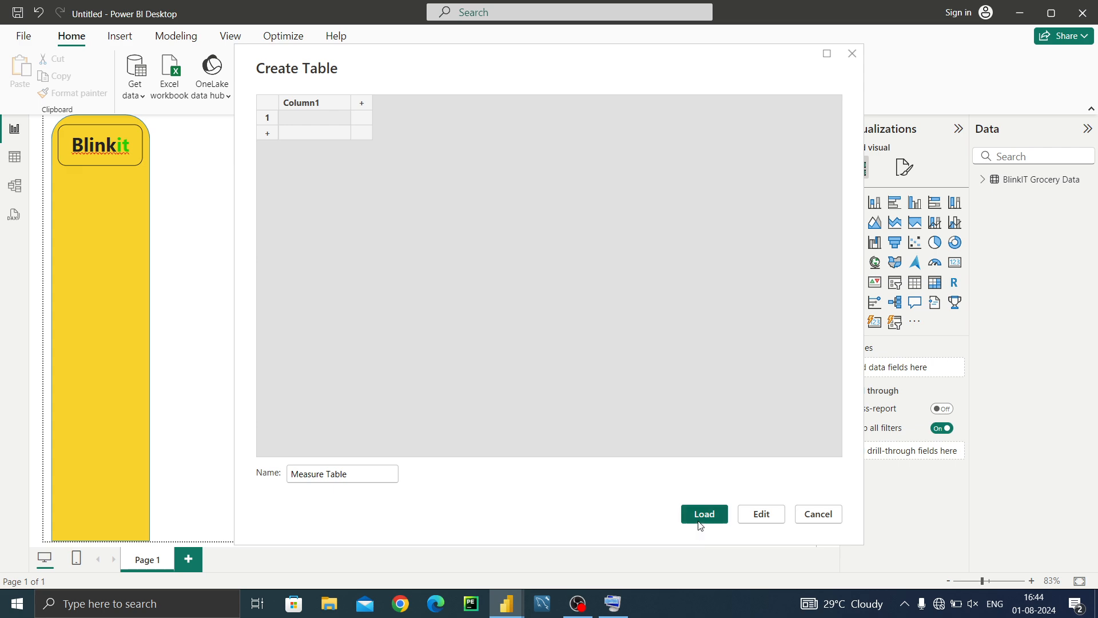
{"action": "left_click", "coordinate": [701, 511]}
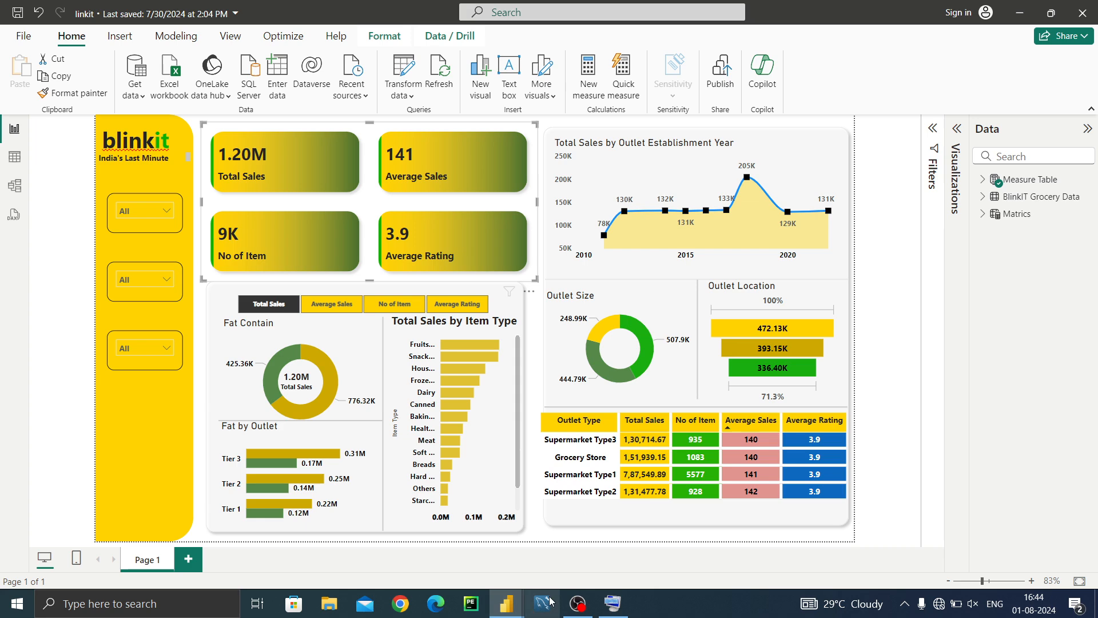
Return to the untitled report, add a new measure to Measure Table and select its placeholder formula text
{"action": "mouse_move", "coordinate": [505, 610]}
{"action": "left_click", "coordinate": [551, 551]}
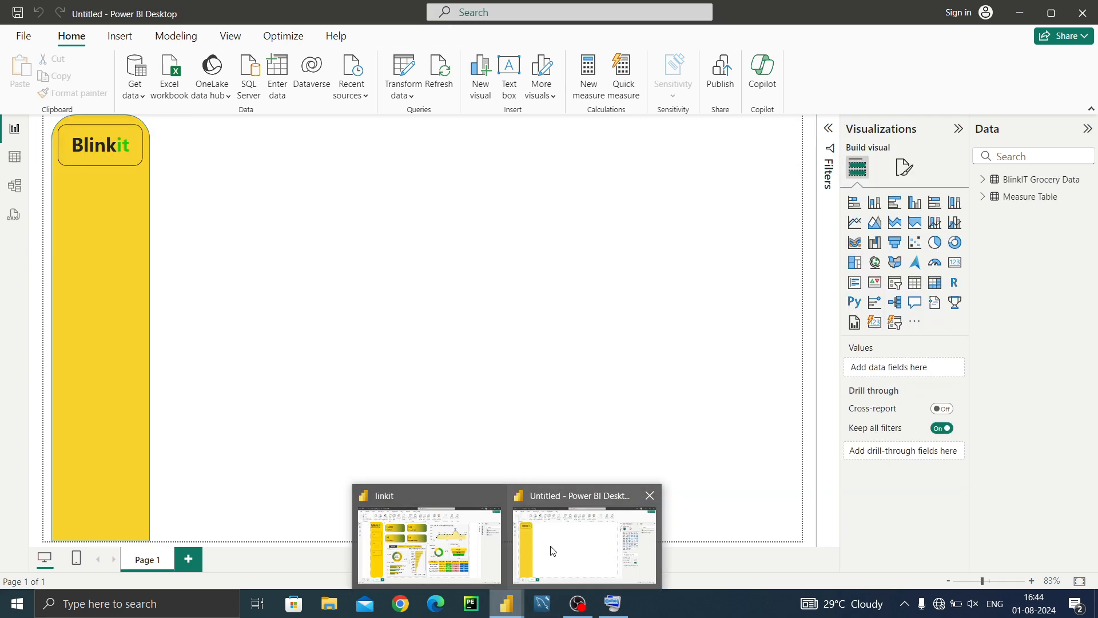
{"action": "left_click", "coordinate": [983, 202]}
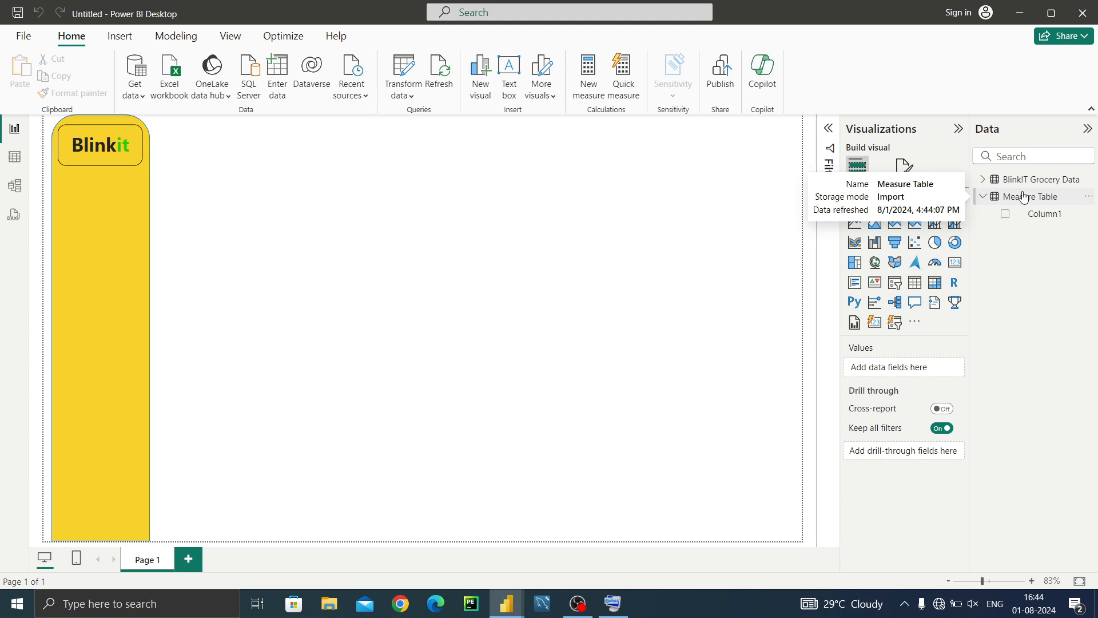
{"action": "left_click", "coordinate": [1089, 196]}
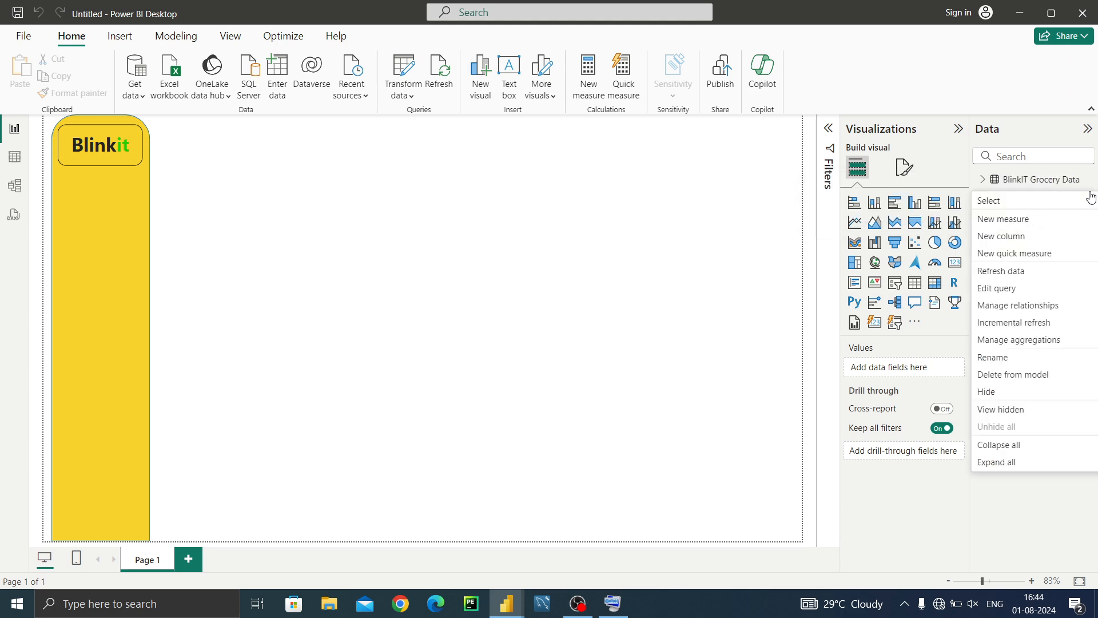
{"action": "left_click", "coordinate": [1054, 221]}
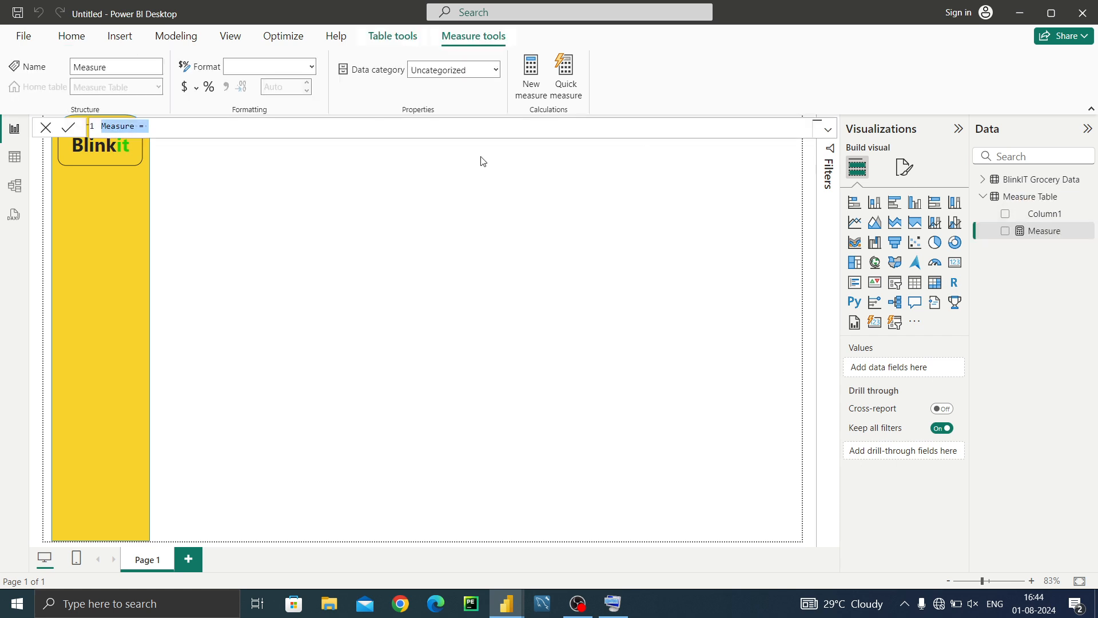
{"action": "left_click", "coordinate": [159, 128]}
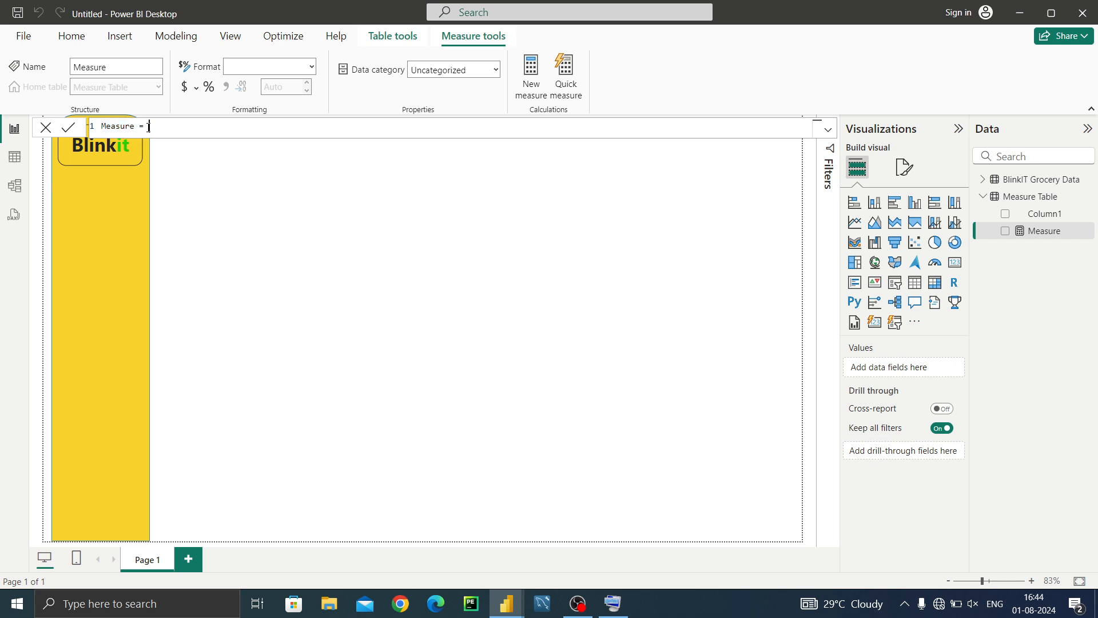
{"action": "left_click_drag", "start_coordinate": [148, 127], "coordinate": [103, 126]}
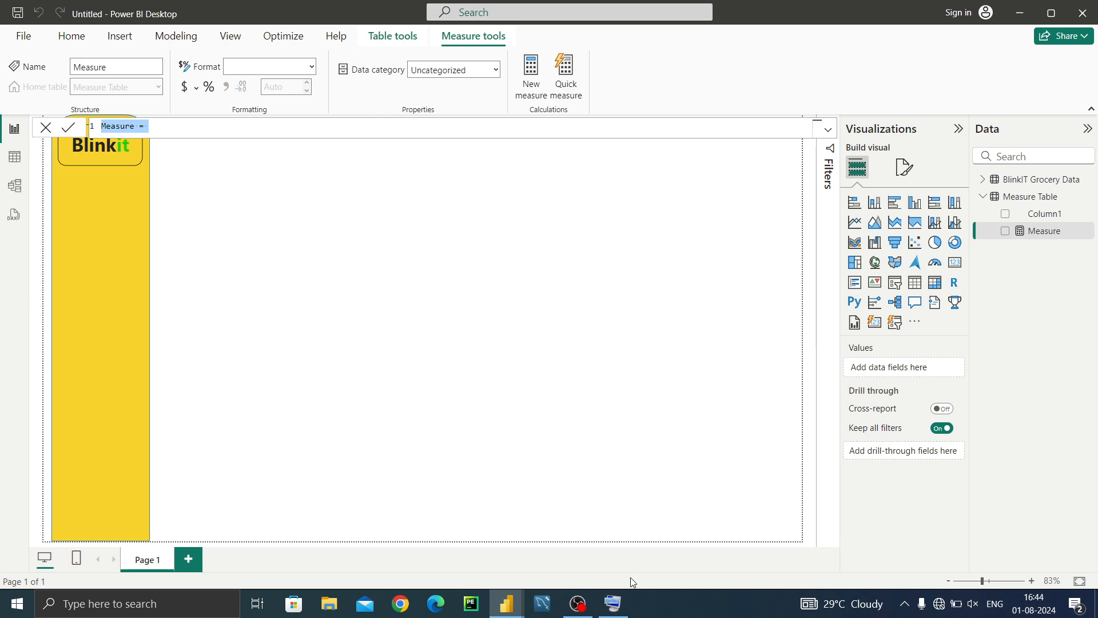
Replace the new measure's default formula text with "Total sales =" as its name
{"action": "left_click", "coordinate": [613, 604]}
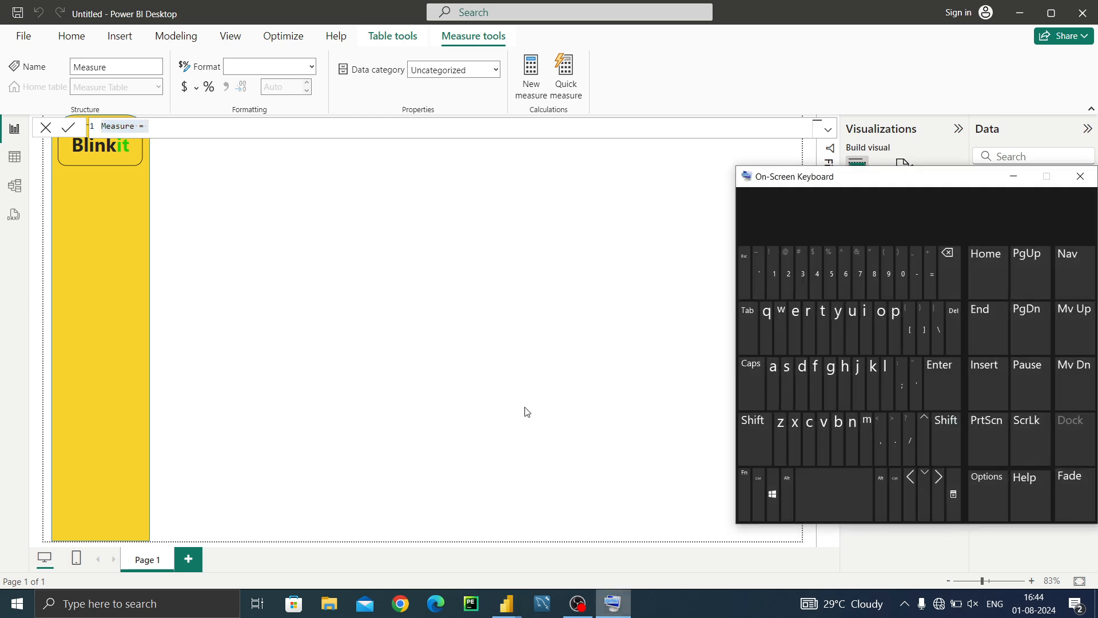
{"action": "left_click", "coordinate": [207, 129]}
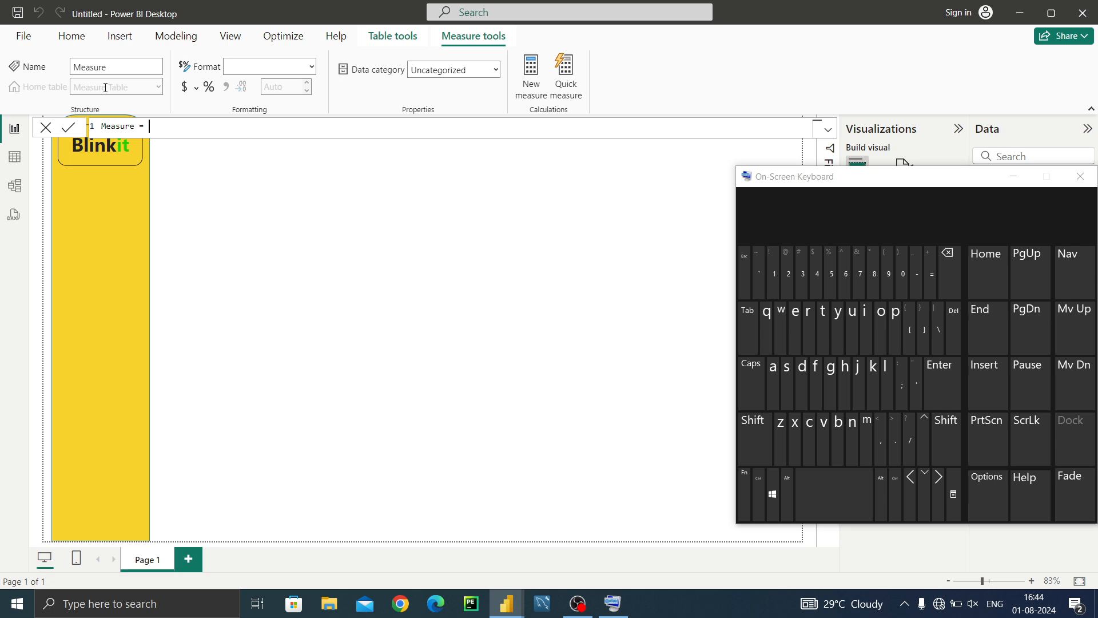
{"action": "left_click_drag", "start_coordinate": [149, 125], "coordinate": [87, 127]}
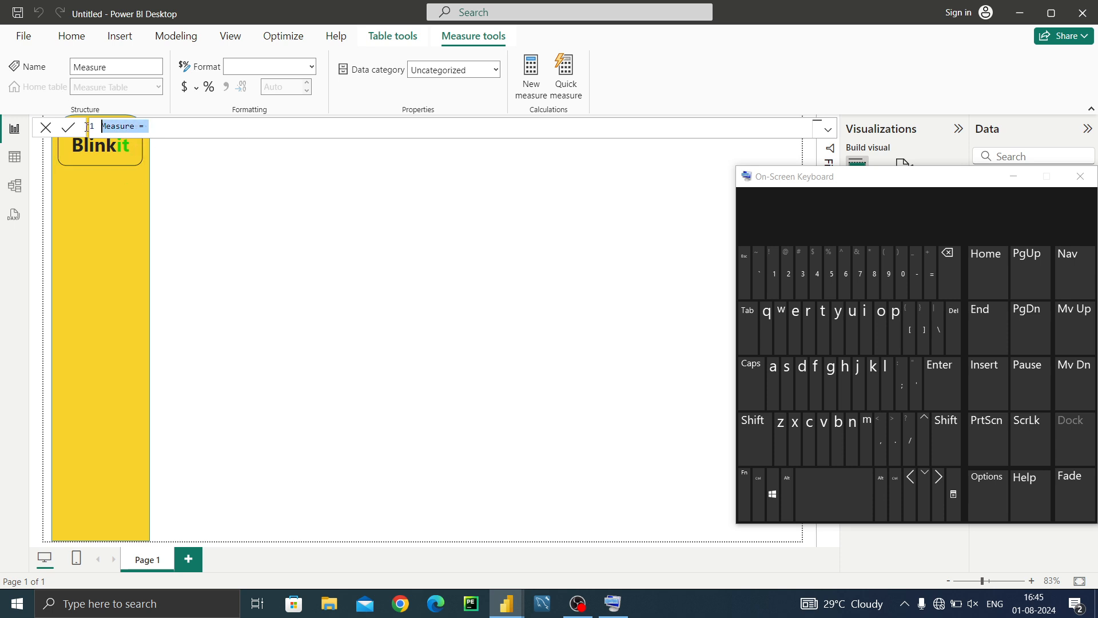
{"action": "left_click", "coordinate": [947, 272]}
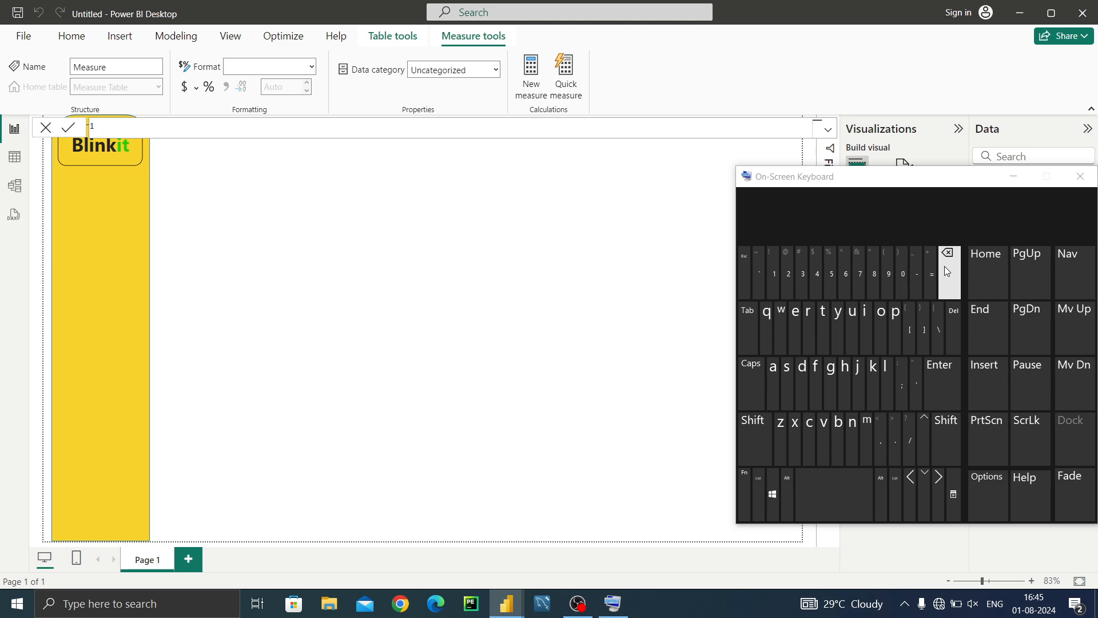
{"action": "left_click", "coordinate": [946, 439]}
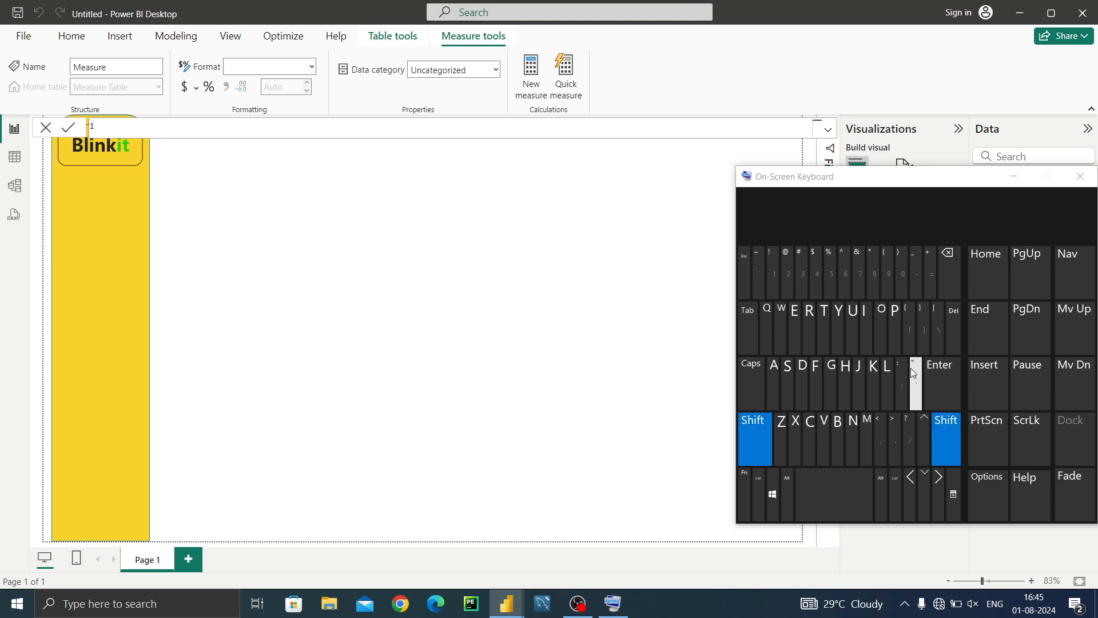
{"action": "left_click", "coordinate": [823, 318]}
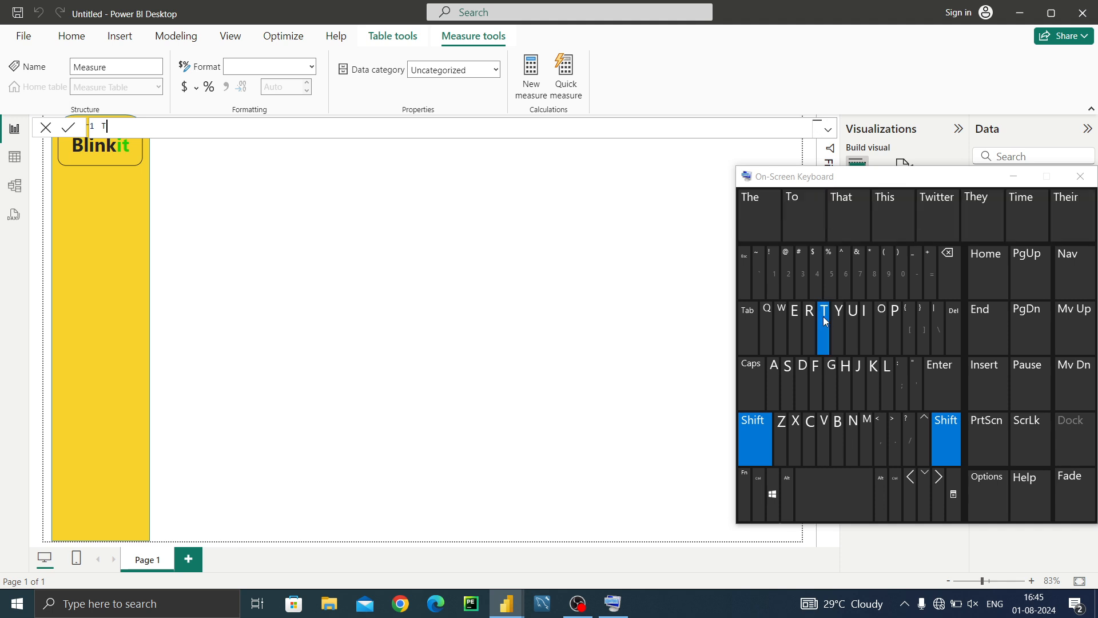
{"action": "left_click", "coordinate": [882, 320]}
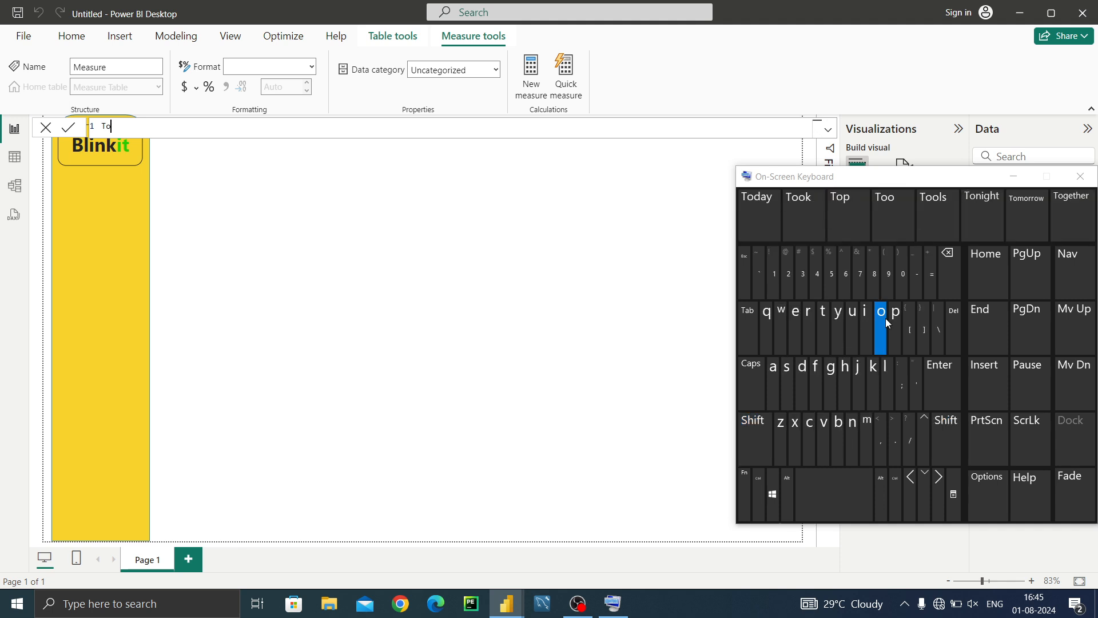
{"action": "left_click", "coordinate": [829, 318]}
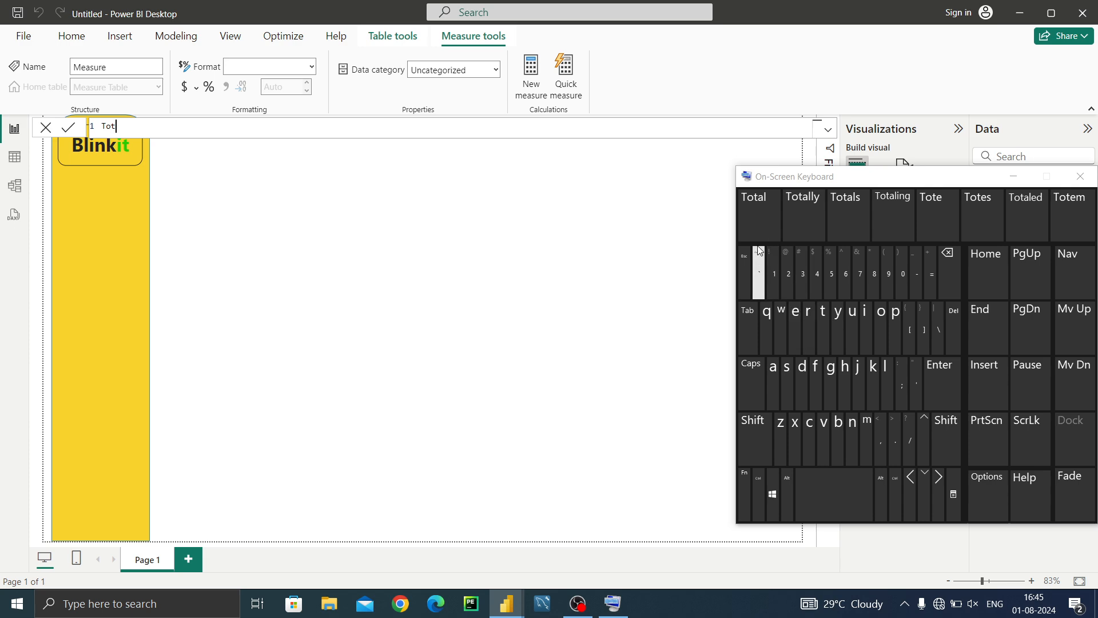
{"action": "left_click", "coordinate": [756, 220]}
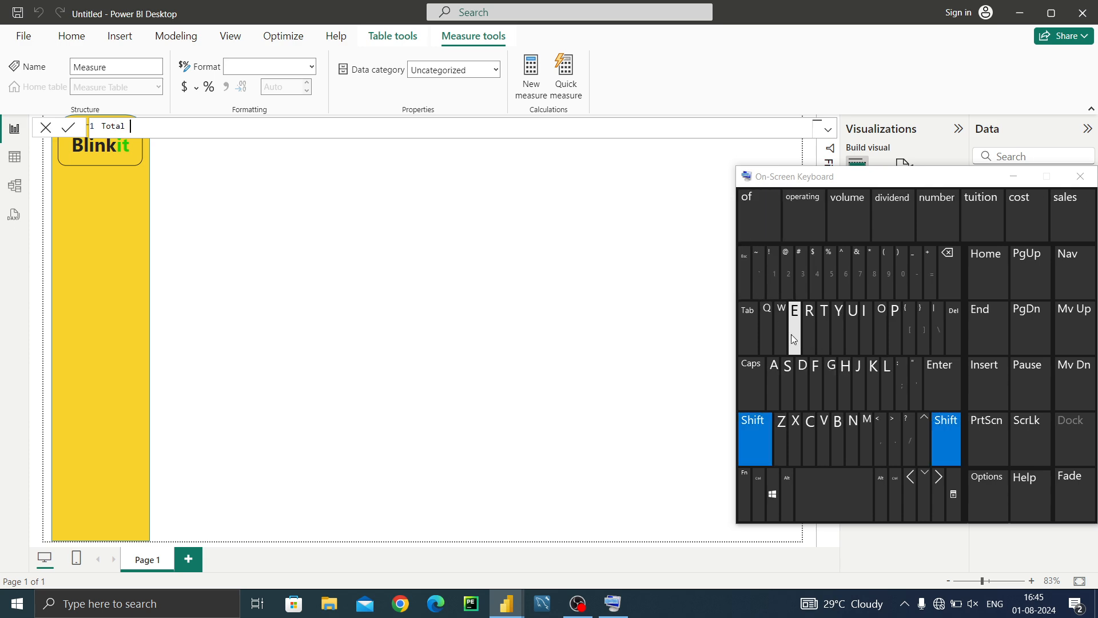
{"action": "left_click", "coordinate": [787, 384]}
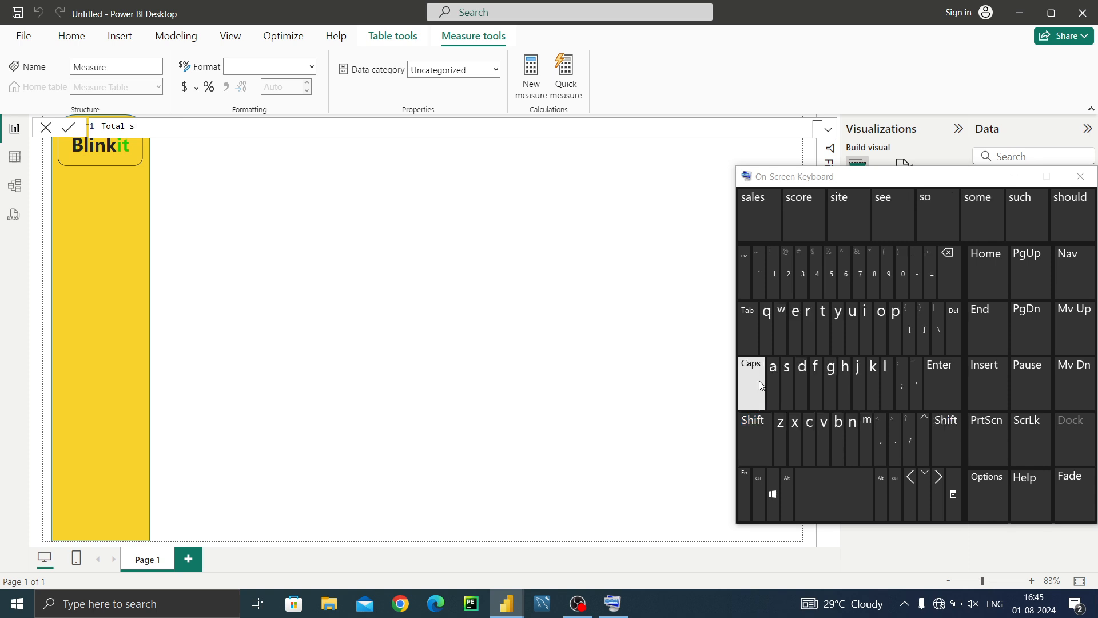
{"action": "left_click", "coordinate": [752, 218]}
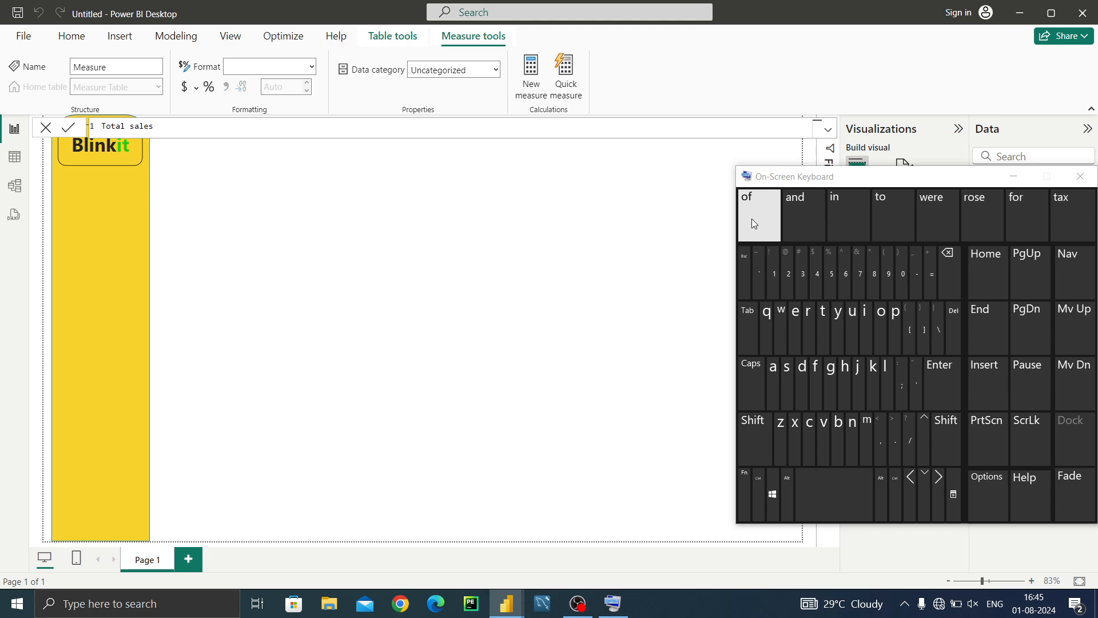
{"action": "left_click", "coordinate": [931, 274]}
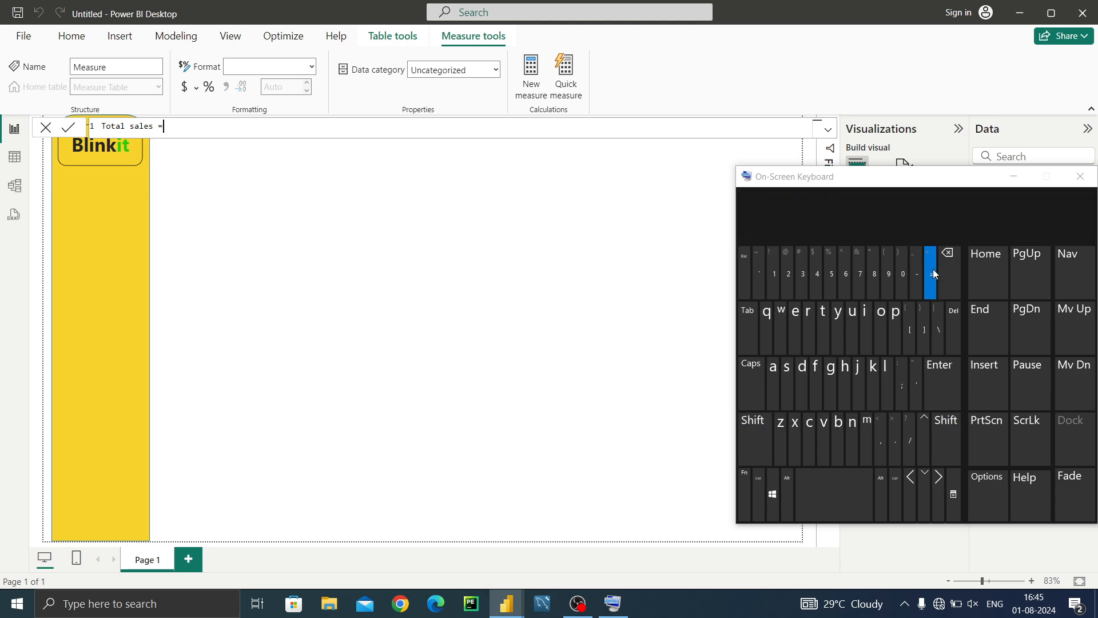
{"action": "left_click", "coordinate": [1012, 177]}
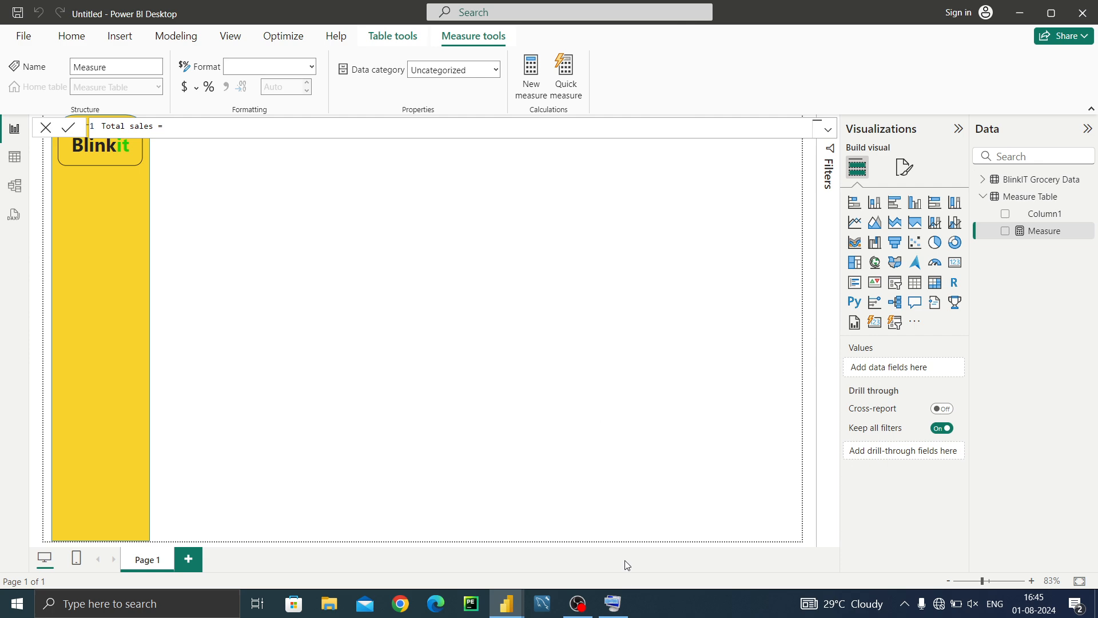
Add the SUM function after the equals sign in the Total sales measure formula
{"action": "left_click", "coordinate": [618, 600]}
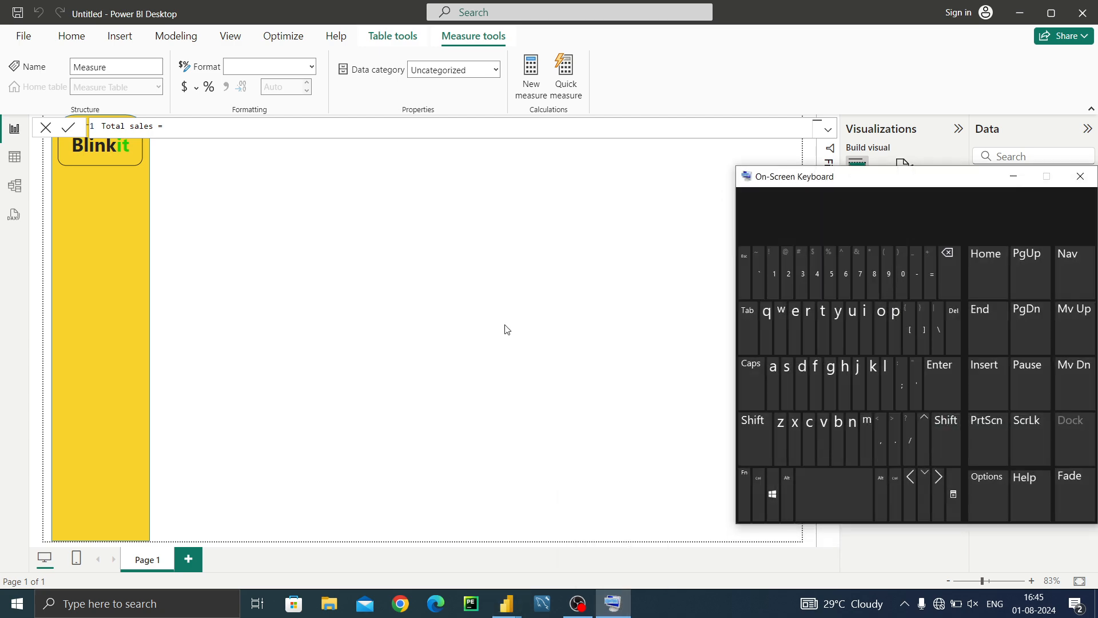
{"action": "left_click", "coordinate": [354, 126]}
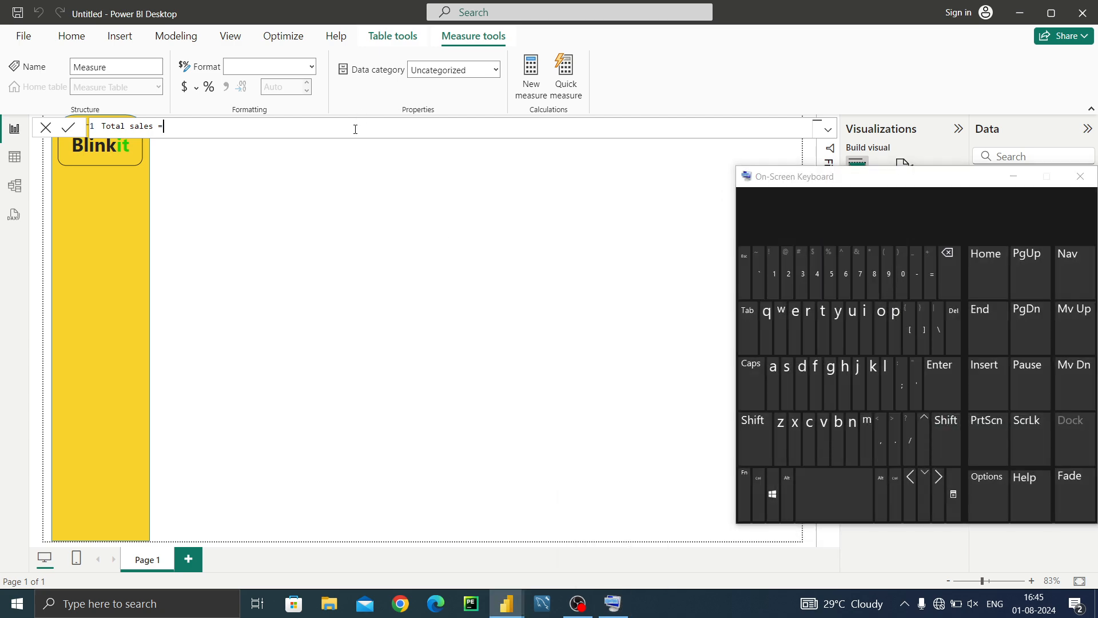
{"action": "key", "text": "shift"}
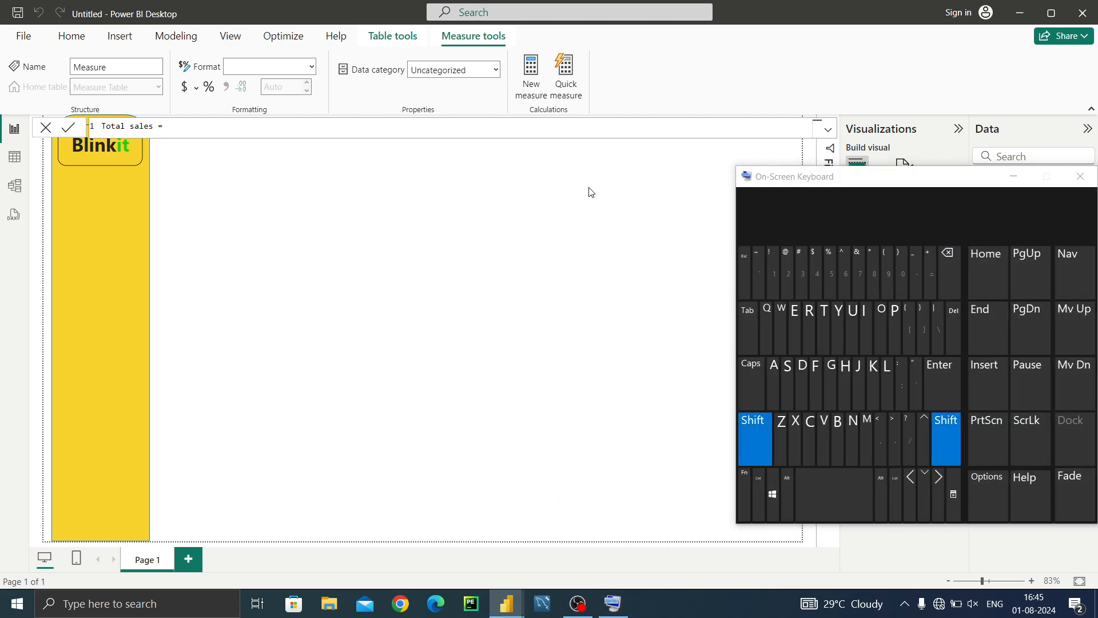
{"action": "left_click", "coordinate": [792, 380]}
{"action": "left_click", "coordinate": [853, 321]}
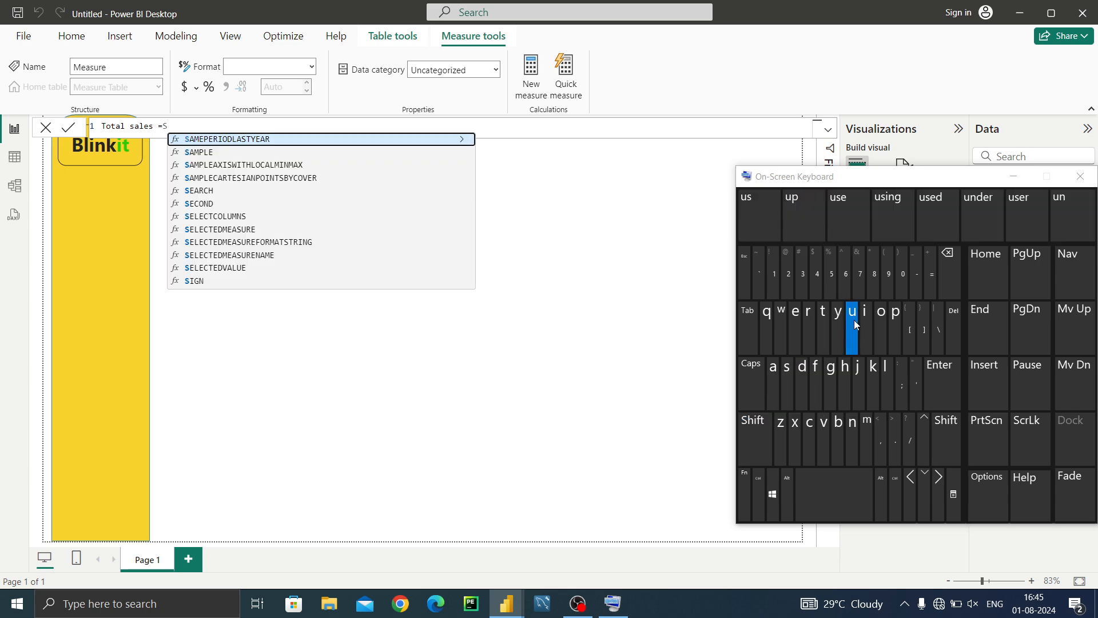
{"action": "double_click", "coordinate": [262, 243]}
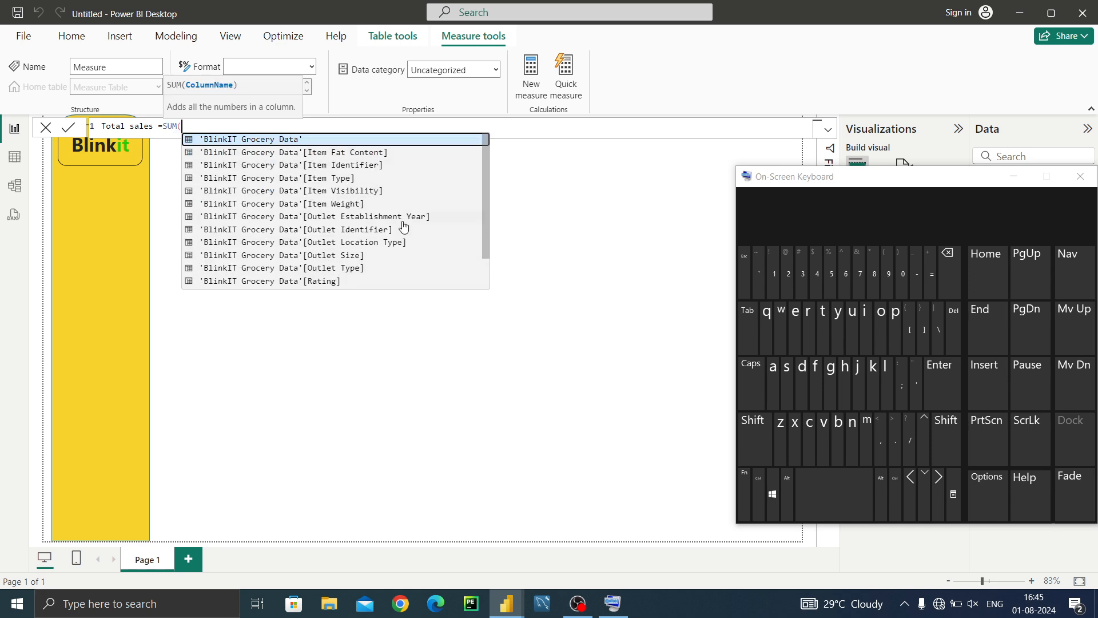
{"action": "left_click", "coordinate": [1021, 180]}
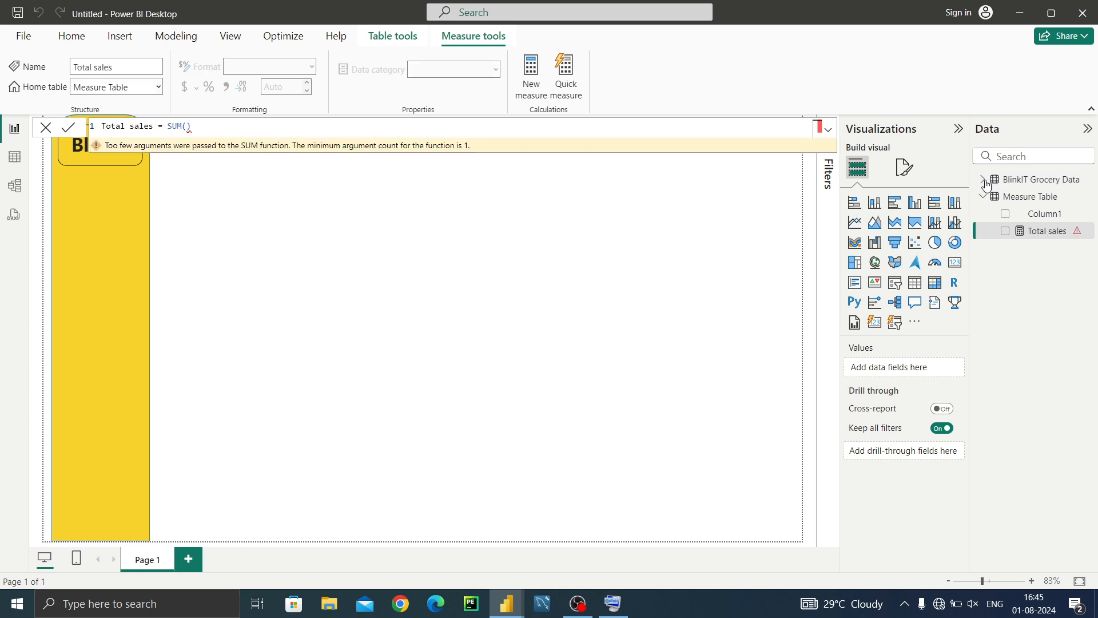
Complete the Total sales measure by summing 'BlinkIT Grocery Data'[Sales] and commit the formula
{"action": "left_click", "coordinate": [985, 180]}
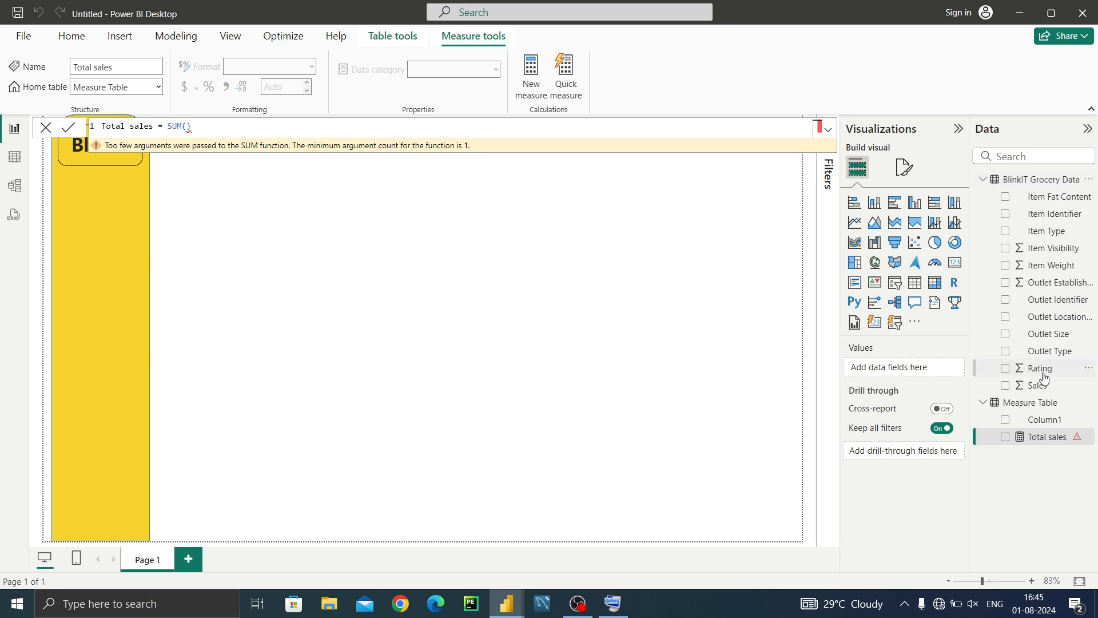
{"action": "left_click", "coordinate": [983, 179]}
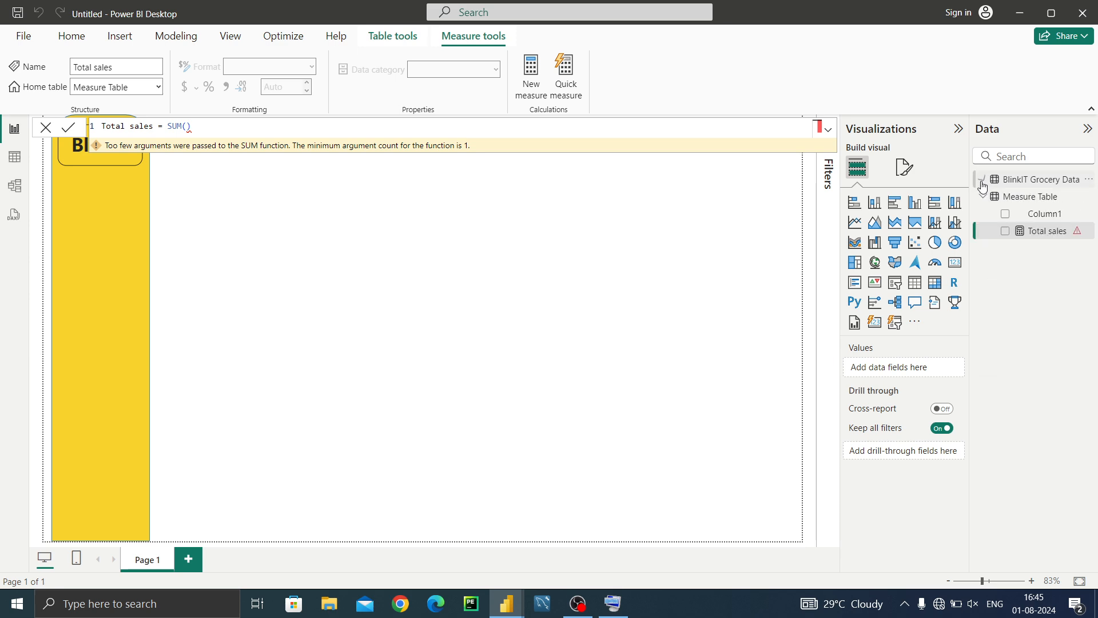
{"action": "left_click", "coordinate": [207, 127]}
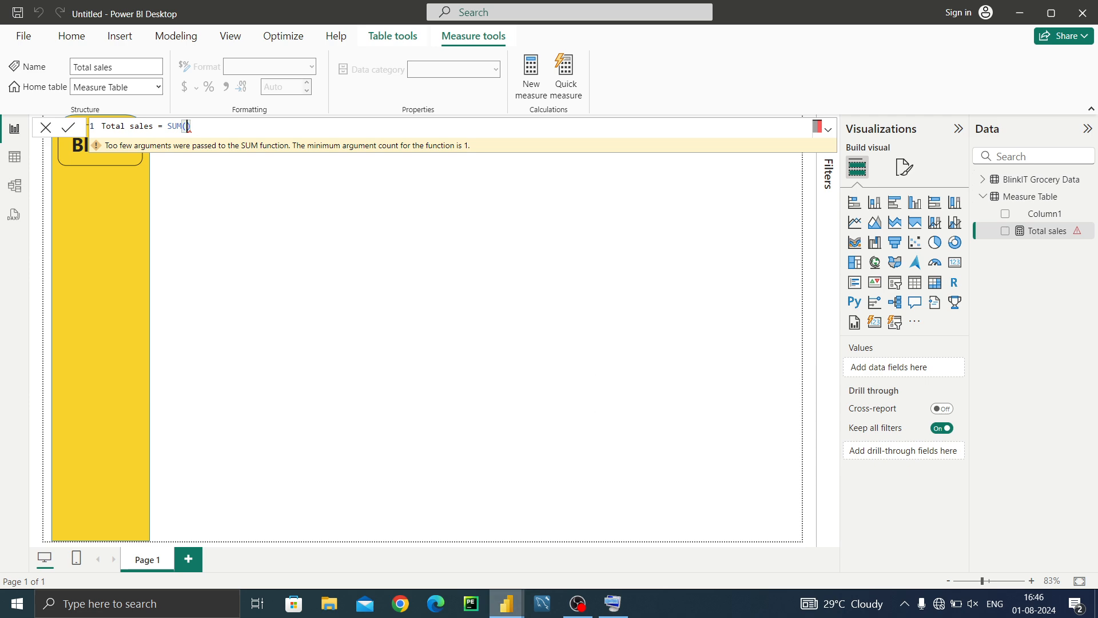
{"action": "left_click", "coordinate": [613, 604]}
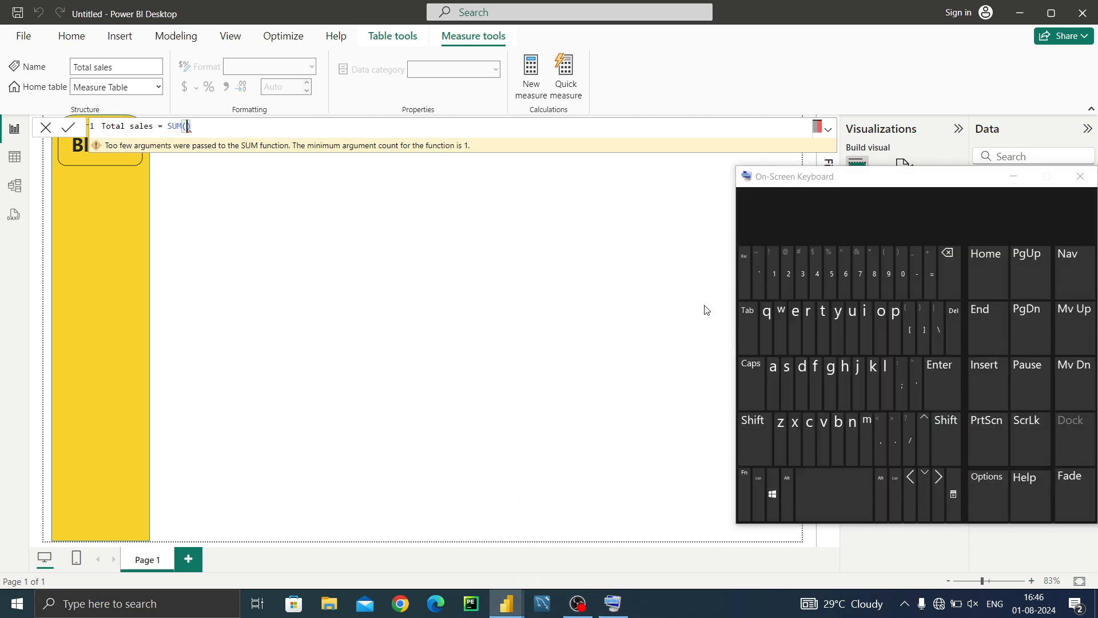
{"action": "left_click", "coordinate": [787, 386]}
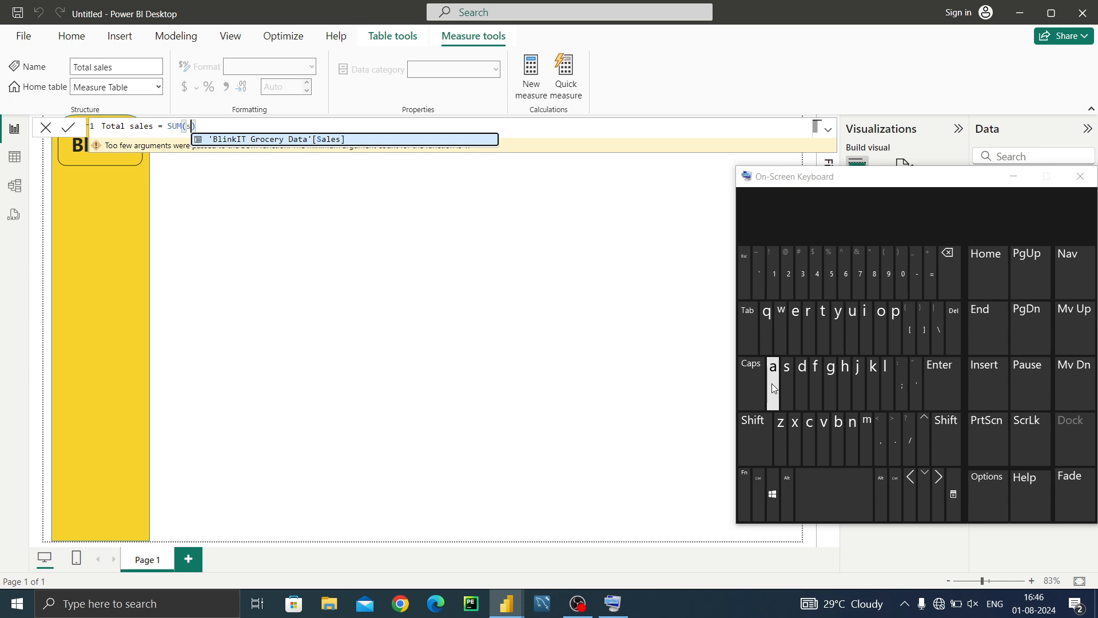
{"action": "left_click", "coordinate": [385, 139]}
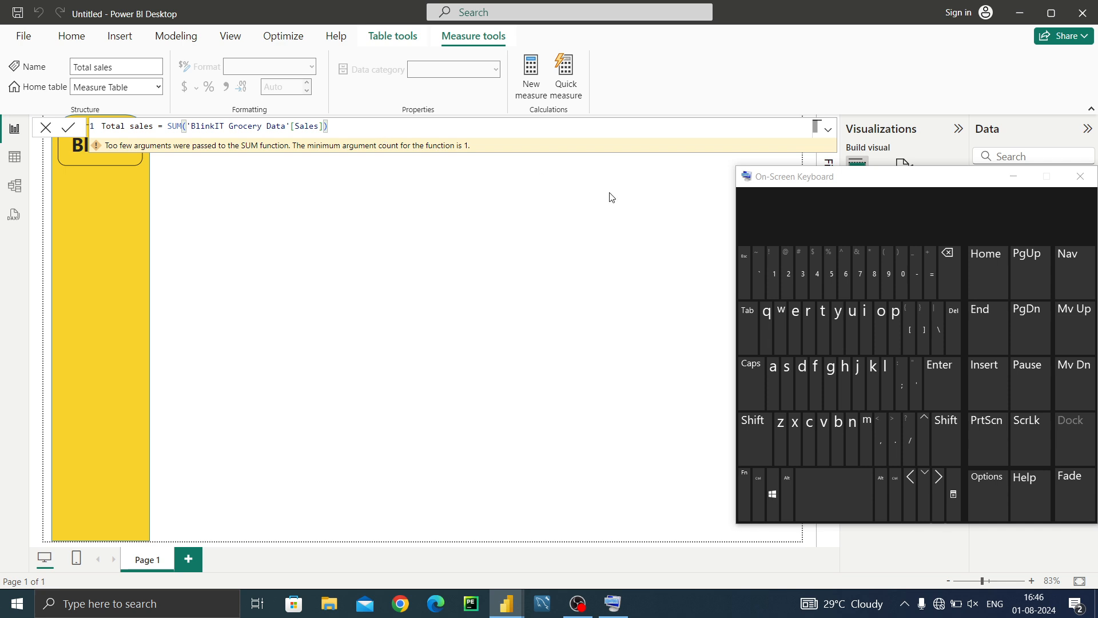
{"action": "left_click", "coordinate": [934, 406]}
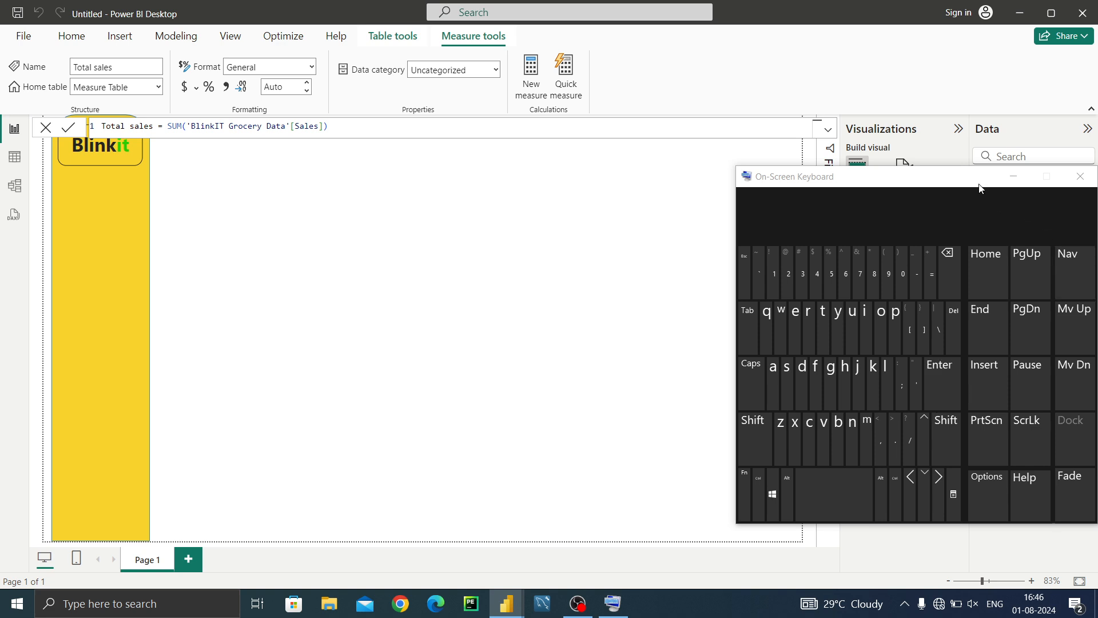
Delete the placeholder Column1 from the Measure Table
{"action": "left_click_drag", "start_coordinate": [977, 181], "coordinate": [1025, 349]}
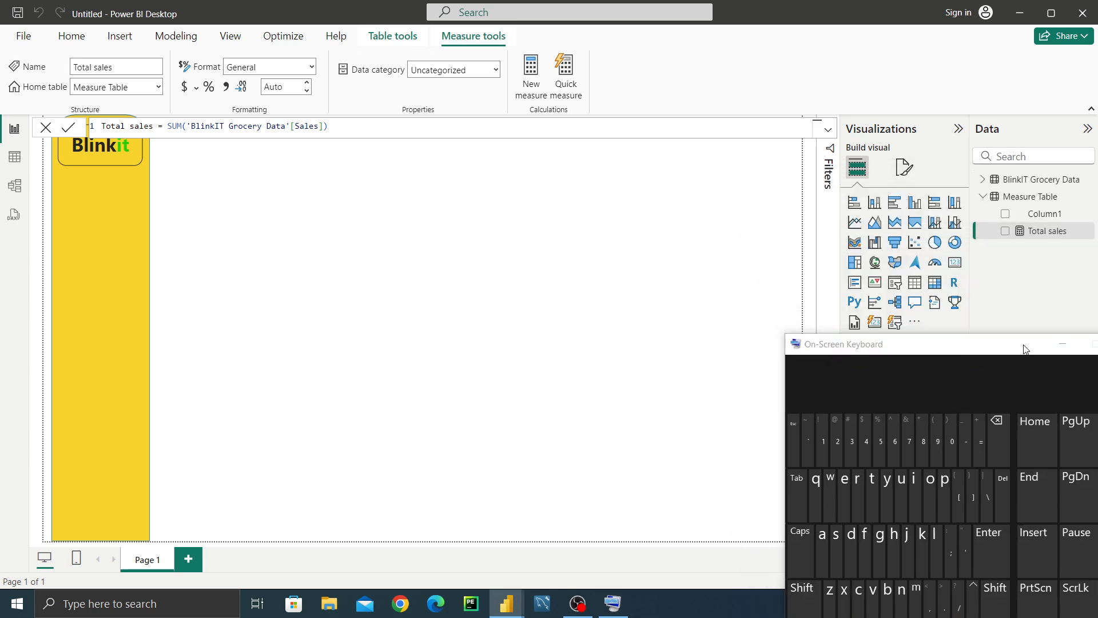
{"action": "right_click", "coordinate": [1083, 215]}
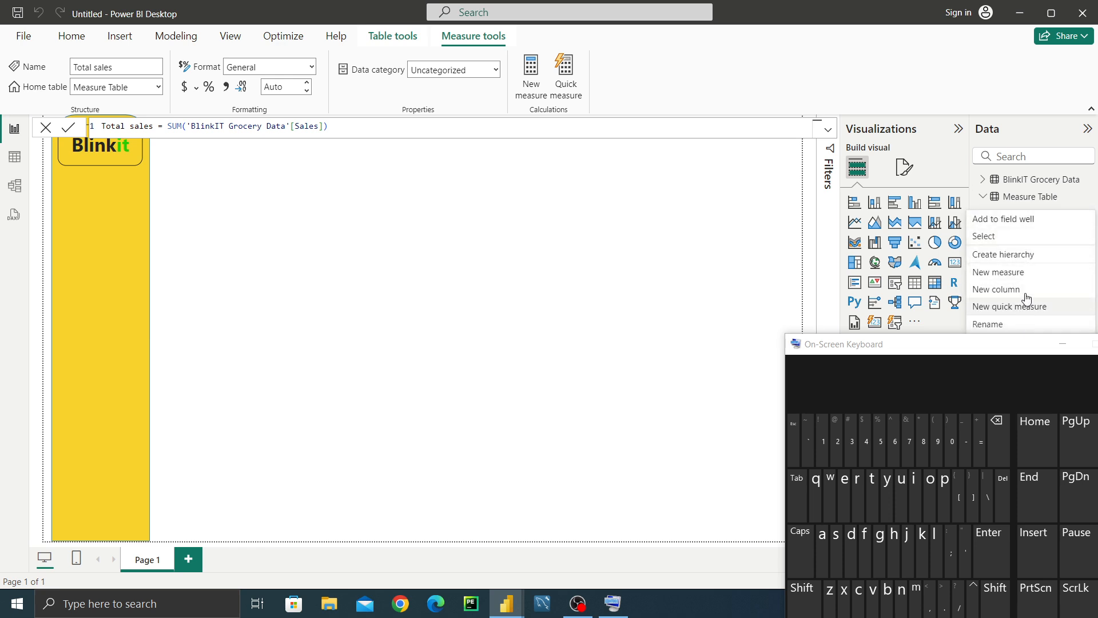
{"action": "left_click", "coordinate": [1058, 344]}
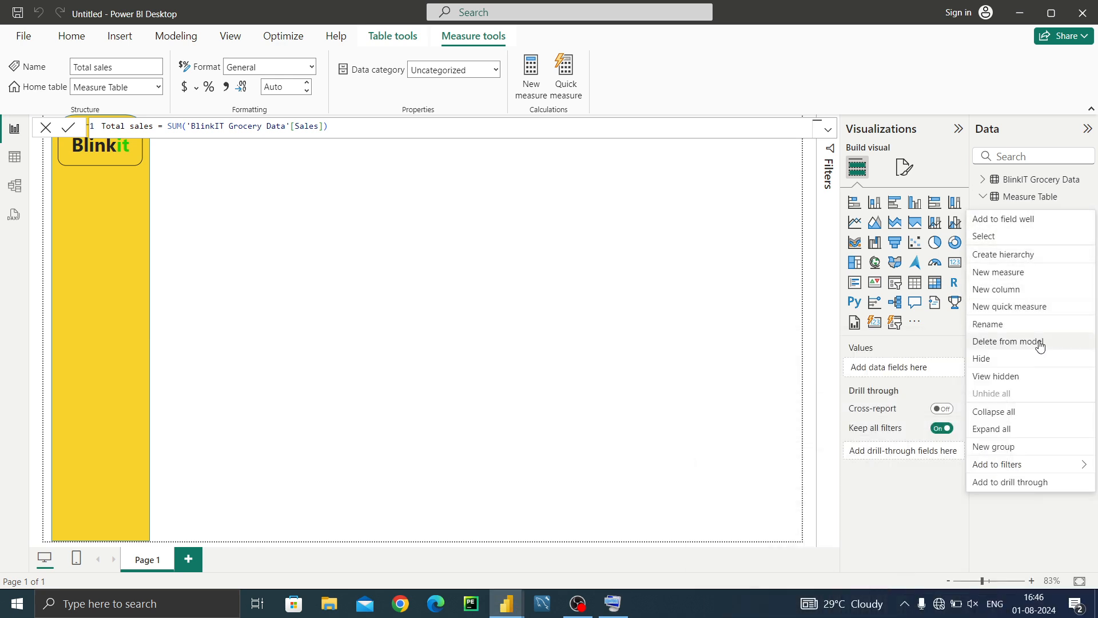
{"action": "left_click", "coordinate": [1032, 341]}
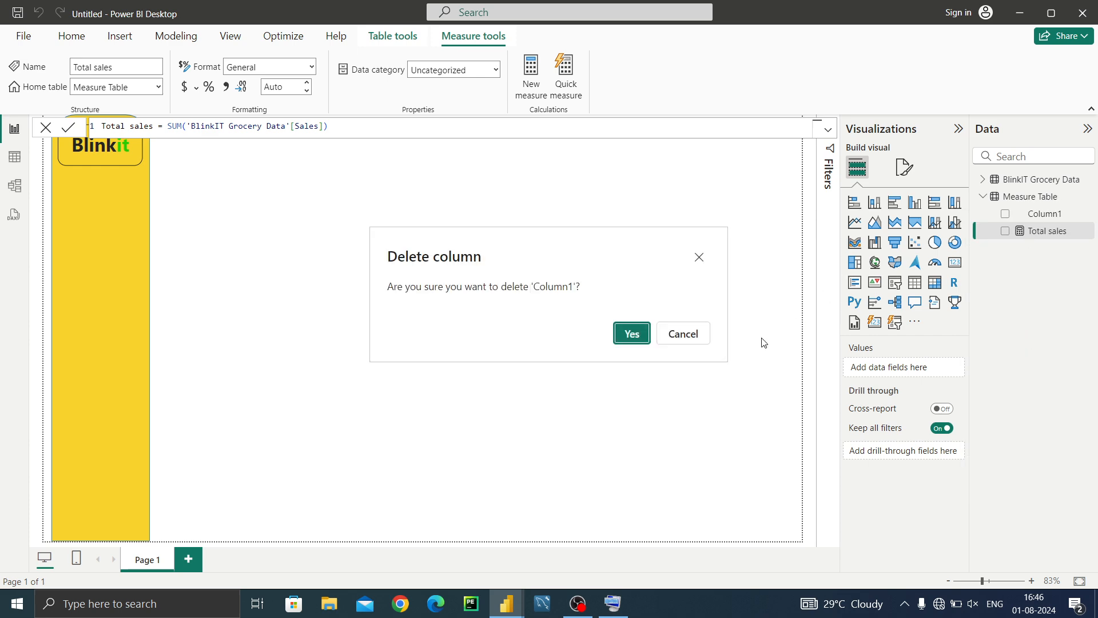
{"action": "left_click", "coordinate": [646, 339]}
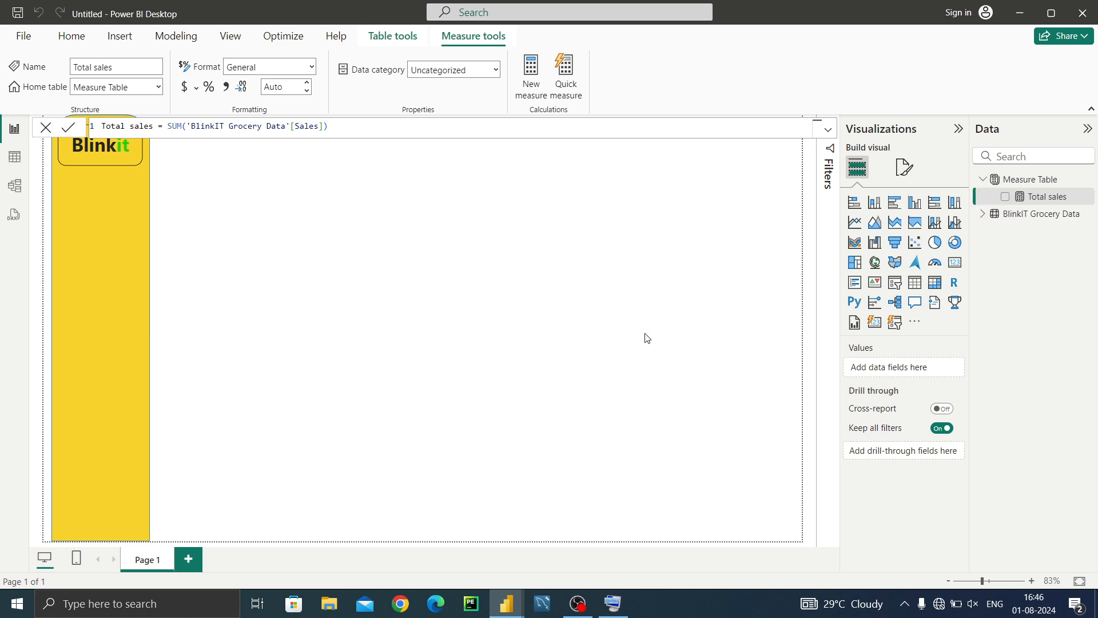
Create another new measure in the Measure Table and bring up the On-Screen Keyboard for entering its formula
{"action": "left_click", "coordinate": [1086, 181]}
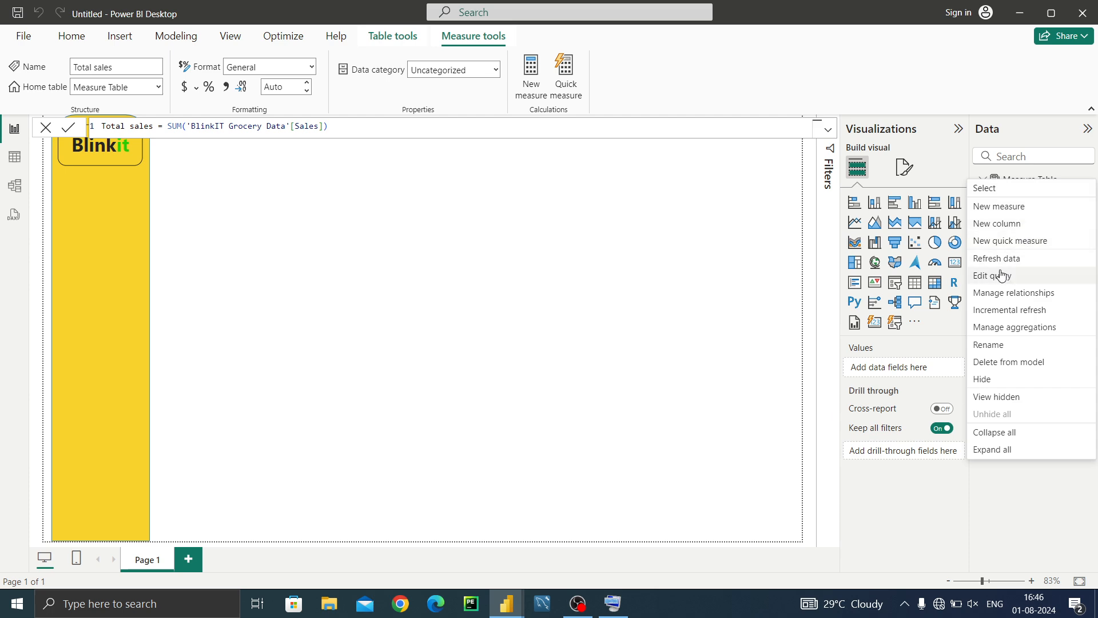
{"action": "left_click", "coordinate": [1010, 208]}
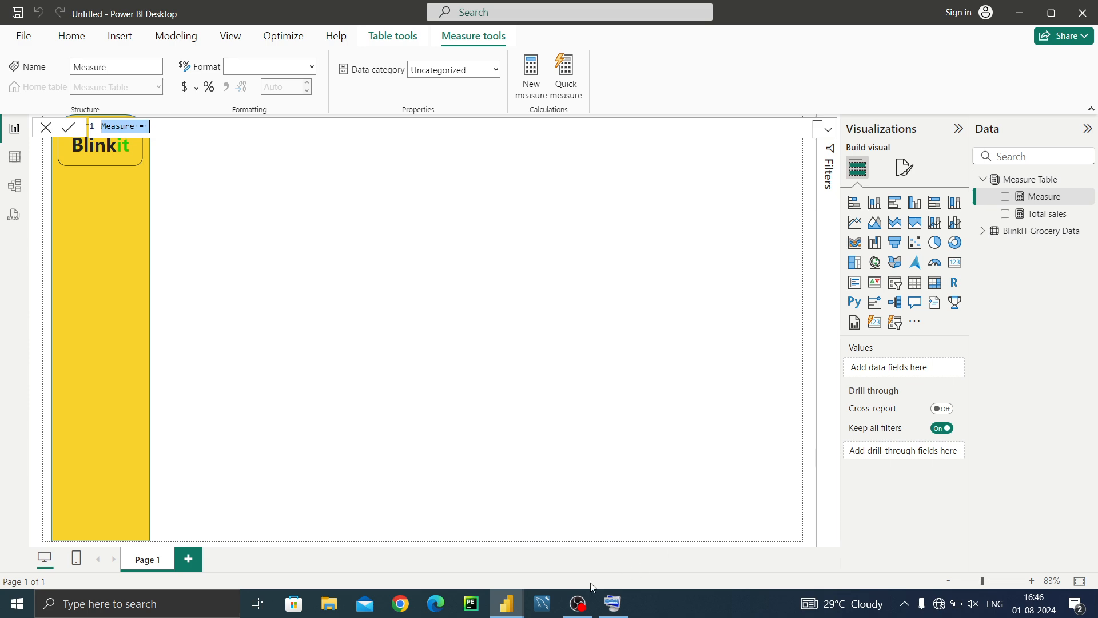
{"action": "left_click", "coordinate": [613, 603]}
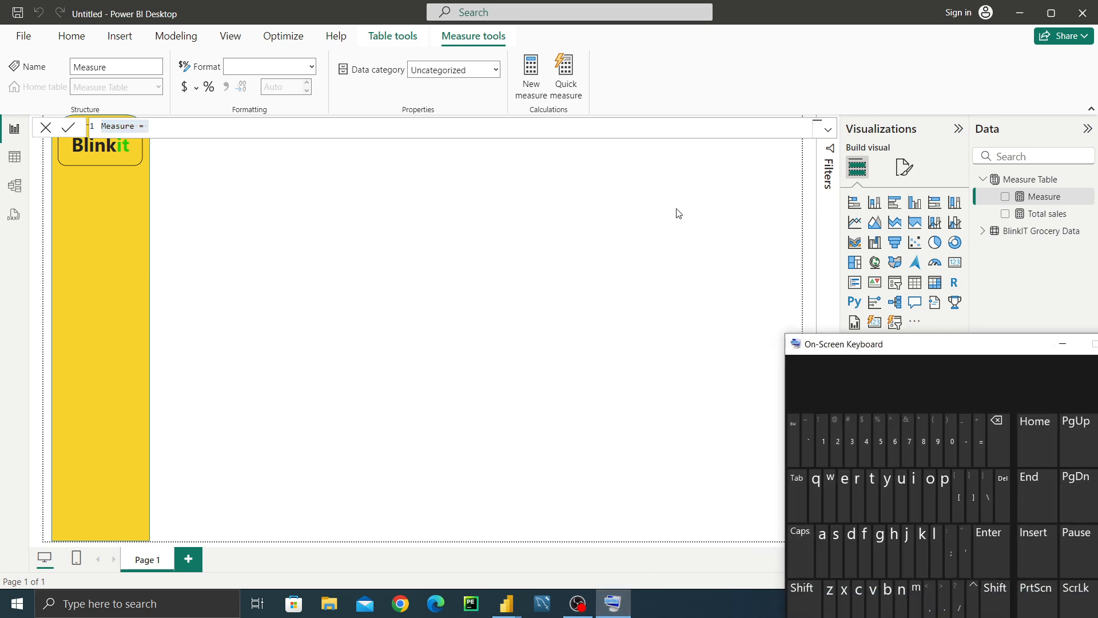
{"action": "left_click", "coordinate": [223, 131]}
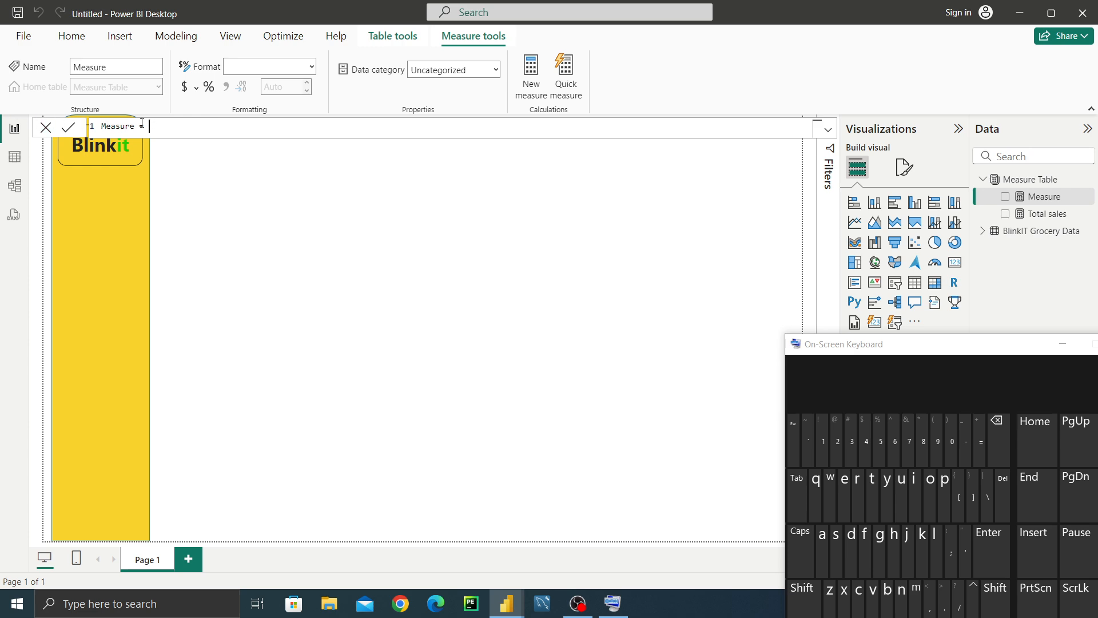
Replace the new measure's default formula text with "Avg sales =" as its name
{"action": "left_click_drag", "start_coordinate": [142, 126], "coordinate": [101, 125]}
{"action": "left_click", "coordinate": [803, 596]}
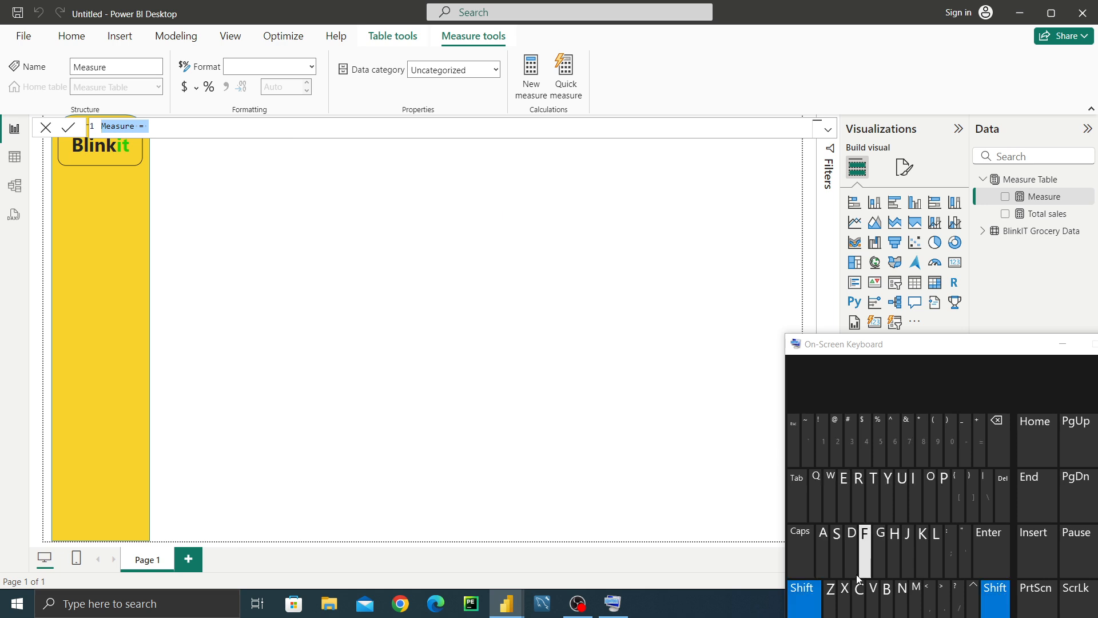
{"action": "left_click", "coordinate": [829, 574]}
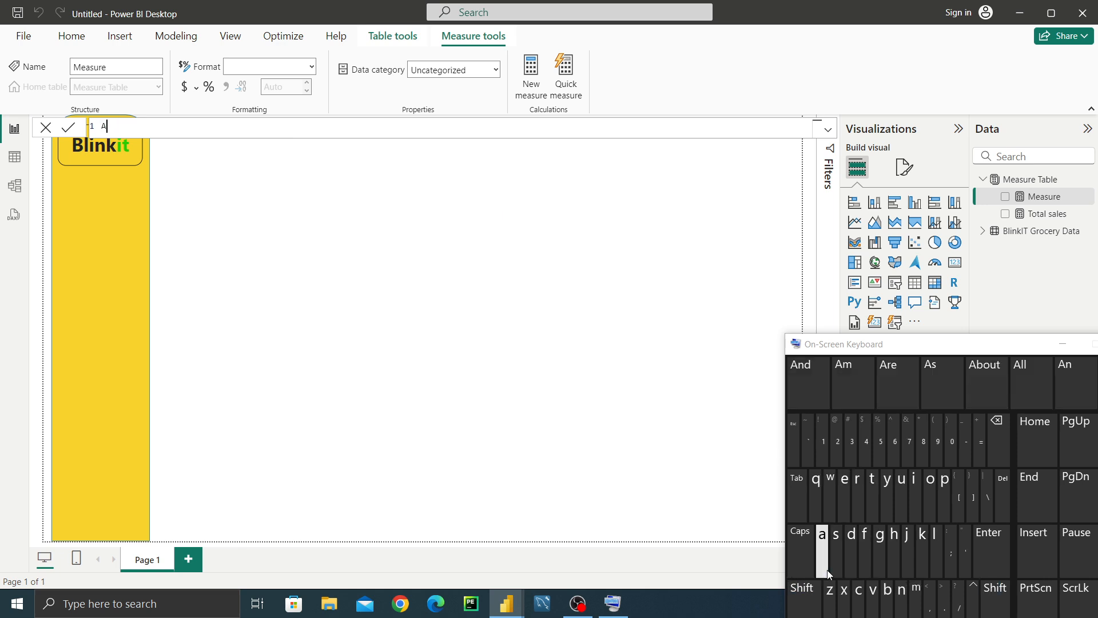
{"action": "left_click", "coordinate": [873, 594]}
{"action": "left_click", "coordinate": [880, 540]}
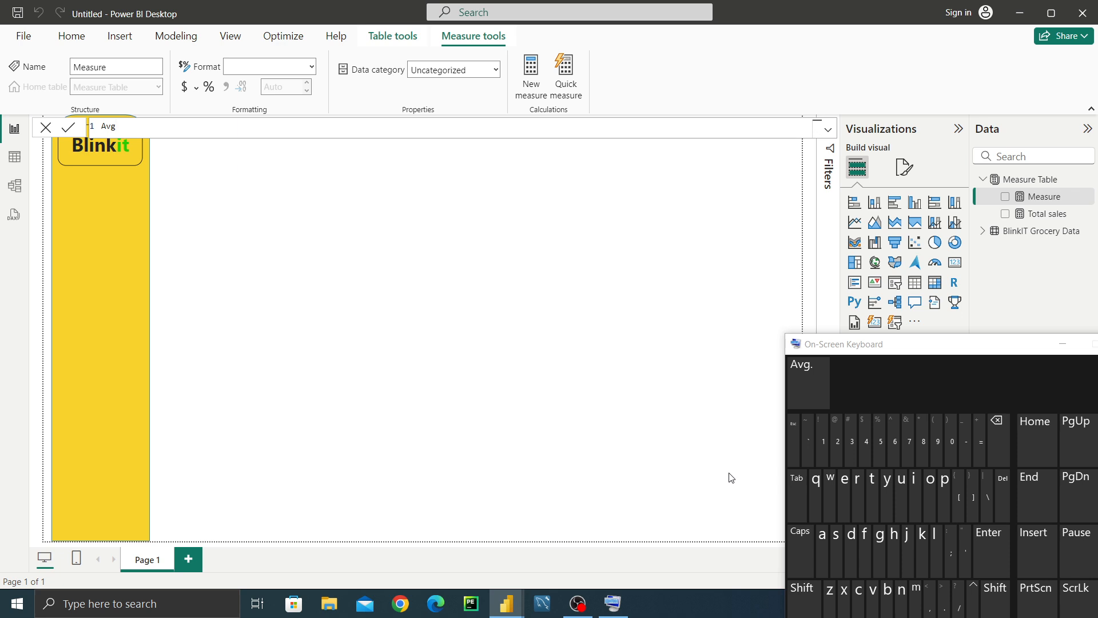
{"action": "left_click", "coordinate": [803, 595]}
{"action": "left_click_drag", "start_coordinate": [963, 345], "coordinate": [956, 268]}
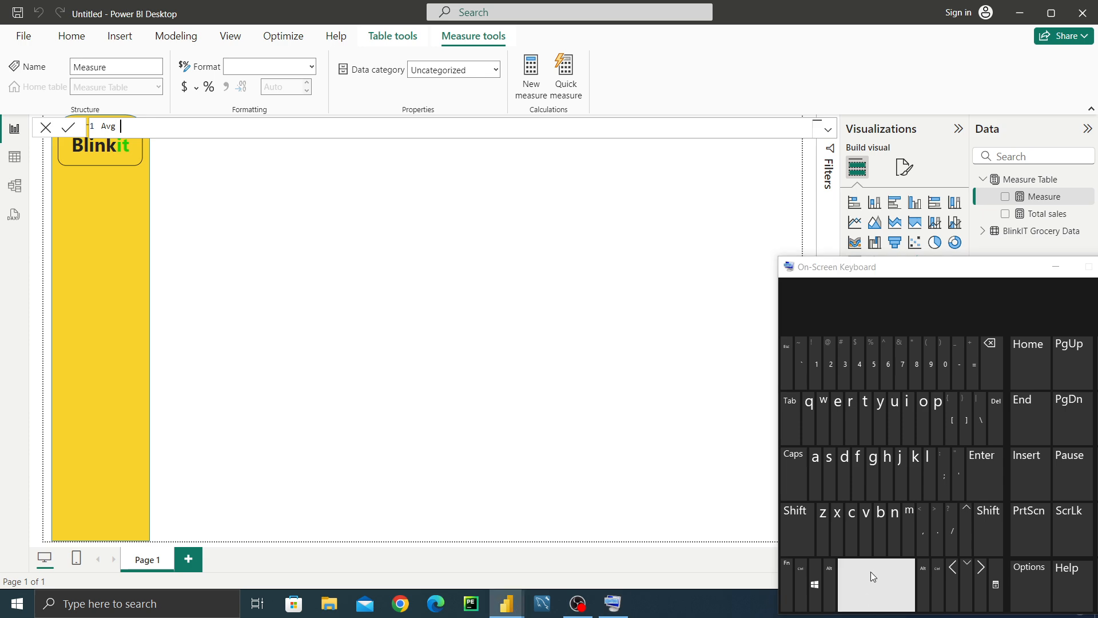
{"action": "key", "text": "shift"}
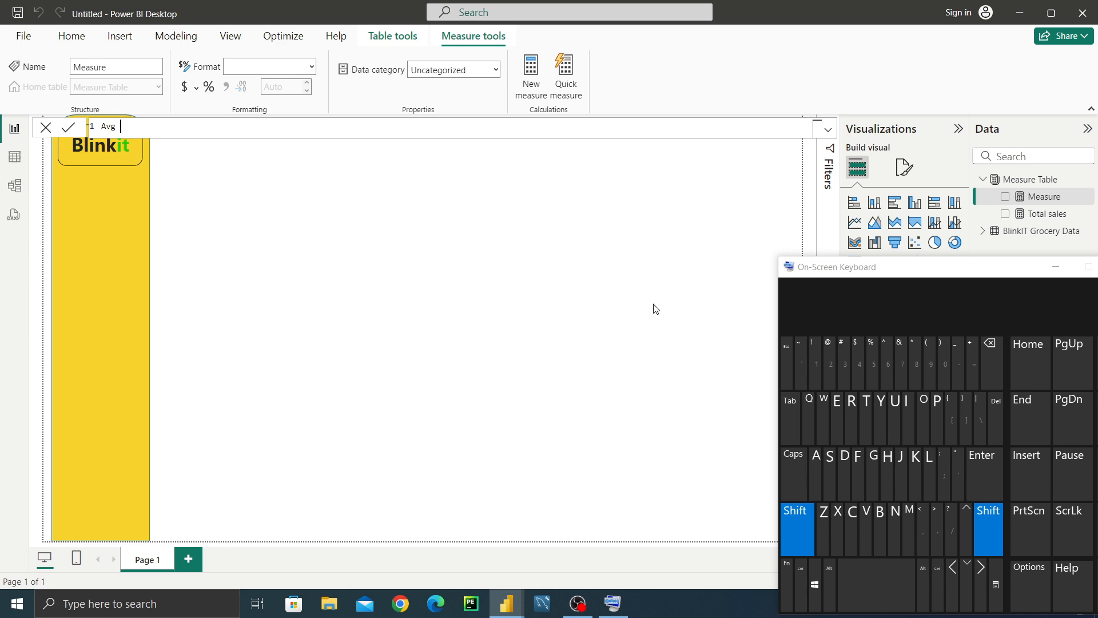
{"action": "left_click", "coordinate": [834, 470]}
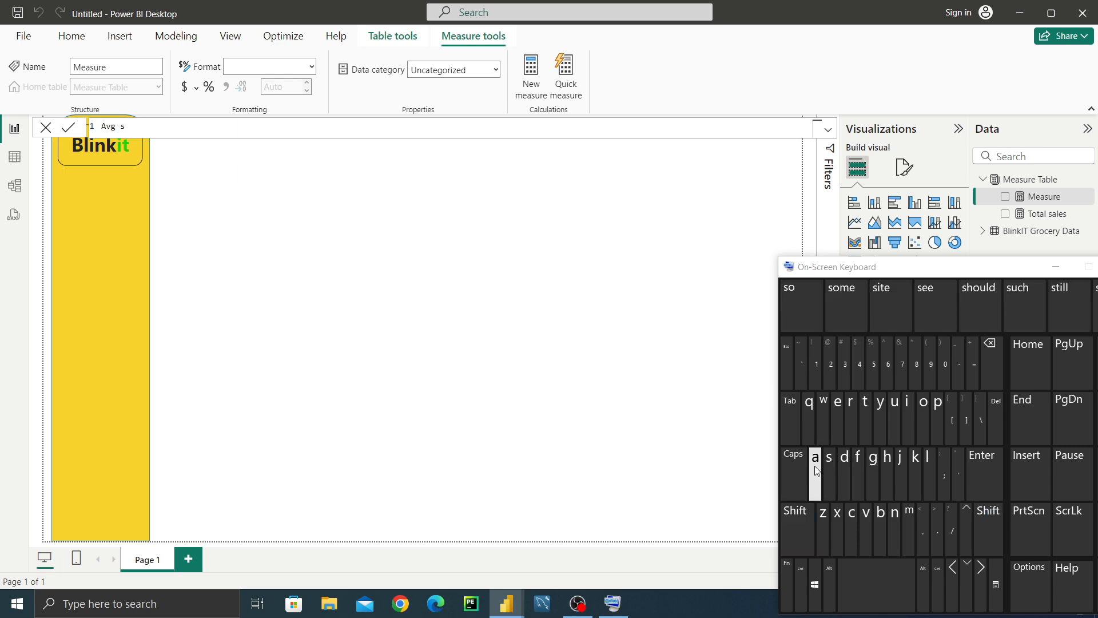
{"action": "left_click", "coordinate": [815, 465]}
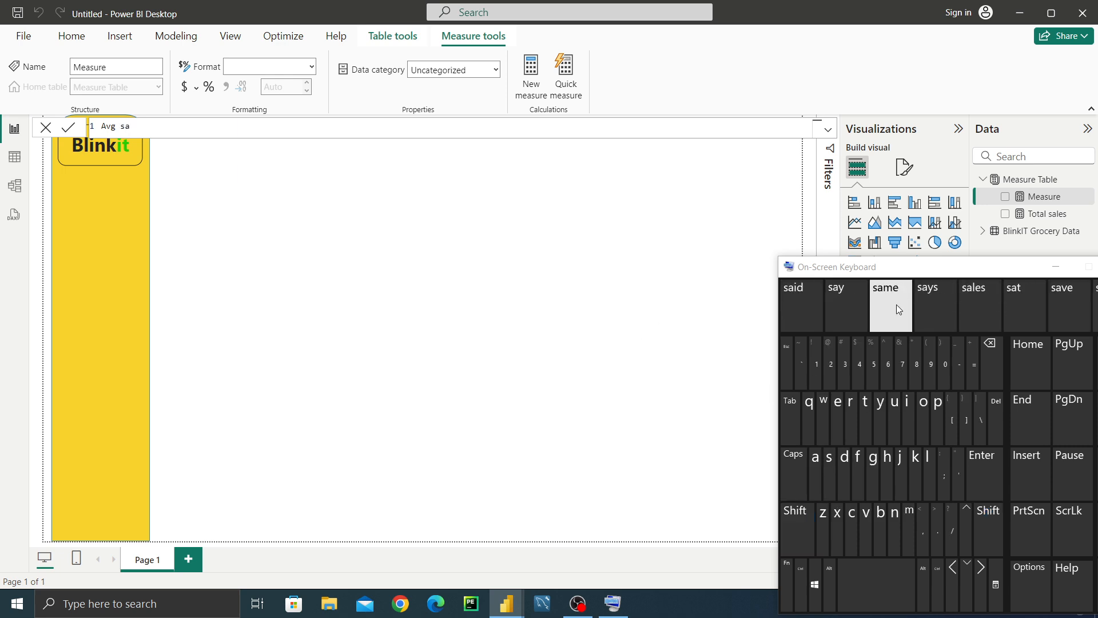
{"action": "left_click", "coordinate": [983, 311]}
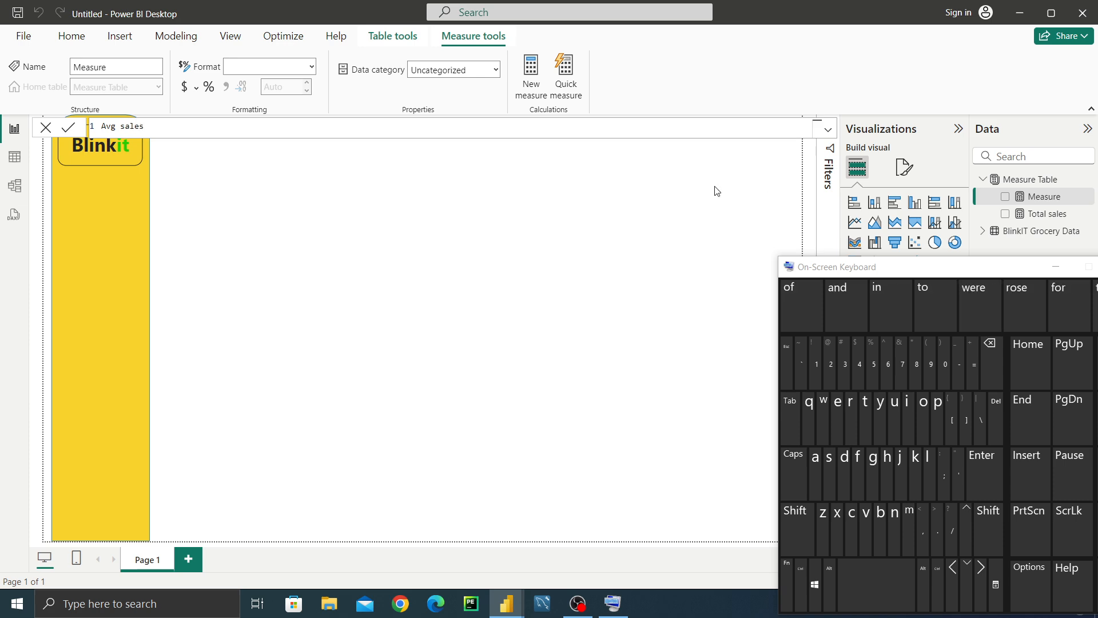
{"action": "left_click", "coordinate": [974, 378]}
{"action": "left_click", "coordinate": [989, 529]}
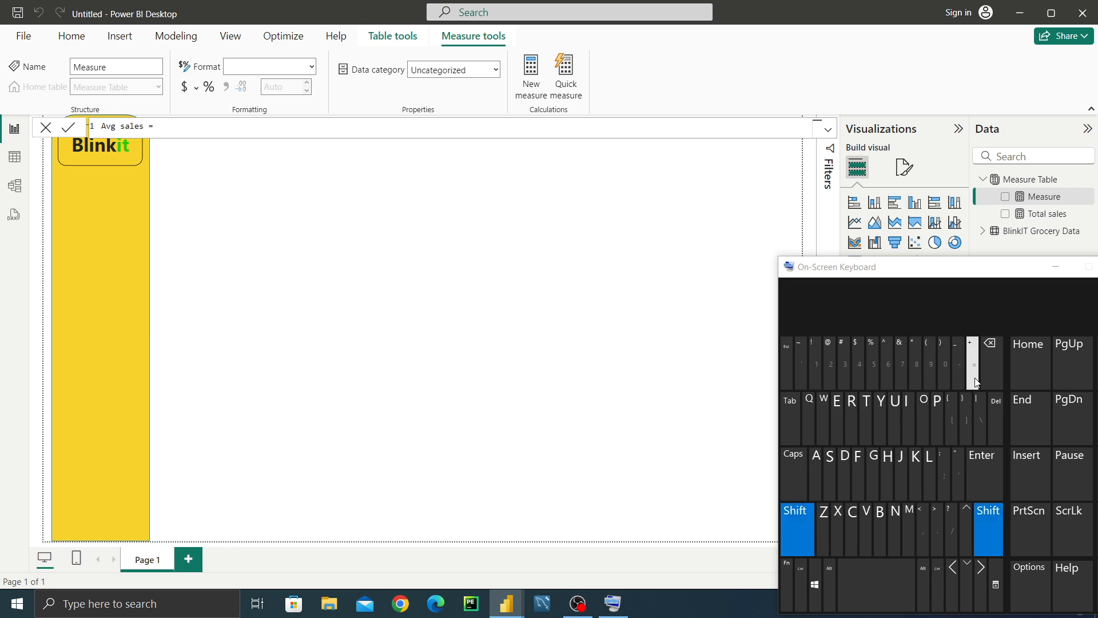
Add the AVERAGE function after the equals sign in the Avg sales measure formula
{"action": "left_click", "coordinate": [821, 476]}
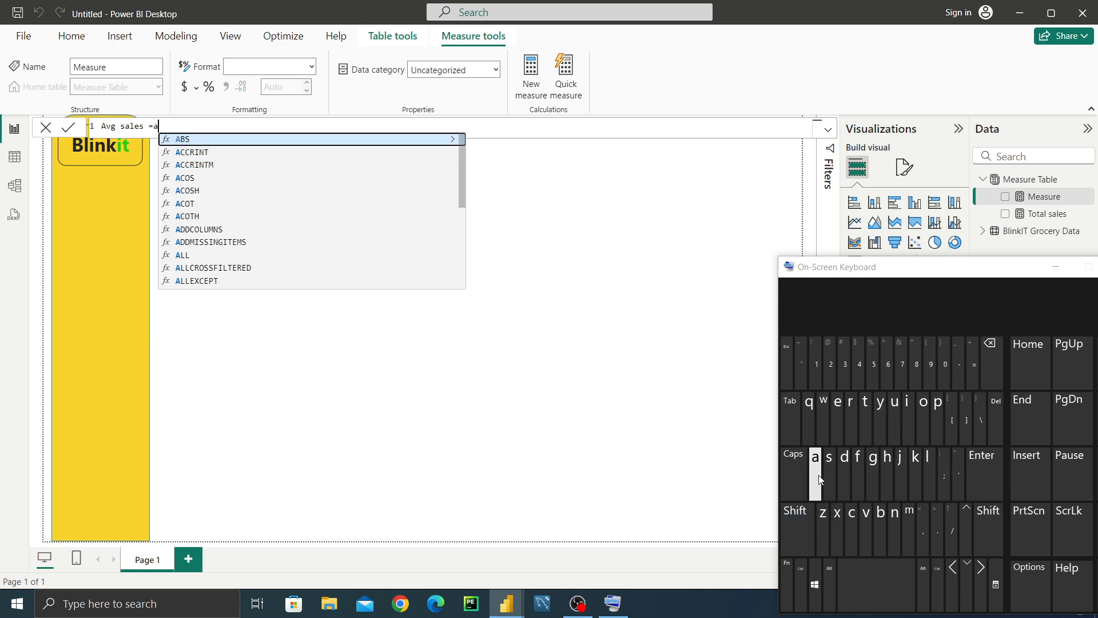
{"action": "left_click", "coordinate": [867, 541]}
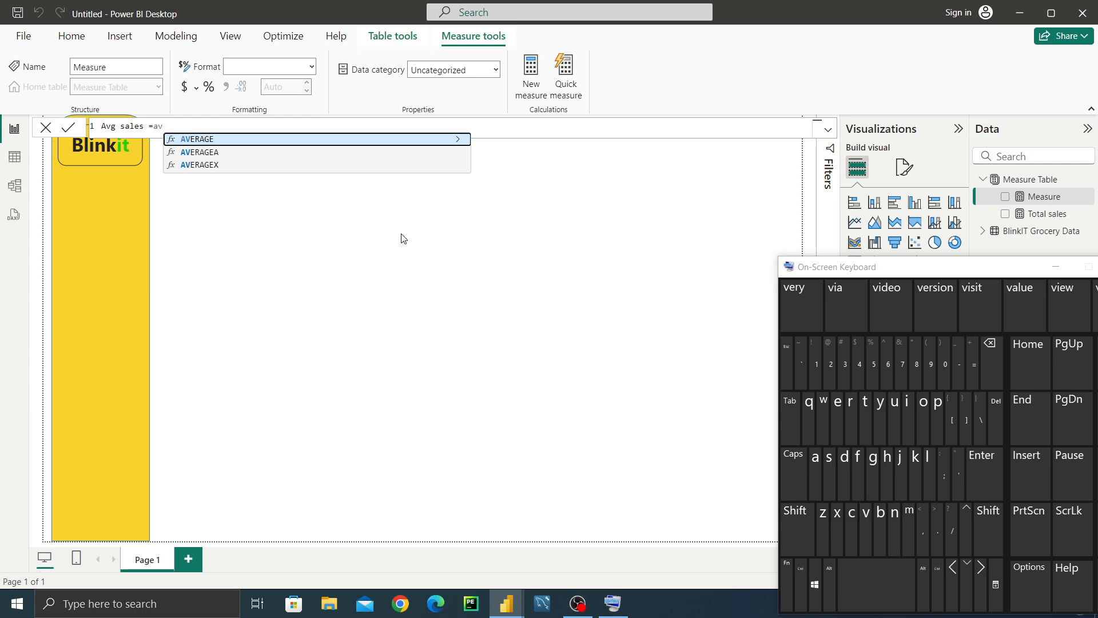
{"action": "left_click", "coordinate": [296, 141]}
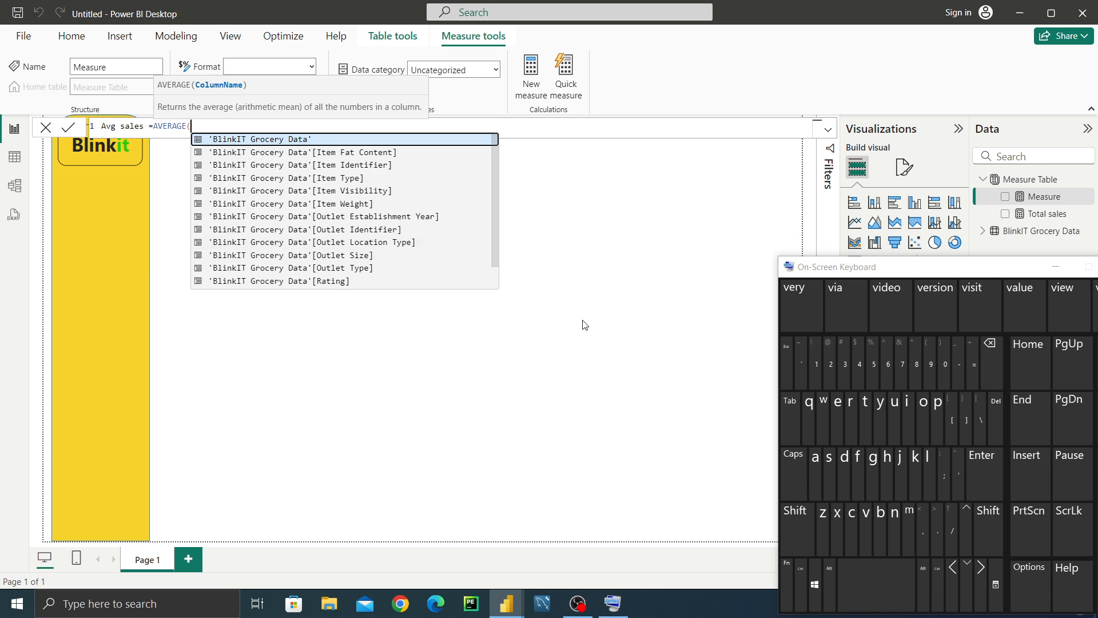
{"action": "left_click", "coordinate": [866, 439]}
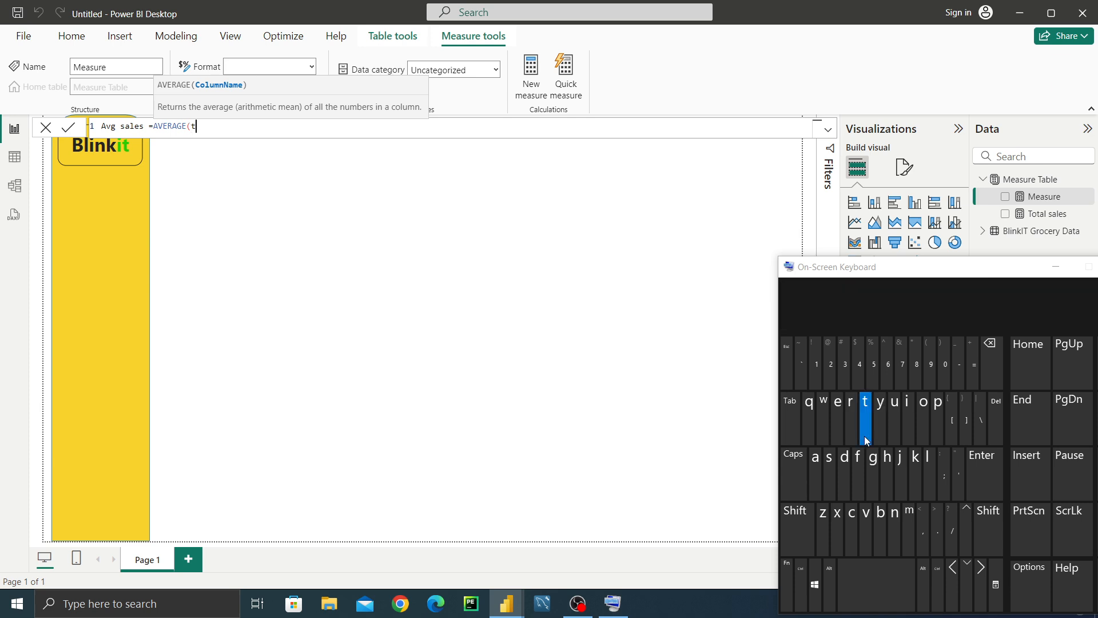
{"action": "left_click", "coordinate": [920, 427]}
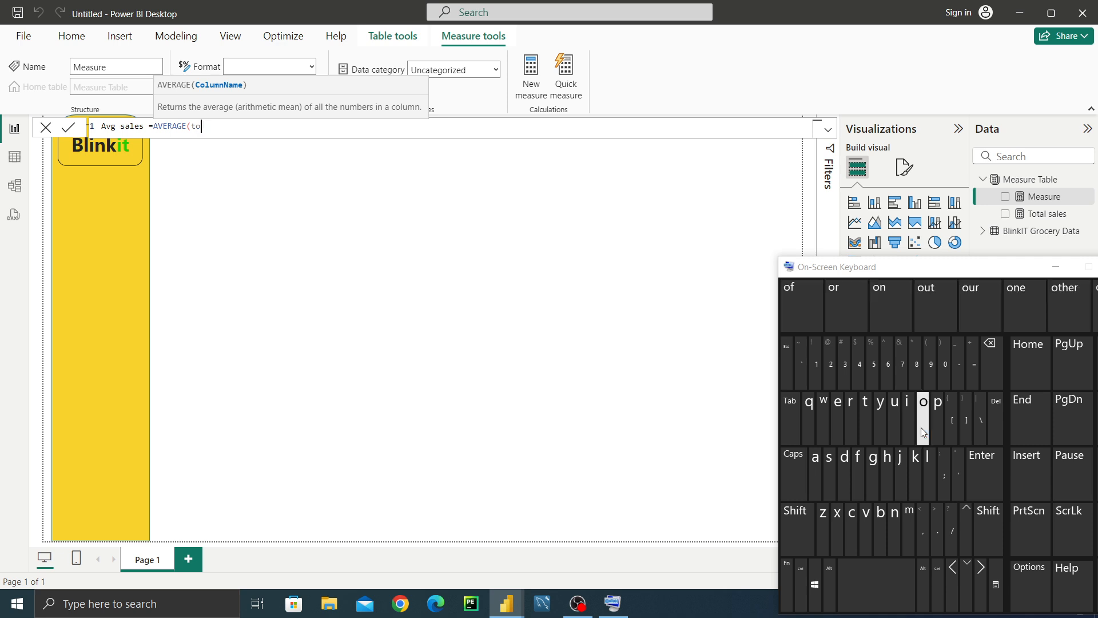
{"action": "left_click", "coordinate": [990, 366]}
{"action": "left_click", "coordinate": [989, 366]}
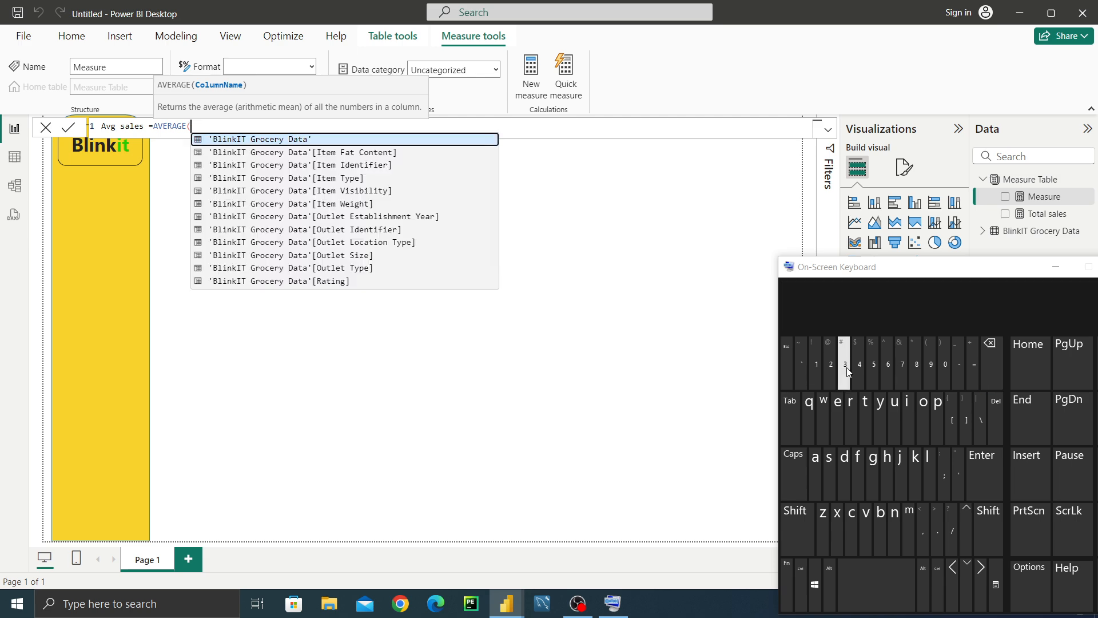
Complete the Avg sales measure by averaging 'BlinkIT Grocery Data'[Sales] and commit the formula
{"action": "left_click", "coordinate": [831, 475]}
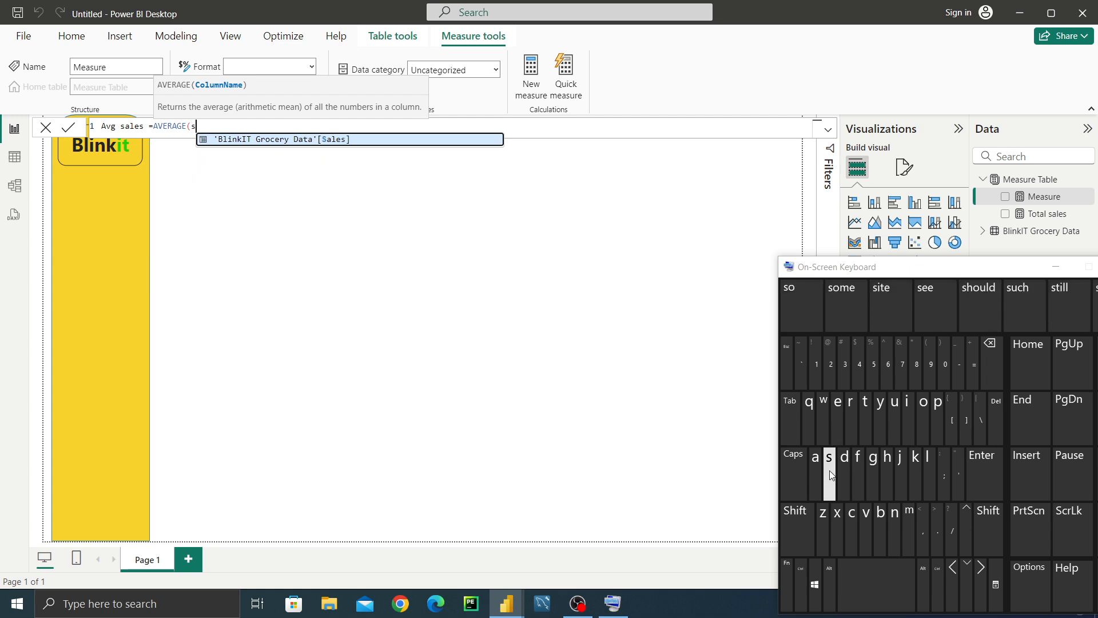
{"action": "left_click", "coordinate": [815, 467]}
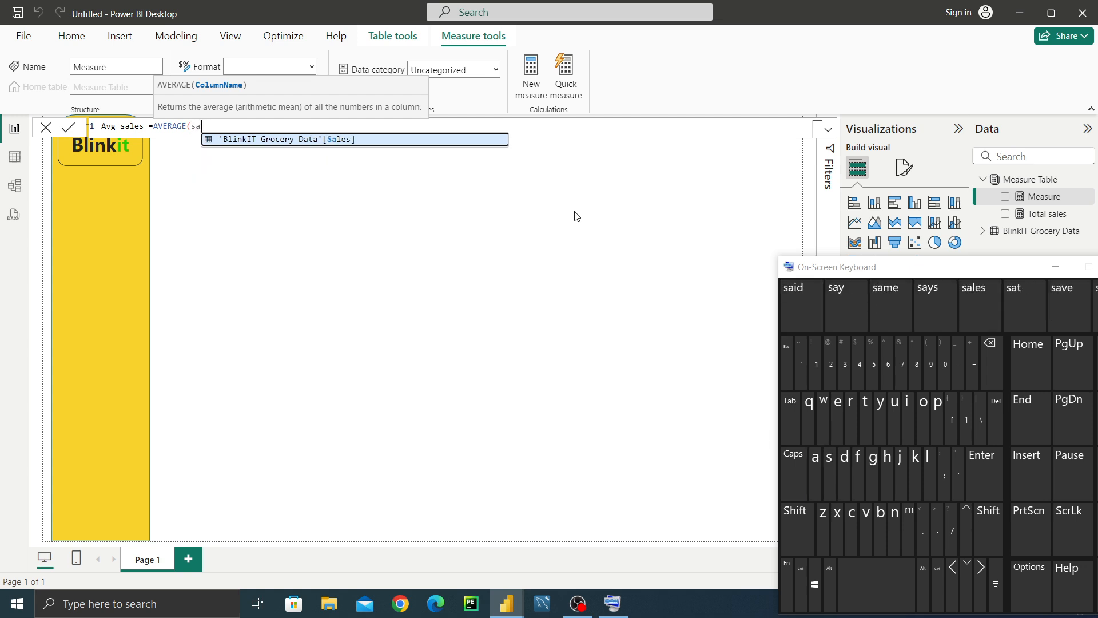
{"action": "left_click", "coordinate": [378, 143]}
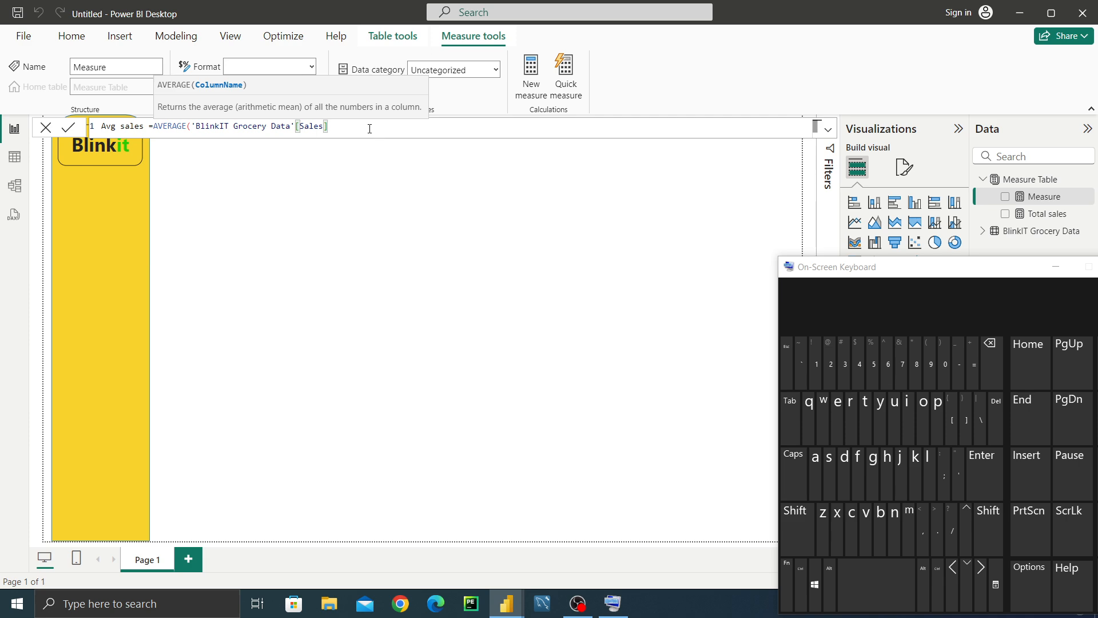
{"action": "left_click", "coordinate": [972, 486]}
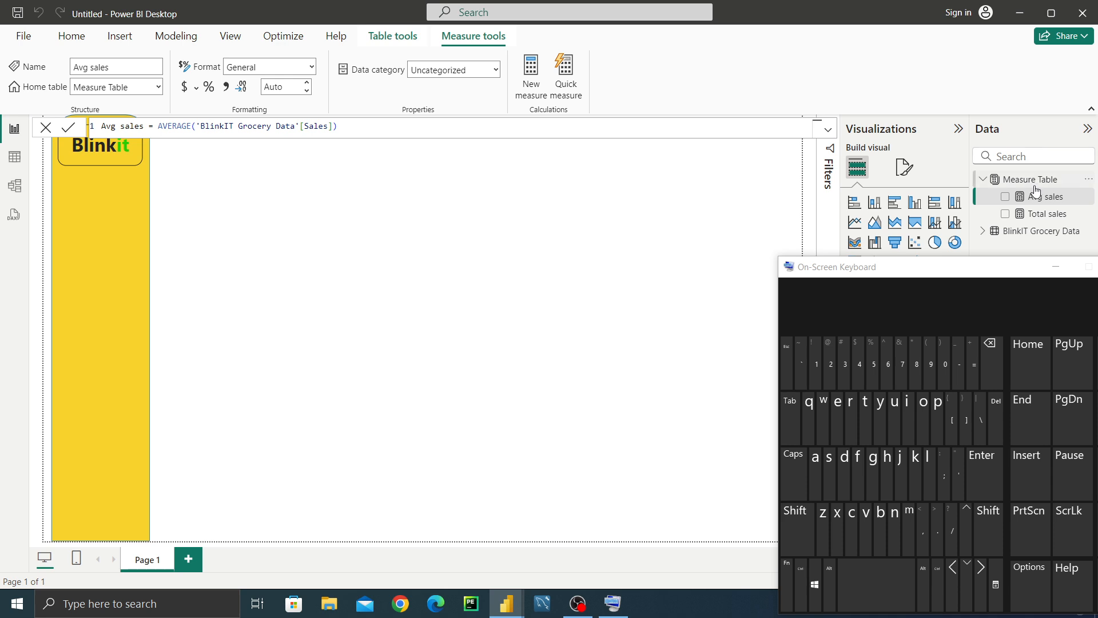
Create a new measure in the Measure Table and replace its default formula text with "avg rating ="
{"action": "left_click", "coordinate": [1085, 181]}
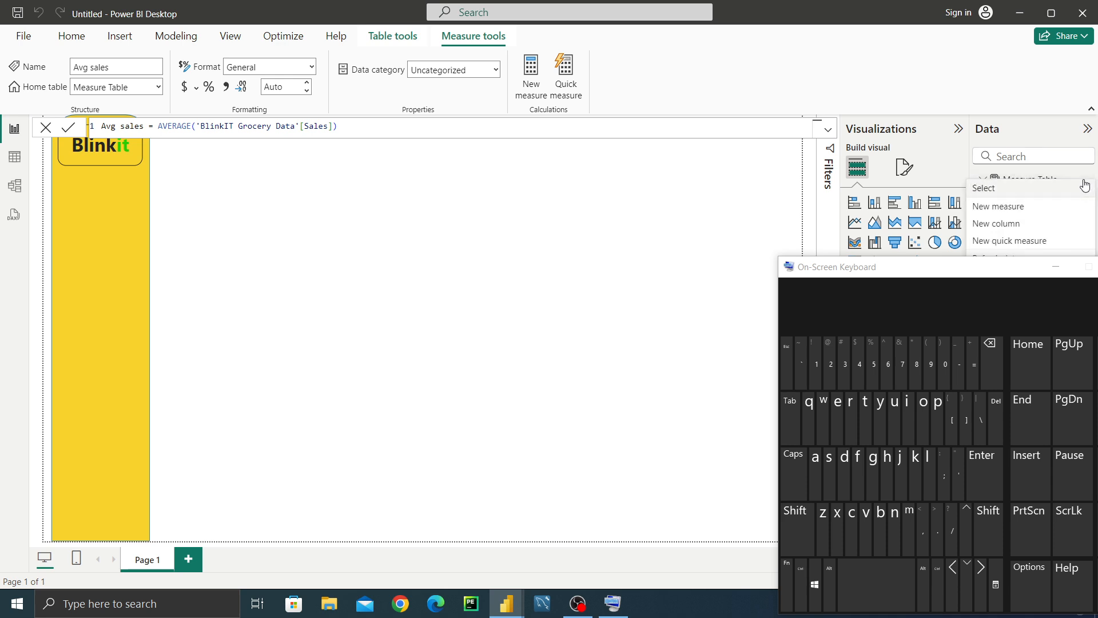
{"action": "left_click", "coordinate": [1033, 213]}
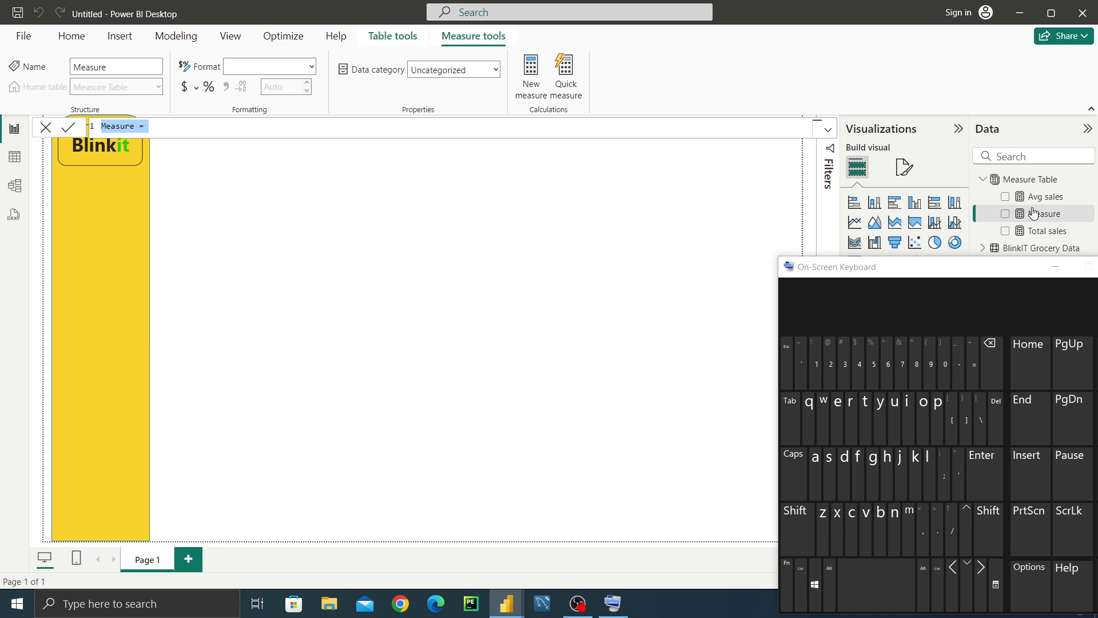
{"action": "left_click", "coordinate": [820, 477]}
{"action": "left_click", "coordinate": [866, 543]}
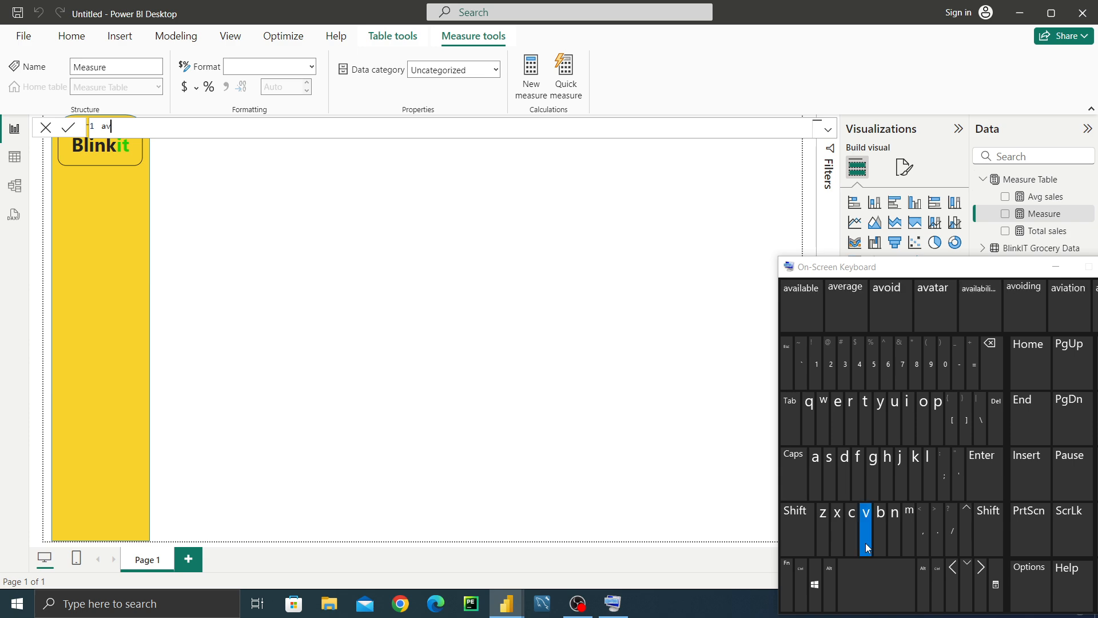
{"action": "left_click", "coordinate": [870, 472]}
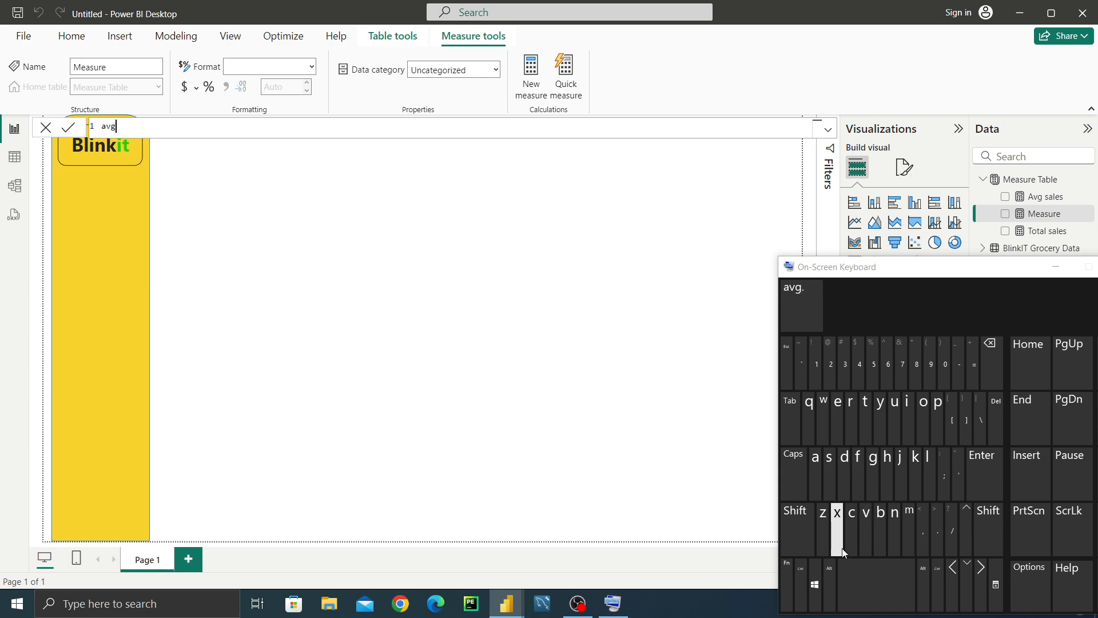
{"action": "left_click", "coordinate": [877, 582]}
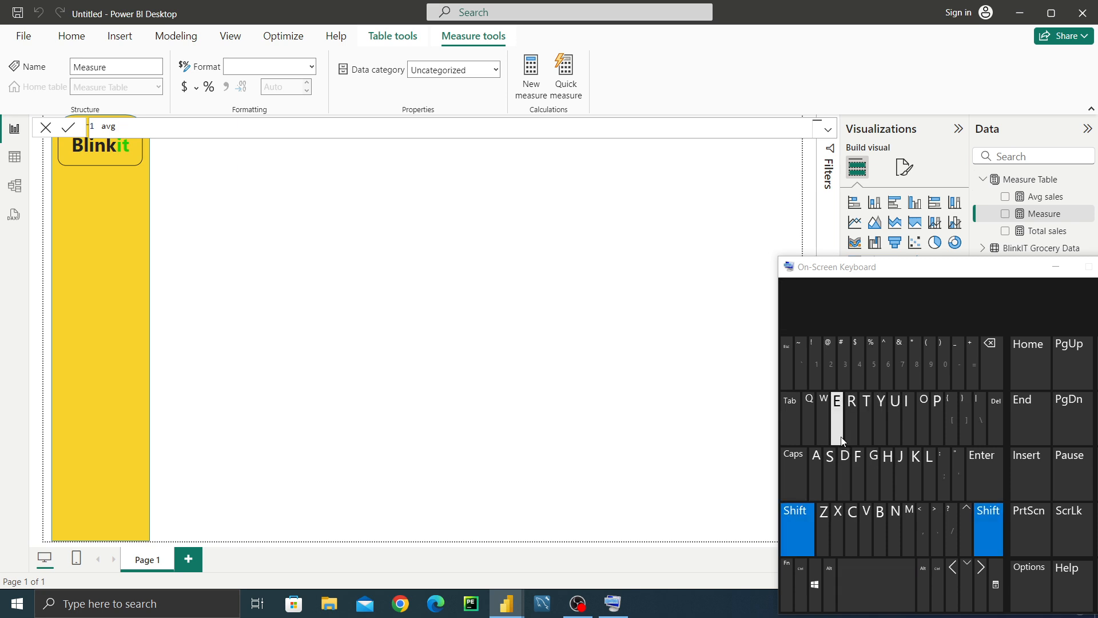
{"action": "left_click", "coordinate": [852, 426]}
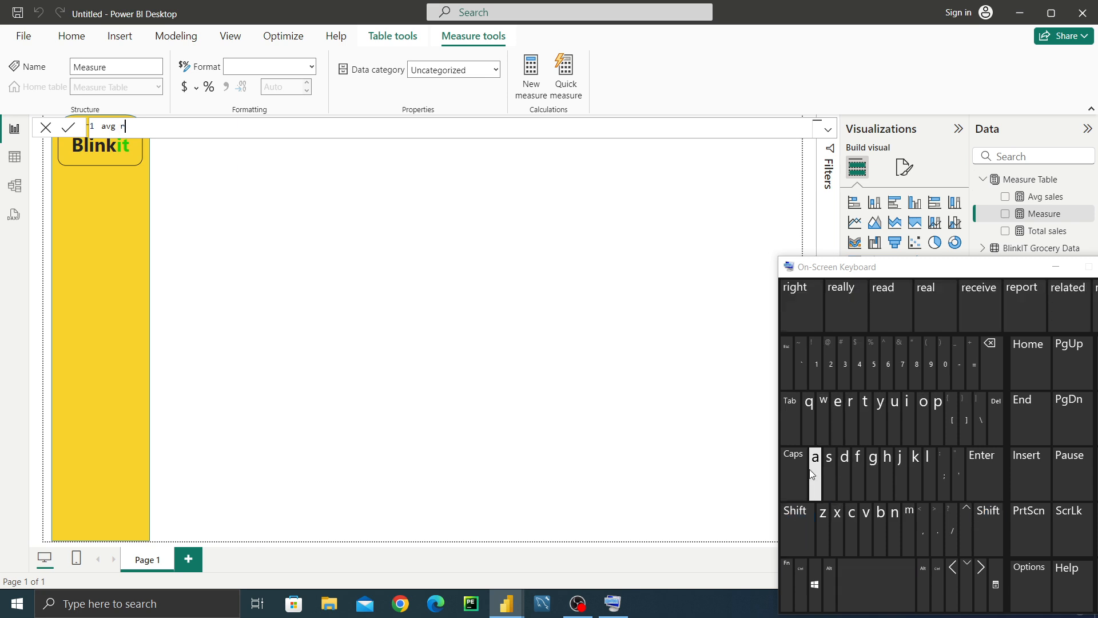
{"action": "left_click", "coordinate": [814, 469]}
{"action": "left_click", "coordinate": [865, 426]}
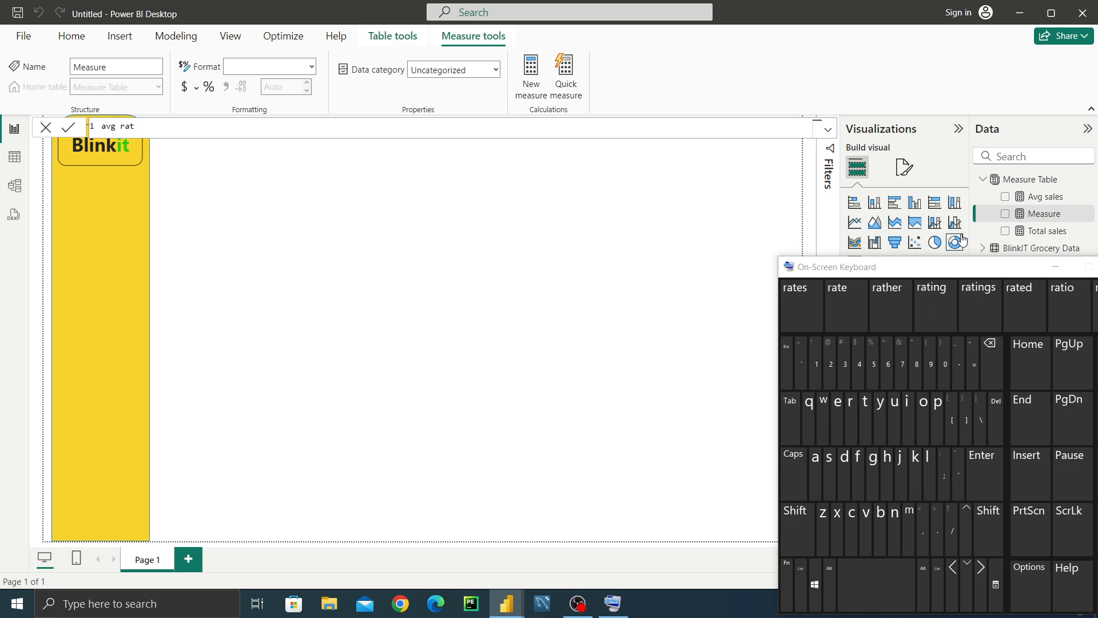
{"action": "left_click", "coordinate": [939, 293]}
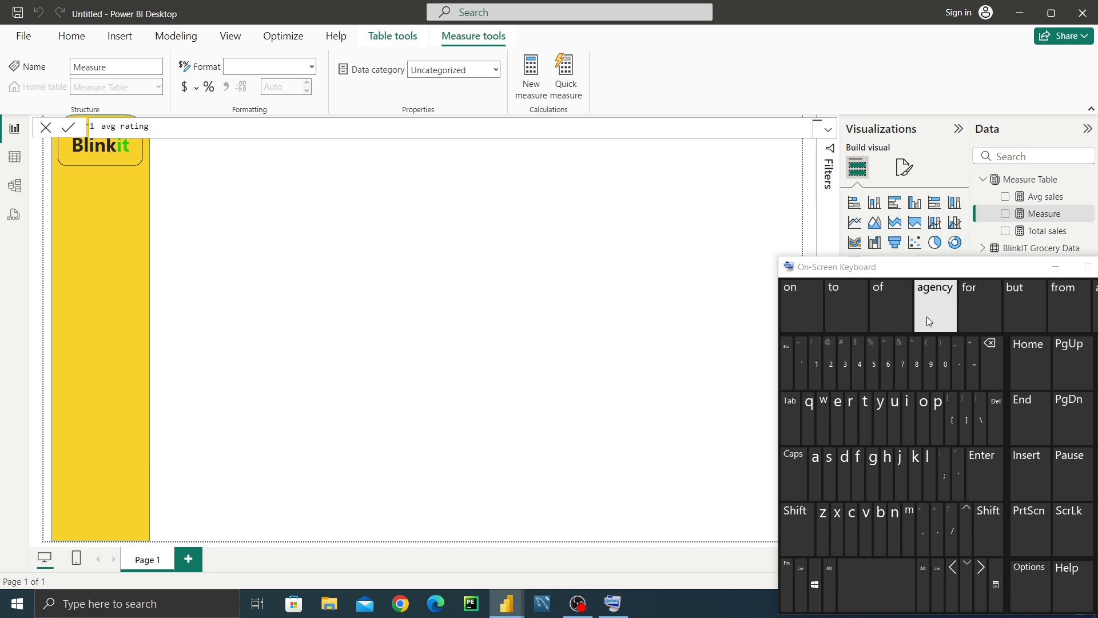
{"action": "left_click", "coordinate": [974, 369]}
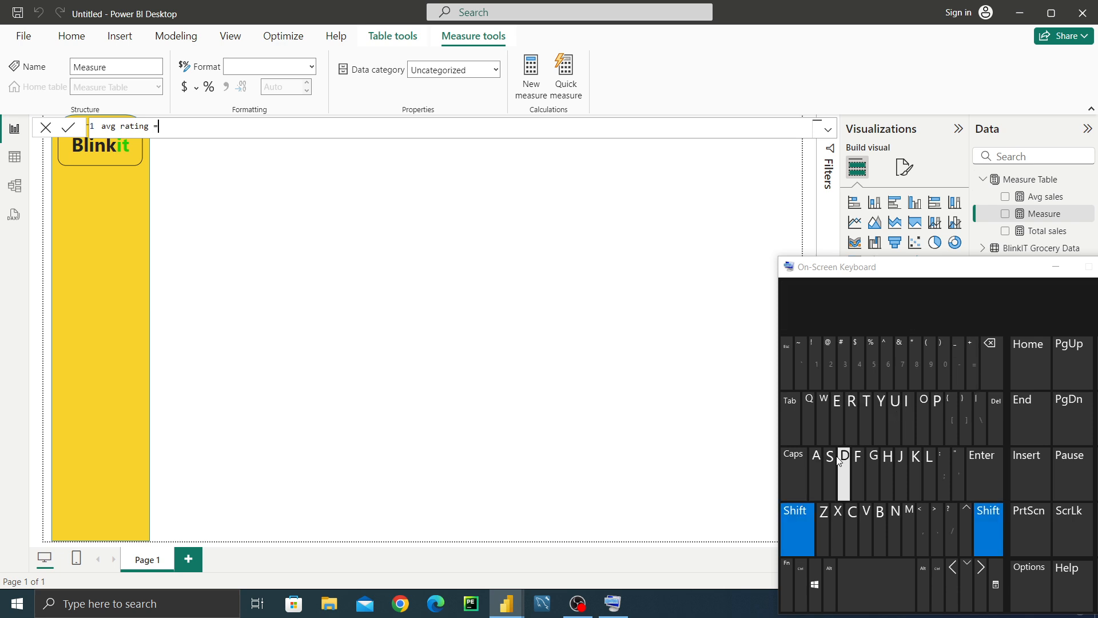
Add the AVERAGE function after the equals sign in the avg rating measure formula
{"action": "left_click", "coordinate": [815, 469], "text": "shift"}
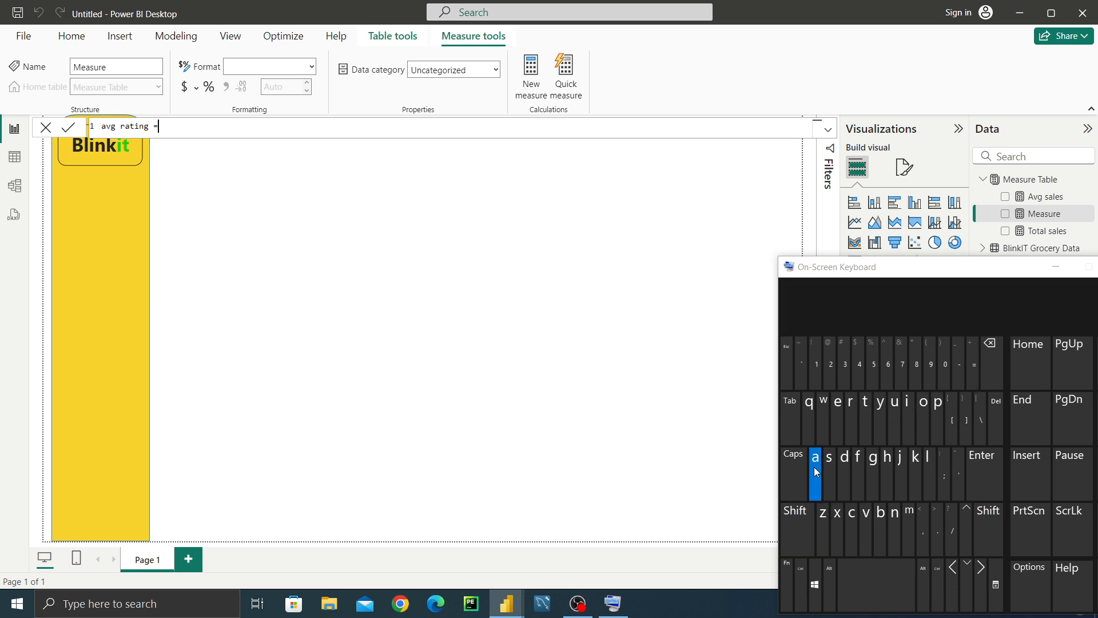
{"action": "left_click", "coordinate": [862, 523]}
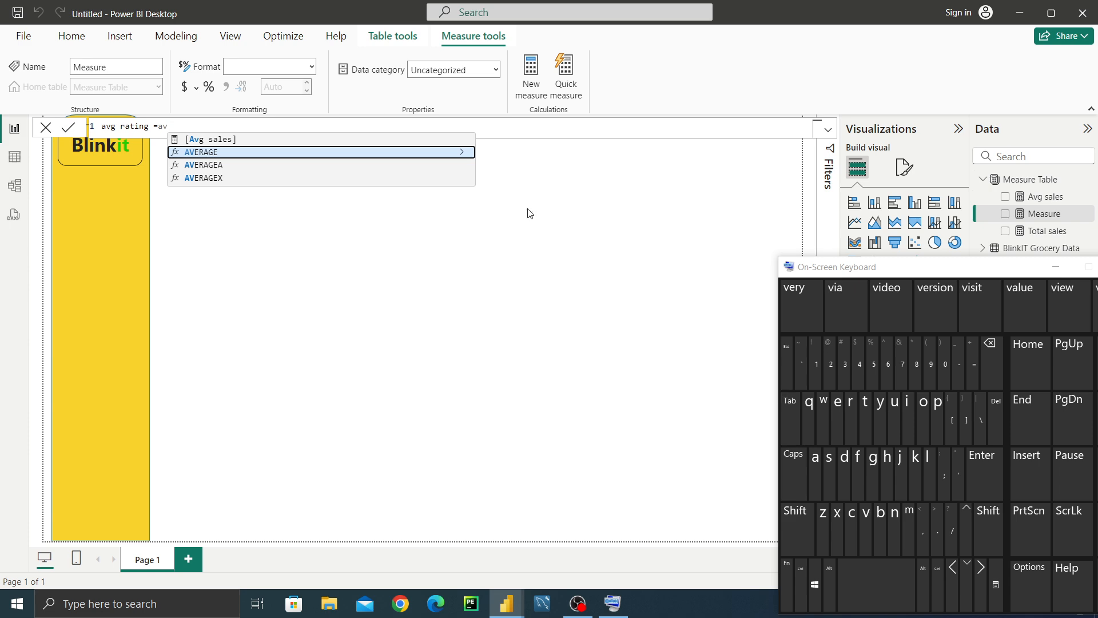
{"action": "left_click", "coordinate": [347, 152]}
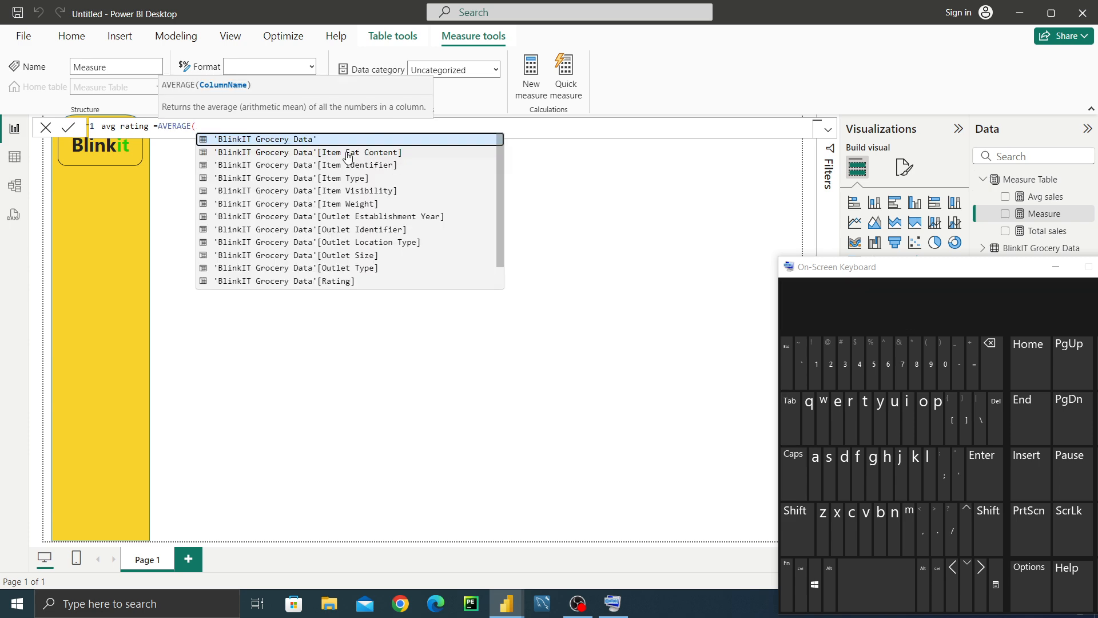
Complete the avg rating measure by averaging 'BlinkIT Grocery Data'[Rating] and commit the formula
{"action": "left_click", "coordinate": [346, 282]}
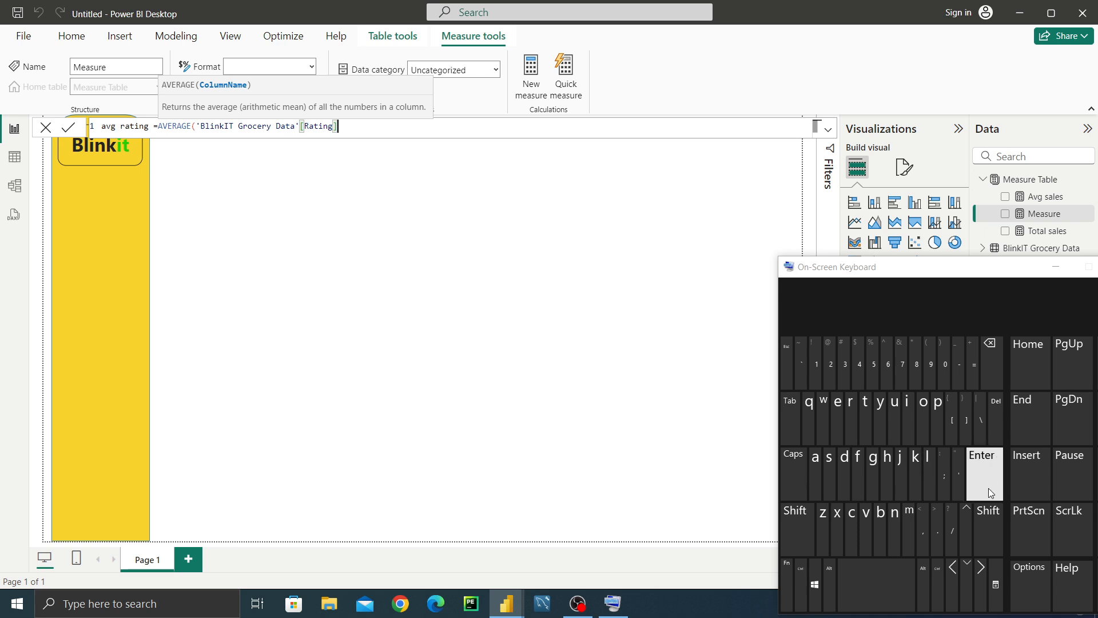
{"action": "left_click", "coordinate": [989, 518]}
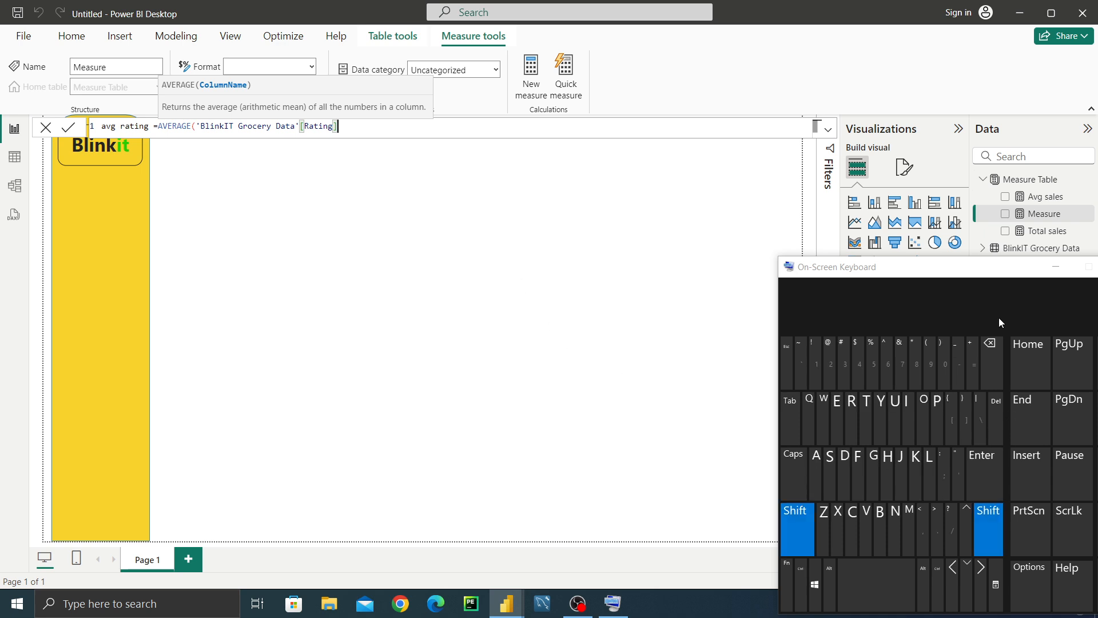
{"action": "left_click", "coordinate": [938, 339]}
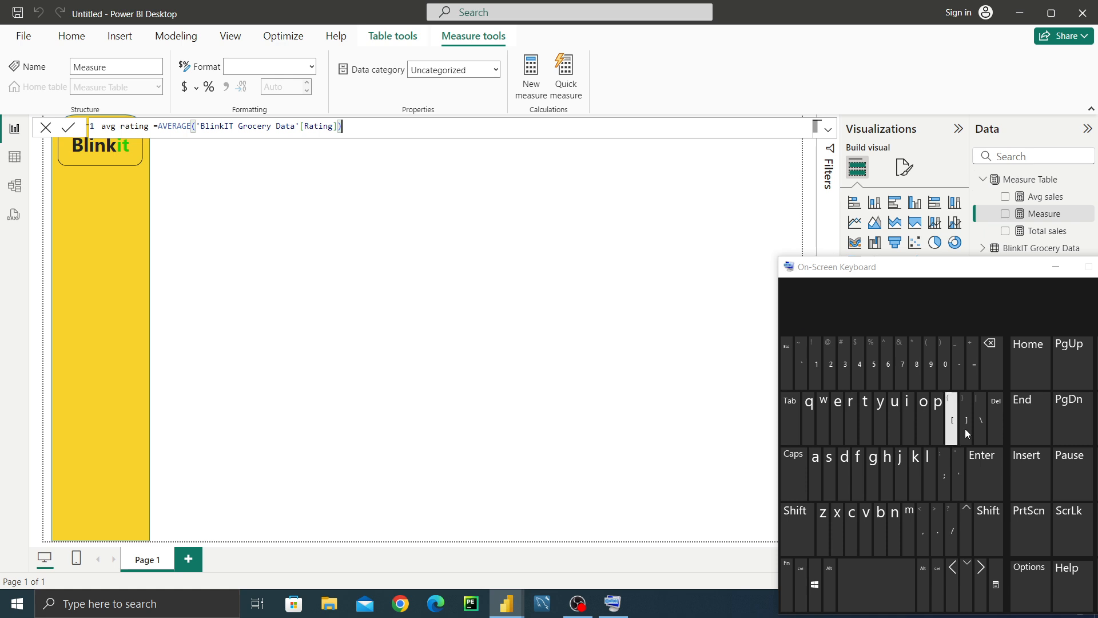
{"action": "left_click", "coordinate": [1001, 476]}
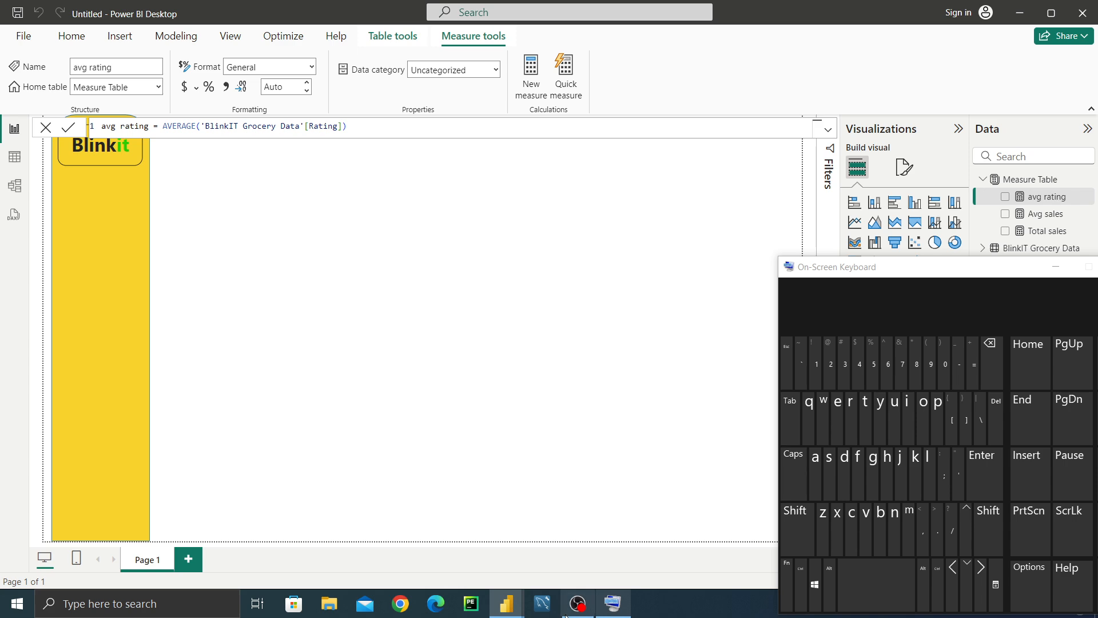
Switch to the linkit report to check its No of Item measure formula in the Measure Table, and return to the untitled report
{"action": "mouse_move", "coordinate": [506, 602]}
{"action": "left_click", "coordinate": [461, 558]}
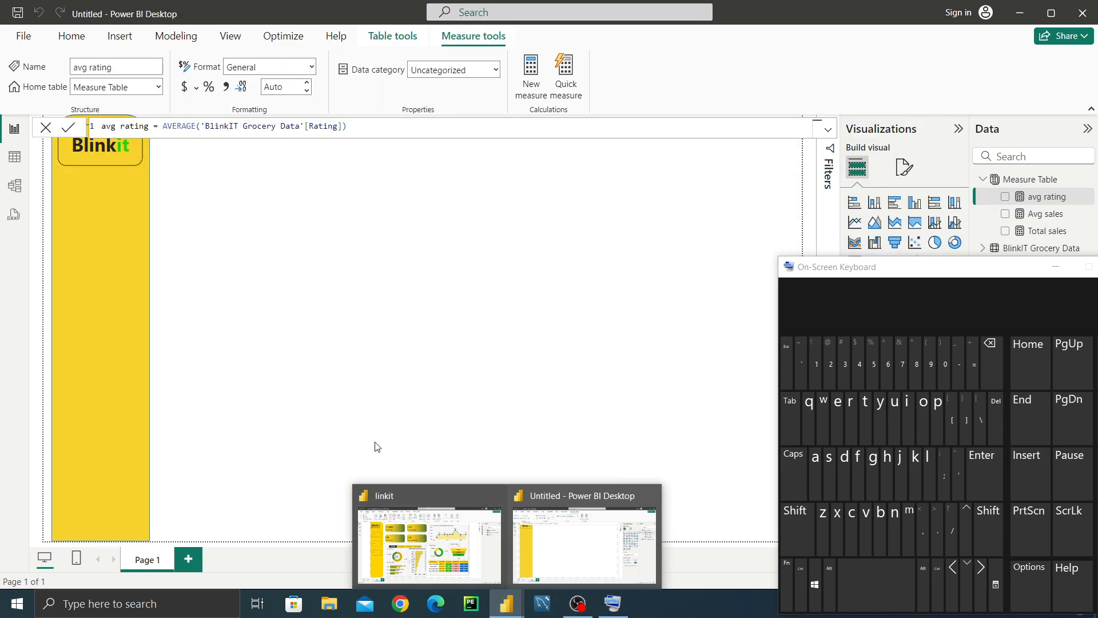
{"action": "left_click", "coordinate": [424, 539]}
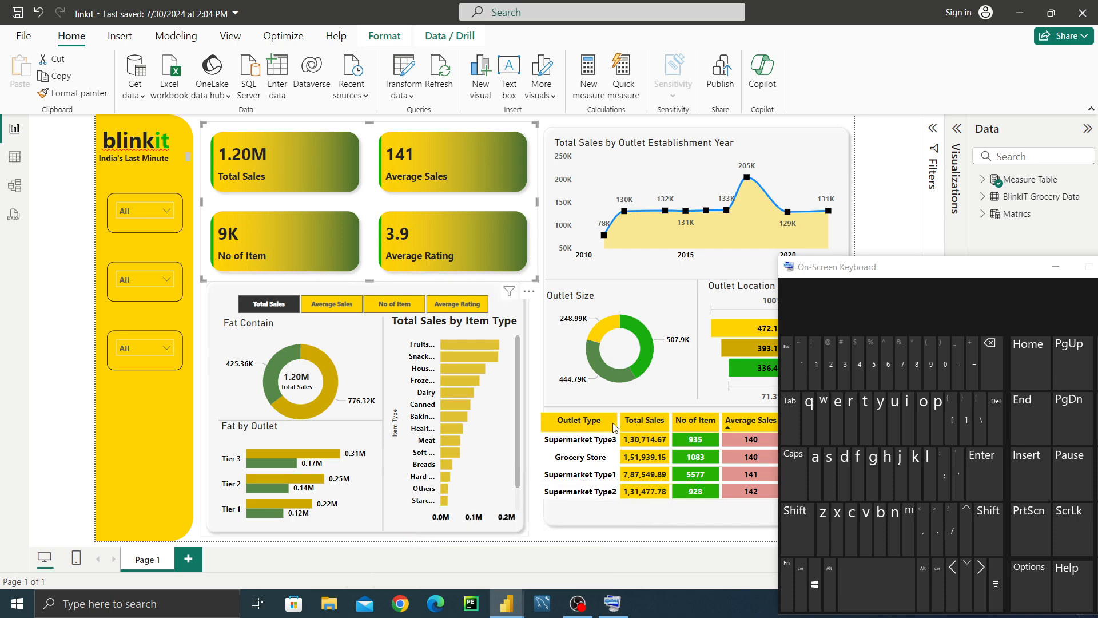
{"action": "left_click", "coordinate": [1055, 267]}
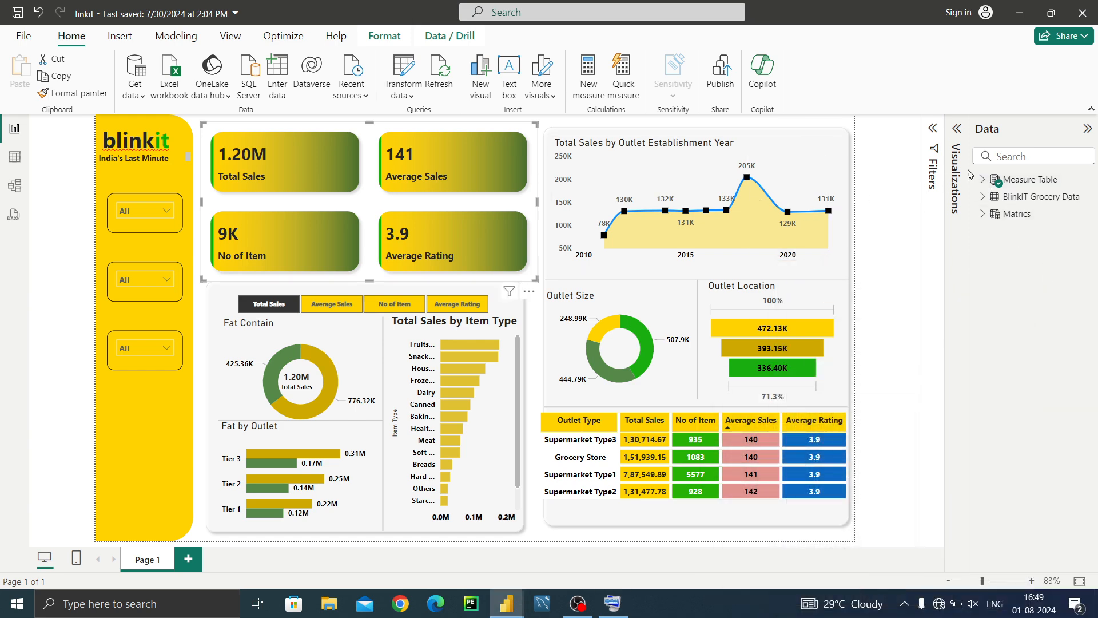
{"action": "left_click", "coordinate": [983, 181]}
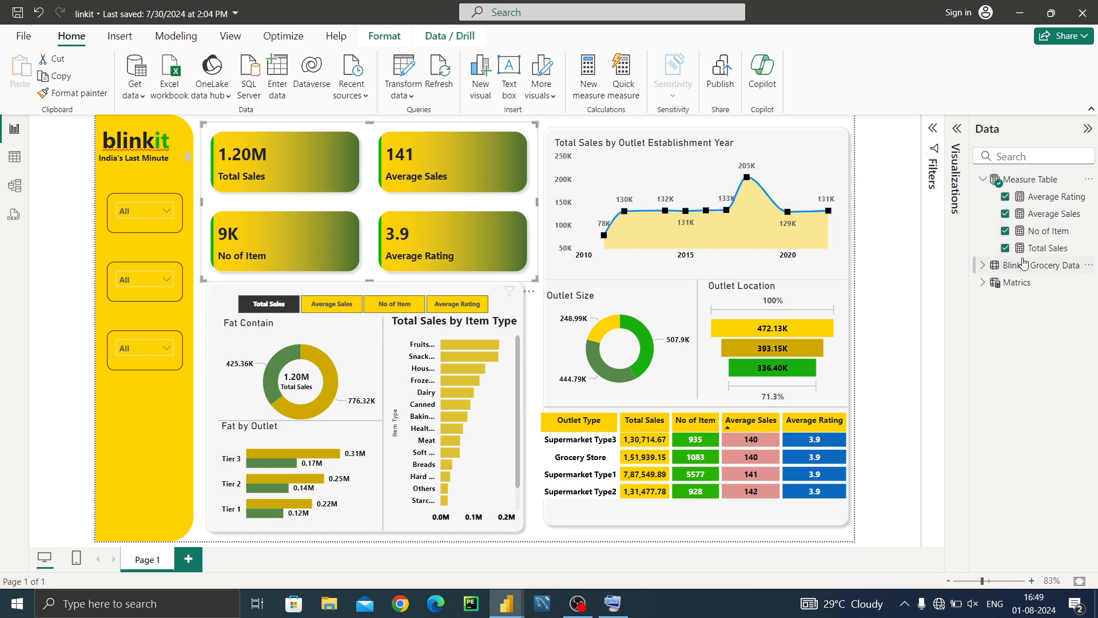
{"action": "left_click", "coordinate": [1048, 231]}
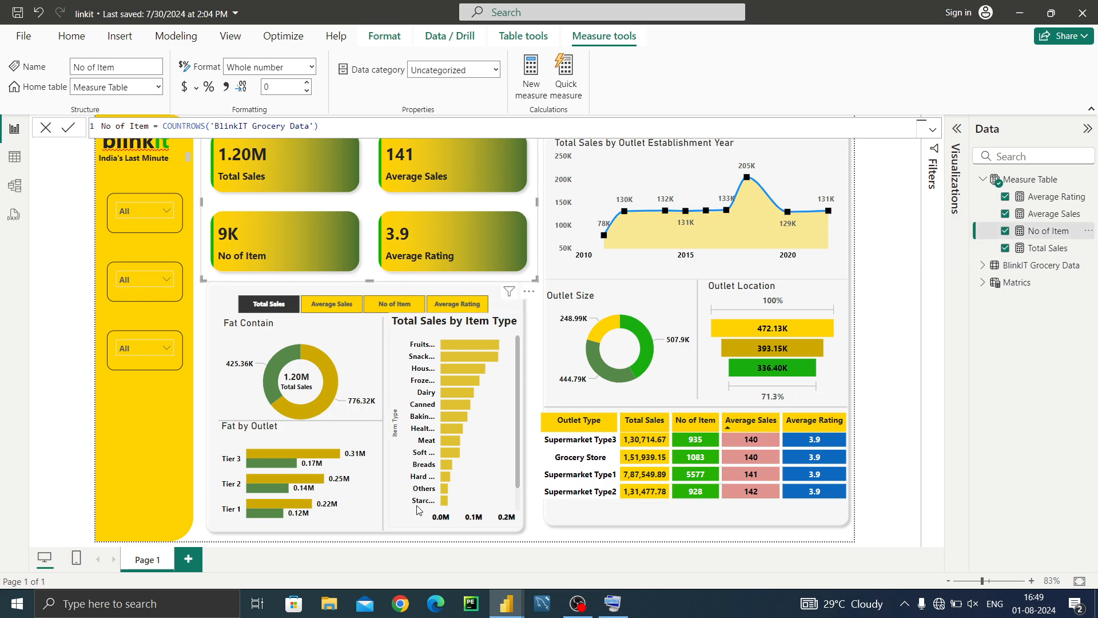
{"action": "mouse_move", "coordinate": [519, 612]}
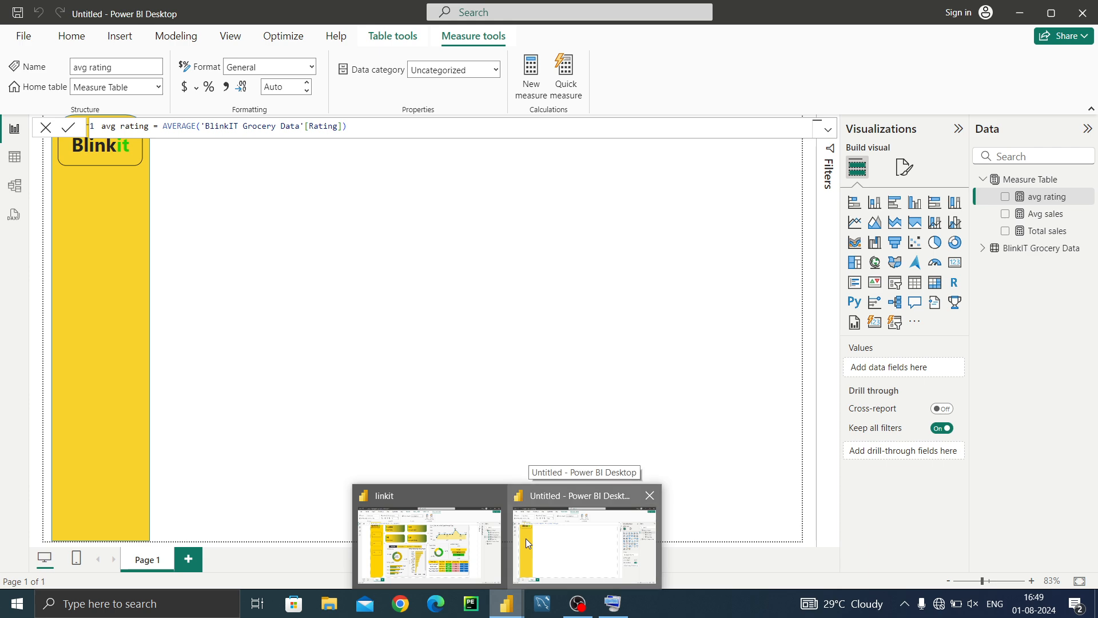
{"action": "left_click", "coordinate": [526, 540]}
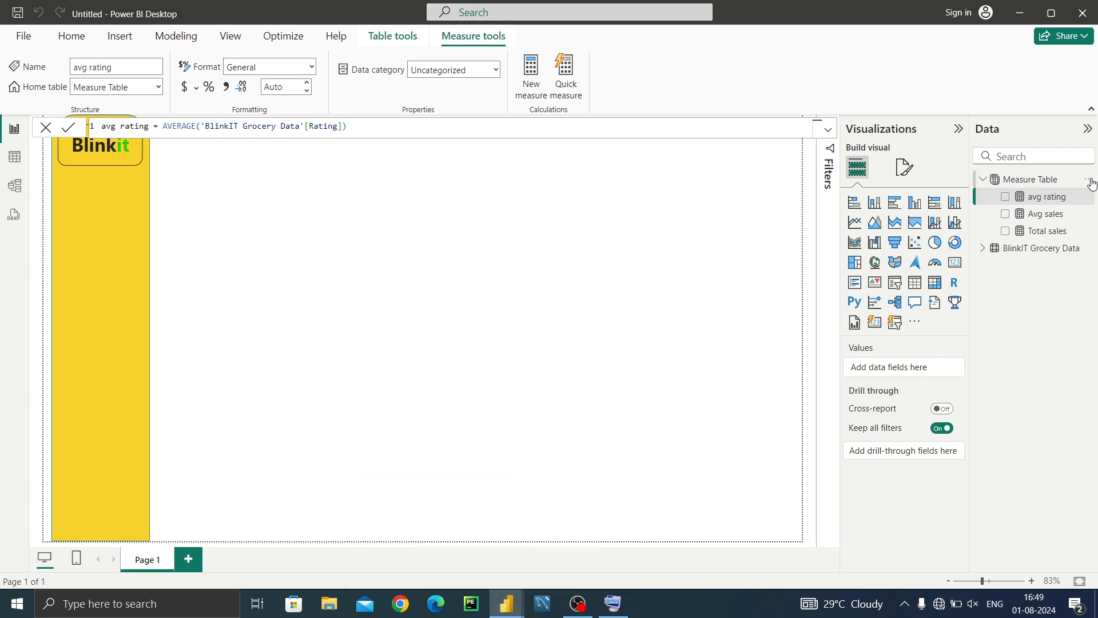
{"action": "left_click", "coordinate": [1085, 182]}
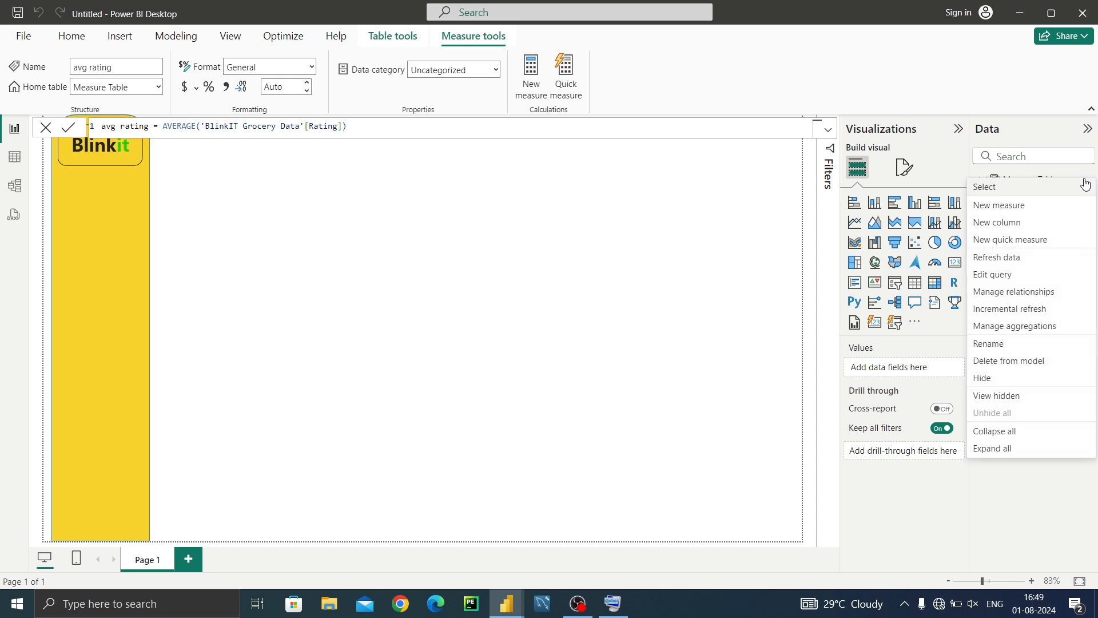
{"action": "left_click", "coordinate": [1034, 226]}
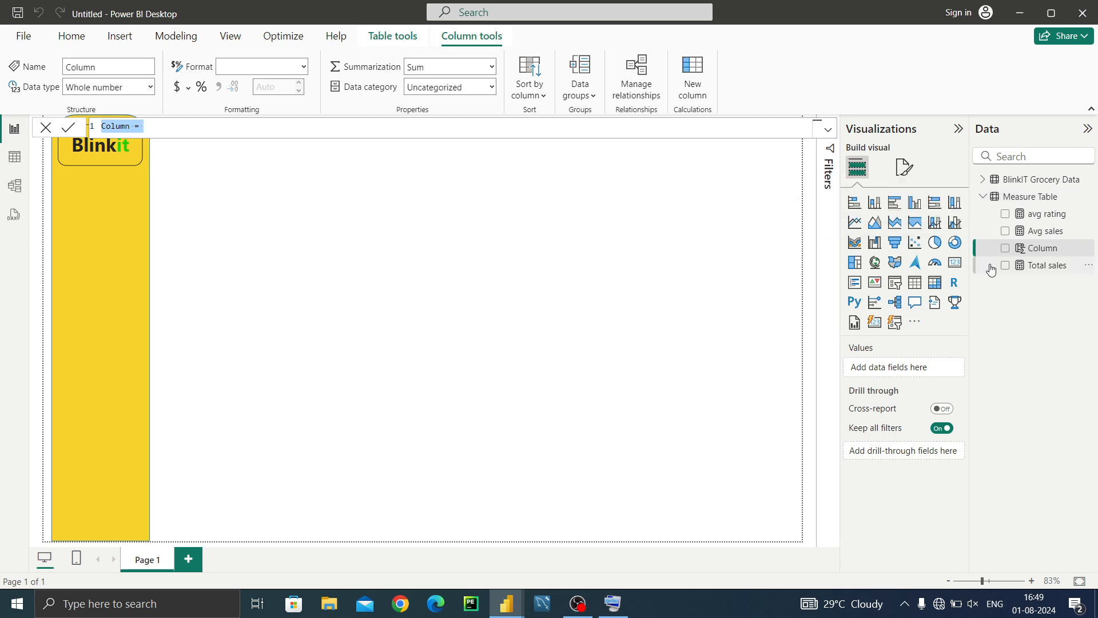
{"action": "left_click", "coordinate": [1090, 248]}
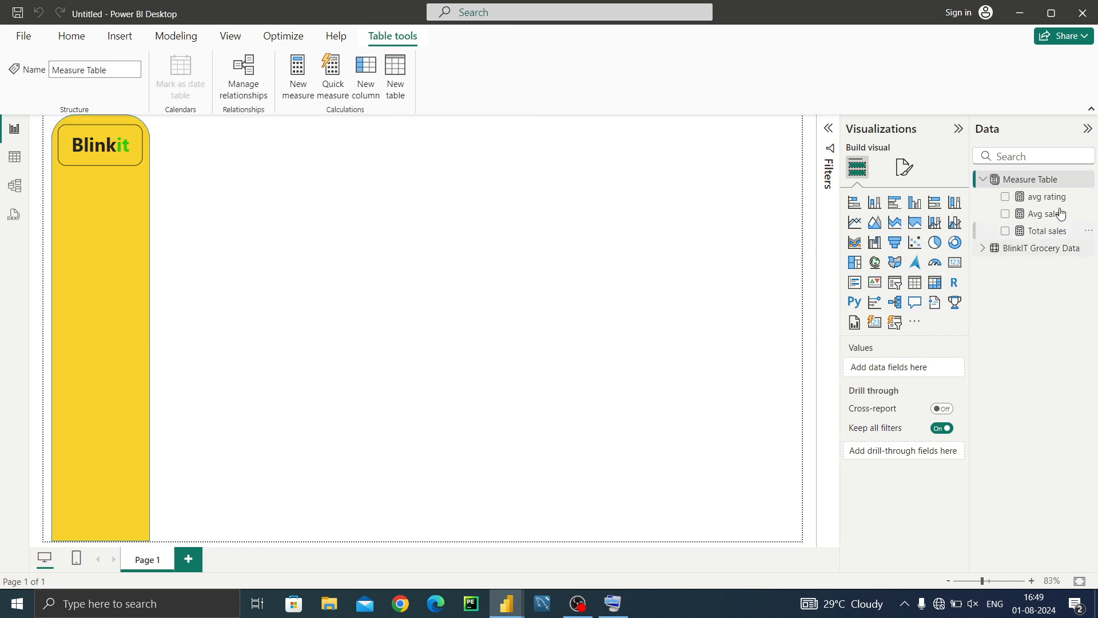
Create a new measure in the Measure Table and bring up the on-screen keyboard for entering its formula
{"action": "left_click", "coordinate": [1087, 180]}
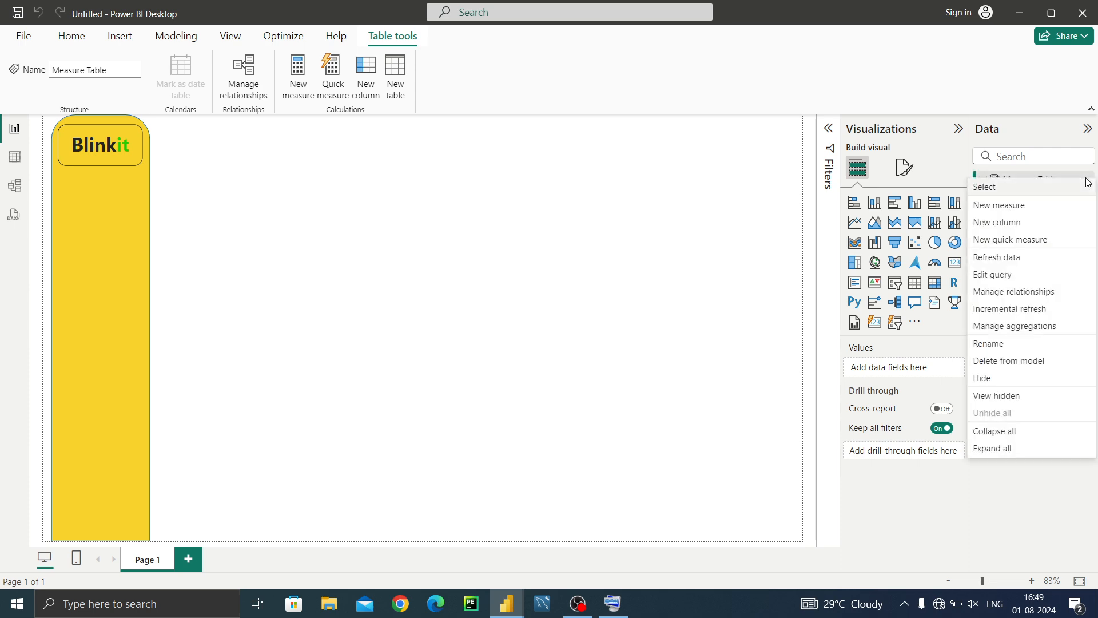
{"action": "left_click", "coordinate": [1058, 207]}
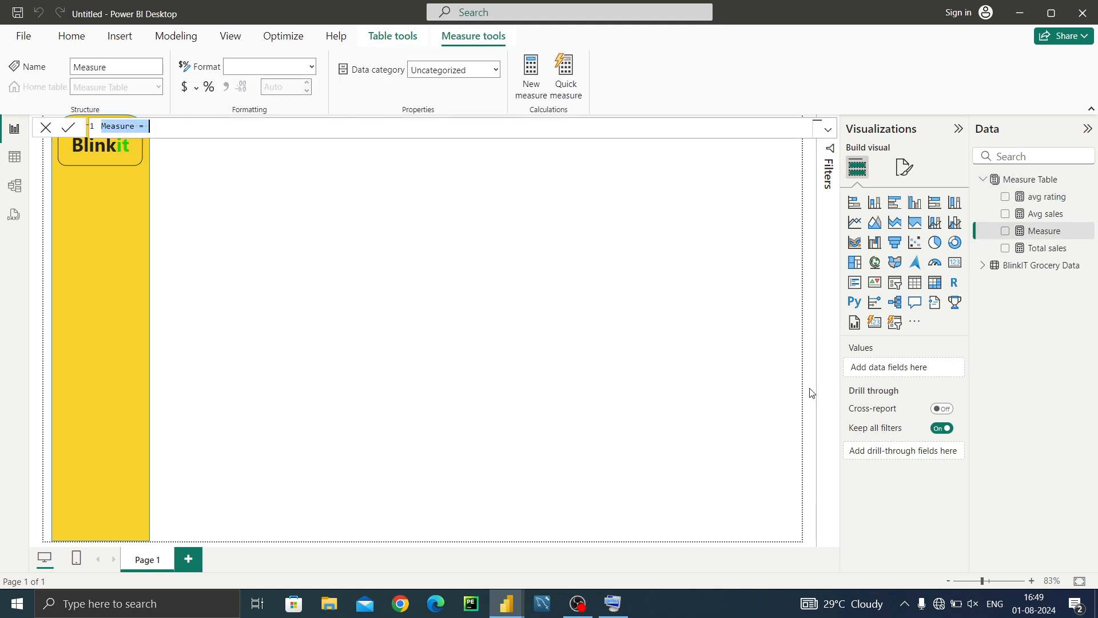
{"action": "left_click", "coordinate": [613, 603]}
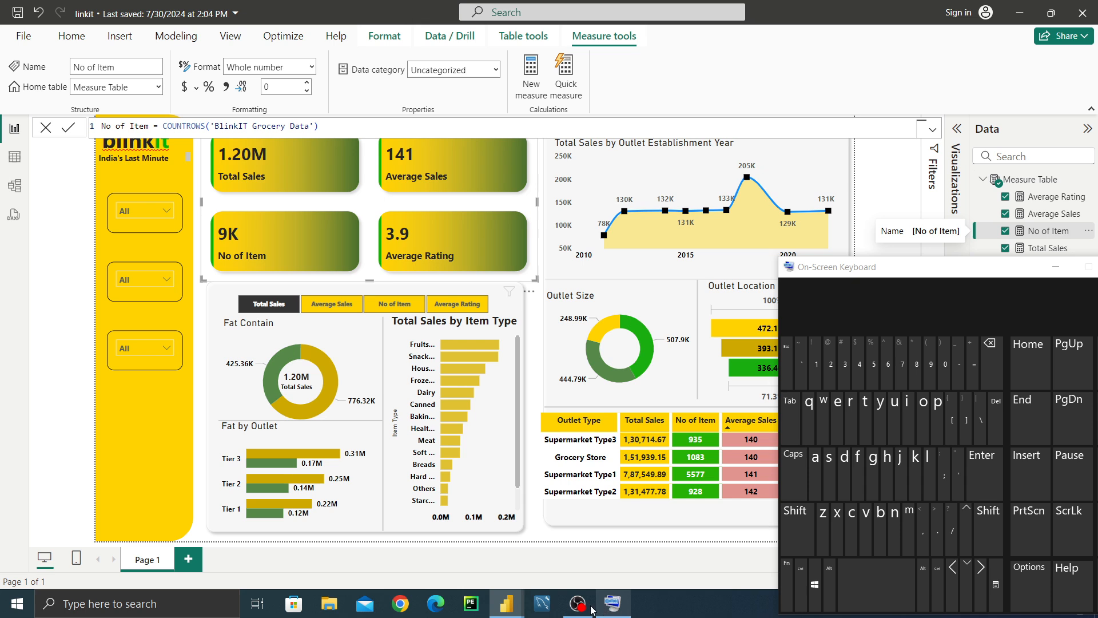
{"action": "mouse_move", "coordinate": [514, 611]}
{"action": "left_click", "coordinate": [549, 568]}
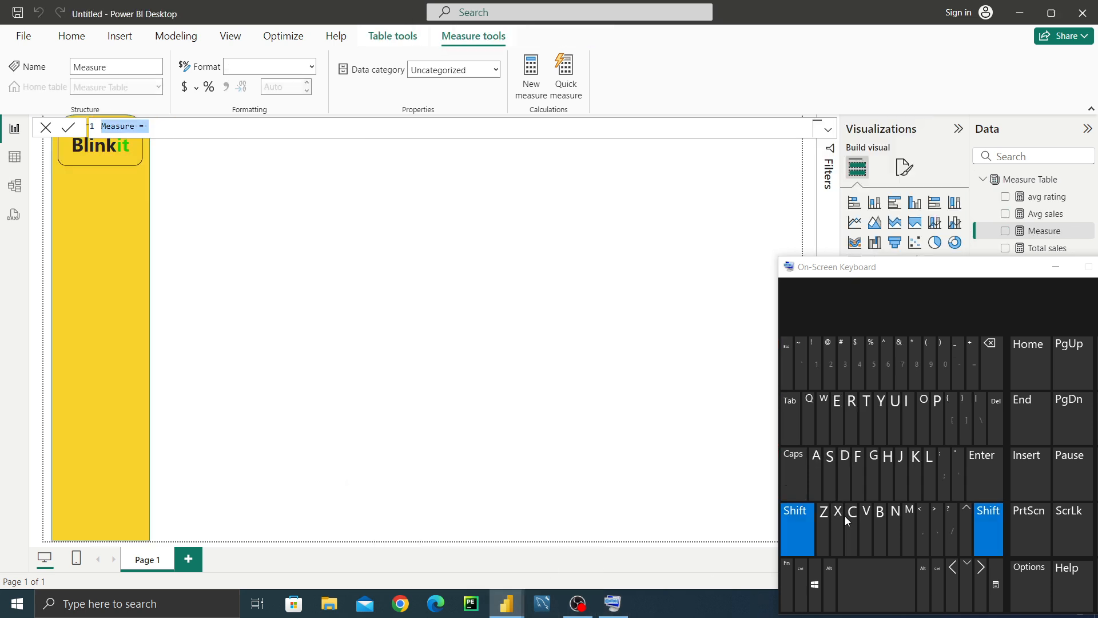
Replace the new measure's default formula text with "No Of Item ="
{"action": "left_click", "coordinate": [894, 514]}
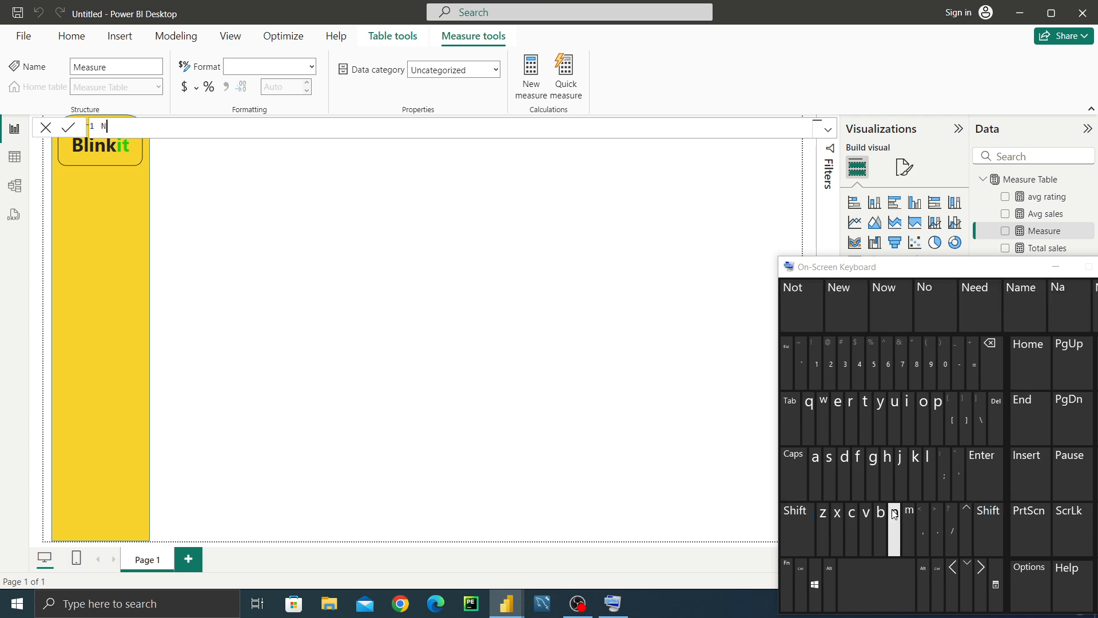
{"action": "left_click", "coordinate": [927, 415]}
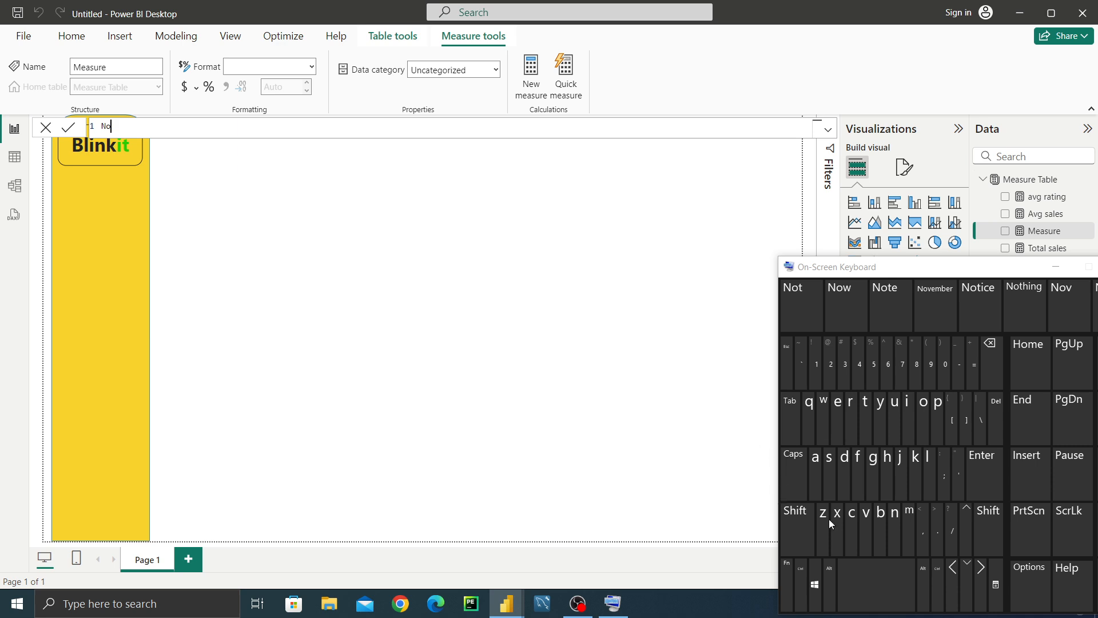
{"action": "left_click", "coordinate": [896, 582]}
{"action": "left_click", "coordinate": [796, 529]}
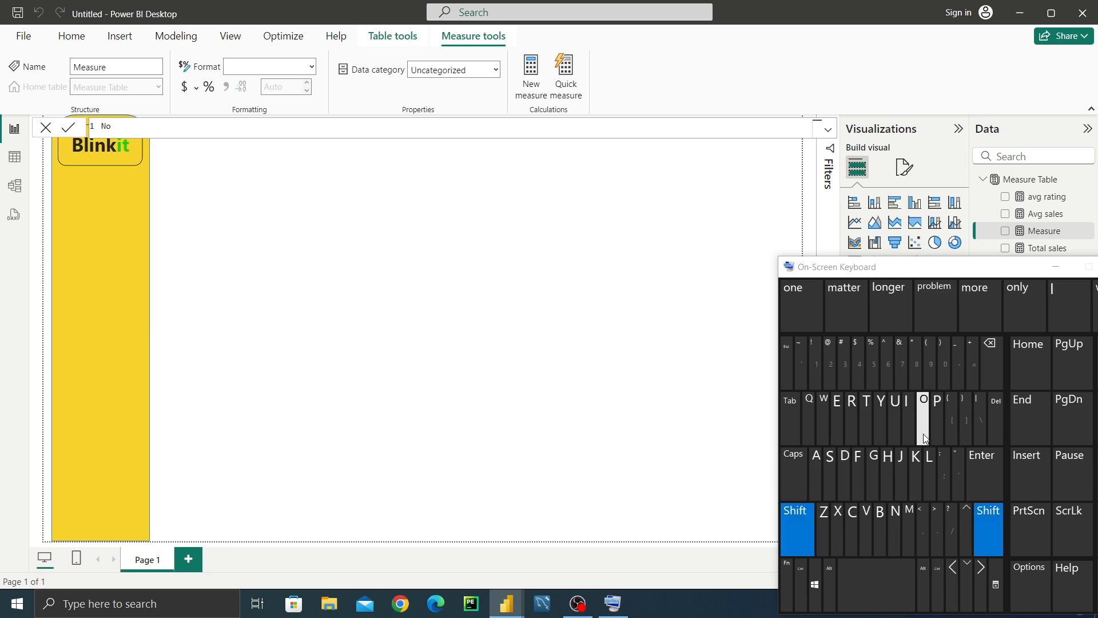
{"action": "left_click", "coordinate": [924, 437]}
{"action": "left_click", "coordinate": [853, 469]}
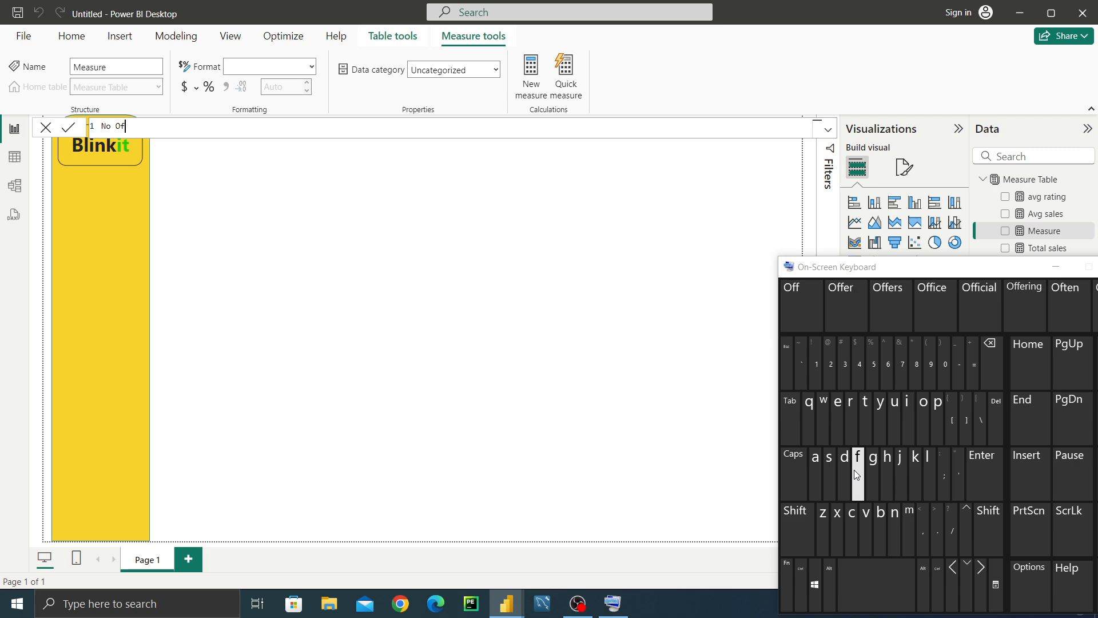
{"action": "left_click", "coordinate": [857, 563]}
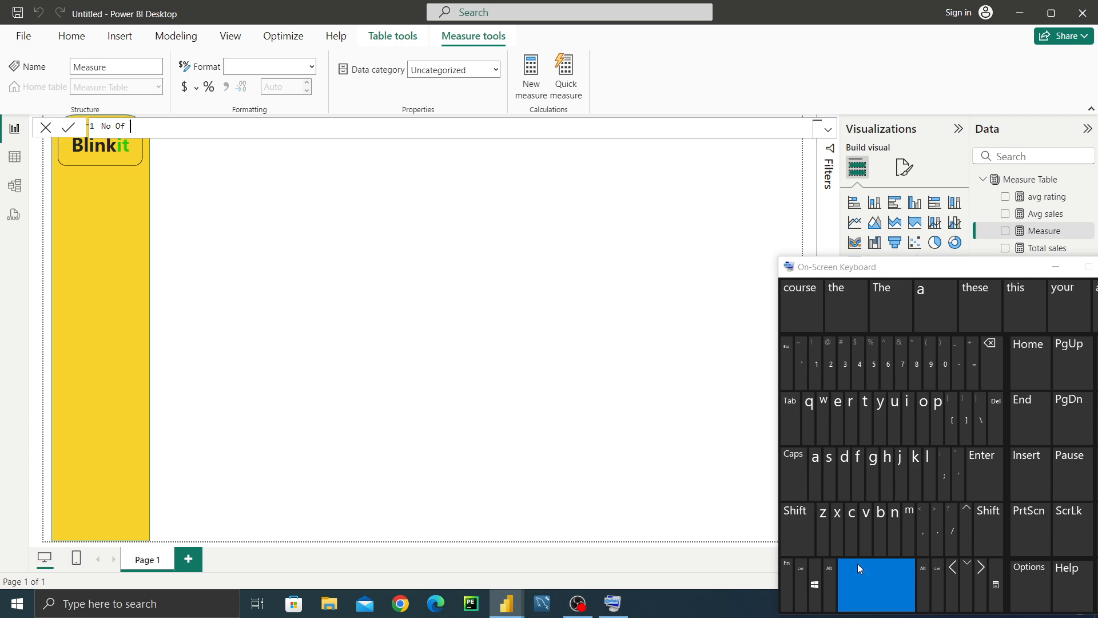
{"action": "left_click", "coordinate": [913, 437], "text": "shift"}
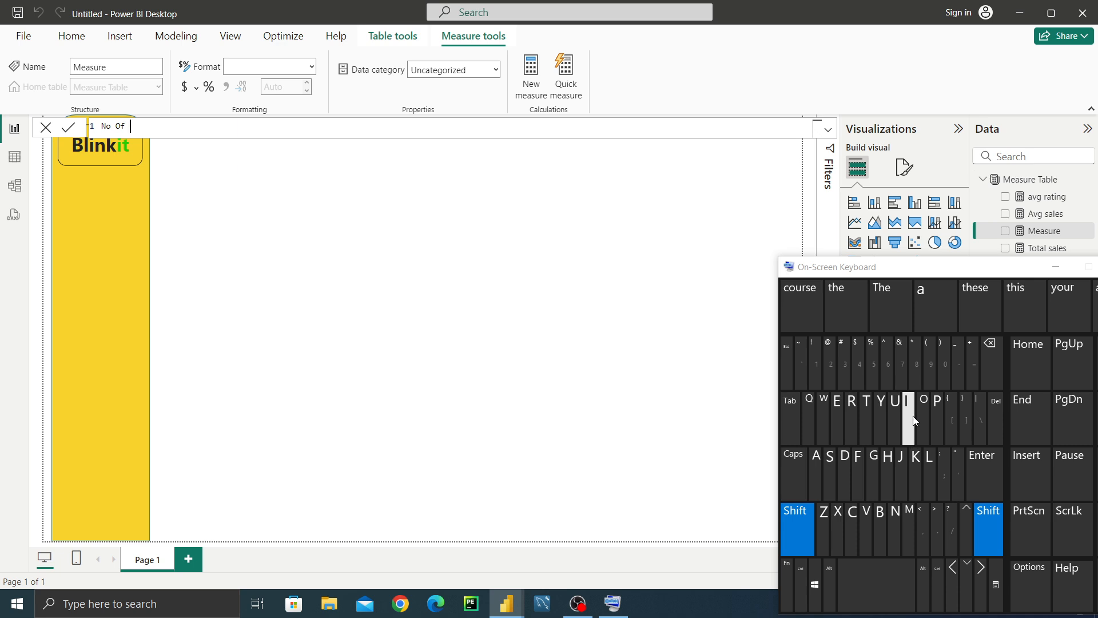
{"action": "left_click", "coordinate": [864, 413]}
{"action": "left_click", "coordinate": [834, 412]}
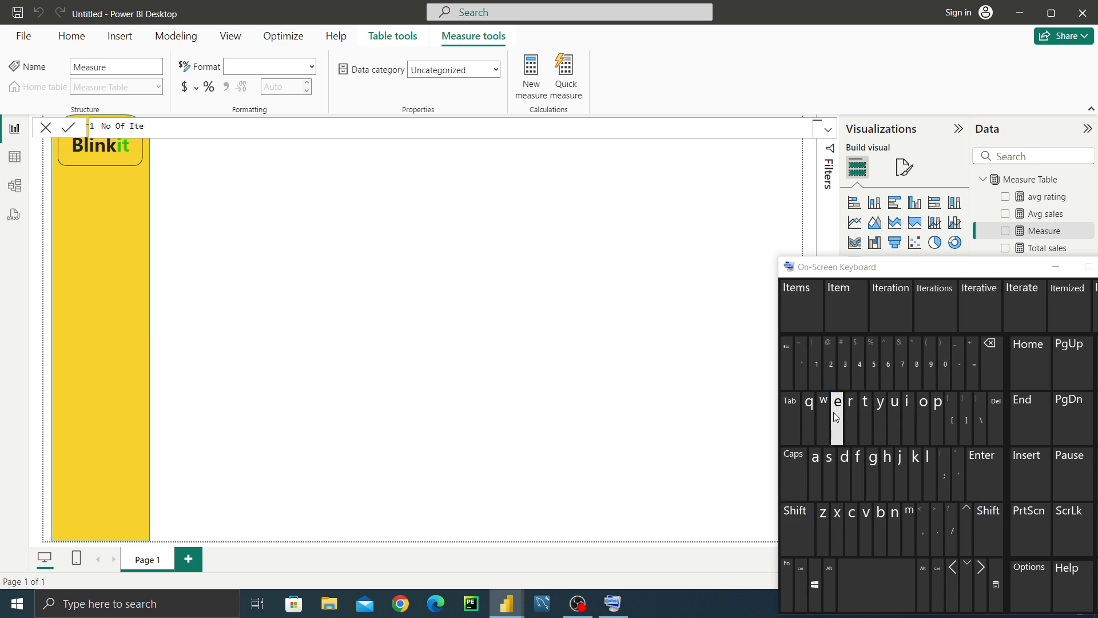
{"action": "left_click", "coordinate": [846, 329]}
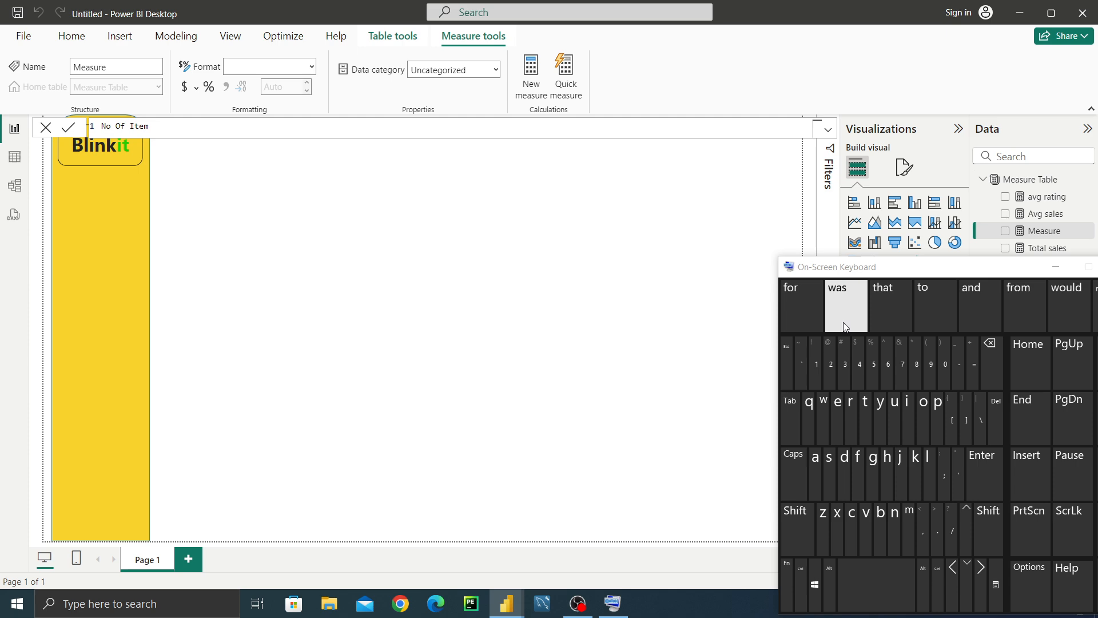
{"action": "left_click", "coordinate": [972, 378]}
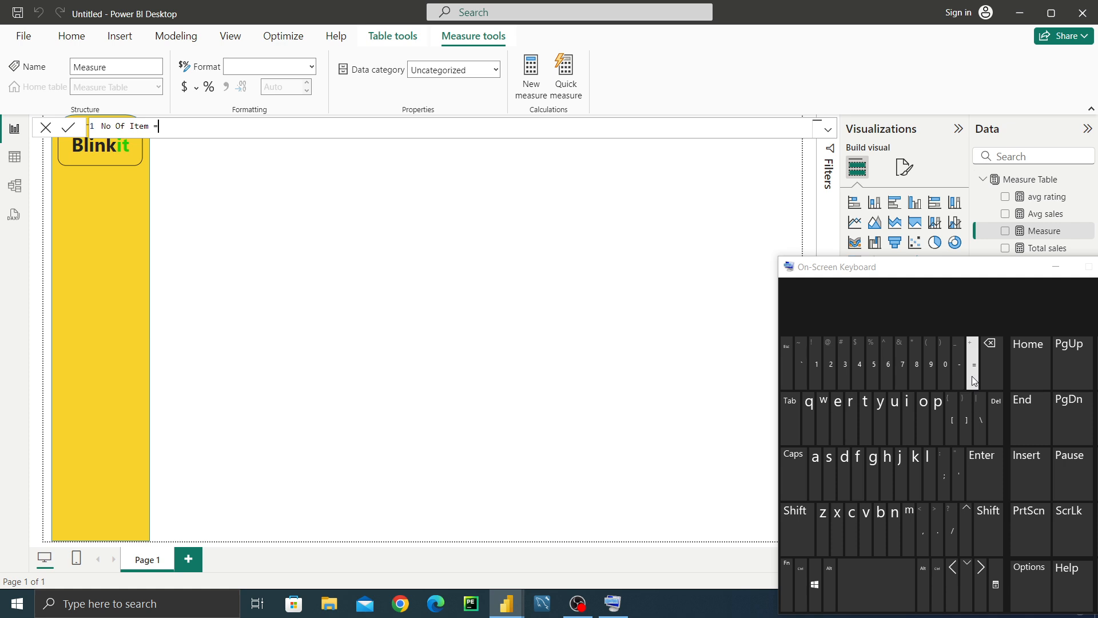
Add COUNT('BlinkIT Grocery Data') after the equals sign in the No Of Item measure formula
{"action": "left_click", "coordinate": [852, 517]}
{"action": "left_click", "coordinate": [919, 424]}
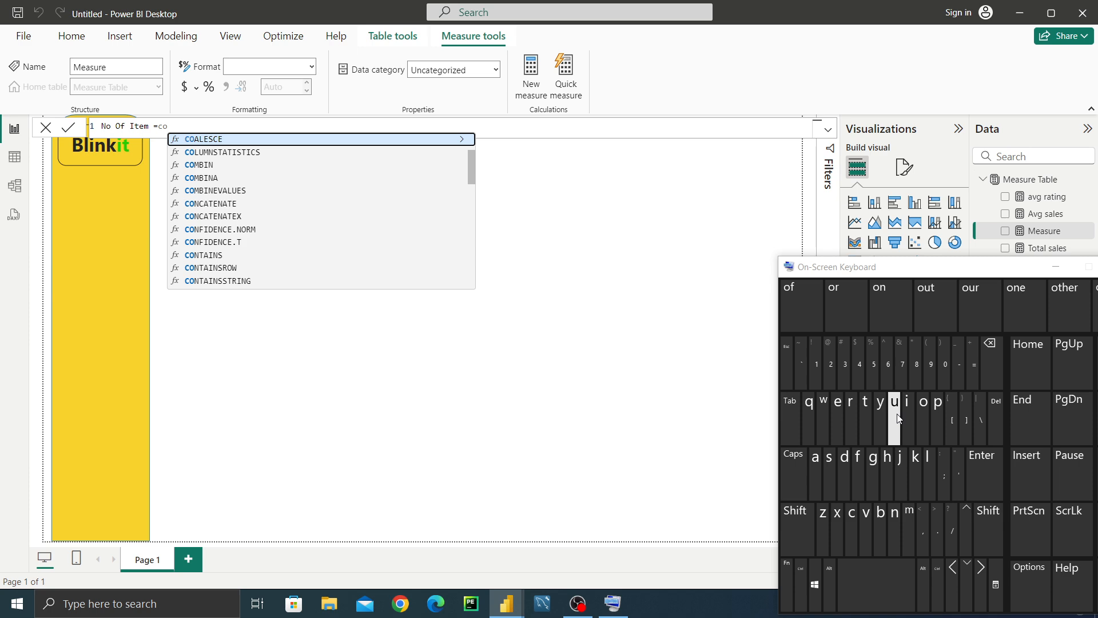
{"action": "left_click", "coordinate": [897, 418]}
{"action": "left_click", "coordinate": [350, 146]}
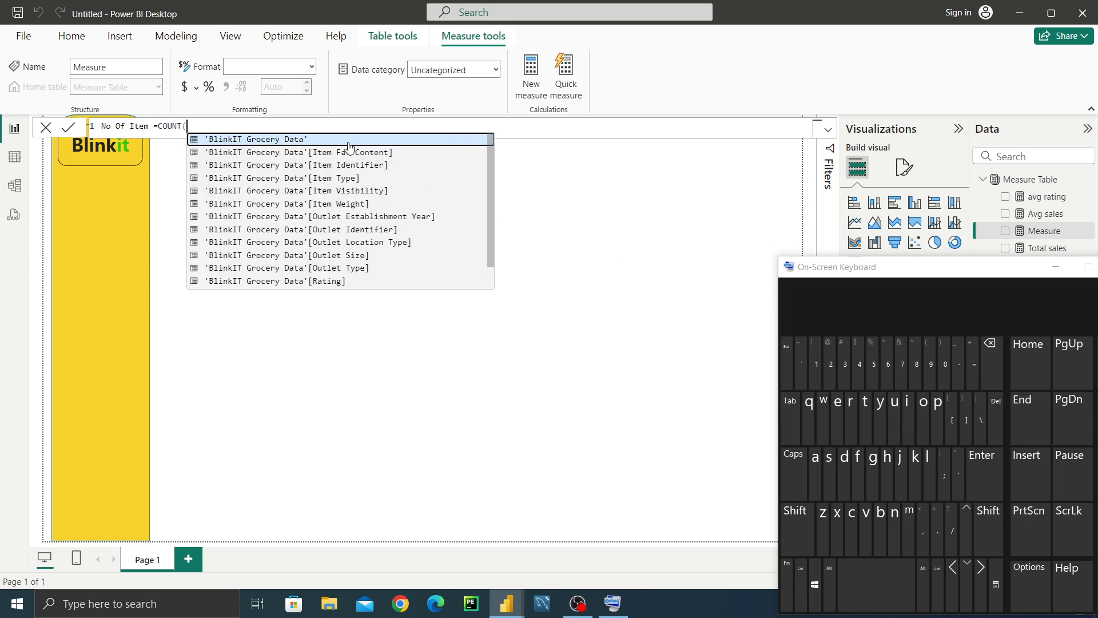
{"action": "left_click", "coordinate": [350, 146]}
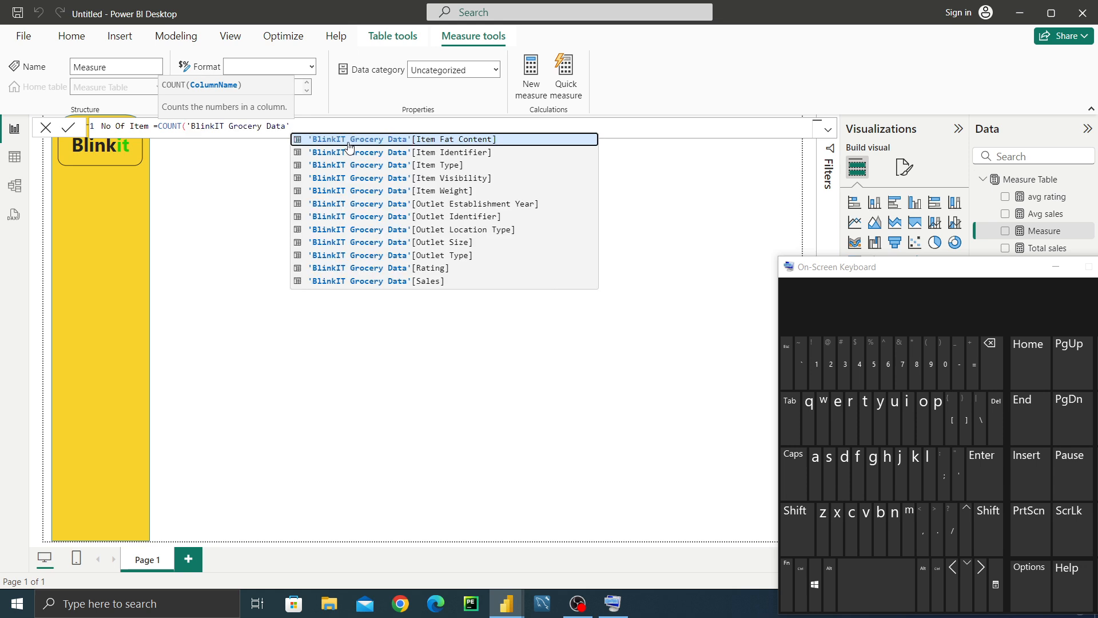
{"action": "key", "text": "shift"}
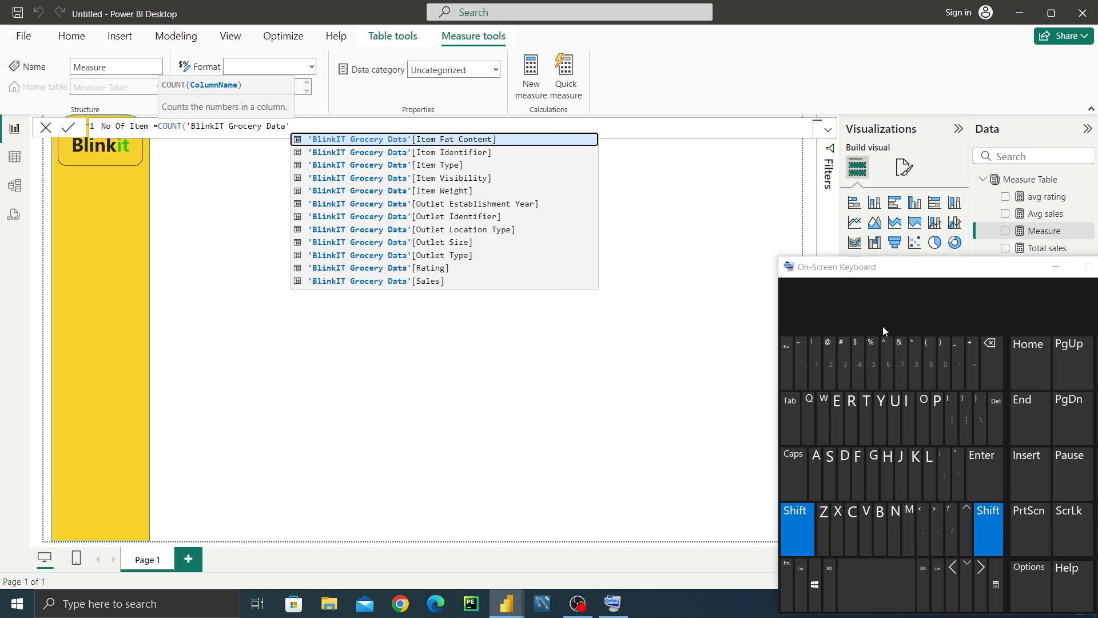
{"action": "left_click", "coordinate": [944, 352]}
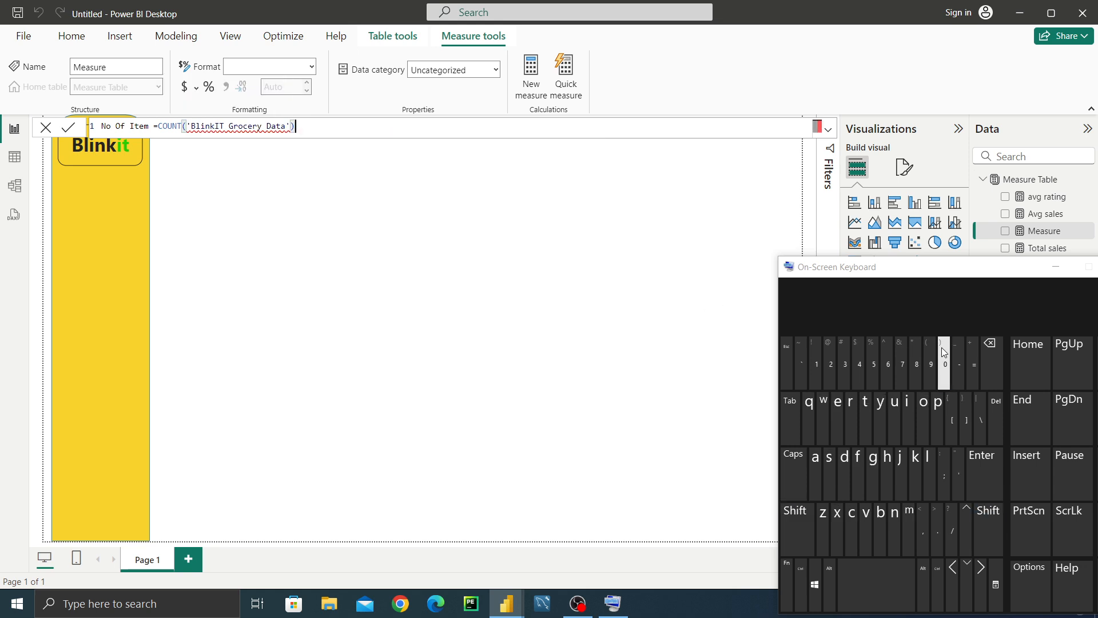
Change the COUNT function to COUNTROWS in the No Of Item measure formula, removing the old closing parenthesis
{"action": "double_click", "coordinate": [238, 126]}
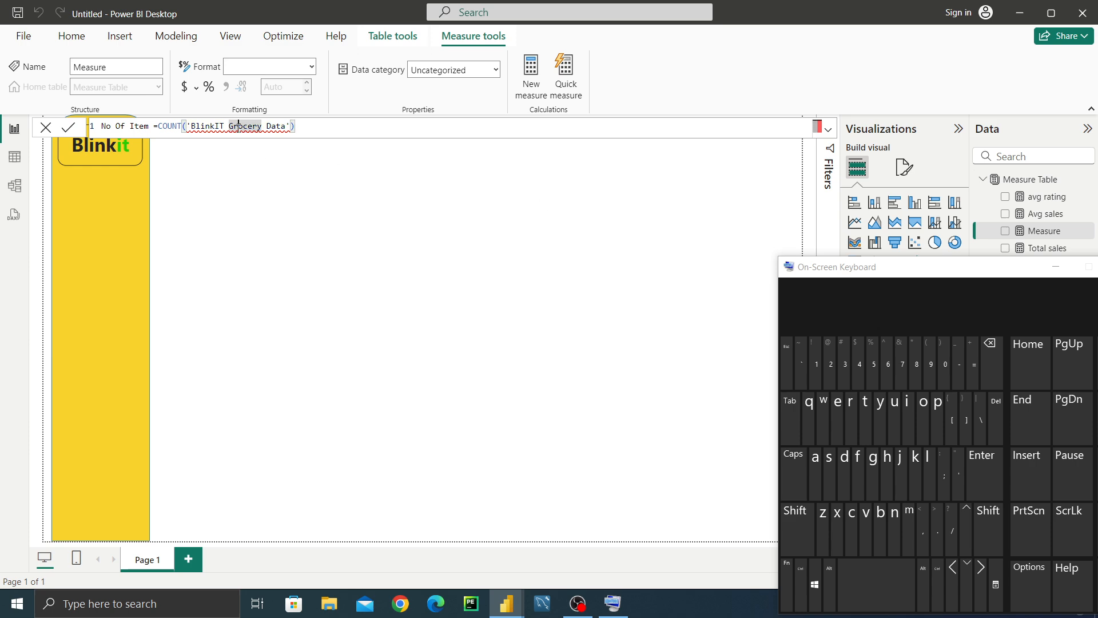
{"action": "left_click", "coordinate": [297, 132]}
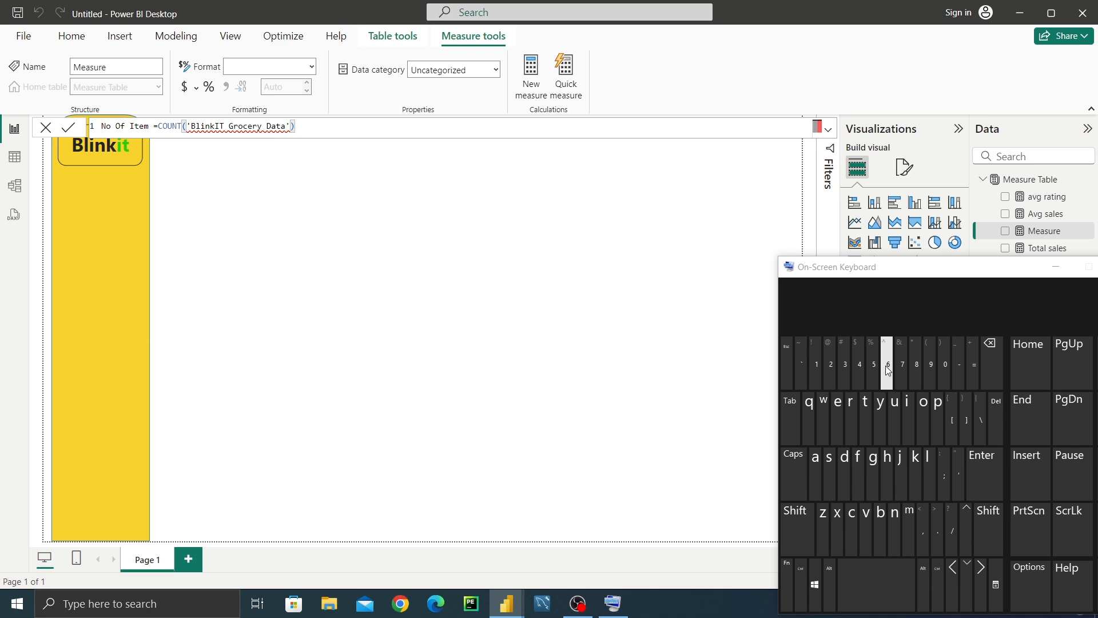
{"action": "left_click", "coordinate": [989, 366]}
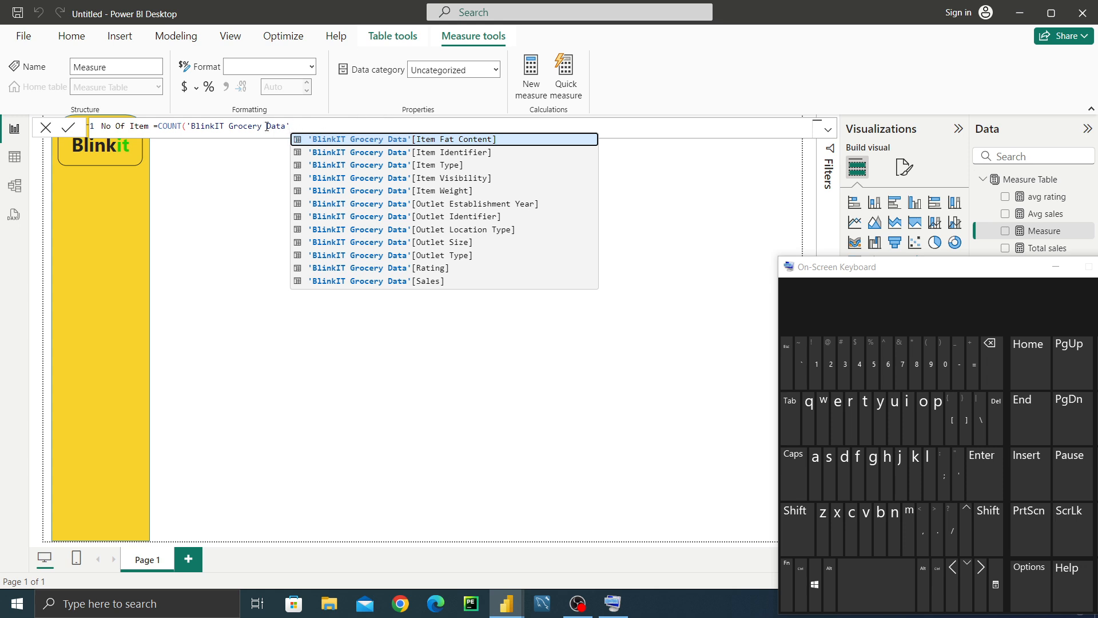
{"action": "double_click", "coordinate": [182, 124]}
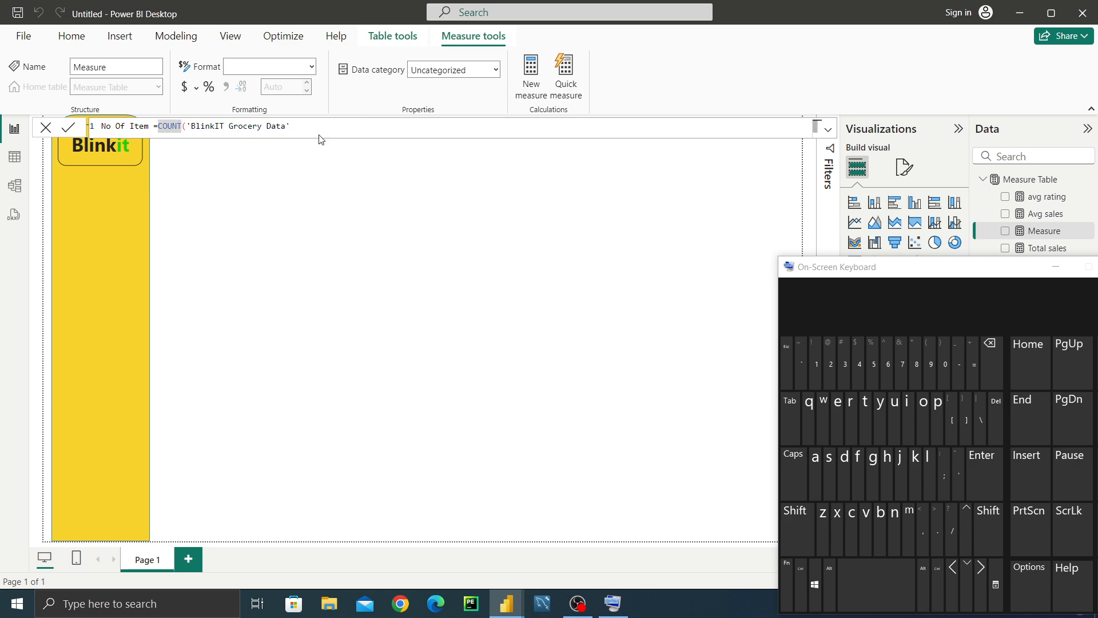
{"action": "left_click", "coordinate": [850, 433]}
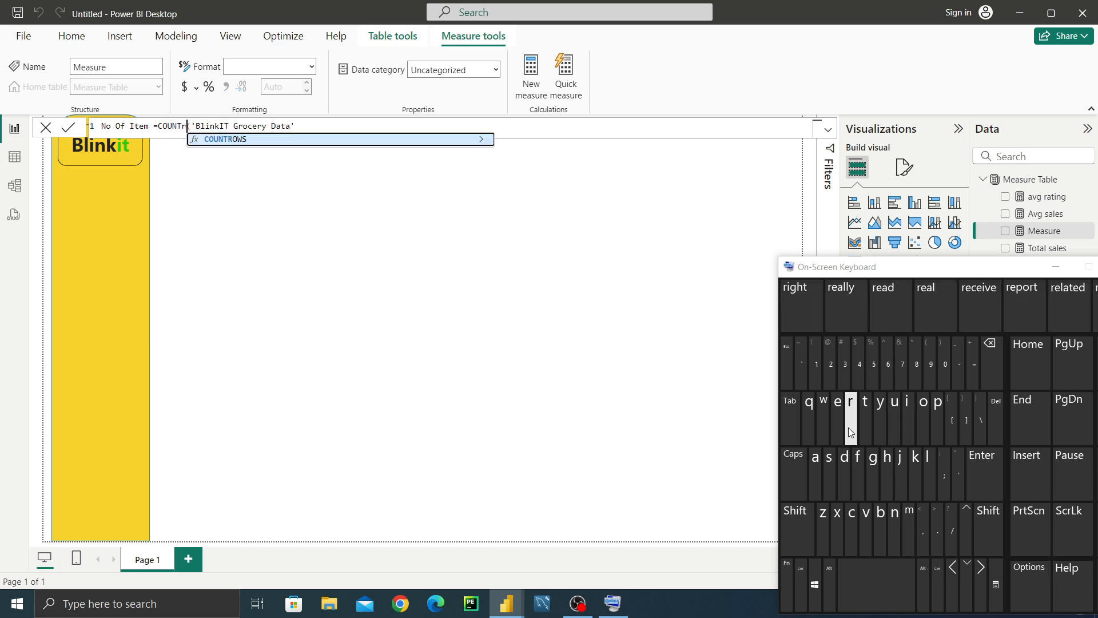
{"action": "left_click", "coordinate": [322, 138]}
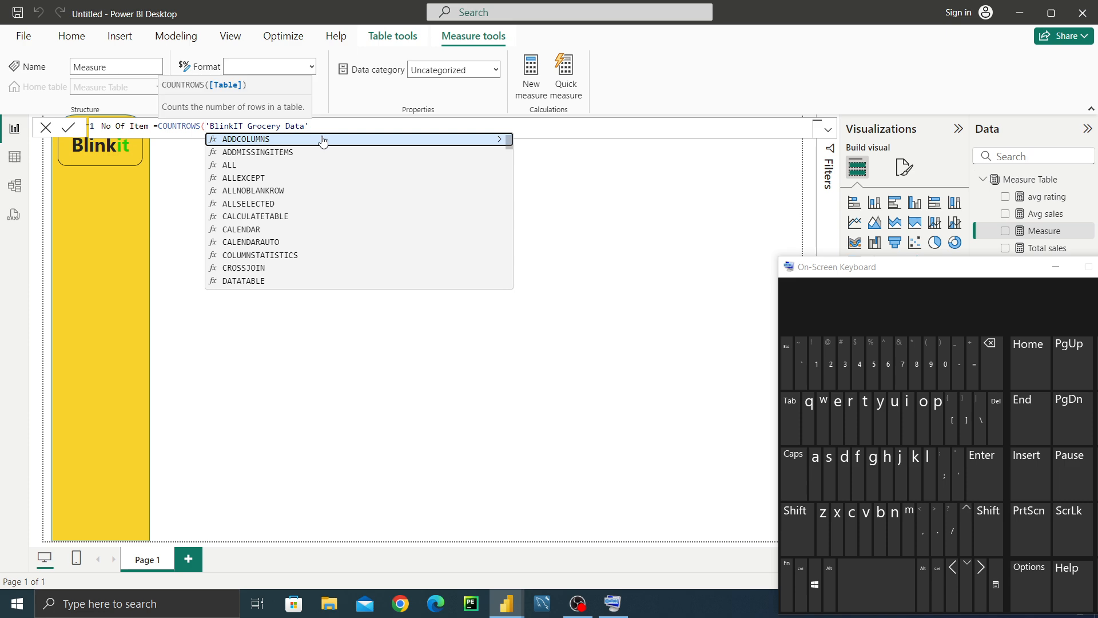
Complete the formula as No Of Item = COUNTROWS('BlinkIT Grocery Data'), commit the measure and return to the report canvas
{"action": "left_click", "coordinate": [333, 127]}
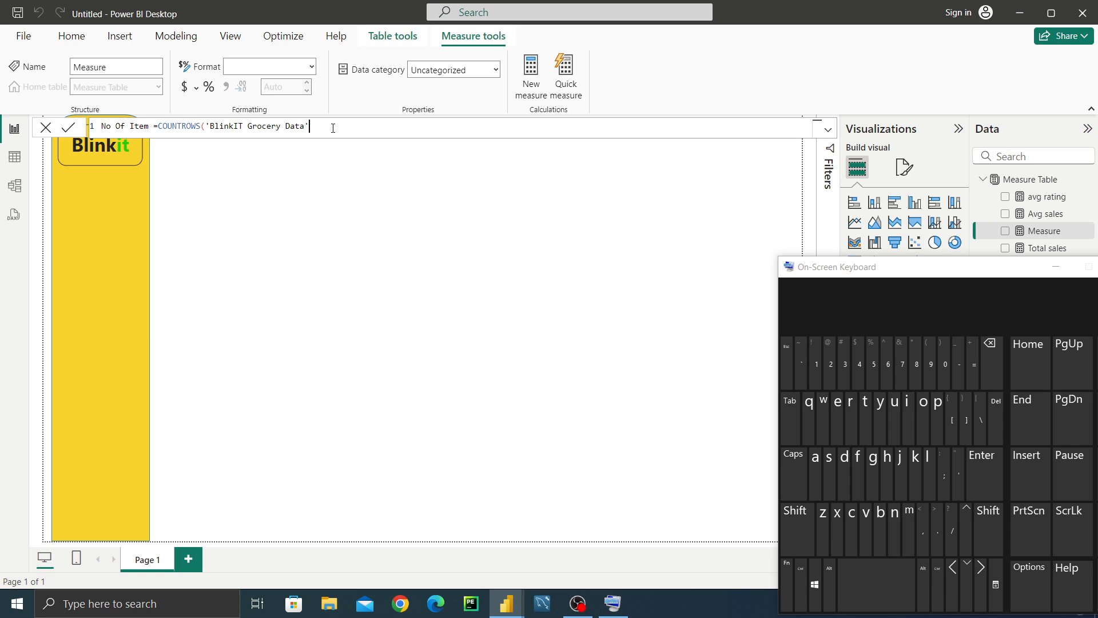
{"action": "key", "text": "shift"}
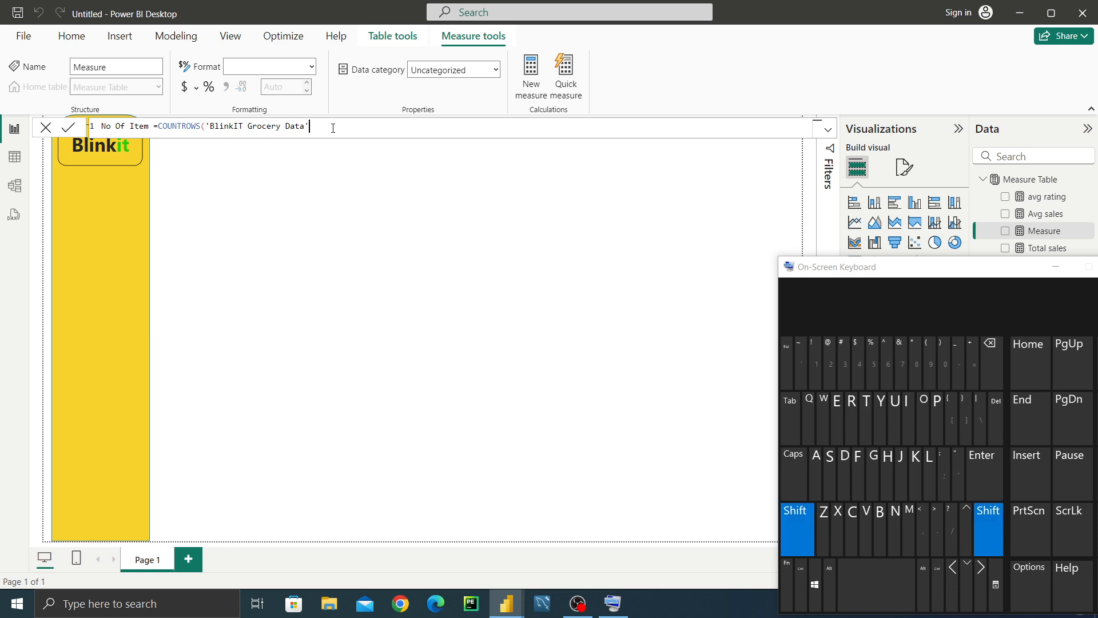
{"action": "left_click", "coordinate": [941, 357]}
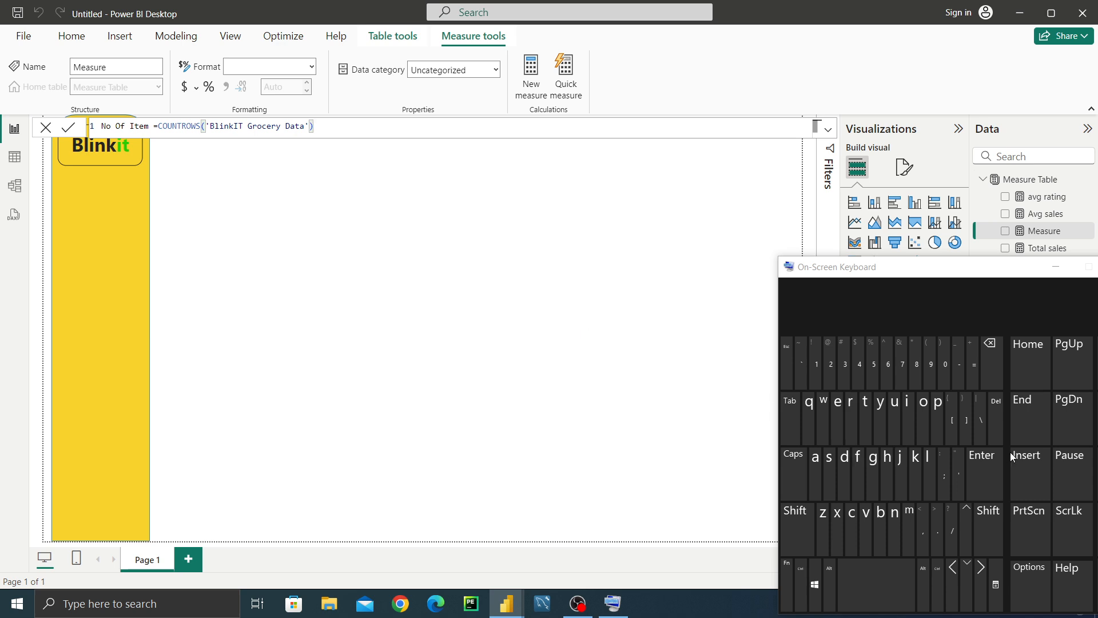
{"action": "left_click", "coordinate": [993, 454]}
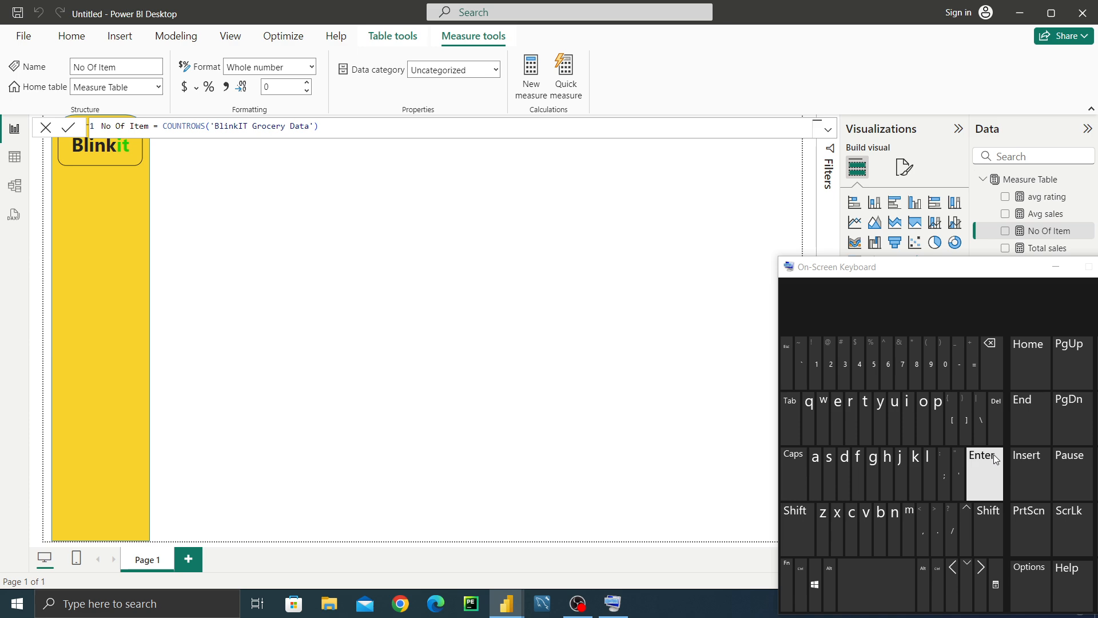
{"action": "left_click", "coordinate": [1056, 269]}
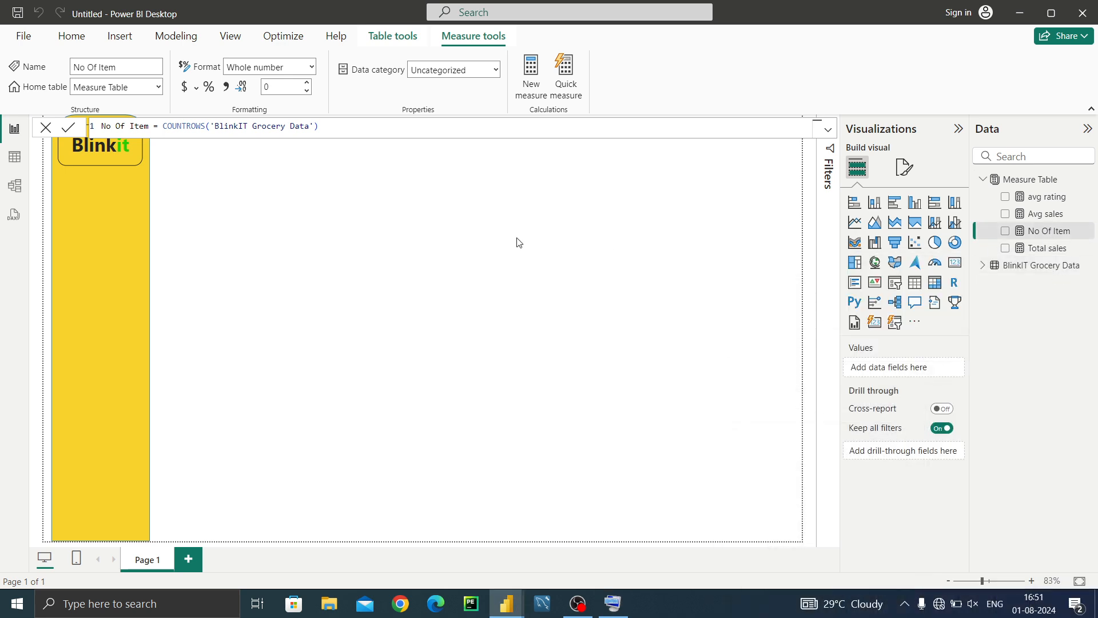
{"action": "left_click", "coordinate": [518, 242]}
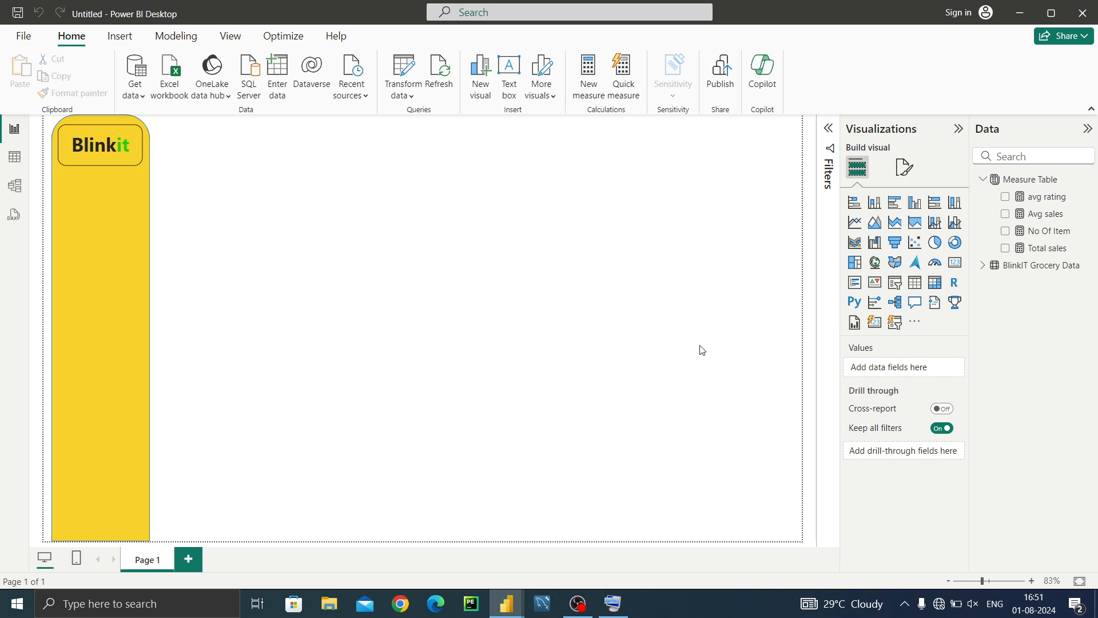
Add a new card visual to the page with the Total sales, Avg sales, No Of Item and avg rating measures
{"action": "left_click", "coordinate": [875, 323]}
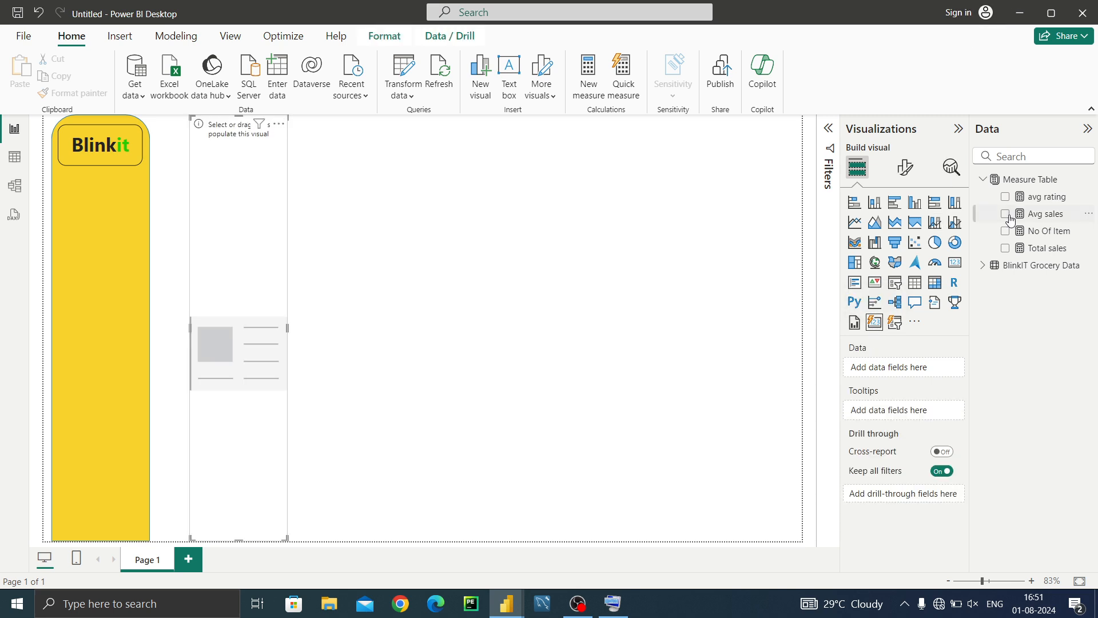
{"action": "left_click", "coordinate": [1006, 248]}
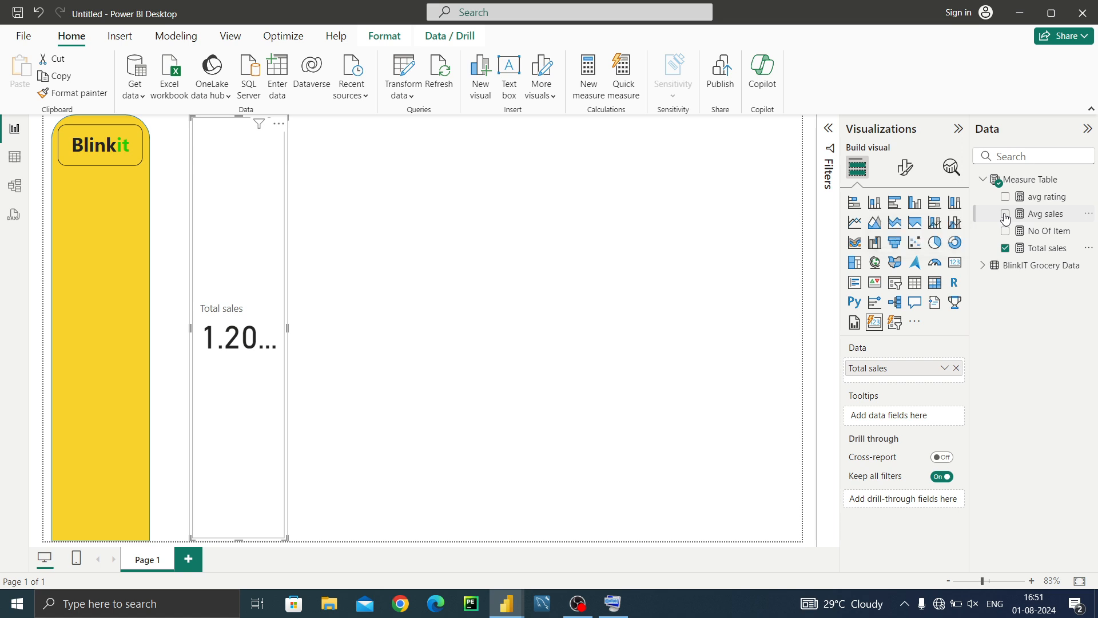
{"action": "left_click", "coordinate": [1006, 214]}
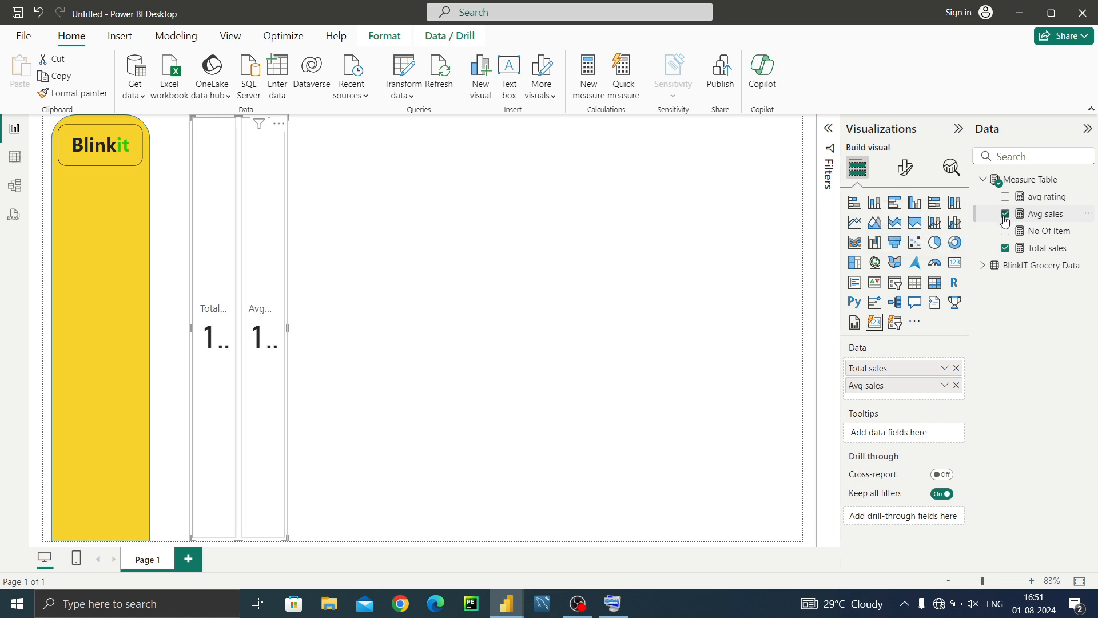
{"action": "left_click", "coordinate": [1006, 231]}
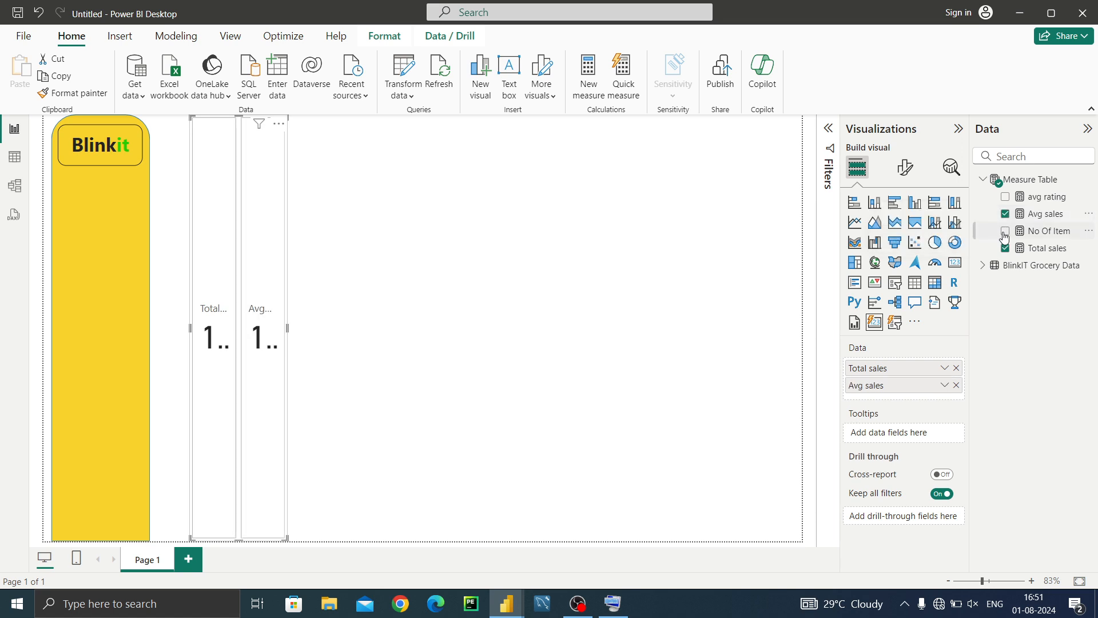
{"action": "left_click", "coordinate": [1005, 197]}
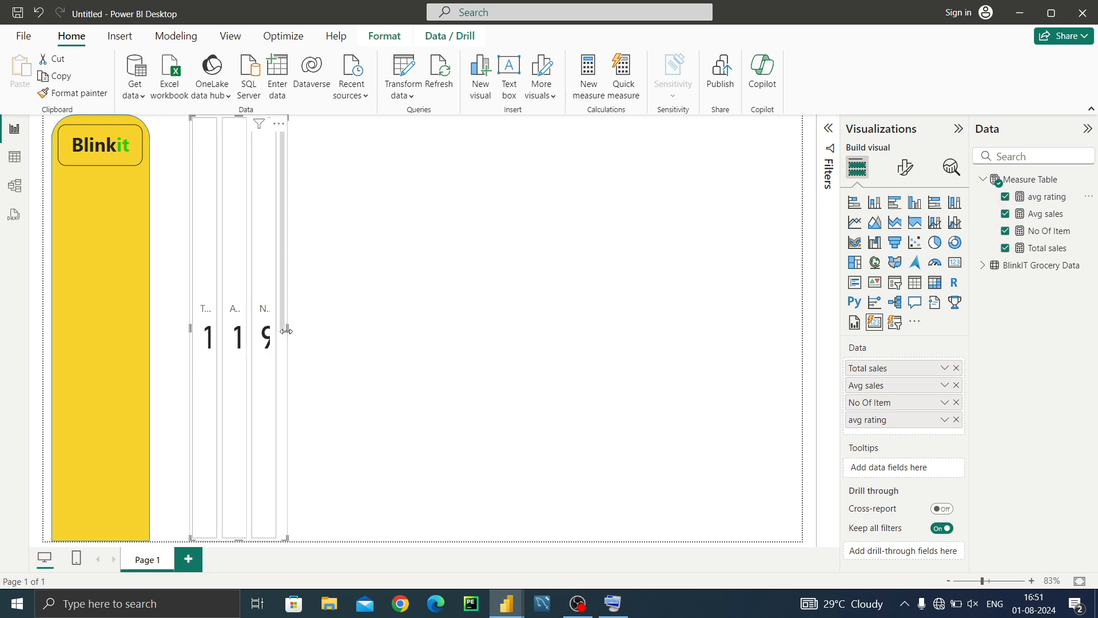
Widen the card visual, reduce its height and place it beside the yellow Blinkit sidebar near the page's upper edge
{"action": "left_click_drag", "start_coordinate": [287, 328], "coordinate": [574, 299]}
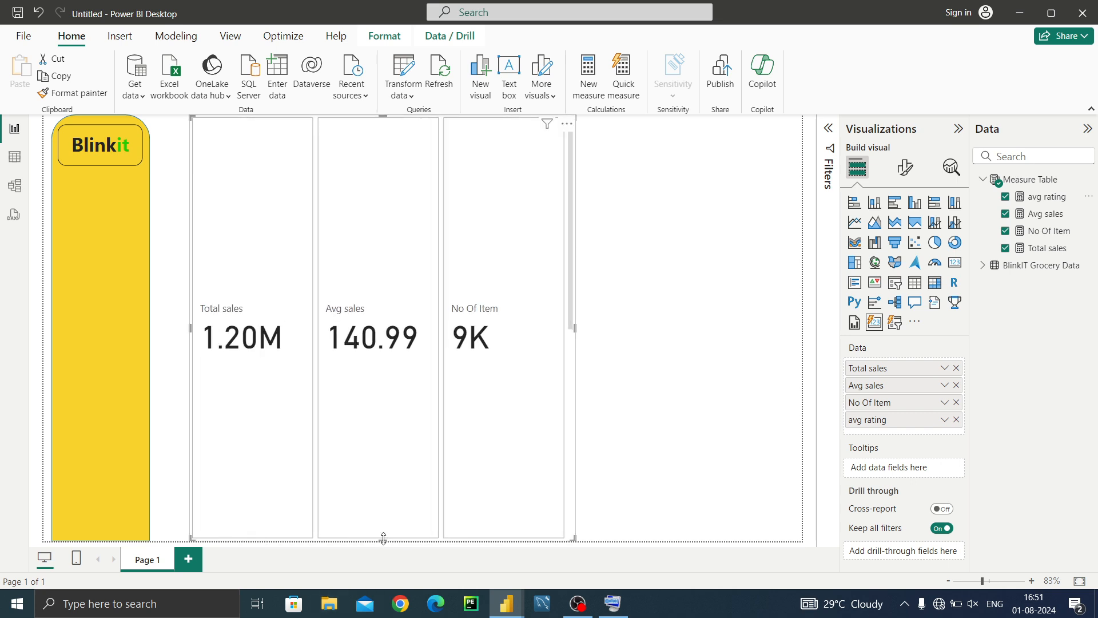
{"action": "left_click_drag", "start_coordinate": [383, 538], "coordinate": [371, 290]}
{"action": "left_click_drag", "start_coordinate": [403, 139], "coordinate": [383, 178]}
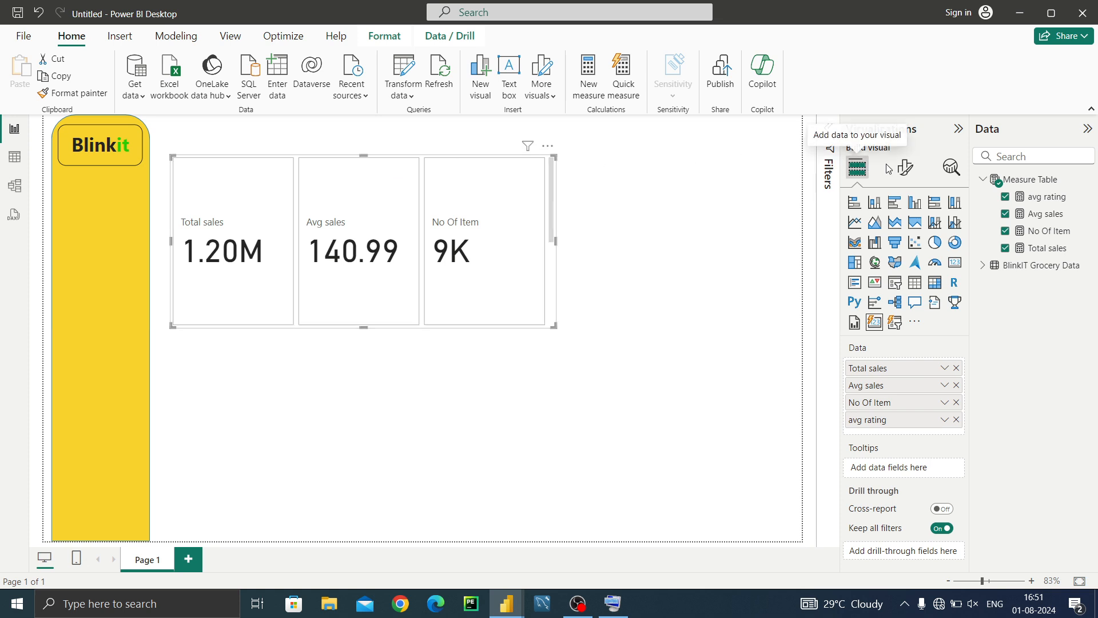
Set the shape of all cards to Rounded Rectangle and shrink the card visual in both width and height
{"action": "left_click", "coordinate": [904, 179]}
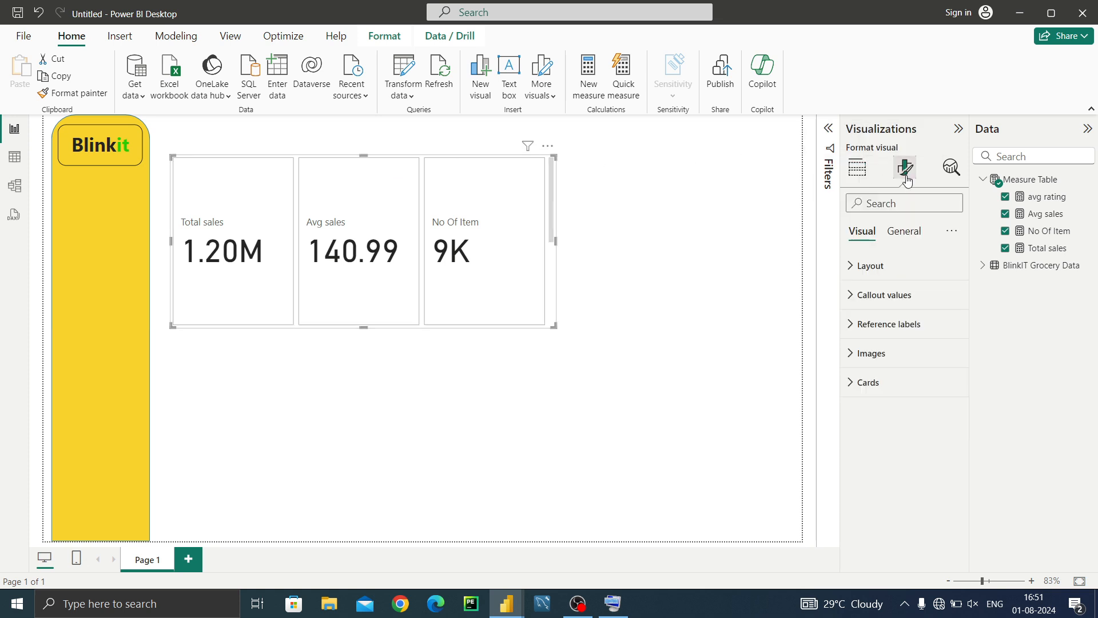
{"action": "left_click", "coordinate": [864, 383]}
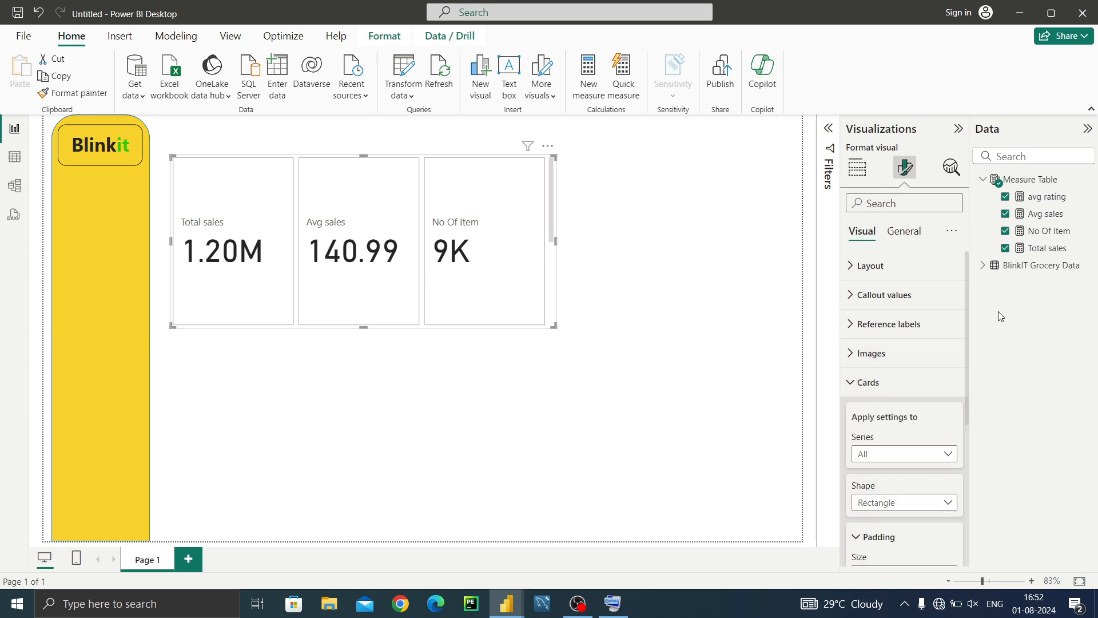
{"action": "left_click_drag", "start_coordinate": [966, 310], "coordinate": [966, 393]}
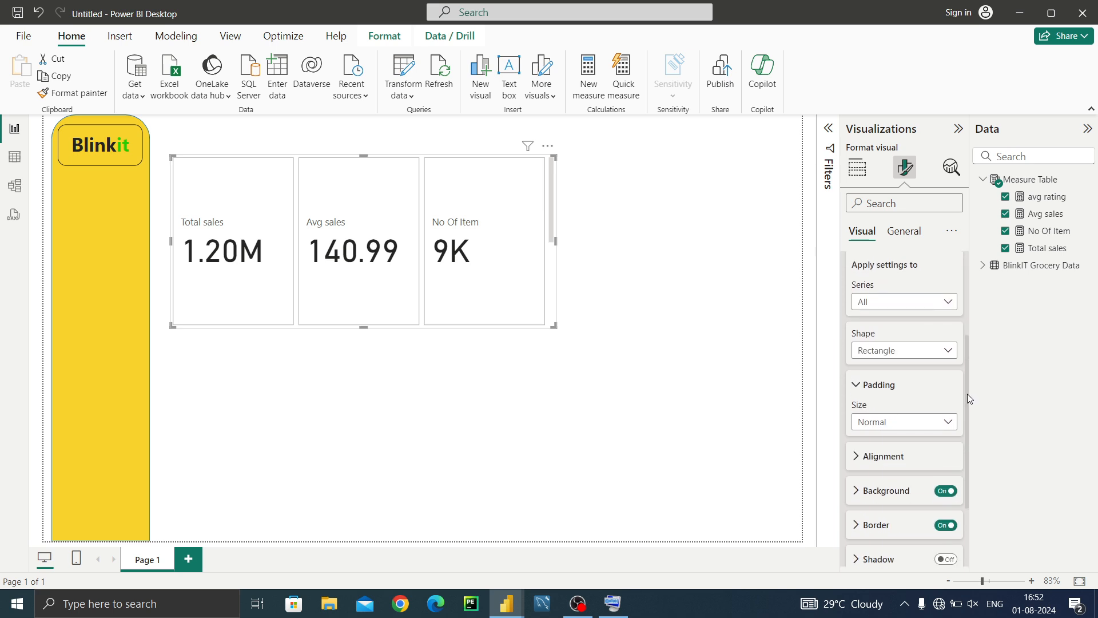
{"action": "left_click", "coordinate": [932, 350]}
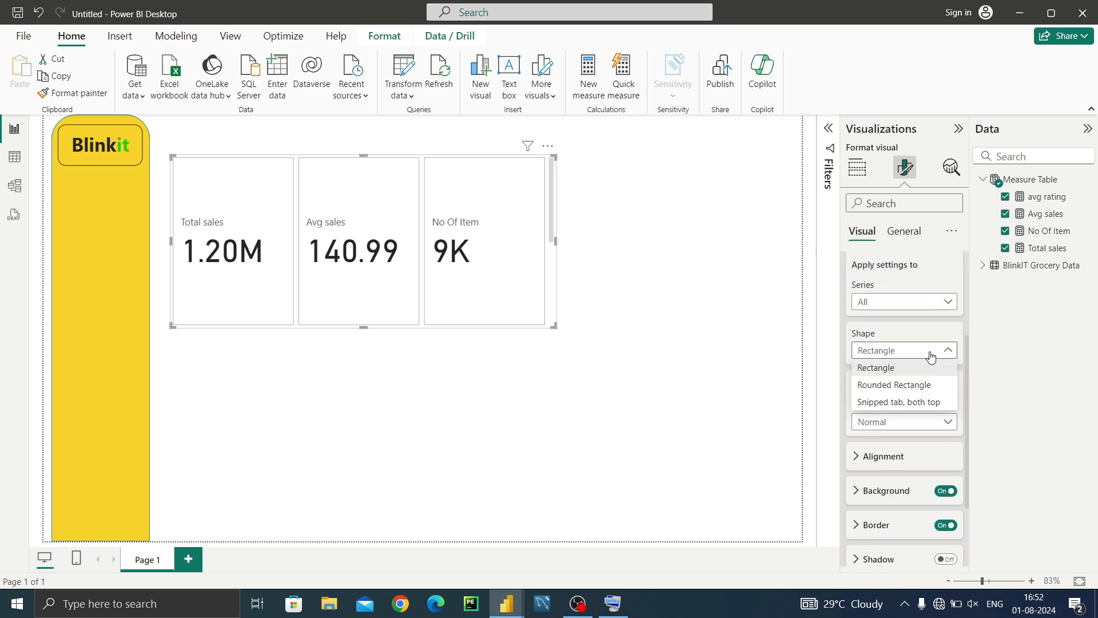
{"action": "left_click", "coordinate": [899, 392]}
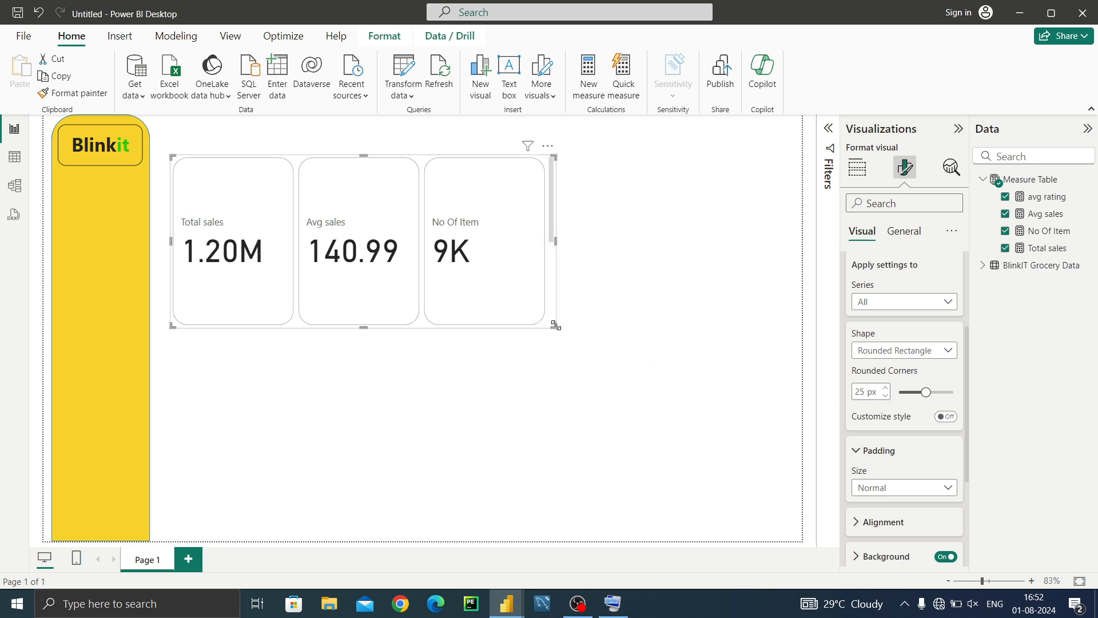
{"action": "left_click_drag", "start_coordinate": [555, 325], "coordinate": [512, 255]}
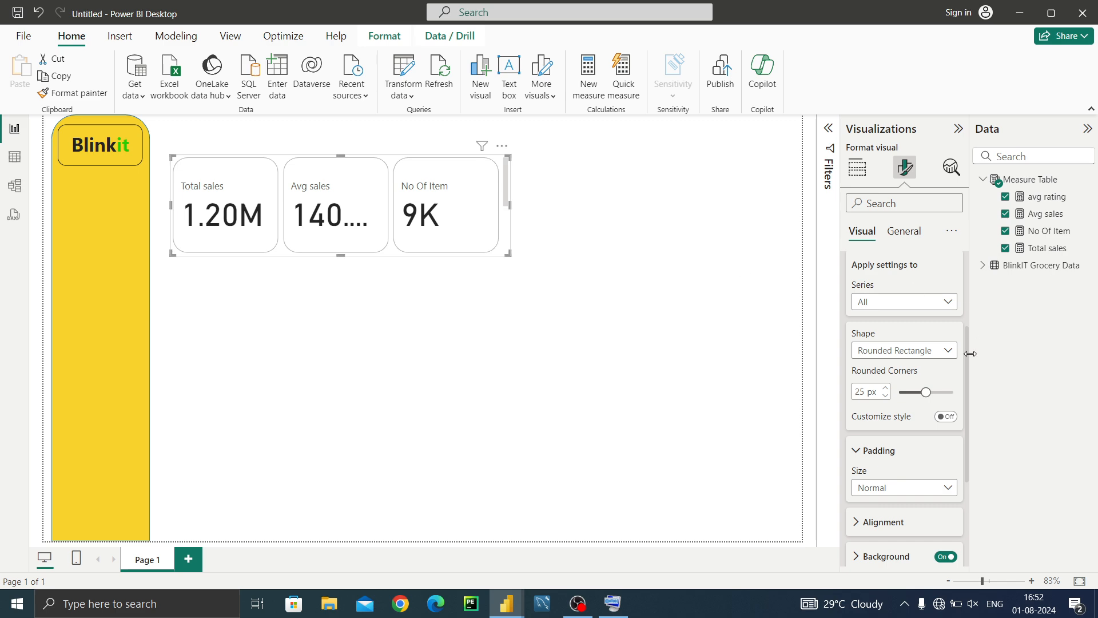
Set the card visual's layout arrangement to Grid
{"action": "left_click_drag", "start_coordinate": [967, 359], "coordinate": [967, 331]}
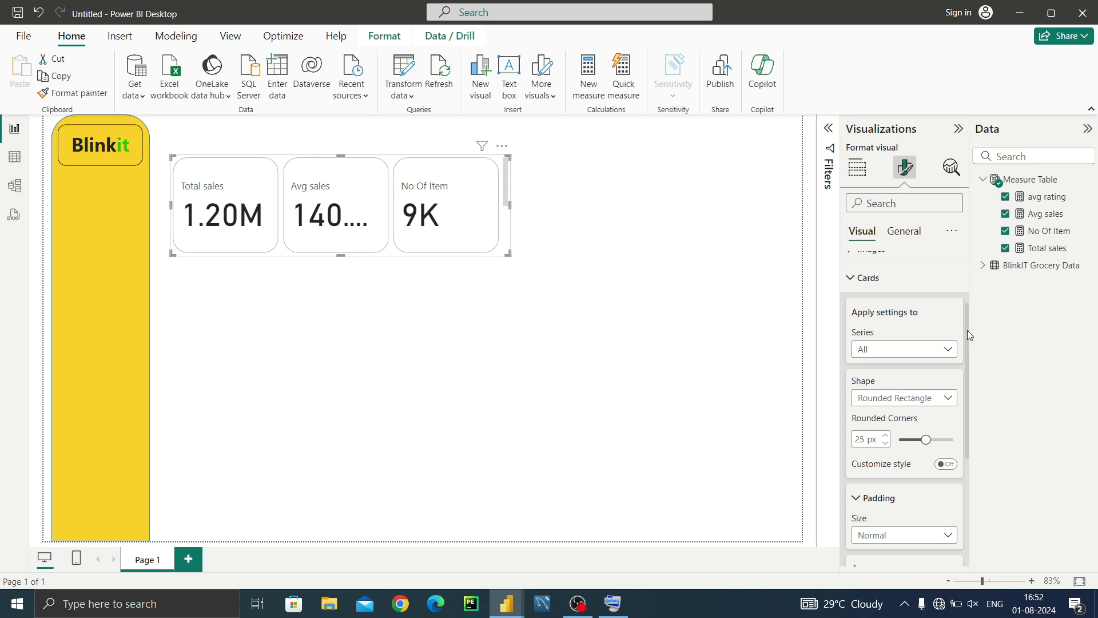
{"action": "left_click", "coordinate": [865, 280]}
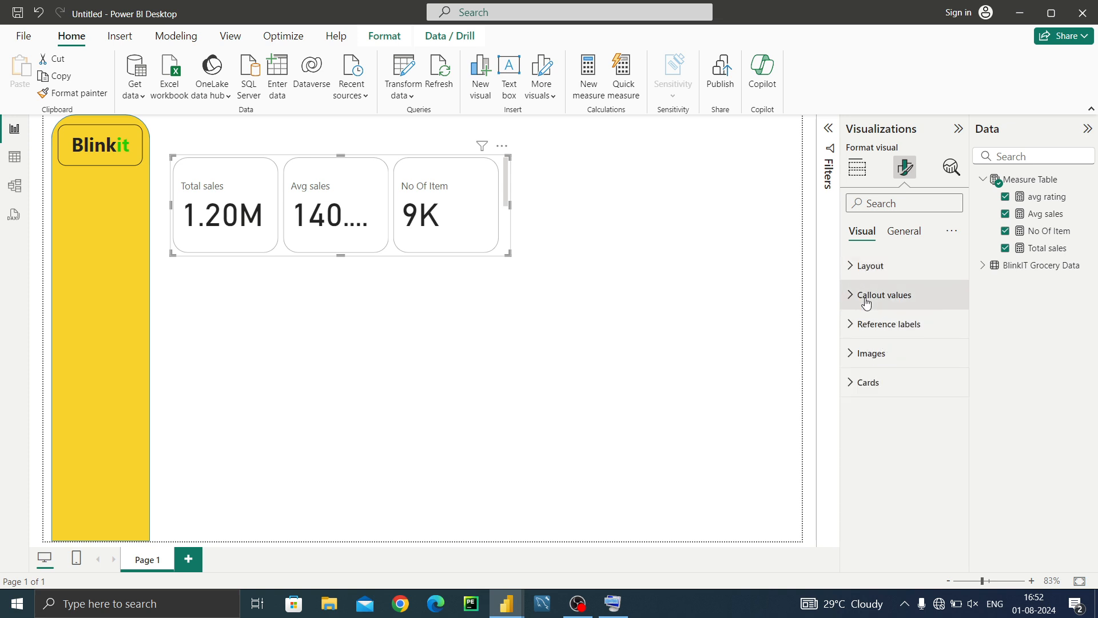
{"action": "left_click", "coordinate": [855, 266]}
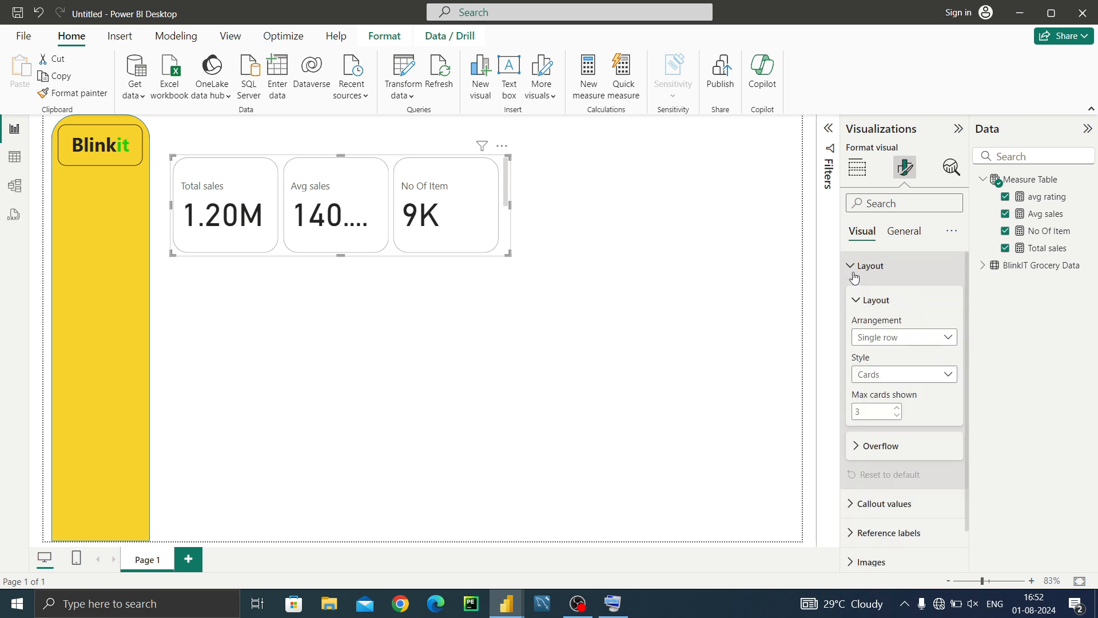
{"action": "left_click", "coordinate": [900, 341]}
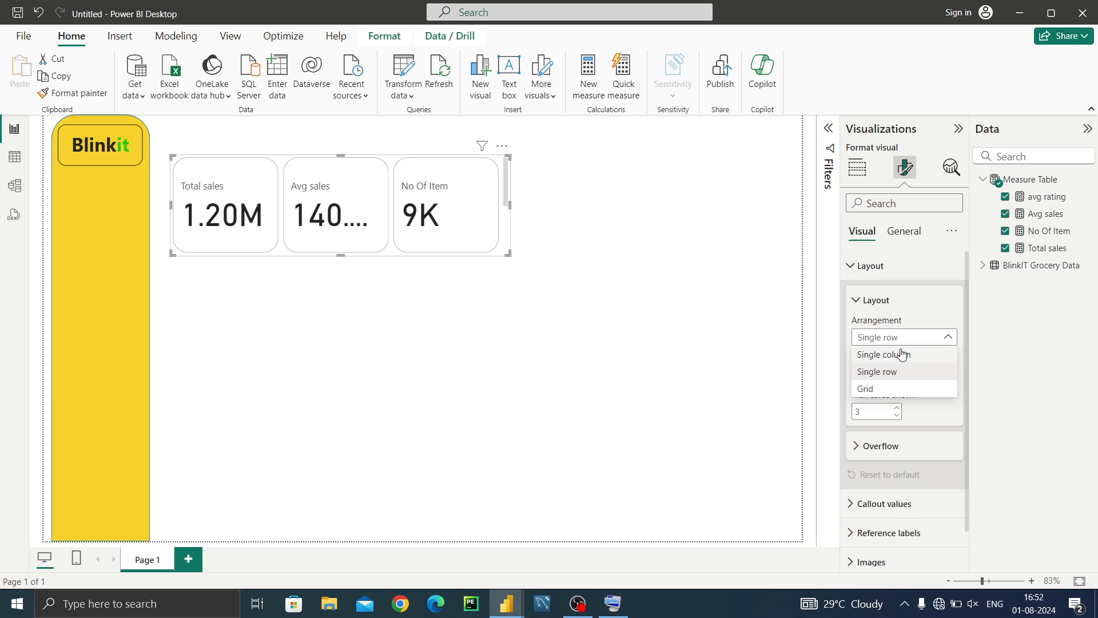
{"action": "left_click", "coordinate": [895, 389]}
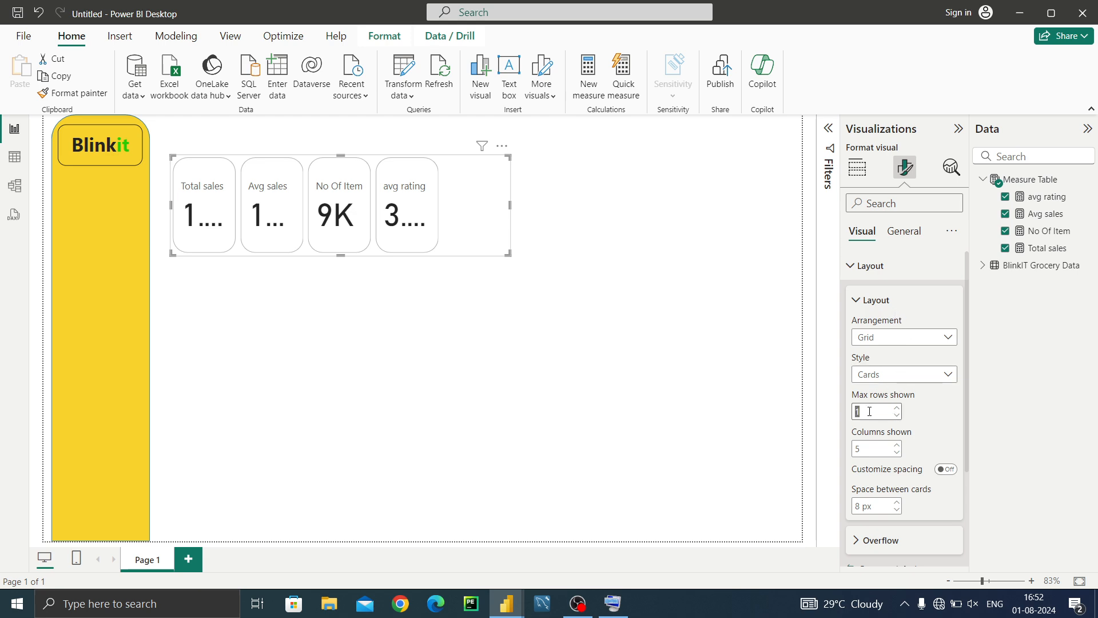
Set the card grid to 2 maximum rows and 2 columns, using the on-screen keyboard and minimizing it when done
{"action": "key", "text": "XF86MonBrightnessDown"}
{"action": "left_click", "coordinate": [869, 411]}
{"action": "left_click", "coordinate": [613, 604]}
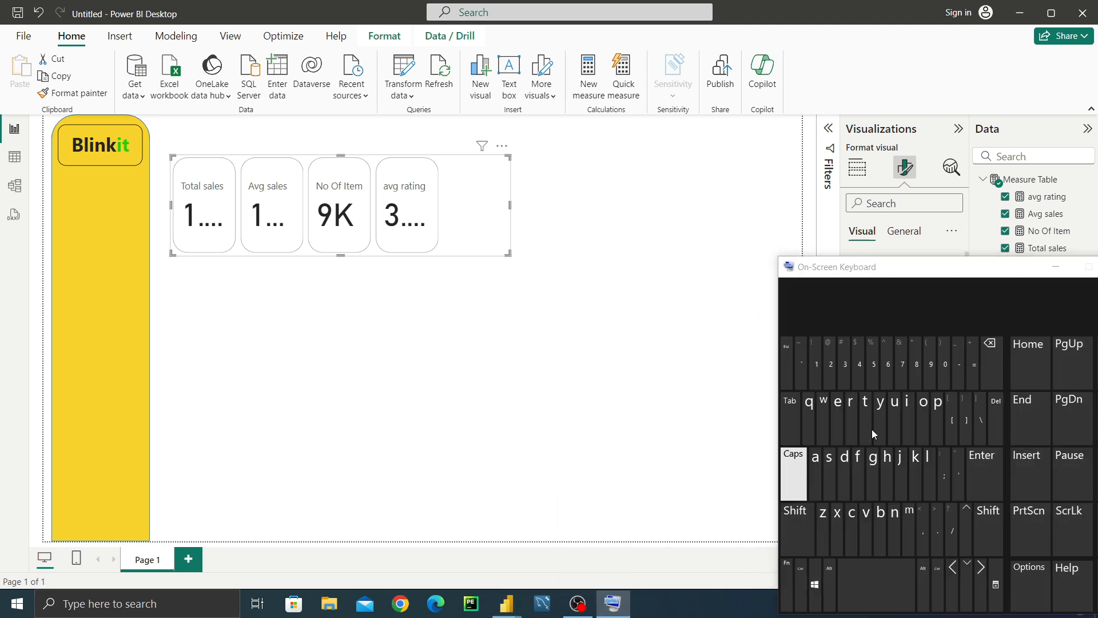
{"action": "left_click_drag", "start_coordinate": [955, 266], "coordinate": [489, 394]}
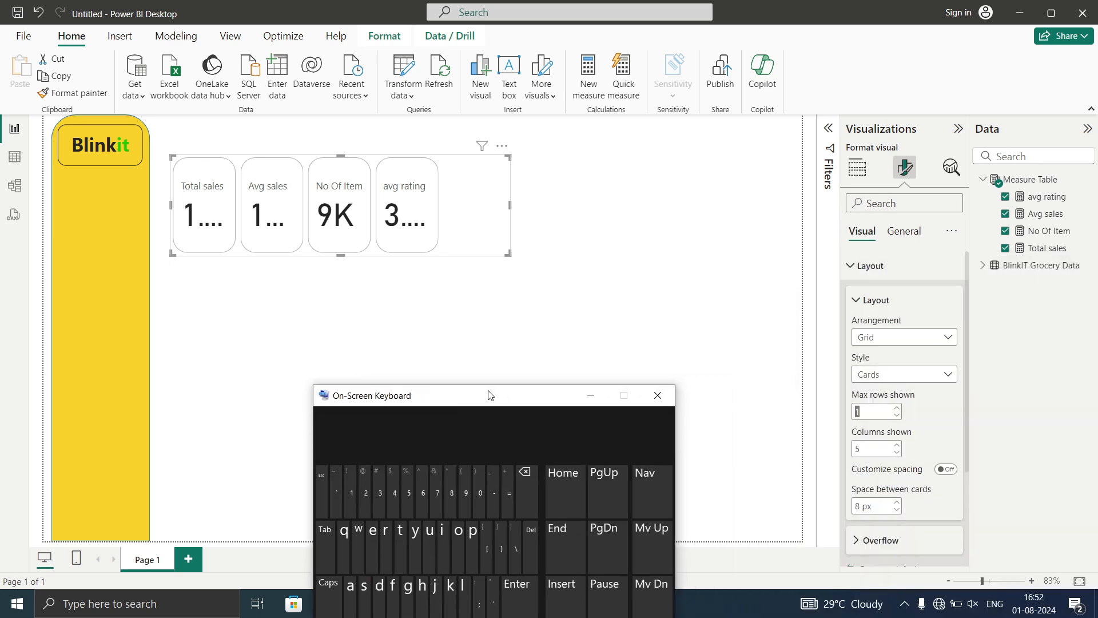
{"action": "left_click", "coordinate": [864, 412]}
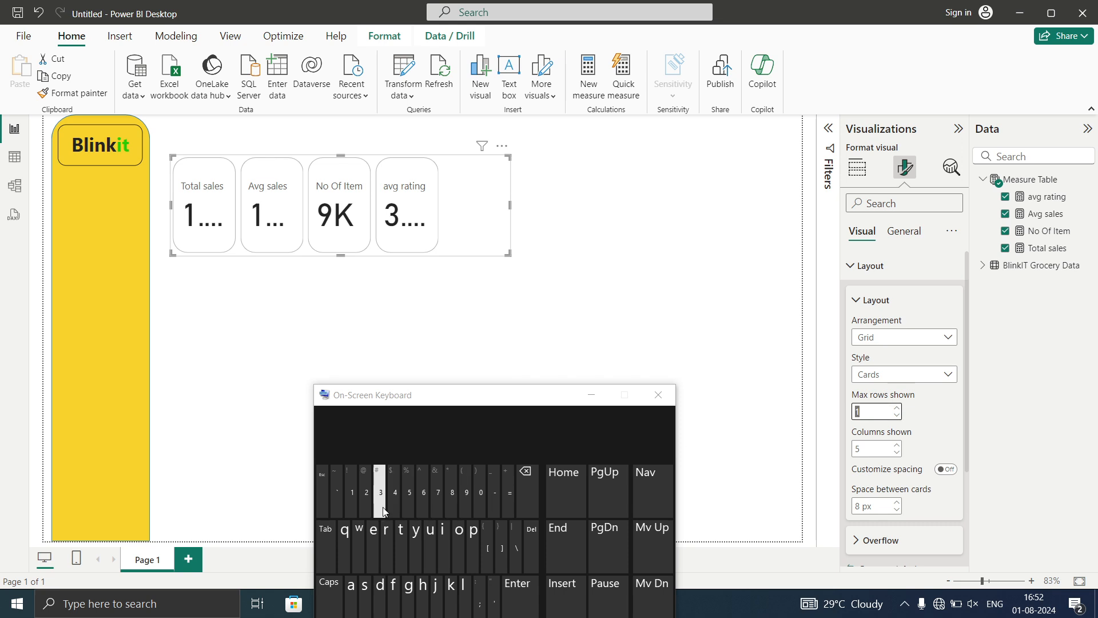
{"action": "left_click", "coordinate": [366, 508]}
{"action": "left_click", "coordinate": [866, 447]}
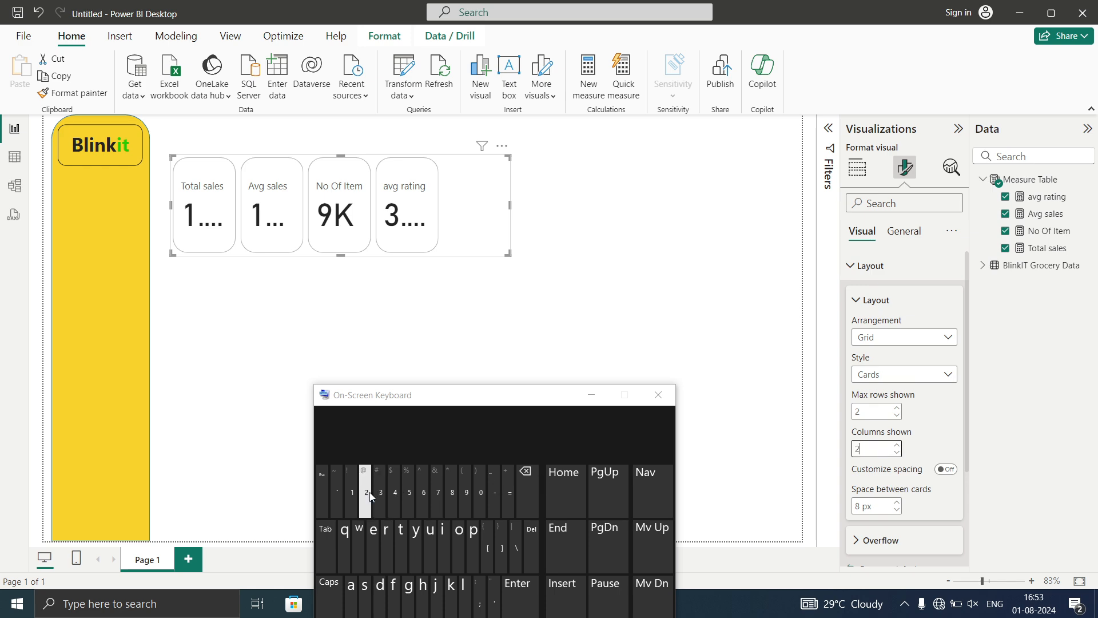
{"action": "left_click", "coordinate": [602, 399]}
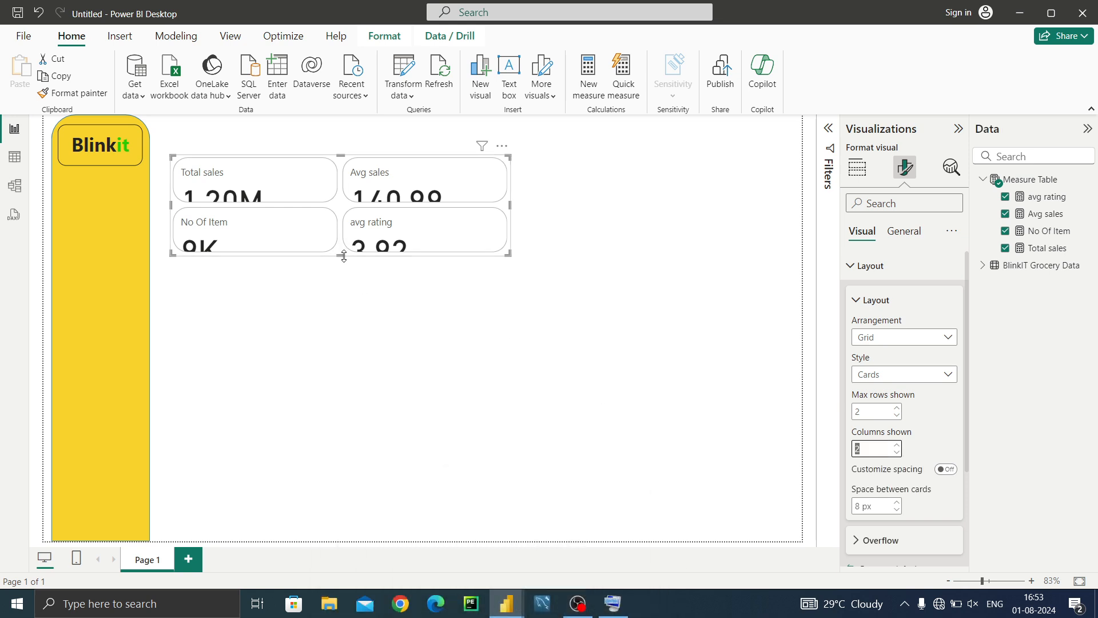
Make the card visual taller so the values fit, and set the Avg sales measure to 0 decimal places
{"action": "left_click_drag", "start_coordinate": [344, 260], "coordinate": [346, 307]}
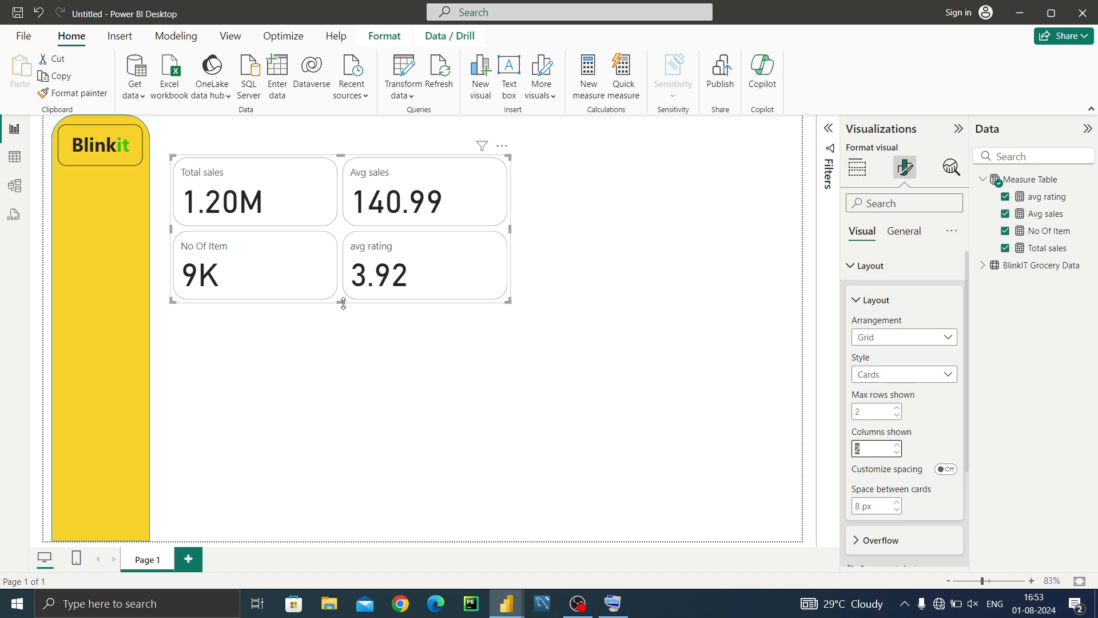
{"action": "left_click", "coordinate": [851, 274]}
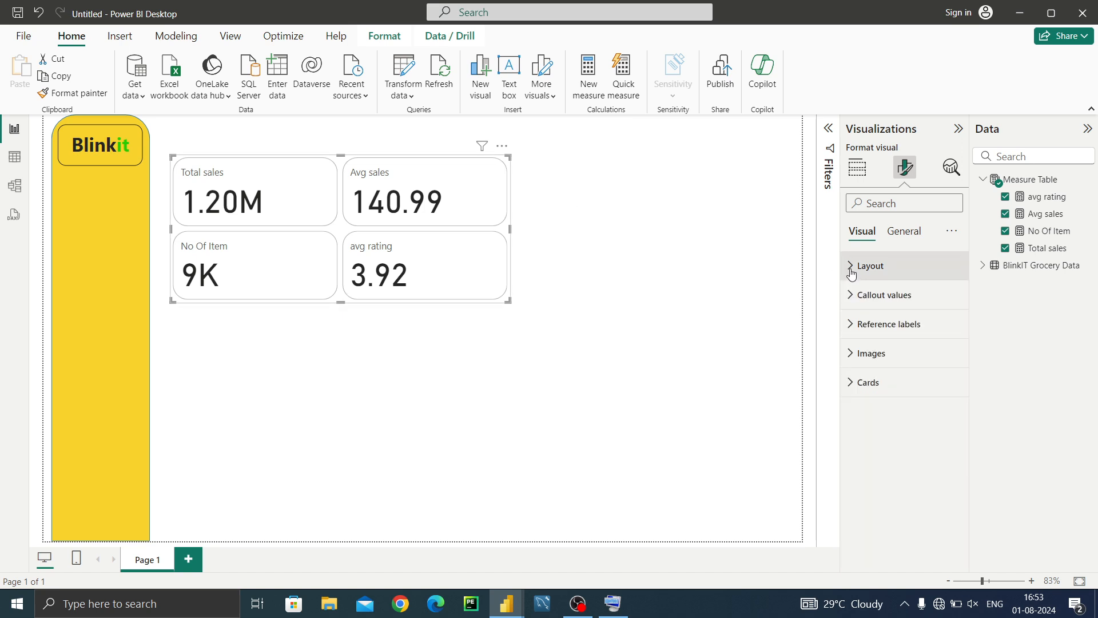
{"action": "left_click", "coordinate": [1050, 217]}
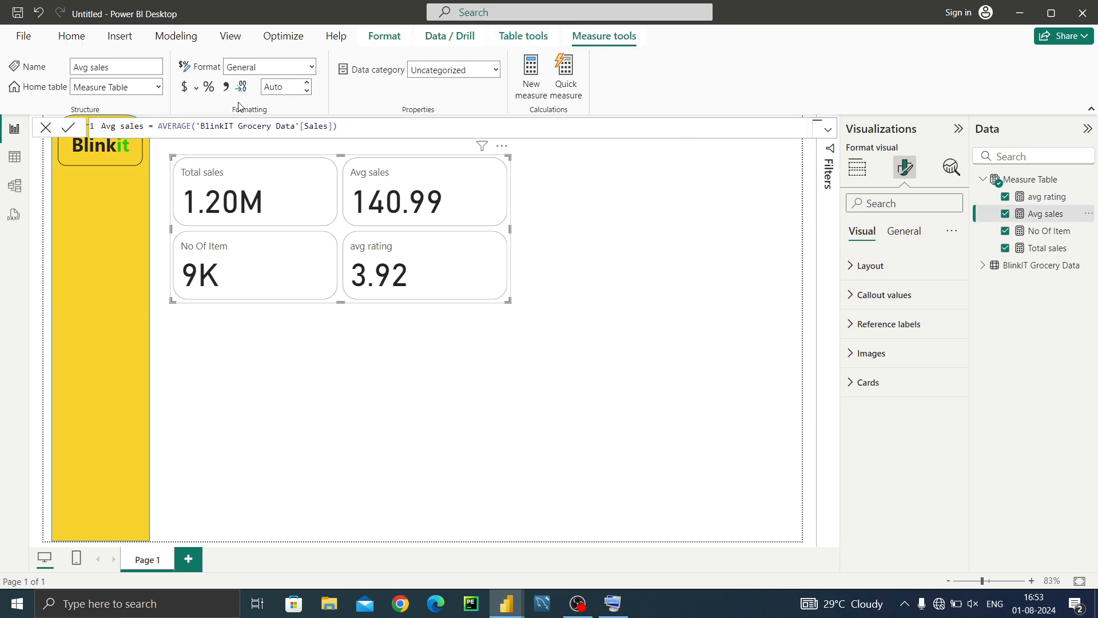
{"action": "left_click", "coordinate": [307, 84]}
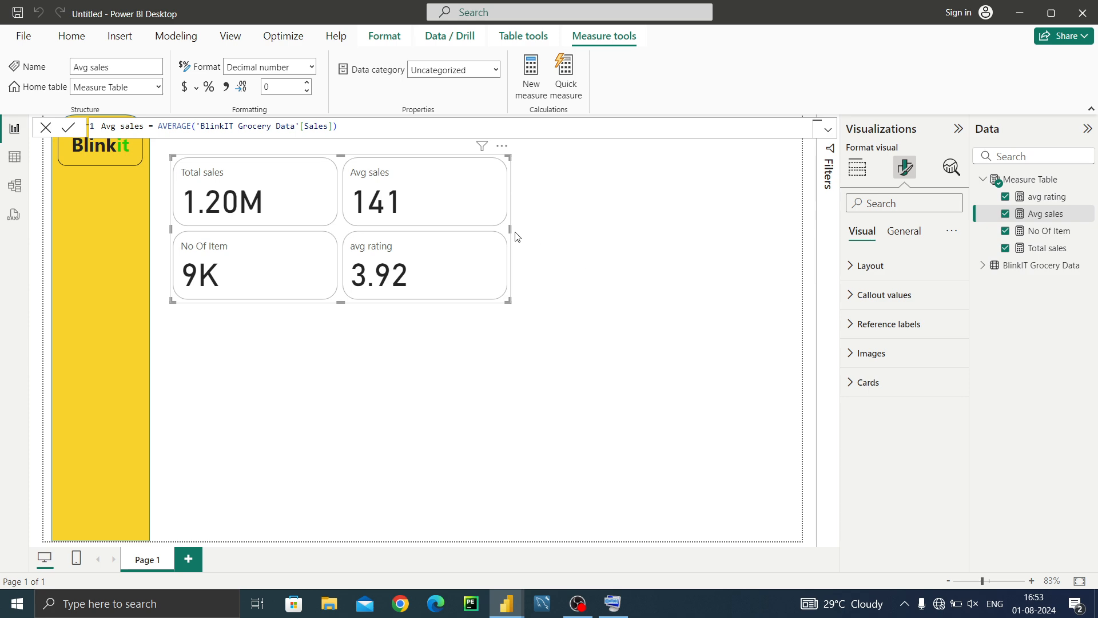
{"action": "left_click", "coordinate": [565, 260]}
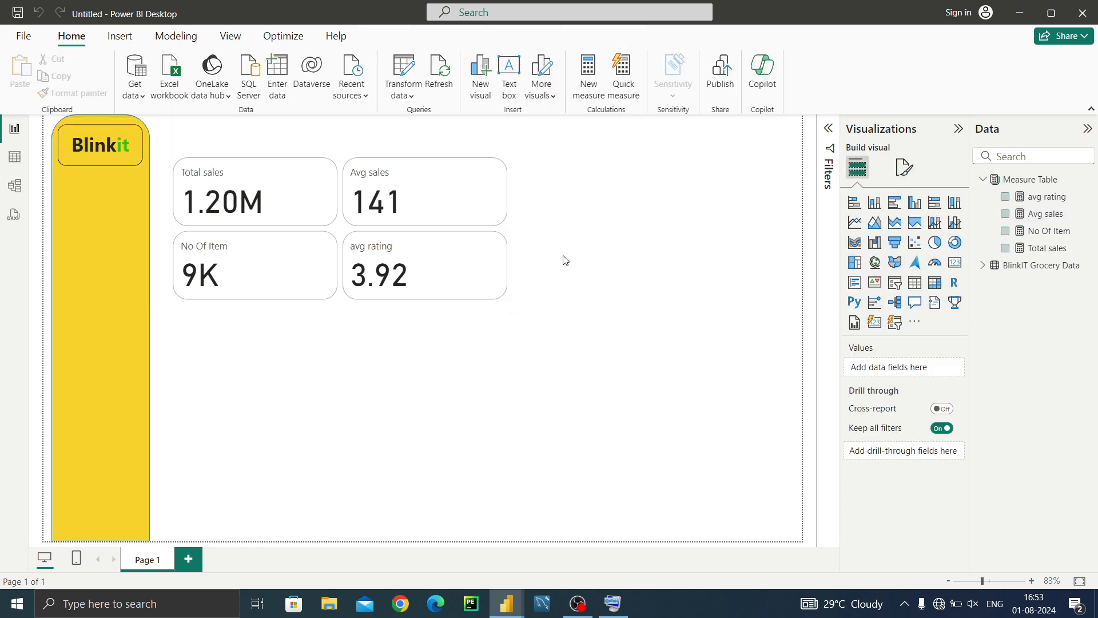
Shrink the card visual in width and height and move it directly beside the yellow sidebar at the page's upper edge
{"action": "left_click", "coordinate": [486, 238]}
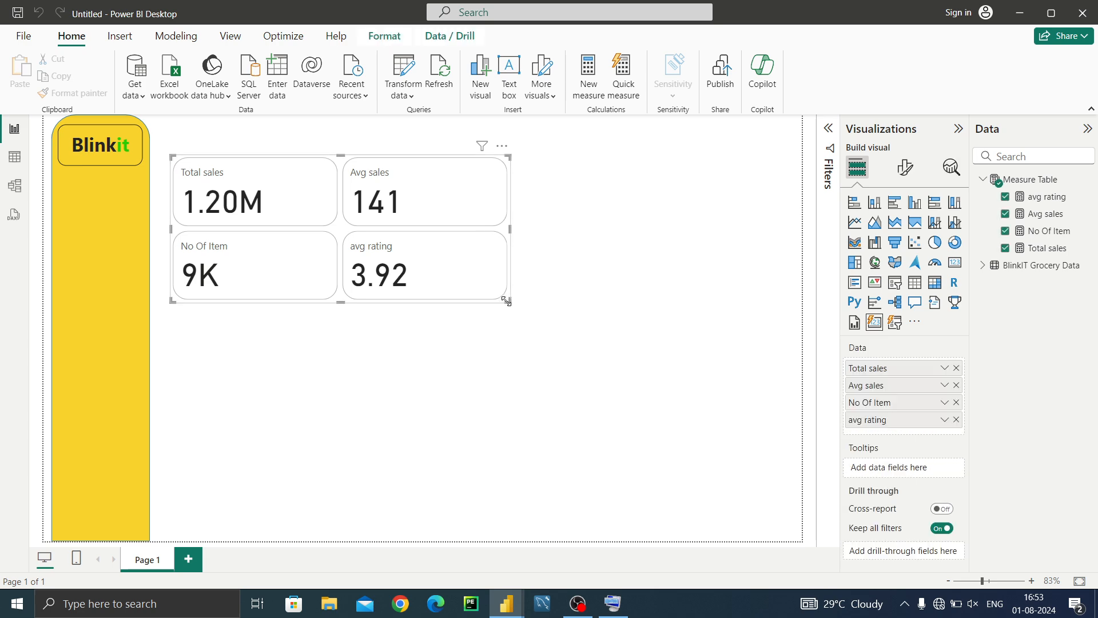
{"action": "left_click_drag", "start_coordinate": [506, 301], "coordinate": [404, 290]}
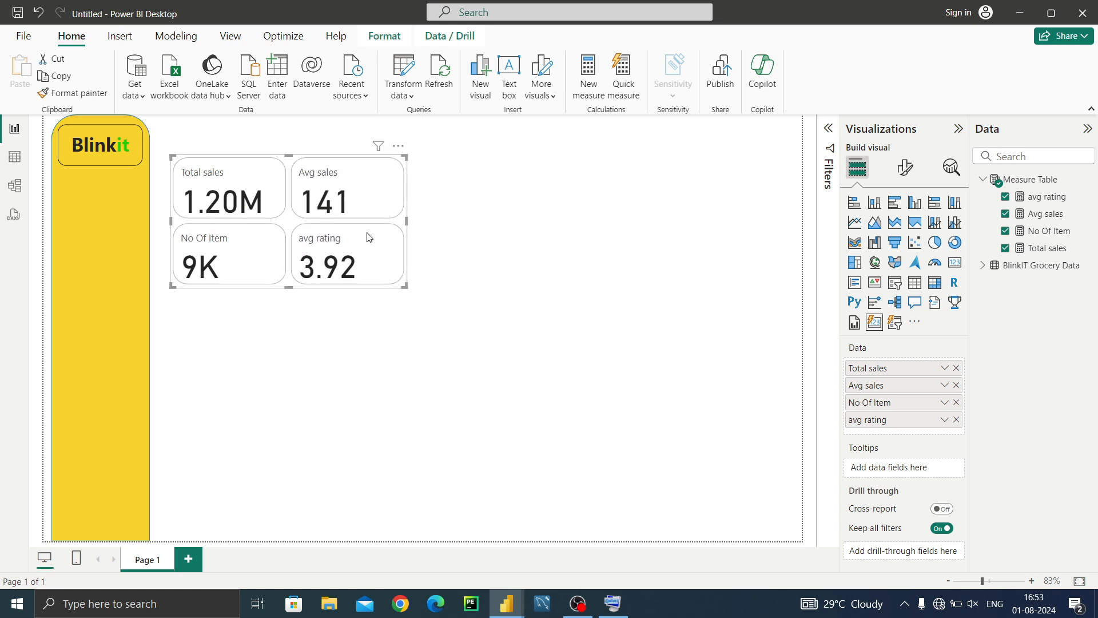
{"action": "left_click_drag", "start_coordinate": [369, 237], "coordinate": [352, 206]}
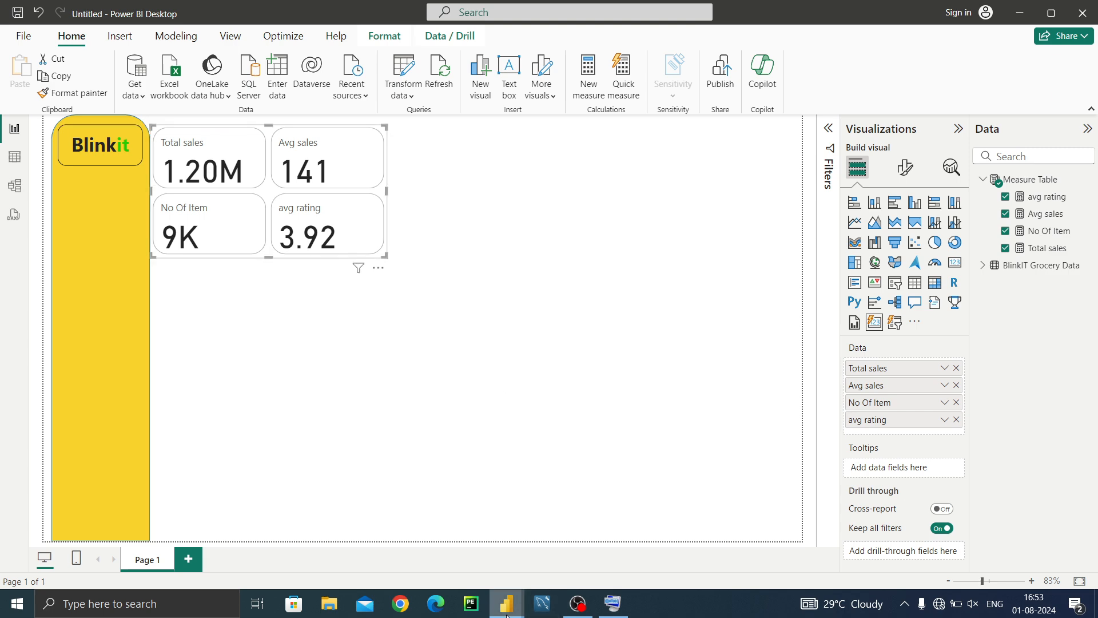
Switch to the finished linkit report to examine its card styling, and return to the untitled report
{"action": "mouse_move", "coordinate": [507, 615]}
{"action": "left_click", "coordinate": [446, 550]}
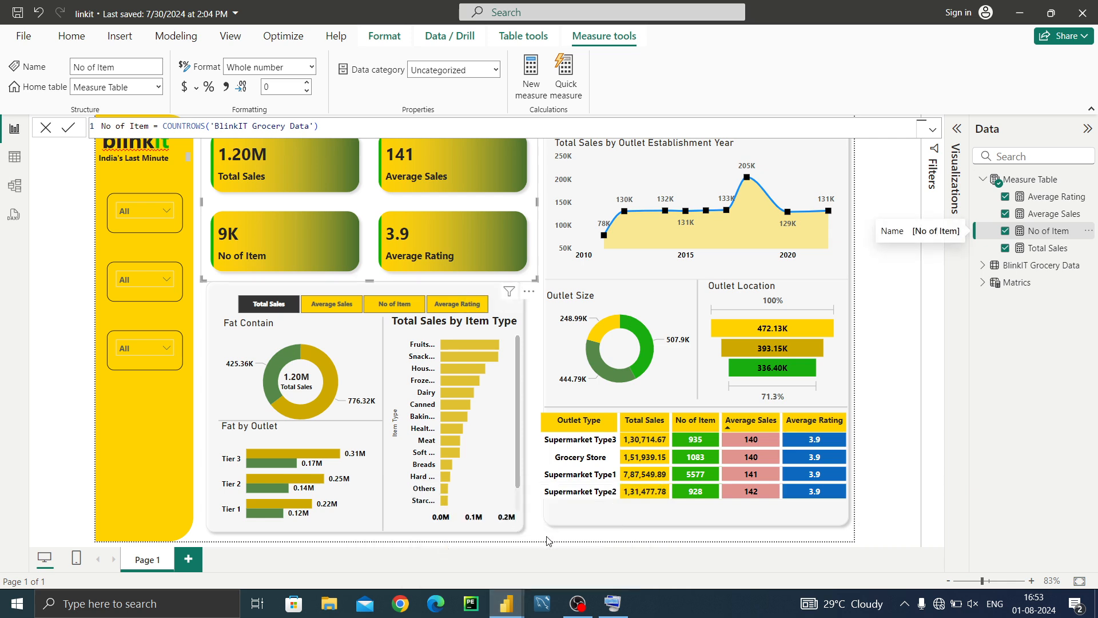
{"action": "left_click", "coordinate": [535, 536]}
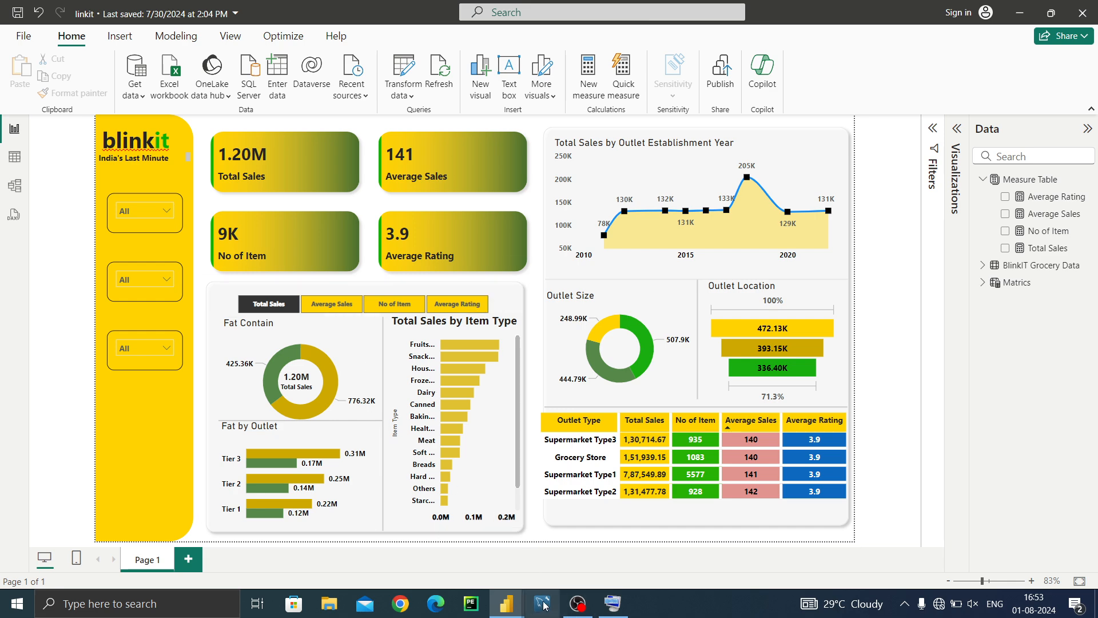
{"action": "mouse_move", "coordinate": [507, 603]}
{"action": "left_click", "coordinate": [567, 562]}
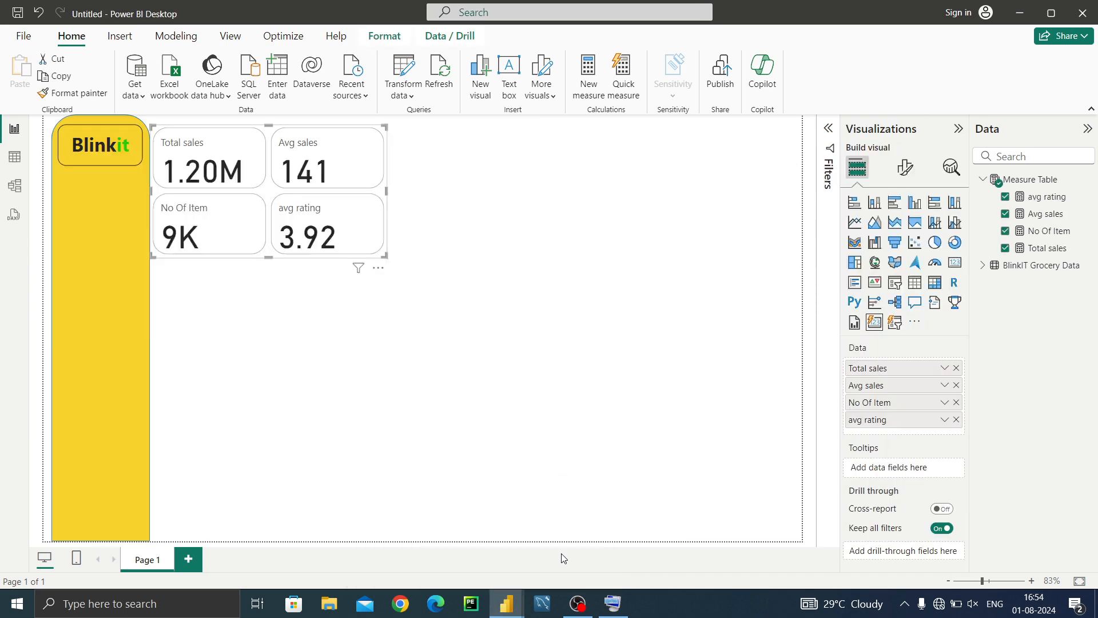
Make the callout values of all cards bold and set their font size to 27
{"action": "left_click", "coordinate": [905, 167]}
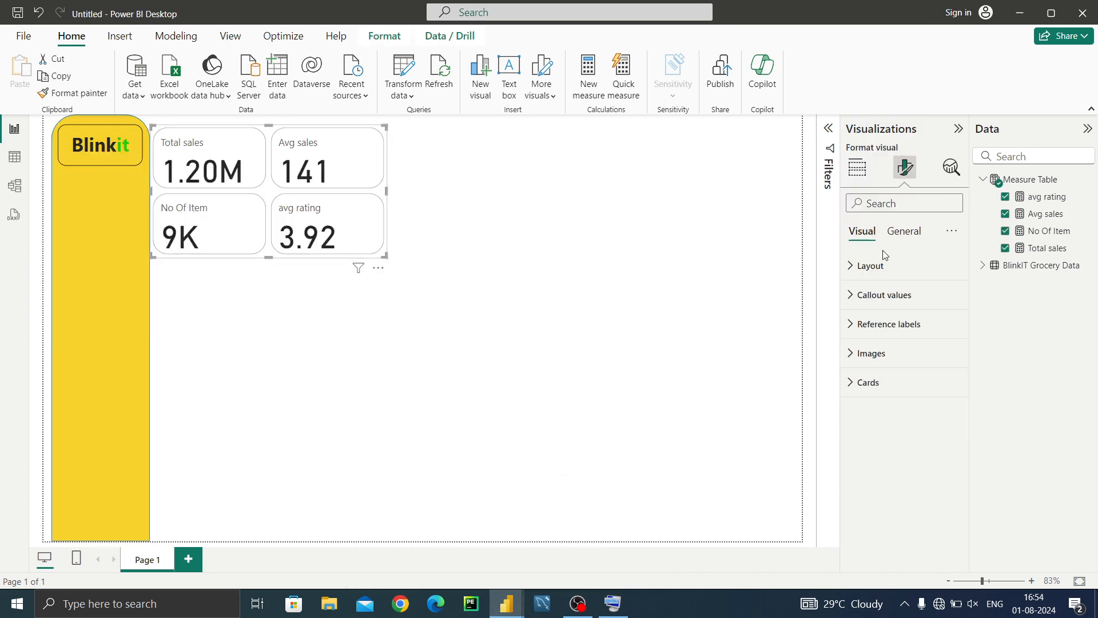
{"action": "left_click", "coordinate": [854, 303]}
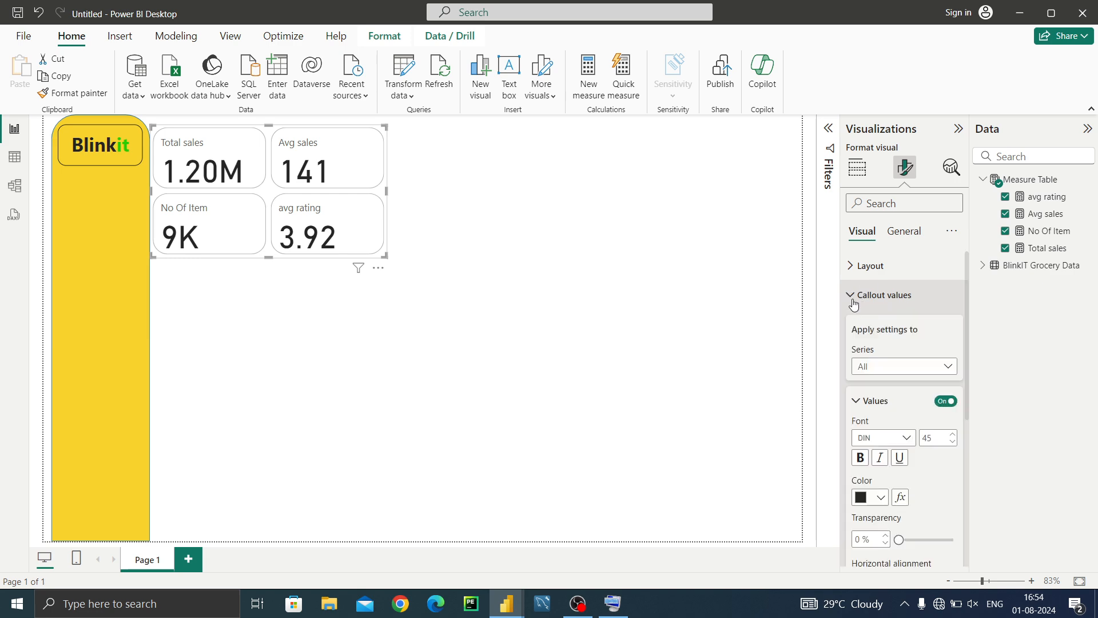
{"action": "left_click", "coordinate": [859, 458]}
{"action": "left_click", "coordinate": [902, 439]}
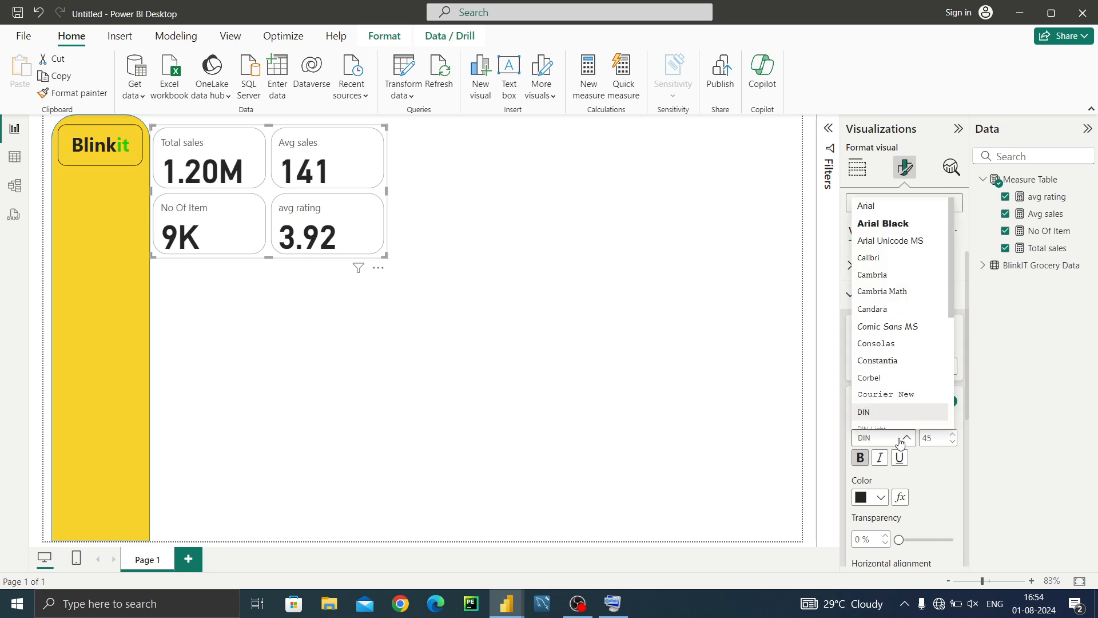
{"action": "left_click", "coordinate": [904, 440]}
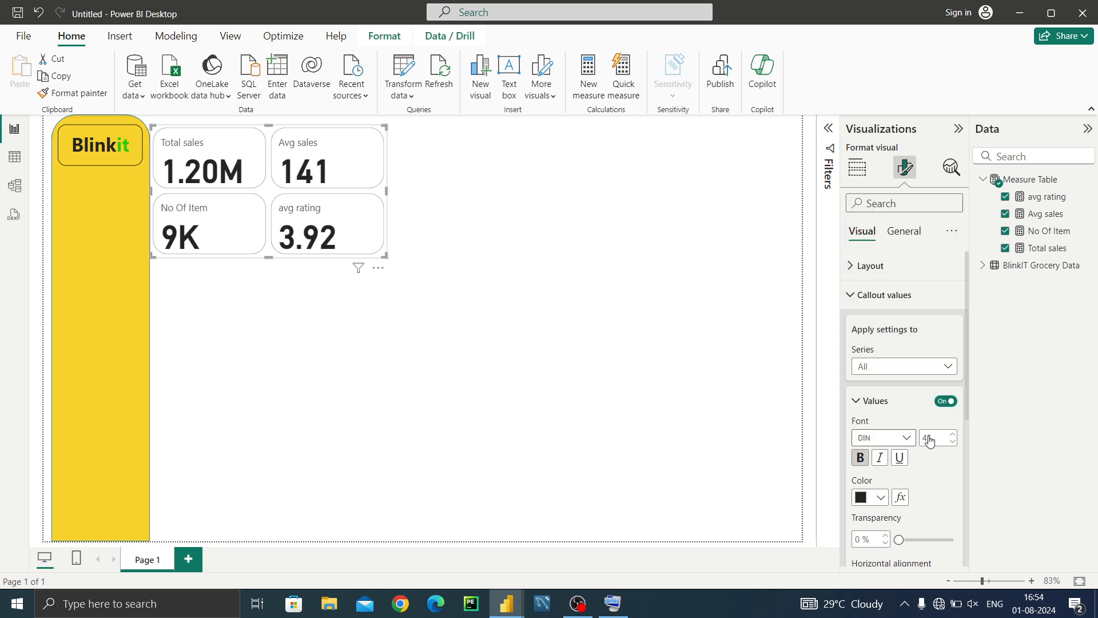
{"action": "double_click", "coordinate": [936, 438]}
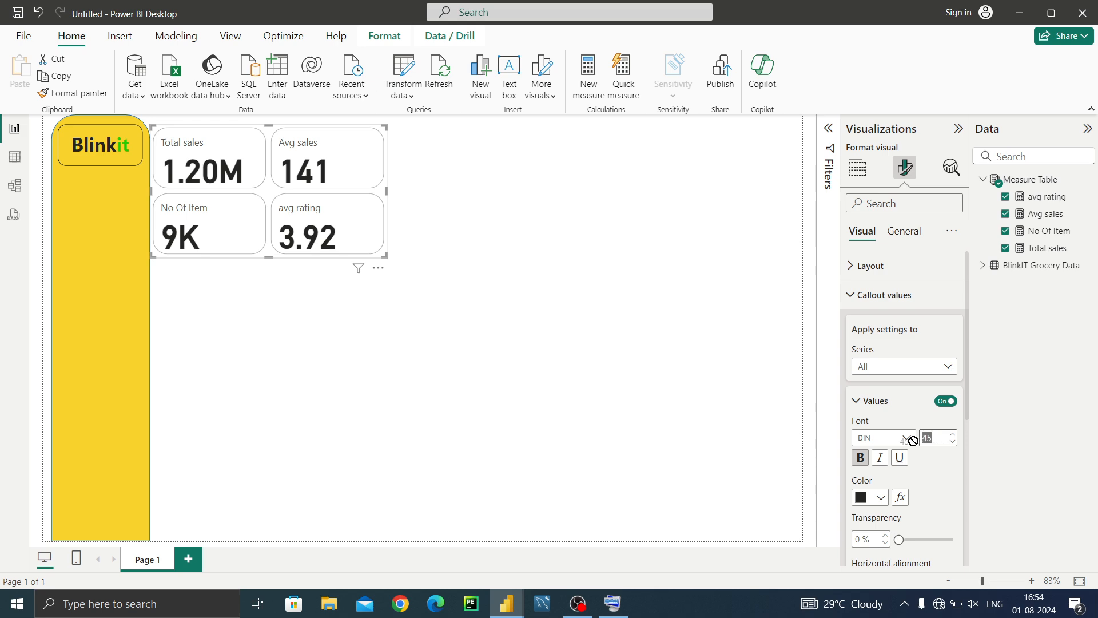
{"action": "left_click_drag", "start_coordinate": [914, 441], "coordinate": [914, 442]}
{"action": "left_click", "coordinate": [952, 443]}
{"action": "left_click", "coordinate": [953, 443]}
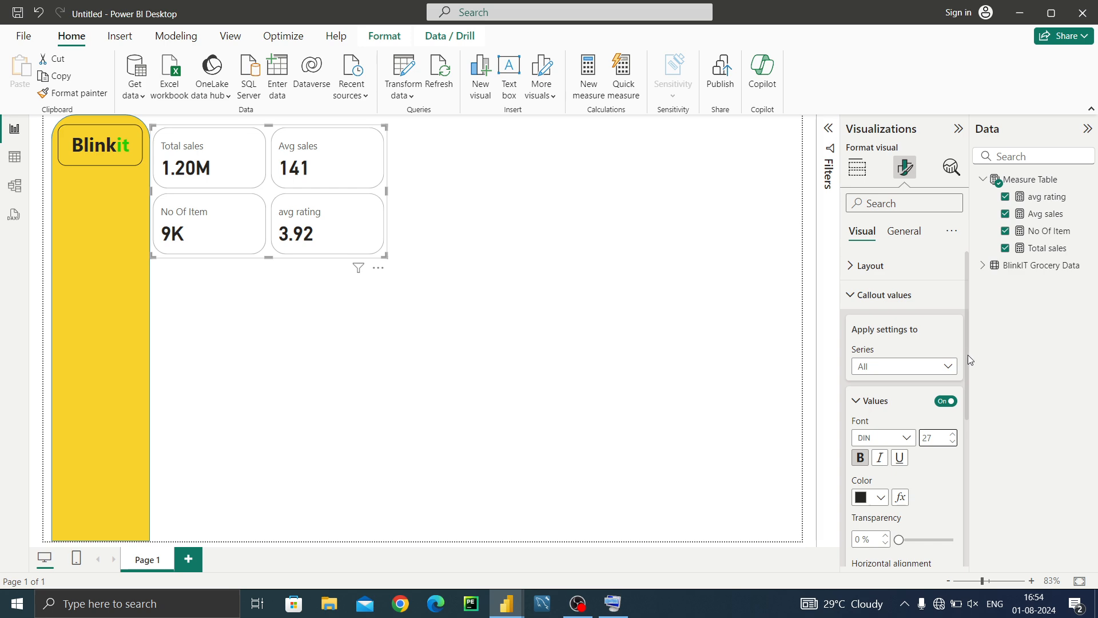
Set the card labels' font to Segoe UI Bold and their color to black
{"action": "left_click_drag", "start_coordinate": [966, 359], "coordinate": [959, 487]}
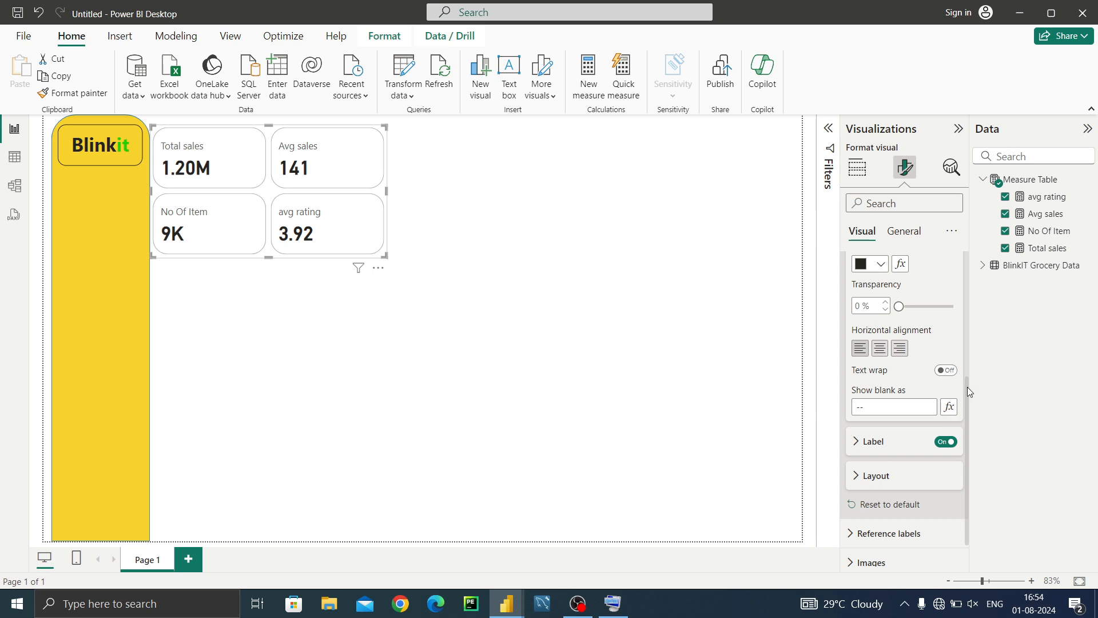
{"action": "left_click_drag", "start_coordinate": [967, 387], "coordinate": [964, 422]}
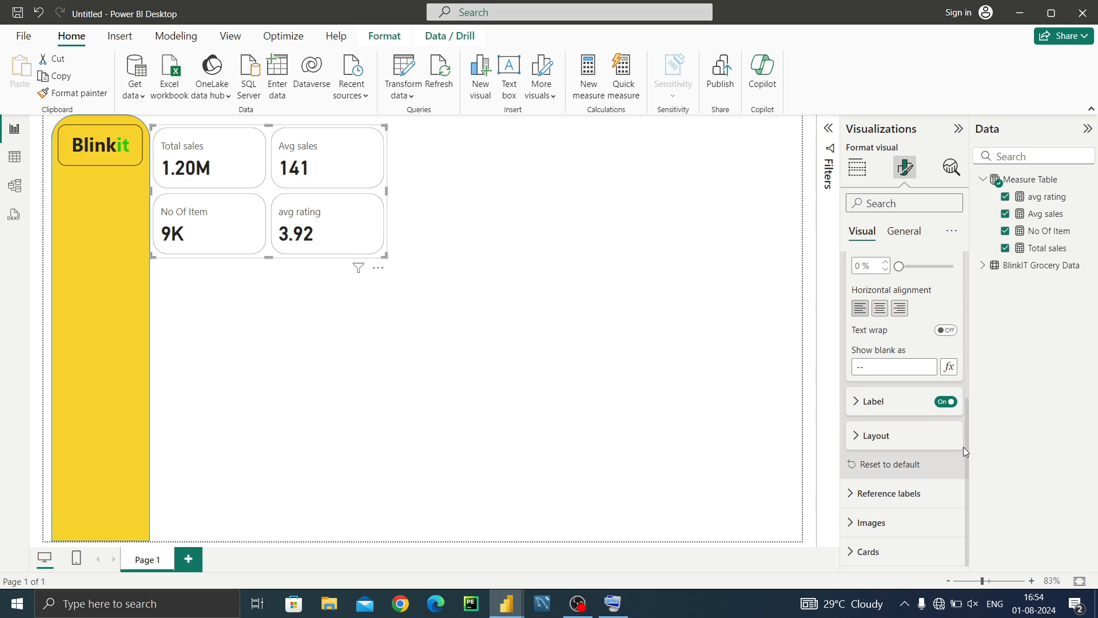
{"action": "left_click", "coordinate": [856, 404]}
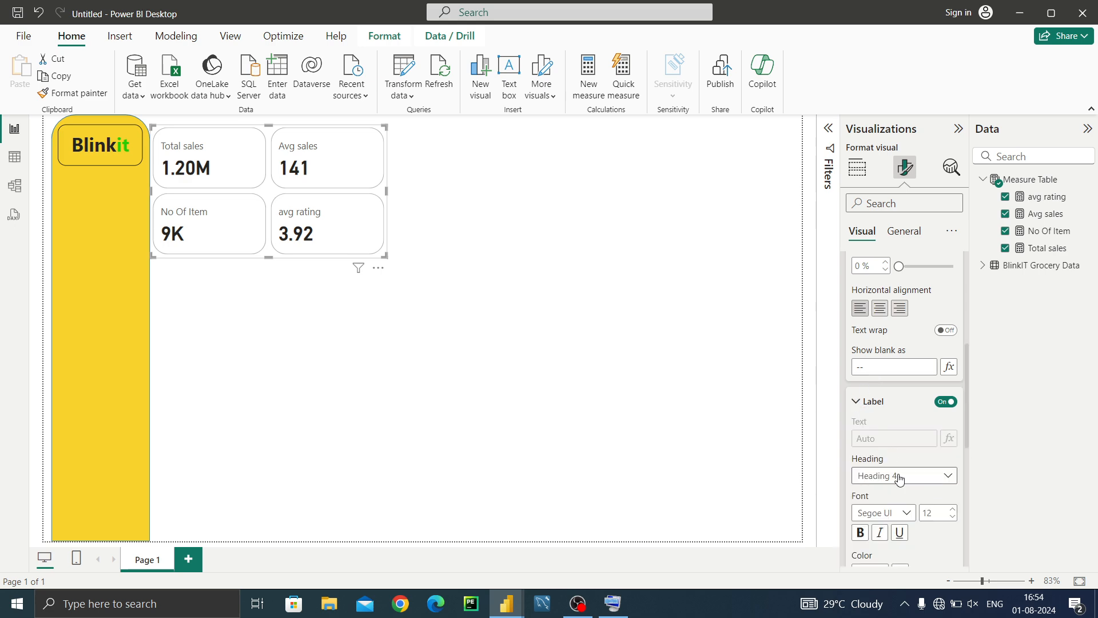
{"action": "left_click", "coordinate": [907, 511]}
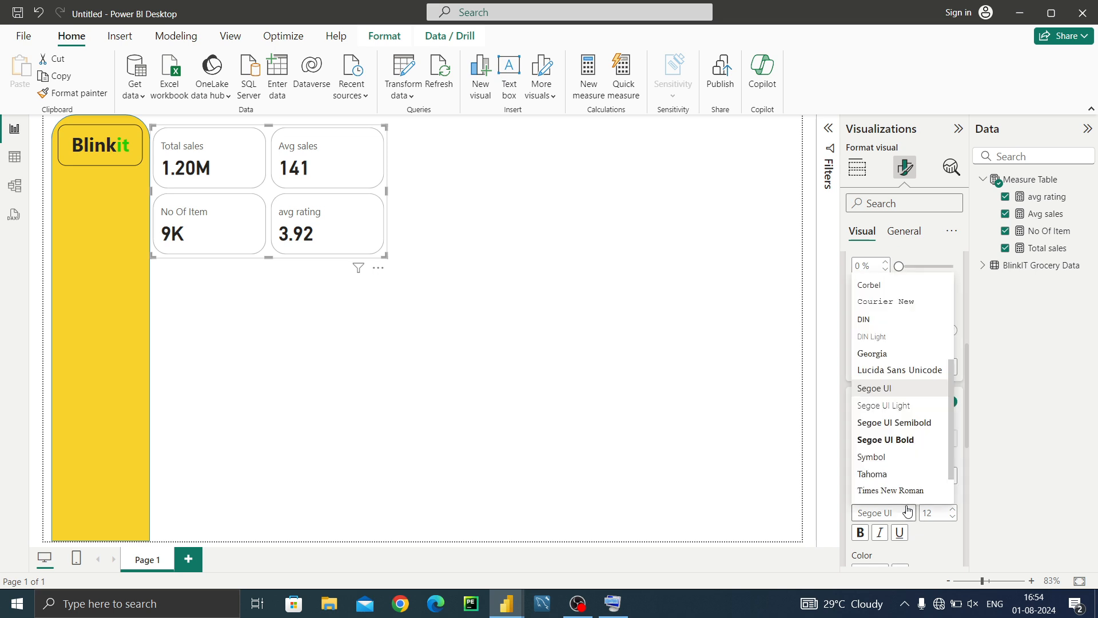
{"action": "left_click", "coordinate": [905, 438]}
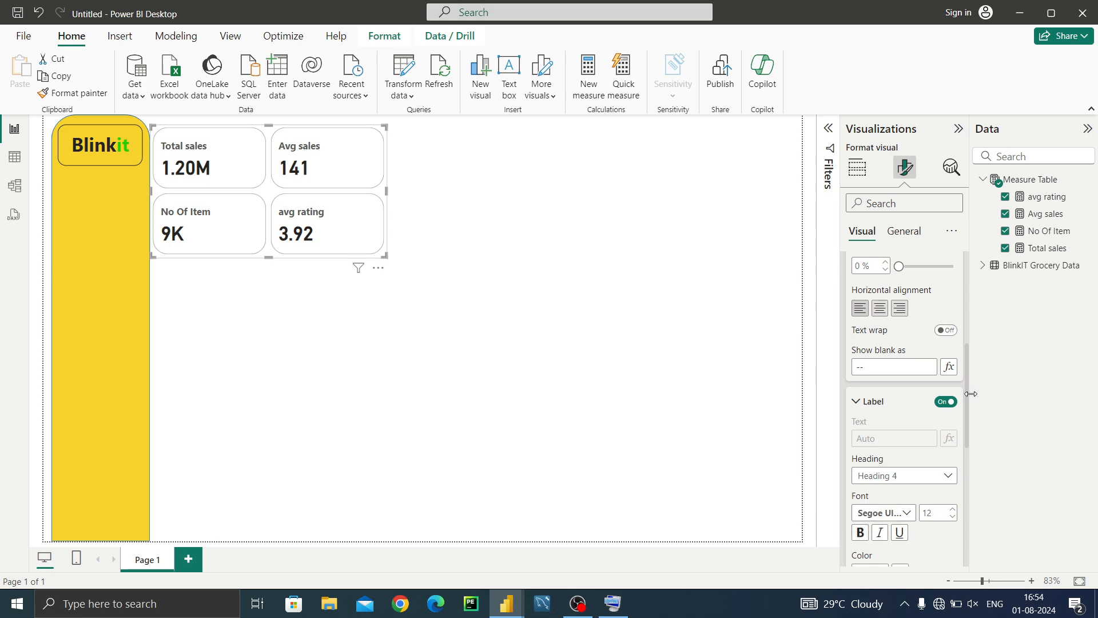
{"action": "left_click_drag", "start_coordinate": [966, 392], "coordinate": [965, 416]}
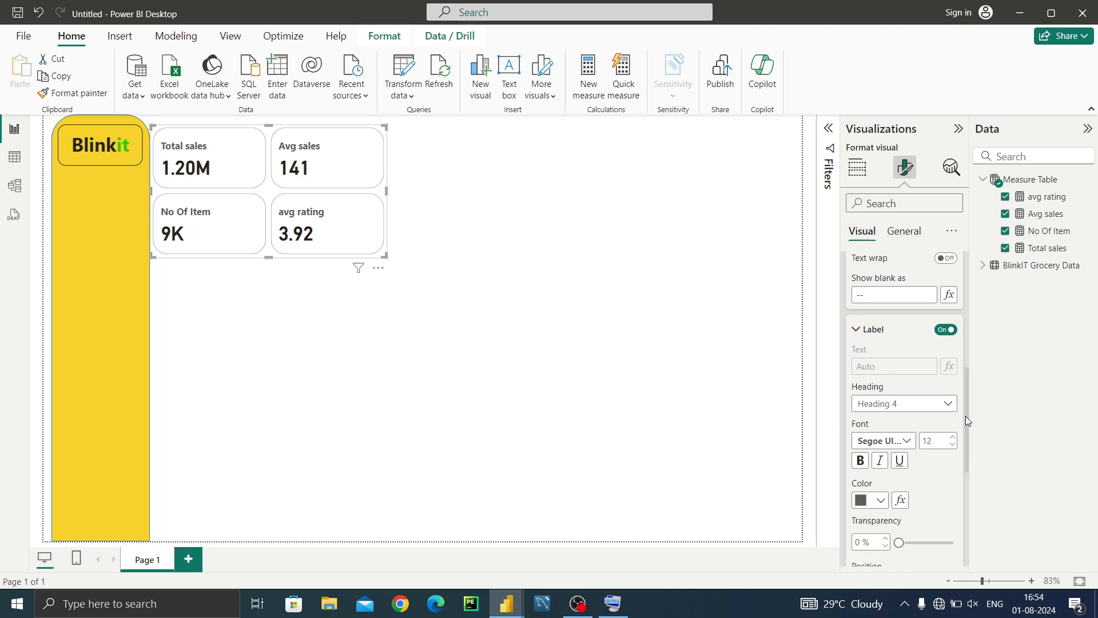
{"action": "left_click", "coordinate": [878, 507]}
{"action": "left_click", "coordinate": [894, 440]}
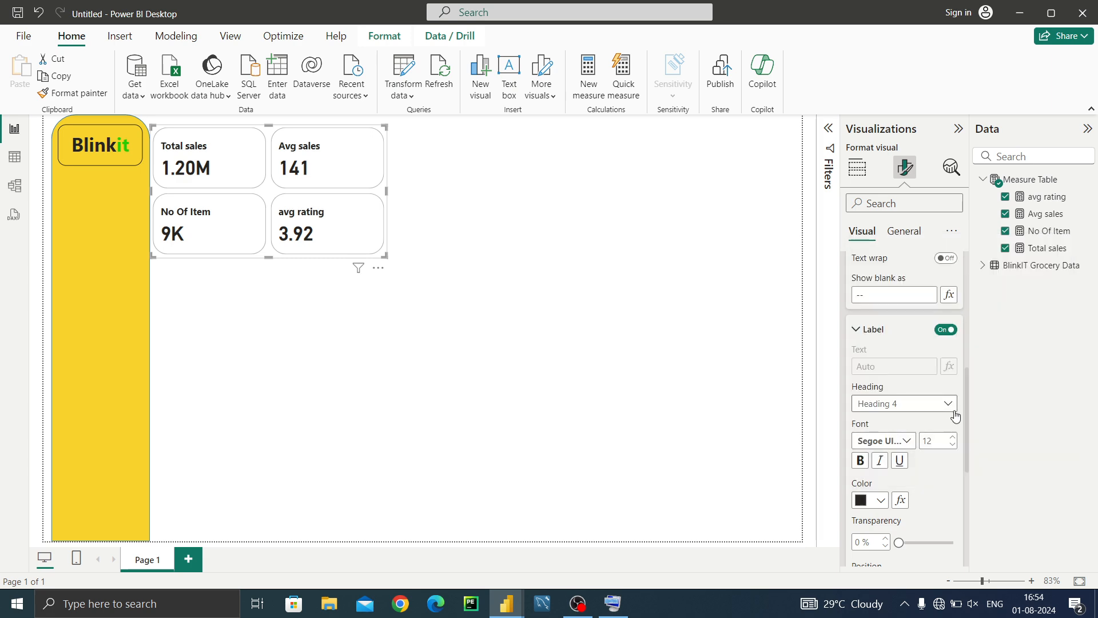
Set the space between label and value to 5 px and the label position to Below Value
{"action": "left_click_drag", "start_coordinate": [966, 428], "coordinate": [965, 478]}
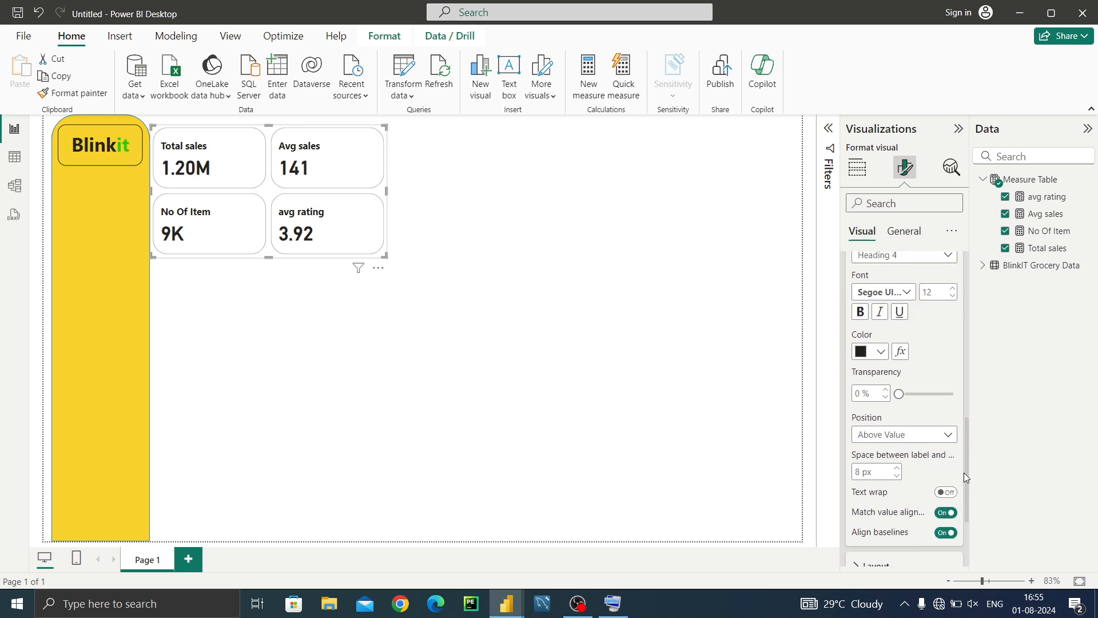
{"action": "left_click", "coordinate": [897, 468]}
{"action": "left_click", "coordinate": [897, 468]}
{"action": "left_click", "coordinate": [897, 475]}
{"action": "left_click", "coordinate": [897, 475]}
{"action": "left_click", "coordinate": [897, 476]}
{"action": "left_click", "coordinate": [897, 475]}
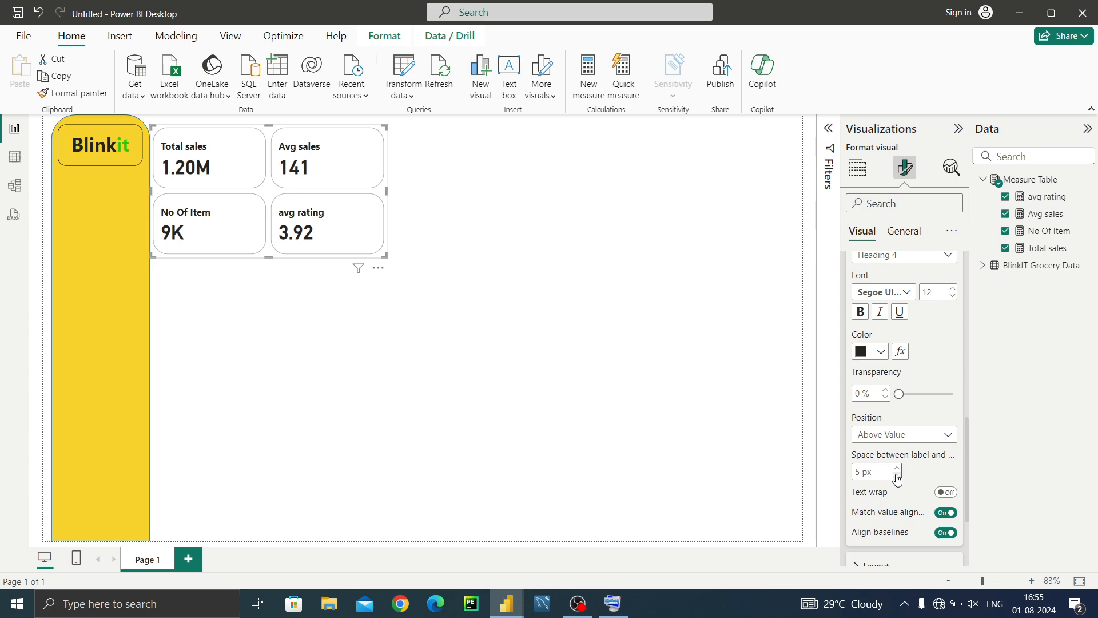
{"action": "left_click", "coordinate": [944, 434]}
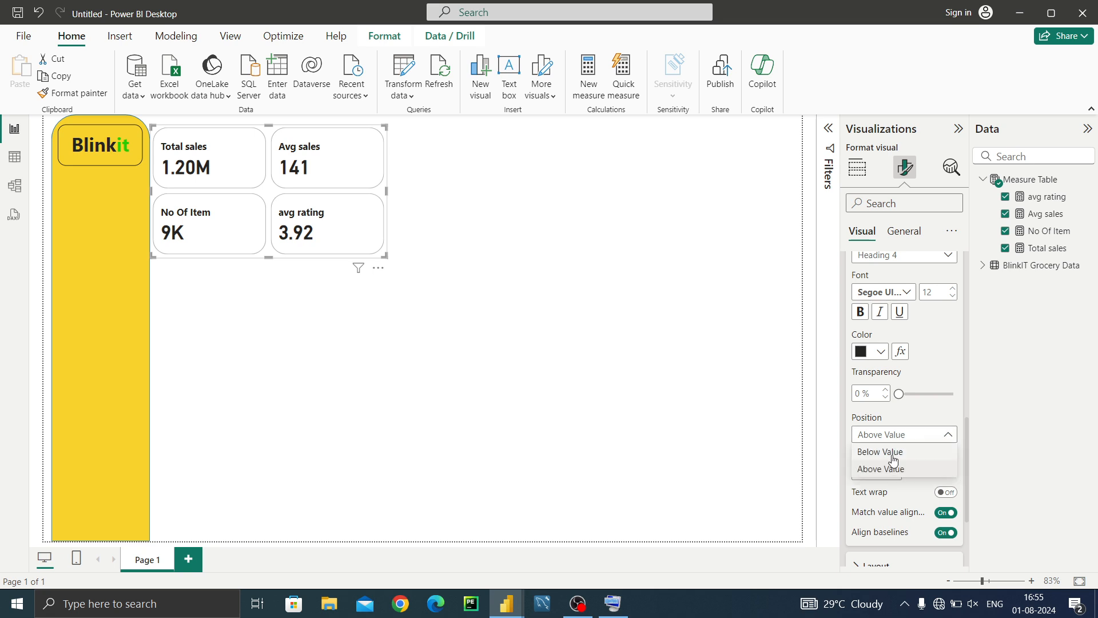
{"action": "left_click", "coordinate": [893, 452]}
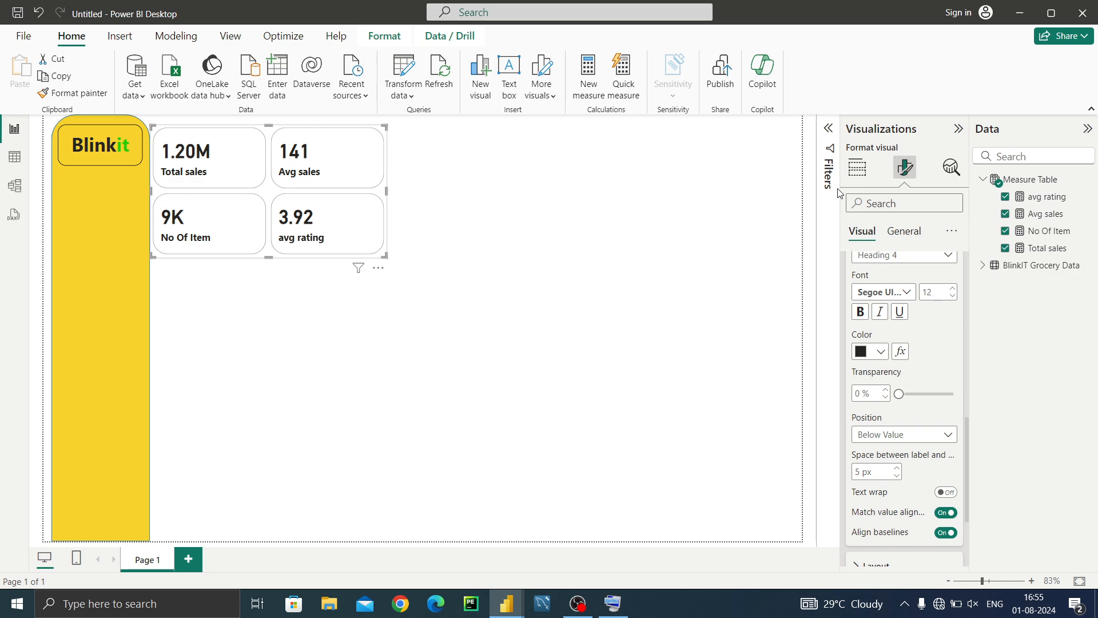
{"action": "left_click", "coordinate": [670, 326]}
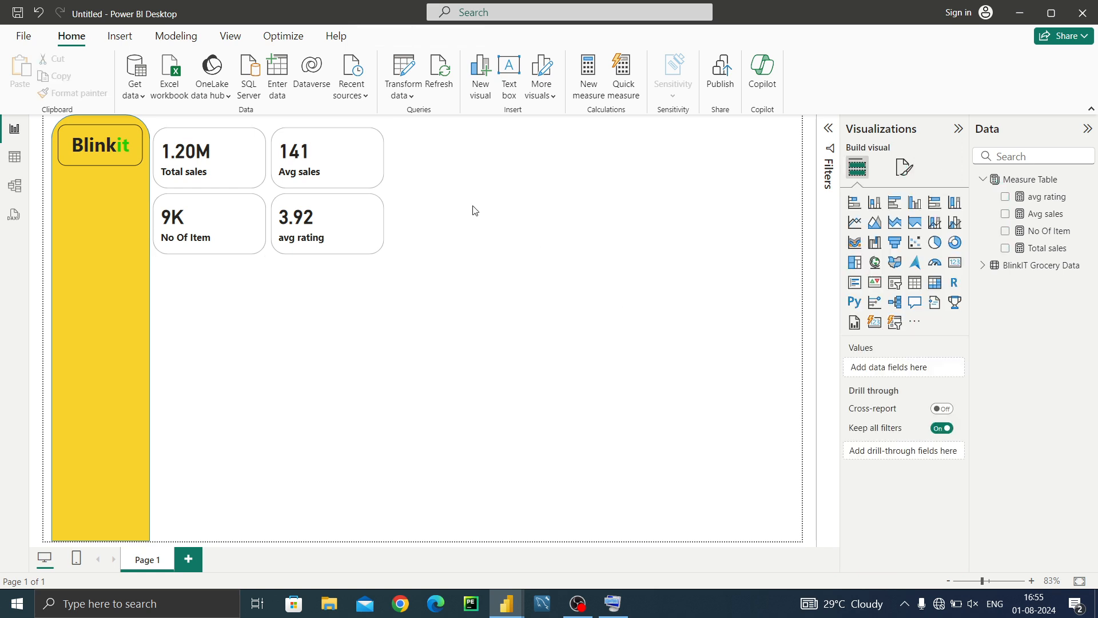
Add the picture "WhatsApp Image 2024-07-30 at 9.50.49 AM" from Downloads as the background image of all the cards
{"action": "left_click", "coordinate": [385, 193]}
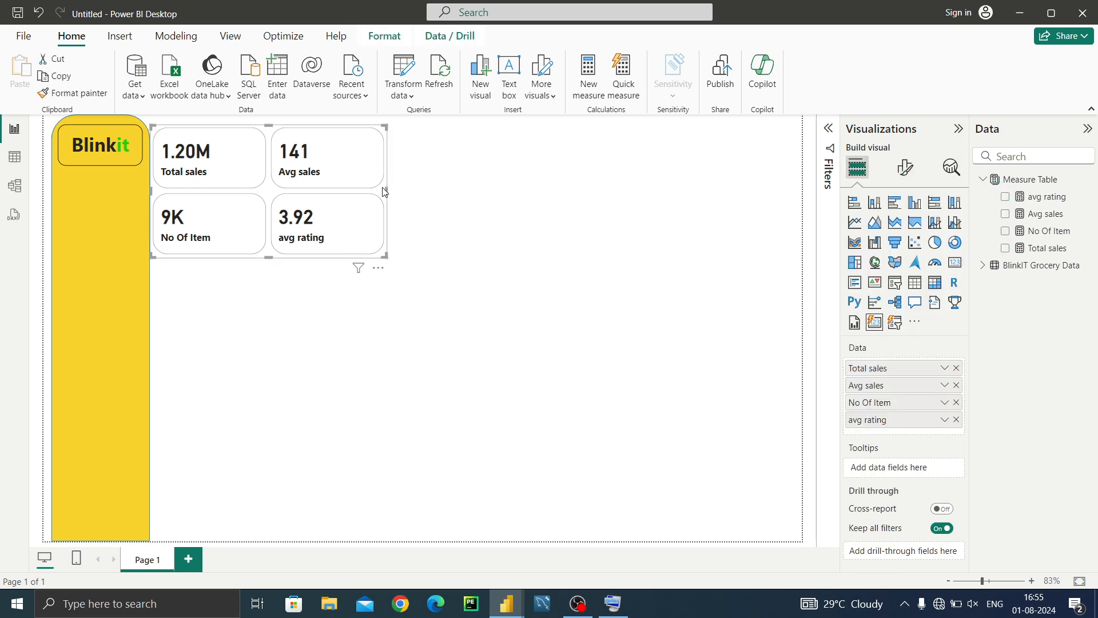
{"action": "left_click", "coordinate": [906, 167]}
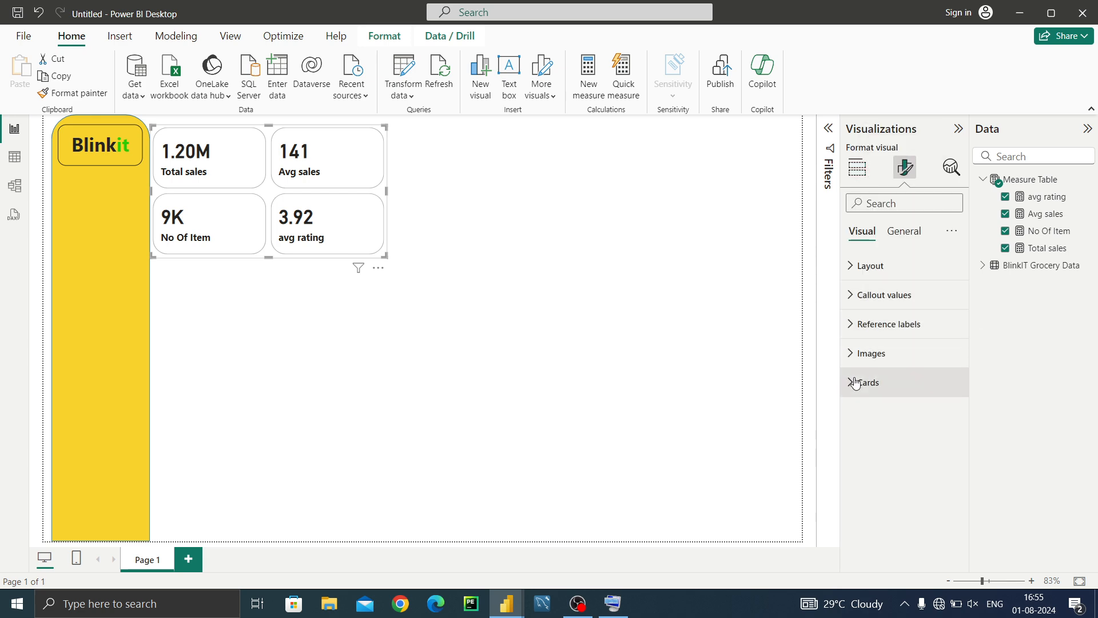
{"action": "left_click", "coordinate": [856, 383]}
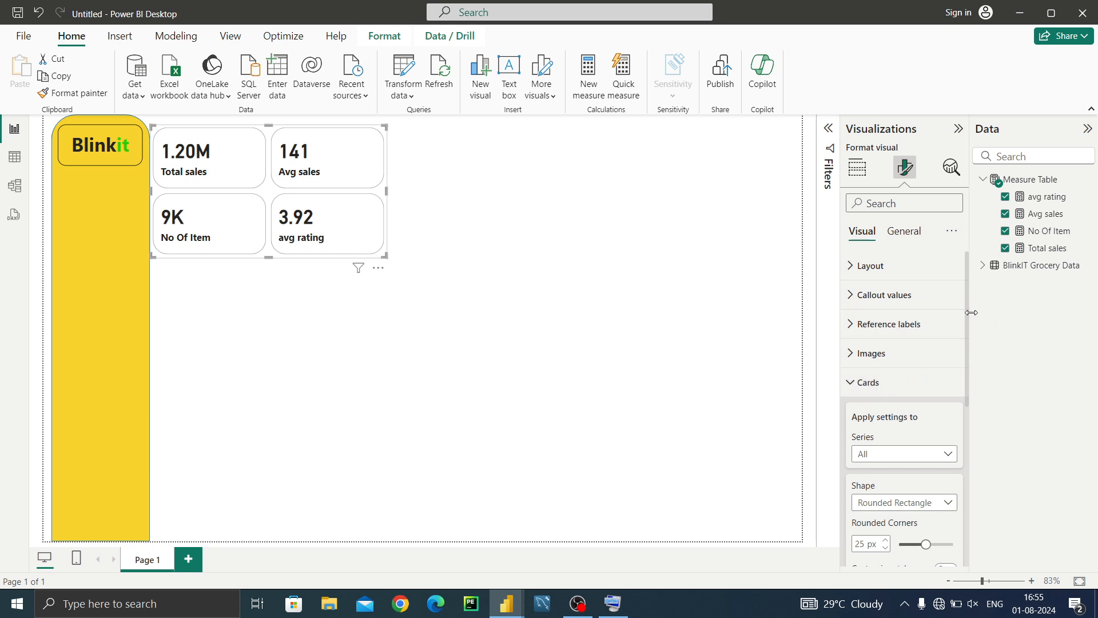
{"action": "left_click_drag", "start_coordinate": [966, 318], "coordinate": [954, 456]}
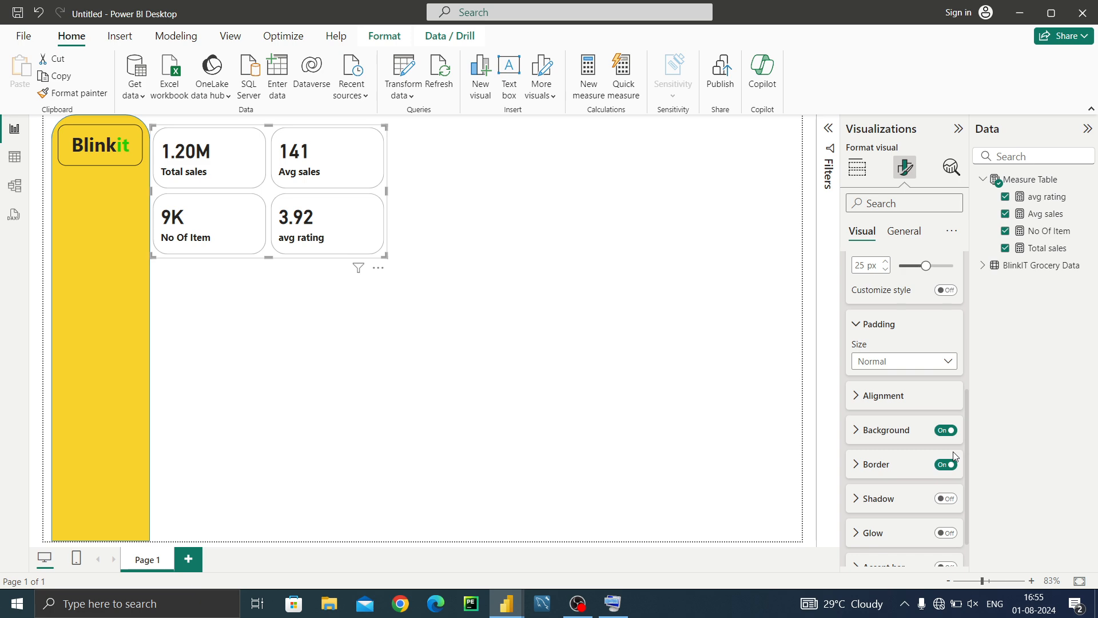
{"action": "left_click", "coordinate": [856, 430]}
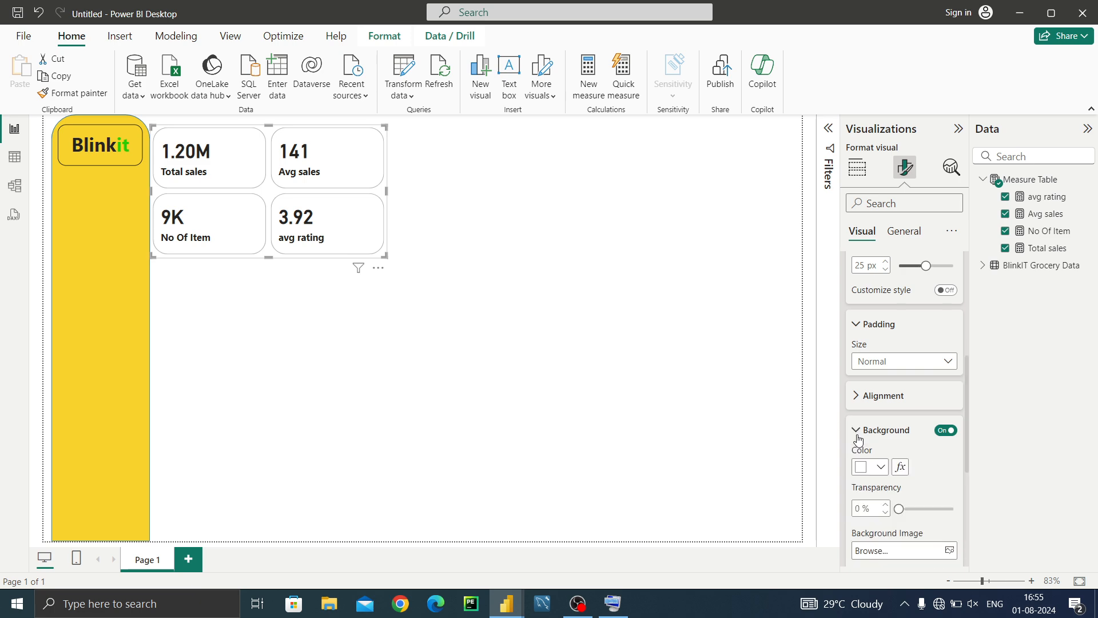
{"action": "left_click", "coordinate": [947, 552]}
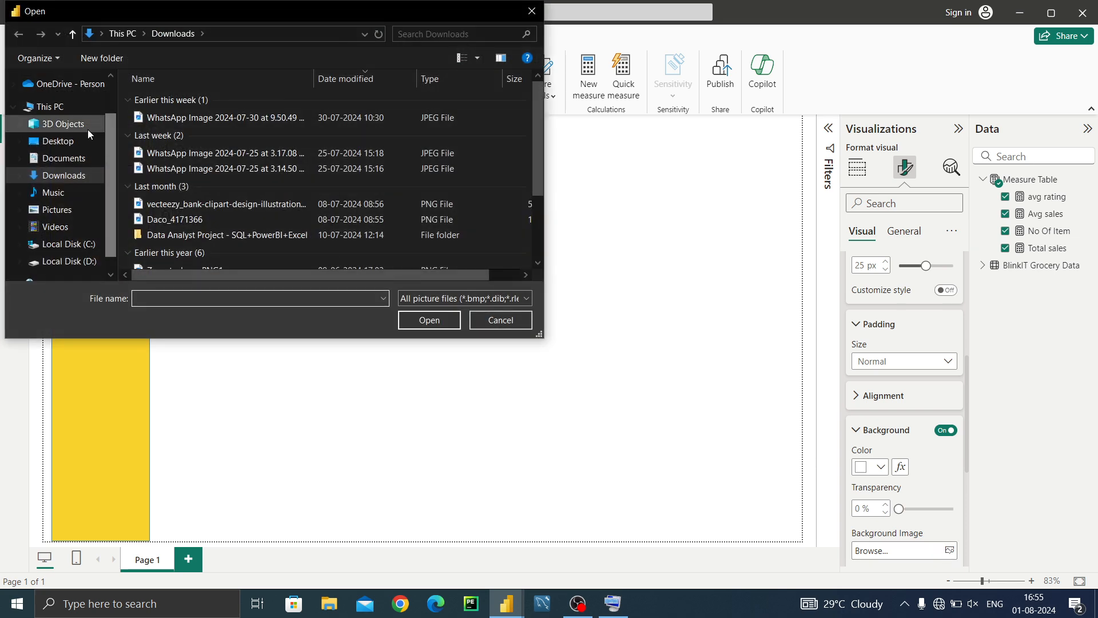
{"action": "left_click", "coordinate": [175, 120]}
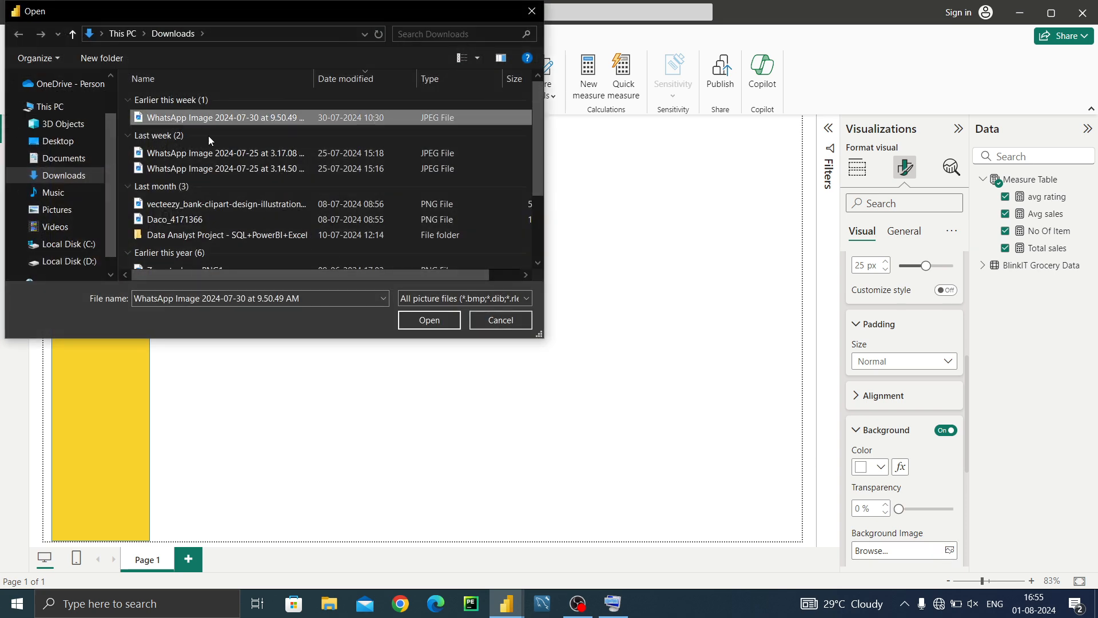
{"action": "left_click", "coordinate": [424, 323]}
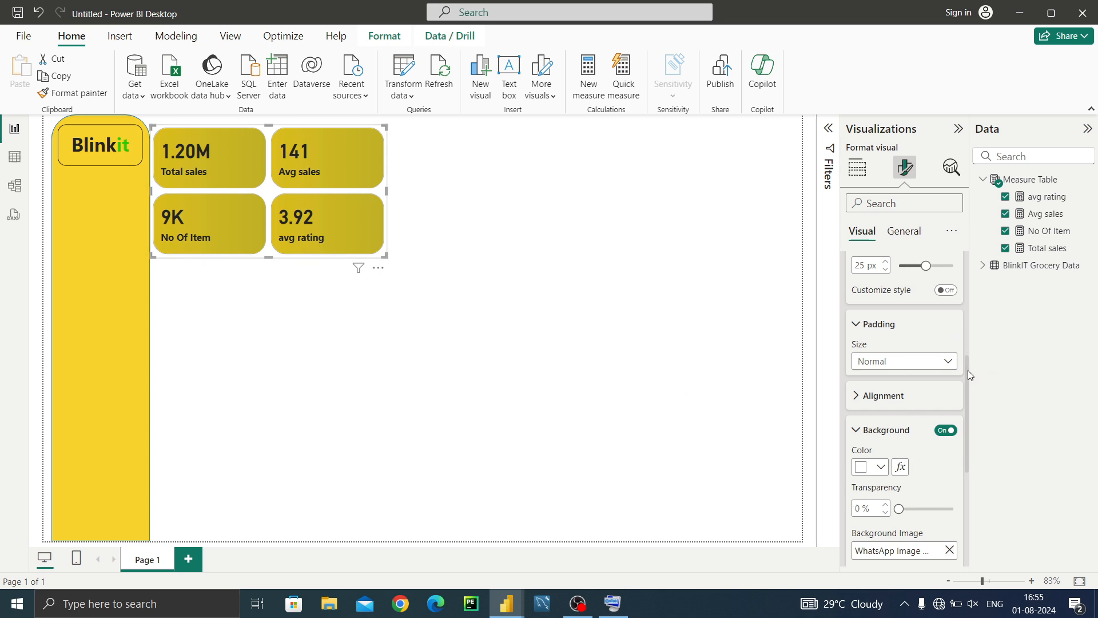
Set the image fit of the cards' background image to Fit
{"action": "left_click_drag", "start_coordinate": [967, 369], "coordinate": [963, 435]}
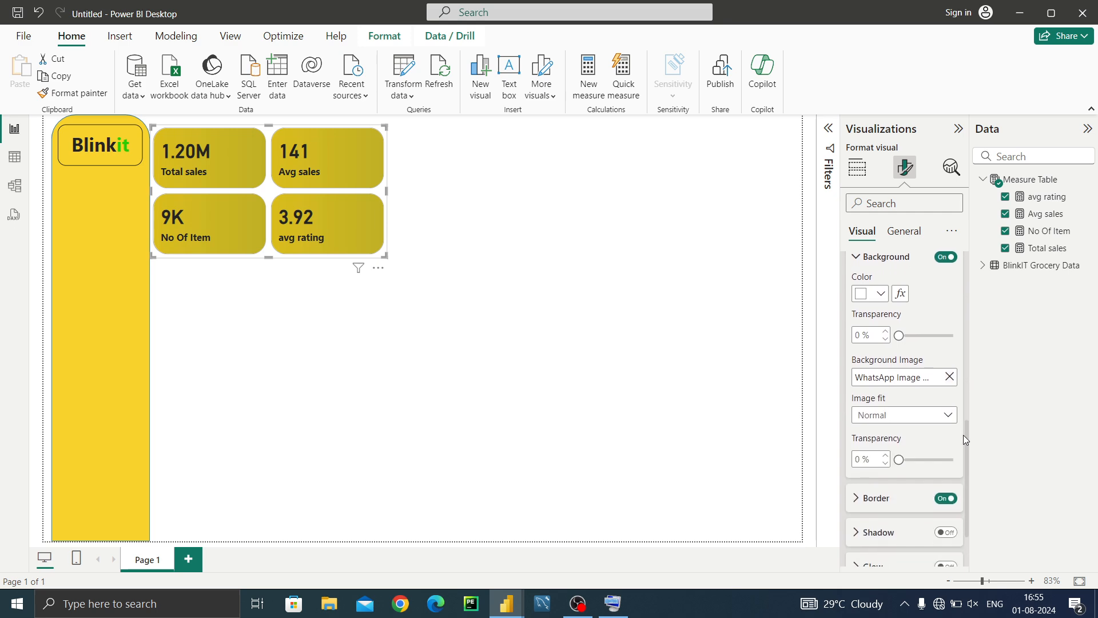
{"action": "left_click", "coordinate": [912, 415]}
{"action": "left_click", "coordinate": [885, 451]}
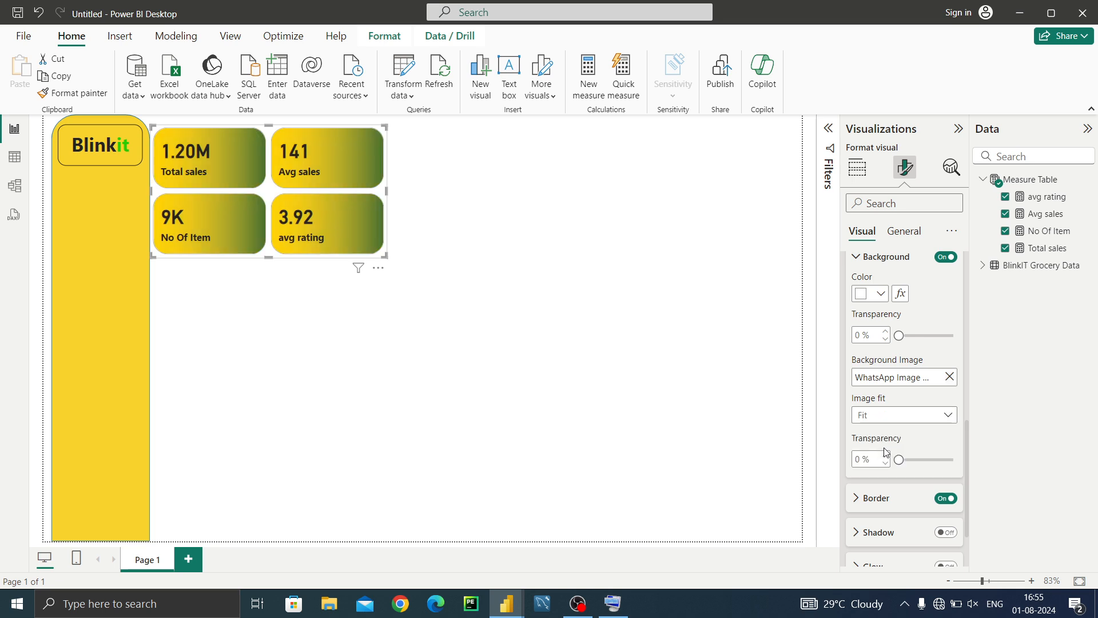
{"action": "left_click", "coordinate": [437, 214]}
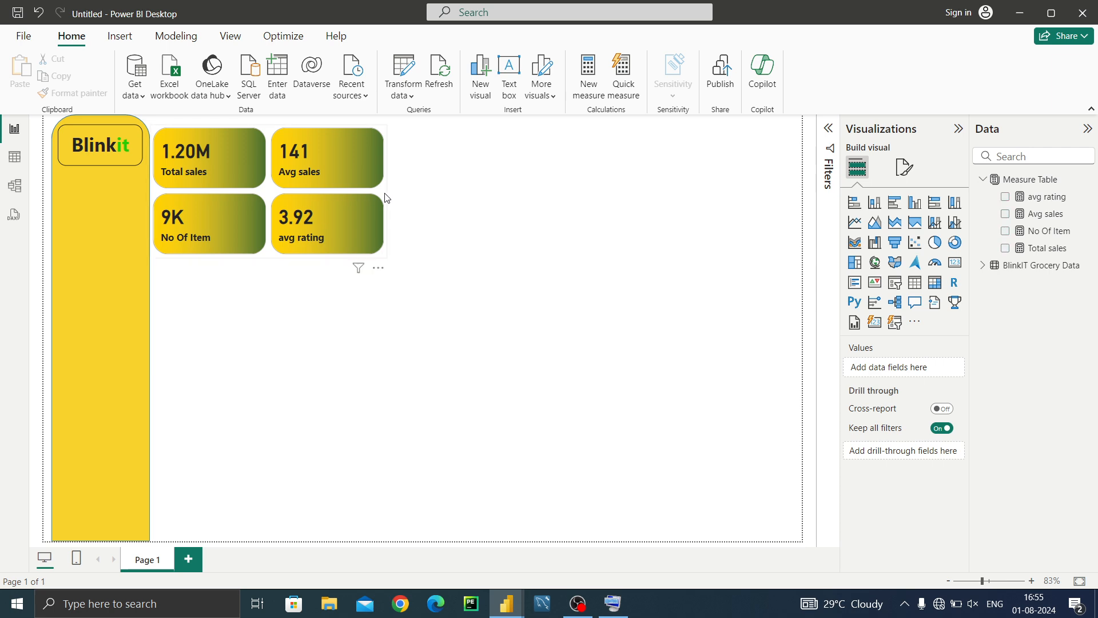
Turn on the shadow effect for the whole KPI card visual and expand its shadow settings
{"action": "left_click", "coordinate": [387, 199]}
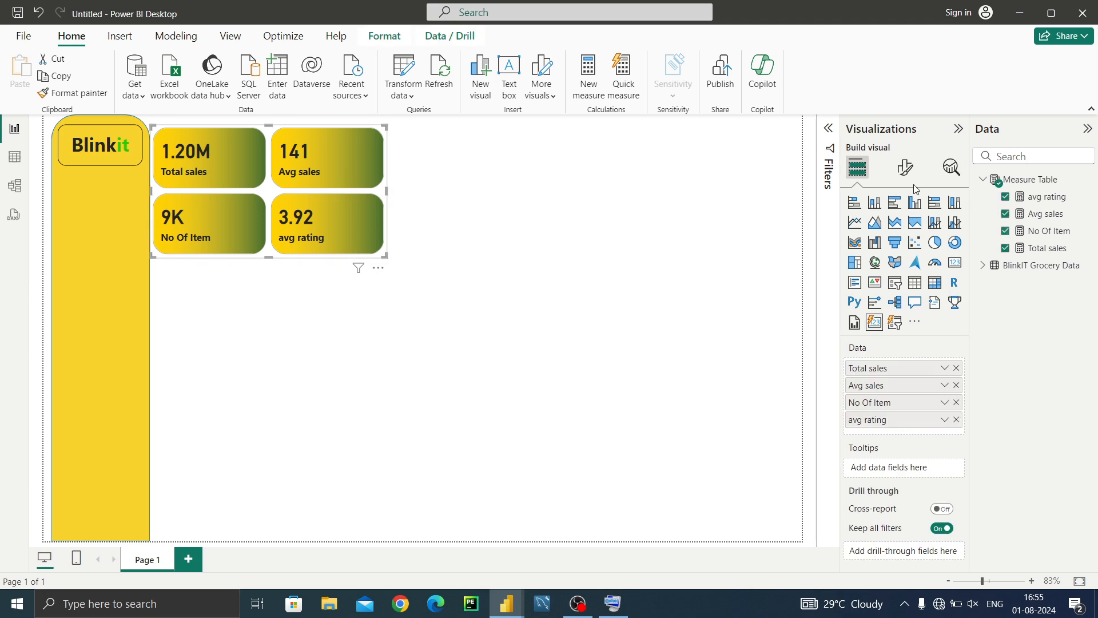
{"action": "left_click", "coordinate": [904, 168]}
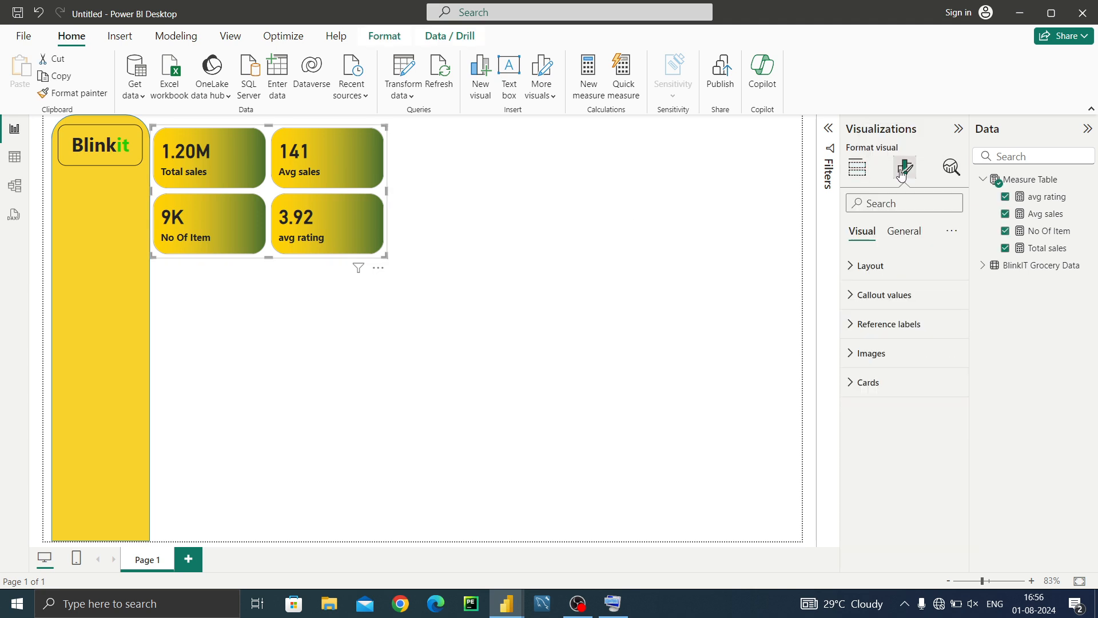
{"action": "left_click", "coordinate": [902, 234]}
{"action": "left_click", "coordinate": [869, 322]}
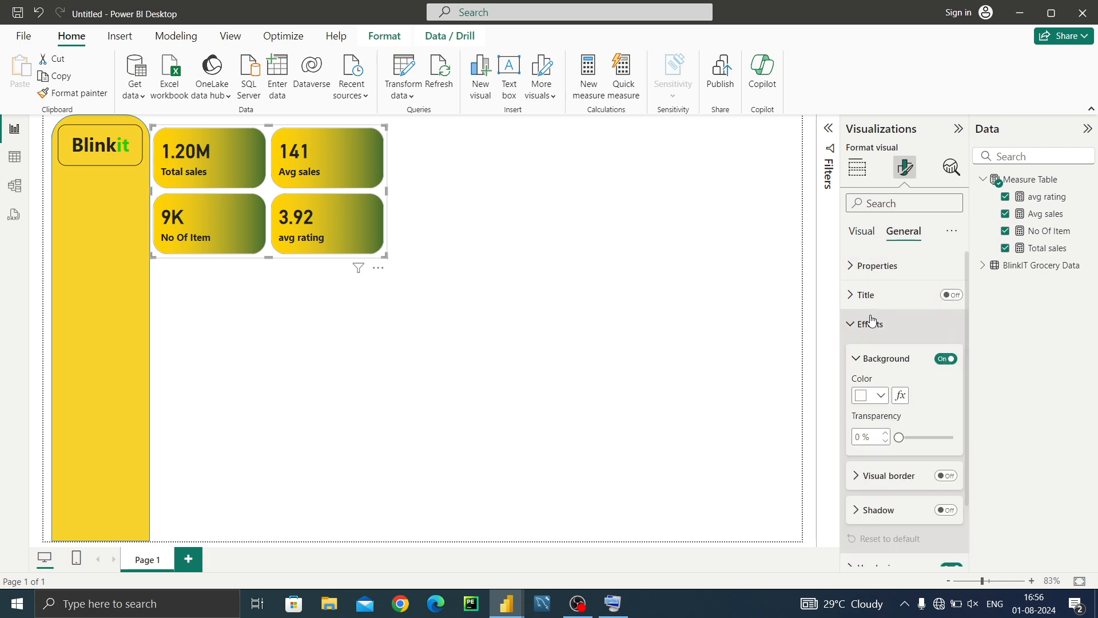
{"action": "left_click", "coordinate": [946, 510]}
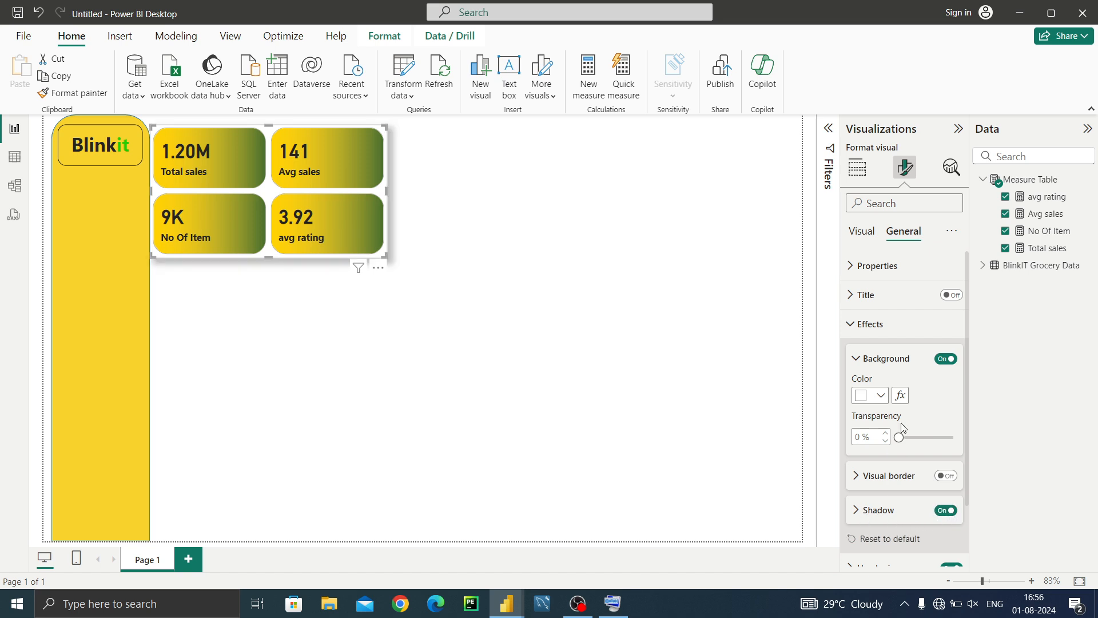
{"action": "left_click", "coordinate": [864, 513]}
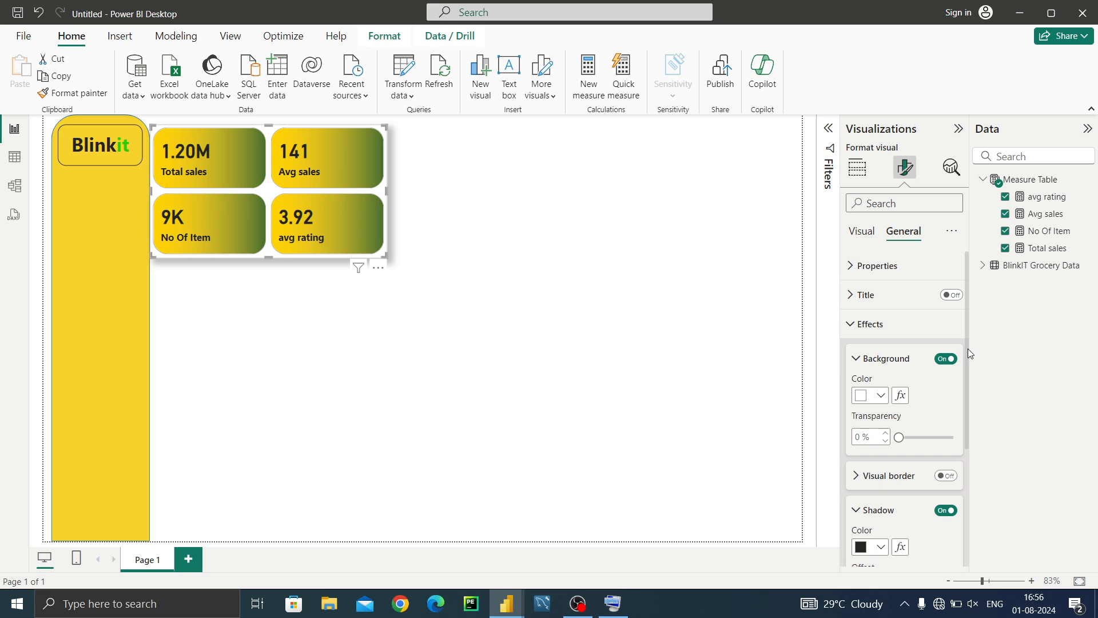
Turn off the background effect of the whole KPI card visual
{"action": "left_click_drag", "start_coordinate": [968, 349], "coordinate": [966, 378]}
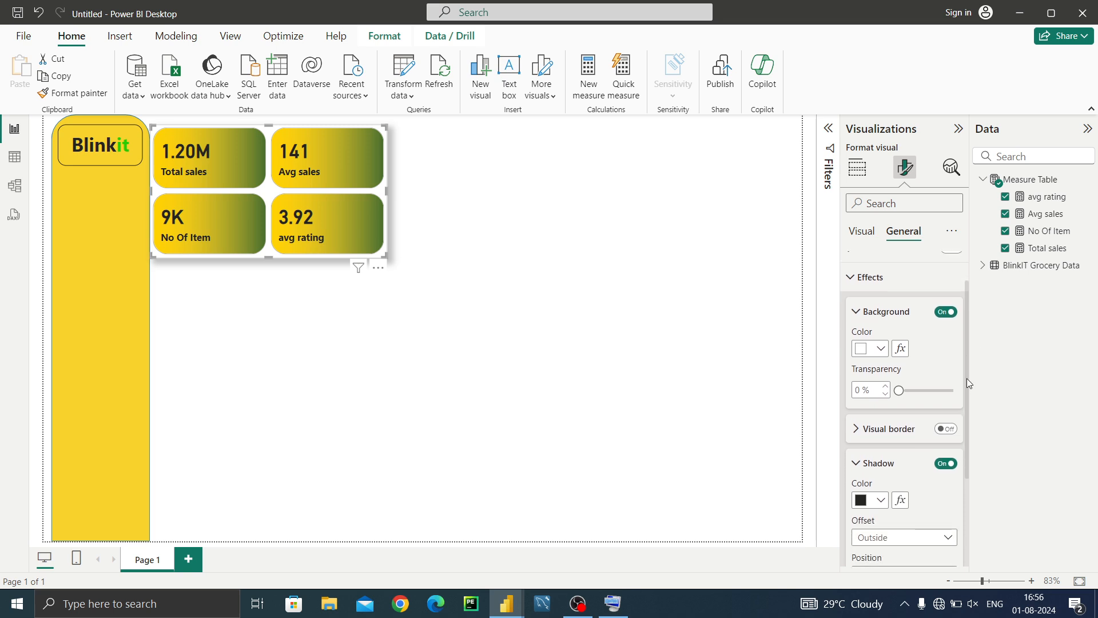
{"action": "left_click", "coordinate": [948, 312]}
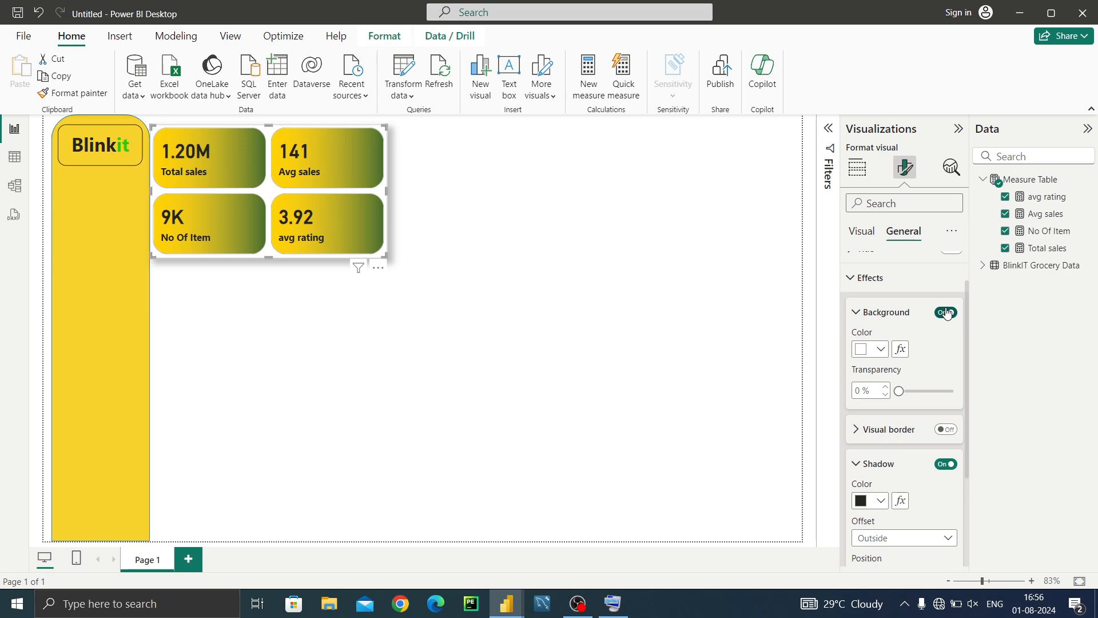
{"action": "left_click", "coordinate": [855, 312]}
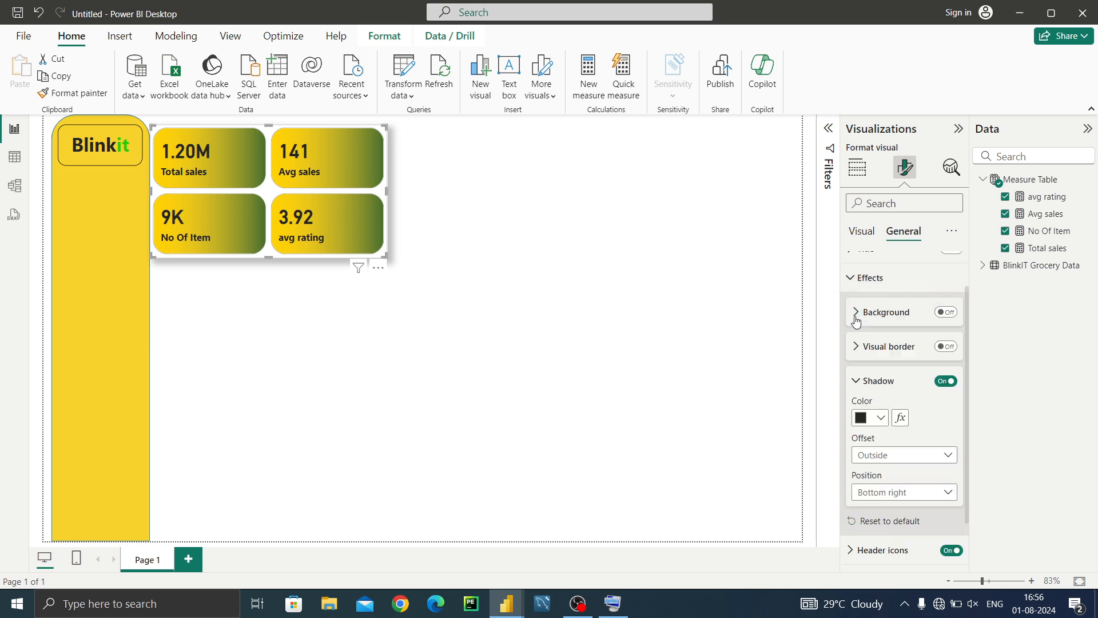
{"action": "left_click", "coordinate": [638, 285]}
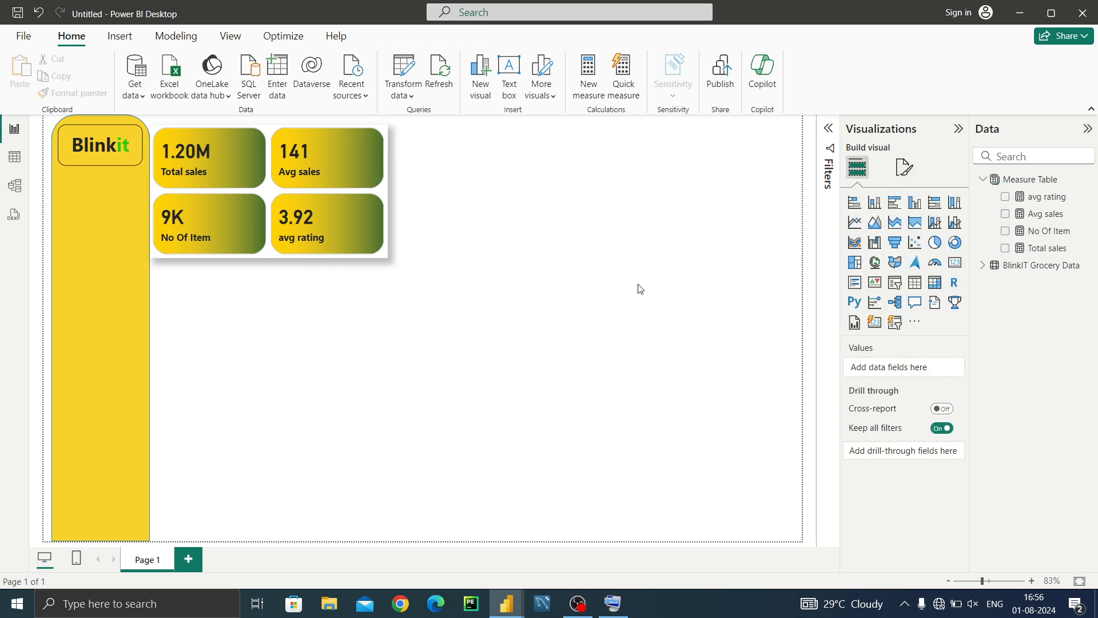
Turn off the shadow effect of the KPI card visual
{"action": "left_click", "coordinate": [384, 201]}
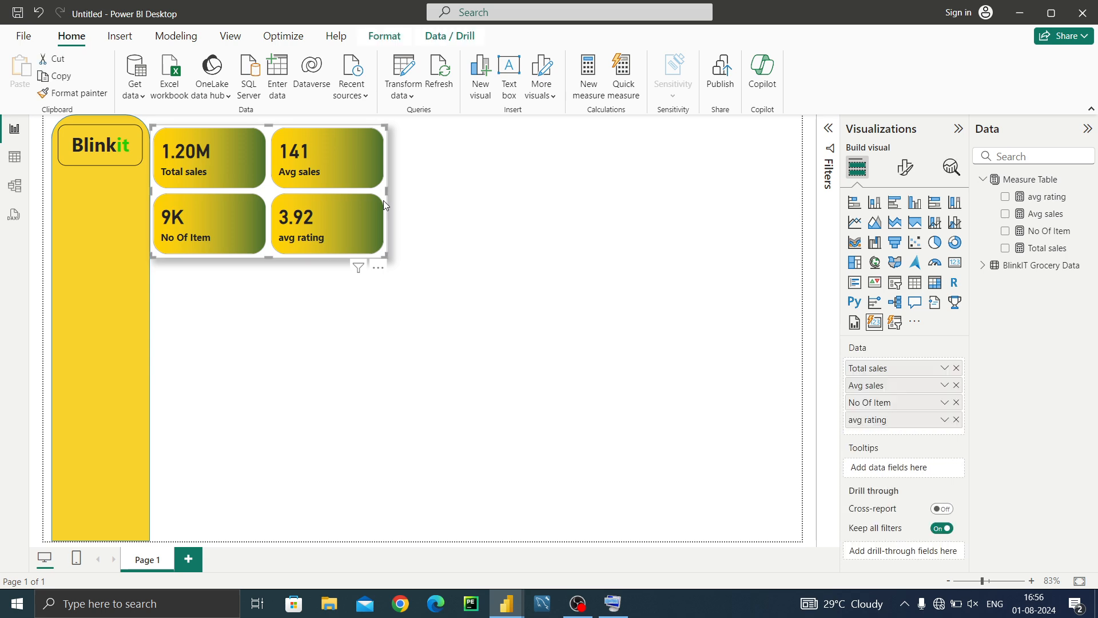
{"action": "left_click", "coordinate": [903, 170]}
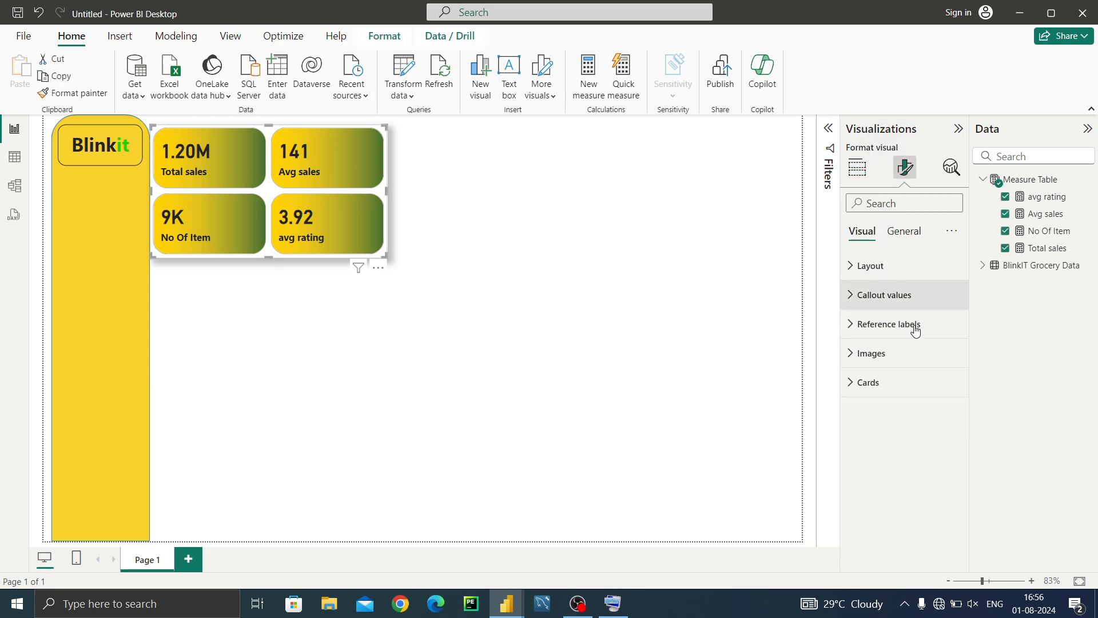
{"action": "left_click", "coordinate": [870, 390]}
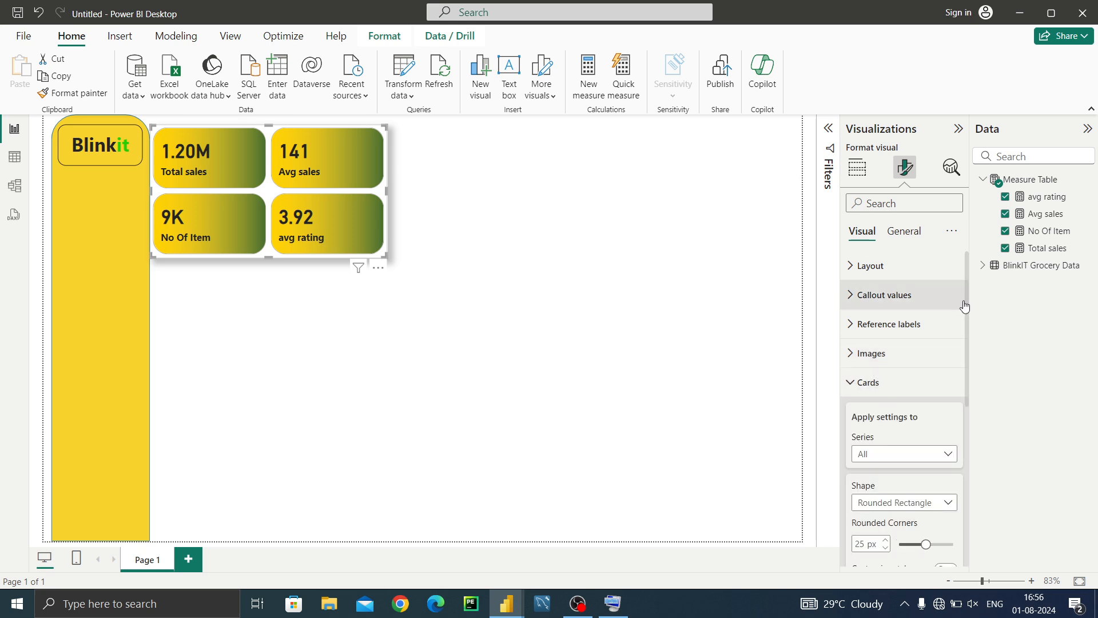
{"action": "left_click_drag", "start_coordinate": [967, 299], "coordinate": [990, 293]}
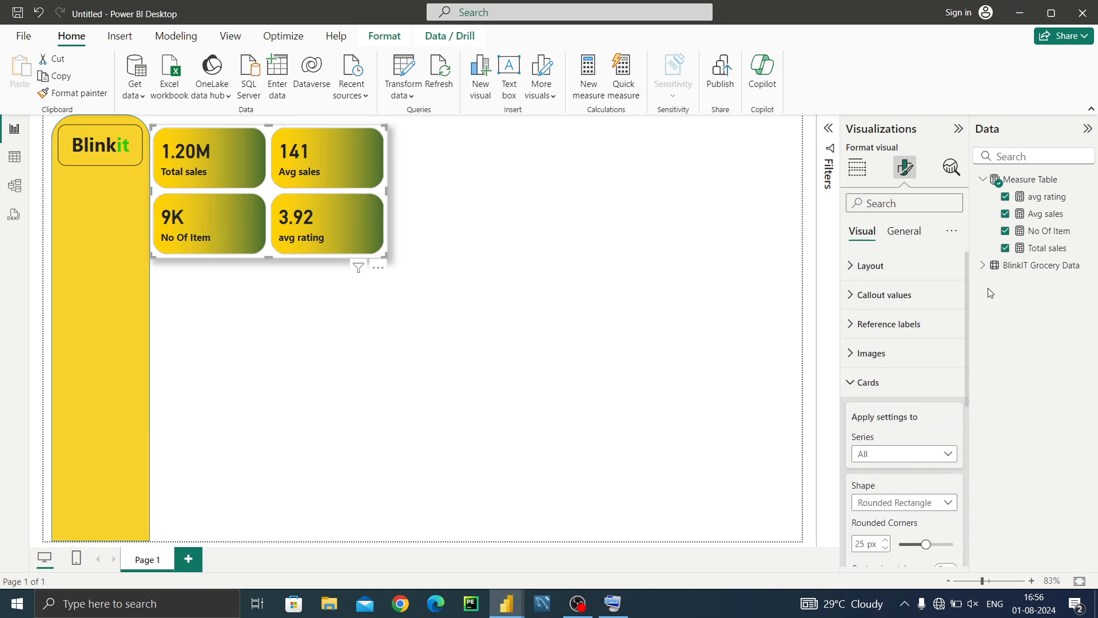
{"action": "left_click", "coordinate": [907, 231]}
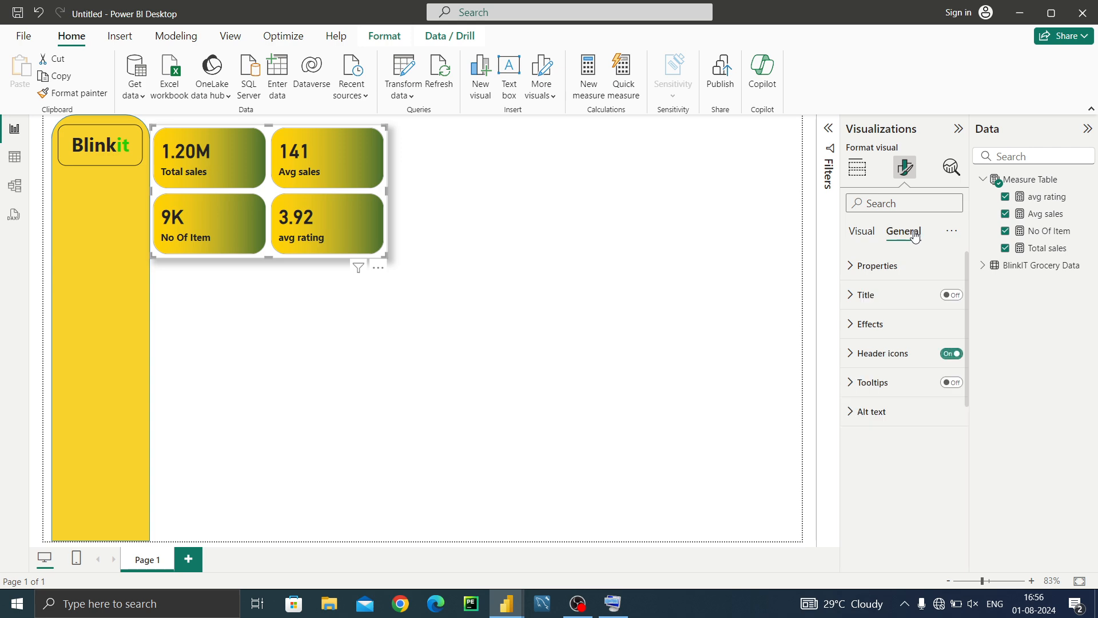
{"action": "left_click", "coordinate": [852, 323]}
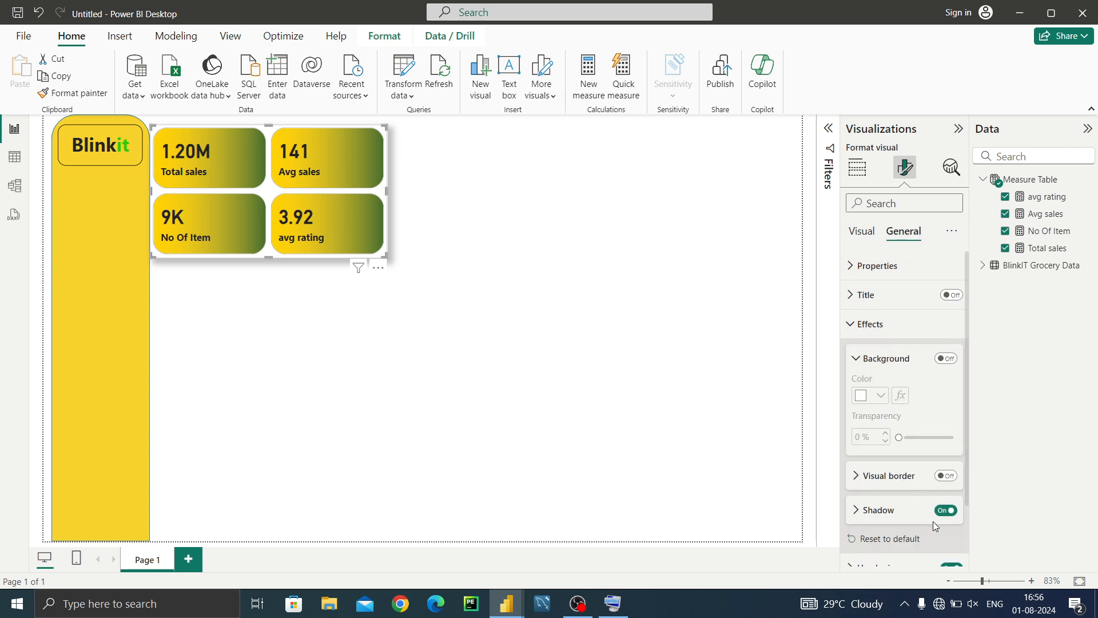
{"action": "left_click", "coordinate": [949, 513]}
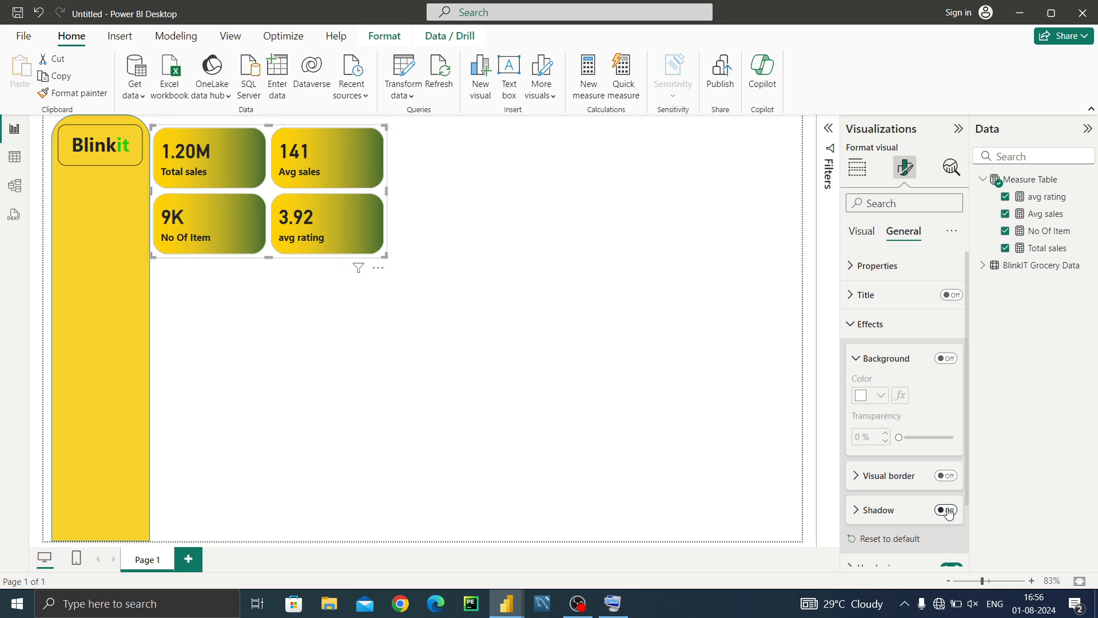
{"action": "left_click", "coordinate": [624, 345]}
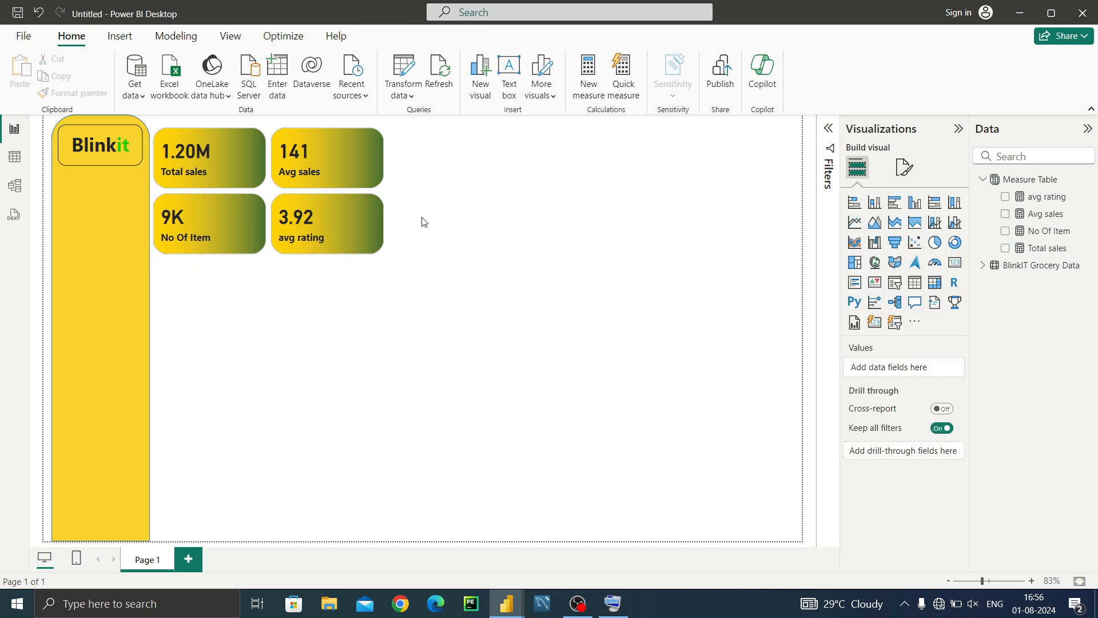
Turn the KPI card visual's shadow effect back on
{"action": "left_click", "coordinate": [386, 192]}
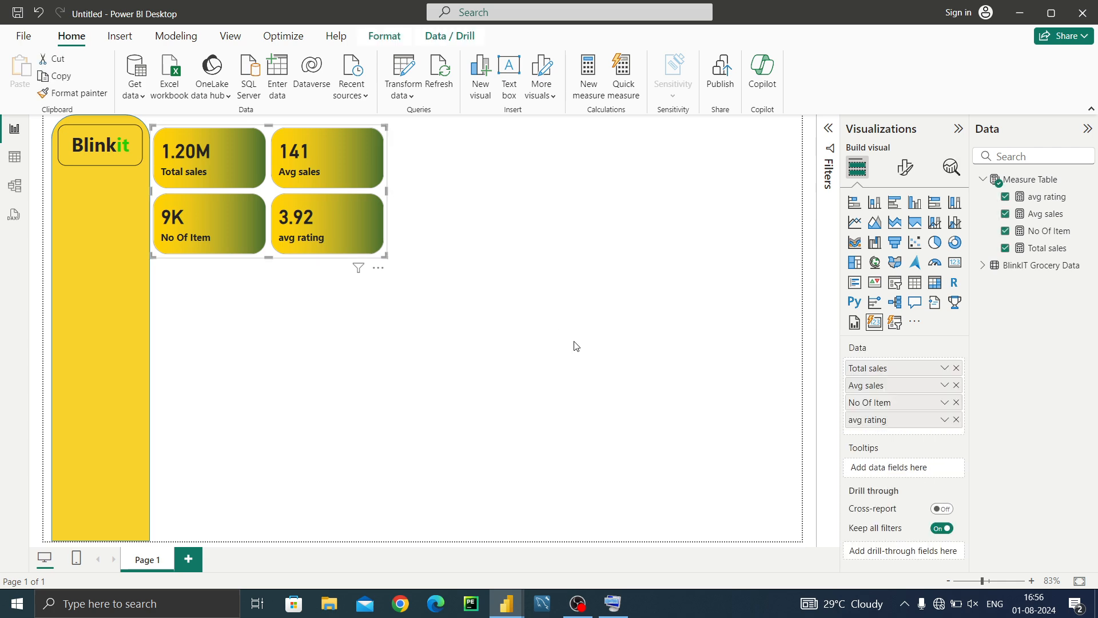
{"action": "left_click", "coordinate": [899, 172]}
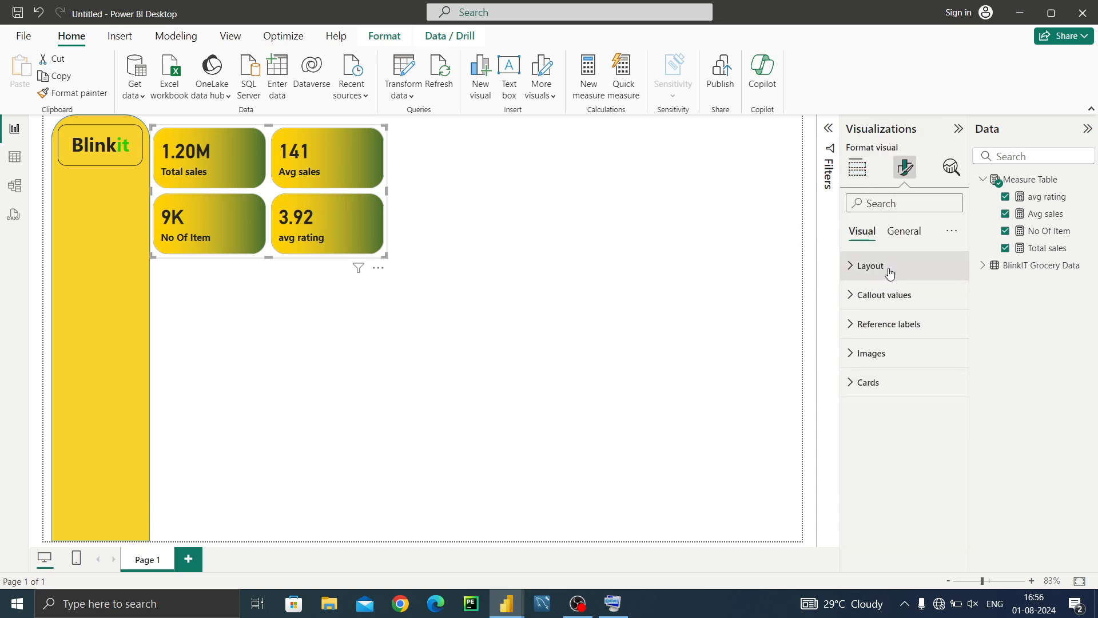
{"action": "left_click", "coordinate": [915, 231]}
{"action": "left_click", "coordinate": [951, 353]}
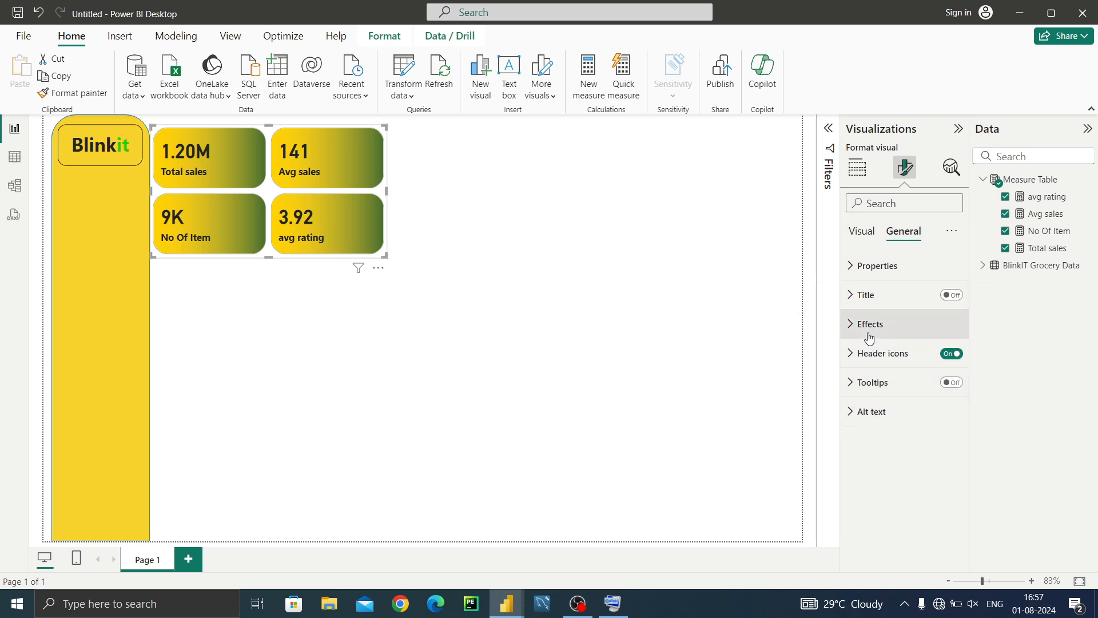
{"action": "left_click", "coordinate": [870, 338]}
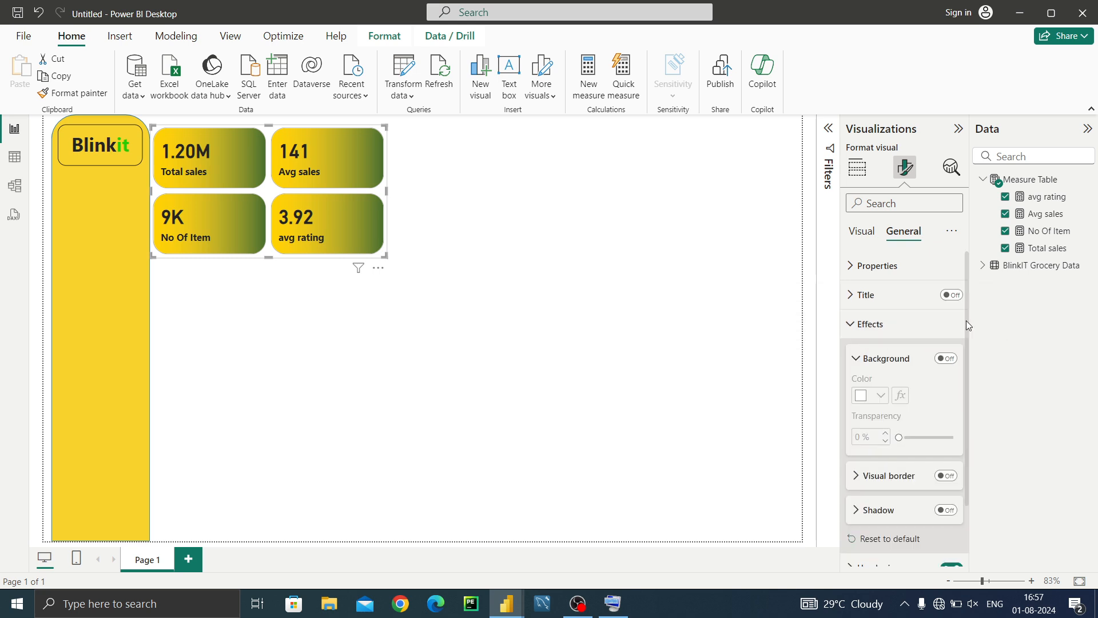
{"action": "left_click_drag", "start_coordinate": [966, 321], "coordinate": [966, 380]}
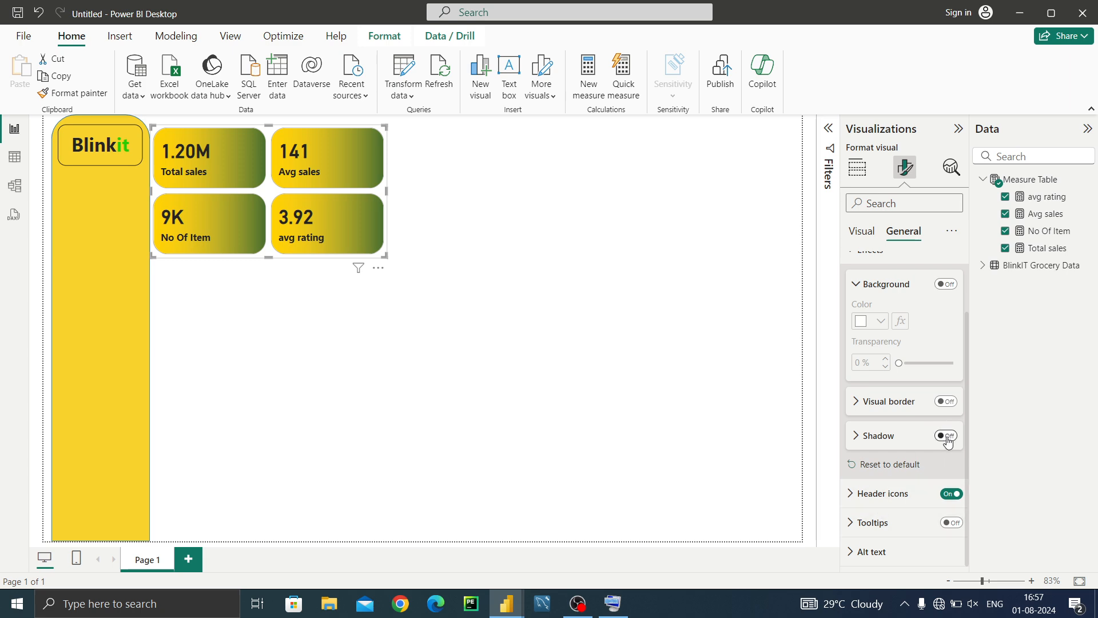
{"action": "left_click", "coordinate": [948, 436]}
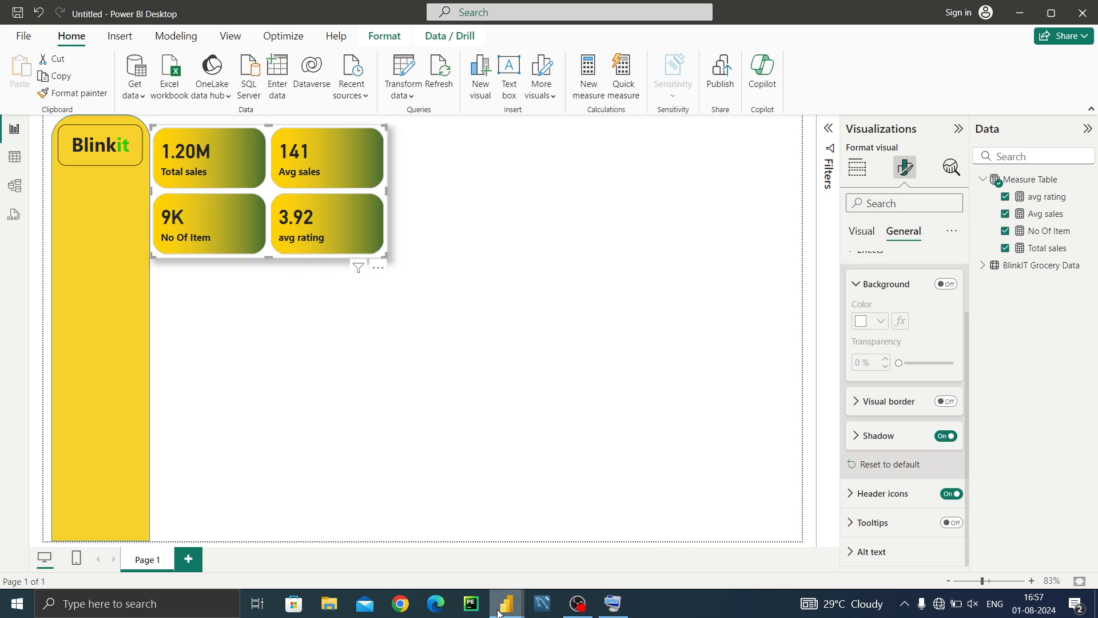
Check the KPI cards in the finished linkit report, return to the Untitled report and turn off the KPI card visual's shadow
{"action": "mouse_move", "coordinate": [498, 612]}
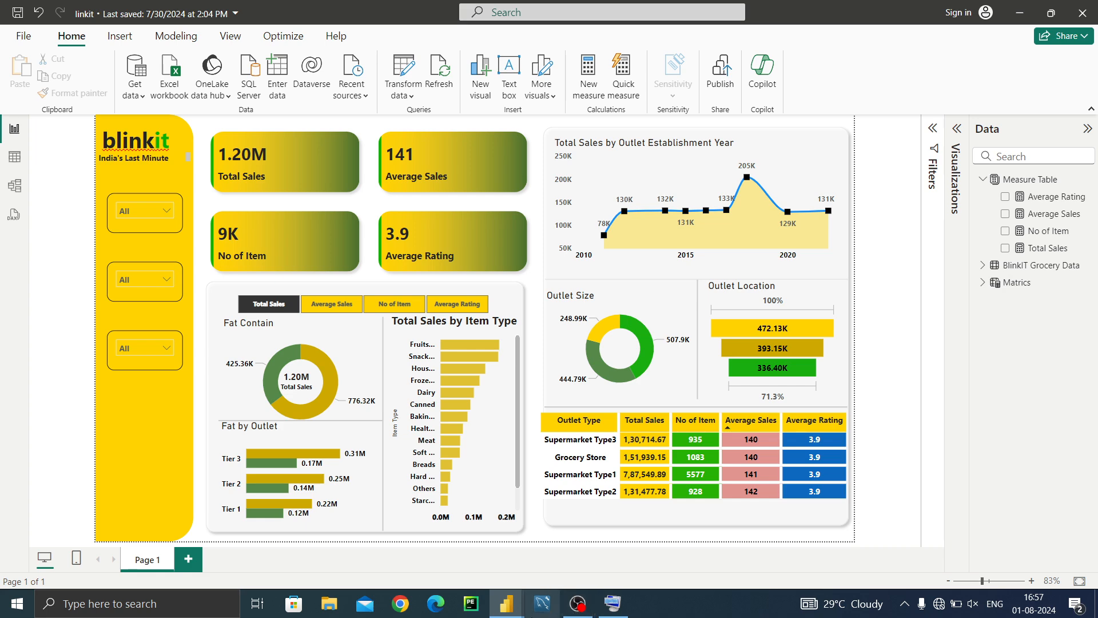
{"action": "mouse_move", "coordinate": [506, 603]}
{"action": "left_click", "coordinate": [553, 551]}
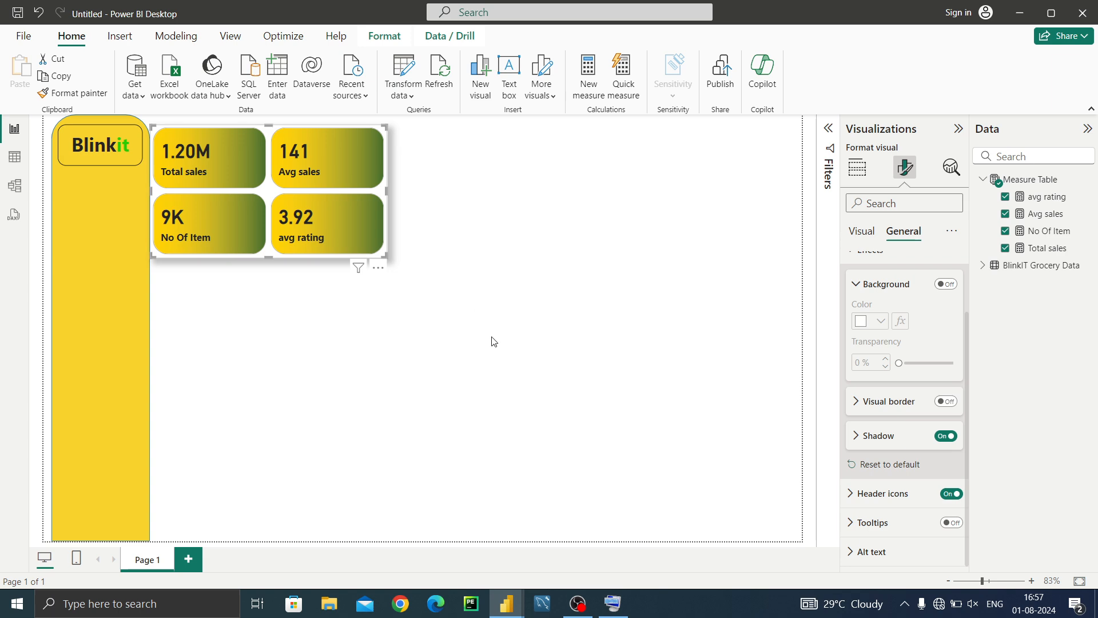
{"action": "left_click", "coordinate": [948, 437]}
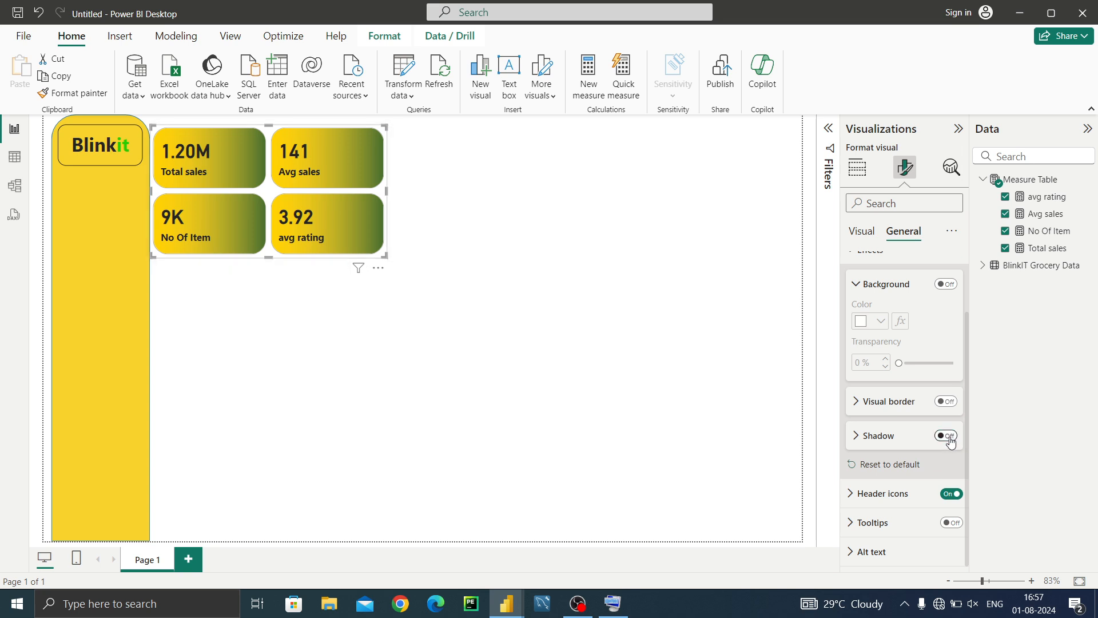
Turn on the KPI card visual's border, colour it pink (Theme color 5, 20% lighter) and round its corners to 14 px
{"action": "left_click", "coordinate": [947, 404]}
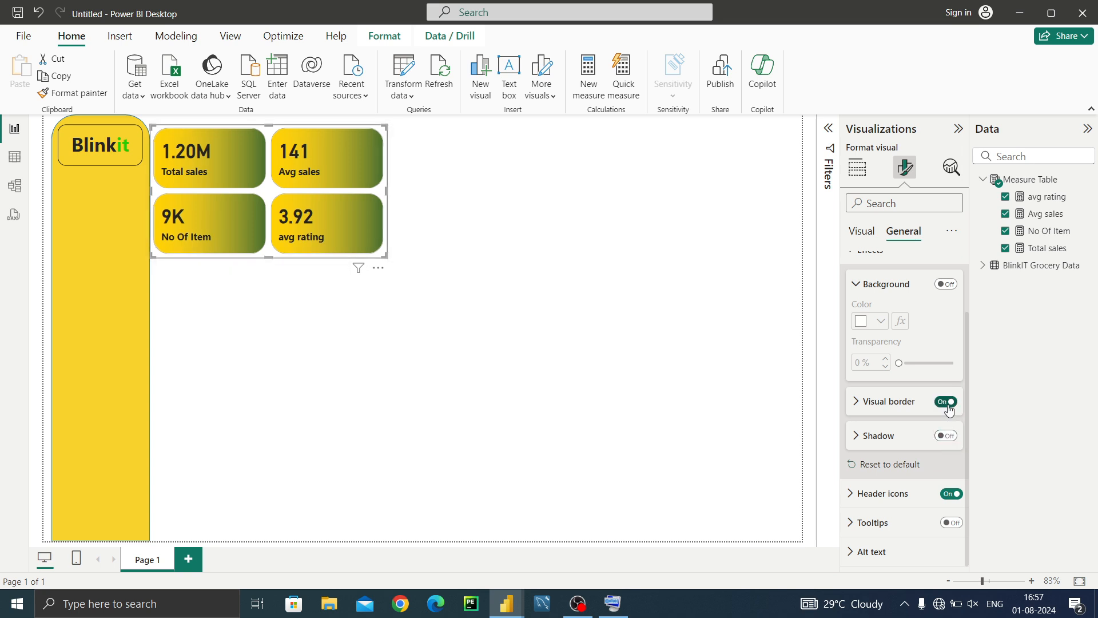
{"action": "left_click", "coordinate": [855, 403]}
{"action": "left_click", "coordinate": [881, 440]}
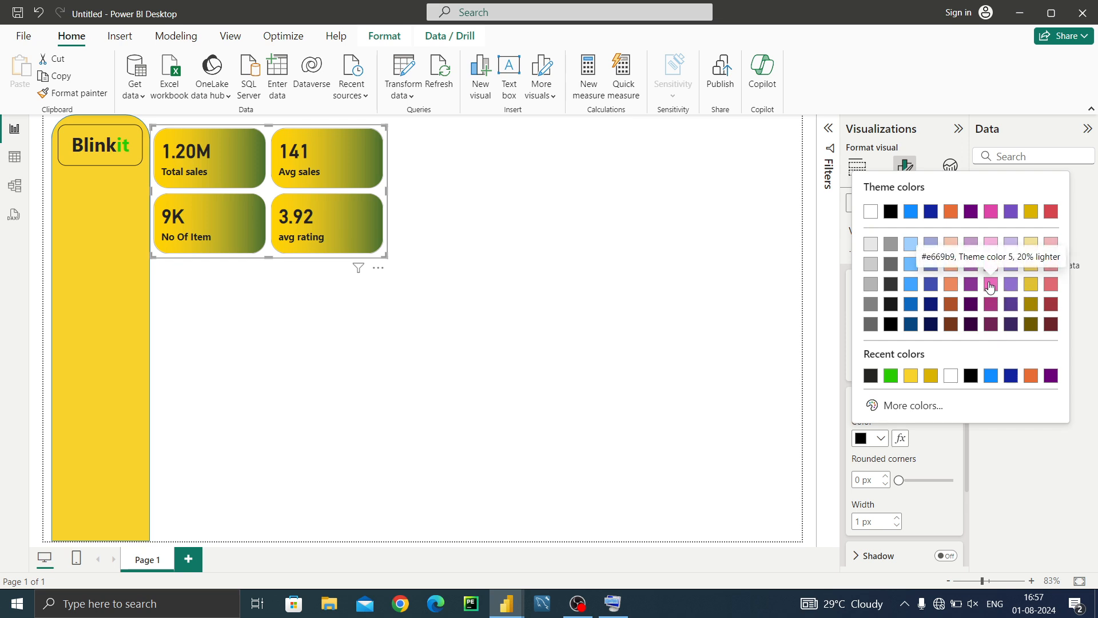
{"action": "left_click", "coordinate": [991, 287]}
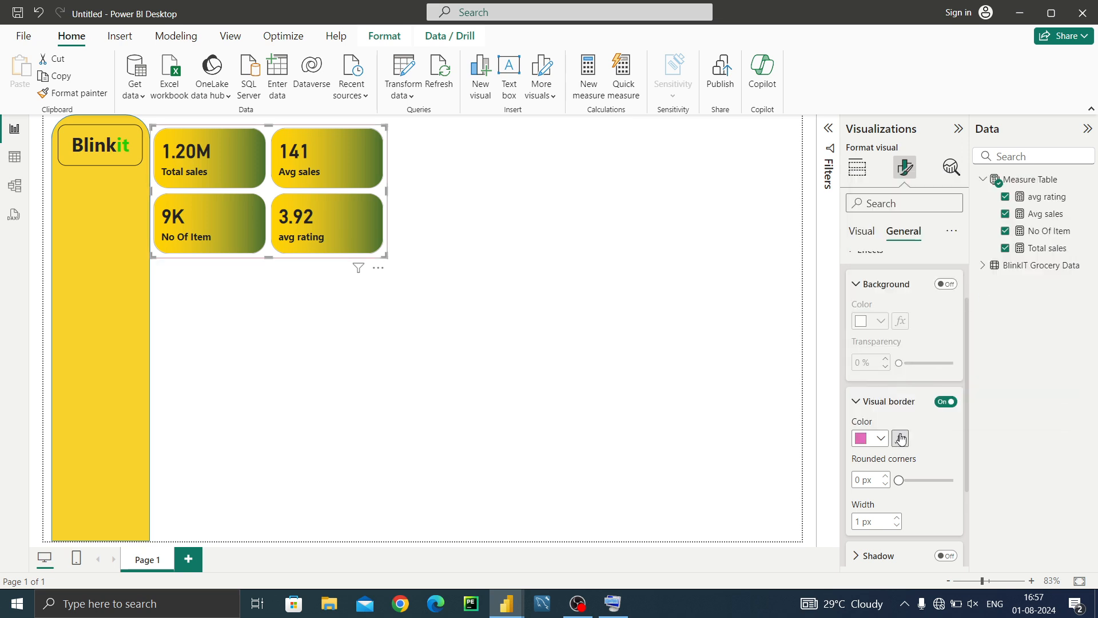
{"action": "left_click_drag", "start_coordinate": [899, 479], "coordinate": [923, 485]}
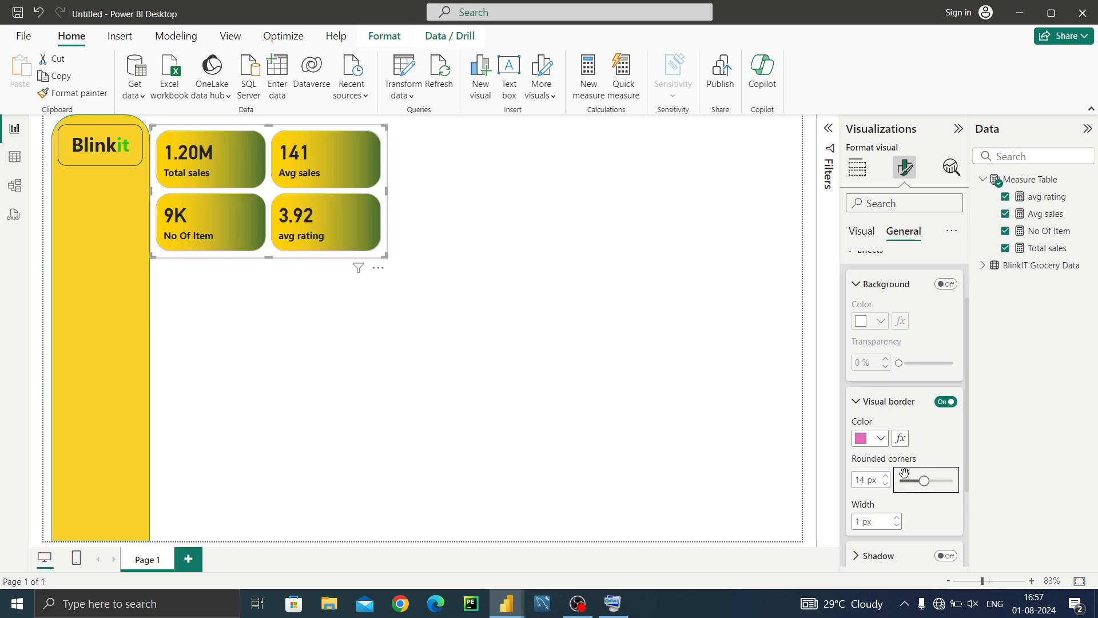
Shift the KPI card visual slightly right to leave a small gap beside the yellow sidebar
{"action": "left_click", "coordinate": [499, 299]}
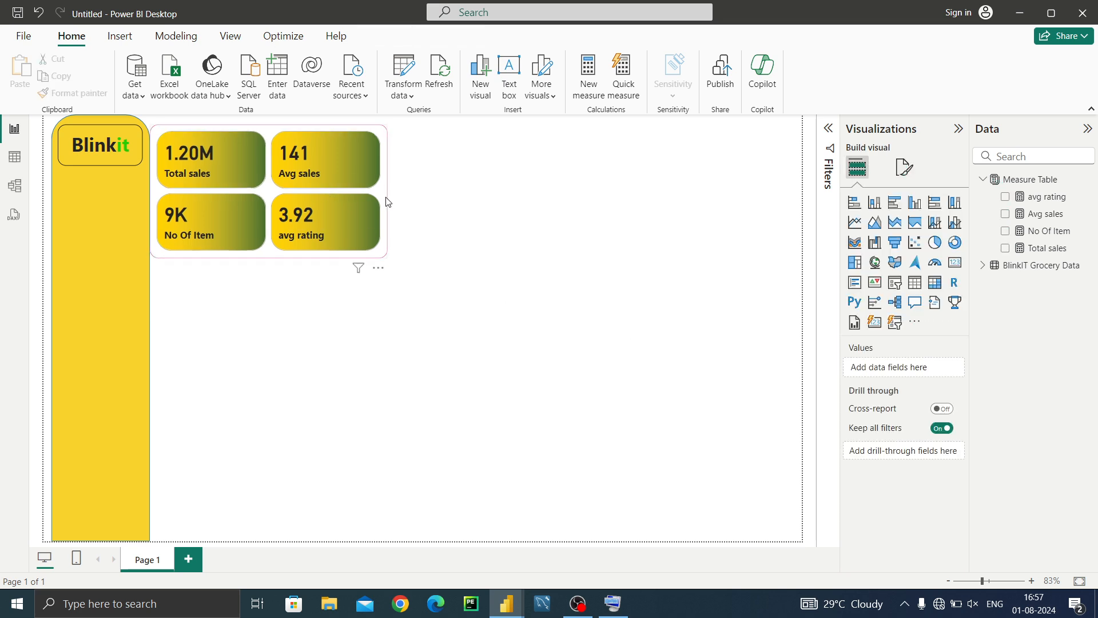
{"action": "left_click_drag", "start_coordinate": [388, 201], "coordinate": [397, 202]}
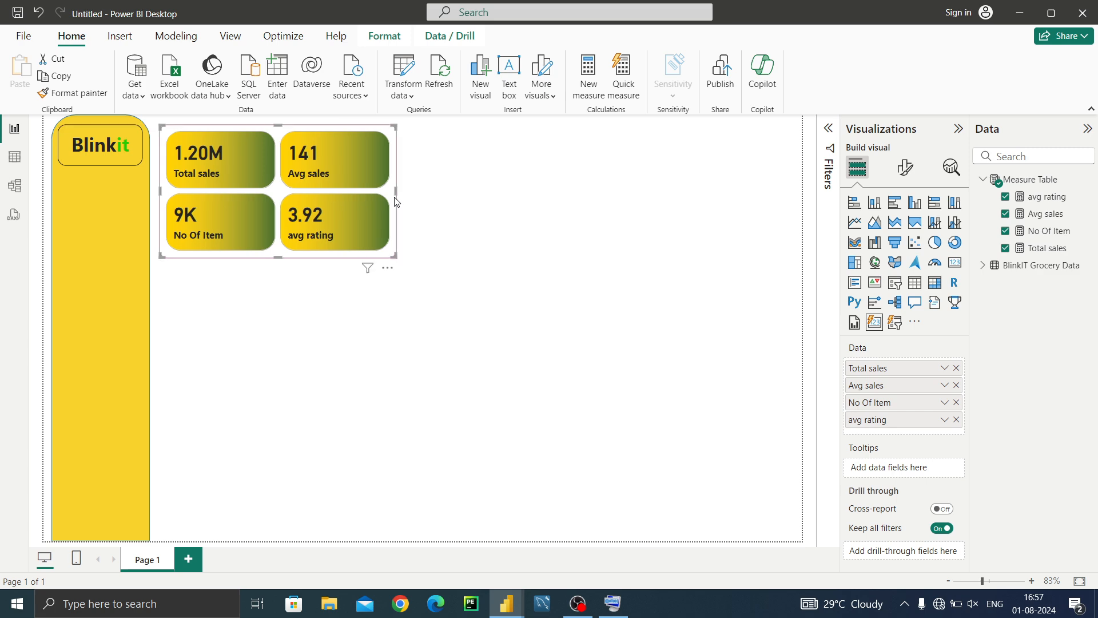
{"action": "left_click", "coordinate": [479, 216]}
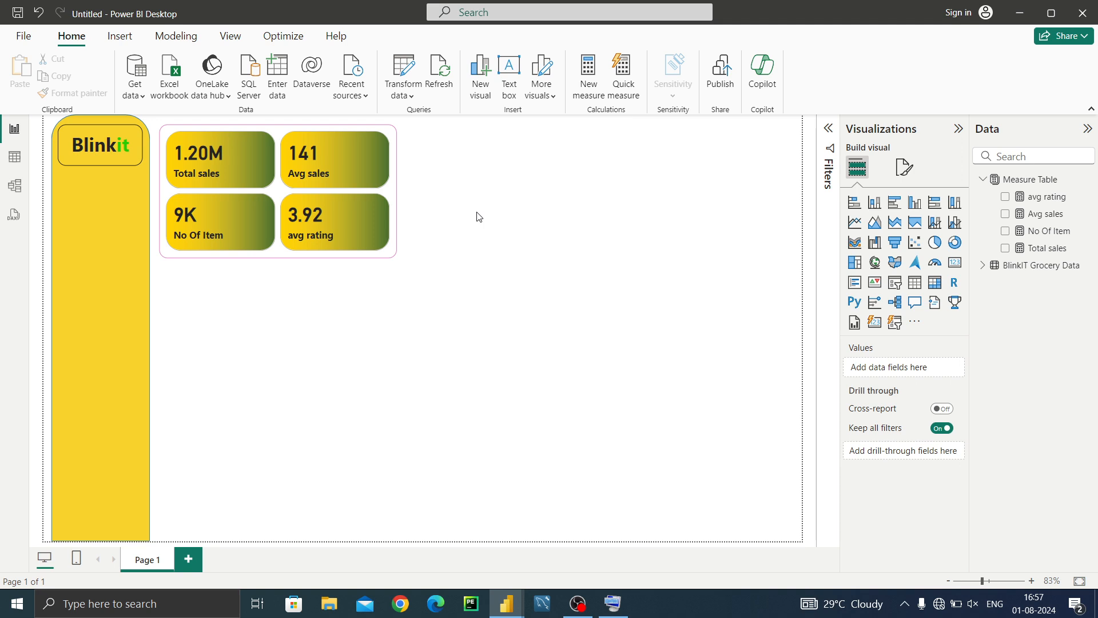
Check the panel layout in the finished linkit report, return to the Untitled report and insert a rounded rectangle below the KPI cards
{"action": "mouse_move", "coordinate": [506, 604]}
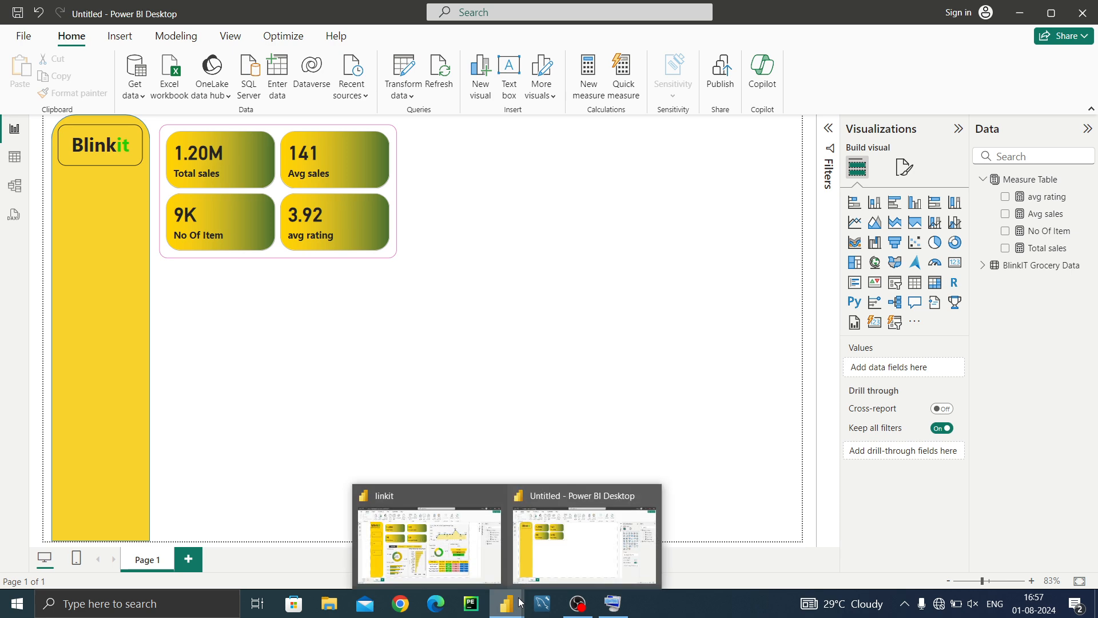
{"action": "left_click", "coordinate": [479, 556]}
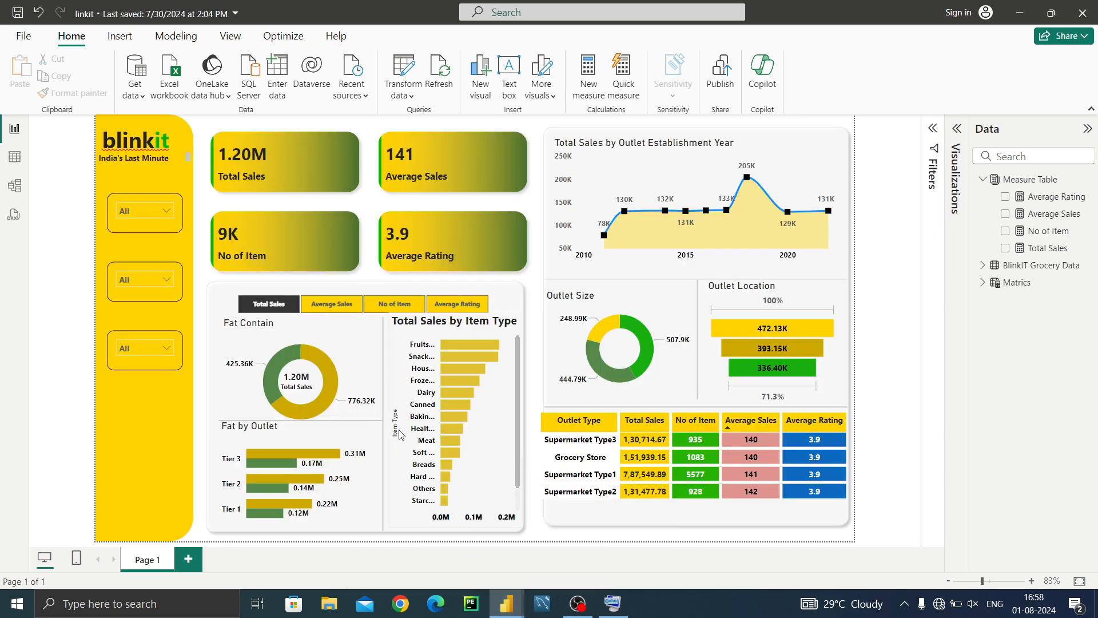
{"action": "mouse_move", "coordinate": [506, 603]}
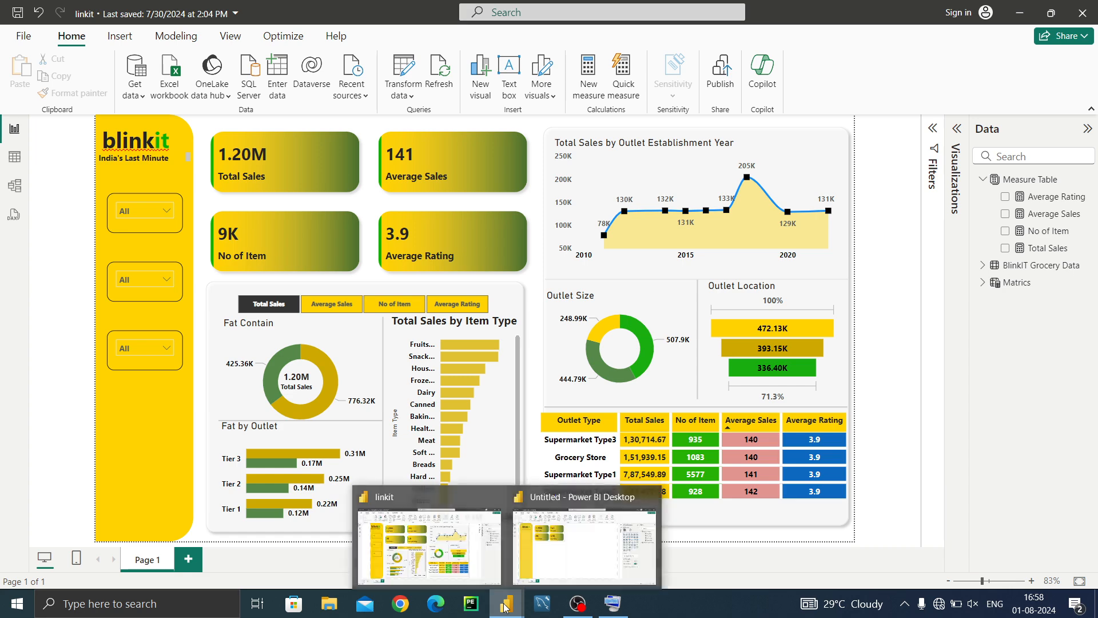
{"action": "left_click", "coordinate": [549, 559]}
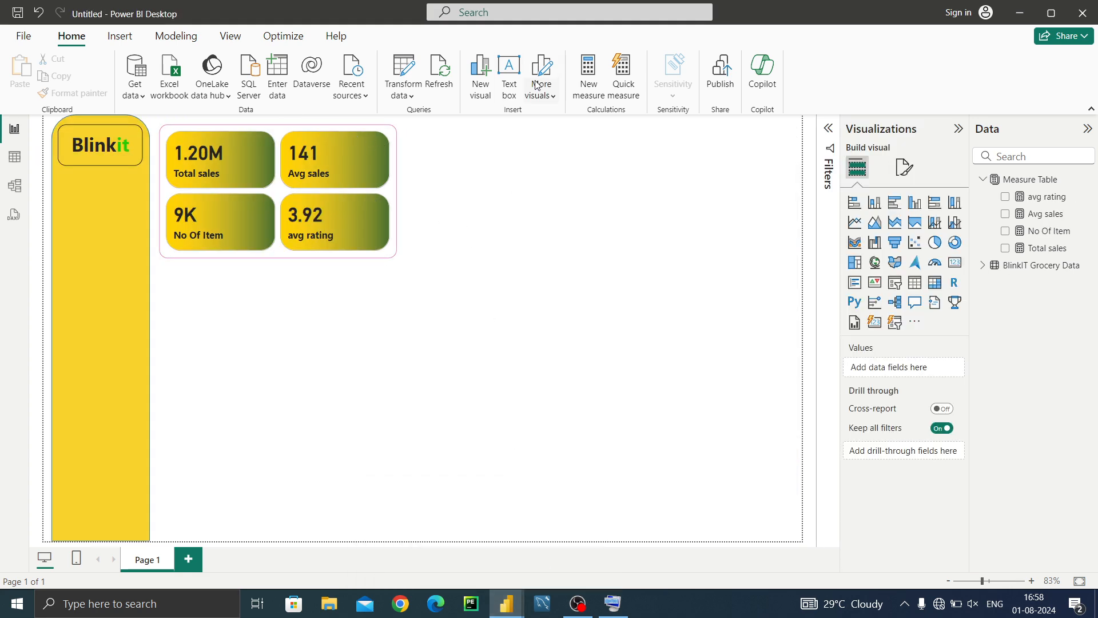
{"action": "left_click", "coordinate": [129, 44]}
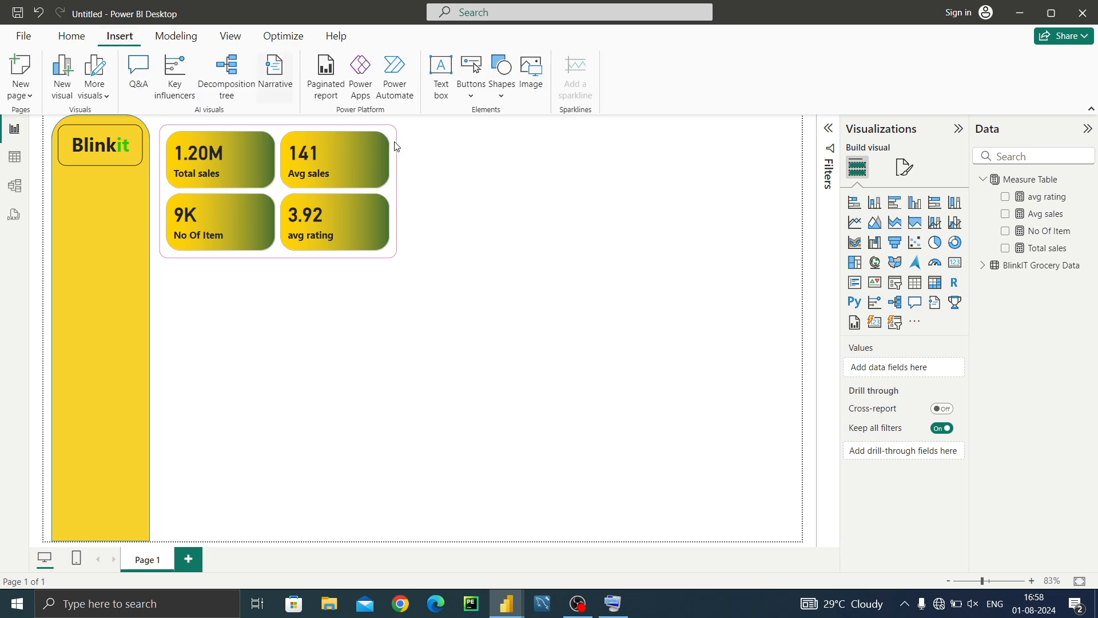
{"action": "left_click", "coordinate": [513, 93]}
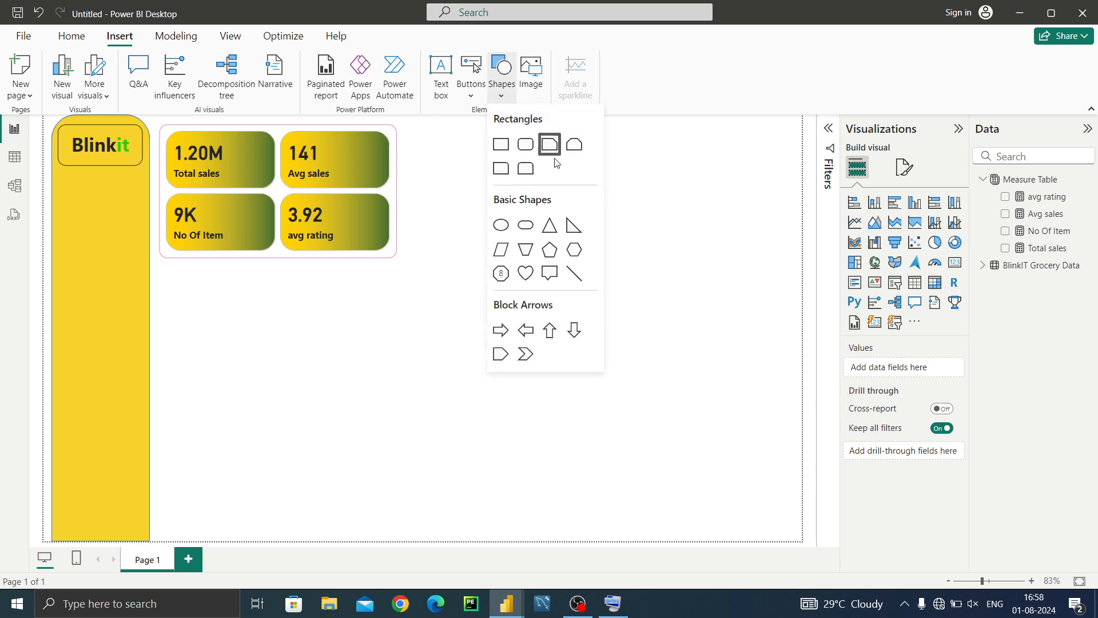
{"action": "left_click", "coordinate": [533, 145]}
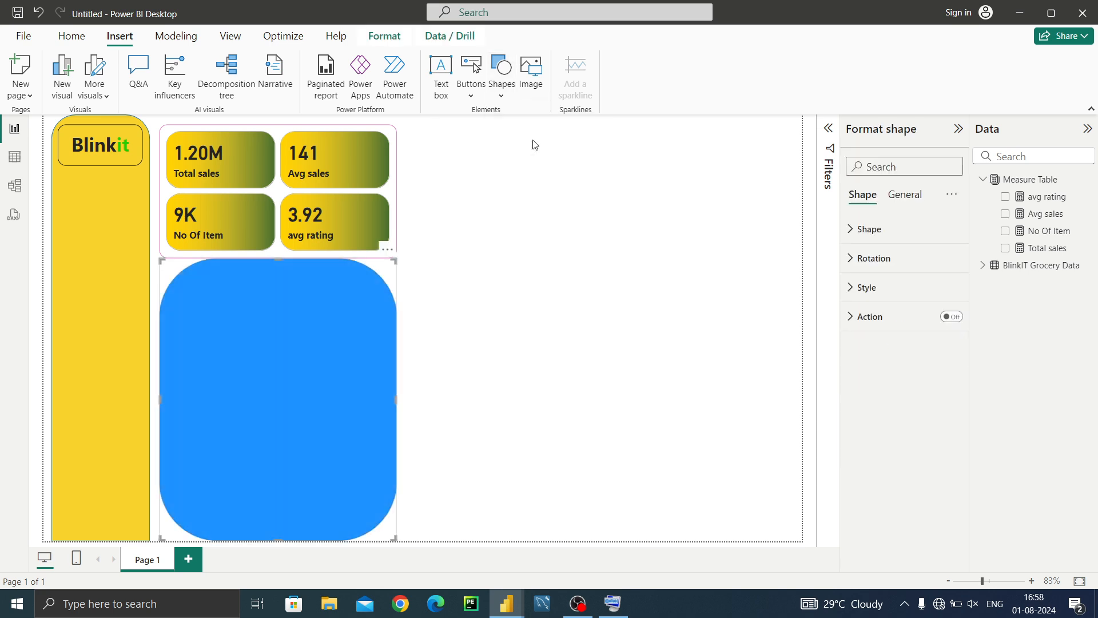
Lower the rounded rectangle's upper edge to leave a small gap beneath the KPI card visual
{"action": "left_click", "coordinate": [520, 351]}
{"action": "left_click", "coordinate": [332, 326]}
{"action": "left_click_drag", "start_coordinate": [278, 262], "coordinate": [277, 268]}
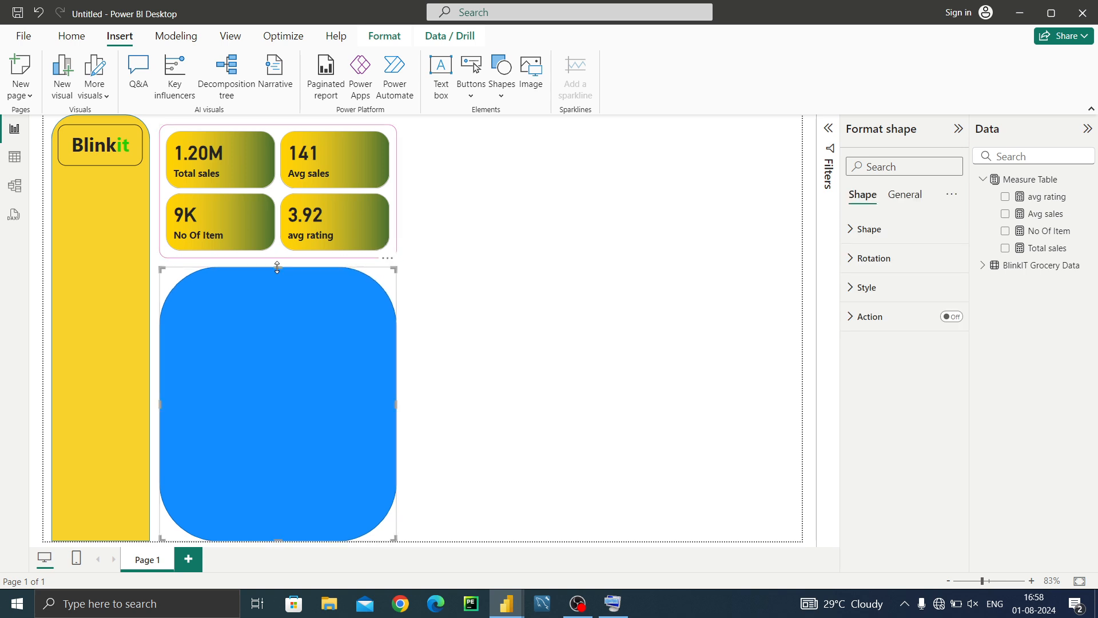
Set the rounded rectangle's fill colour to White, 30% darker
{"action": "left_click", "coordinate": [869, 287]}
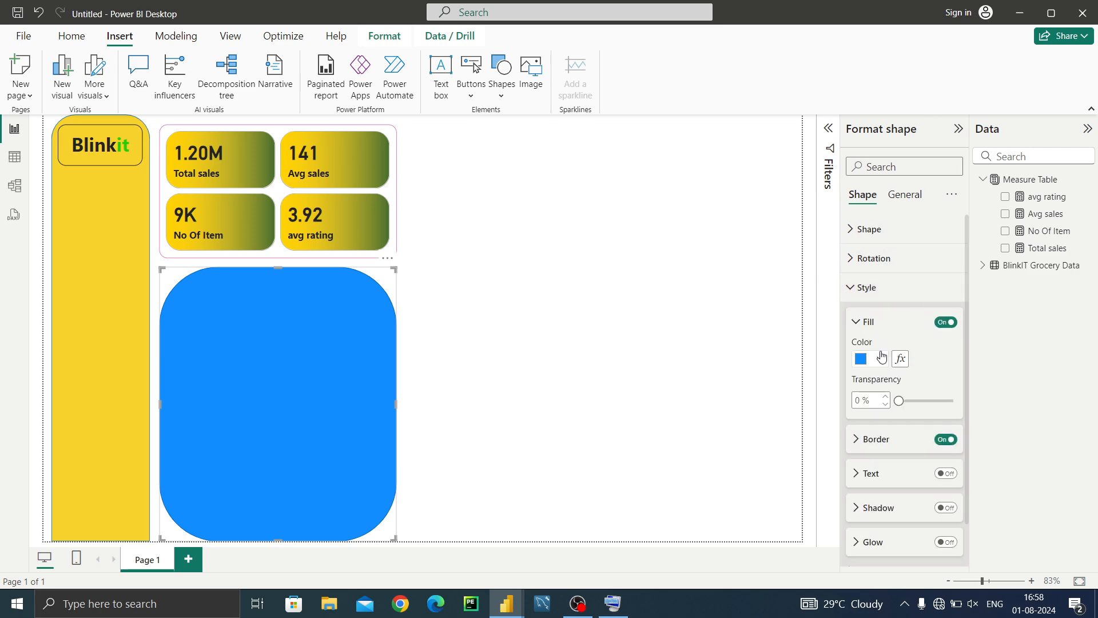
{"action": "left_click", "coordinate": [880, 359]}
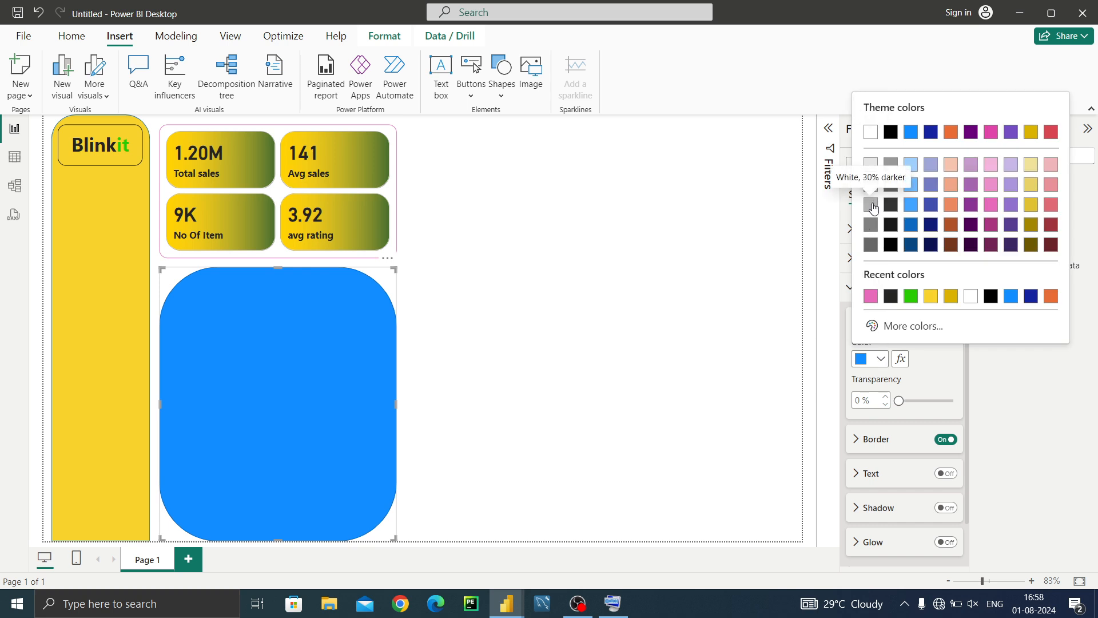
{"action": "left_click", "coordinate": [871, 204]}
{"action": "left_click", "coordinate": [505, 375]}
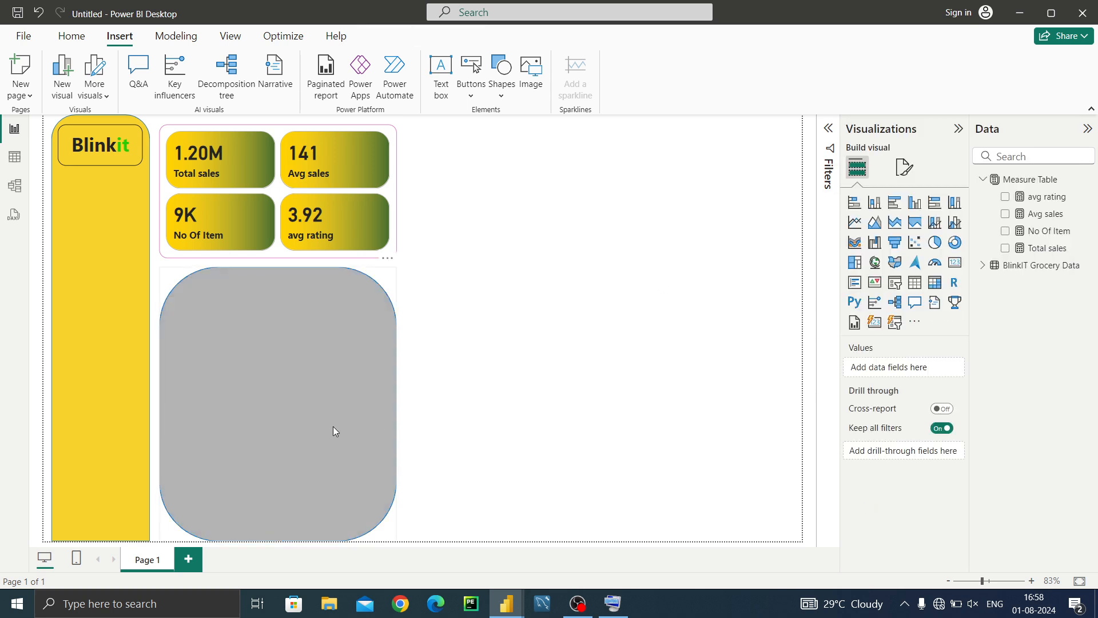
Set the fill transparency of the rounded rectangle to 30%
{"action": "left_click", "coordinate": [309, 428]}
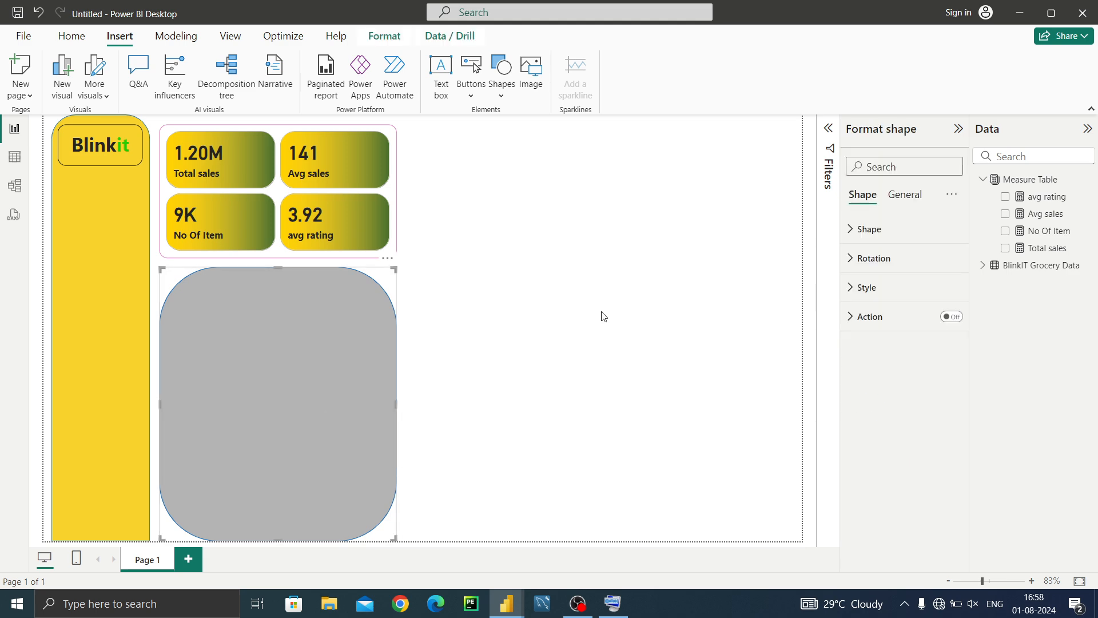
{"action": "left_click", "coordinate": [855, 289]}
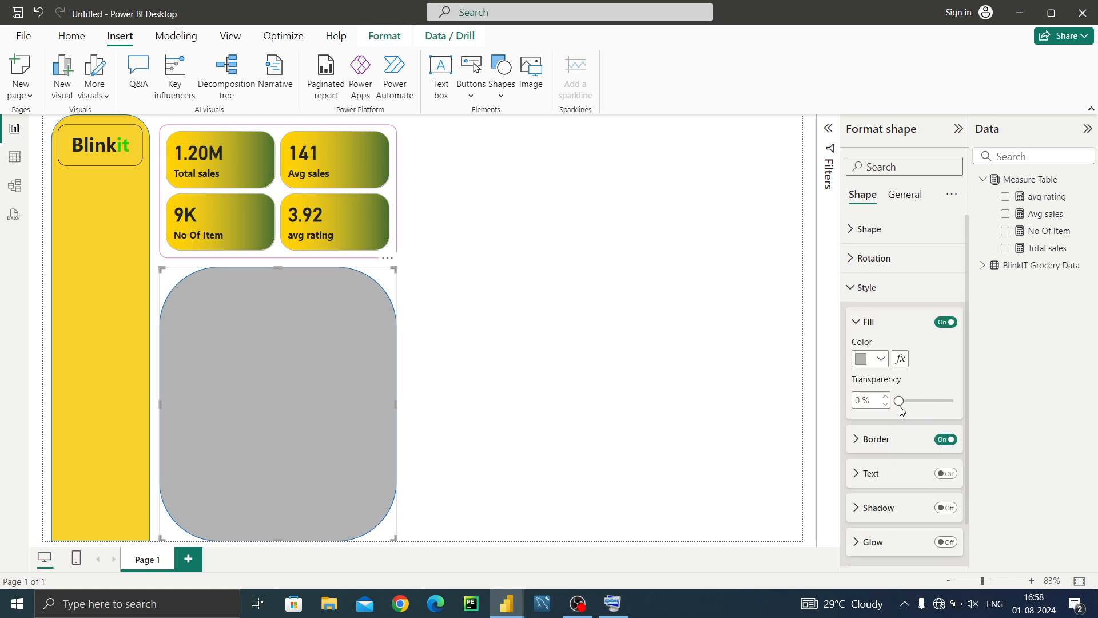
{"action": "left_click_drag", "start_coordinate": [899, 401], "coordinate": [915, 405]}
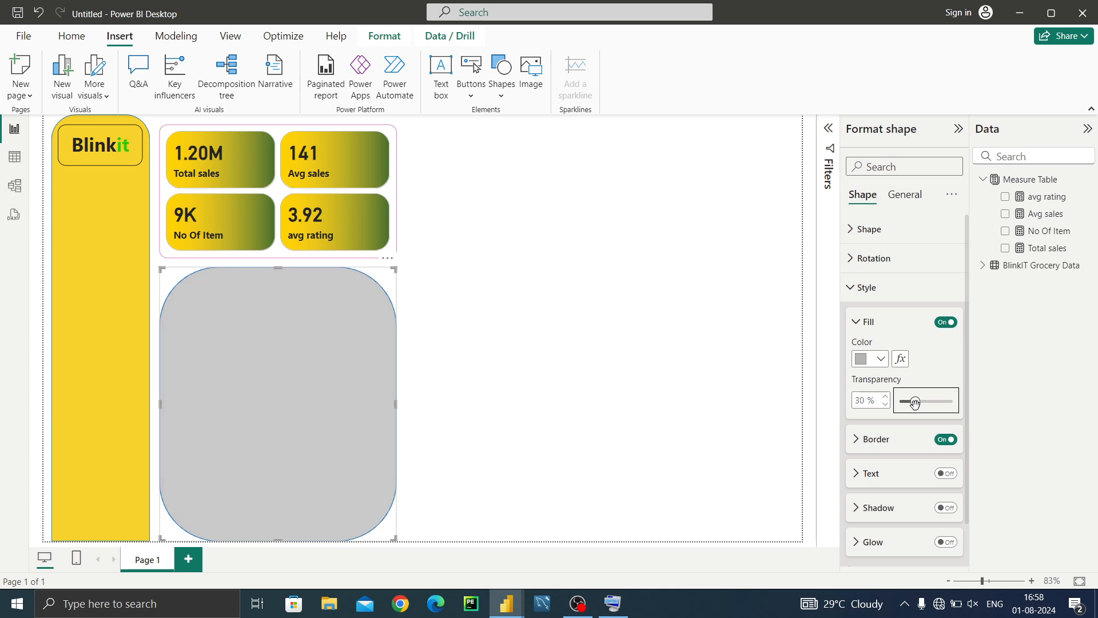
{"action": "left_click", "coordinate": [482, 345]}
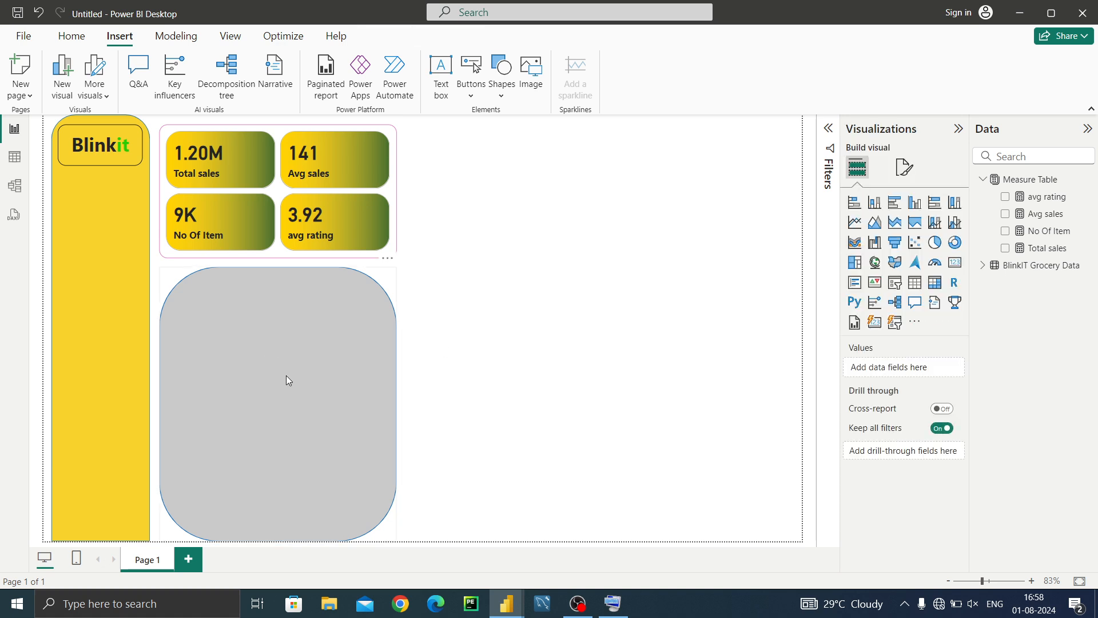
Examine the measure selector in the finished linkit report, then start a new Fields parameter in the Untitled report
{"action": "mouse_move", "coordinate": [506, 603]}
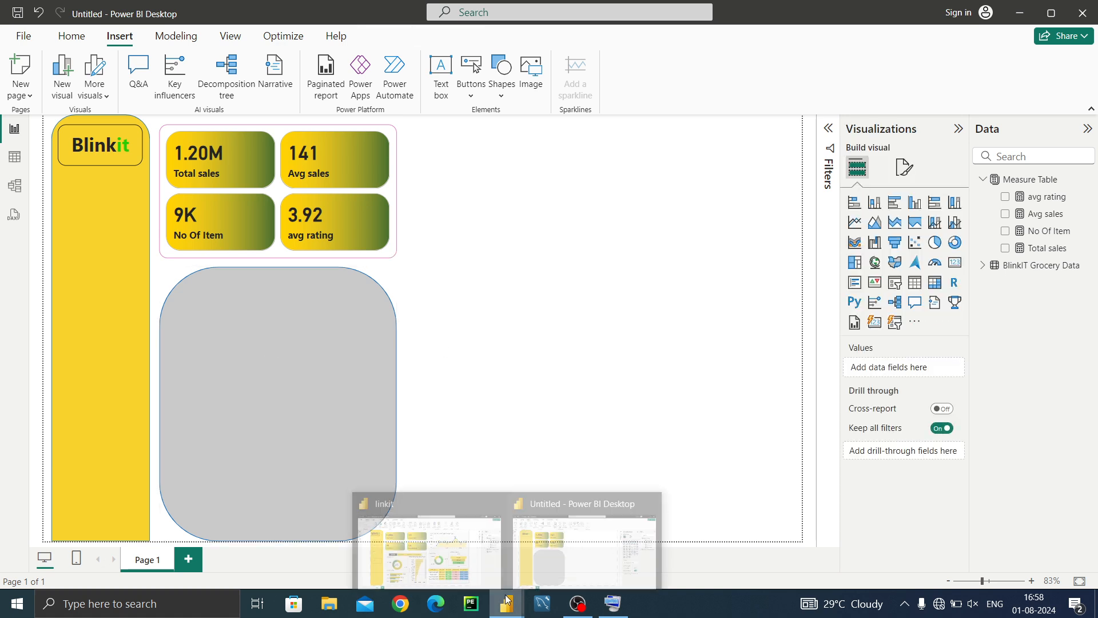
{"action": "mouse_move", "coordinate": [449, 532]}
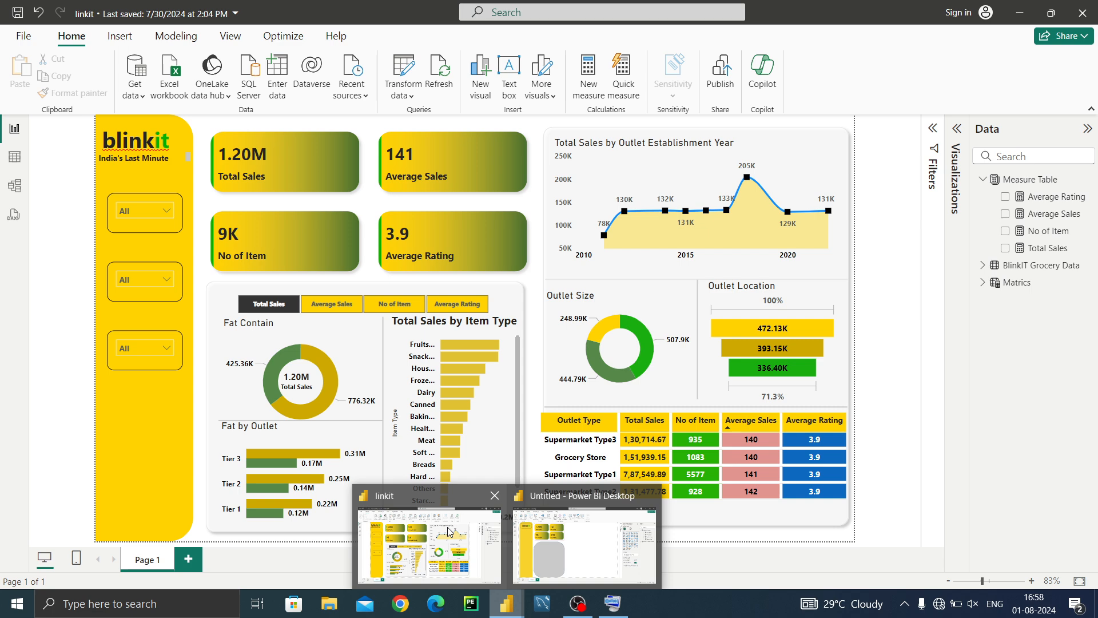
{"action": "left_click", "coordinate": [449, 532]}
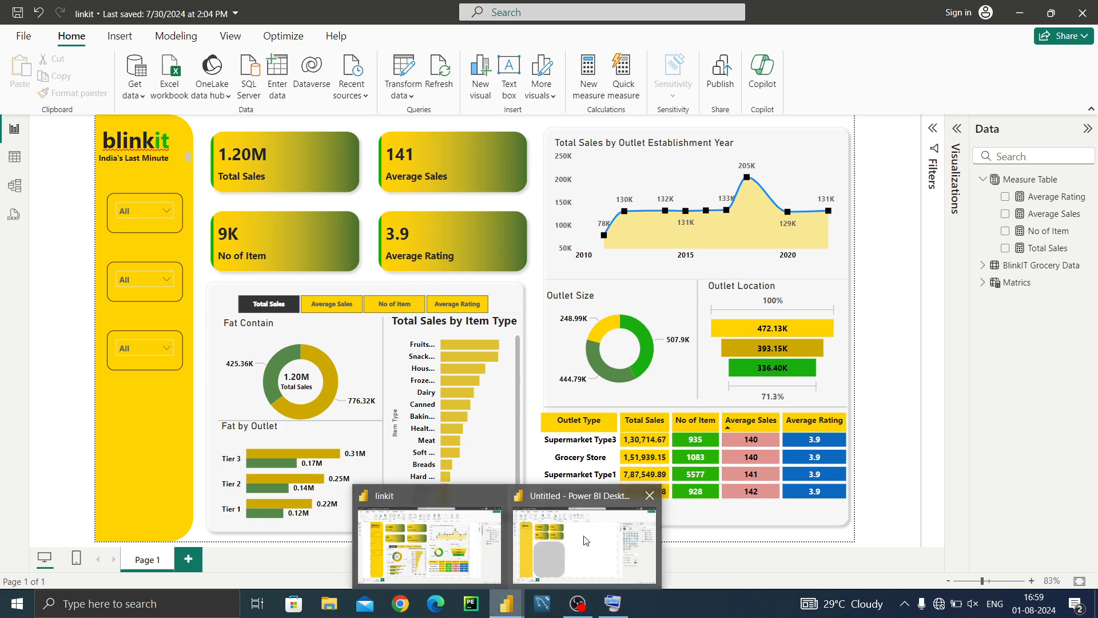
{"action": "left_click", "coordinate": [583, 542]}
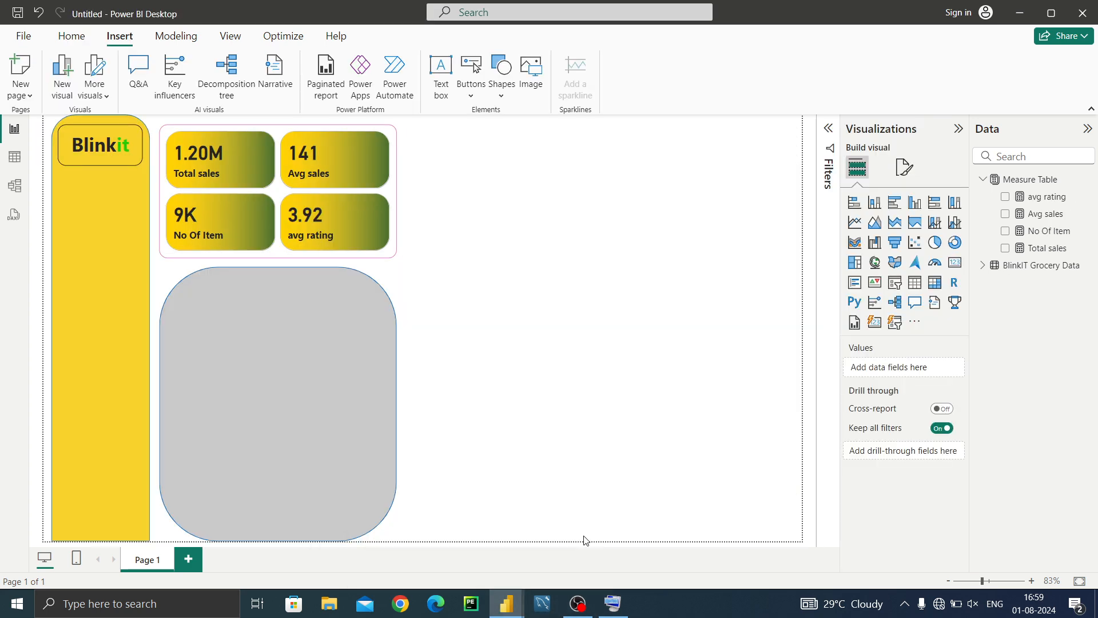
{"action": "left_click", "coordinate": [168, 43]}
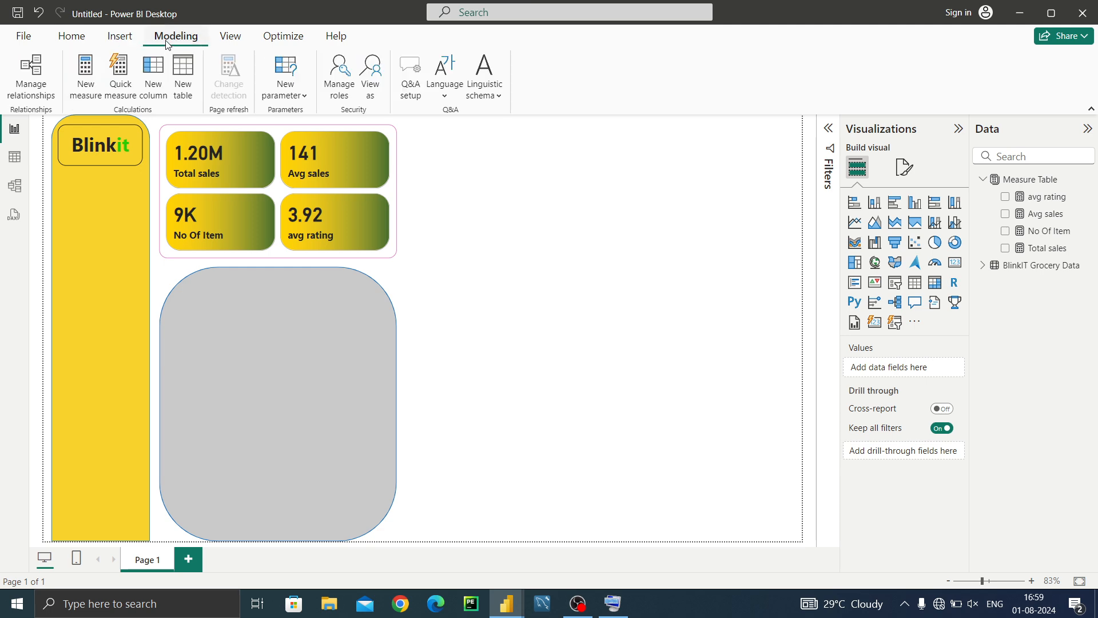
{"action": "left_click", "coordinate": [290, 96]}
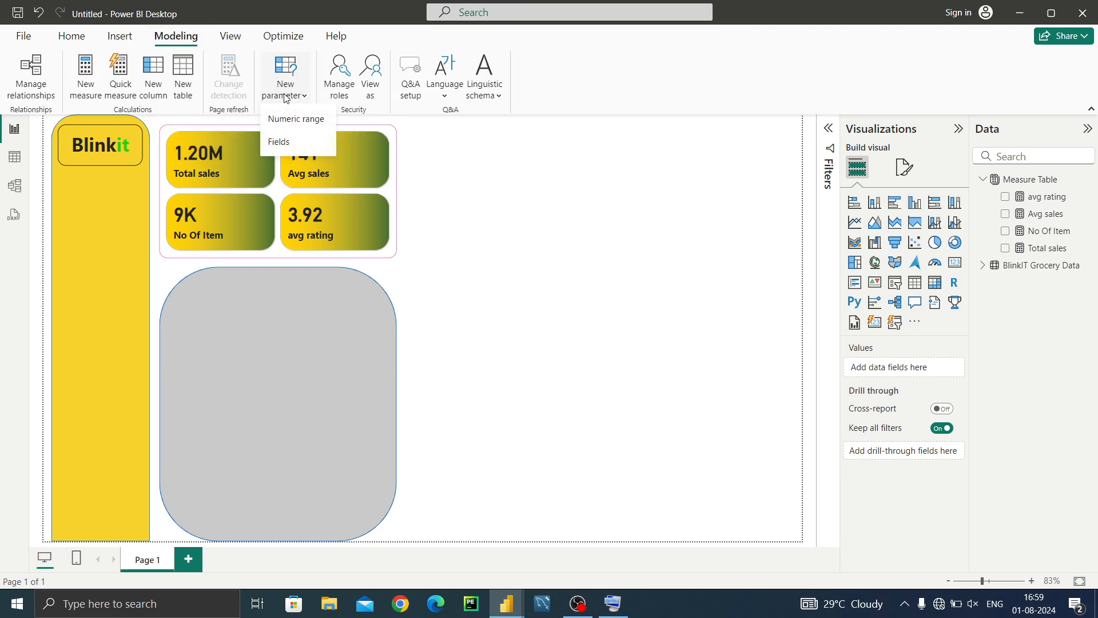
{"action": "left_click", "coordinate": [290, 138]}
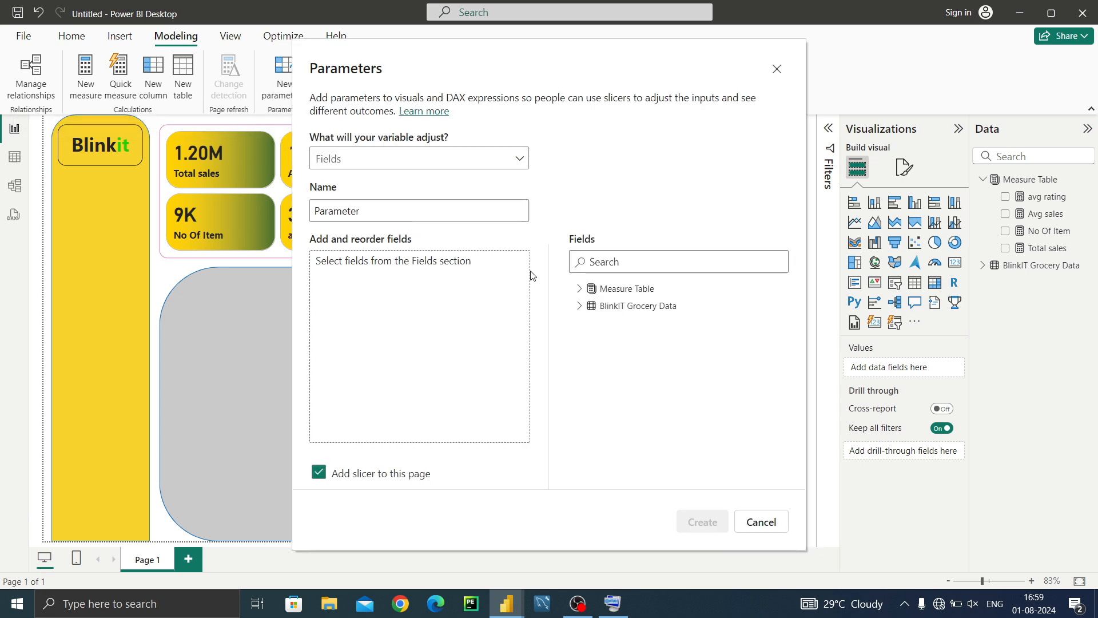
Create the fields parameter from Total sales, Avg sales, No Of Item and avg rating, in that order, with a slicer on the page
{"action": "left_click", "coordinate": [579, 293]}
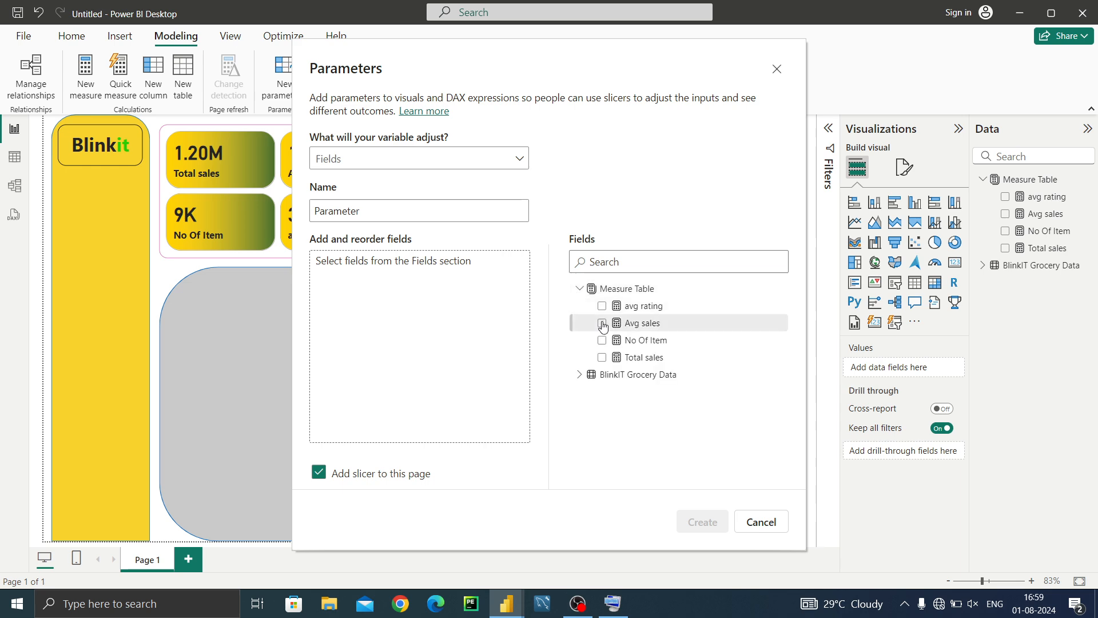
{"action": "left_click", "coordinate": [601, 358]}
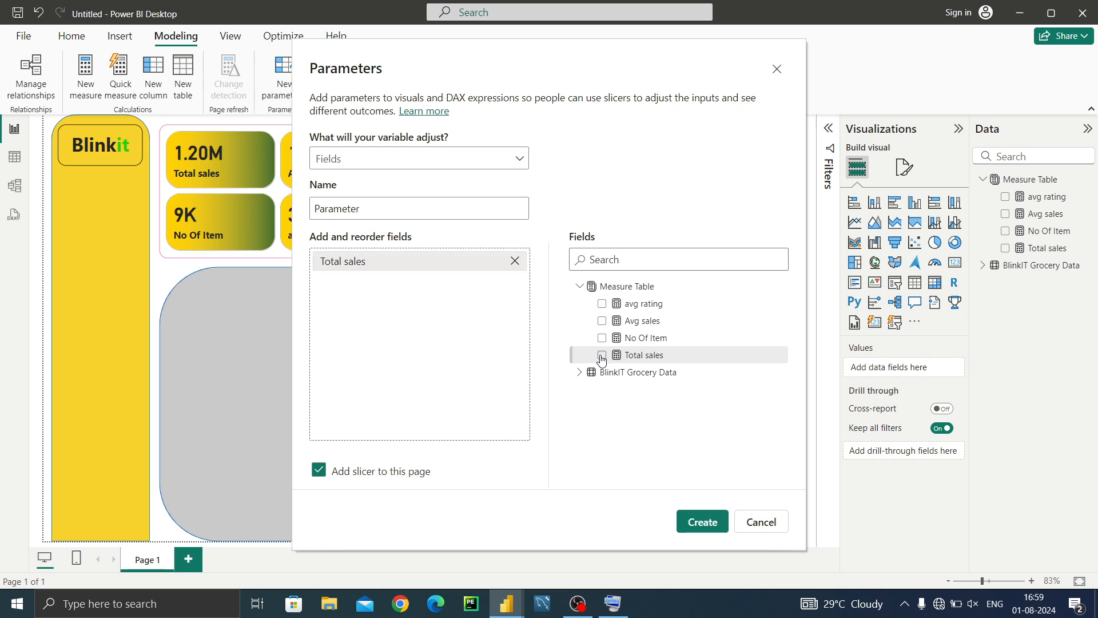
{"action": "left_click", "coordinate": [601, 322]}
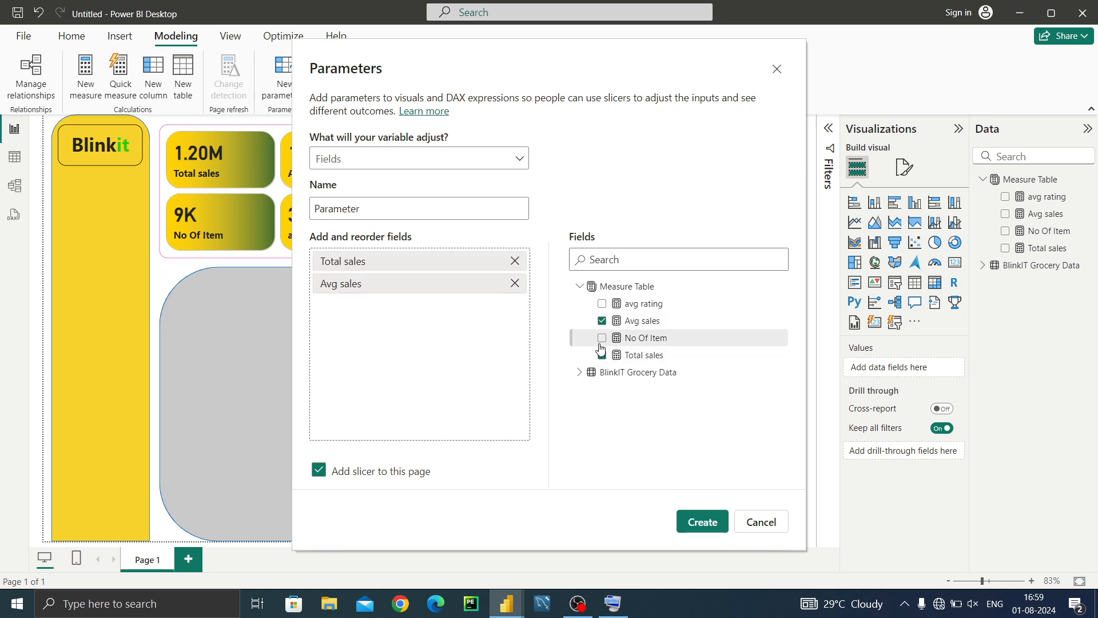
{"action": "left_click", "coordinate": [601, 339]}
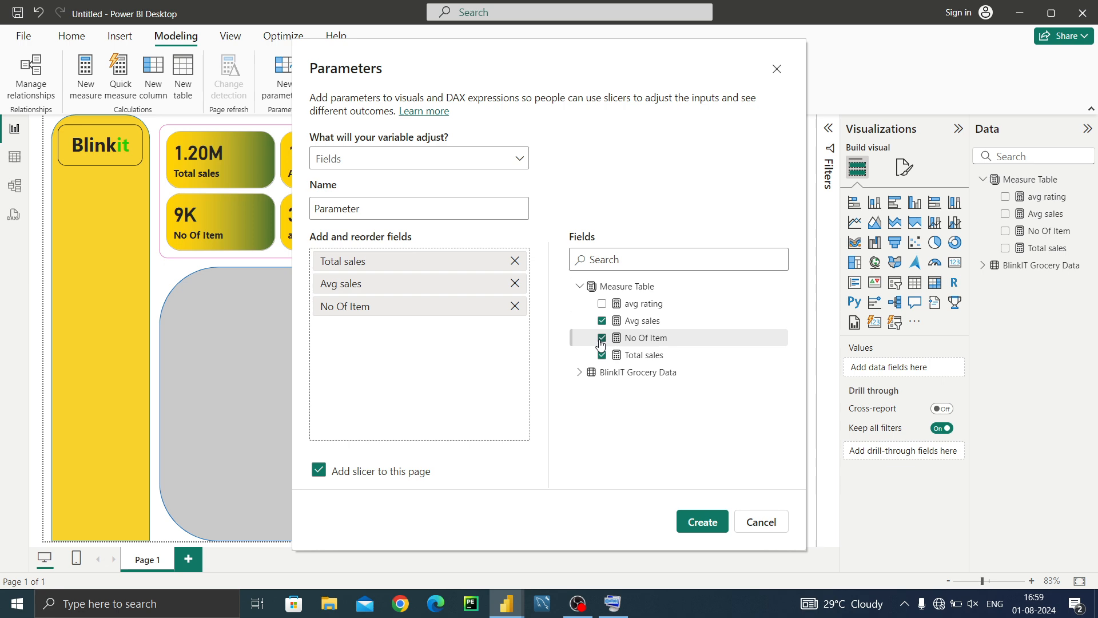
{"action": "left_click", "coordinate": [603, 305]}
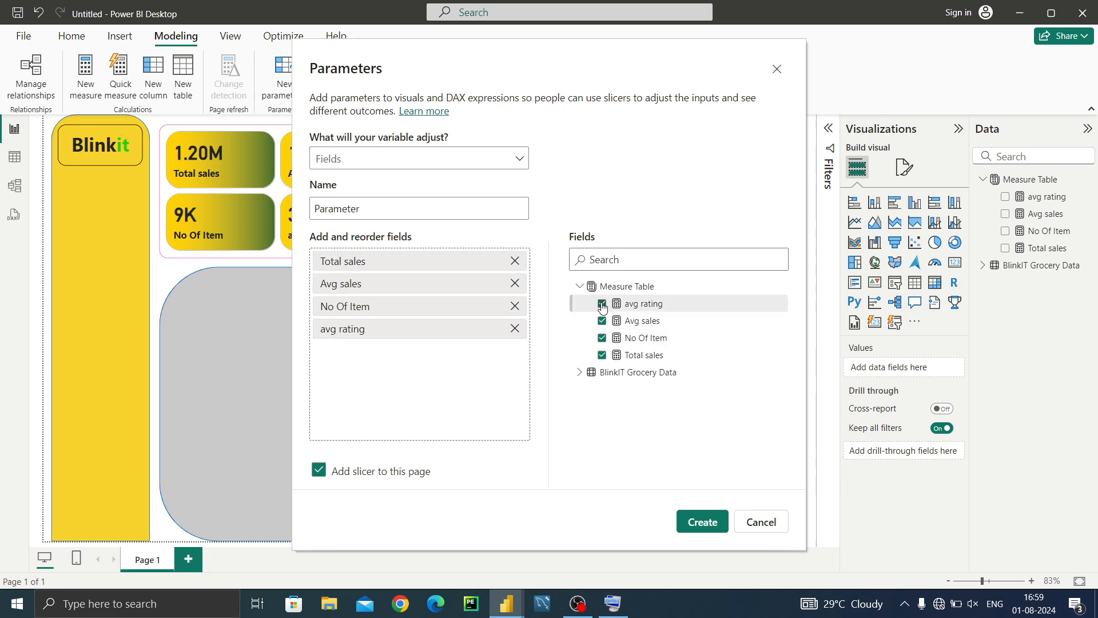
{"action": "left_click", "coordinate": [702, 521]}
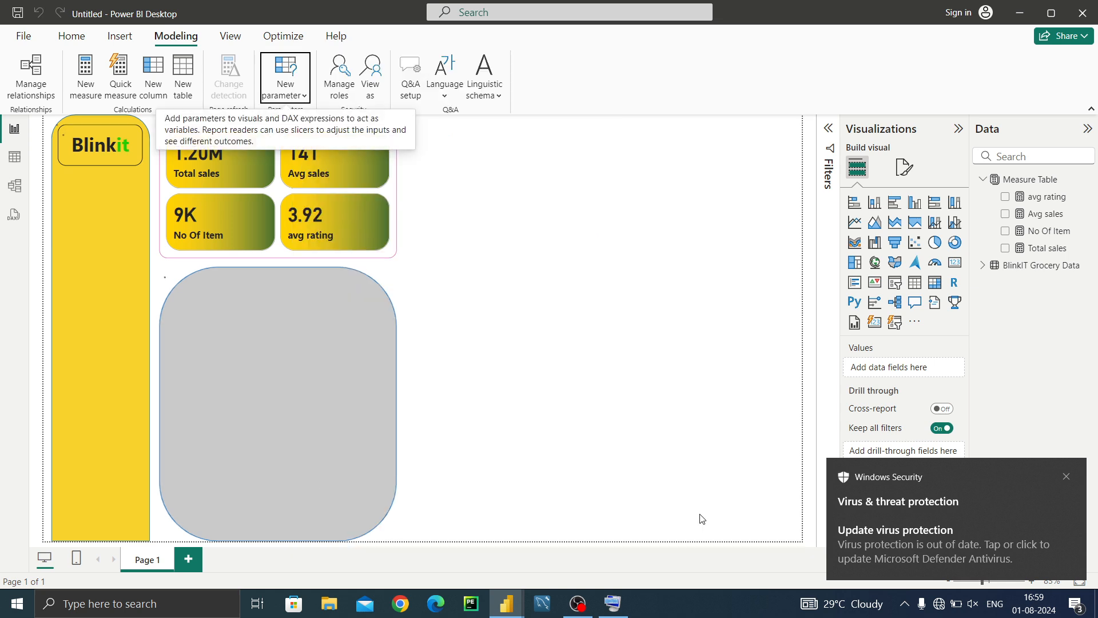
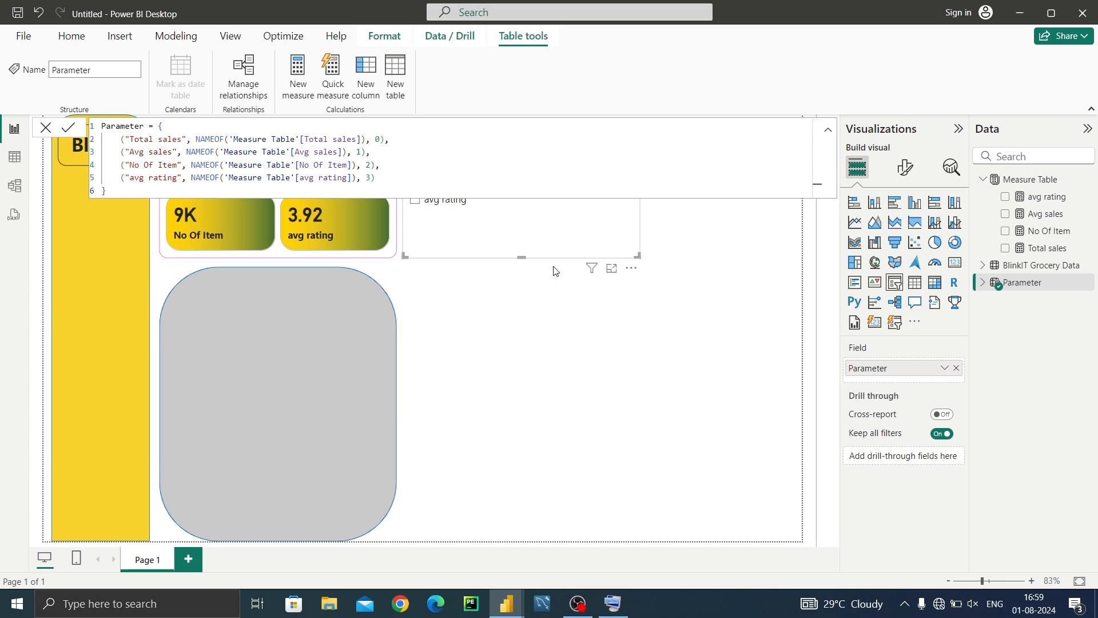
Accept the parameter's formula without changes and return to the full report canvas
{"action": "left_click", "coordinate": [409, 172]}
{"action": "left_click", "coordinate": [603, 605]}
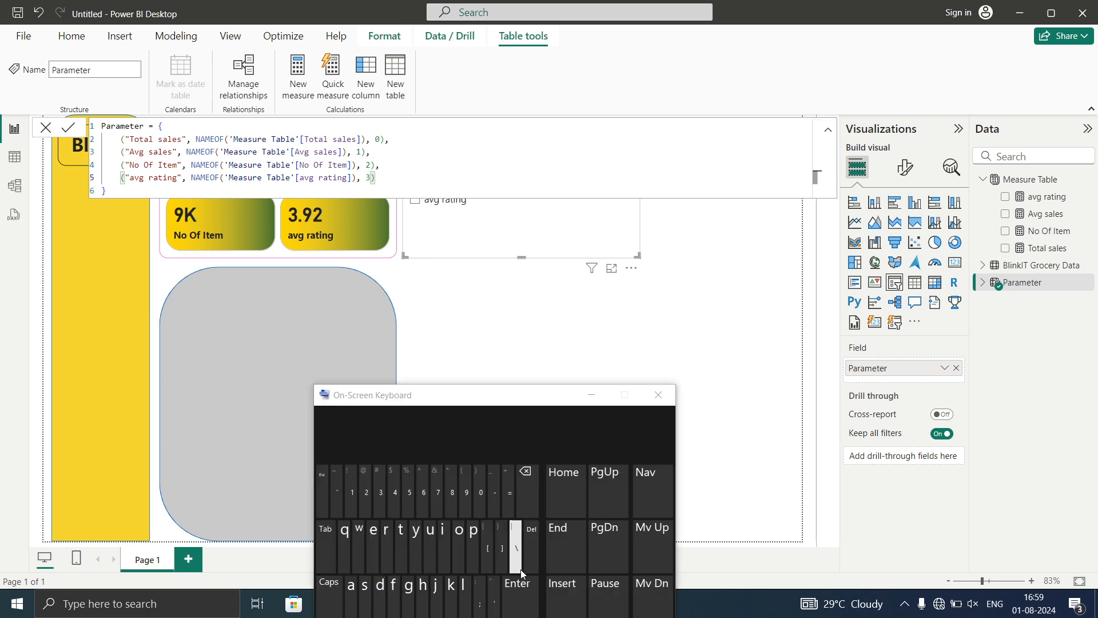
{"action": "left_click", "coordinate": [518, 595]}
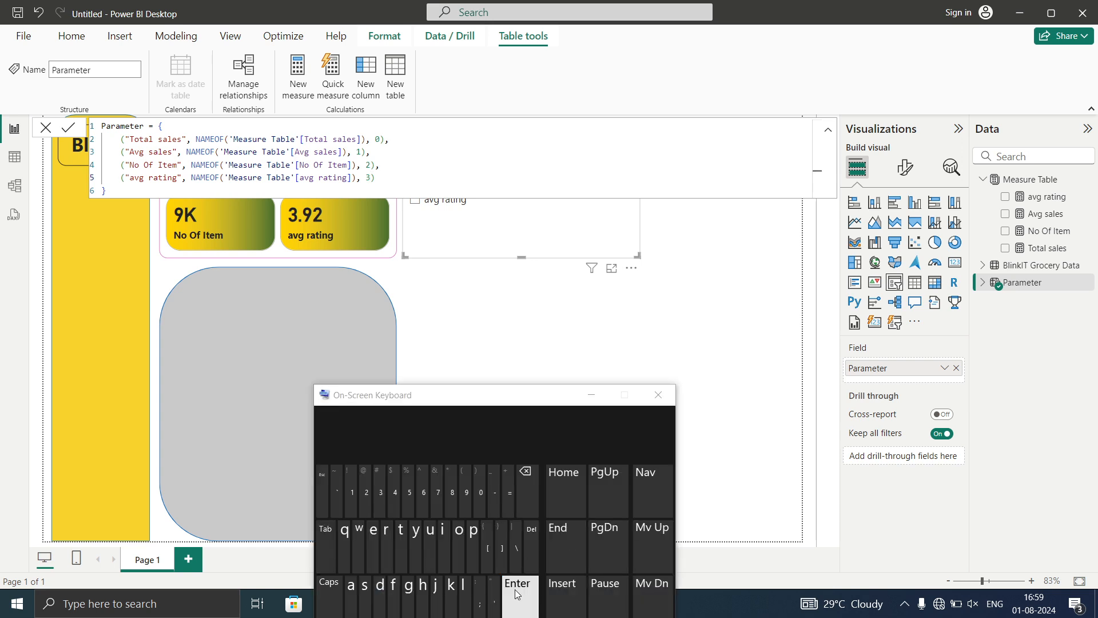
{"action": "left_click", "coordinate": [592, 394]}
{"action": "left_click", "coordinate": [628, 339]}
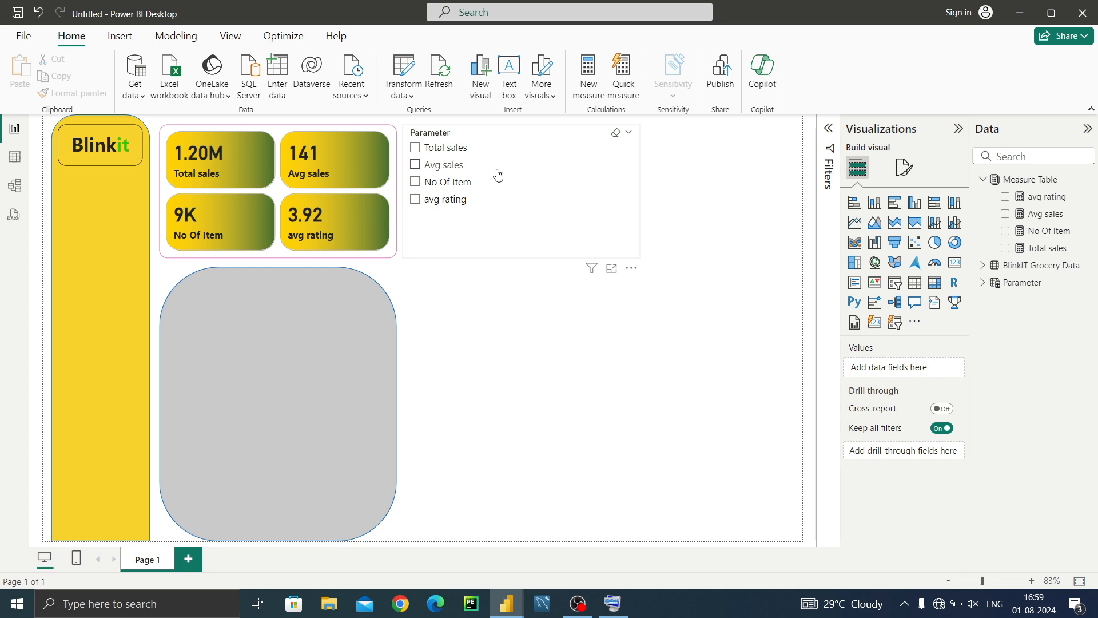
Test the Avg sales option in the parameter slicer, clear it again, and shrink the slicer to about 135 high
{"action": "left_click", "coordinate": [430, 165]}
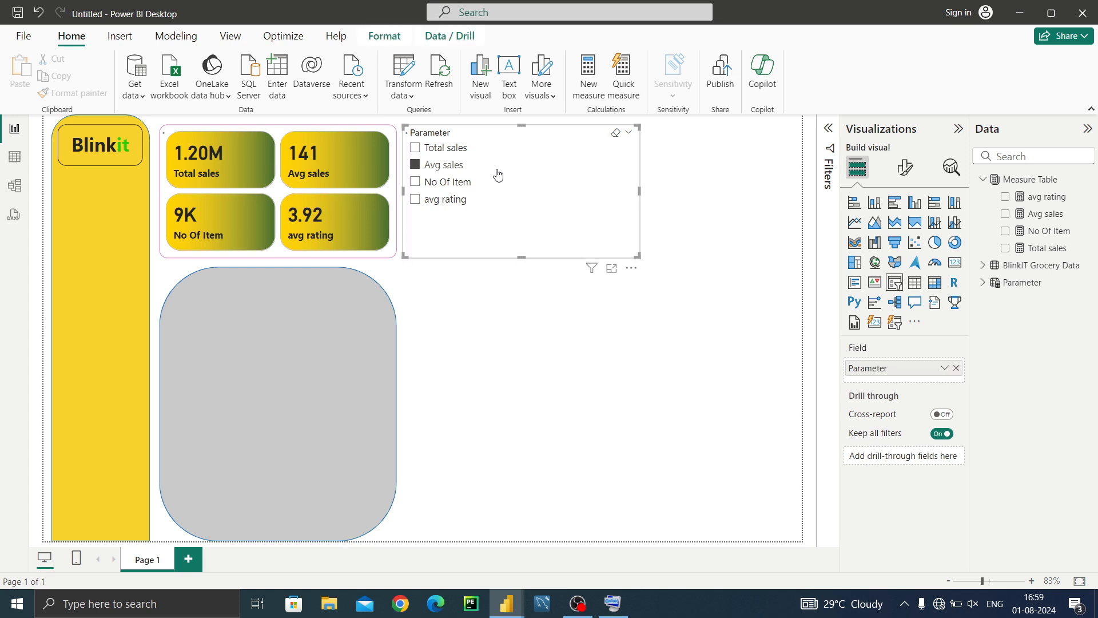
{"action": "left_click", "coordinate": [416, 166]}
{"action": "left_click_drag", "start_coordinate": [637, 256], "coordinate": [611, 205]}
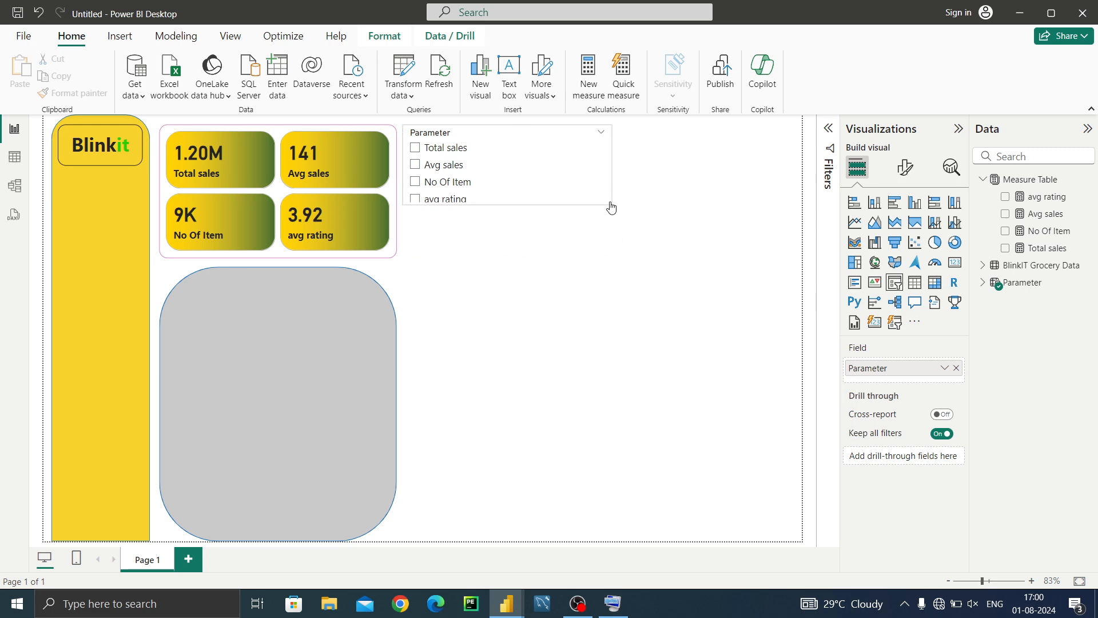
Set the parameter slicer's style to Tile
{"action": "left_click", "coordinate": [905, 167]}
{"action": "left_click", "coordinate": [881, 280]}
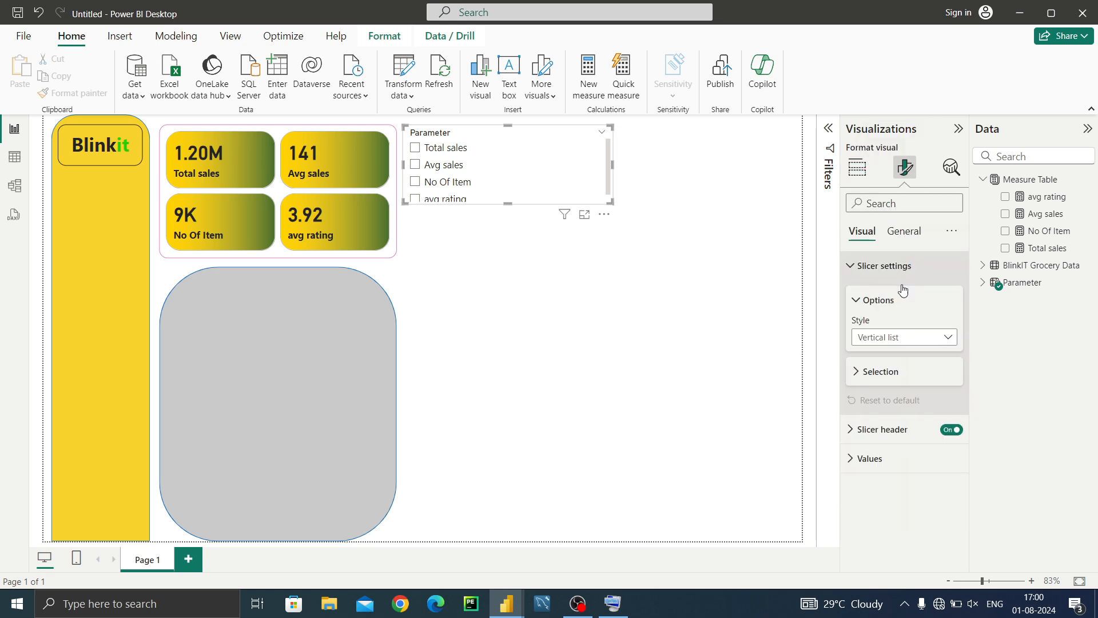
{"action": "left_click", "coordinate": [884, 337]}
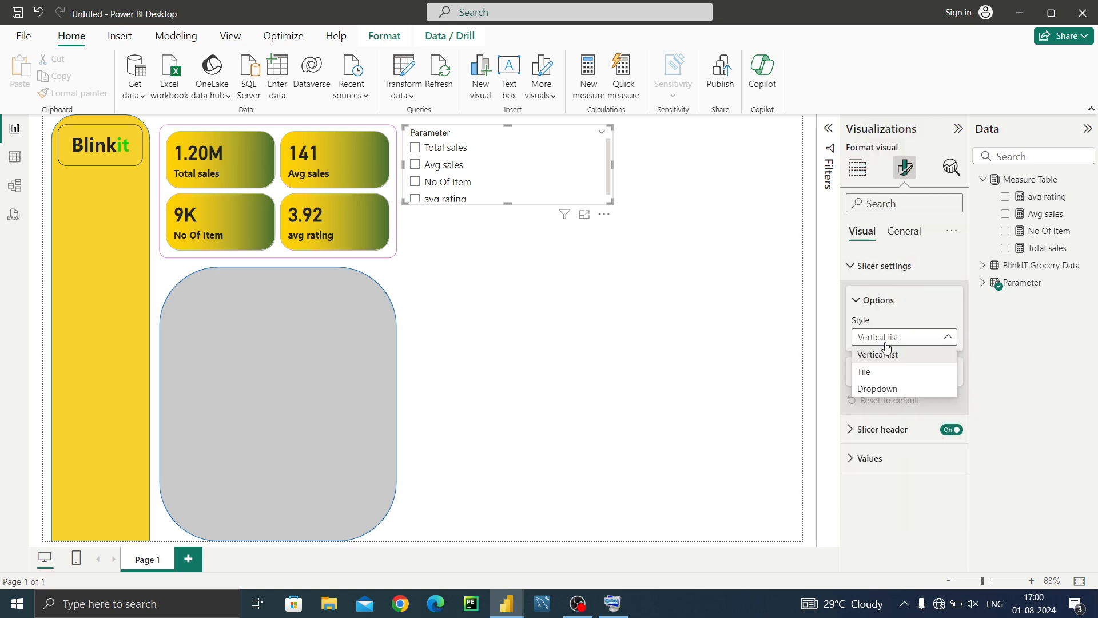
{"action": "left_click", "coordinate": [875, 376]}
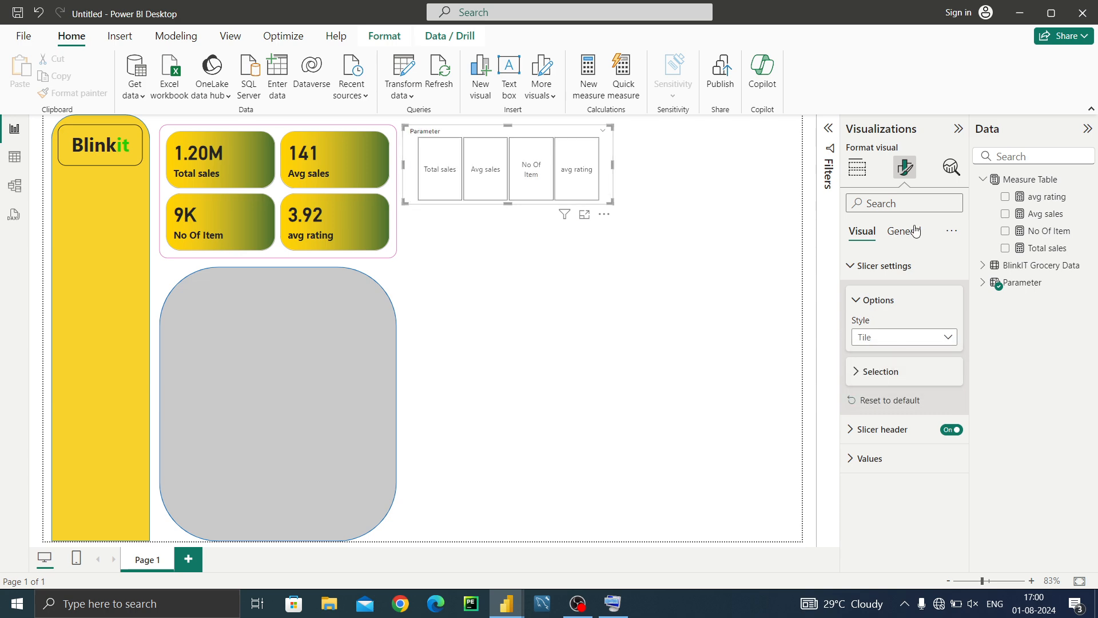
{"action": "mouse_move", "coordinate": [507, 607]}
{"action": "left_click", "coordinate": [878, 337]}
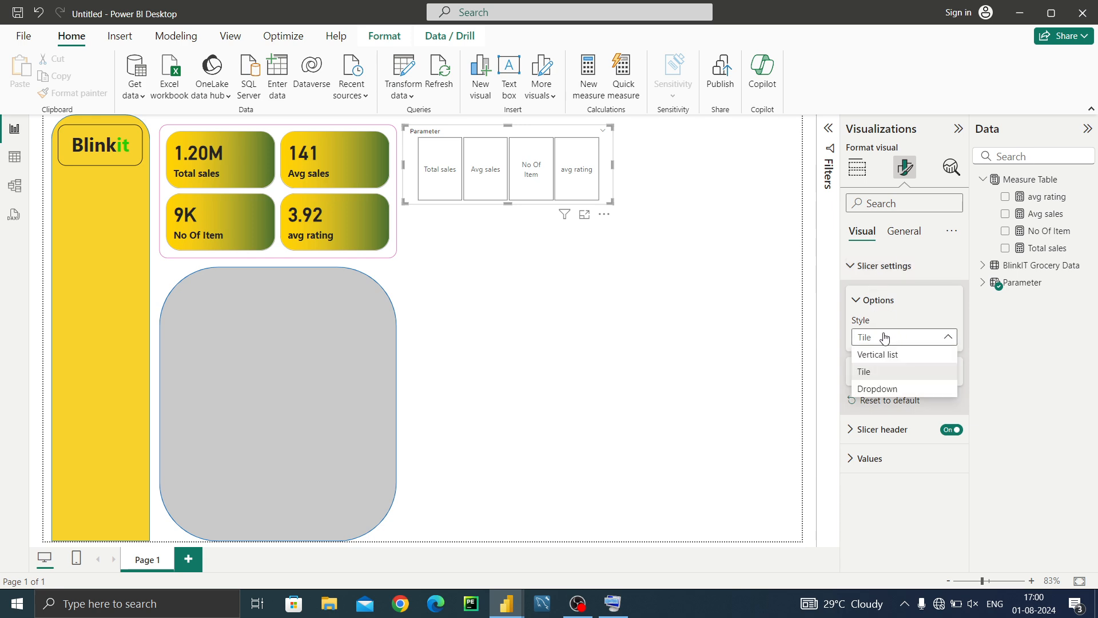
{"action": "left_click", "coordinate": [864, 318]}
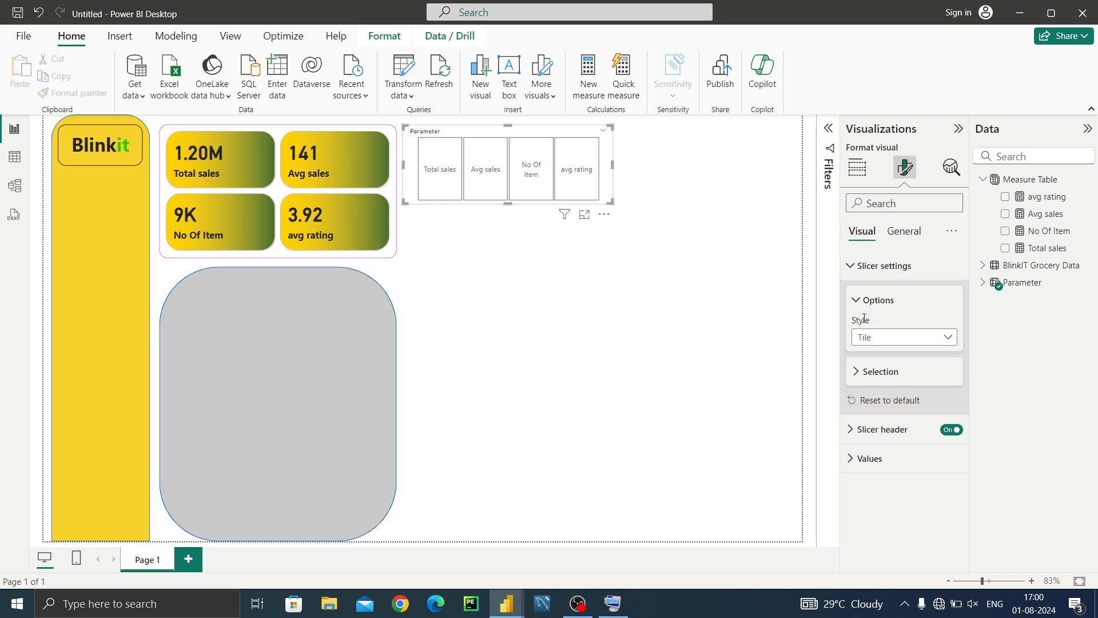
Turn off the slicer header and widen the parameter slicer to about 583
{"action": "left_click", "coordinate": [861, 298]}
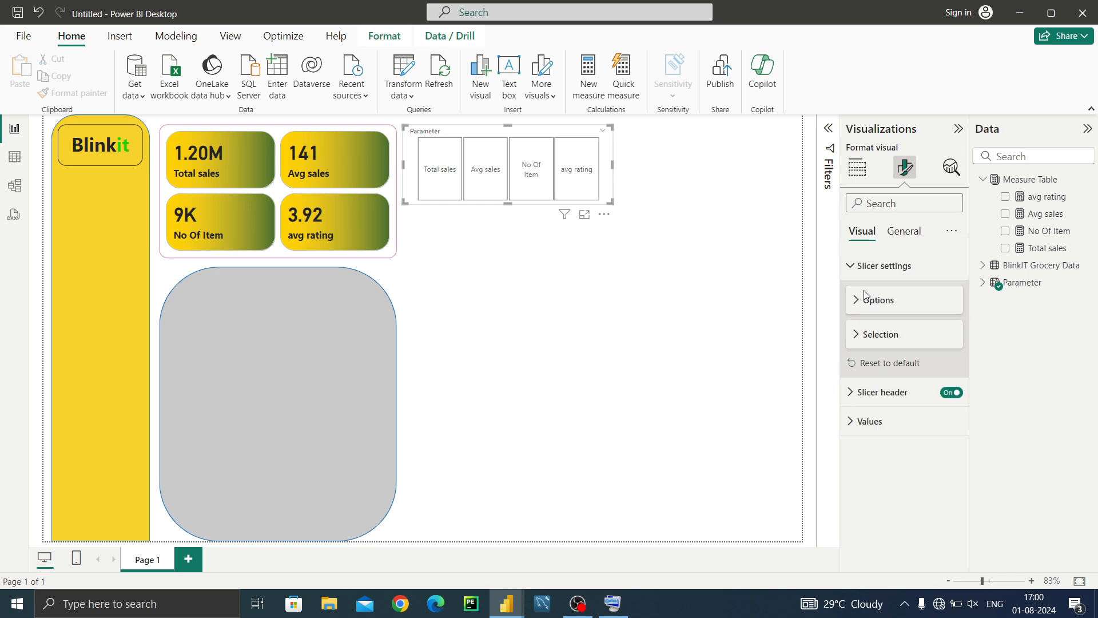
{"action": "left_click", "coordinate": [865, 266]}
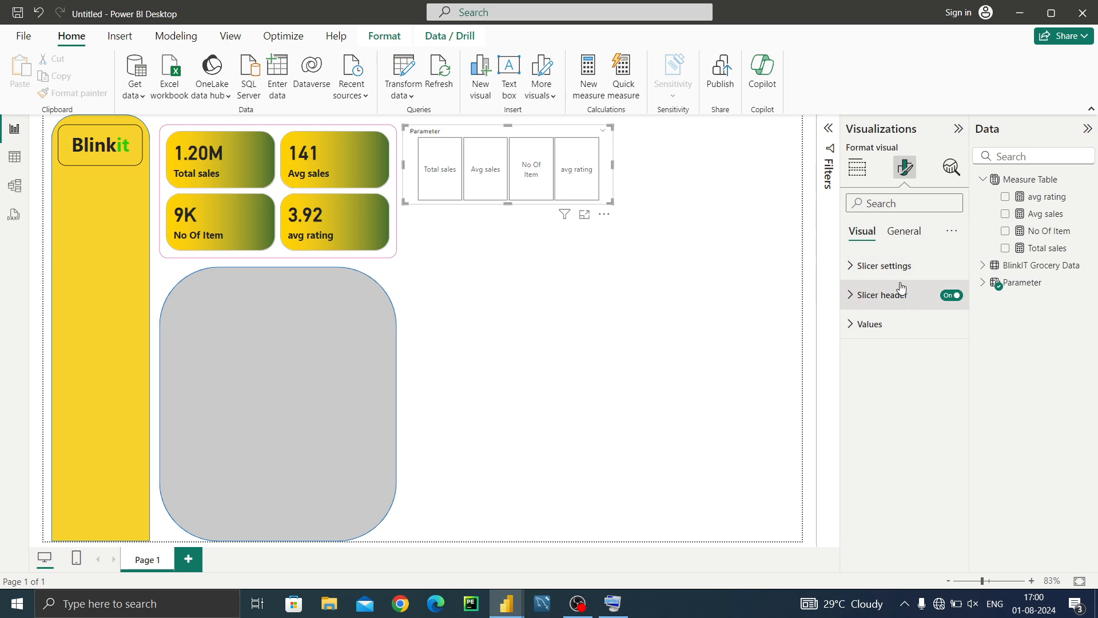
{"action": "left_click", "coordinate": [952, 295]}
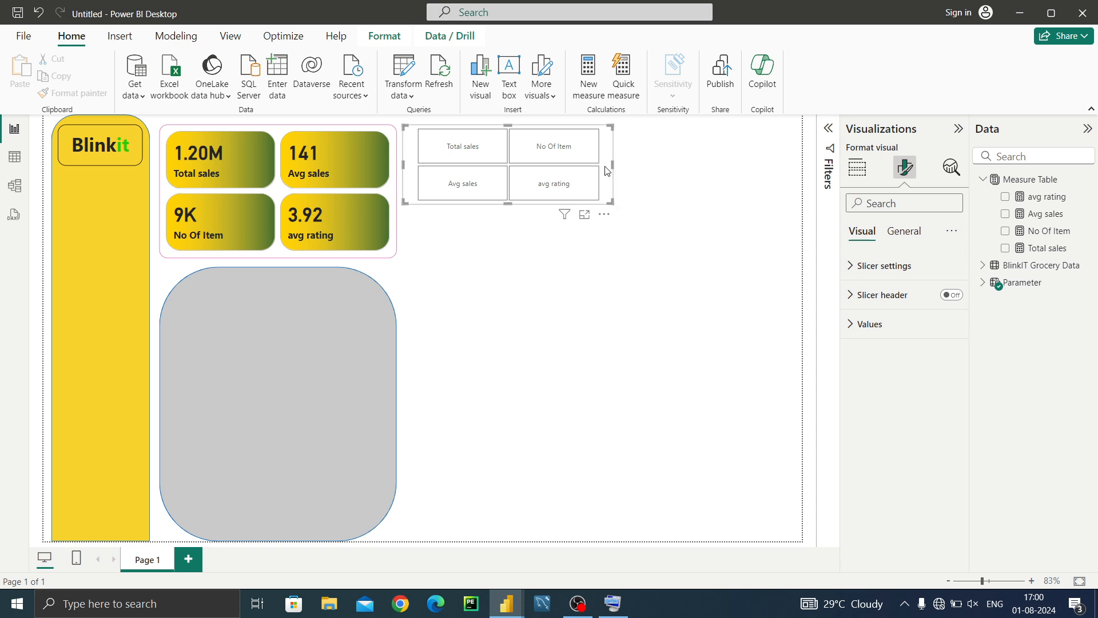
{"action": "left_click_drag", "start_coordinate": [614, 165], "coordinate": [748, 151]}
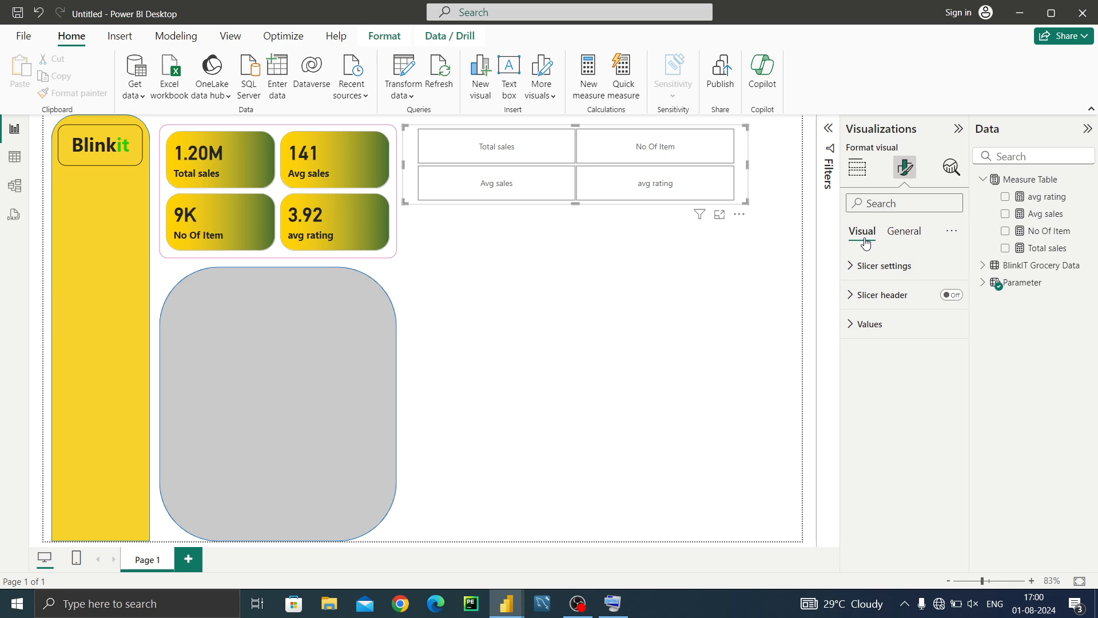
Resize the parameter slicer to about 69 high and 498 wide, with its four tiles in a single row
{"action": "left_click", "coordinate": [868, 276]}
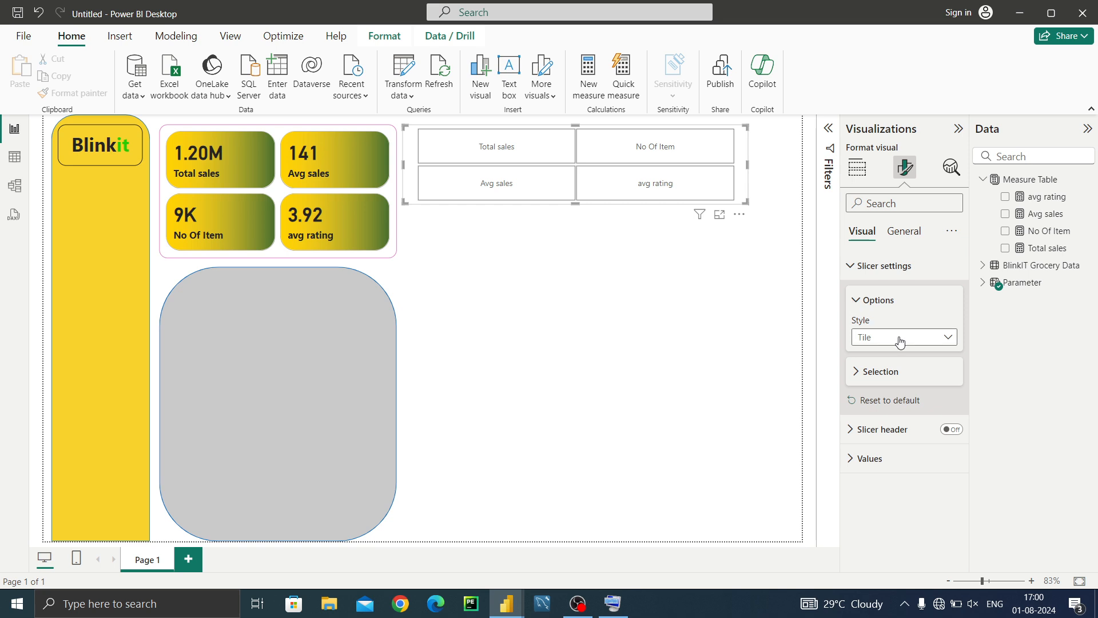
{"action": "left_click", "coordinate": [853, 265]}
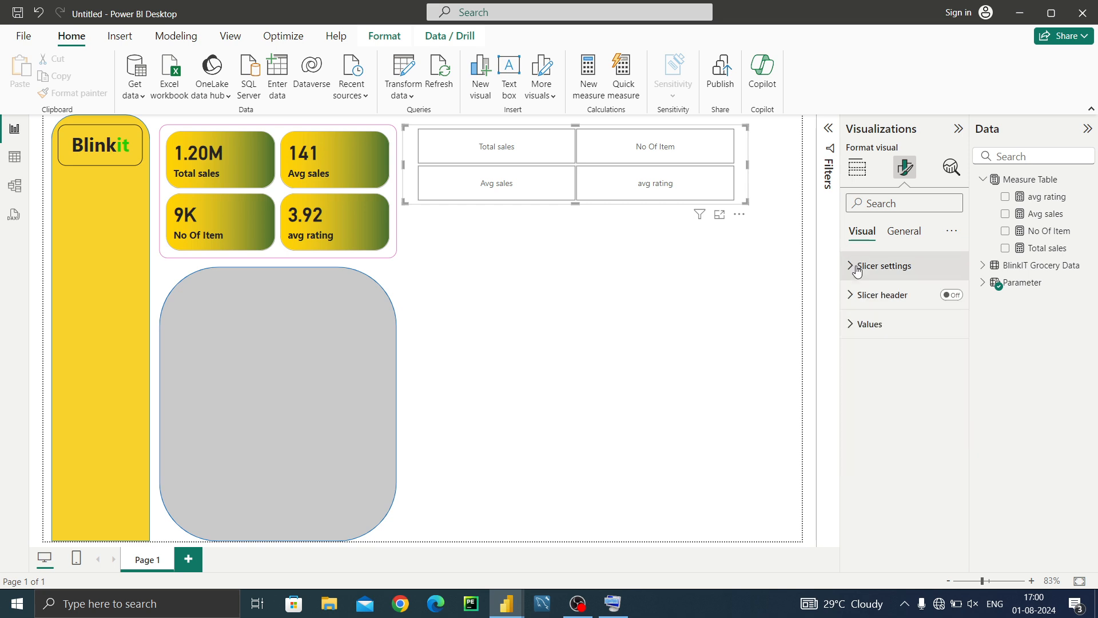
{"action": "left_click", "coordinate": [867, 334]}
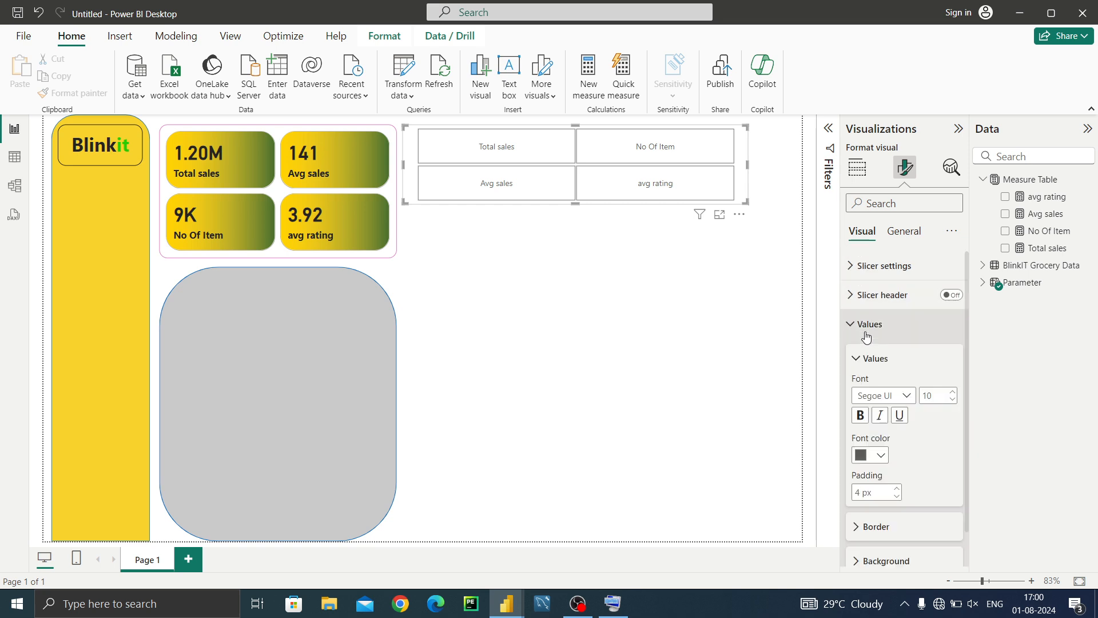
{"action": "left_click", "coordinate": [867, 334]}
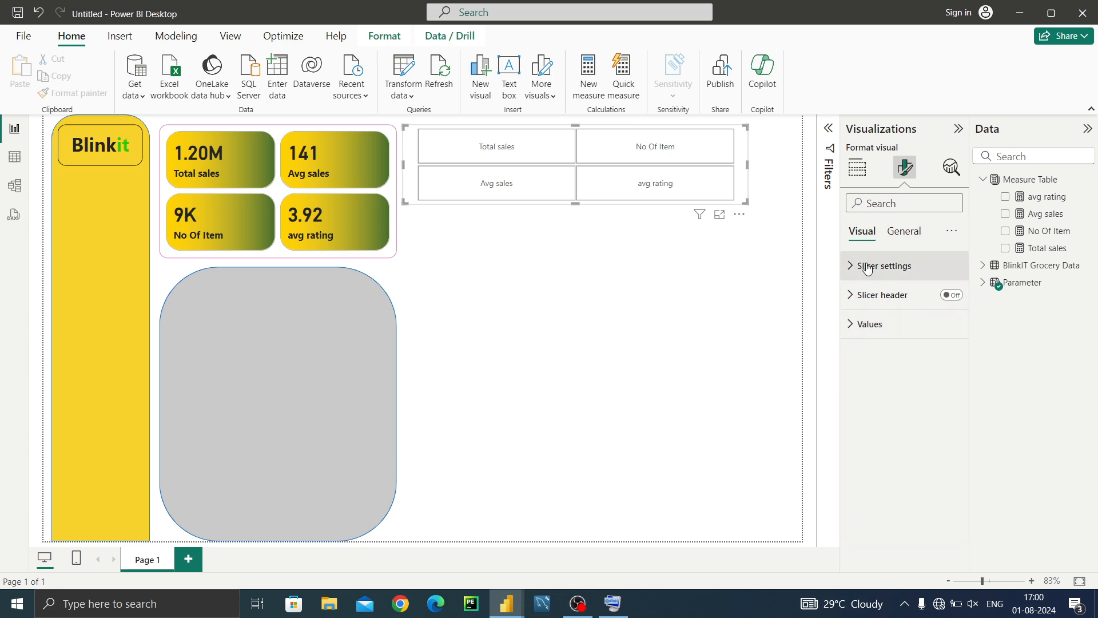
{"action": "left_click", "coordinate": [896, 230]}
{"action": "left_click", "coordinate": [864, 269]}
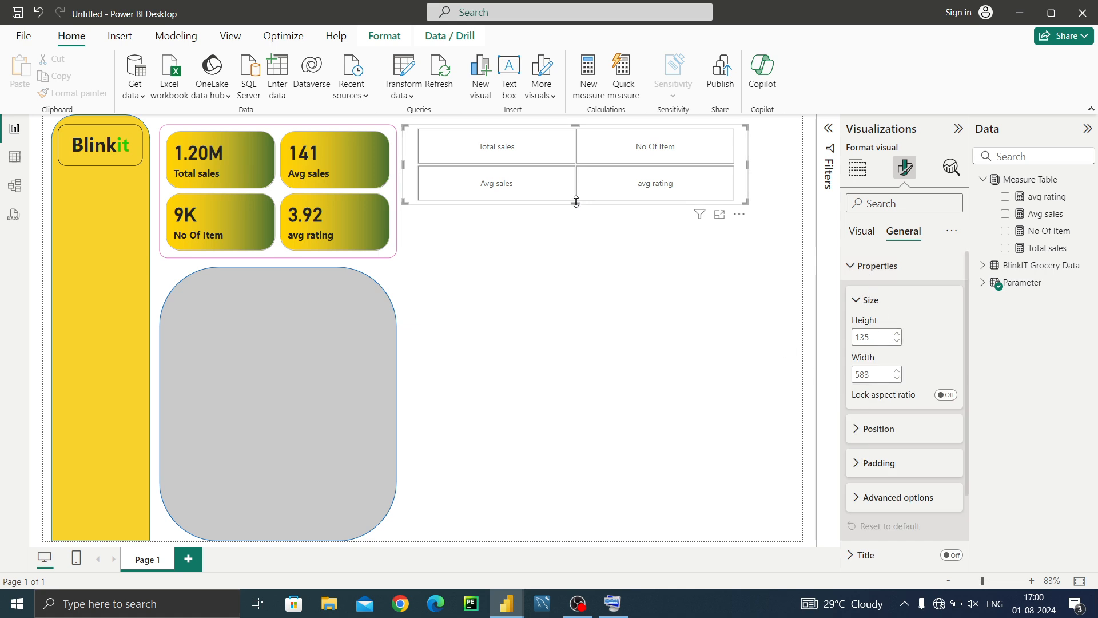
{"action": "left_click_drag", "start_coordinate": [575, 201], "coordinate": [574, 166]}
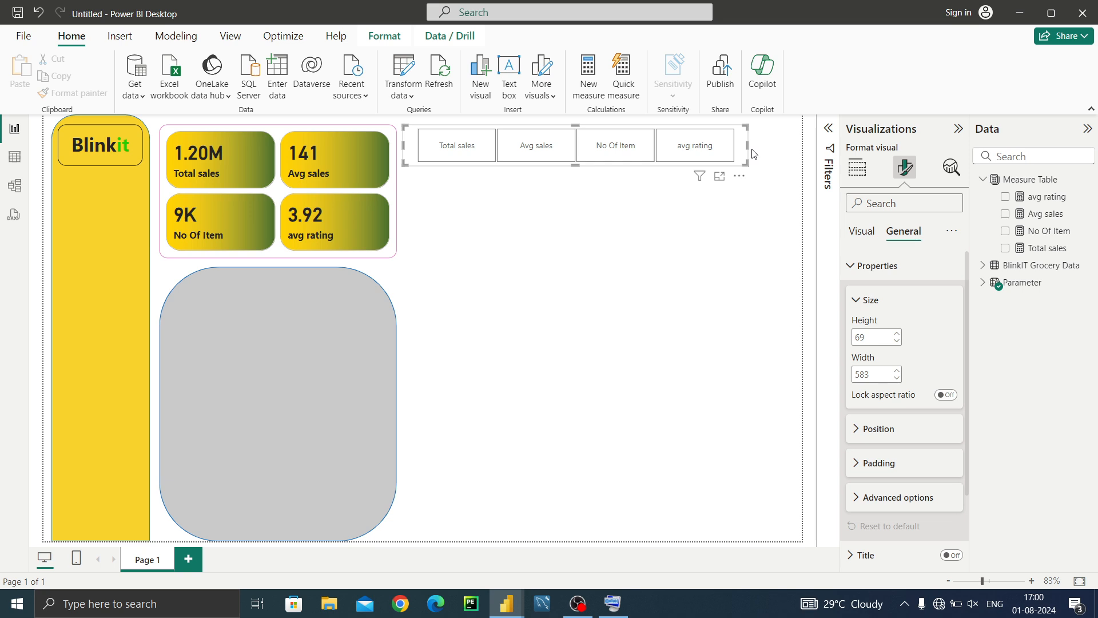
{"action": "left_click_drag", "start_coordinate": [749, 144], "coordinate": [695, 155]}
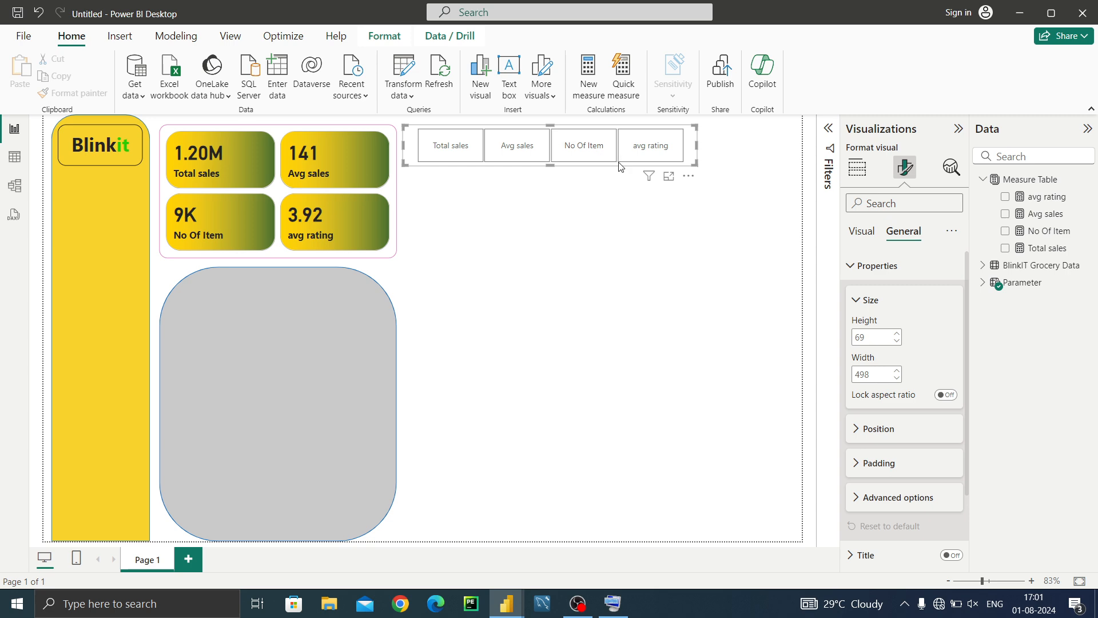
Move the parameter slicer into the empty area just beyond the KPI cards and the grey rounded rectangle
{"action": "left_click_drag", "start_coordinate": [618, 167], "coordinate": [541, 319]}
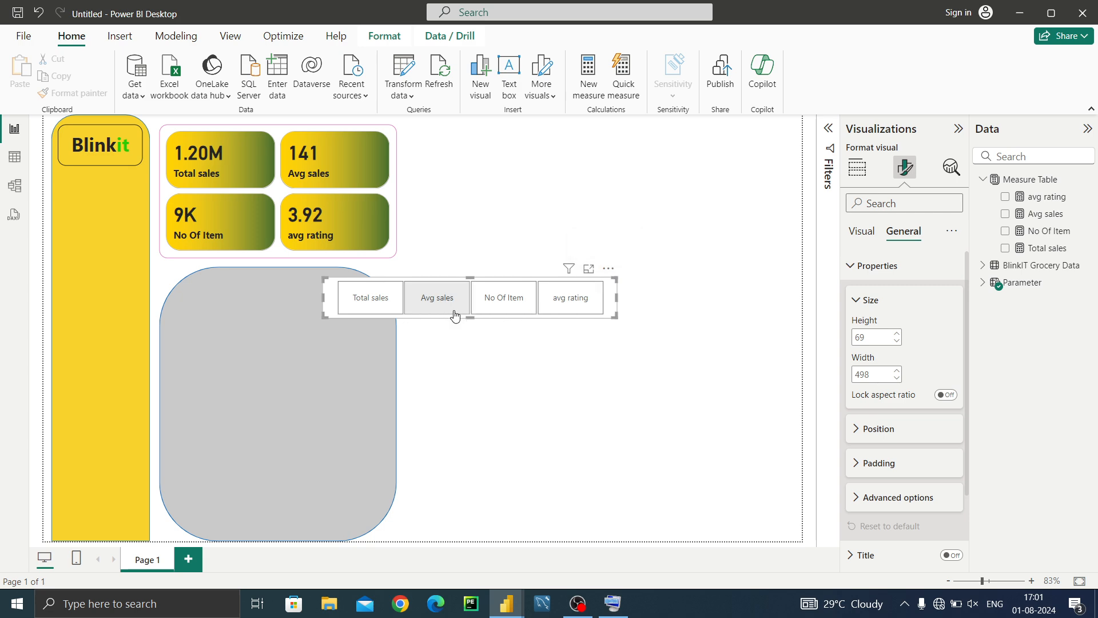
{"action": "left_click", "coordinate": [469, 325]}
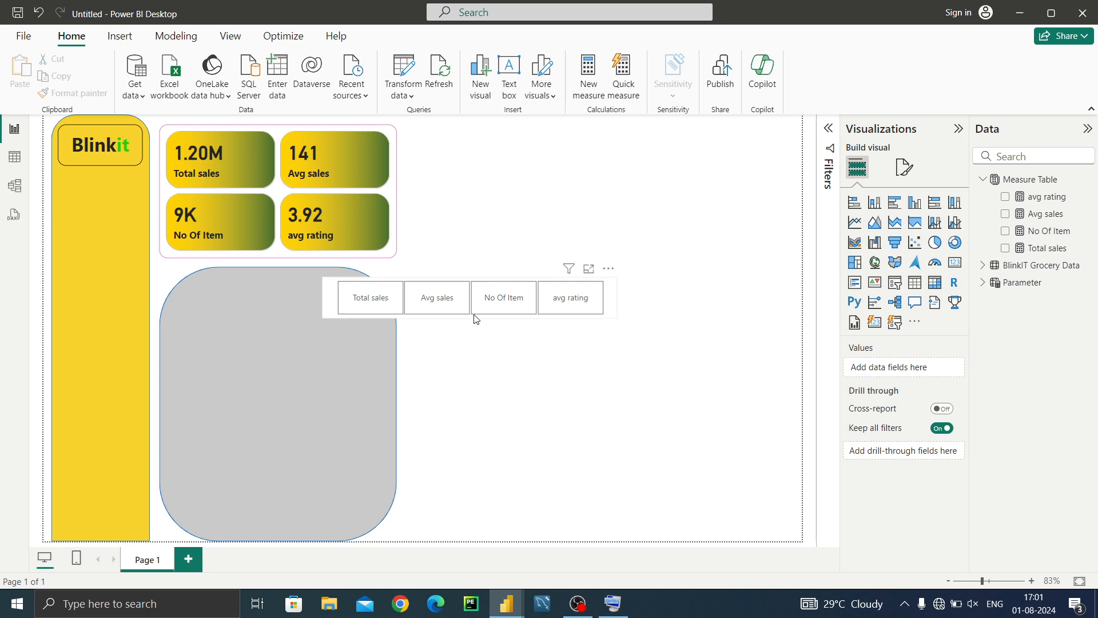
{"action": "left_click_drag", "start_coordinate": [477, 318], "coordinate": [561, 277]}
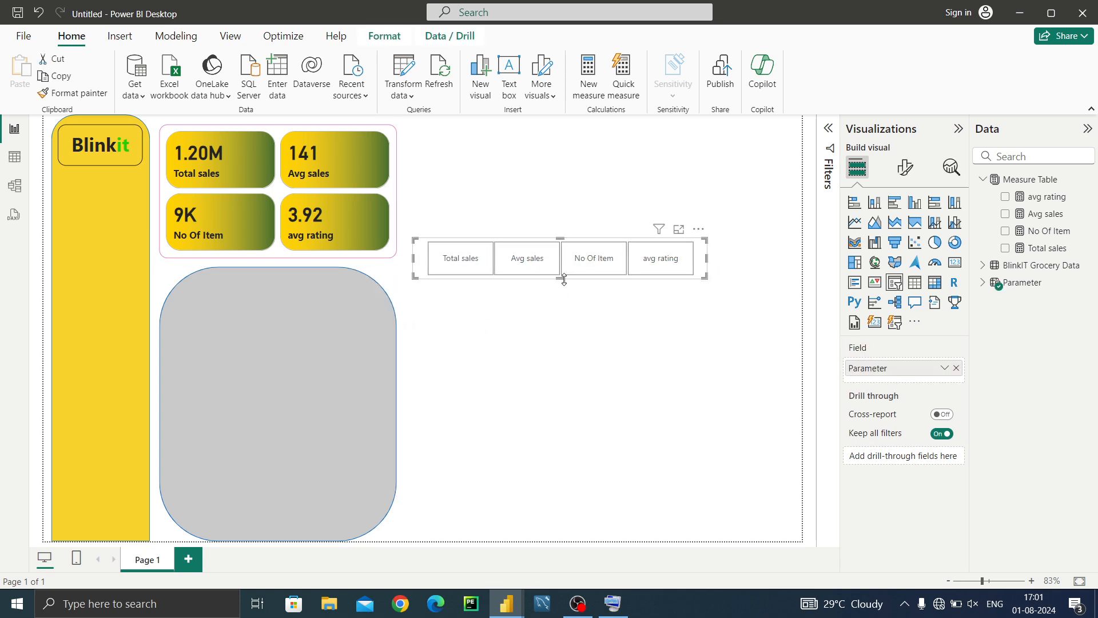
Set the overall rotation of the grey rounded rectangle to 90°
{"action": "left_click", "coordinate": [283, 371]}
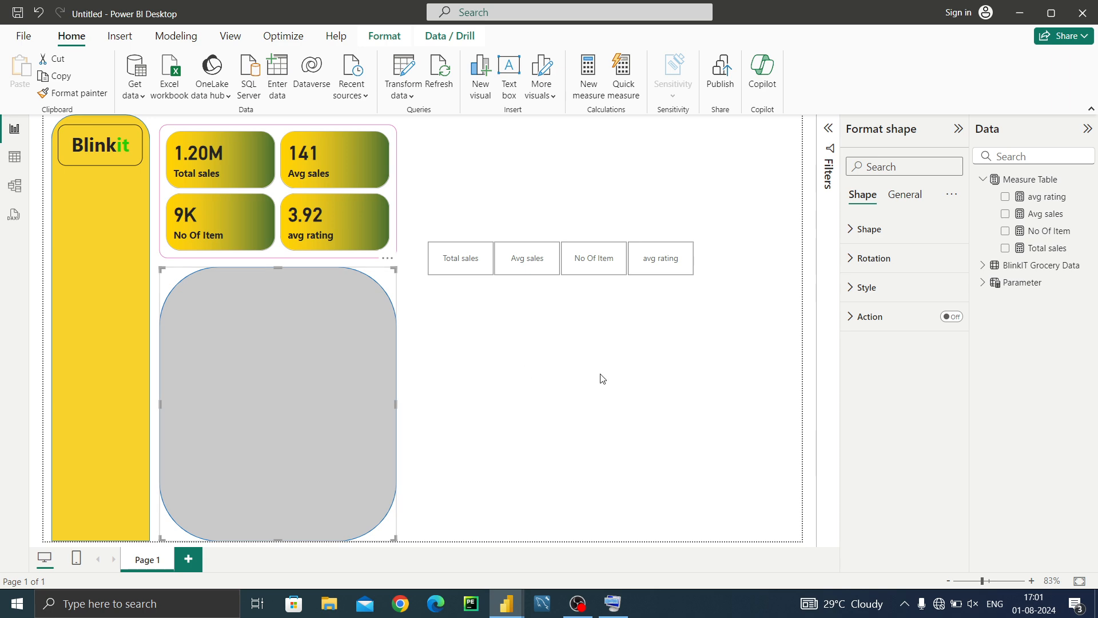
{"action": "left_click", "coordinate": [867, 273]}
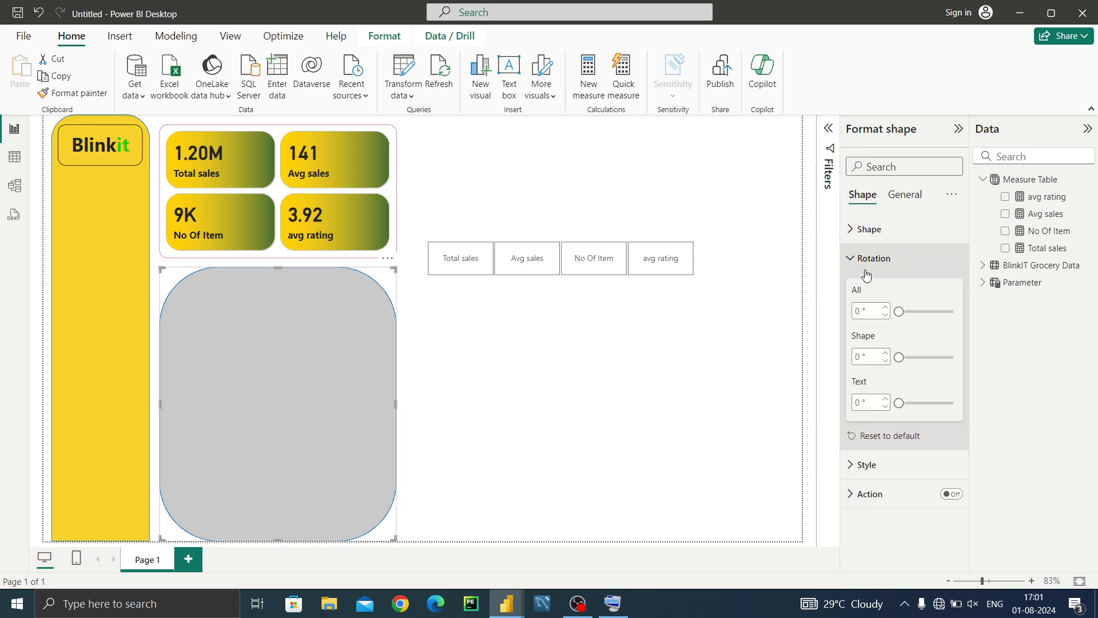
{"action": "left_click_drag", "start_coordinate": [901, 313], "coordinate": [913, 317]}
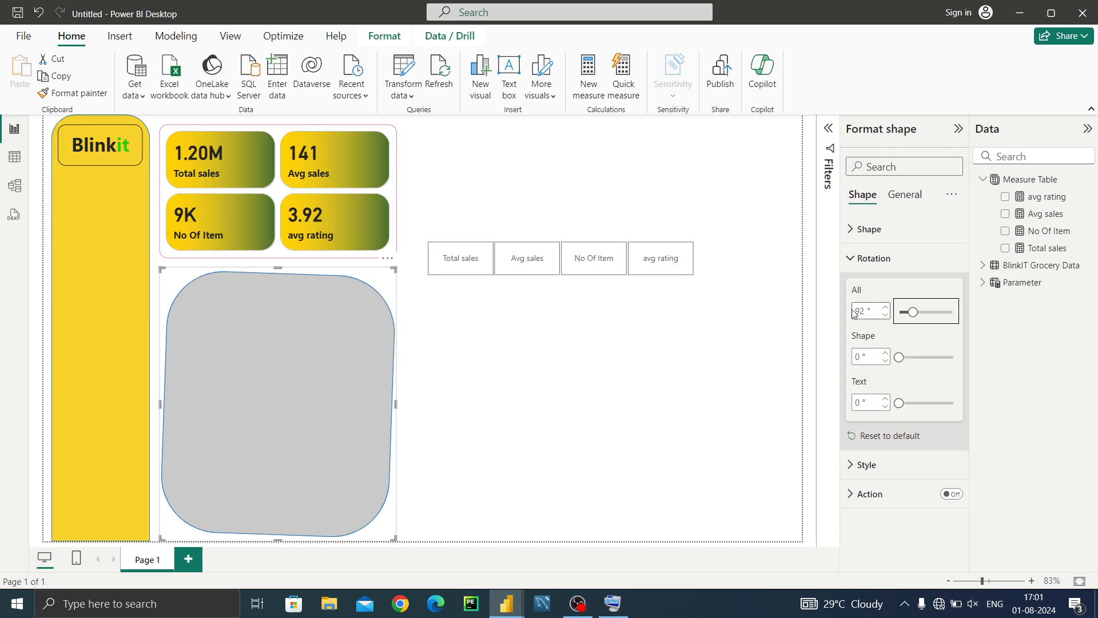
{"action": "left_click", "coordinate": [884, 317]}
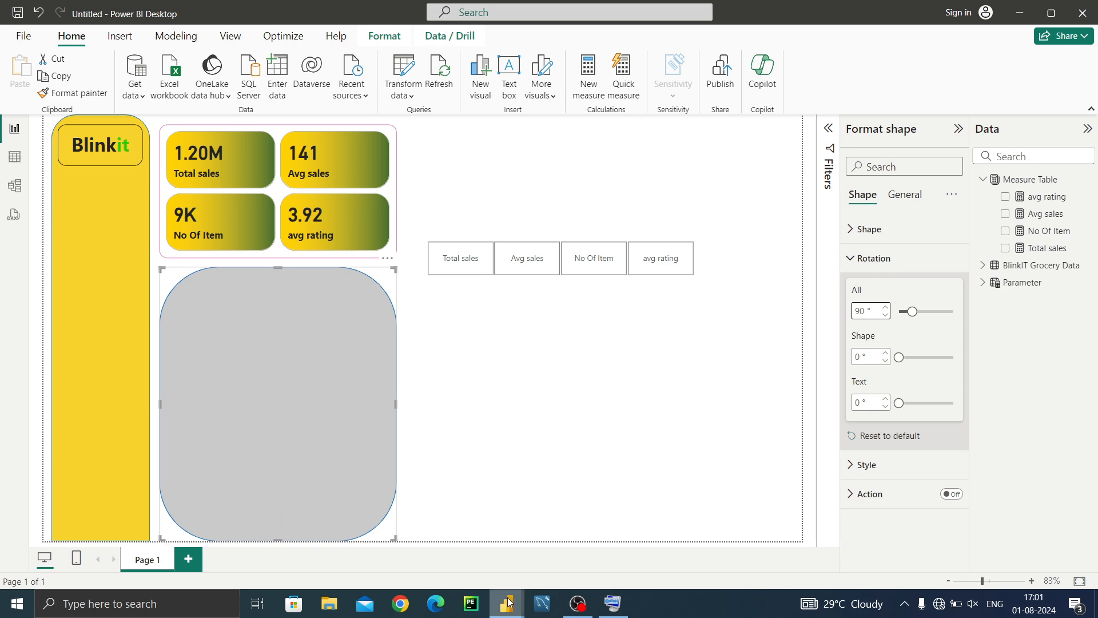
Change the shape type of the grey rounded rectangle to Rectangle
{"action": "mouse_move", "coordinate": [503, 603]}
{"action": "mouse_move", "coordinate": [417, 543]}
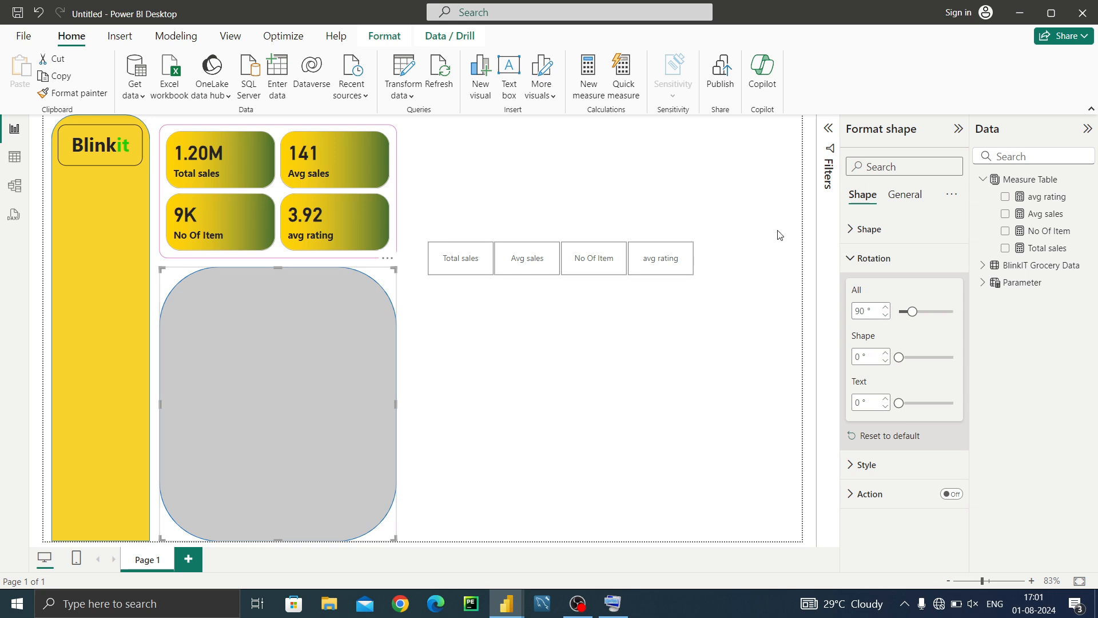
{"action": "left_click", "coordinate": [864, 230]}
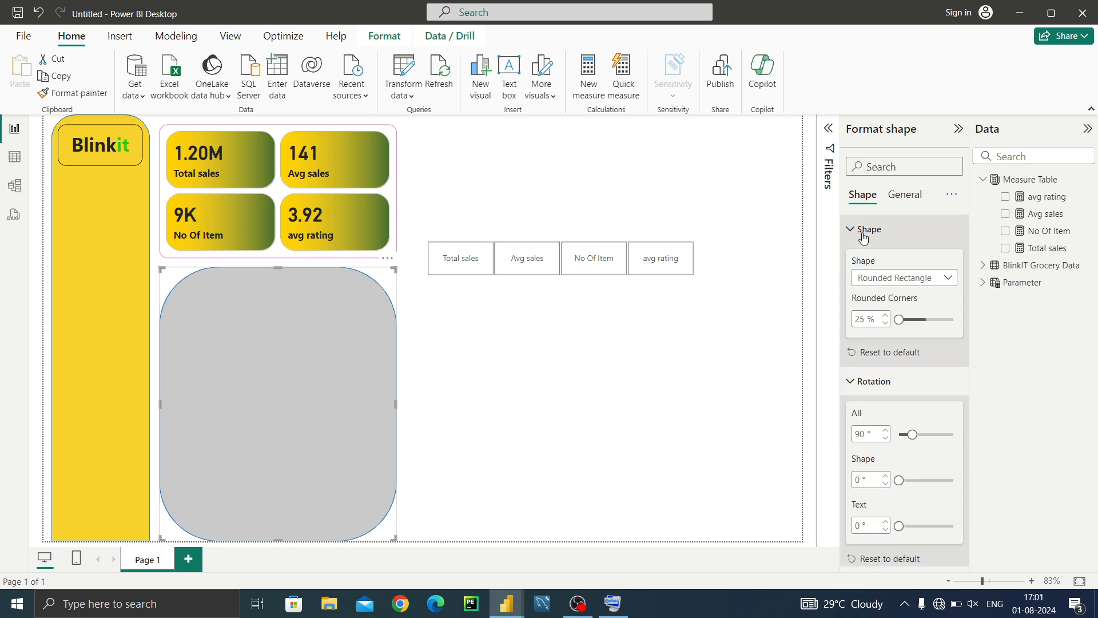
{"action": "left_click", "coordinate": [937, 279]}
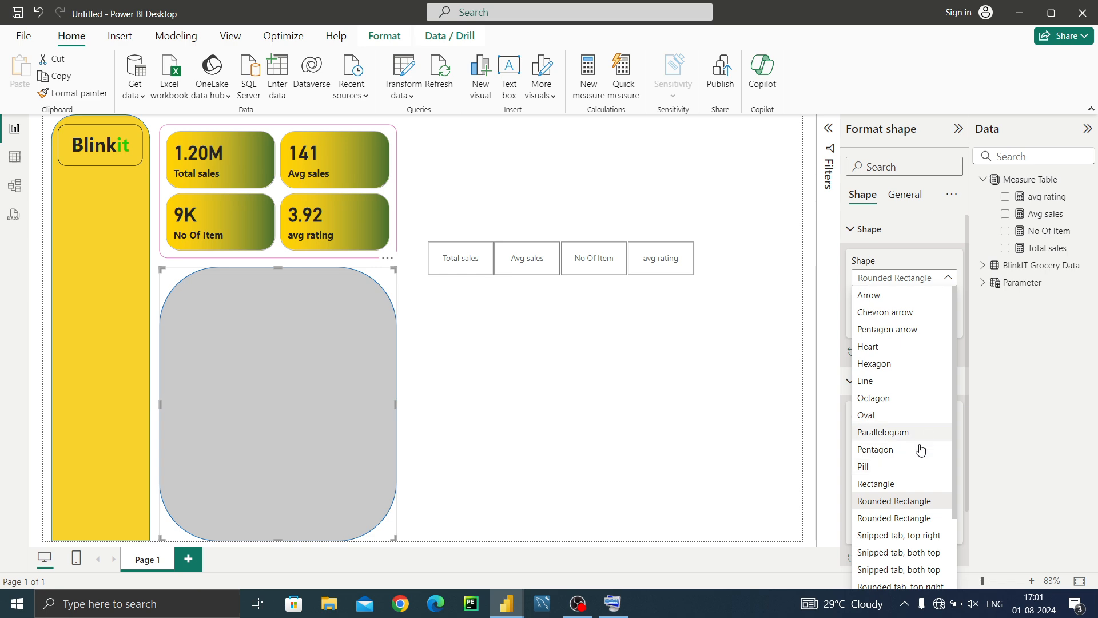
{"action": "left_click", "coordinate": [900, 489]}
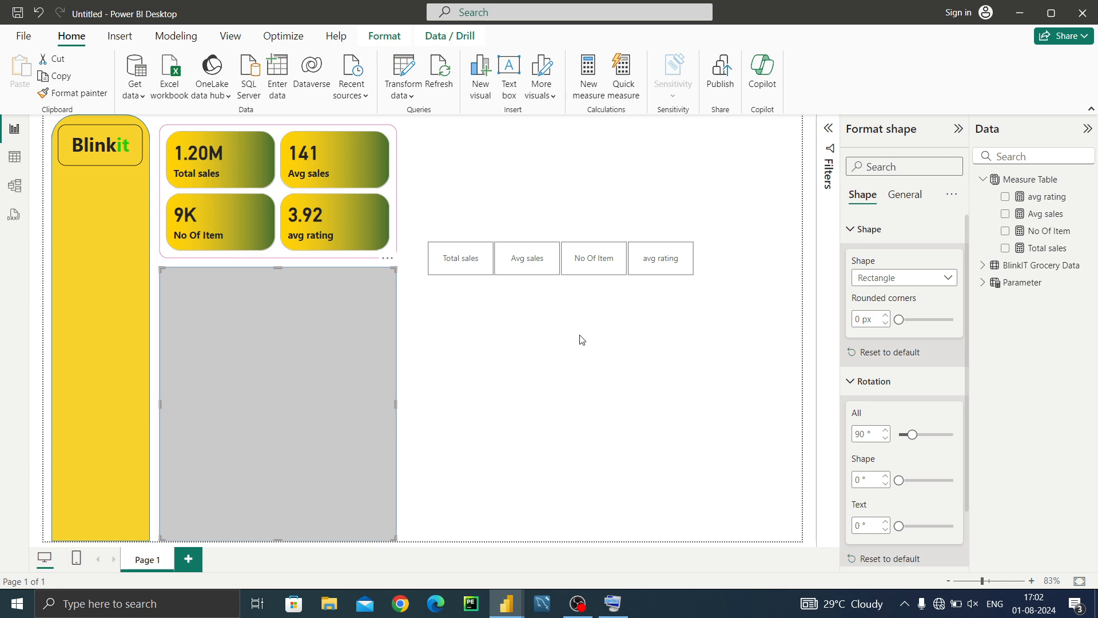
Move the parameter slicer to the upper edge of the grey rectangle and shrink it to fit within the rectangle's width
{"action": "left_click", "coordinate": [623, 277]}
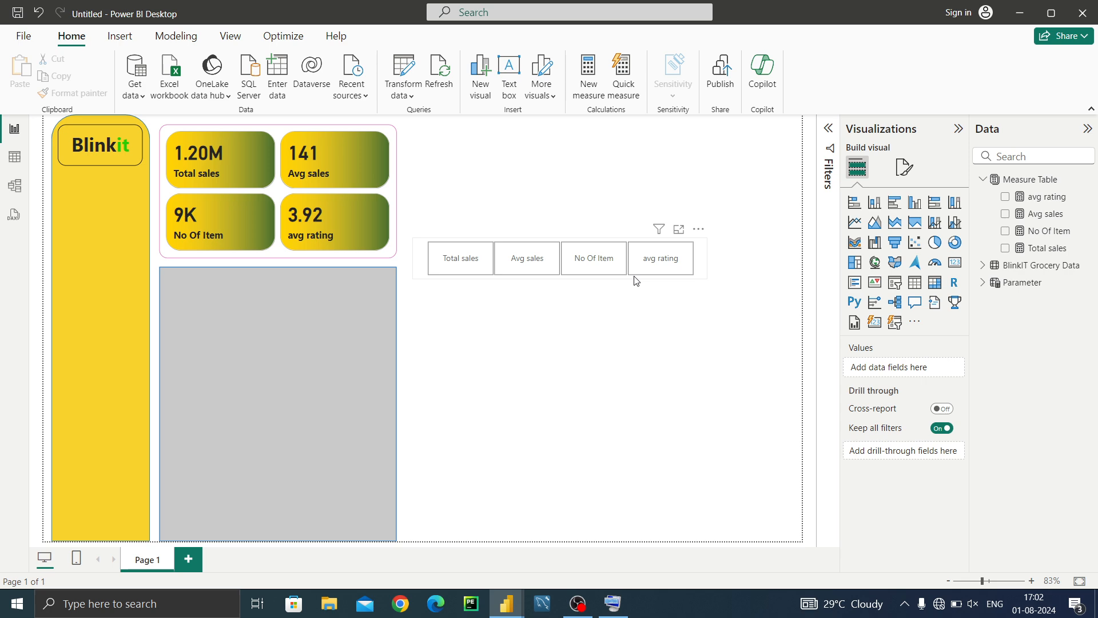
{"action": "left_click_drag", "start_coordinate": [636, 280], "coordinate": [397, 319]}
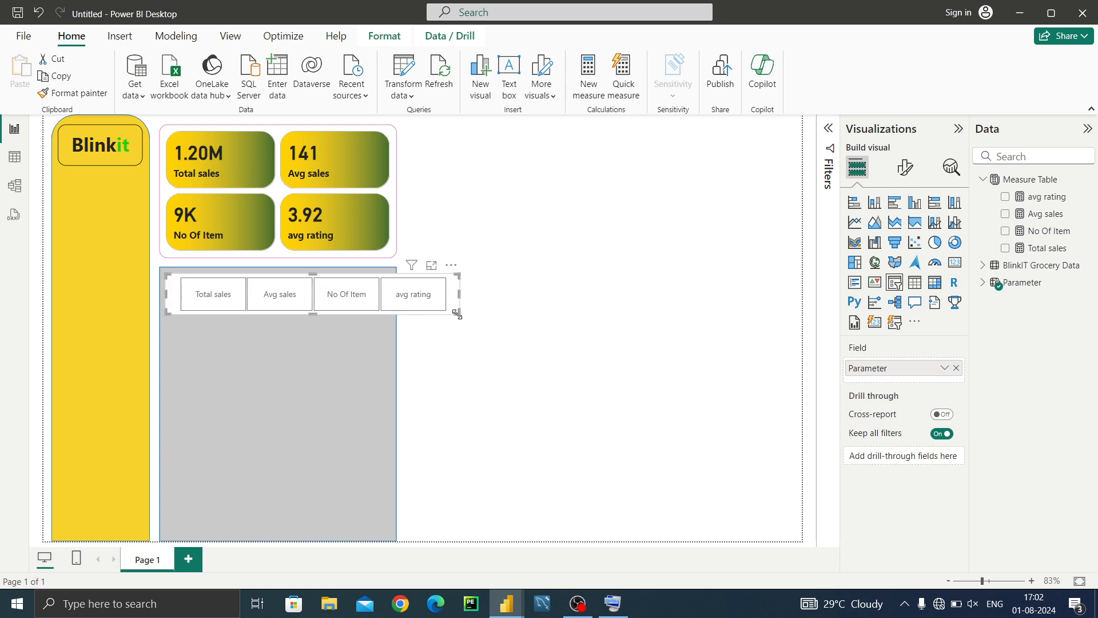
{"action": "left_click_drag", "start_coordinate": [458, 314], "coordinate": [424, 324]}
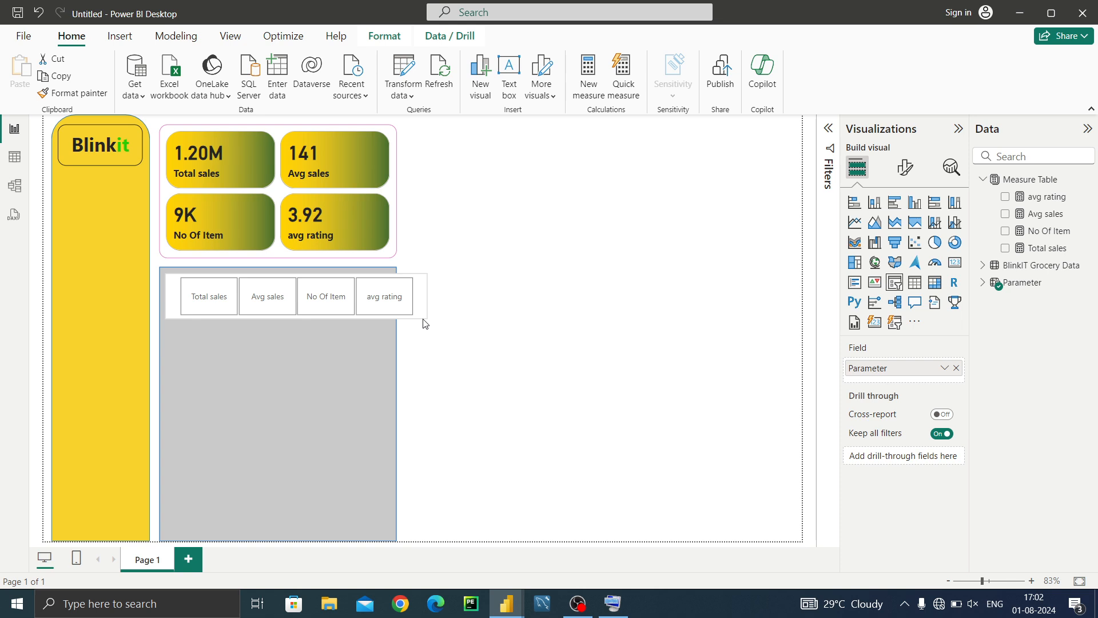
{"action": "left_click_drag", "start_coordinate": [424, 323], "coordinate": [391, 303]}
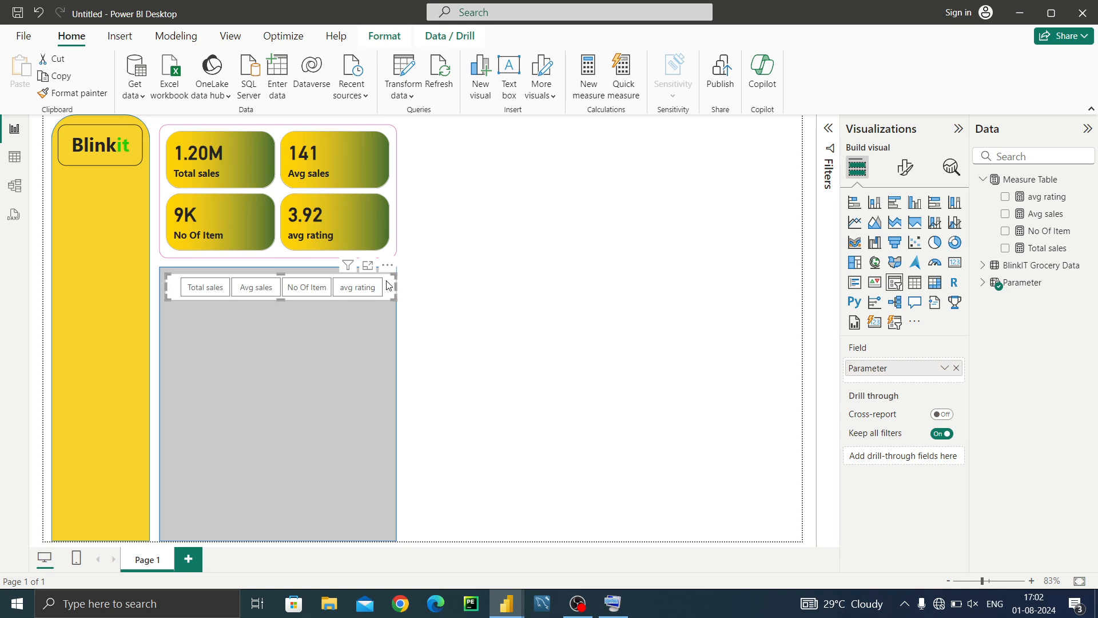
{"action": "left_click_drag", "start_coordinate": [389, 286], "coordinate": [385, 284]}
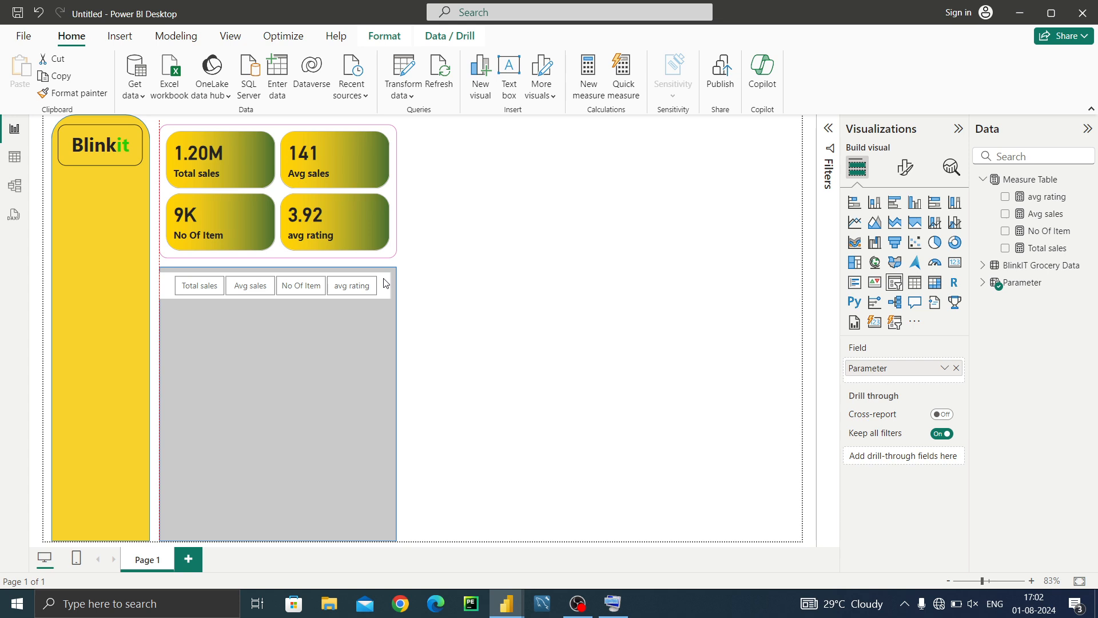
{"action": "left_click", "coordinate": [386, 283]}
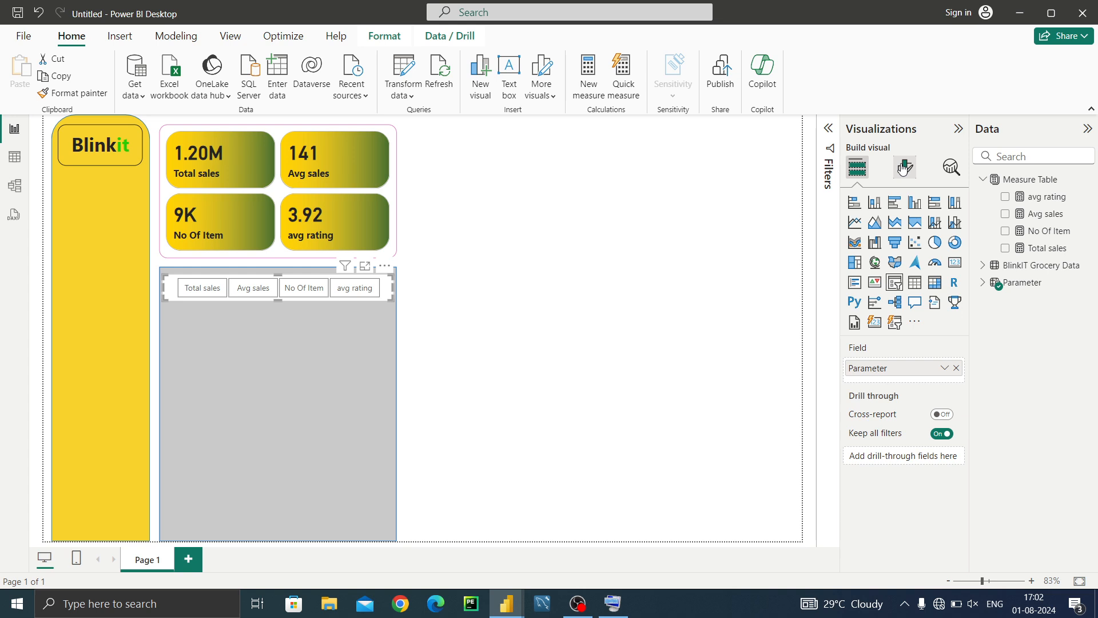
Turn off the parameter slicer's visual background and set the font of its values to Segoe UI Bold
{"action": "left_click", "coordinate": [904, 169]}
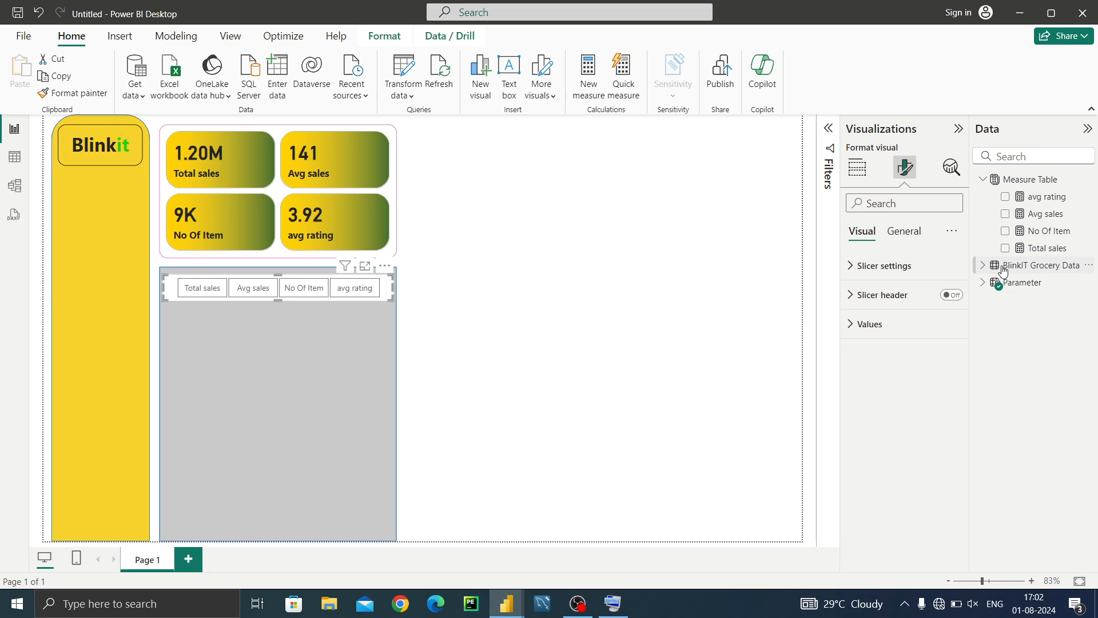
{"action": "left_click", "coordinate": [904, 231]}
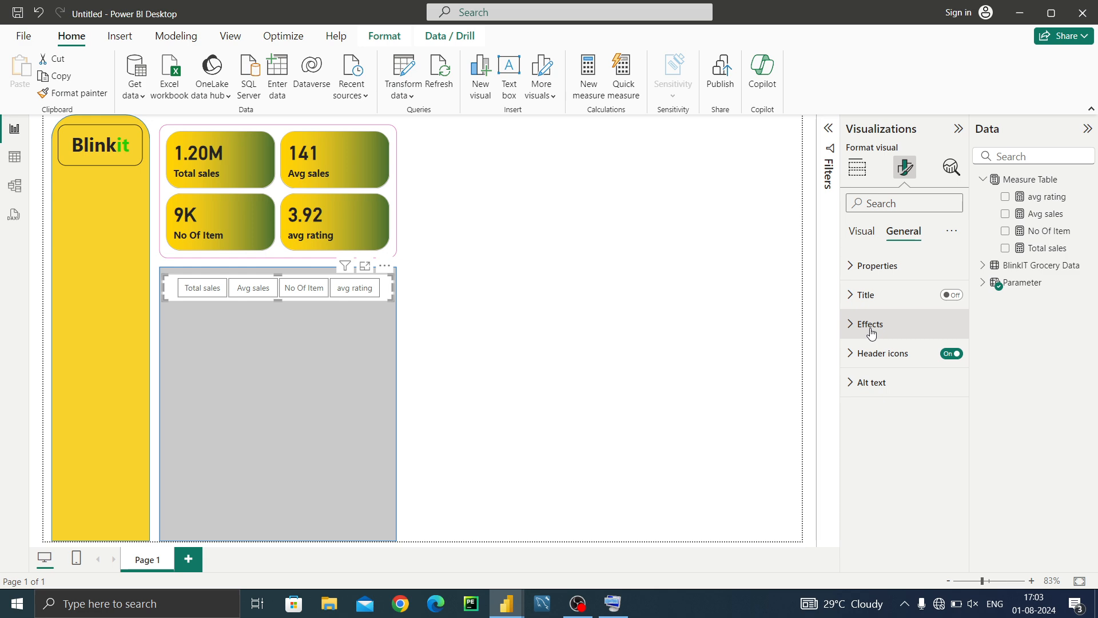
{"action": "left_click", "coordinate": [871, 334]}
{"action": "left_click", "coordinate": [870, 395]}
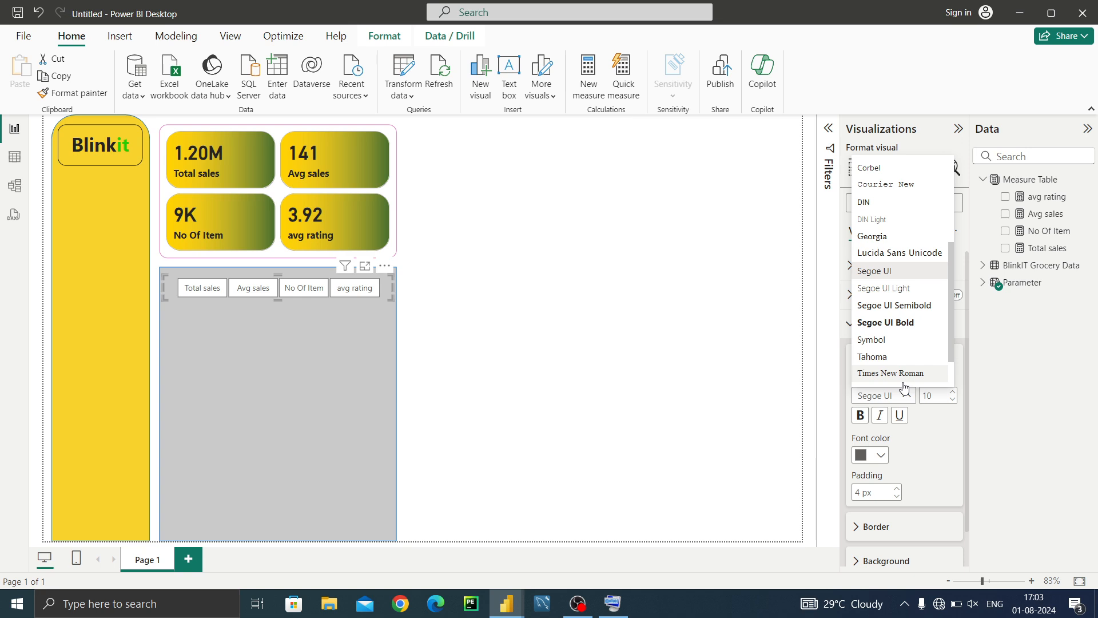
{"action": "left_click", "coordinate": [885, 322]}
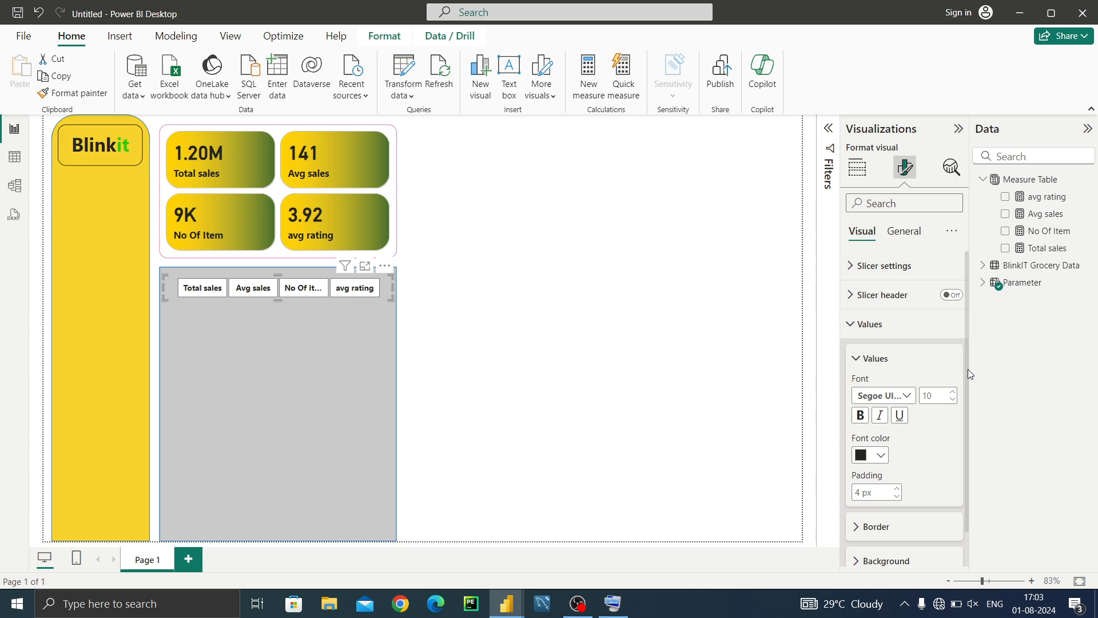
Give the parameter slicer's tiles a yellow background and a thicker dark border
{"action": "scroll", "coordinate": [866, 522], "scroll_direction": "down", "scroll_amount": 1}
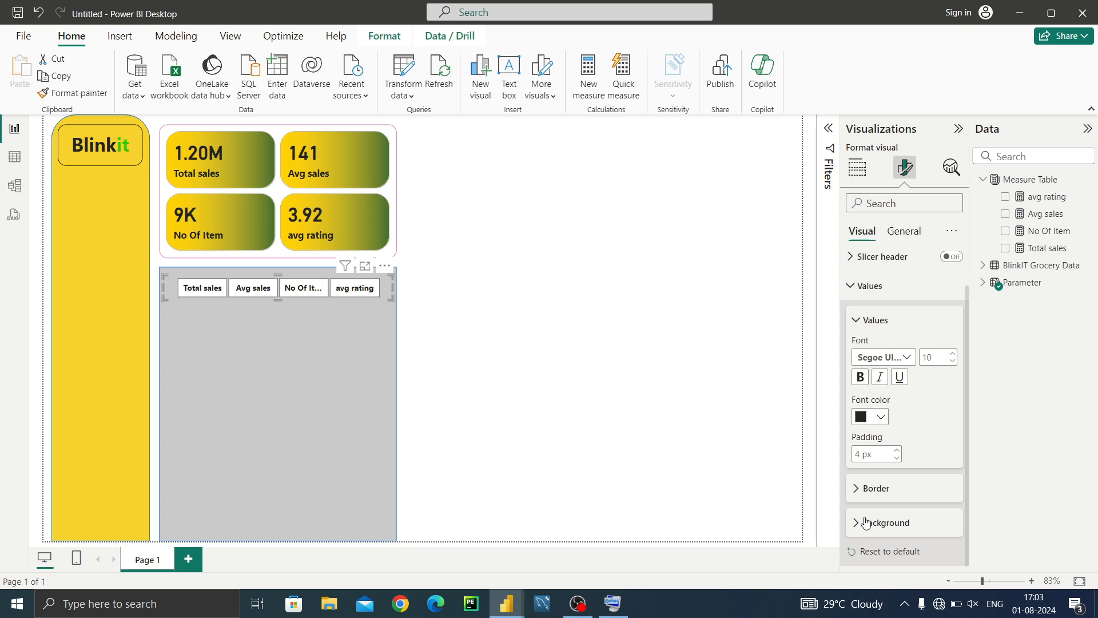
{"action": "left_click", "coordinate": [876, 488]}
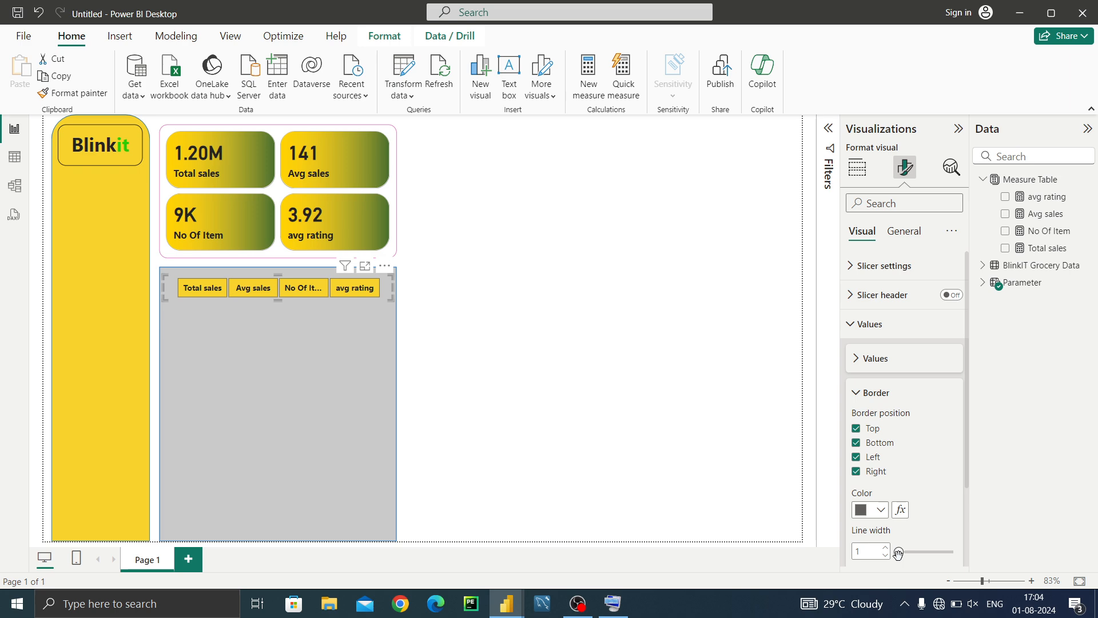
{"action": "left_click", "coordinate": [725, 490]}
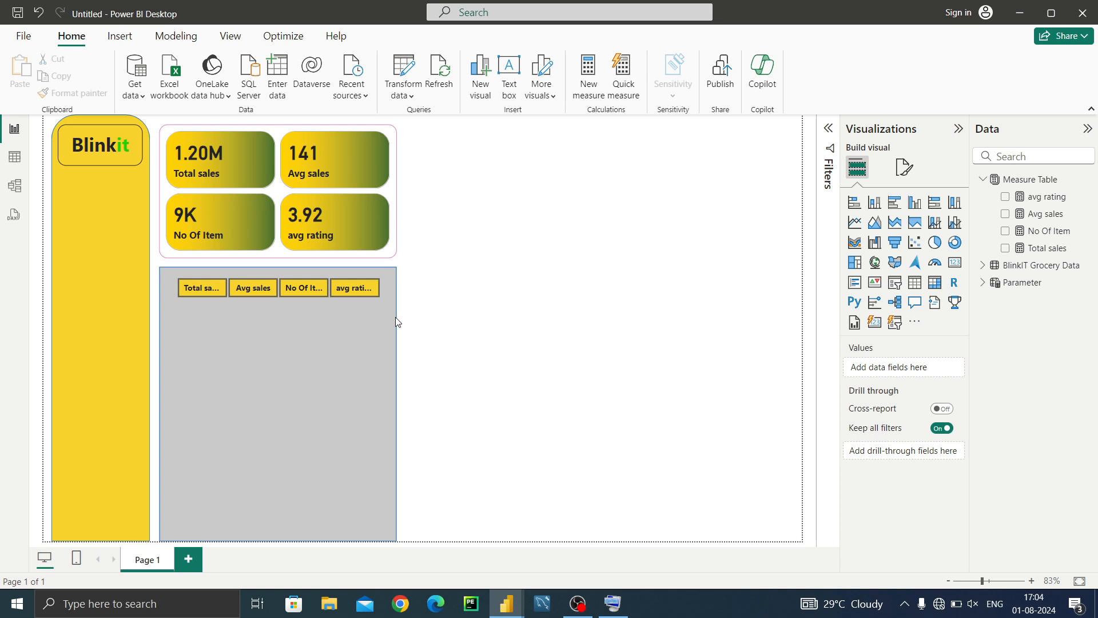
Add a donut chart of Parameter by Item Fat Content below the slicer and turn off its legend
{"action": "left_click", "coordinate": [157, 292]}
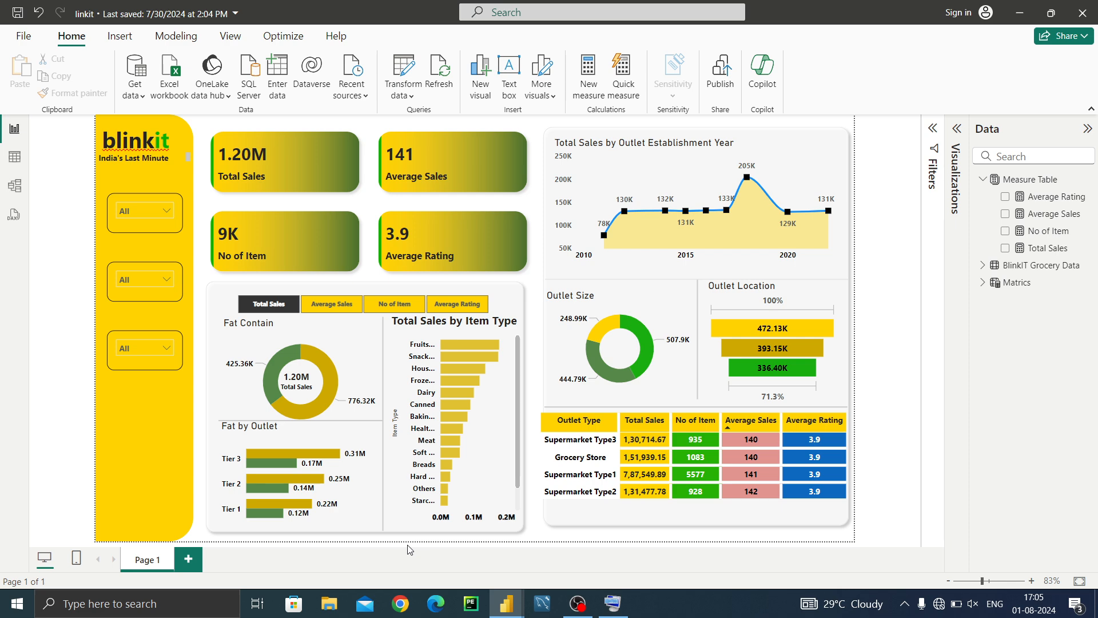
{"action": "left_click", "coordinate": [361, 370]}
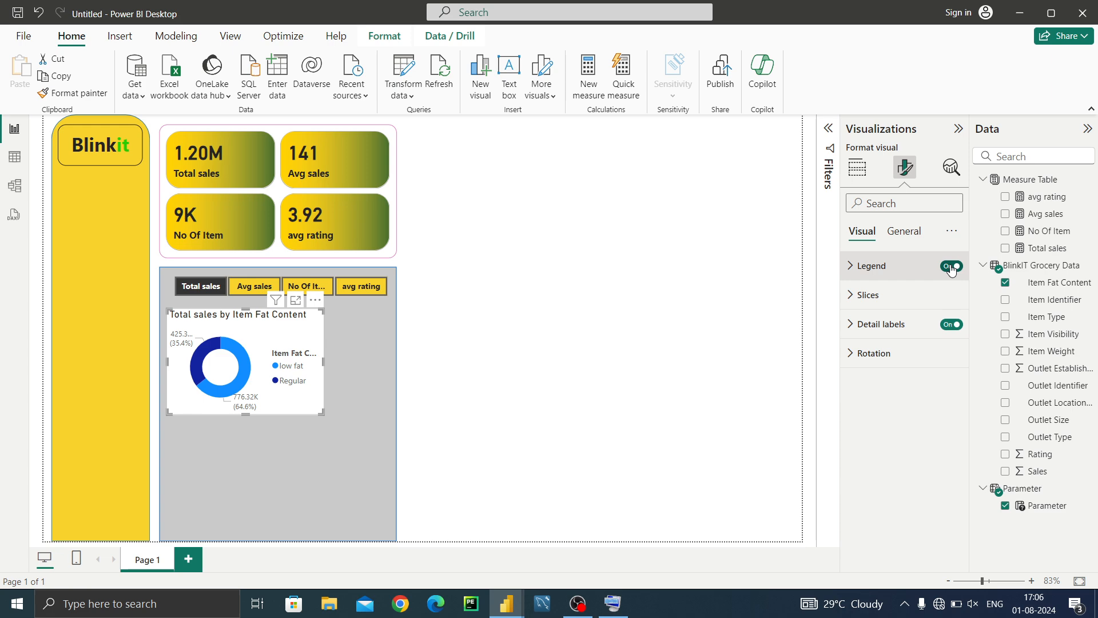
{"action": "left_click", "coordinate": [951, 268]}
Show only data values in the donut chart's detail labels and set the label font to Segoe UI Bold
{"action": "left_click", "coordinate": [860, 326]}
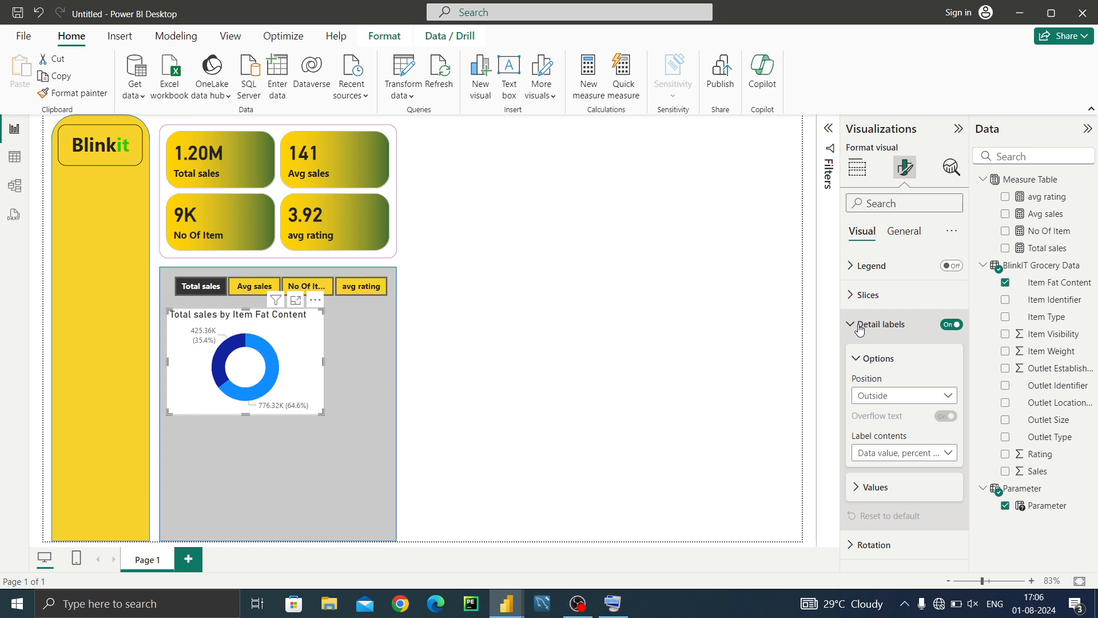
{"action": "left_click", "coordinate": [772, 412]}
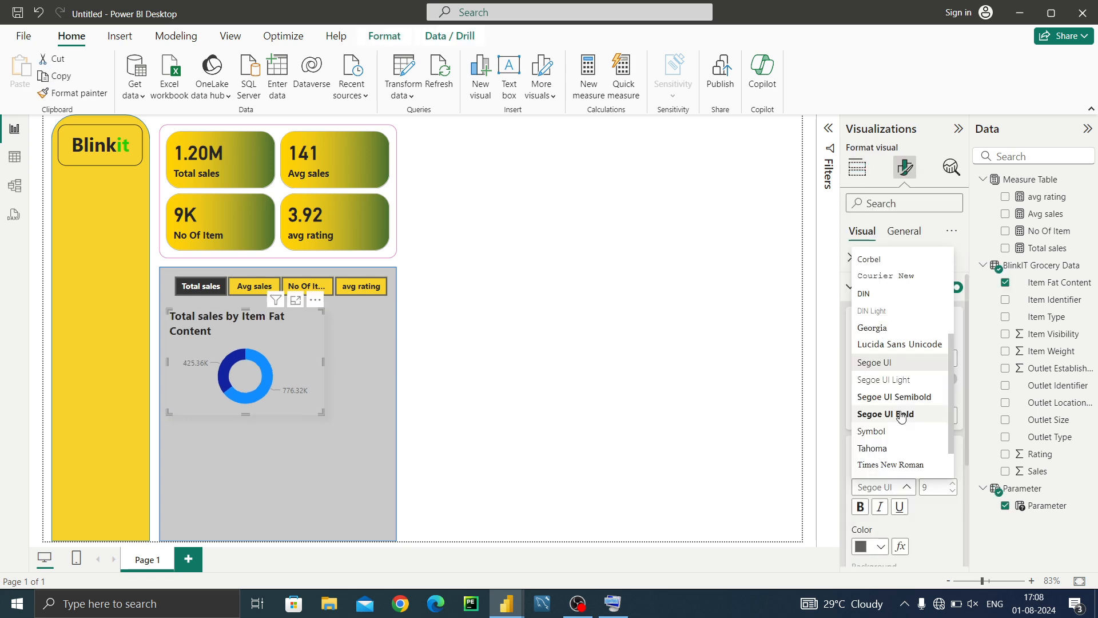
{"action": "left_click", "coordinate": [901, 415]}
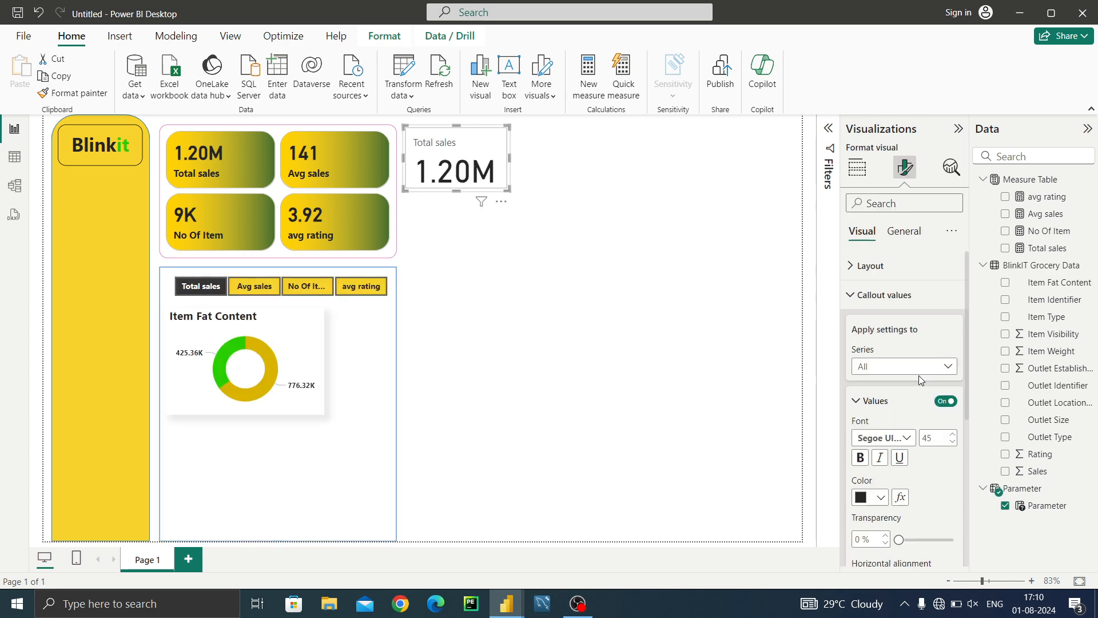
Set the callout value size of the Parameter card to 27 and place the card in the centre of the donut chart
{"action": "double_click", "coordinate": [928, 441]}
{"action": "type", "text": "27"}
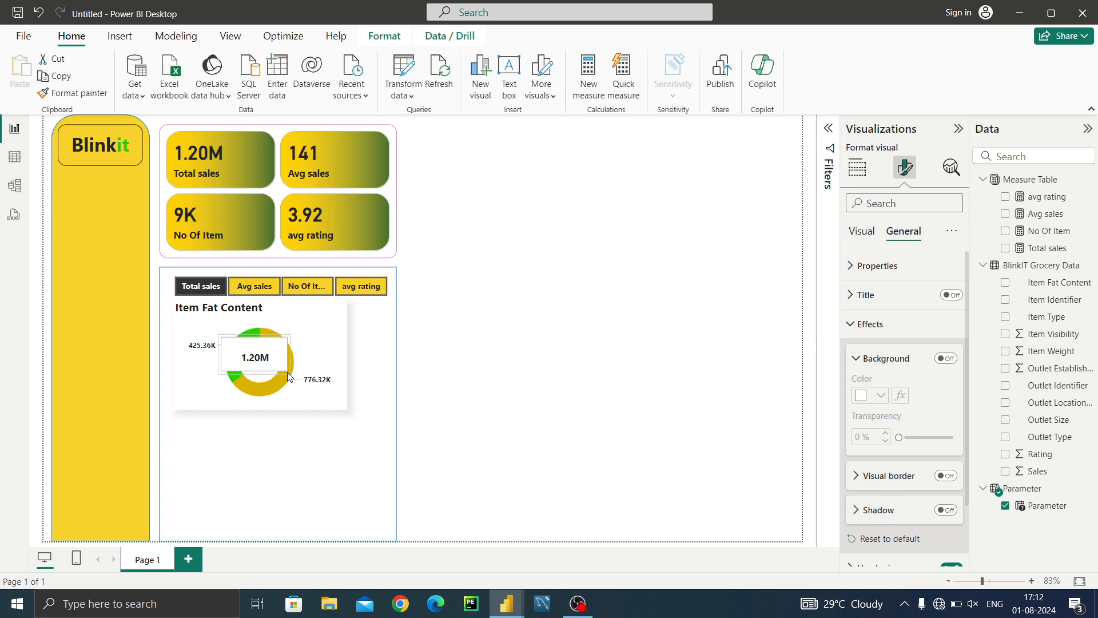
{"action": "left_click", "coordinate": [289, 376]}
{"action": "left_click", "coordinate": [326, 381]}
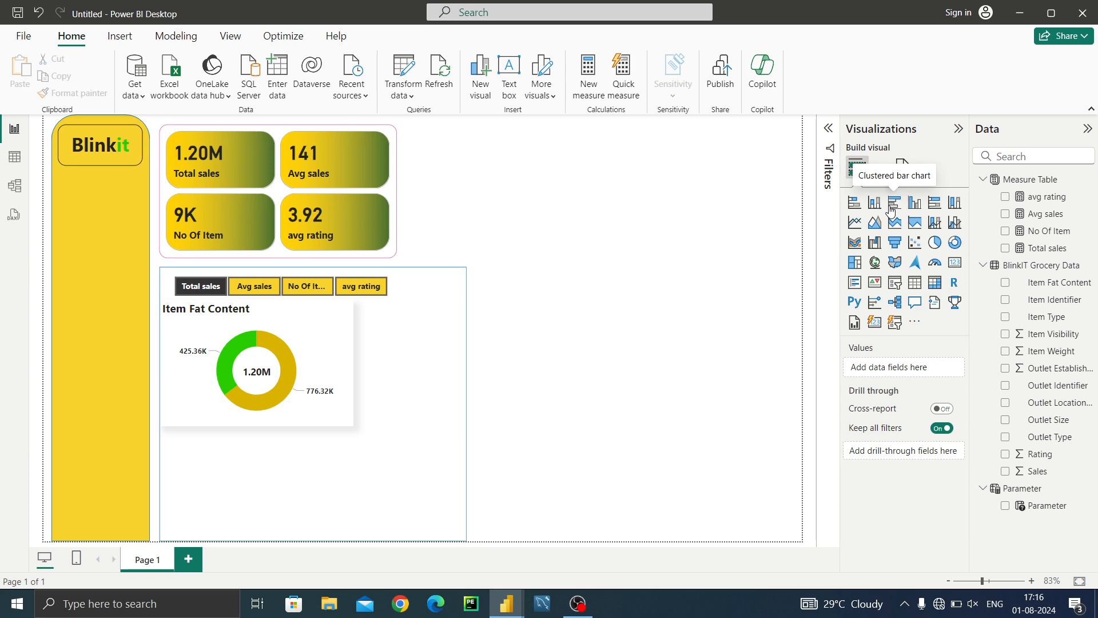
Add a clustered bar chart of Parameter by outlet location and Item Fat Content, and copy its formatting to the Item Type bar chart
{"action": "left_click", "coordinate": [893, 203]}
{"action": "left_click", "coordinate": [1005, 282]}
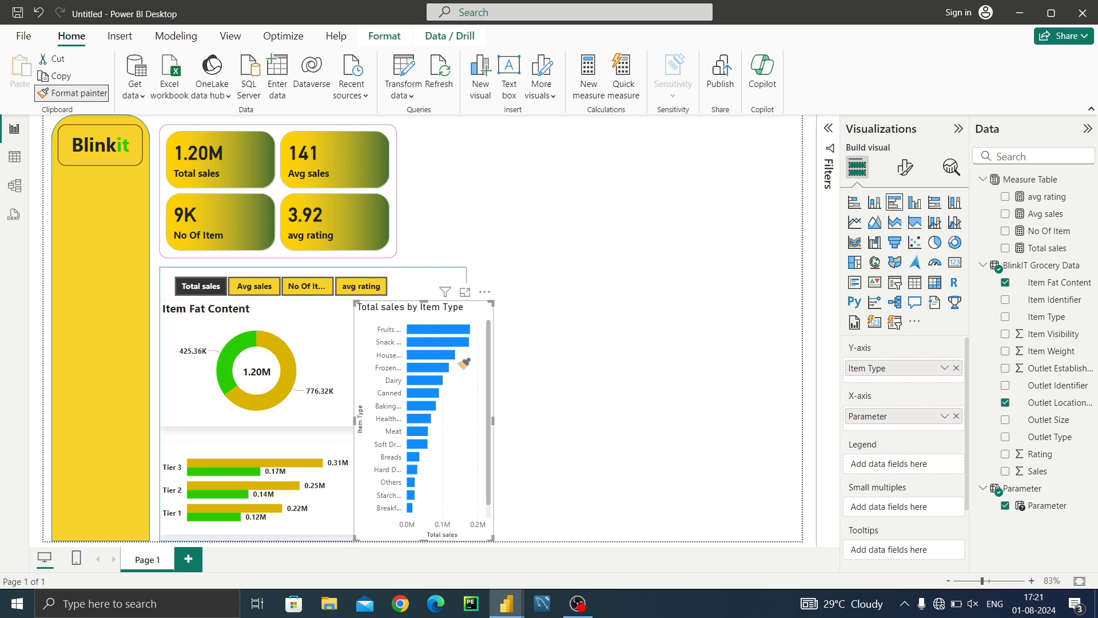
{"action": "left_click", "coordinate": [464, 362]}
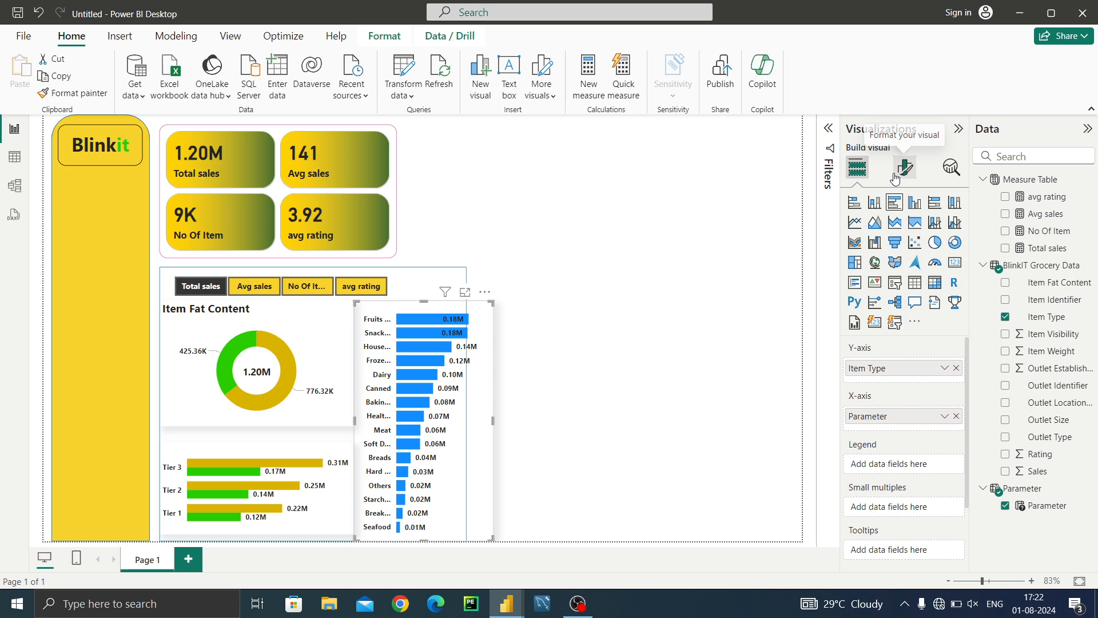